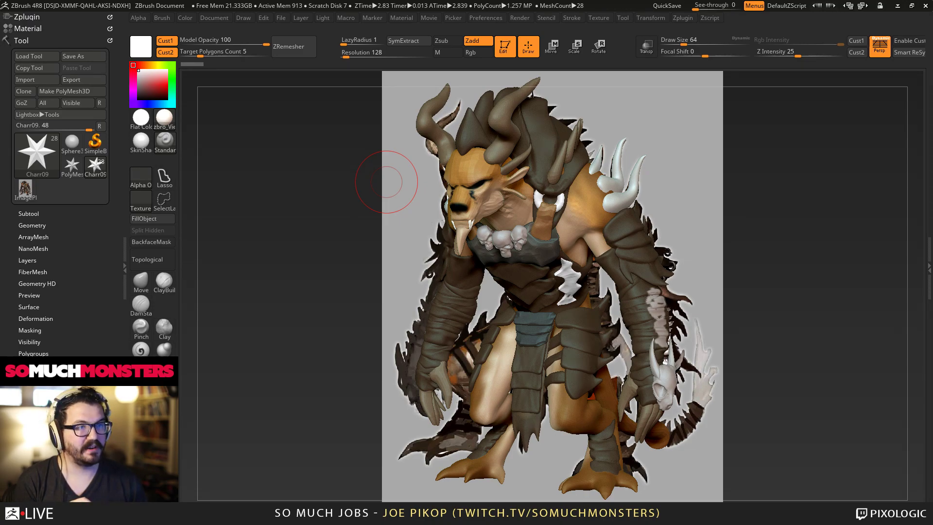
Step: Bring the IrfanView images onto this screen and examine ff.jpg, be.jpg and bs.jpg, closing each after viewing
drag(932, 41, 644, 36)
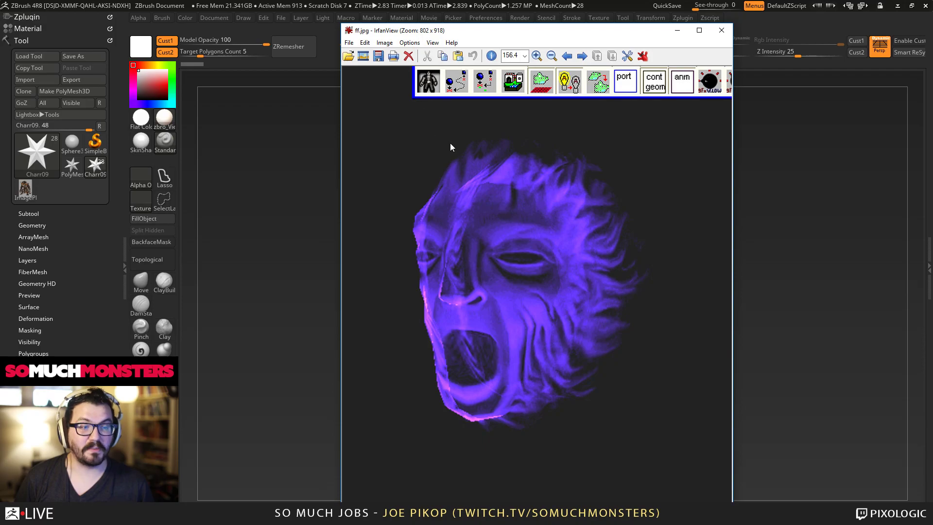
drag(529, 32, 465, 34)
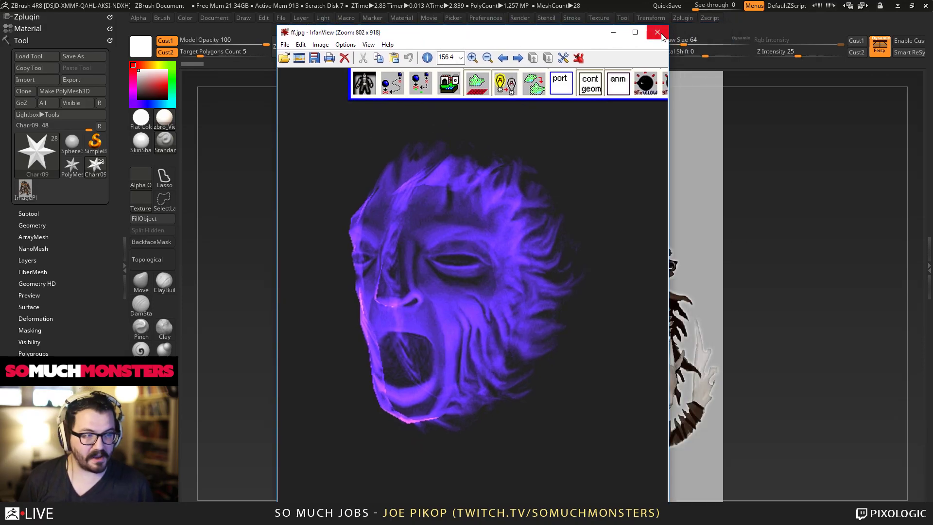
click(657, 32)
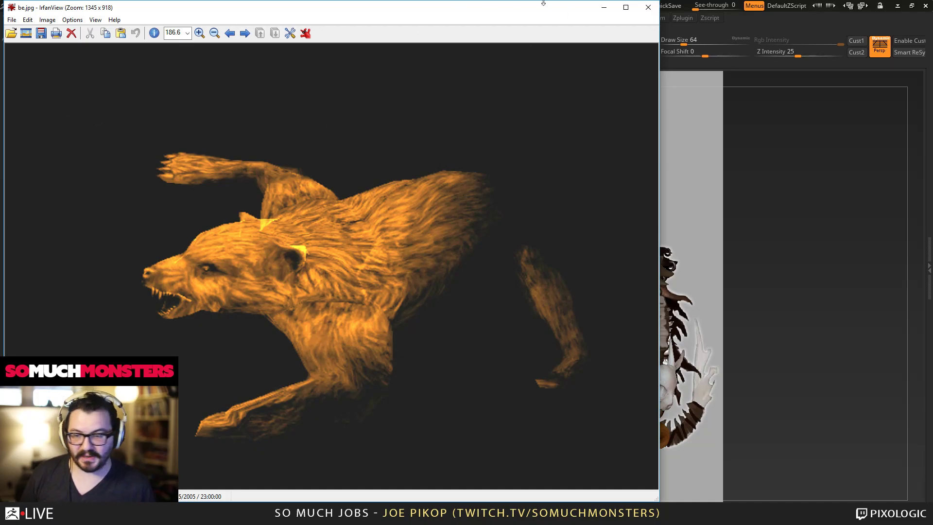
click(648, 8)
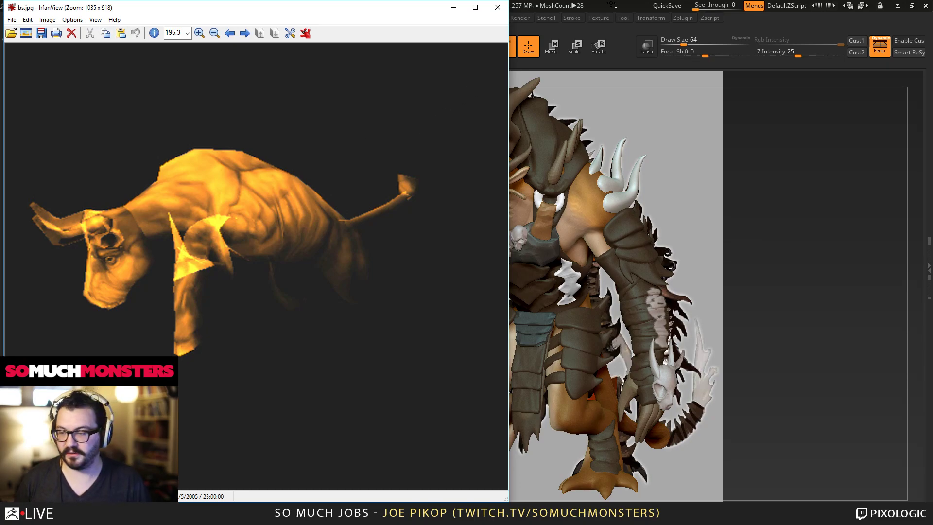
click(500, 7)
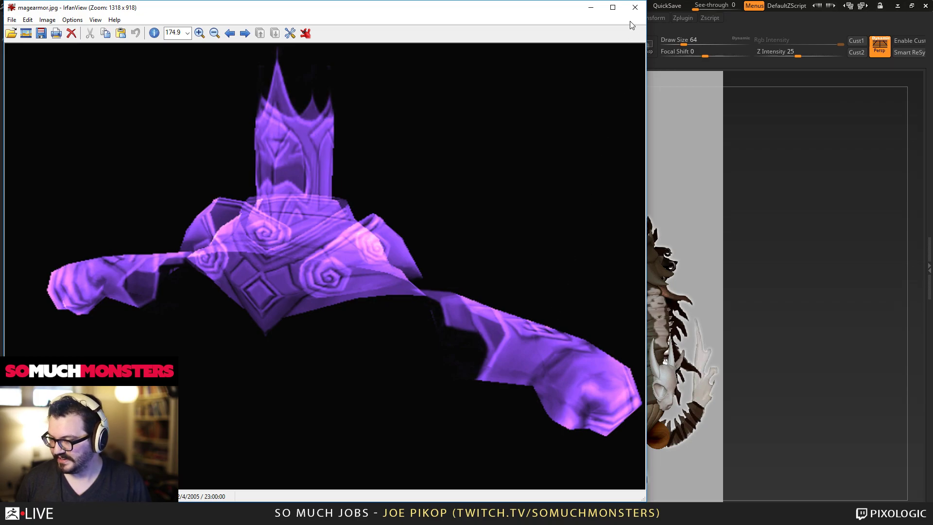
Step: Examine the magearmor.jpg, cg.jpg, wolf18.jpg and ow.jpg artwork, and close the viewed image windows
key(Left)
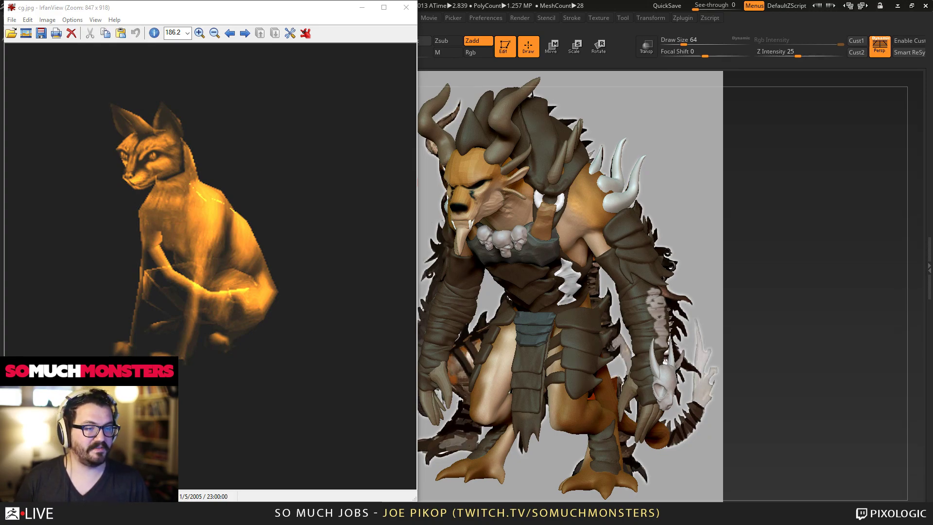
key(Left)
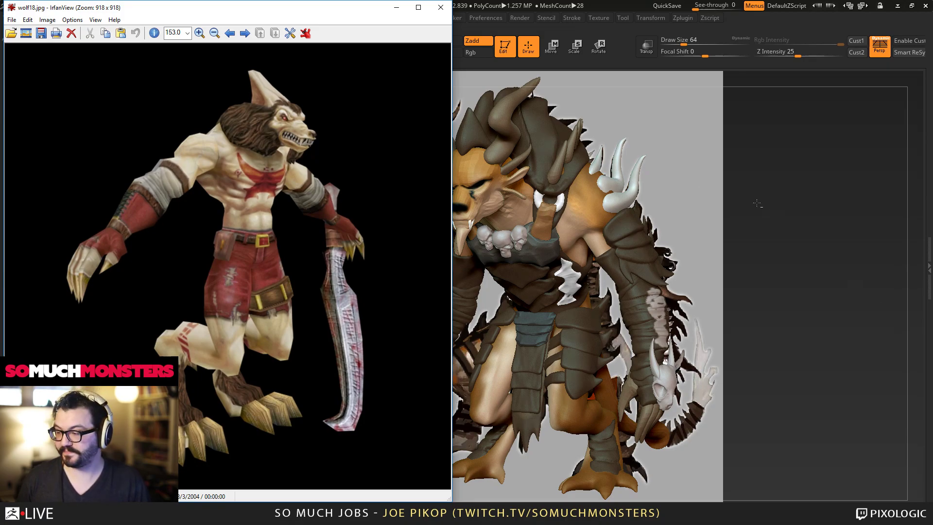
click(442, 7)
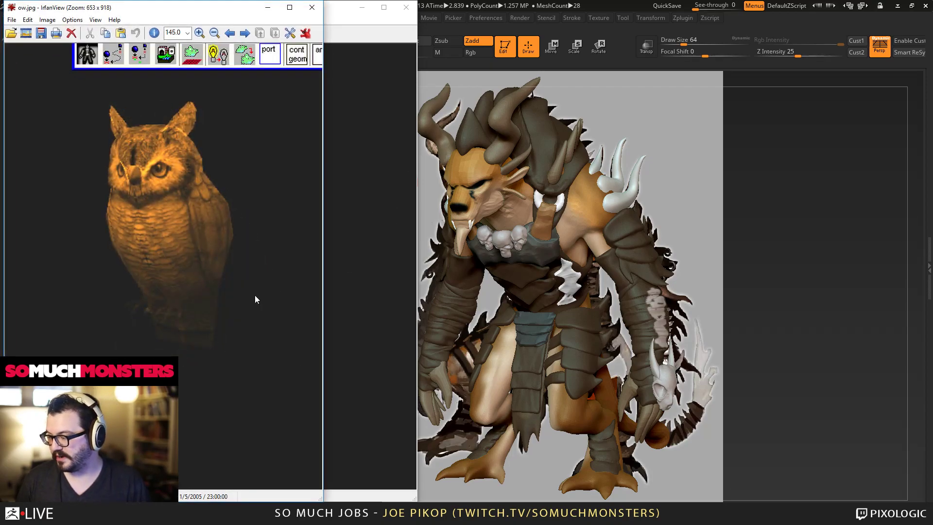
click(312, 8)
click(429, 19)
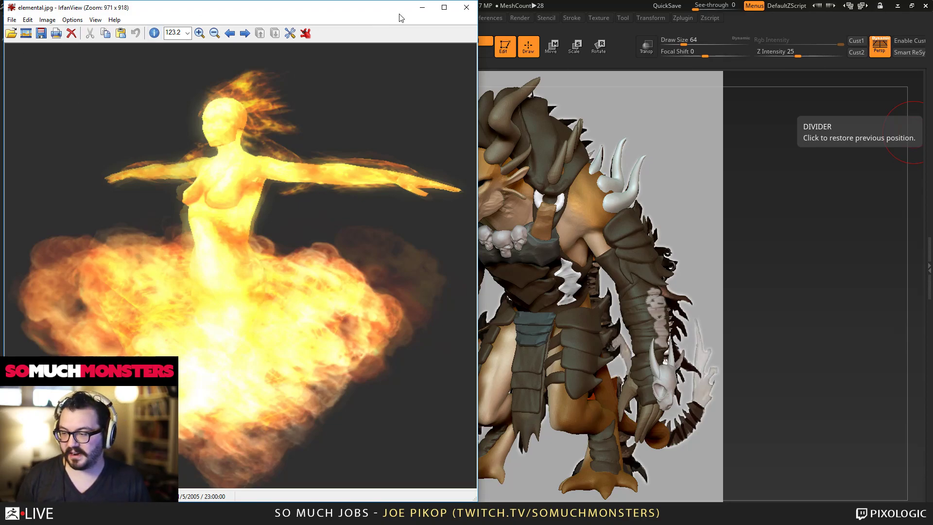
Step: View elemental.jpg, props.jpg, lamp.jpg and the purple-tinted axe image, closing each one
click(467, 7)
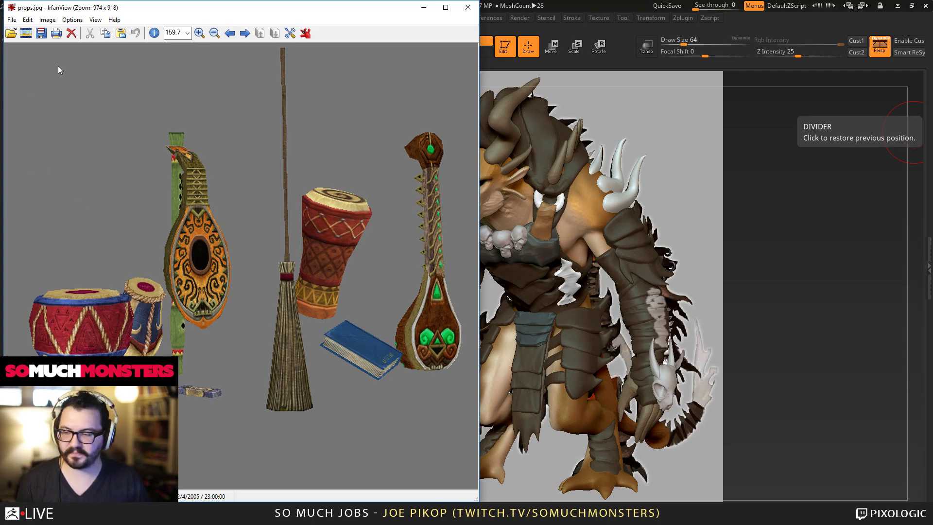
click(467, 8)
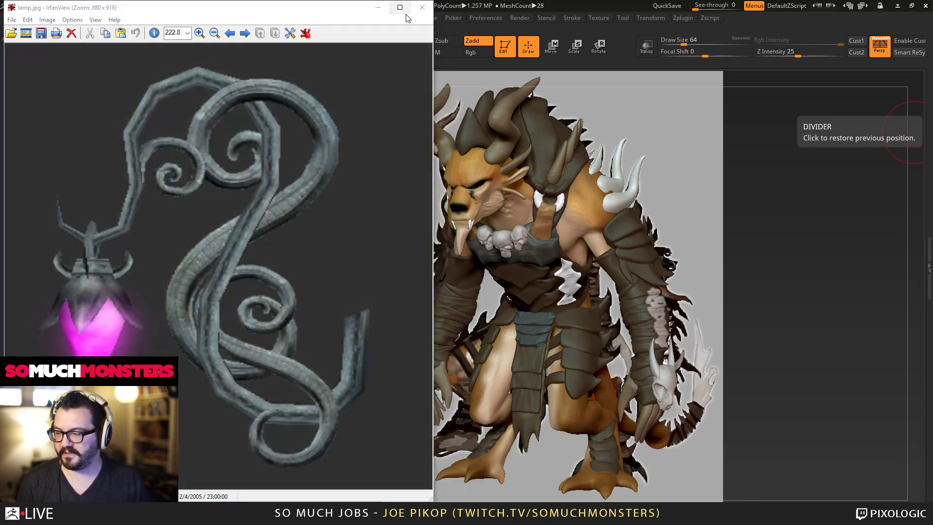
click(415, 8)
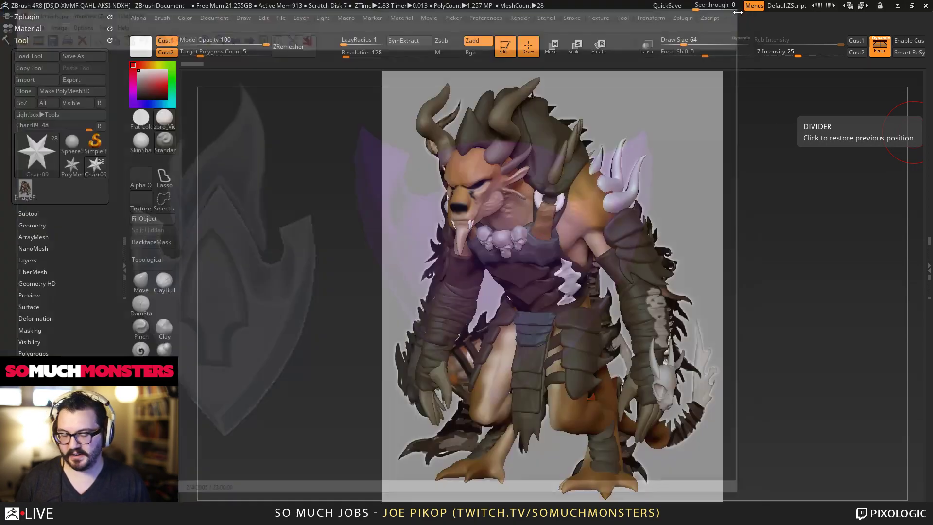
click(740, 8)
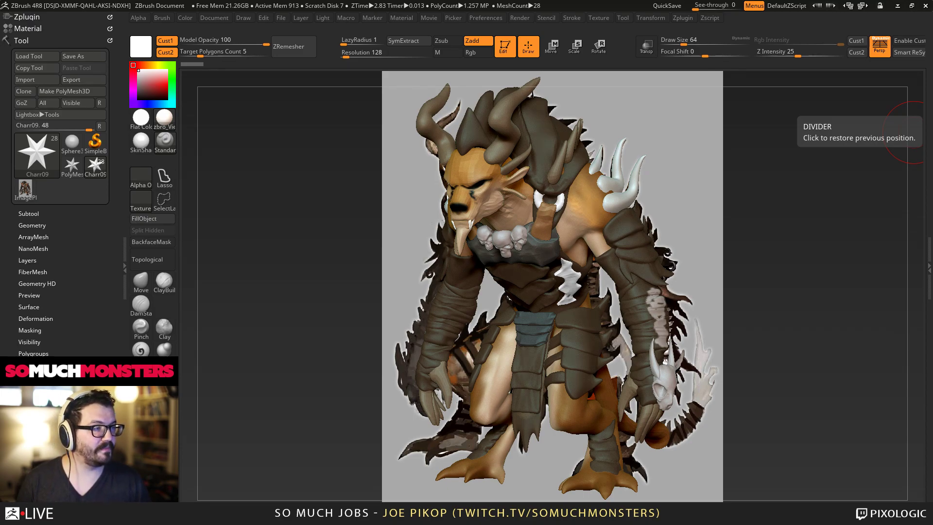
Step: Switch to IrfanView and view the character images H2.jpg, hds.jpg and jombie.jpg, closing each one
key(alt+Tab)
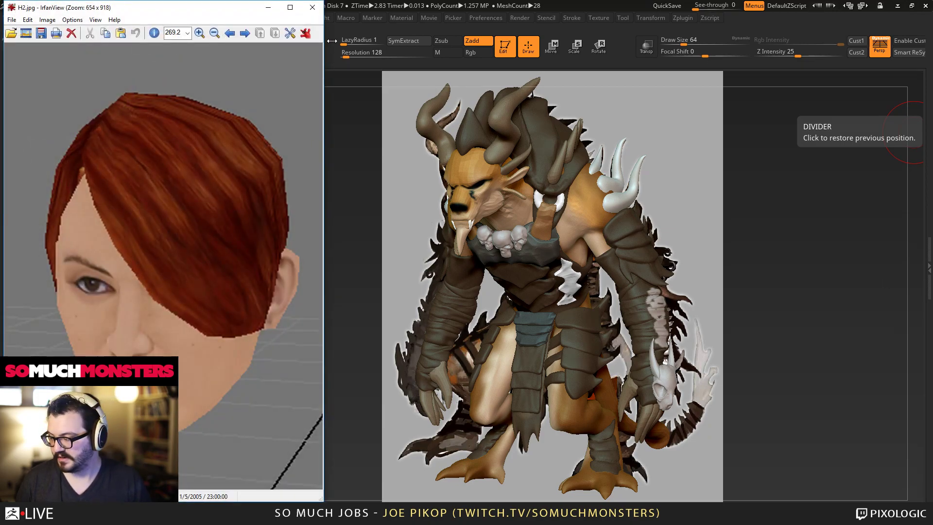
click(313, 8)
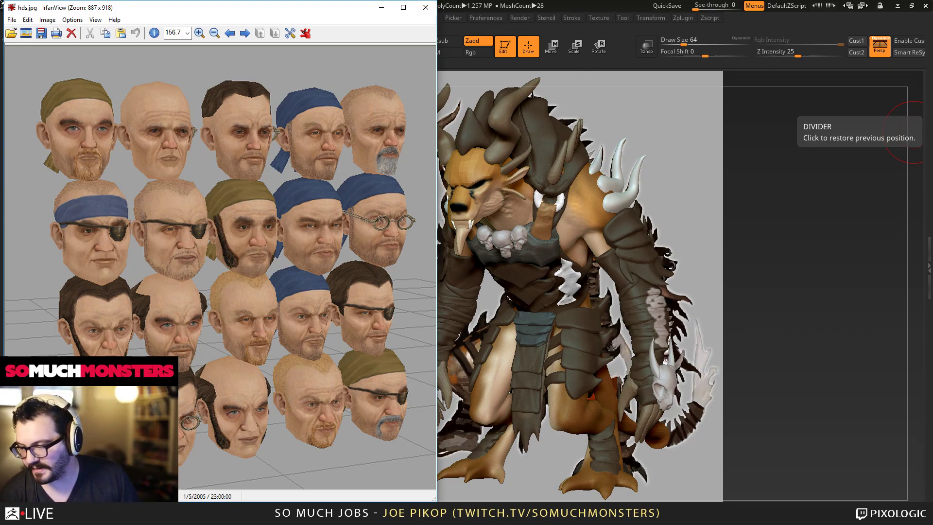
click(426, 8)
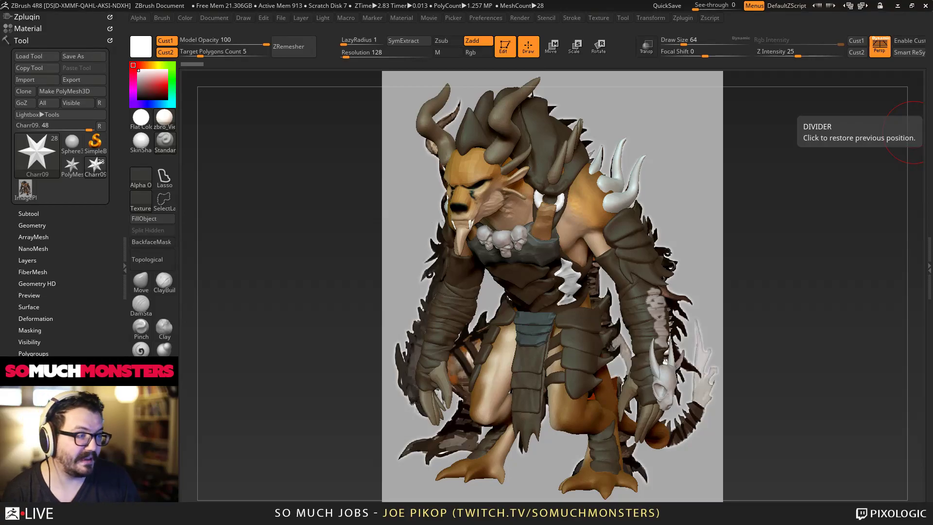
key(alt+Tab)
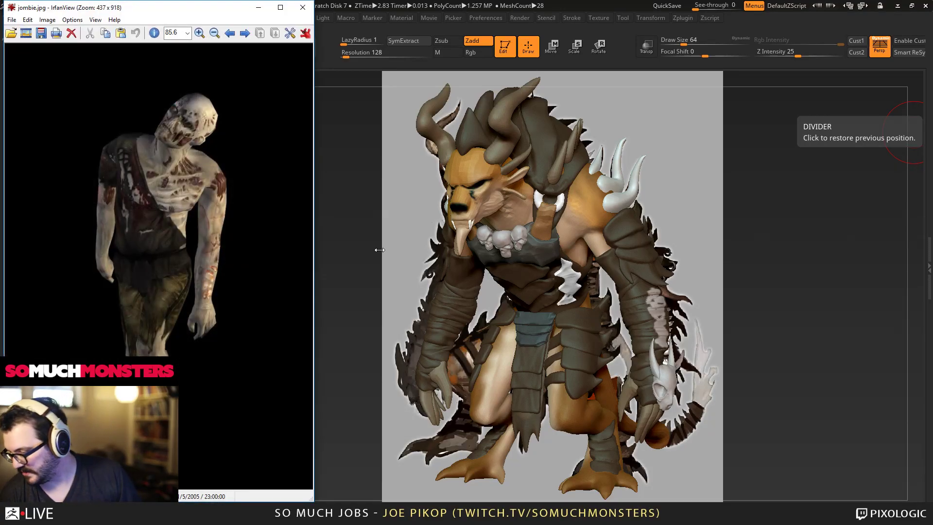
click(303, 7)
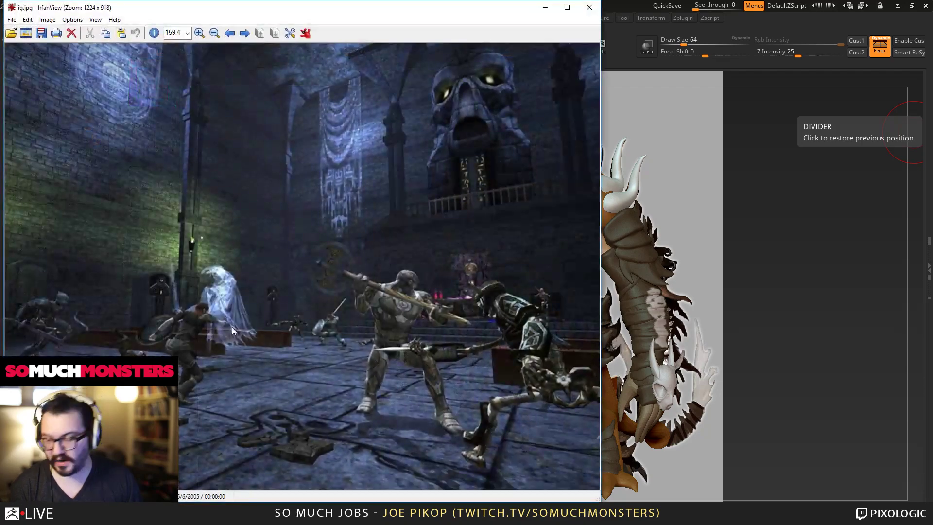
Step: Examine the dungeon battle screenshot ig.jpg and the texture sheet mn_wraith_delera.jpg, and close both images
drag(400, 245, 442, 339)
click(443, 278)
click(589, 7)
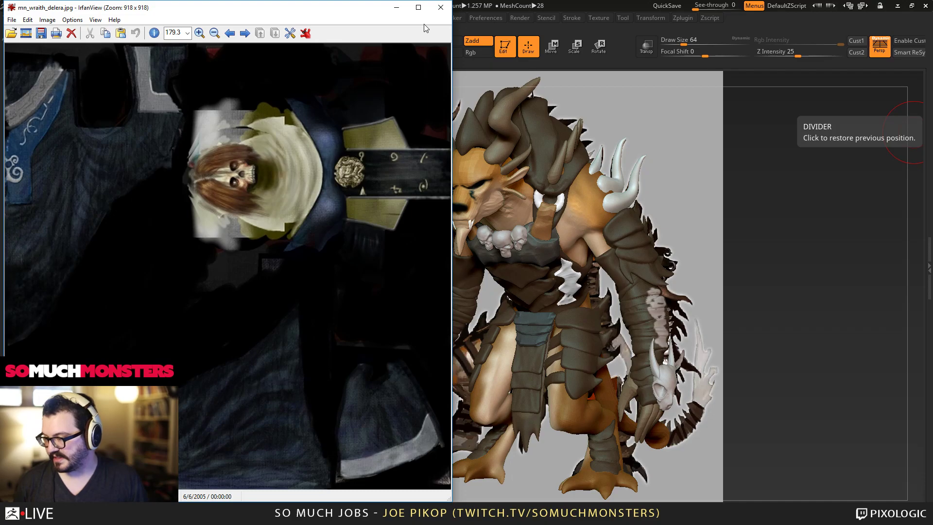
click(435, 7)
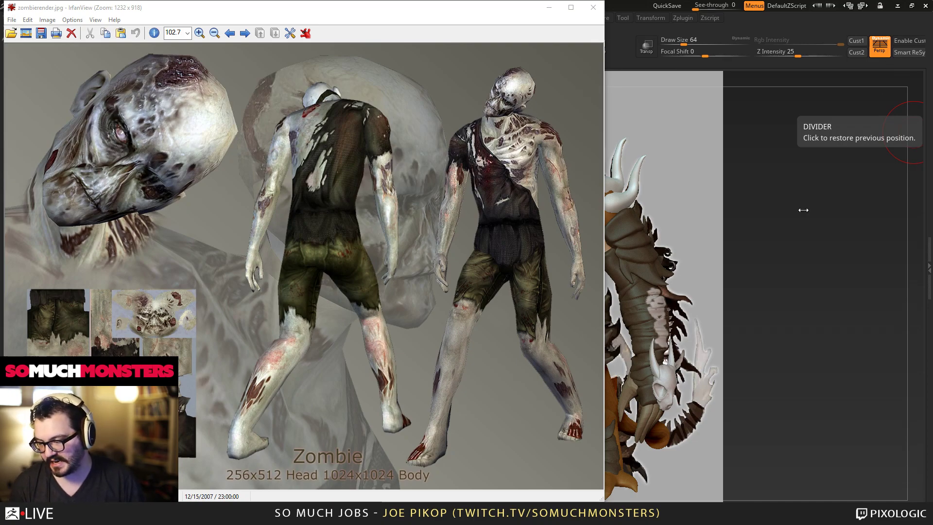
Step: View the zombie presentation sheet zombierender.jpg and the round shield image ns.jpg, closing both
click(377, 154)
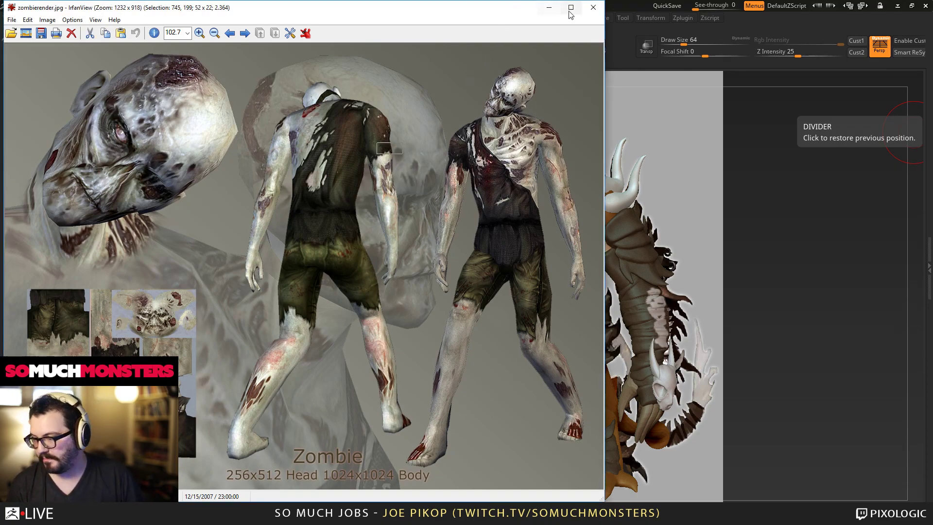
click(592, 7)
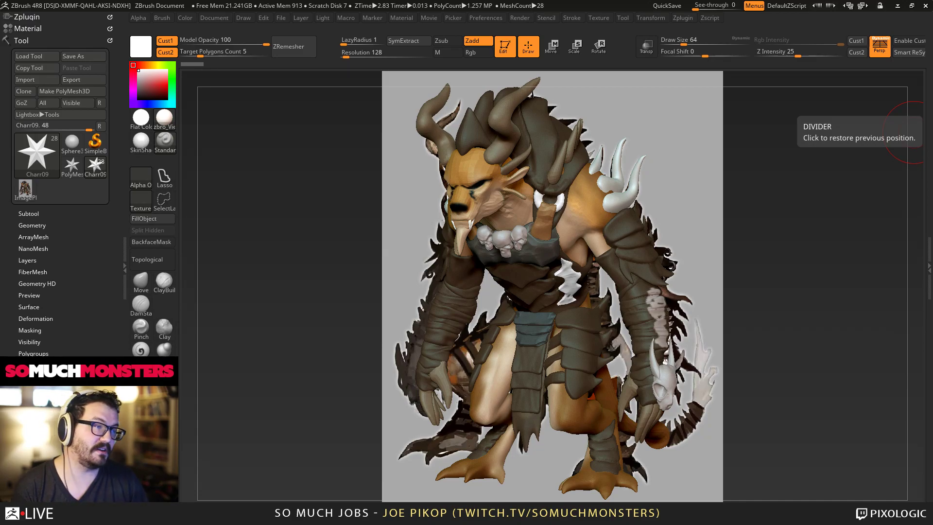
key(alt+Tab)
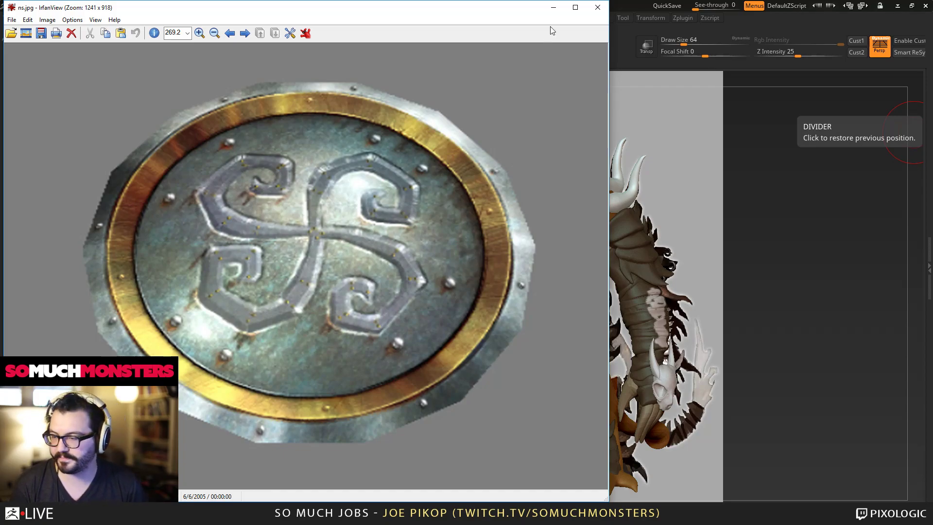
click(597, 12)
click(539, 8)
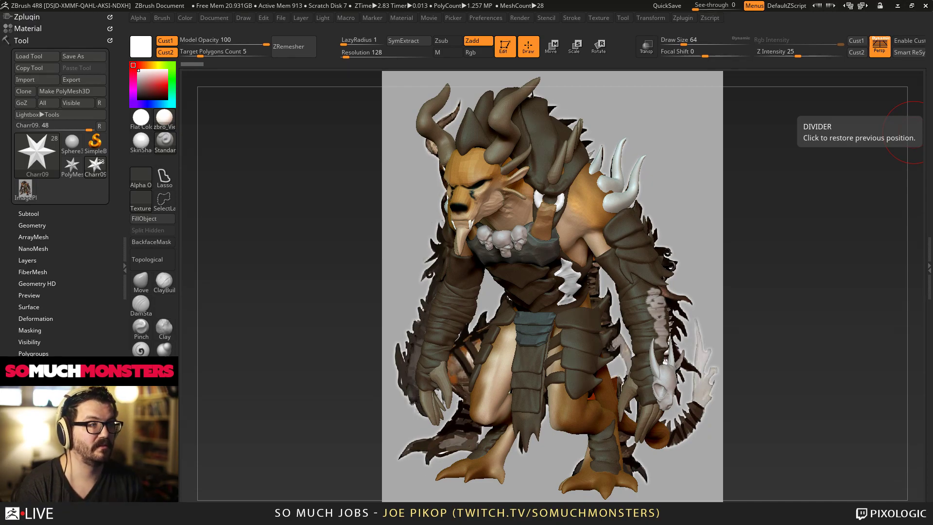
Step: Switch to the browser with ddo.com and open the full video gallery from the site's Media page
drag(932, 6, 520, 1)
mouse_move(435, 83)
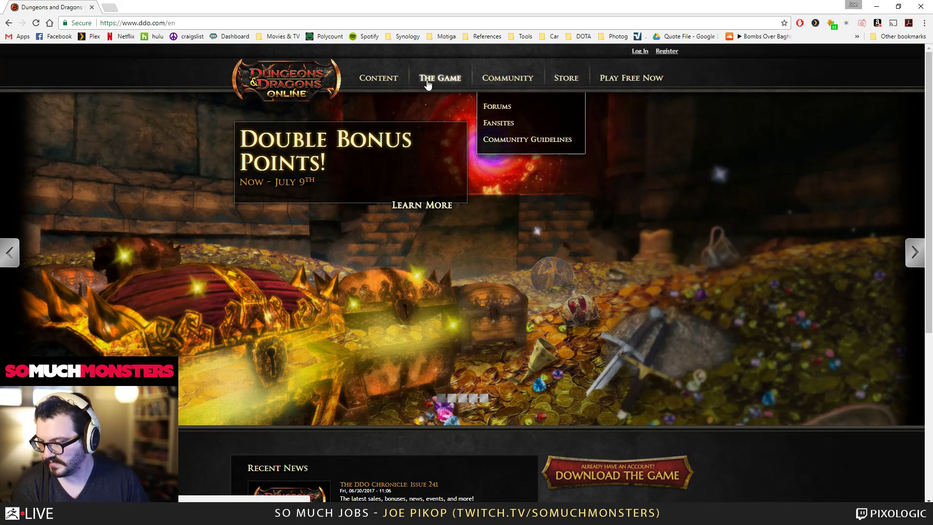
mouse_move(377, 81)
click(391, 106)
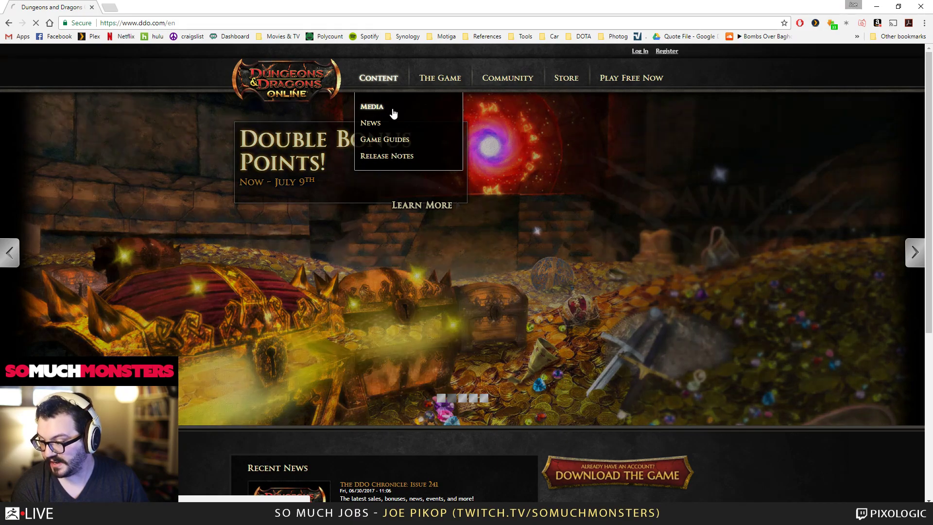
scroll(473, 167, down, 4)
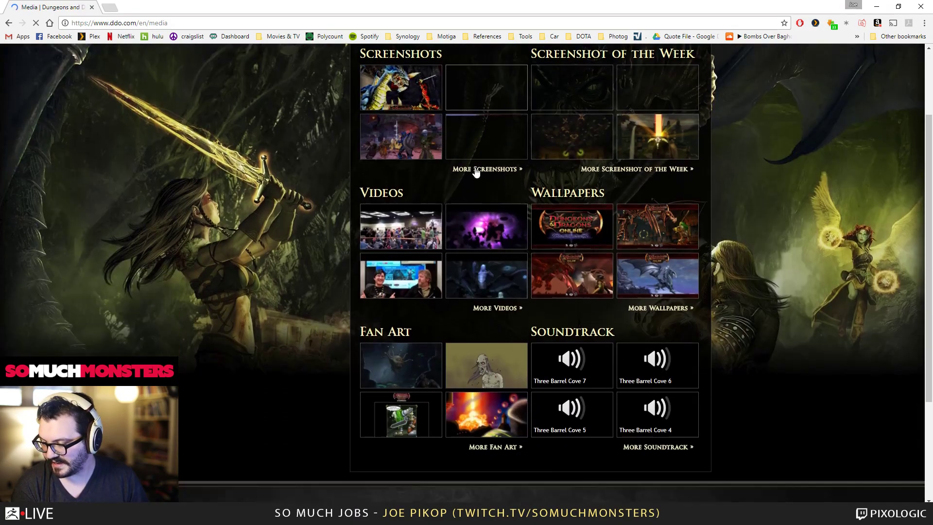
click(516, 214)
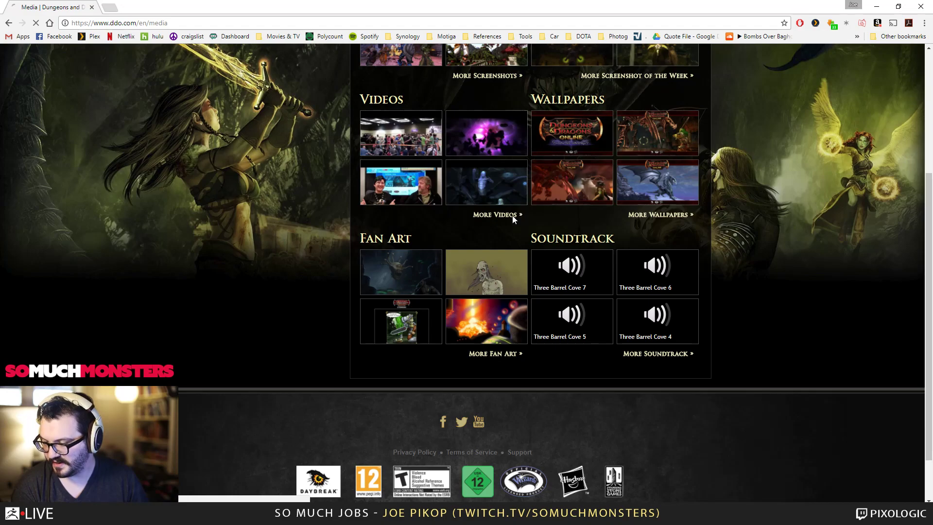
scroll(487, 202, down, 1)
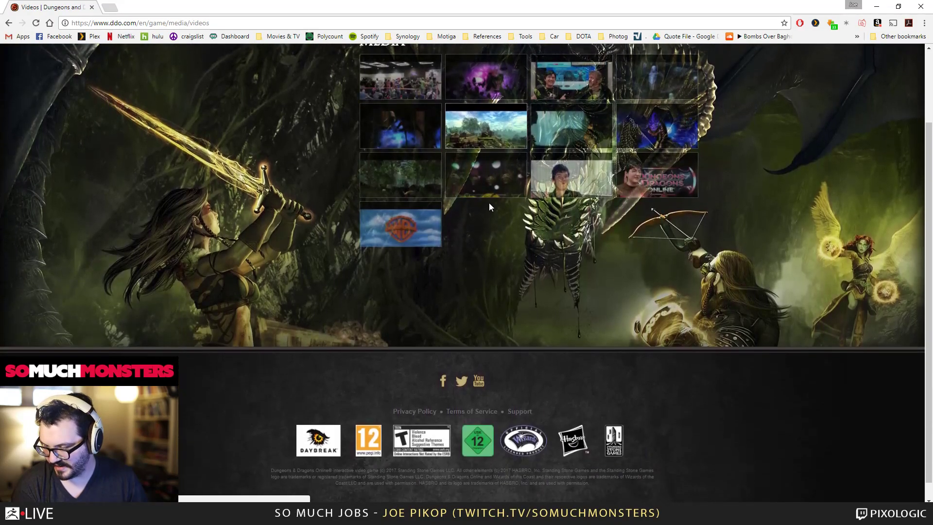
scroll(402, 269, up, 1)
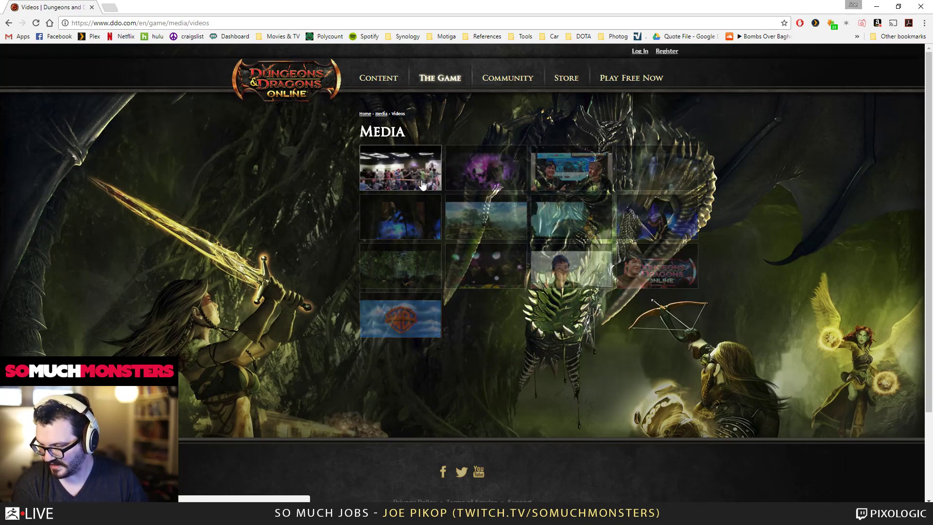
Step: Open the Beyond the Web: Underdark video in the gallery's player and try to skip ahead in it
click(680, 177)
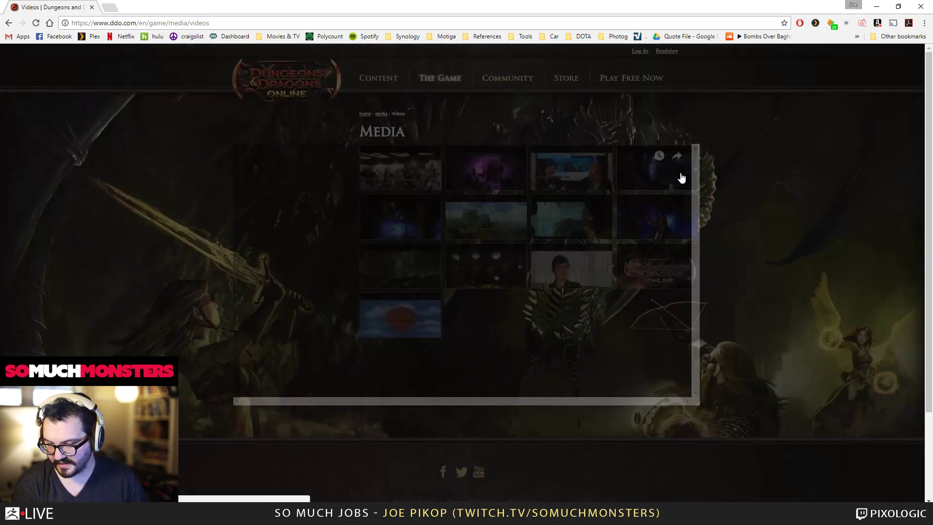
click(459, 270)
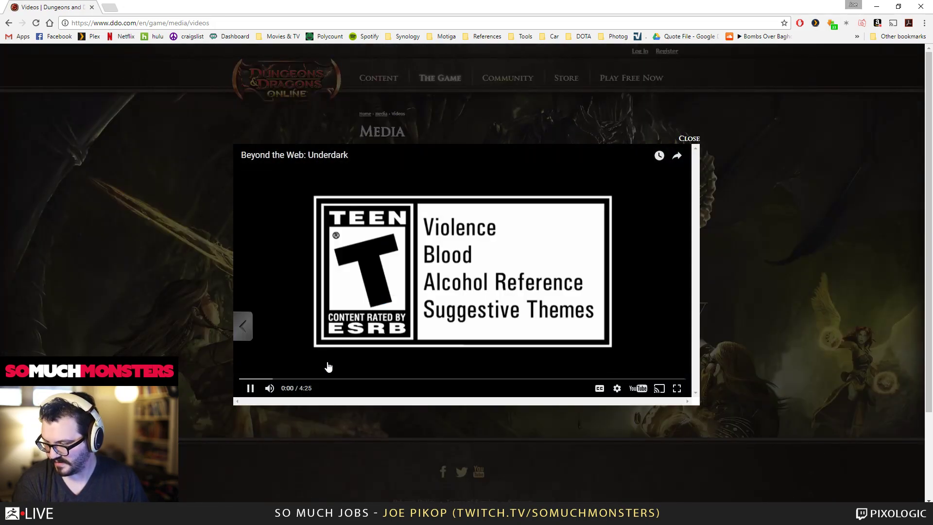
click(303, 382)
click(319, 380)
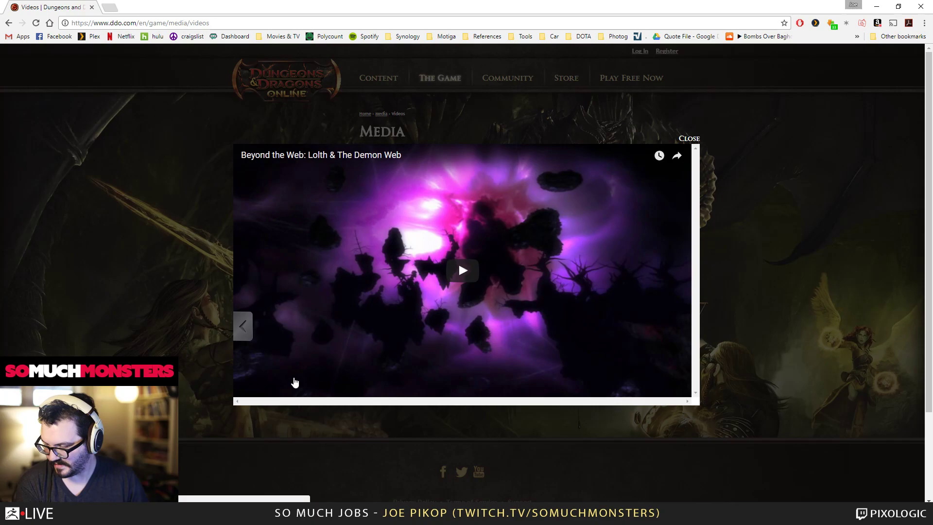
click(311, 373)
click(339, 382)
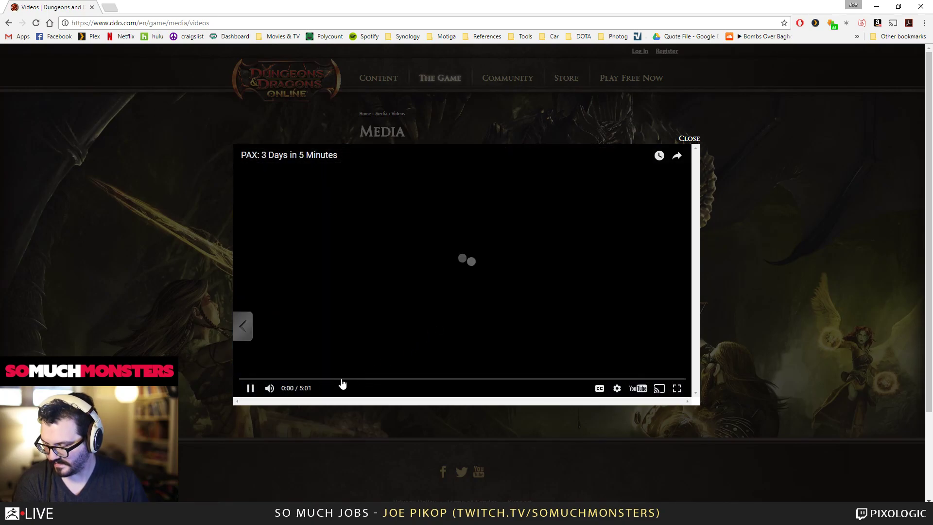
click(314, 381)
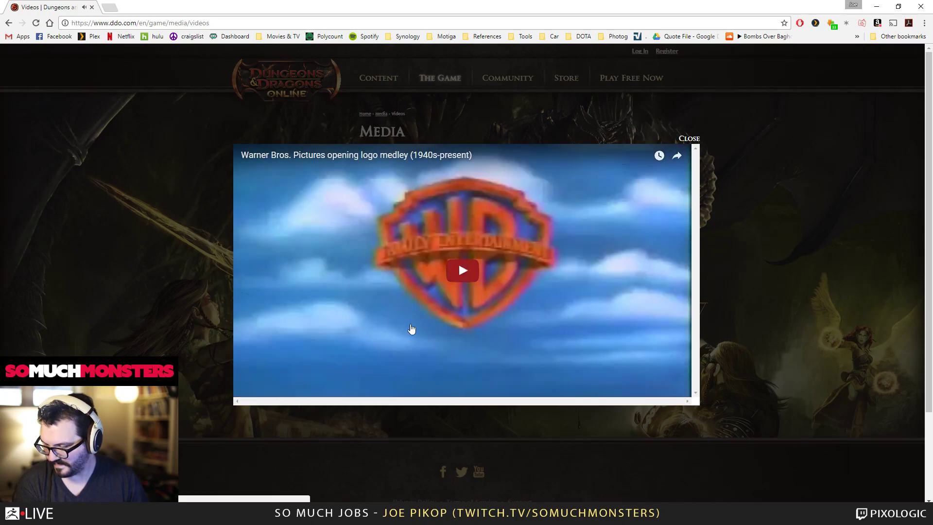
Step: Try playing PAX: 3 Days in 5 Minutes and Beyond the Web: Lolth & The Demon Web in the gallery's player, and close it
click(447, 273)
click(687, 325)
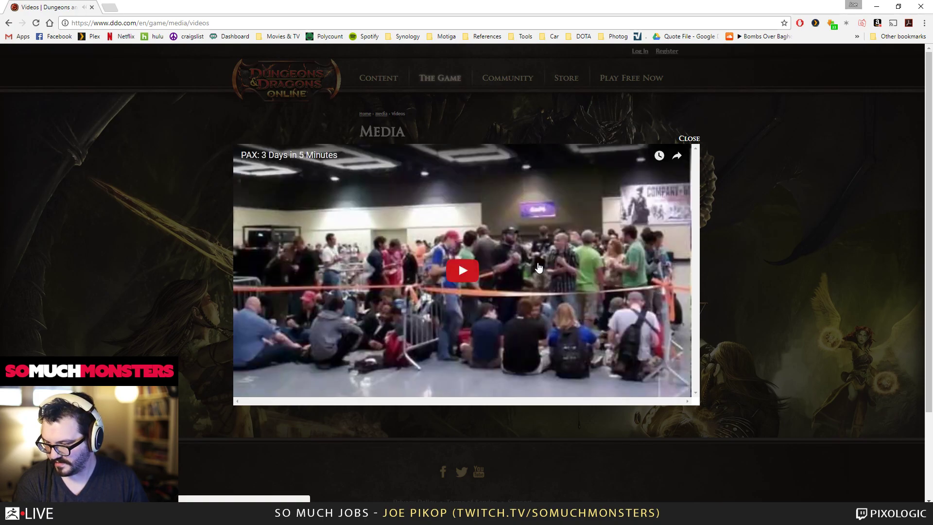
click(467, 280)
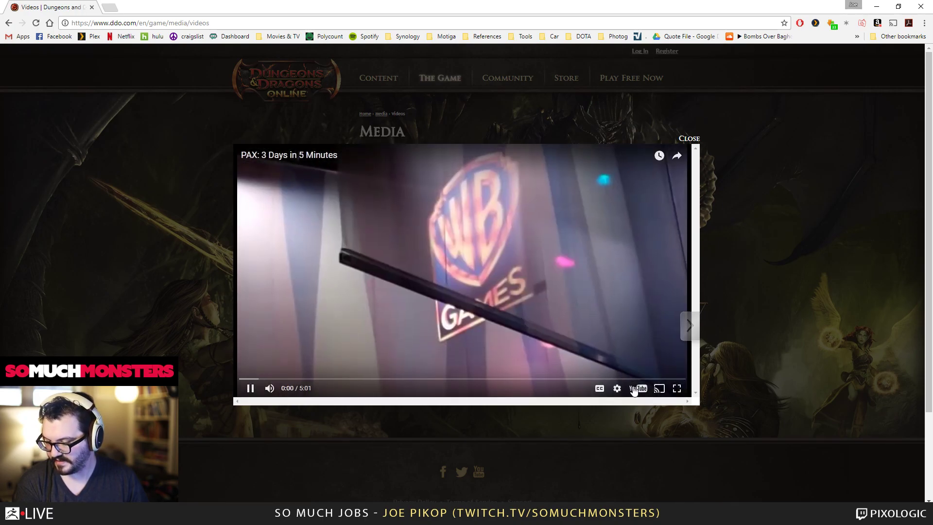
click(461, 282)
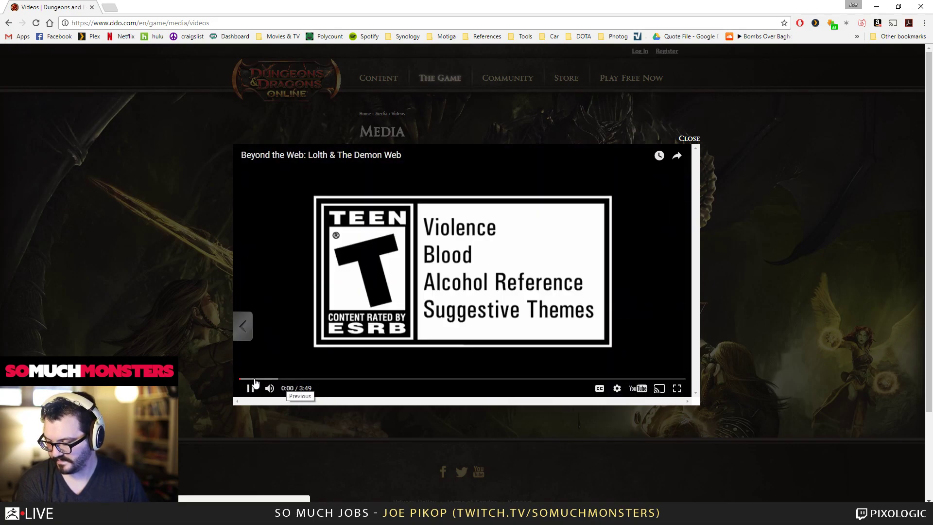
drag(256, 376, 278, 379)
click(279, 380)
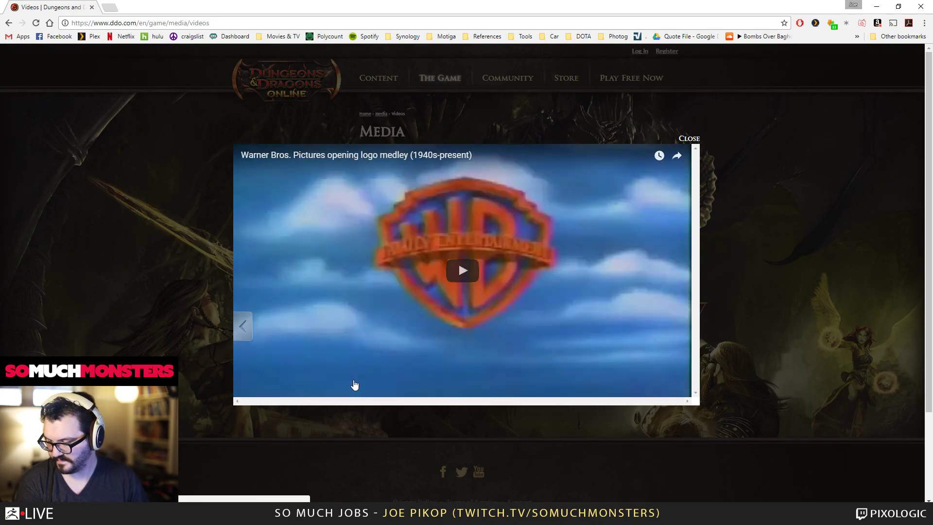
click(388, 389)
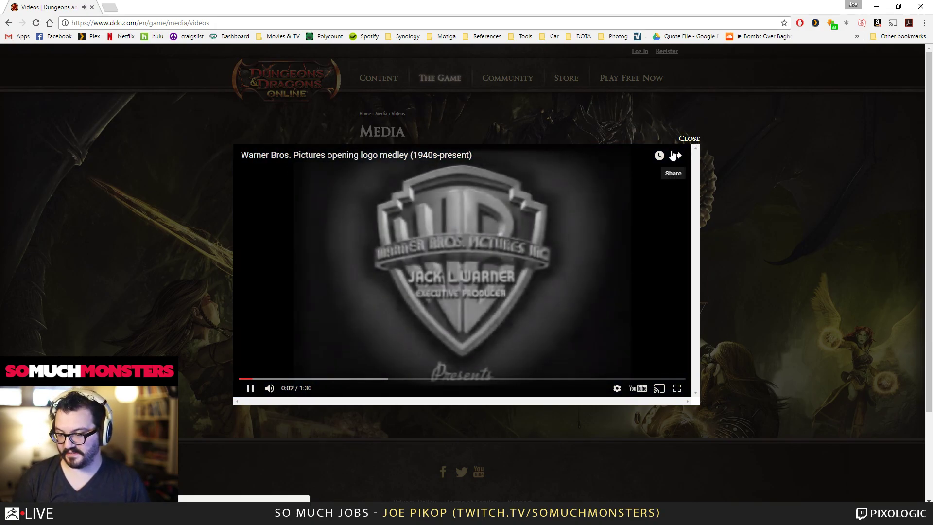
click(768, 151)
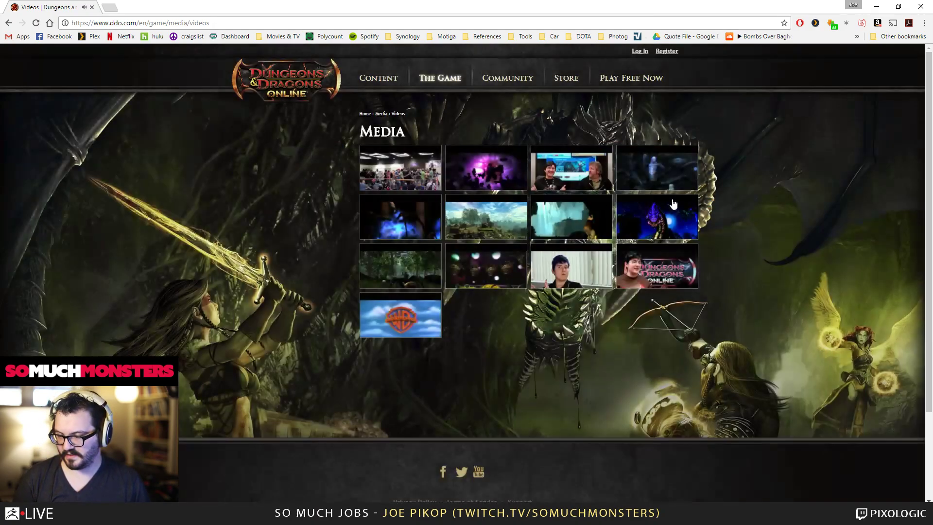
Step: Open Beyond the Web: Underdark on its own YouTube page, skim through the interview footage, and close the page
click(675, 169)
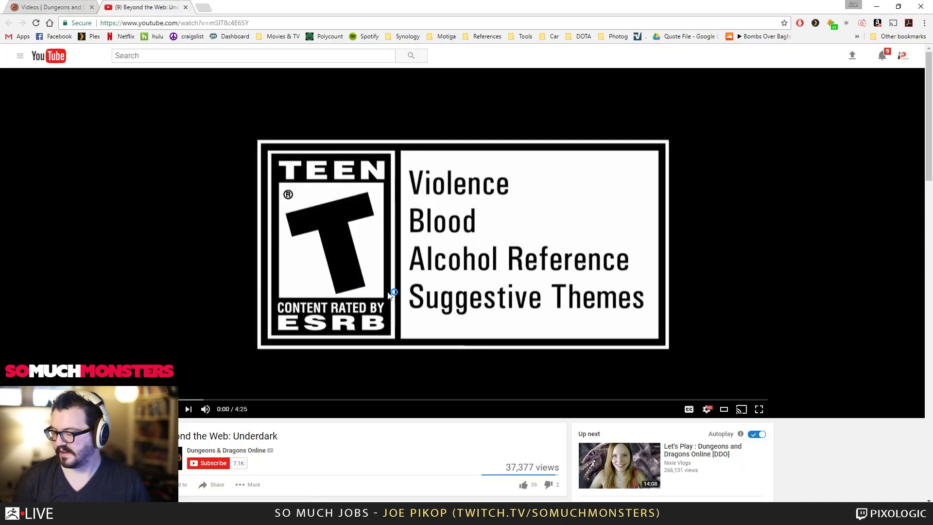
click(327, 399)
click(420, 399)
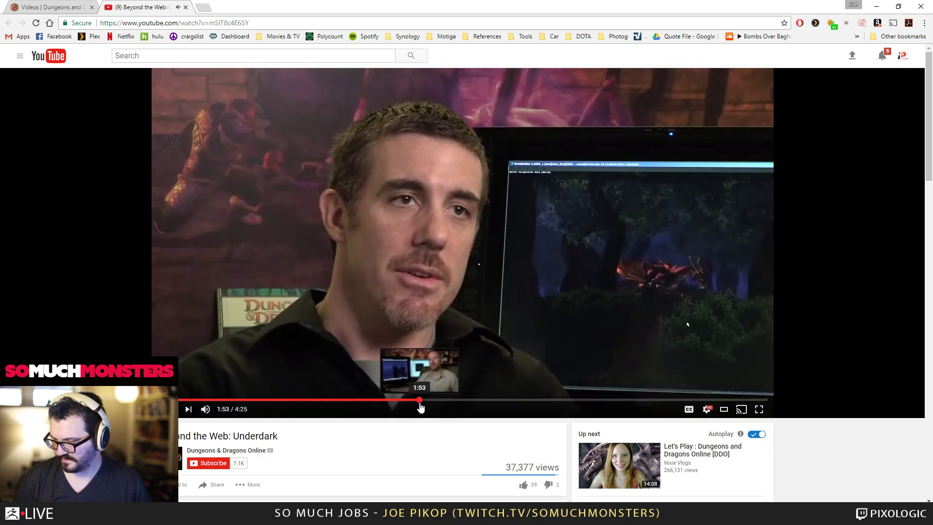
click(483, 399)
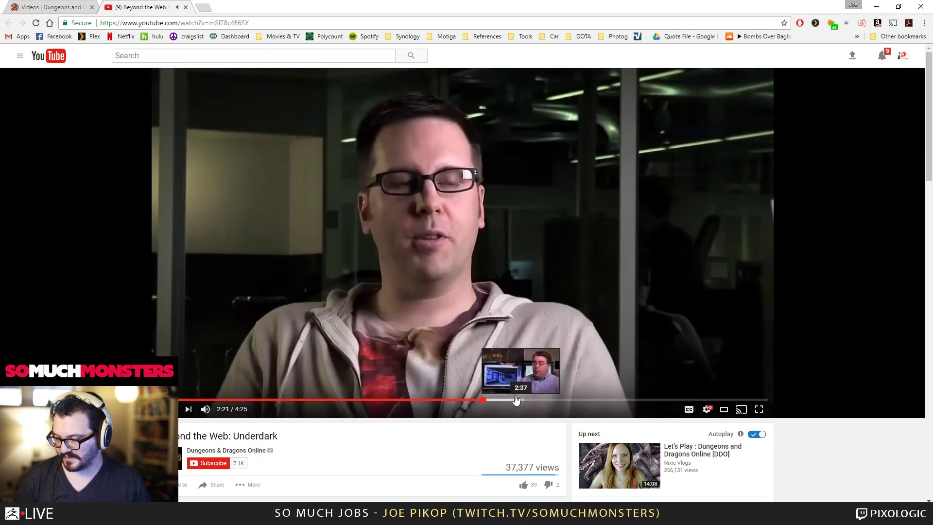
drag(519, 400, 726, 393)
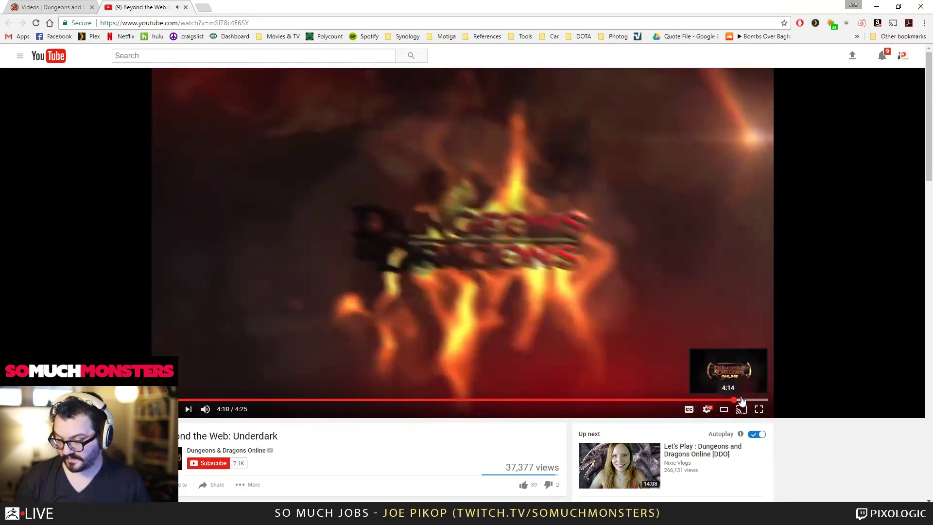
click(364, 400)
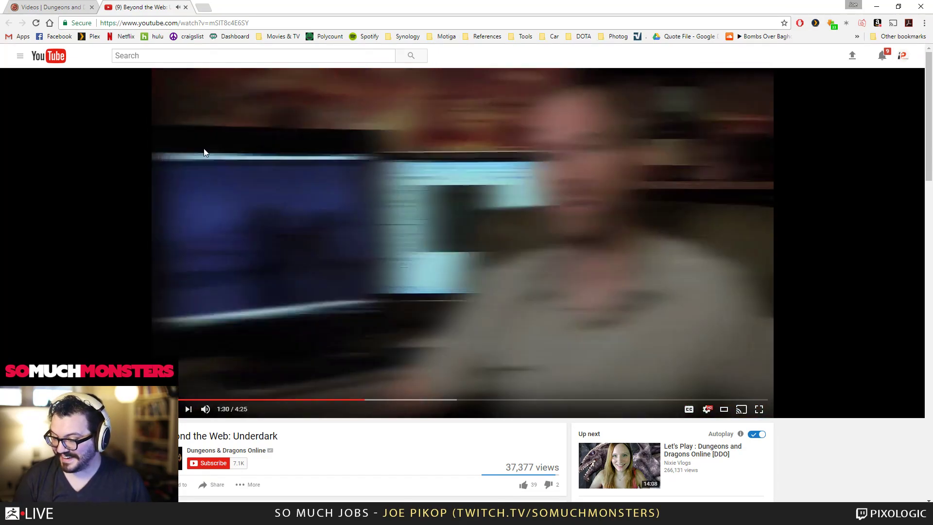
key(ctrl+w)
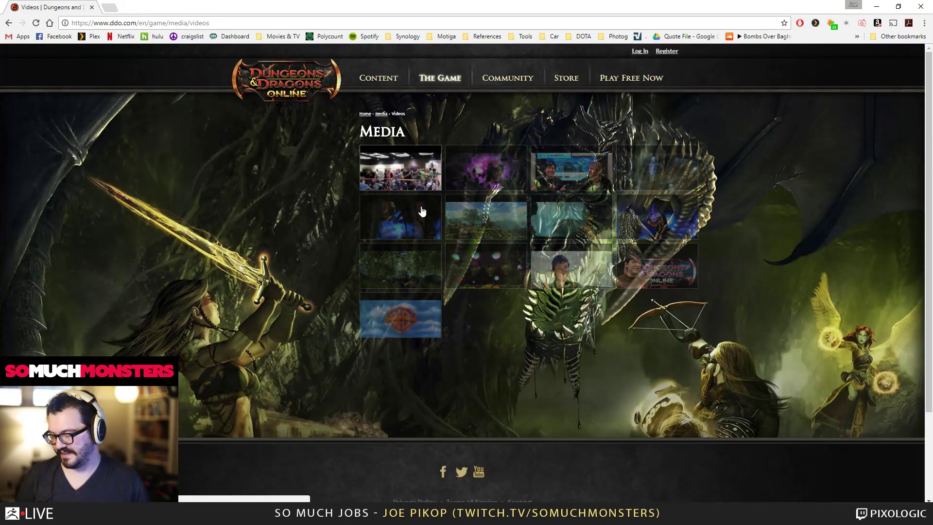
Step: Open the Purple Worm video on its YouTube page, skip through the creature shot to the end, and close the browser
click(649, 232)
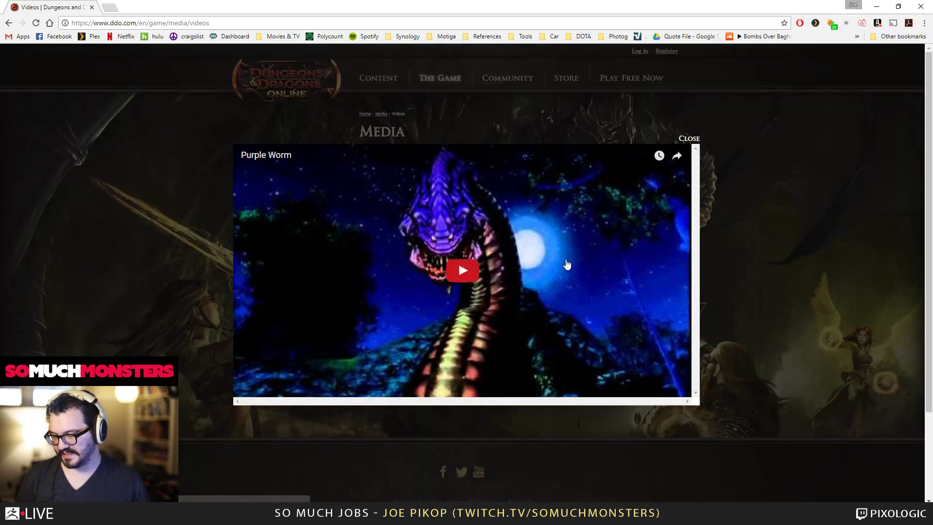
click(688, 138)
middle_click(664, 222)
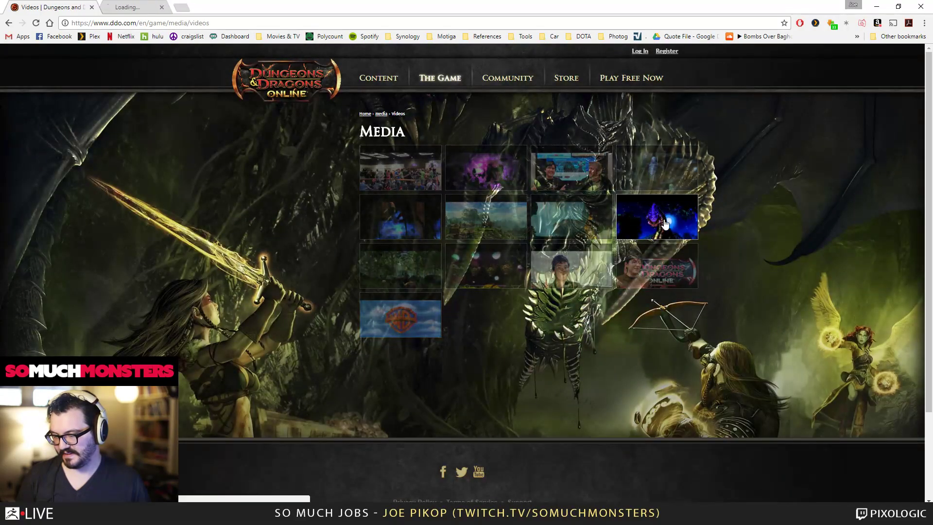
key(ctrl+Tab)
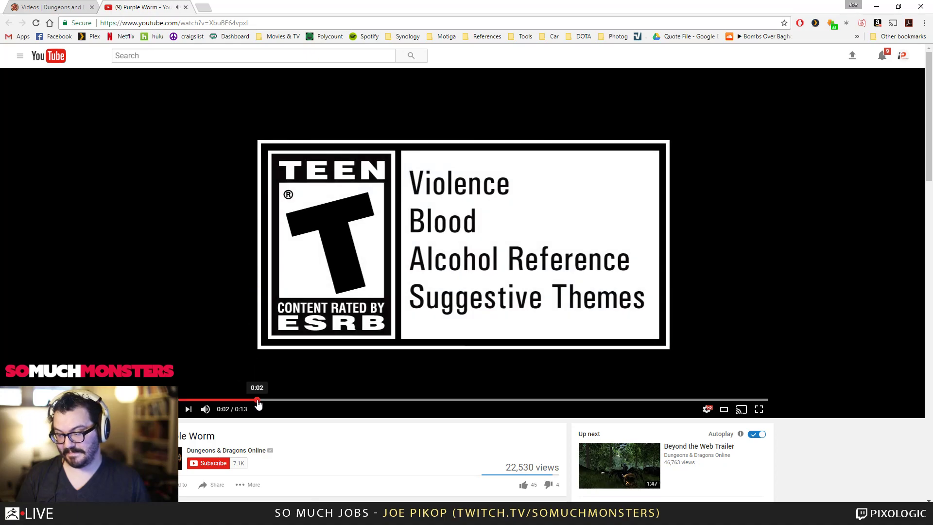
drag(390, 401, 617, 402)
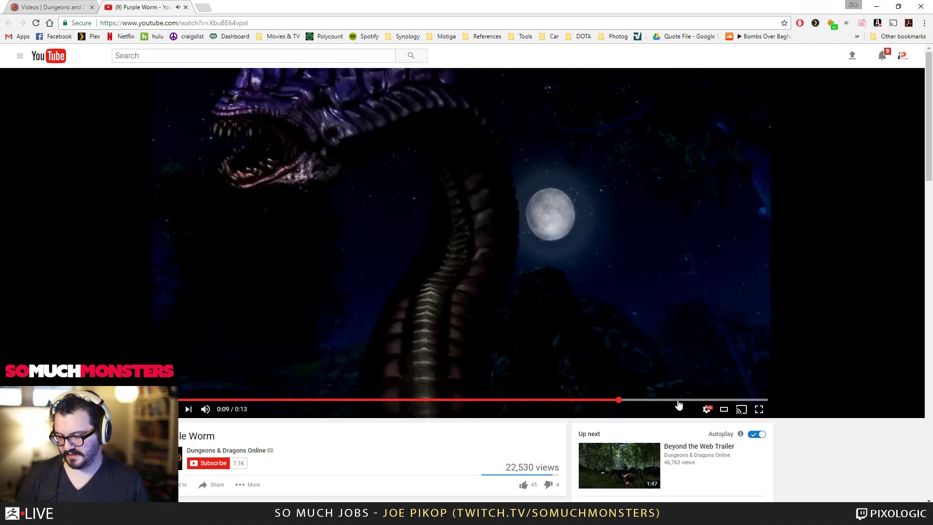
click(741, 400)
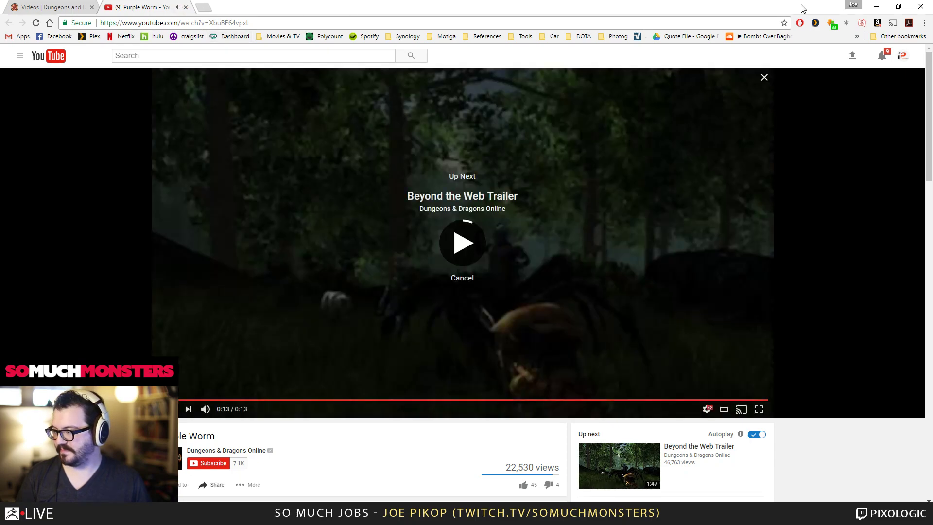
click(920, 6)
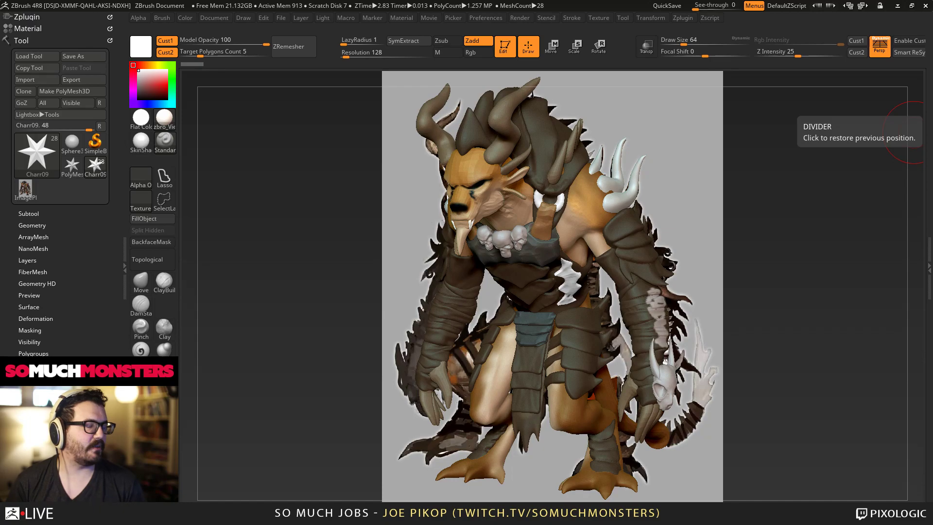
Step: Switch to ZBrush, select the creature's head subtool Recovered_Tool1, and adjust the area around the eye with the Move brush
right_drag(467, 185, 404, 225)
alt+click(374, 162)
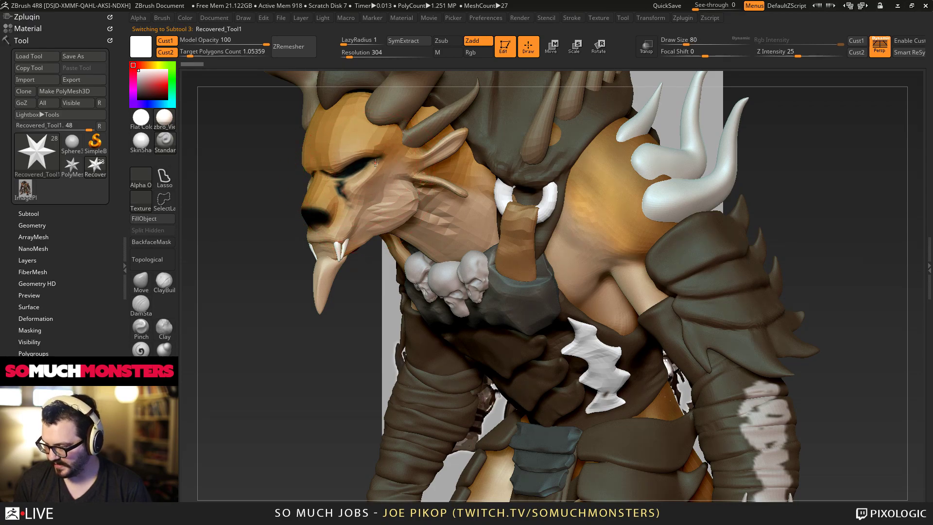
click(142, 279)
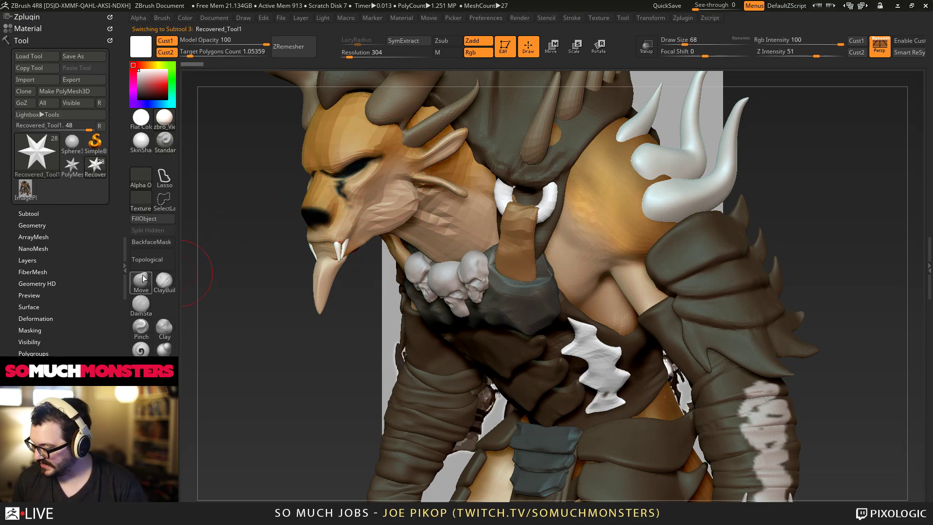
drag(368, 171, 368, 165)
key(f)
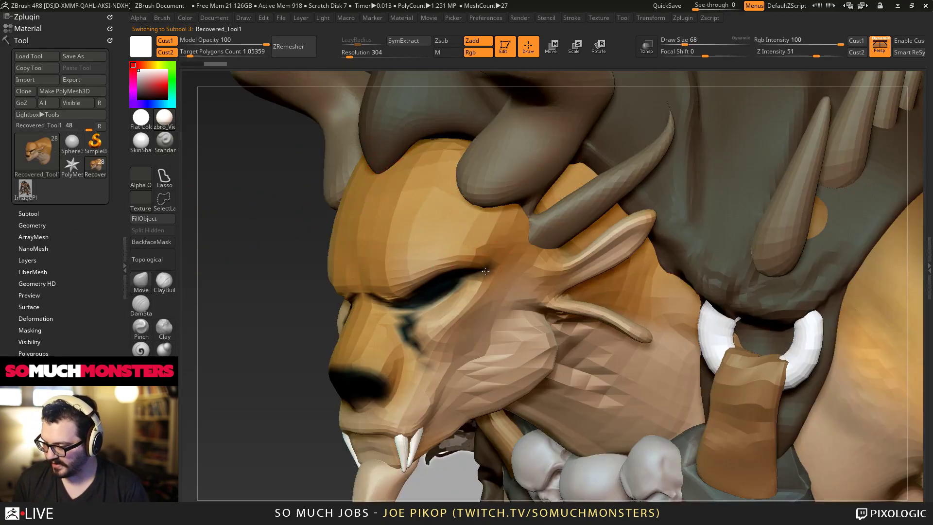
drag(485, 269, 478, 277)
Step: Adjust the Move brush size and reshape the side of the creature's head
key(])
key(])
mouse_move(479, 246)
right_down()
mouse_move(501, 238)
mouse_move(506, 265)
right_up()
drag(506, 264, 510, 272)
mouse_move(512, 270)
right_down()
mouse_move(510, 234)
mouse_move(488, 198)
mouse_move(505, 233)
right_up()
alt+click(479, 198)
key([)
drag(517, 242, 523, 244)
Step: Refine the head's contours with small Move brush strokes from several angles
right_drag(524, 244, 479, 213)
drag(478, 214, 476, 208)
right_drag(476, 209, 478, 200)
drag(477, 200, 467, 201)
right_drag(466, 202, 417, 211)
drag(468, 205, 464, 207)
Step: Nudge the forehead outline with the Move brush while comparing the head with the concept art
right_drag(463, 207, 519, 184)
ctrl+right_drag(519, 272, 530, 175)
ctrl+right_drag(539, 233, 515, 313)
right_drag(624, 311, 585, 305)
drag(598, 304, 593, 307)
alt+click(588, 346)
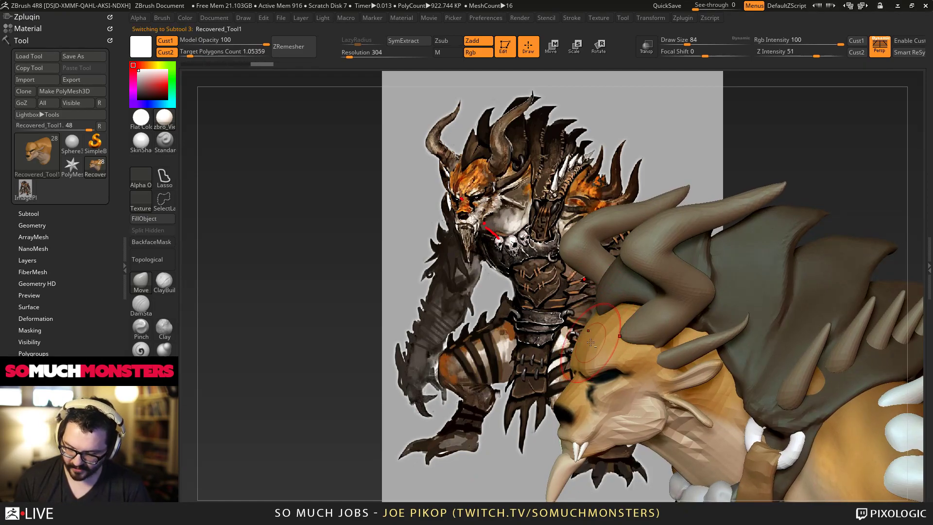
Step: Check the whole figure from both sides against the concept art and slightly adjust the front of the face with the Move brush
mouse_move(592, 341)
ctrl+right_down()
mouse_move(583, 206)
mouse_move(500, 214)
mouse_move(503, 238)
ctrl+right_up()
right_drag(502, 238, 544, 232)
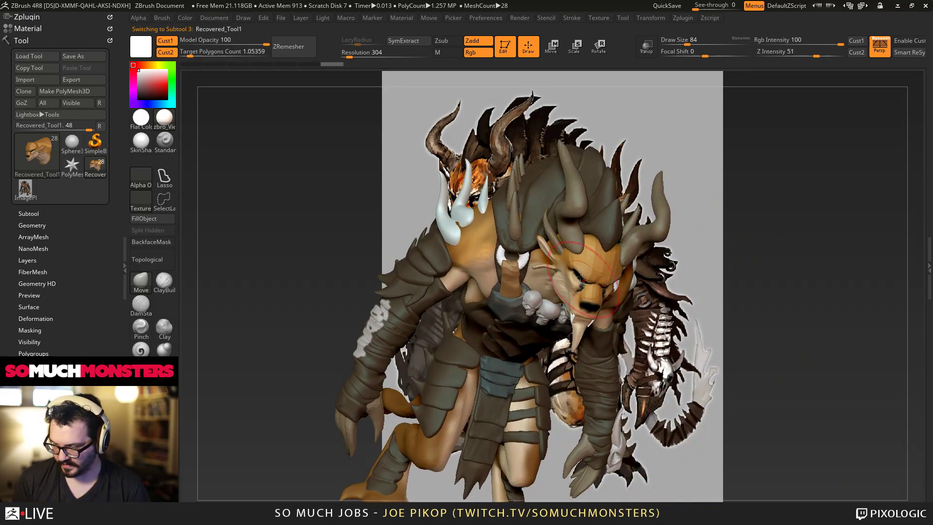
right_drag(559, 273, 485, 233)
alt+right_drag(486, 233, 518, 217)
right_drag(537, 321, 550, 289)
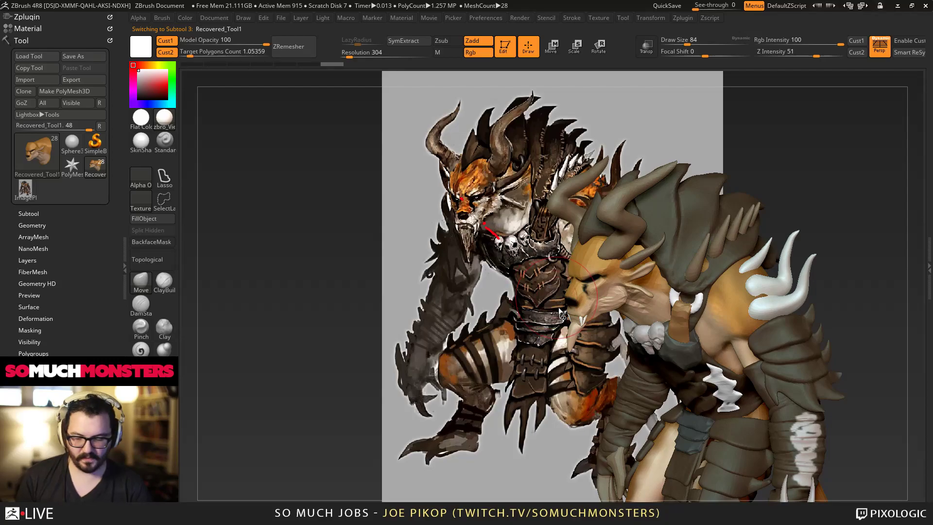
drag(570, 278, 569, 277)
mouse_move(568, 277)
right_down()
mouse_move(580, 287)
mouse_move(551, 262)
right_up()
Step: Open ZSceneManager, place extract0_copy1 below extract9_copy1 in the subtool list, and resize and reposition the window beside the model
key(n)
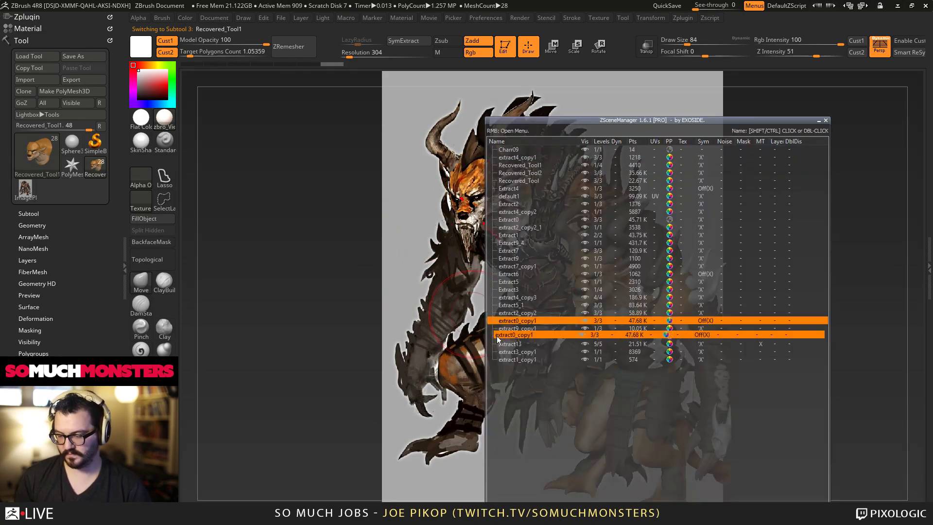
drag(499, 330, 498, 322)
drag(486, 357, 716, 333)
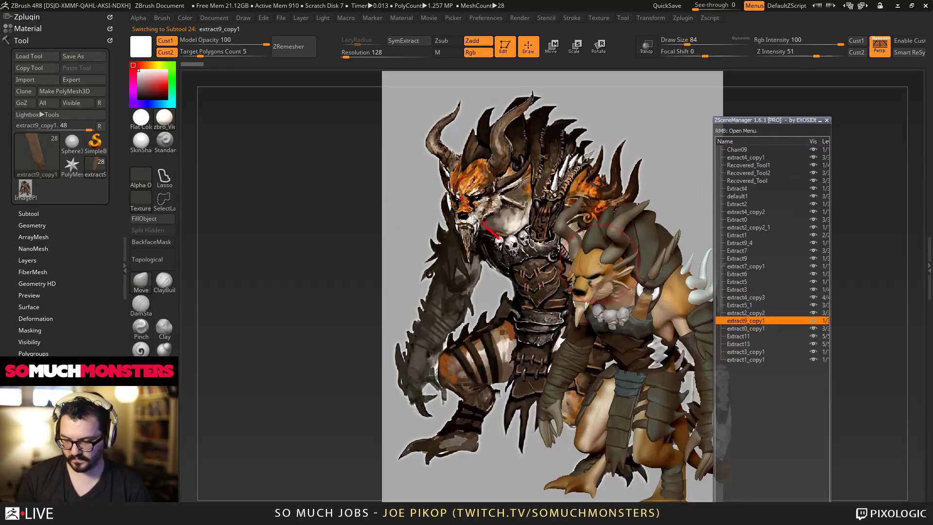
drag(746, 119, 716, 42)
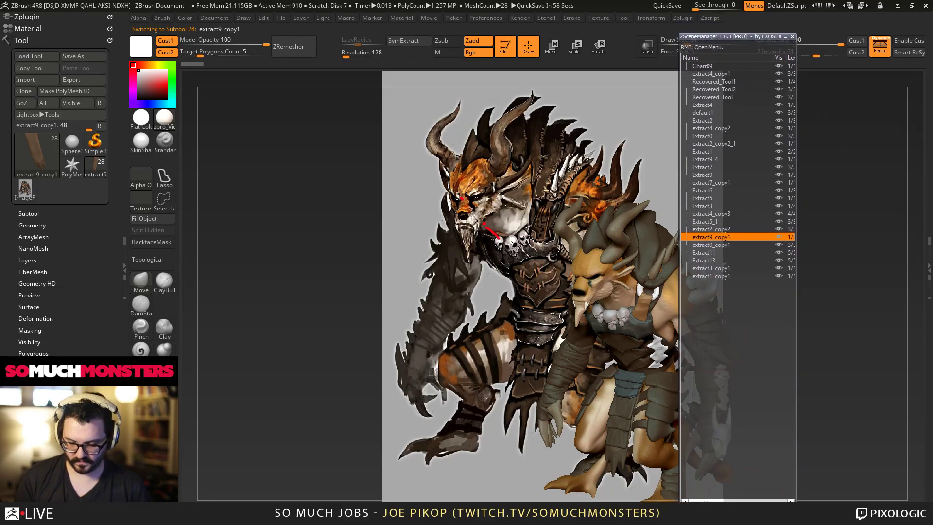
drag(790, 500, 863, 372)
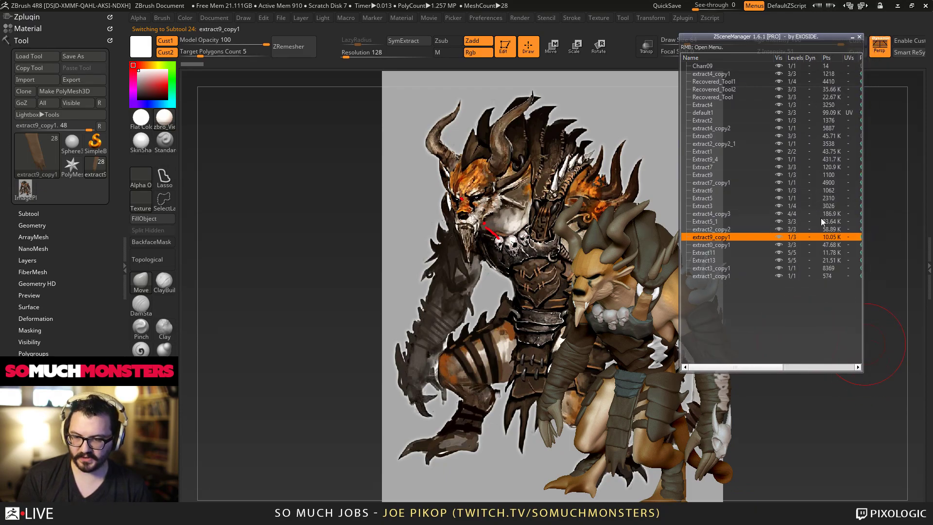
drag(744, 39, 802, 102)
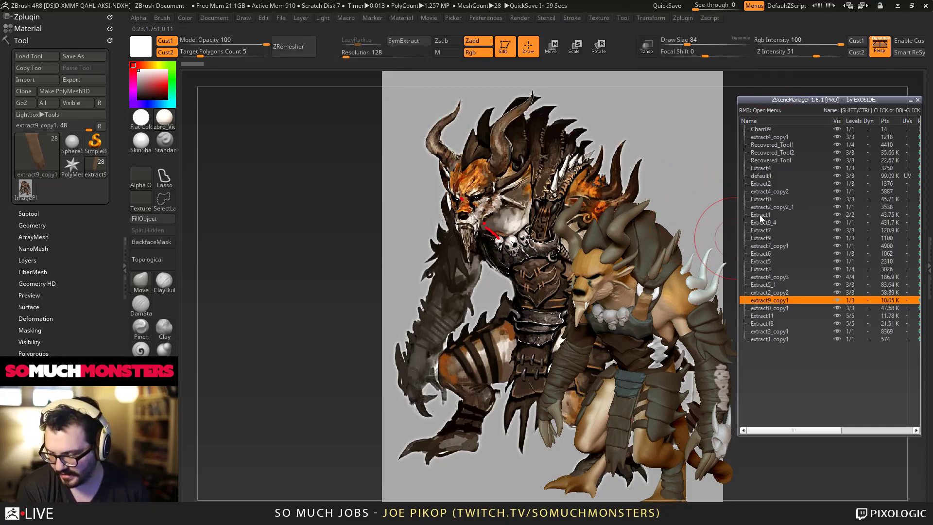
Step: Select the beard subtool extract4_copy1 and rename it beard
click(777, 137)
drag(668, 185, 709, 188)
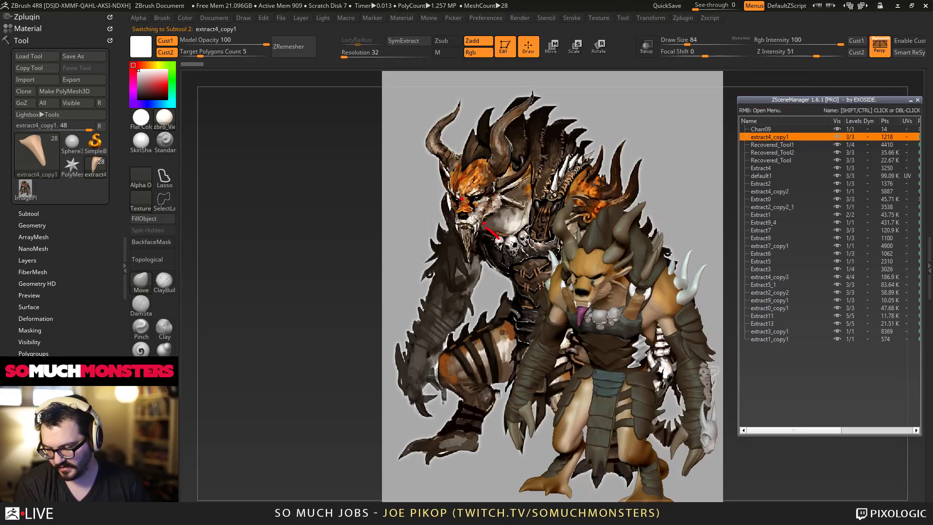
double_click(772, 137)
text(beard)
key(Return)
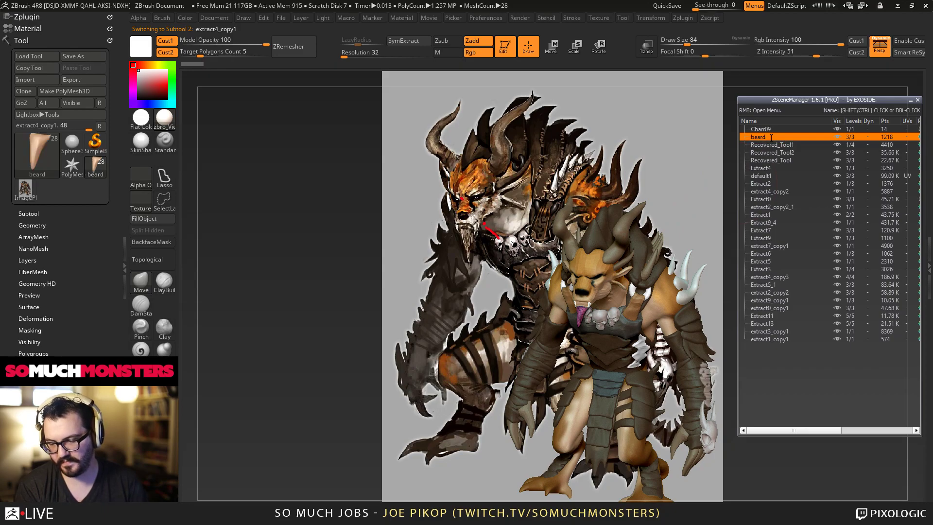
Step: Select the star-shaped Charr09 subtool, switch back to the Move brush, and rename the subtool dummy
click(771, 129)
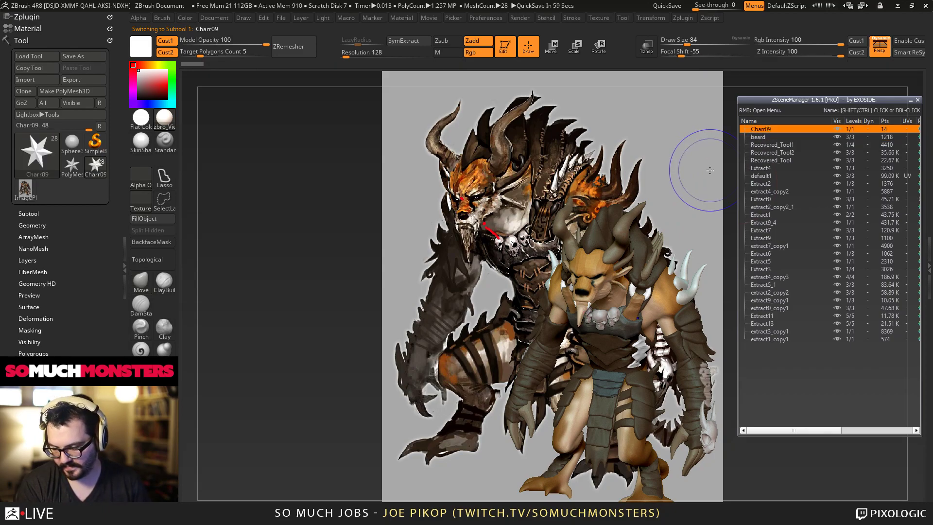
key(b)
key(m)
key(v)
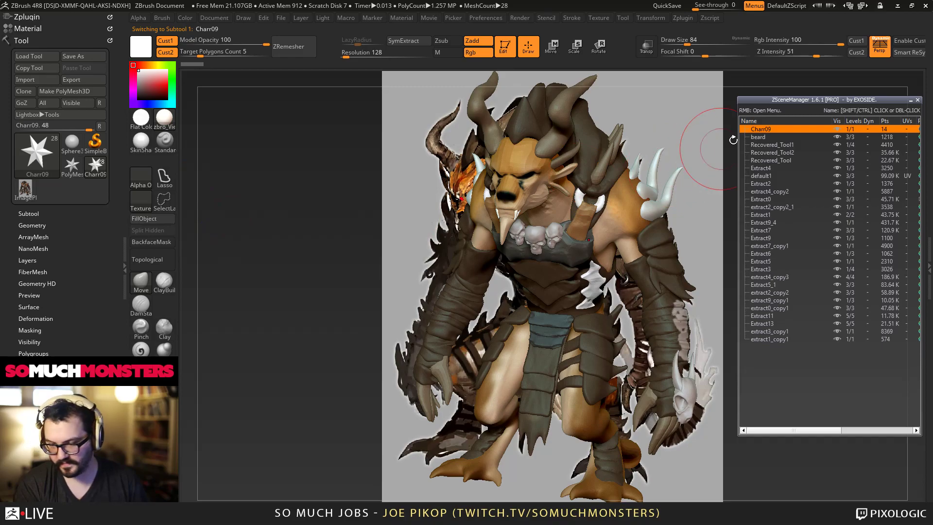
double_click(760, 129)
text(dumb)
text(my)
key(Return)
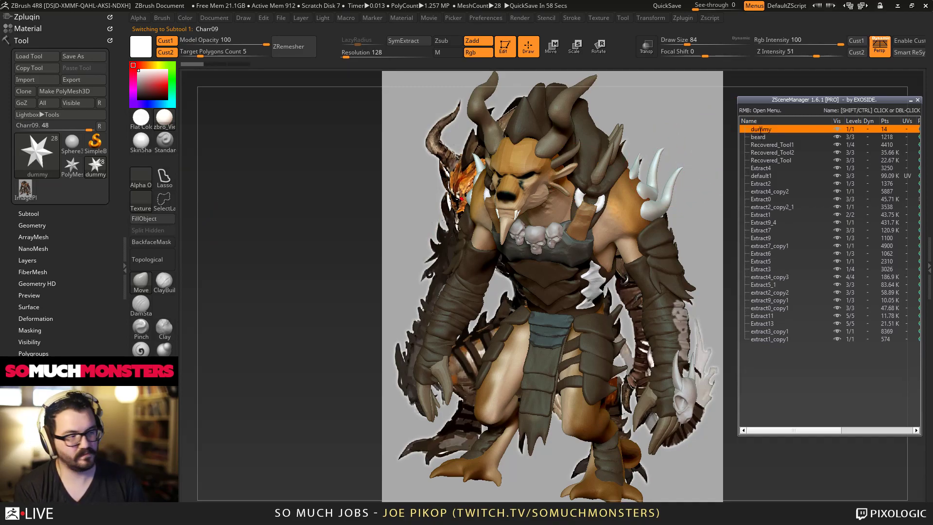
Step: Rename the subtool Recovered_Tool1 as head and Recovered_Tool2 as legs
click(763, 145)
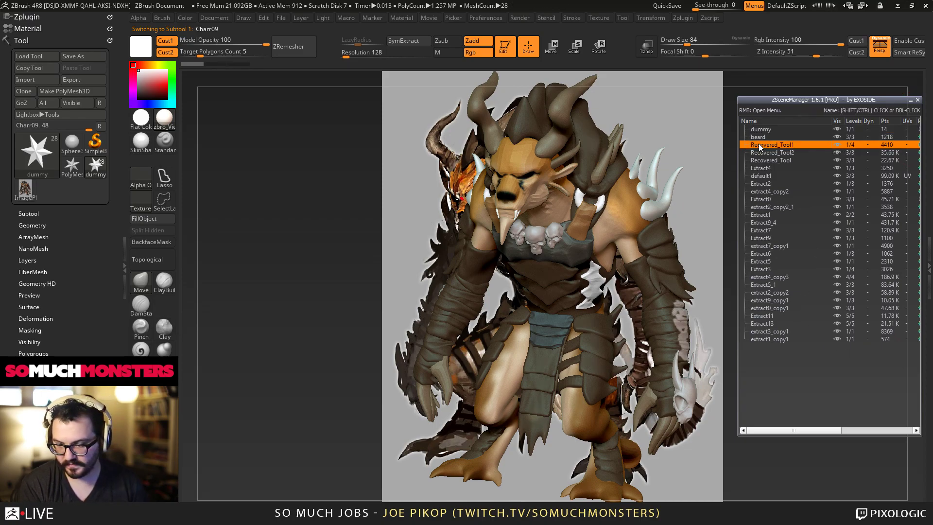
double_click(770, 145)
text(head)
key(Return)
click(771, 153)
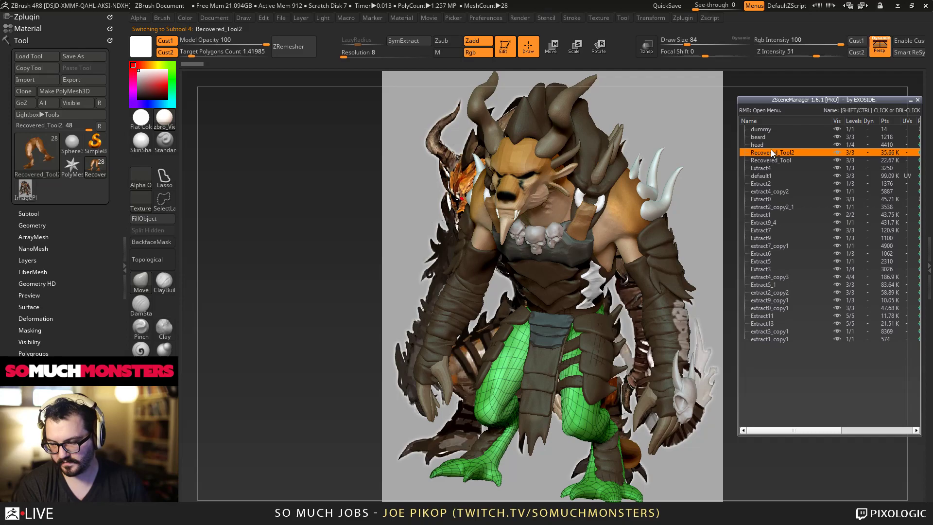
double_click(773, 153)
text(legs)
key(Return)
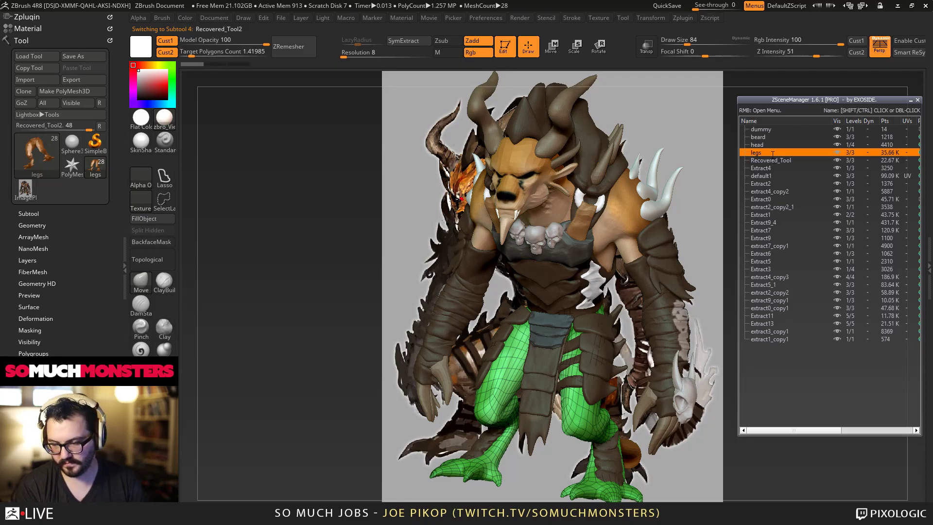
Step: Rename the Recovered_Tool subtool as shoulders
click(786, 159)
double_click(786, 160)
text(shoulders)
key(Return)
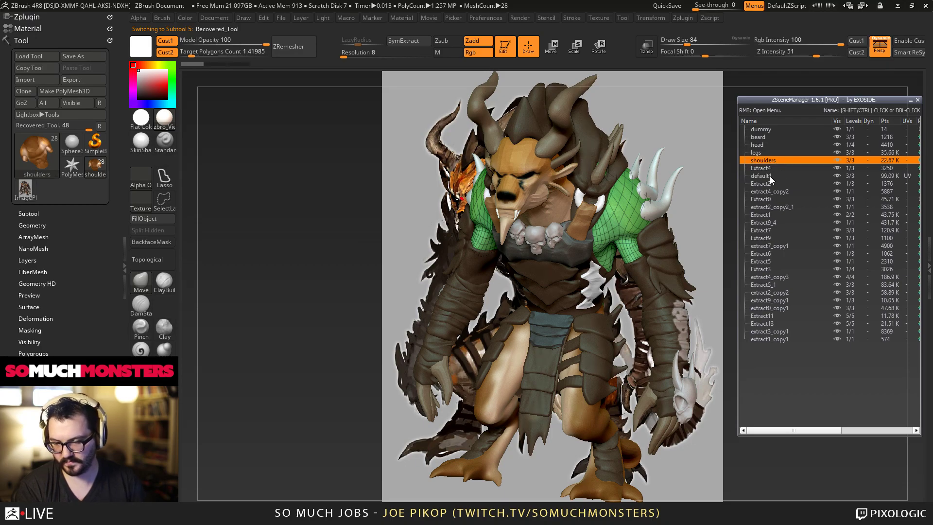
Step: Rename the Extract4 strap subtool around the upper leg as leg_straps
click(771, 170)
double_click(773, 169)
text(leg)
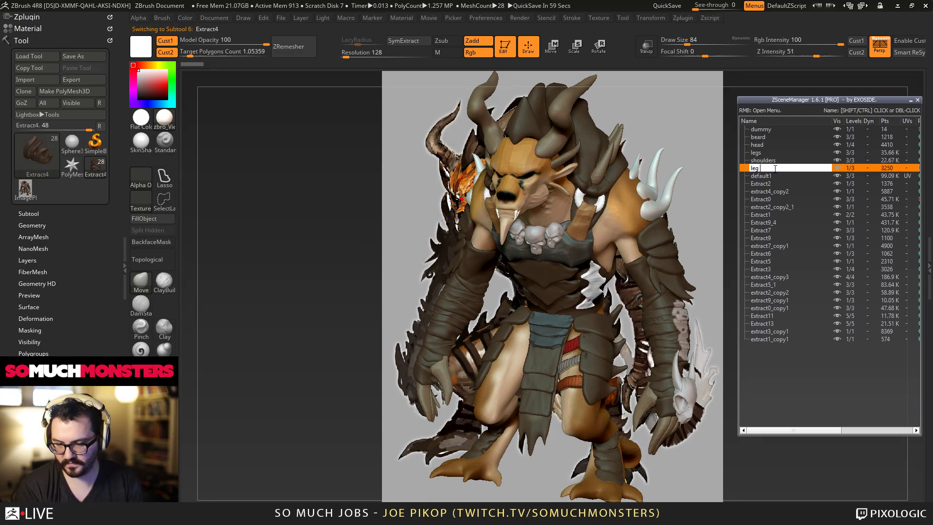
text(_straps)
key(Return)
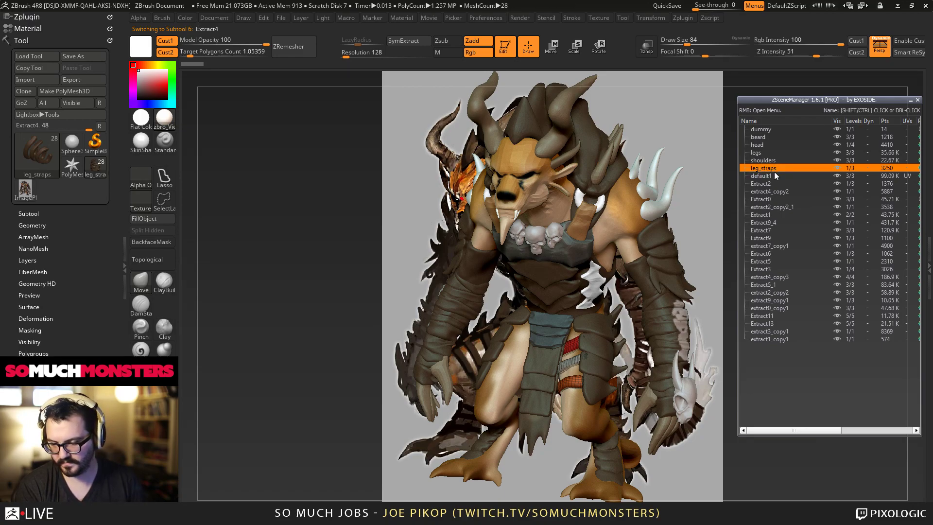
Step: Rename the default1 subtool, the armour plates over the thighs, as thigh_plates
click(776, 175)
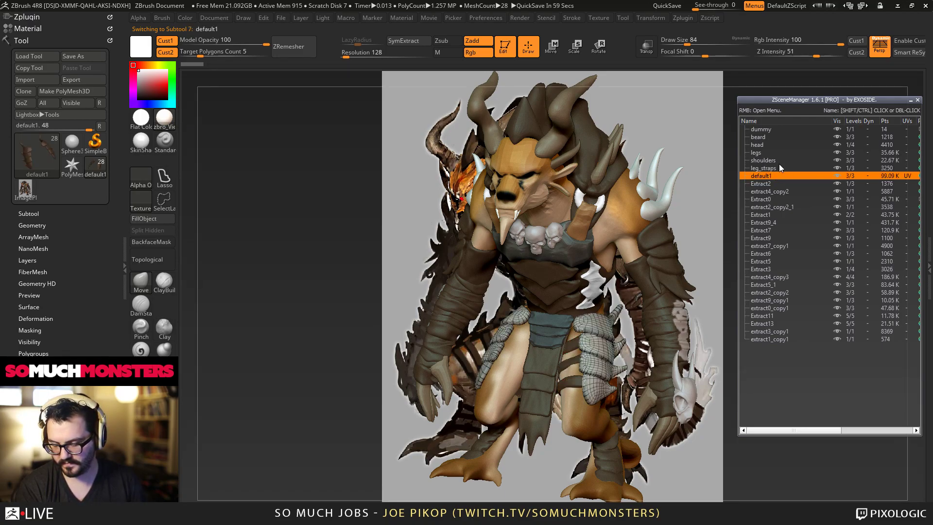
click(778, 162)
click(777, 174)
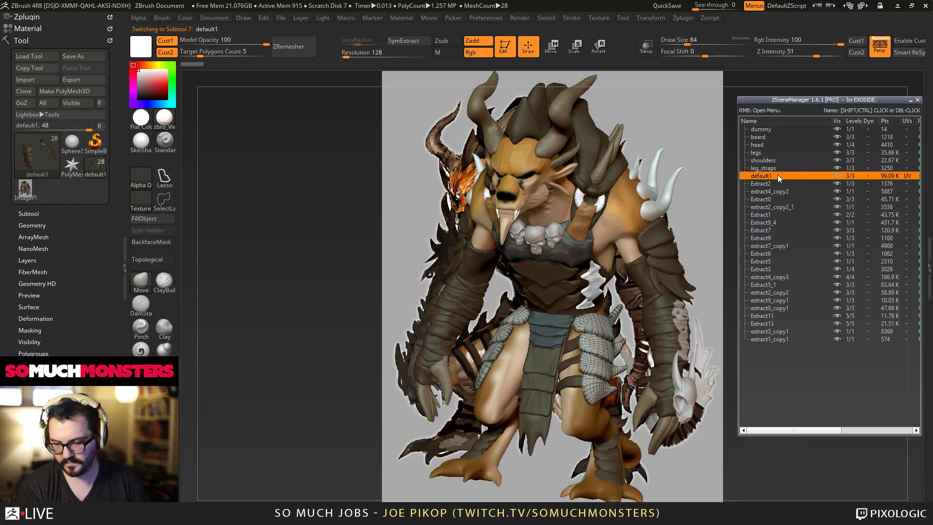
double_click(790, 172)
text(Thu)
key(BackSpace)
key(BackSpace)
key(BackSpace)
text(thigh_plates)
key(Return)
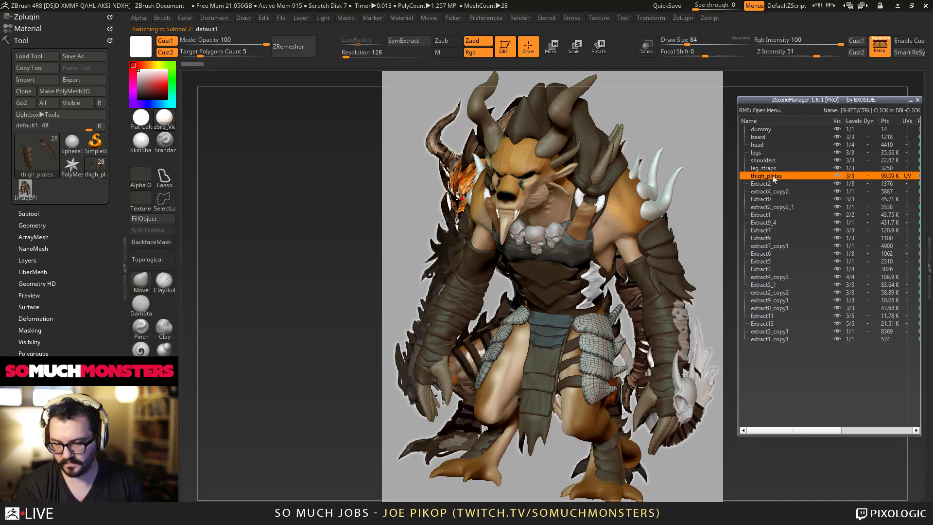
Step: Replace the leg prefix in the strap subtool's name so it reads thigh_straps
double_click(755, 167)
key(Home)
key(Delete)
key(Delete)
key(Delete)
key(Delete)
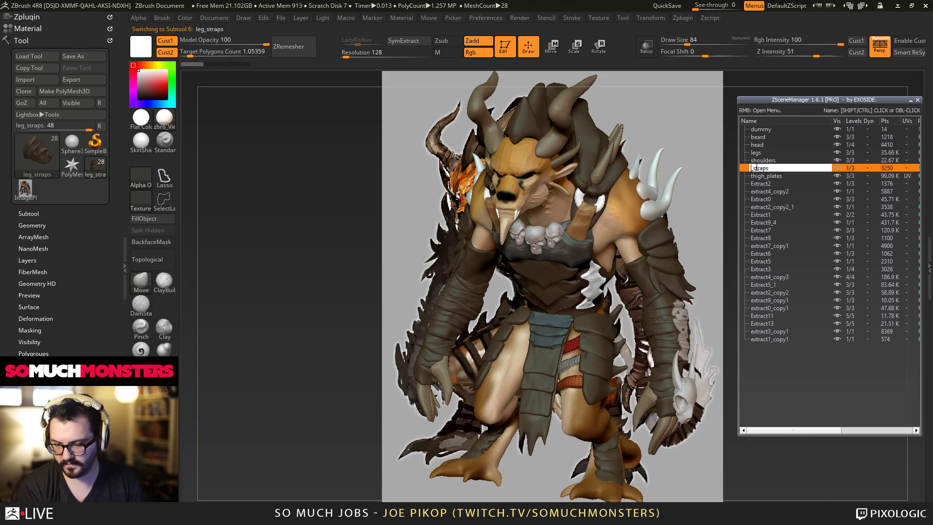
text(thigh_)
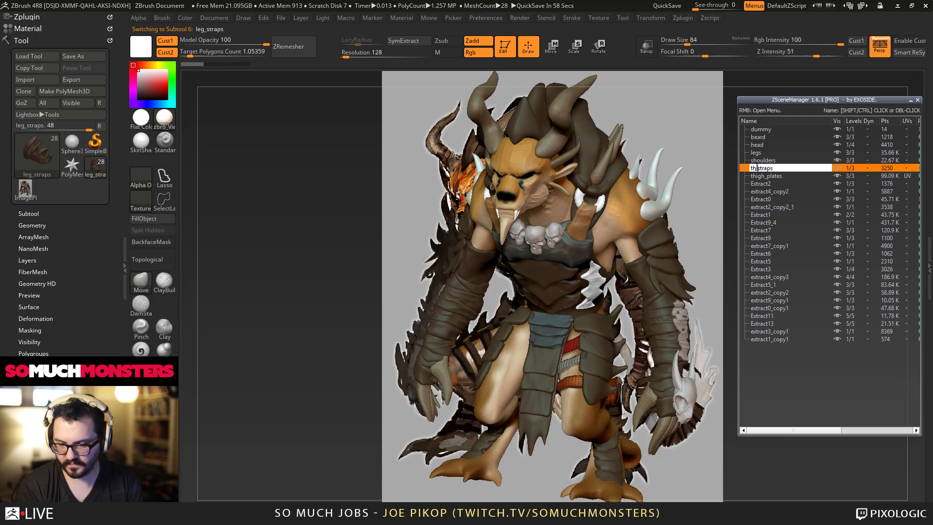
key(Return)
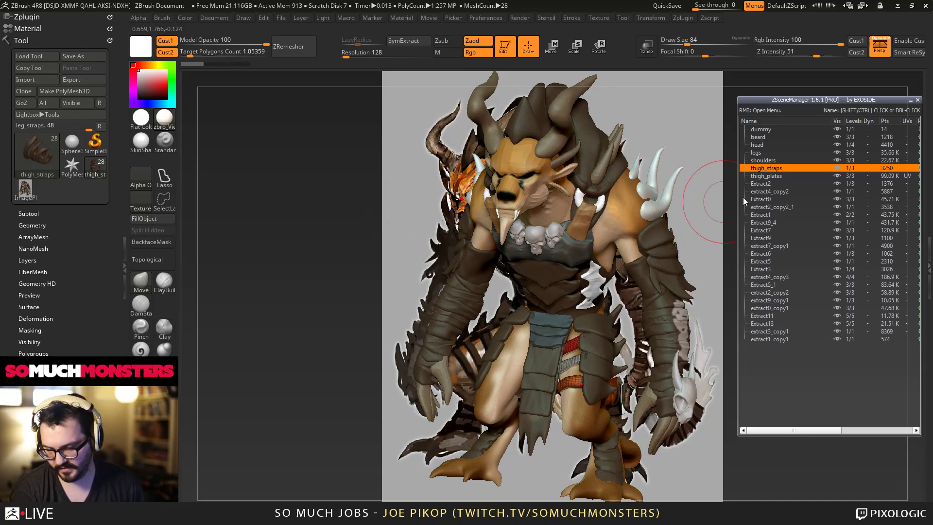
Step: Select the Extract2 teeth subtool below thigh_plates and rename it teef
click(766, 176)
click(765, 184)
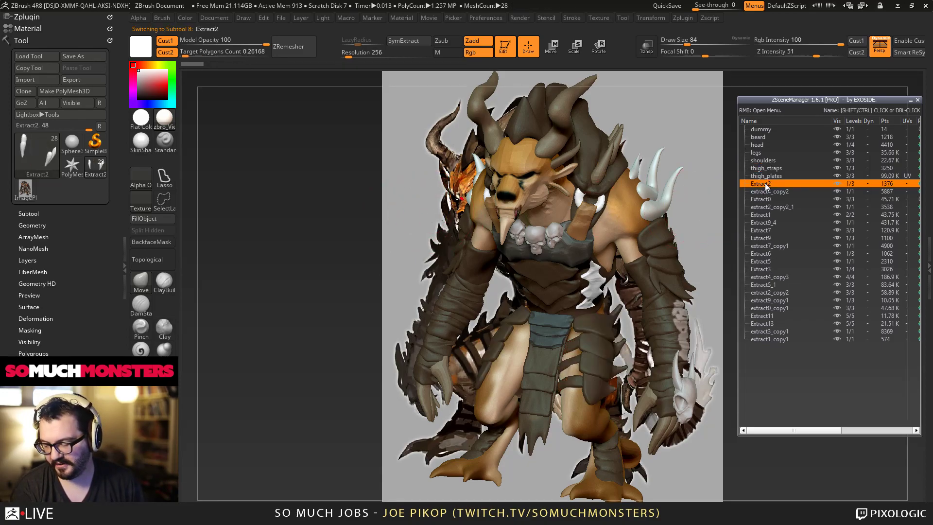
double_click(762, 184)
text(teef)
key(Return)
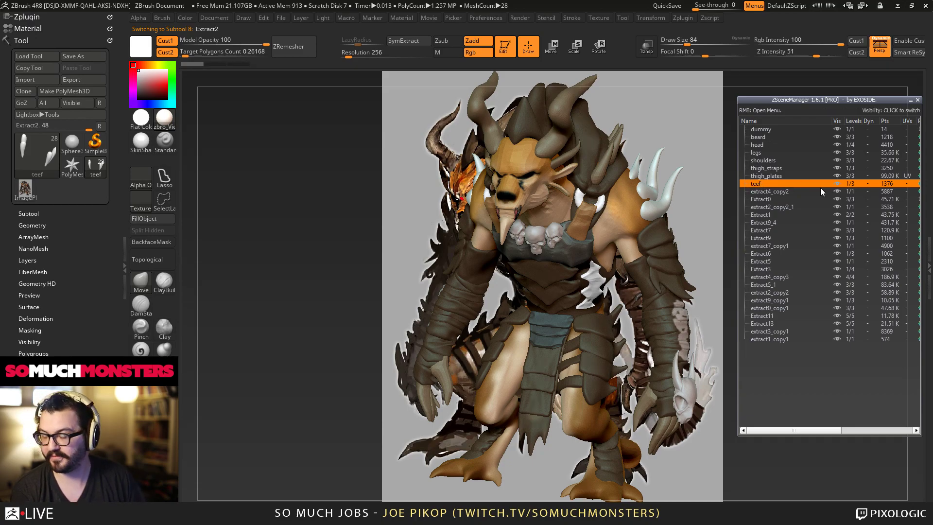
Step: Rename the extract4_copy2 subtool, the plating above the feet, as foot_plates
click(801, 198)
double_click(789, 190)
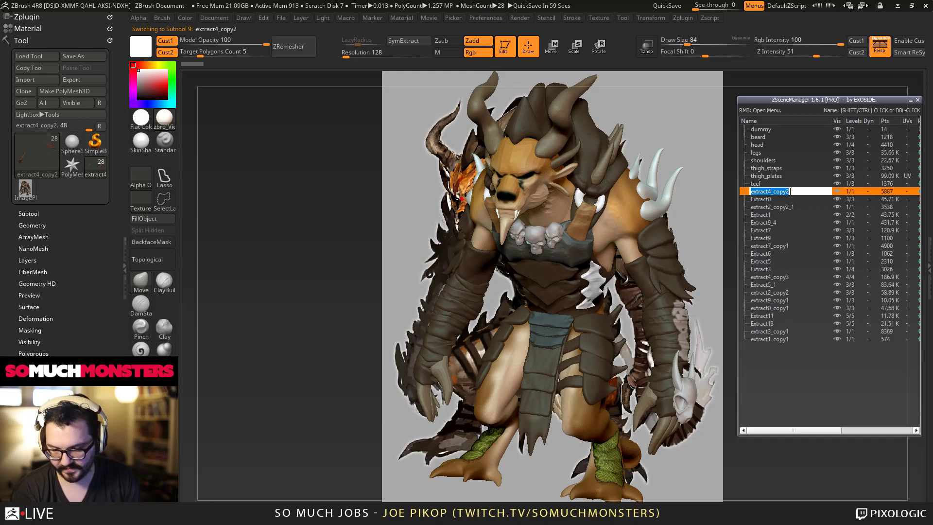
text(foot_p)
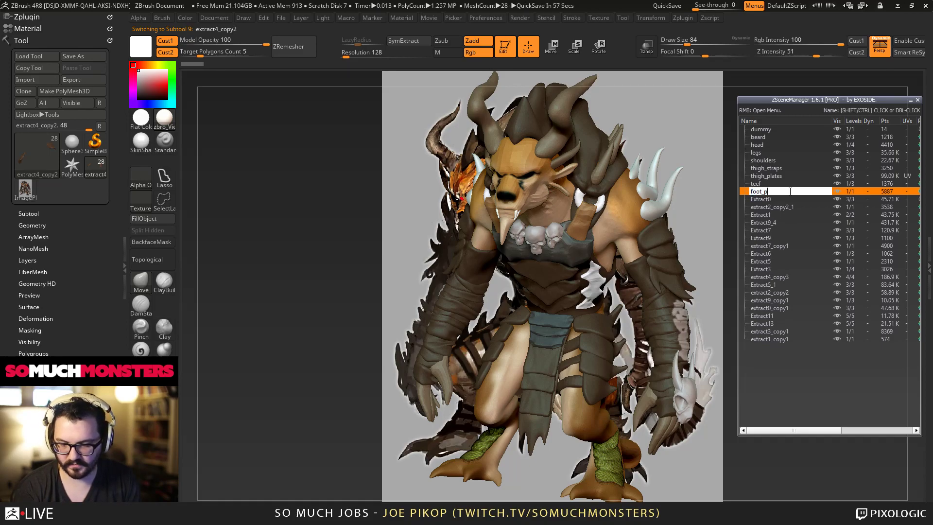
key(Return)
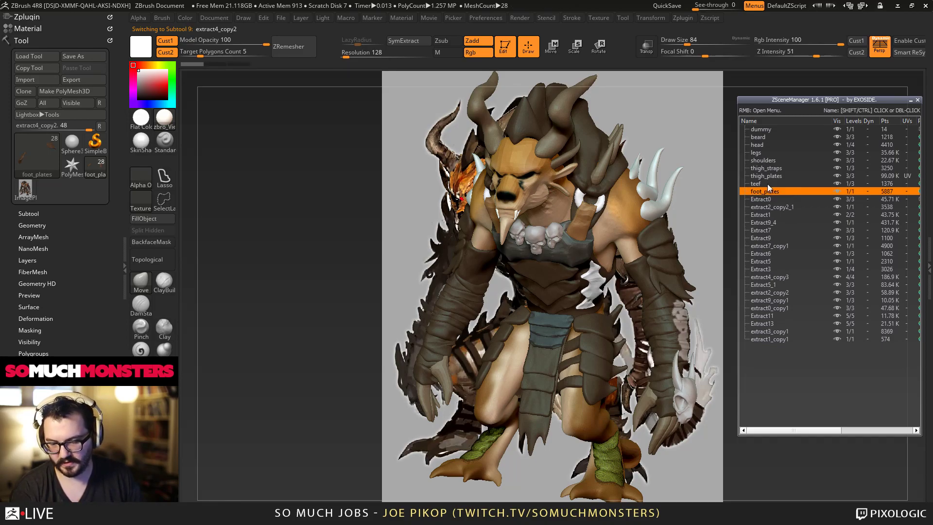
Step: Rename the Extract0 subtool, the spikes on the shoulders, as shoulder_horns
click(760, 200)
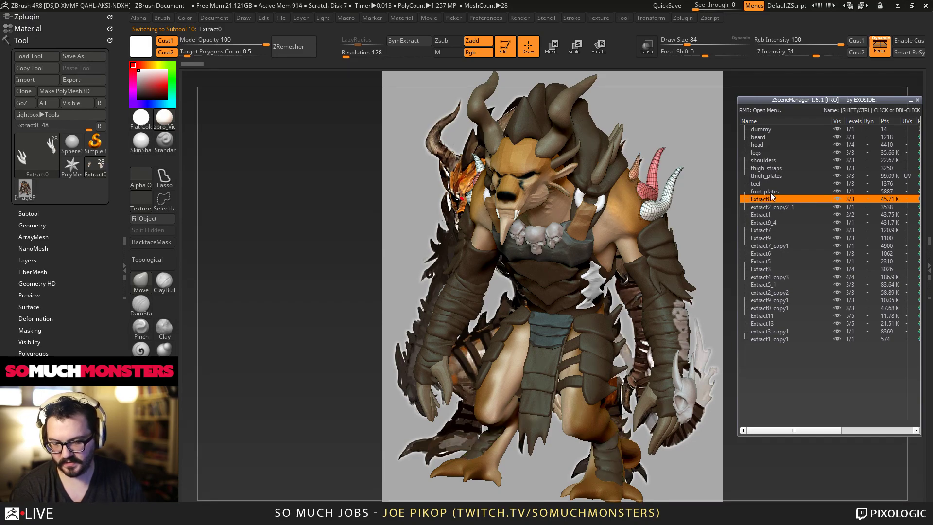
double_click(764, 199)
text(shoulder_horns)
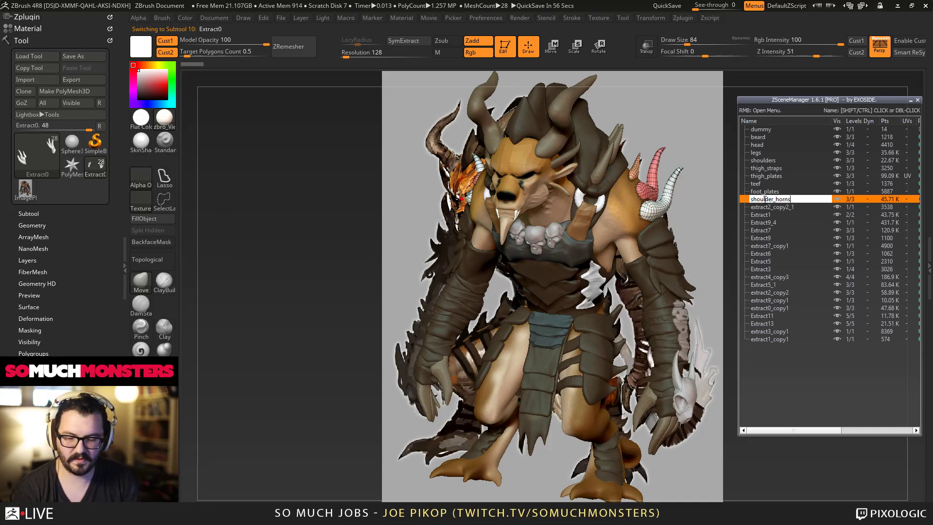
key(Return)
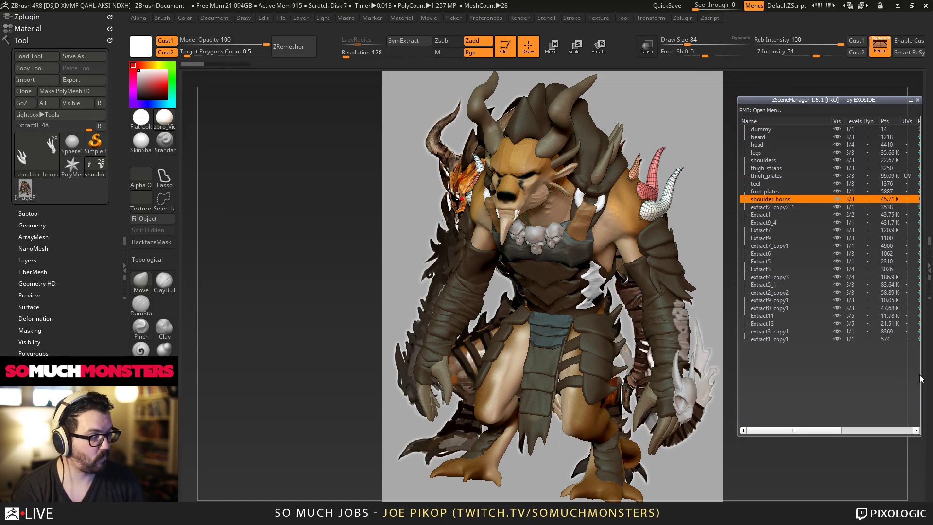
Step: Rename the extract2_copy2_1 subtool on the fingertips as claws
click(784, 207)
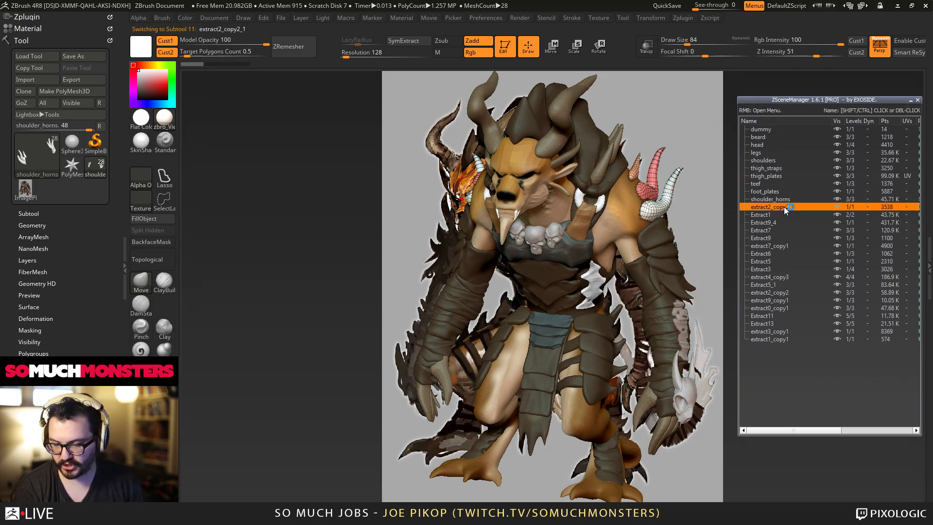
double_click(779, 205)
text(claws)
key(Return)
Step: Rename the Extract1 subtool, the armour plates on the upper arms, as arms_upper_plates
click(767, 215)
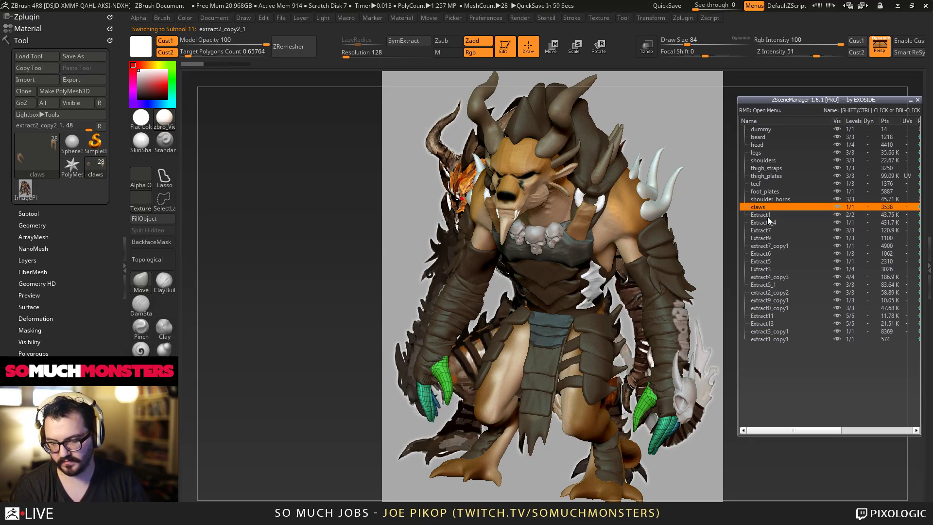
double_click(771, 215)
text(shoulde)
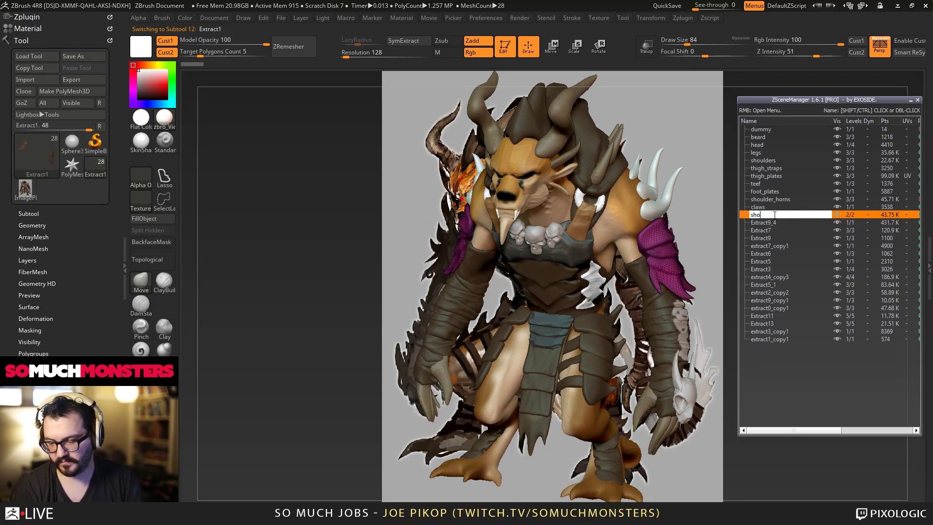
key(BackSpace)
key(BackSpace)
key(BackSpace)
key(BackSpace)
key(BackSpace)
key(BackSpace)
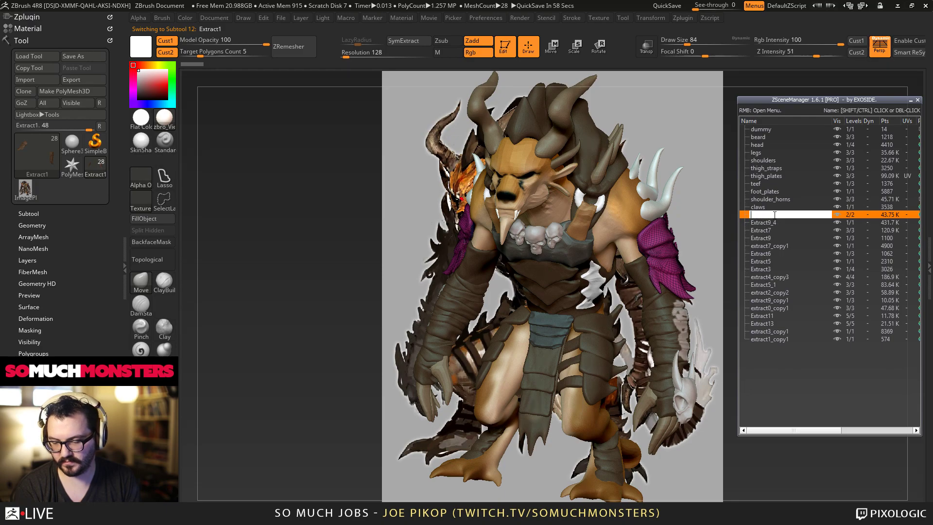
text(upper)
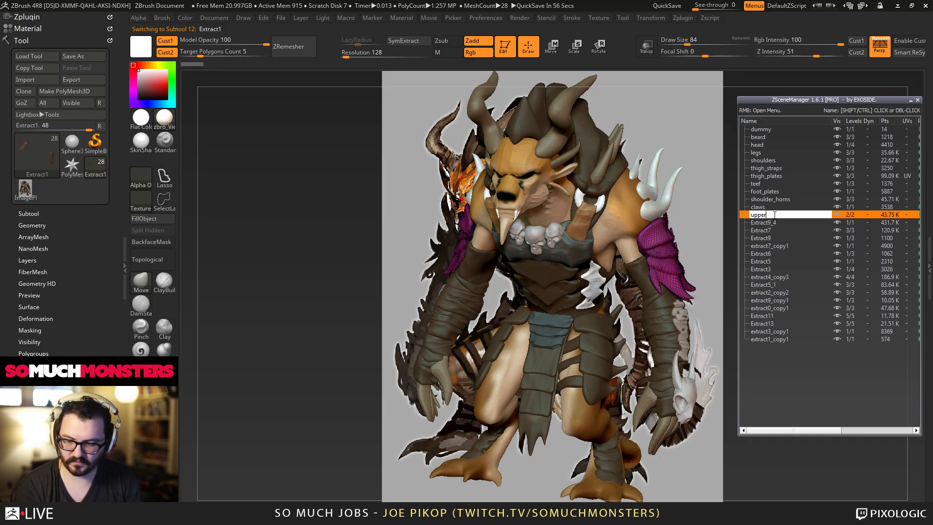
key(BackSpace)
key(BackSpace)
key(BackSpace)
key(BackSpace)
key(BackSpace)
key(BackSpace)
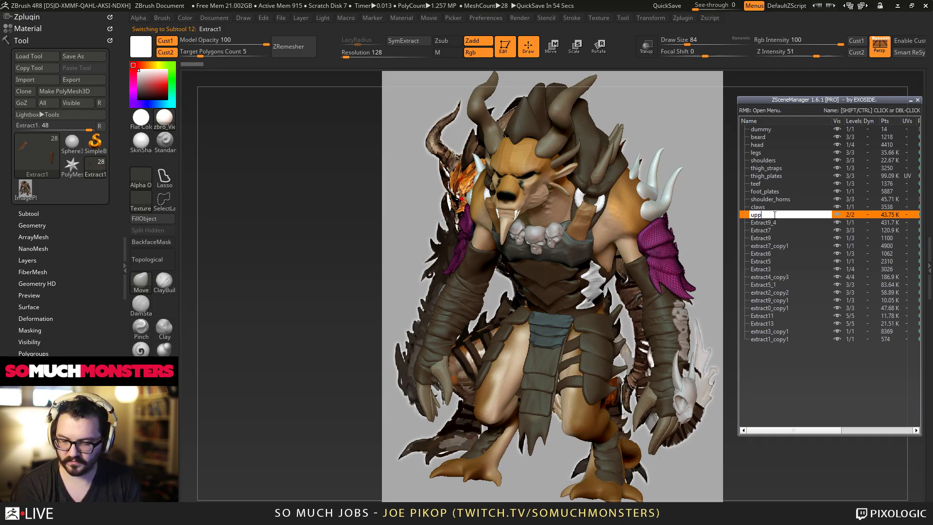
text(arms_uip)
key(BackSpace)
key(BackSpace)
text(pper_)
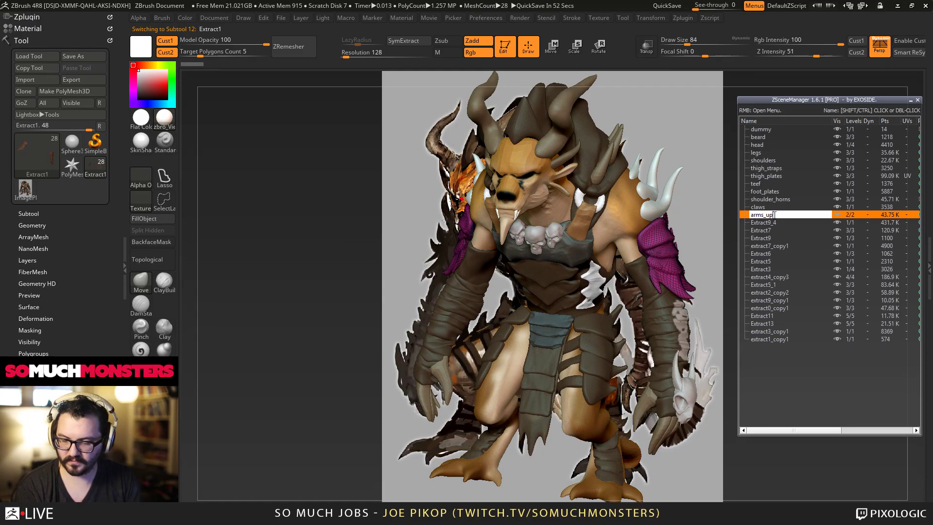
text(plates)
key(Return)
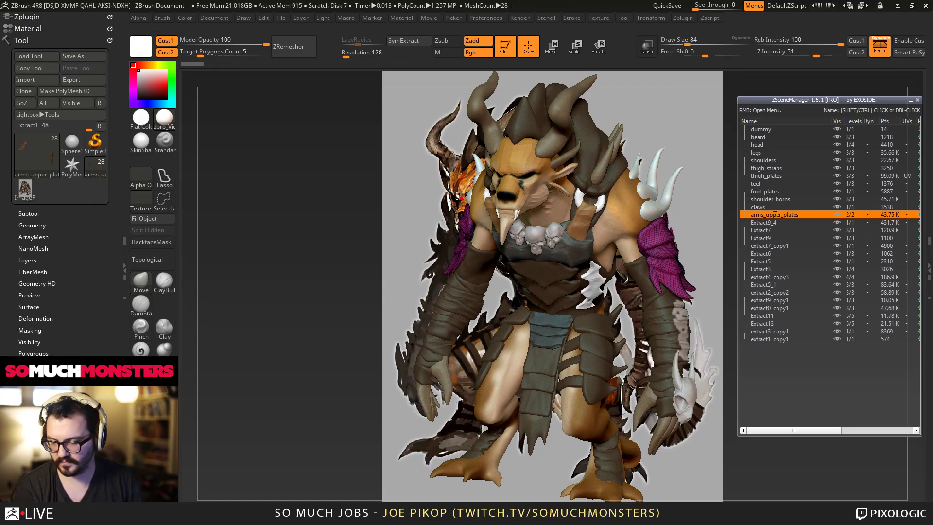
Step: Rename the Extract9_4 subtool, the wraps on the forearms, as sleeve_leather
click(765, 222)
double_click(766, 222)
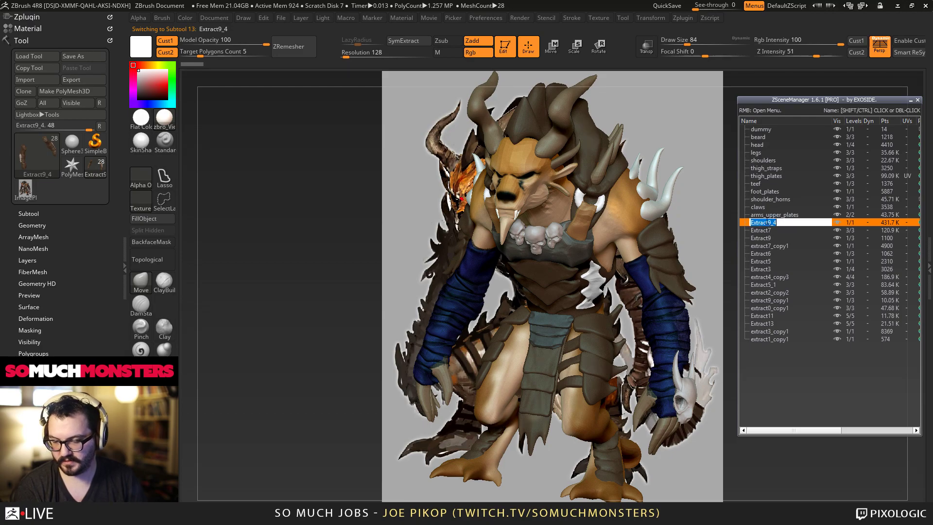
text(arm_)
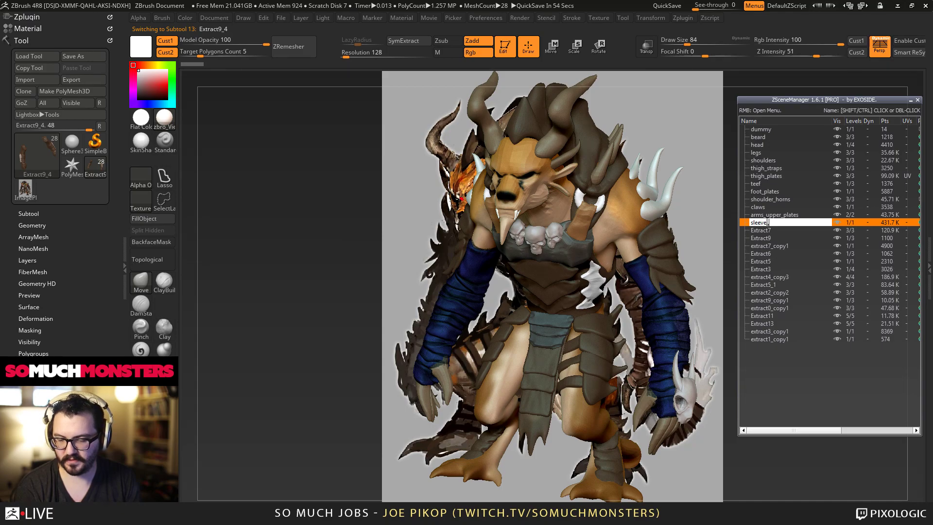
text(her)
key(Return)
Step: Rename the Extract7 subtool, the covering over the hood, back and waist, as back_leather
click(764, 232)
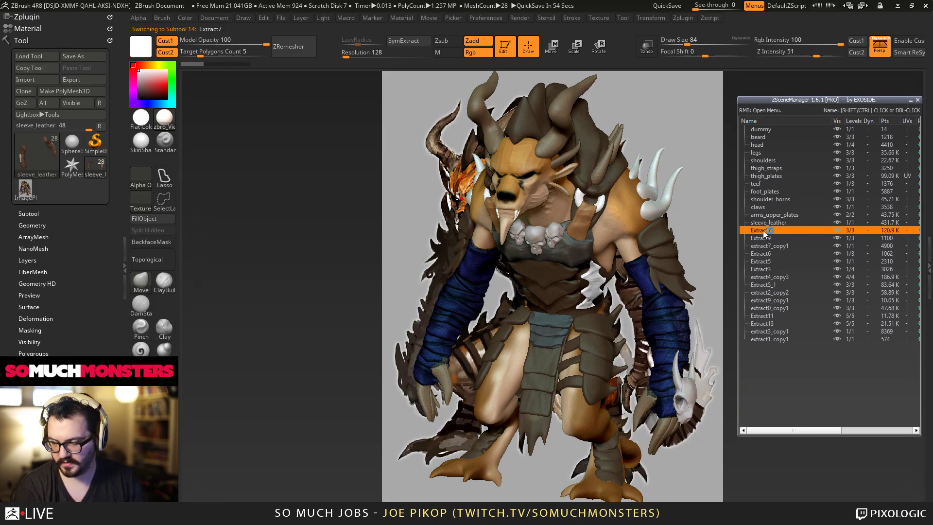
double_click(763, 231)
text(back)
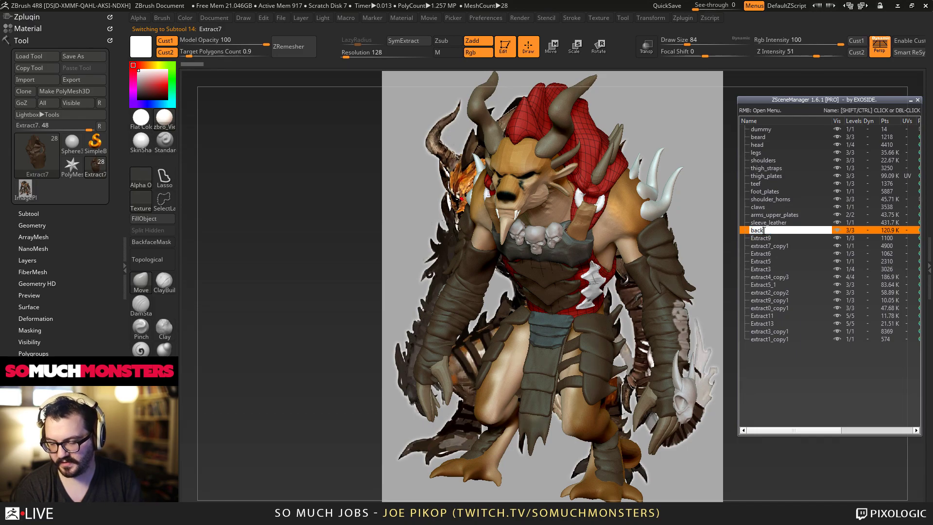
text(_armro)
key(BackSpace)
key(BackSpace)
key(BackSpace)
key(BackSpace)
key(BackSpace)
key(BackSpace)
key(BackSpace)
key(BackSpace)
text(backplat)
text(ather)
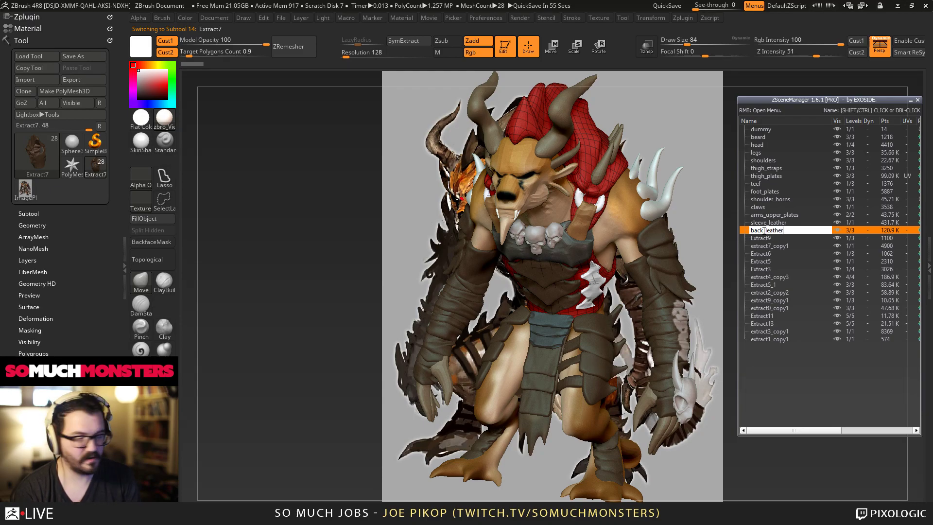
key(Return)
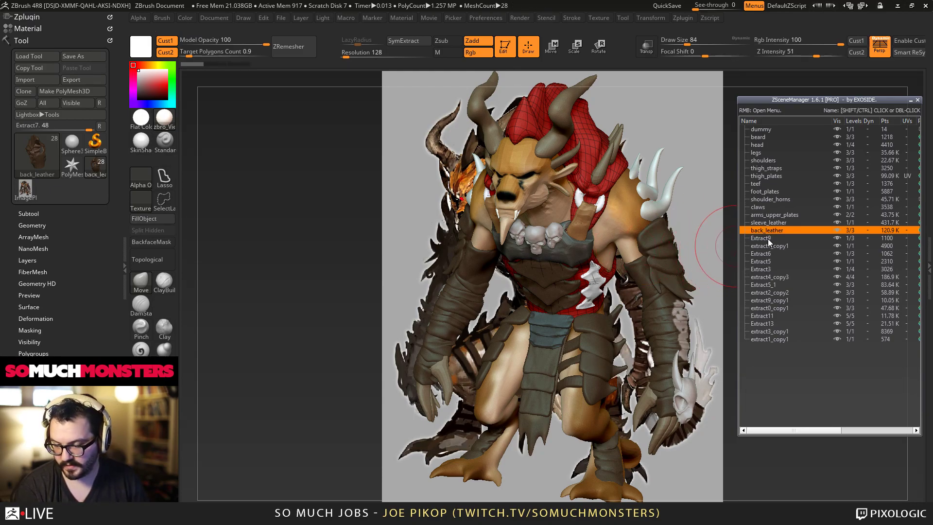
Step: Rename the Extract9 subtool, the rings at the shoulder straps, as shoulder_ring
click(760, 238)
double_click(765, 238)
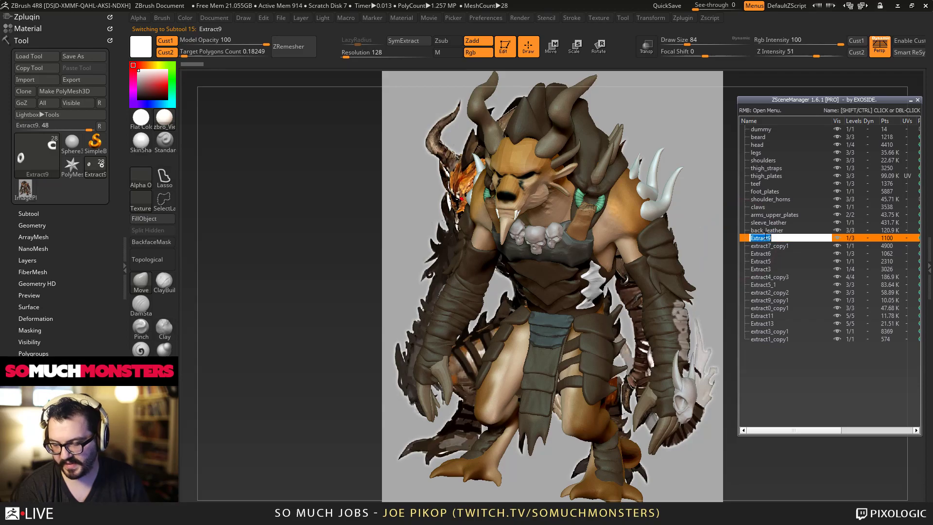
text(shoulder_ring)
key(Return)
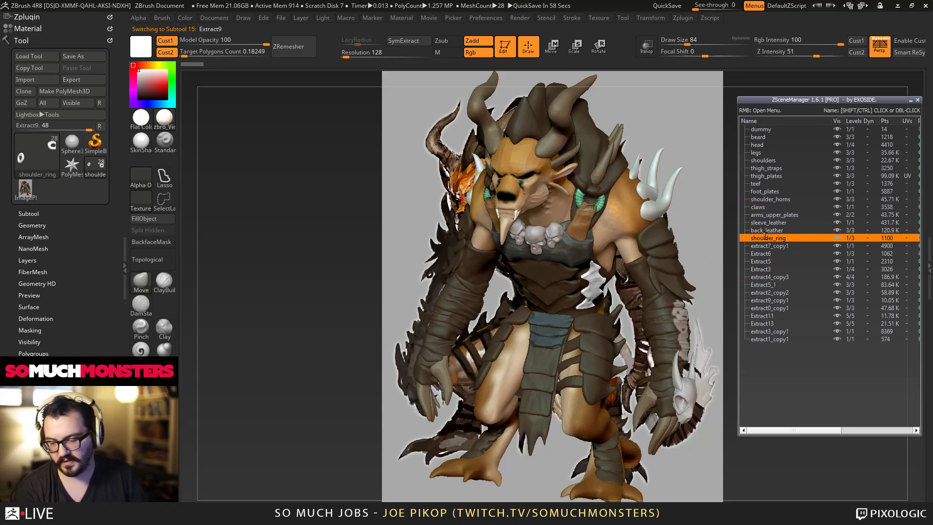
Step: Rename the extract7_copy1 subtool, the spikes on the back covering, as back_leather_horns
click(768, 248)
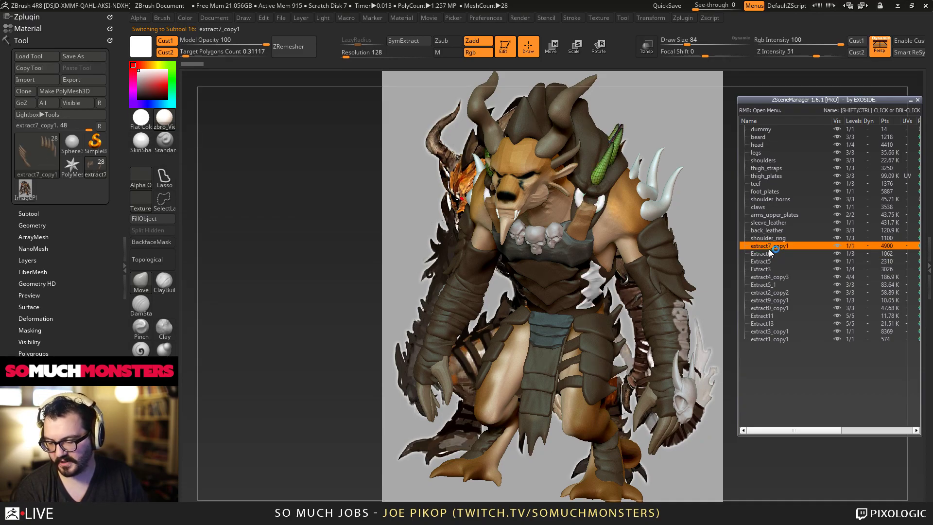
double_click(769, 248)
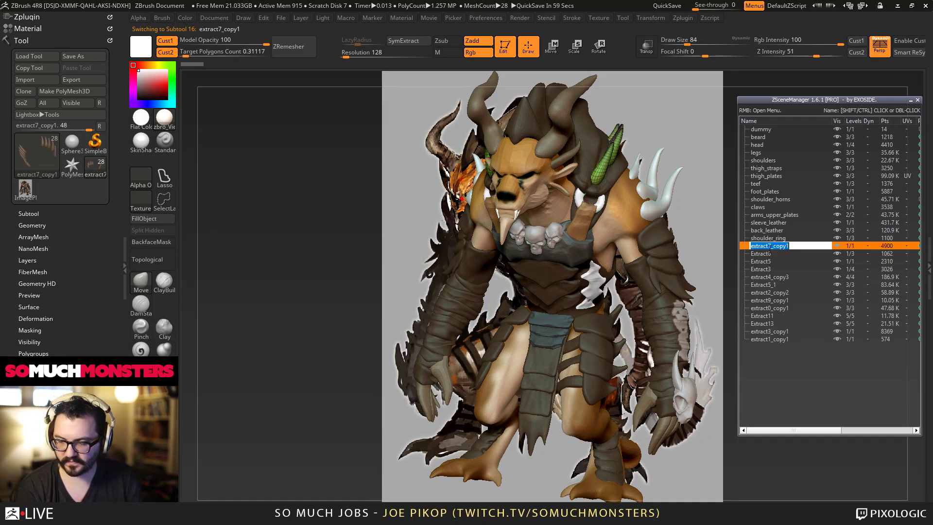
text(b)
text(ba)
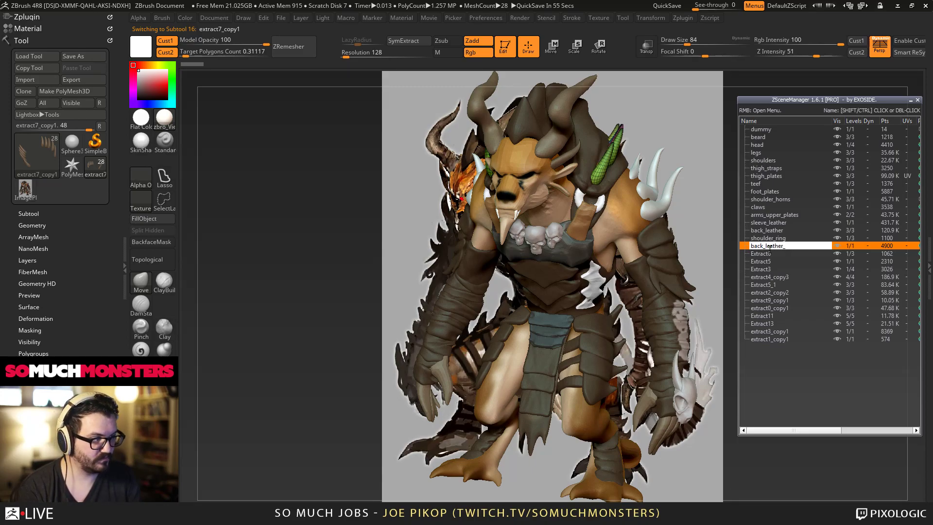
key(Return)
Step: Rename the Extract6 subtool, the jagged piece on the side of the torso, as chest_side_leather
click(765, 253)
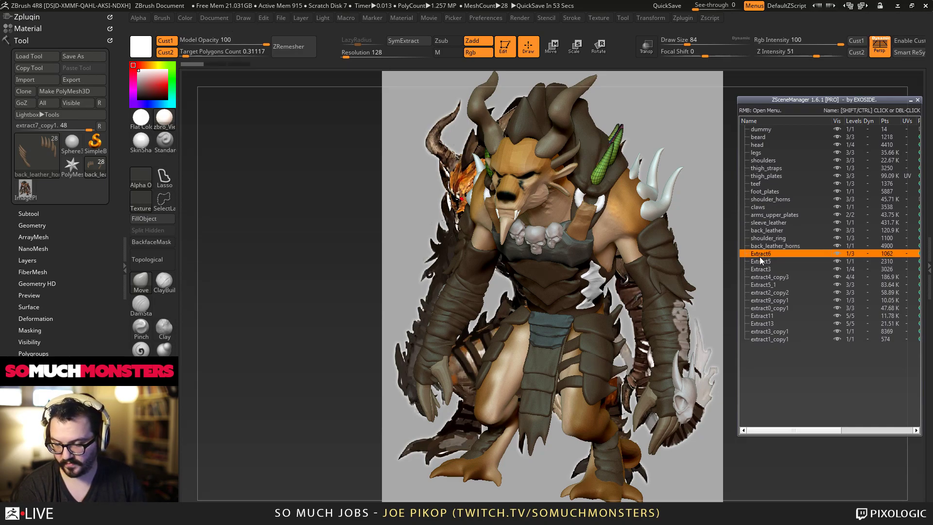
double_click(760, 254)
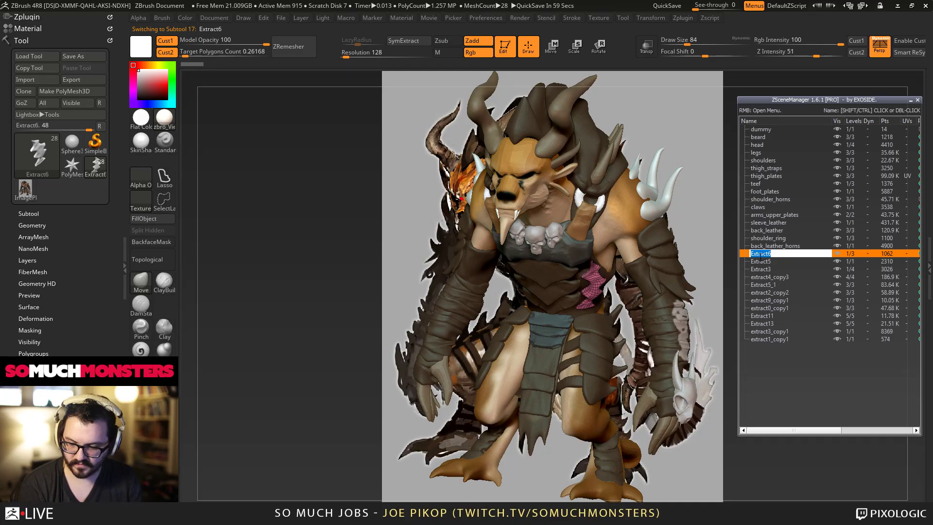
text(che)
text(st_sid)
key(BackSpace)
text(side_leather)
key(Return)
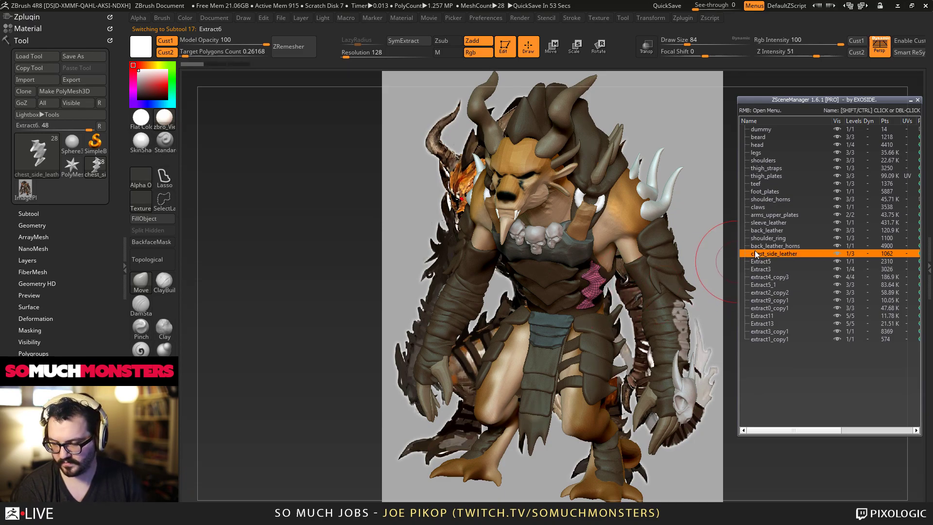
Step: Rename the Extract5 subtool, the straps running up from the chest plate, as shoulder_strapo
click(767, 262)
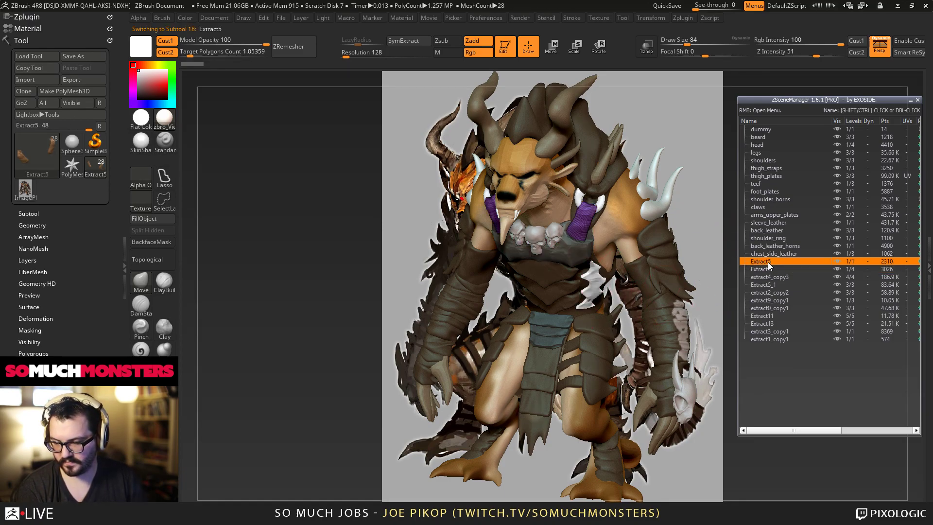
double_click(768, 264)
key(BackSpace)
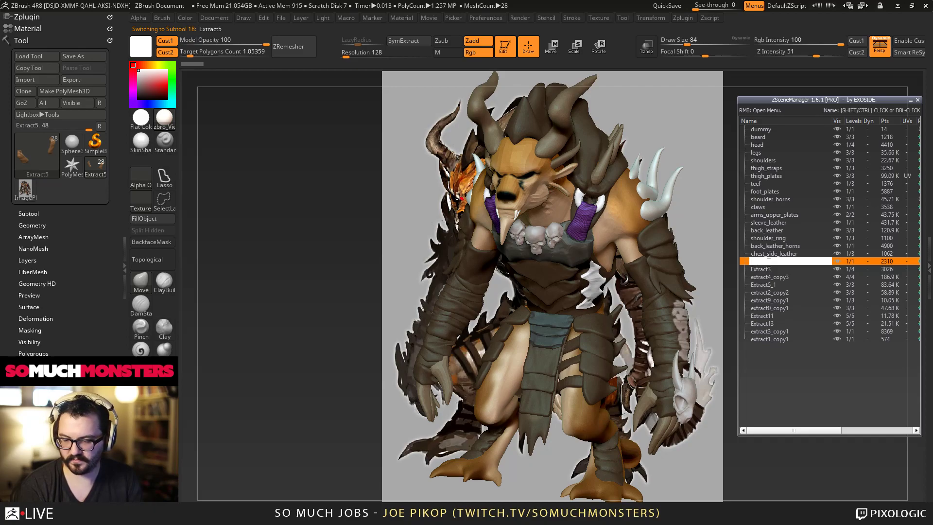
text(shoul)
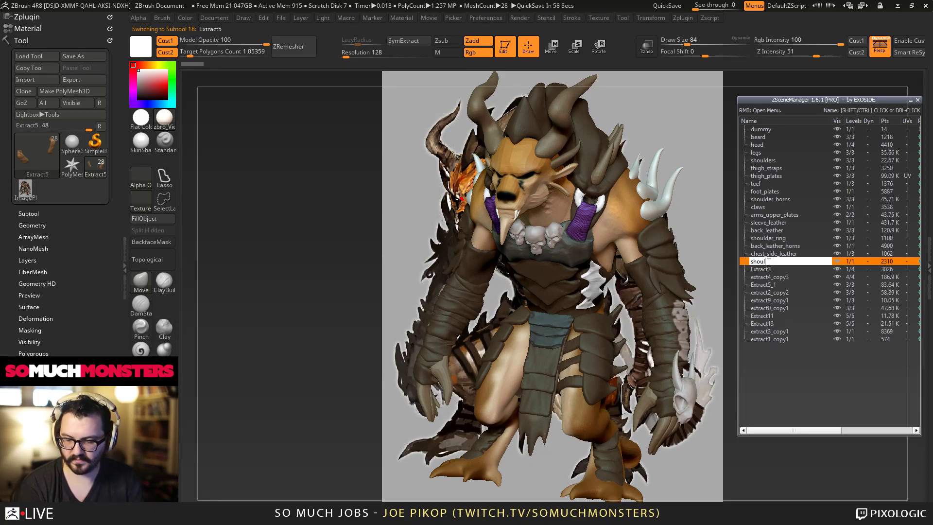
text(der_strapo)
key(Return)
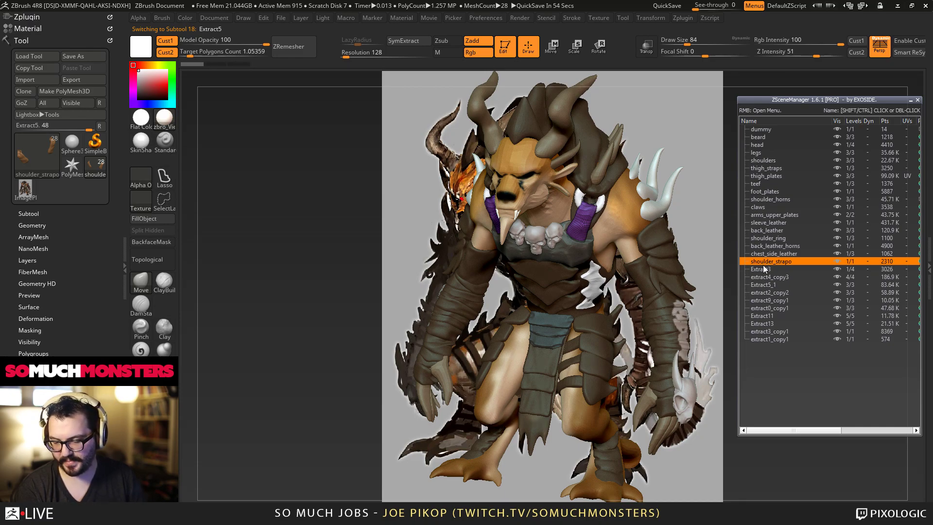
Step: Rename the Extract3 subtool, the breastplate behind the skulls, as chest_metal
double_click(760, 269)
text(chest_metal)
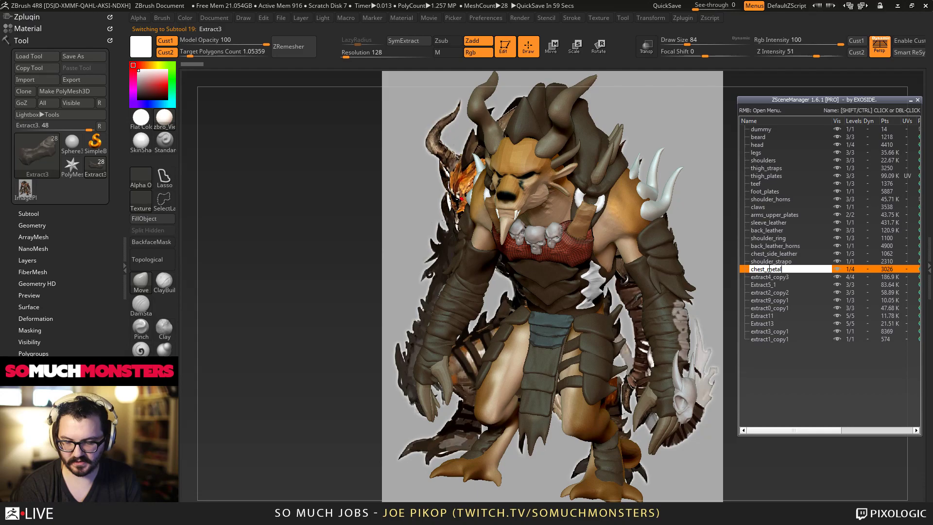
key(Return)
Step: Rename the extract4_copy3 subtool, the middle skull on the chest, as center_skeleton
drag(787, 269, 788, 275)
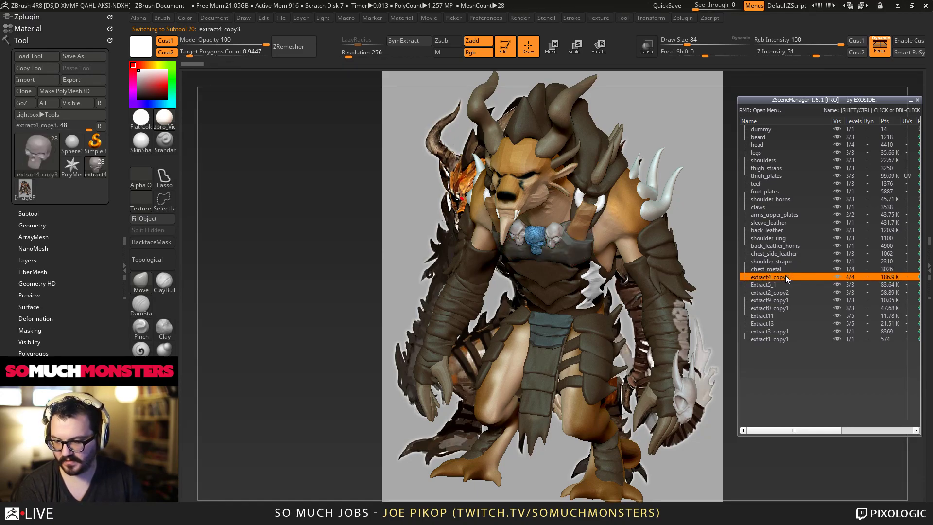
double_click(785, 275)
text(center_skel)
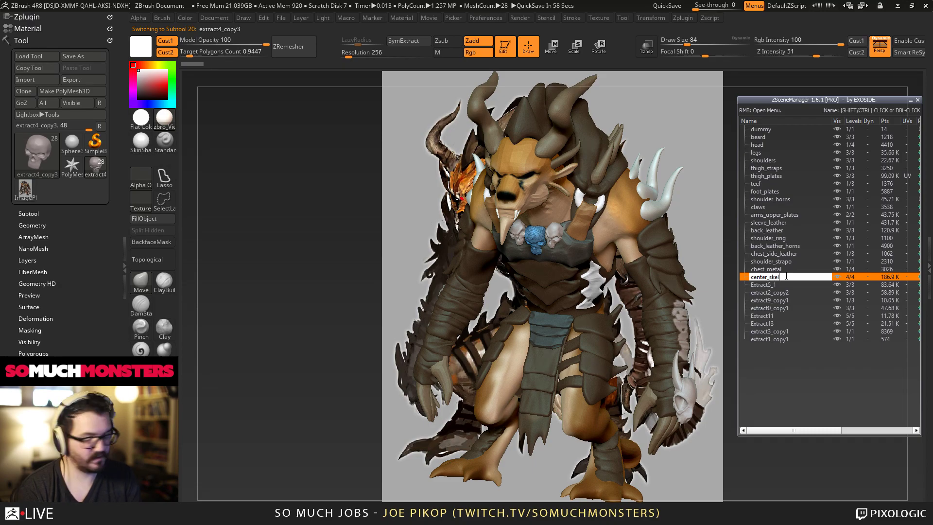
text(eton)
key(Return)
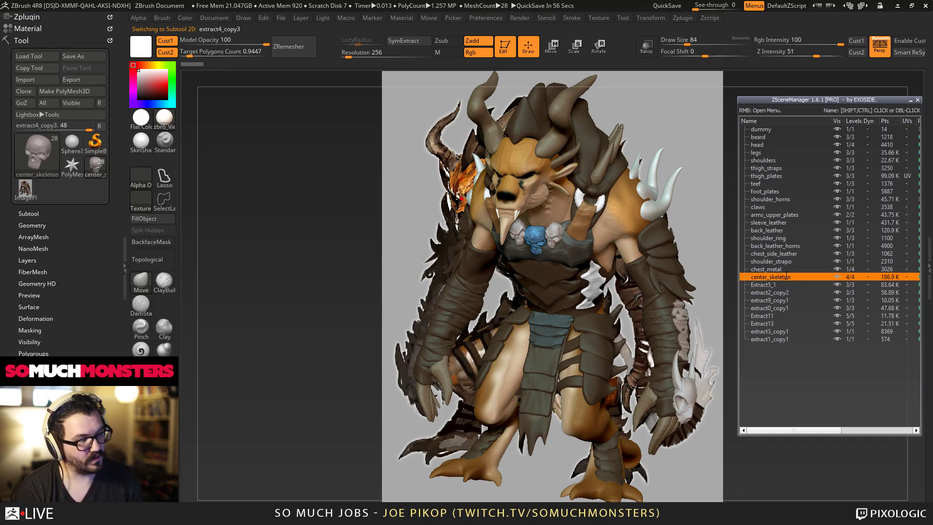
Step: Rename the Extract5_1 subtool, the horned skull beside the hand, as hand_skull
click(767, 285)
double_click(767, 284)
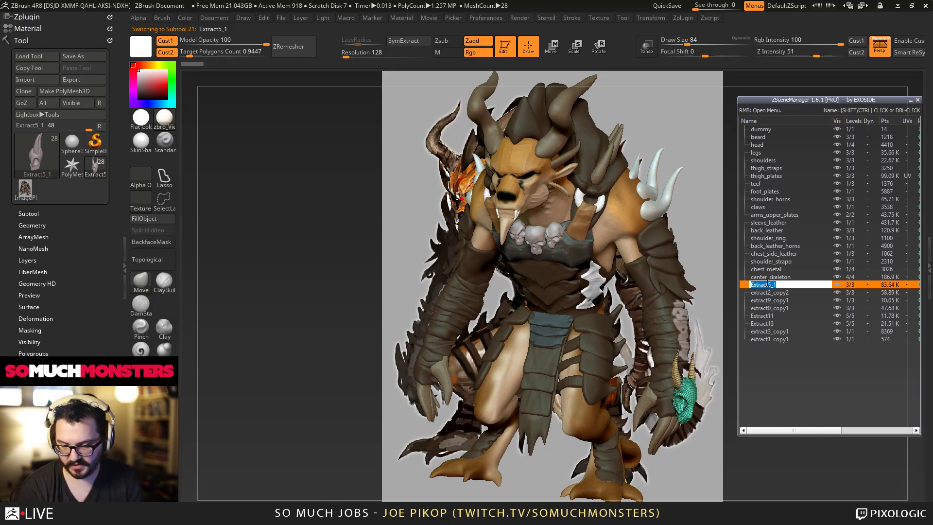
text(Han)
key(BackSpace)
key(BackSpace)
key(BackSpace)
key(BackSpace)
key(BackSpace)
key(BackSpace)
key(BackSpace)
key(BackSpace)
key(BackSpace)
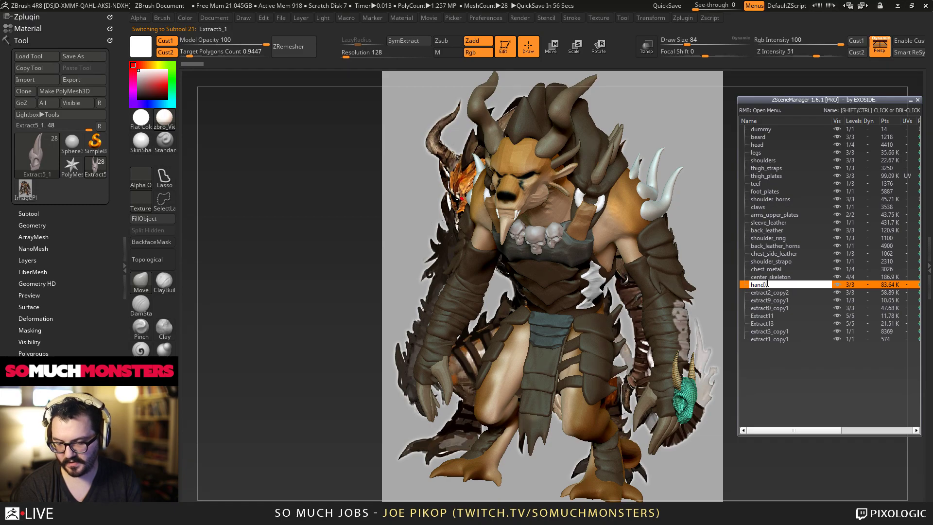
text(hand_skull)
key(Return)
Step: Rename the extract2_copy2 subtool, the layered plates on the abdomen, as chest_front_leather
double_click(772, 293)
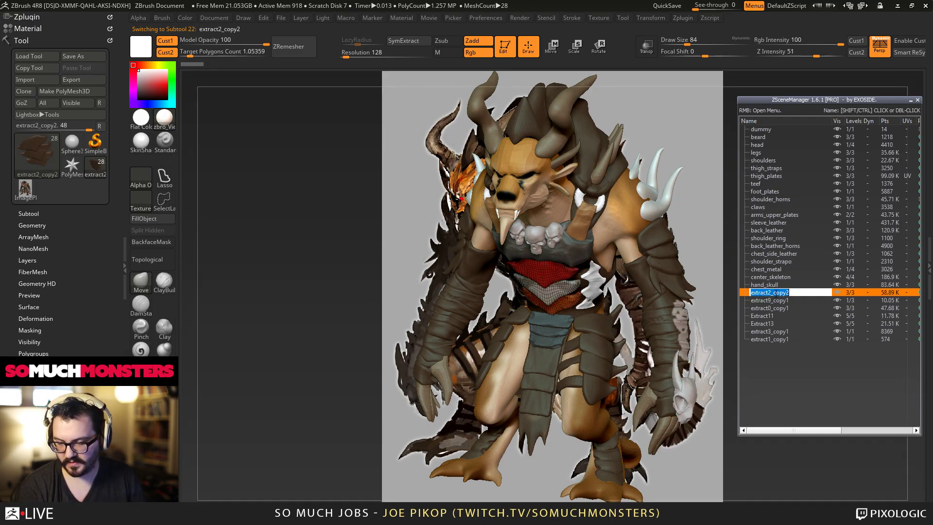
text(leather)
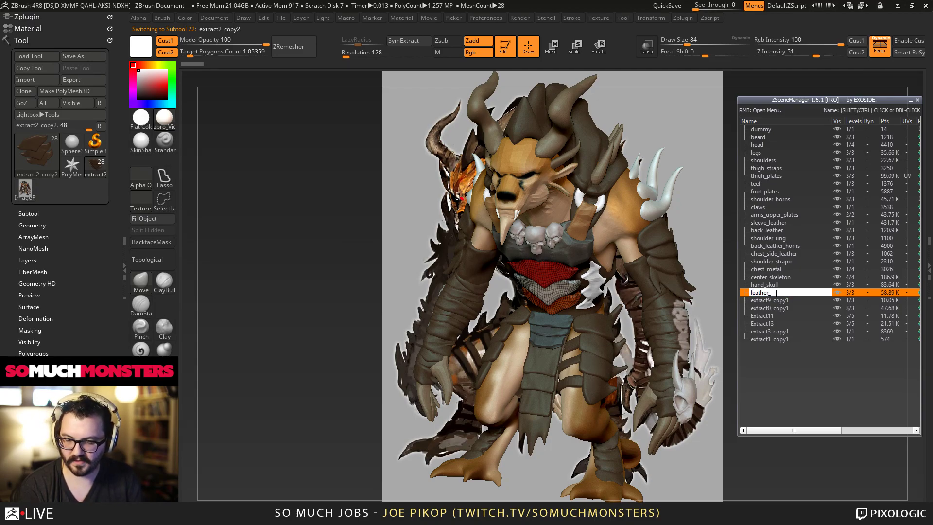
key(BackSpace)
key(BackSpace)
key(BackSpace)
key(BackSpace)
key(BackSpace)
key(BackSpace)
key(BackSpace)
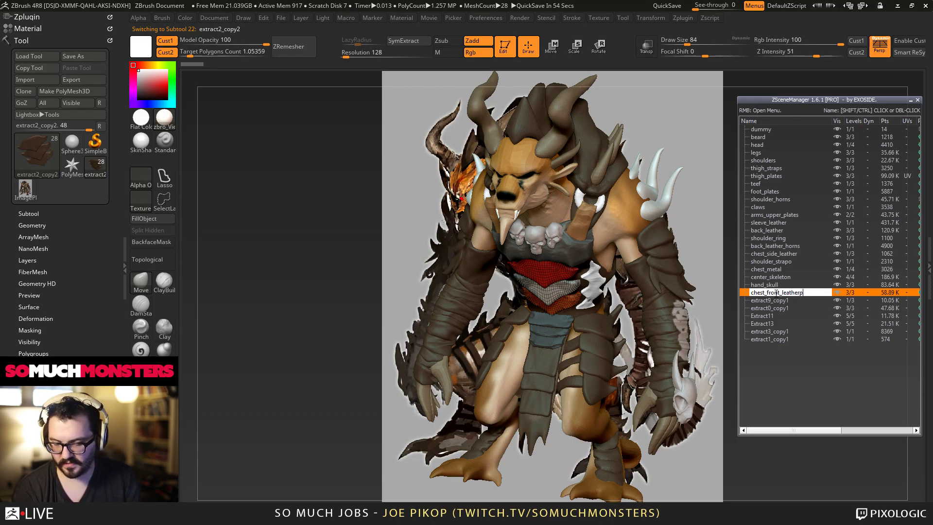
text(chest_front_leatherp)
key(BackSpace)
key(Return)
Step: Rename the extract9_copy1 subtool, the rear hanging flap of the loincloth, as loin_back_leather
click(798, 300)
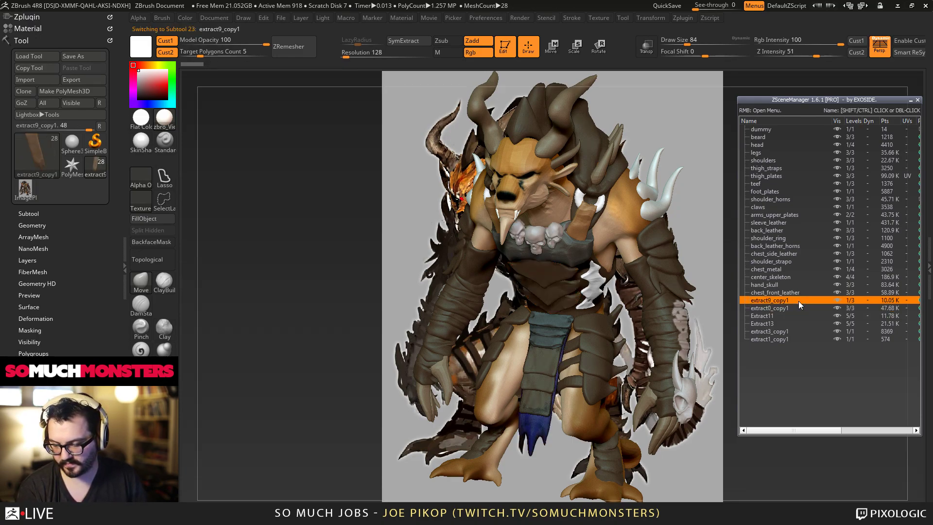
double_click(797, 301)
text(loin_back_leather)
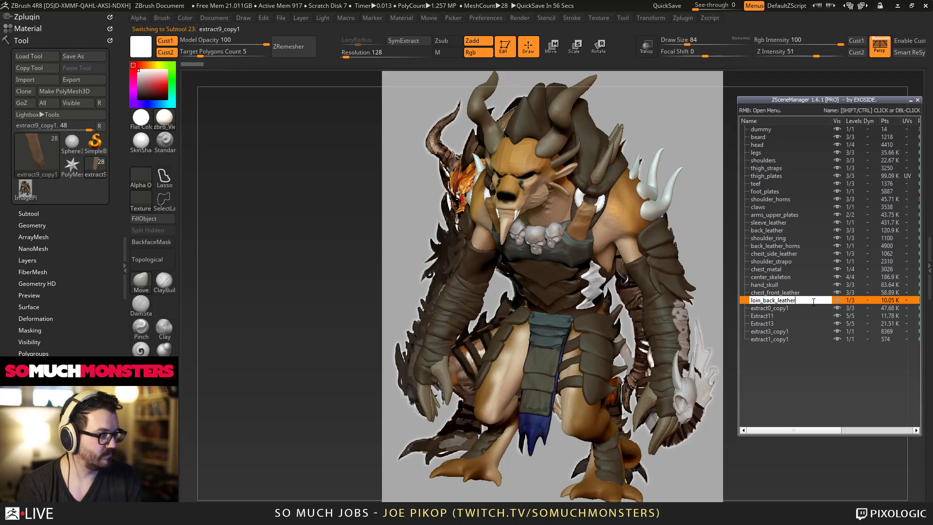
key(Return)
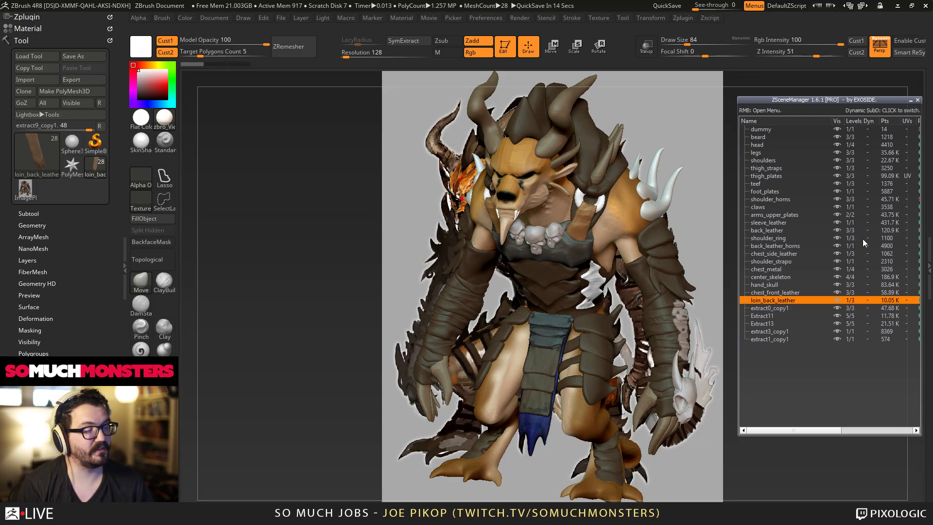
Step: Fill the white chest_side_leather piece on the side of the torso with dark brown and check it on the whole figure
right_drag(518, 227, 511, 228)
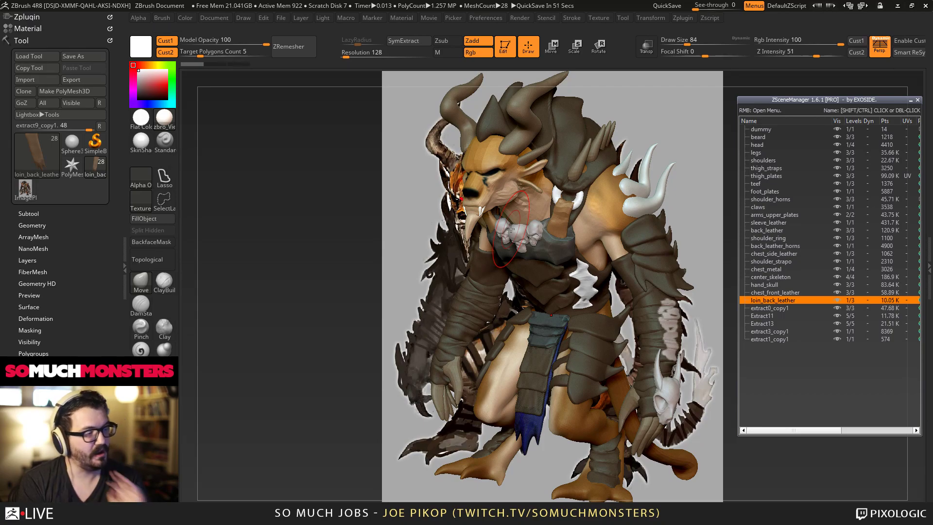
mouse_move(503, 228)
right_down()
mouse_move(443, 269)
mouse_move(462, 282)
mouse_move(433, 293)
mouse_move(401, 287)
mouse_move(485, 262)
right_up()
alt+click(570, 249)
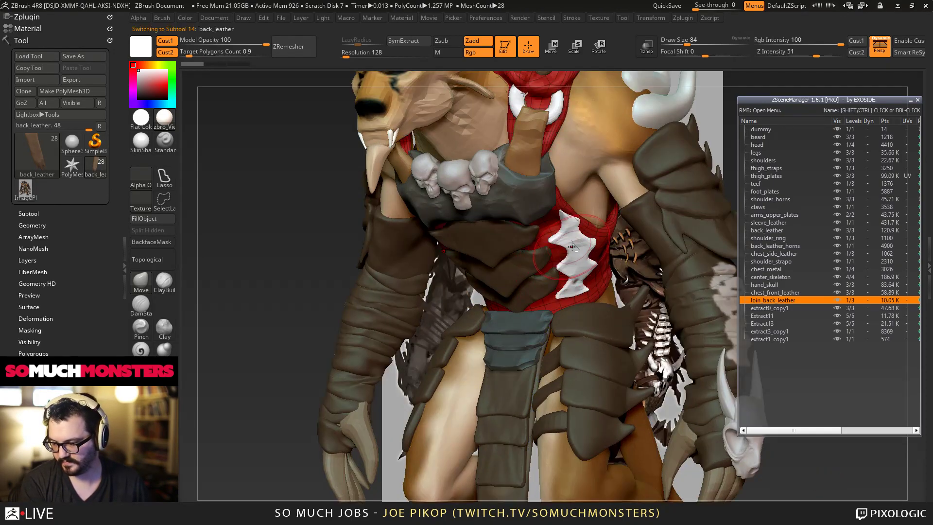
alt+click(569, 248)
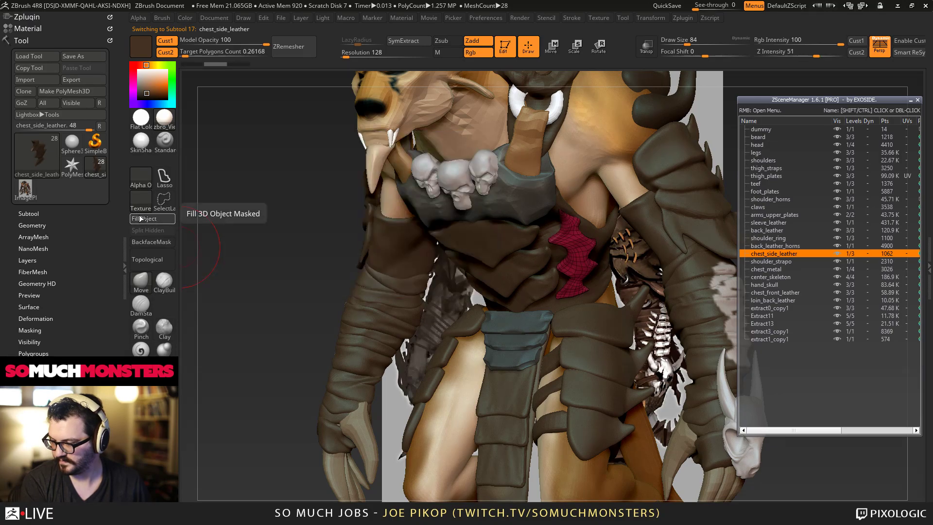
key(f)
right_drag(457, 253, 464, 251)
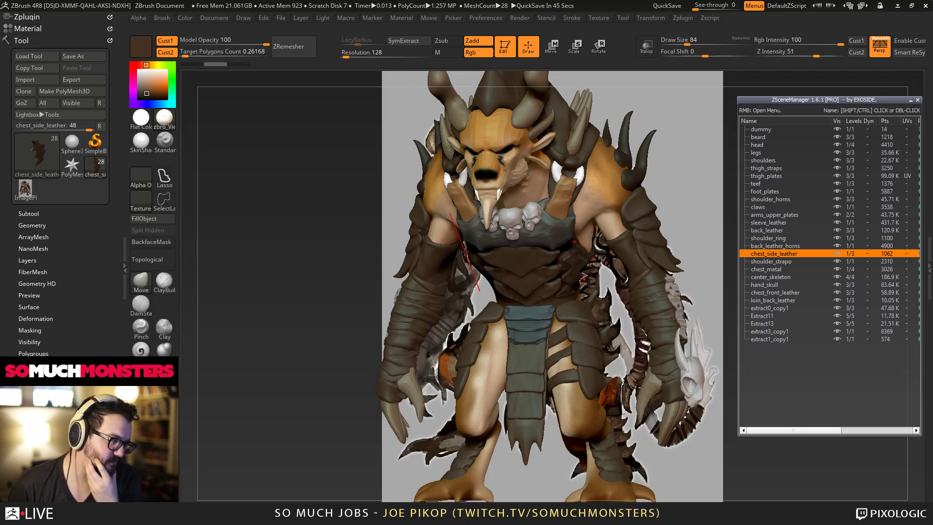
right_drag(585, 227, 505, 214)
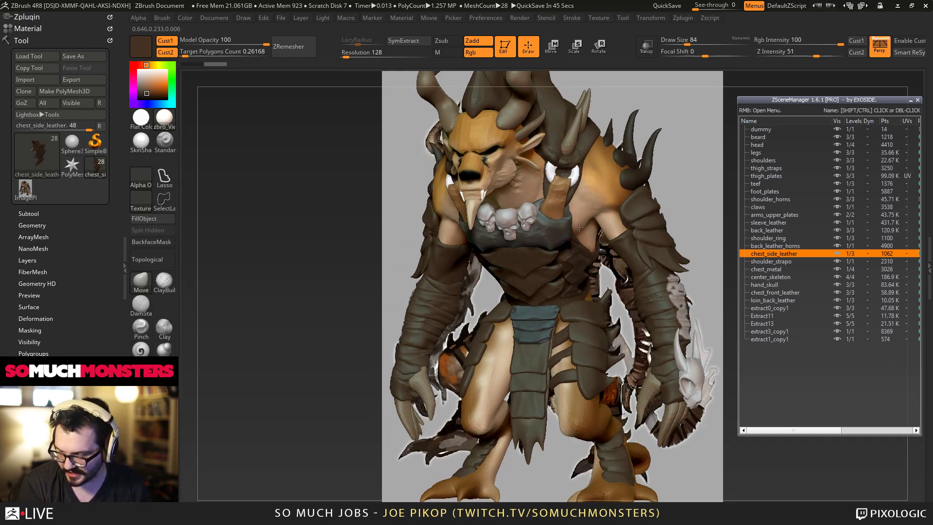
Step: Select the shoulder_strapo subtool below the shoulder ring and reshape its upper part from several sides with the Move brush
ctrl+right_drag(490, 172, 533, 209)
alt+click(537, 163)
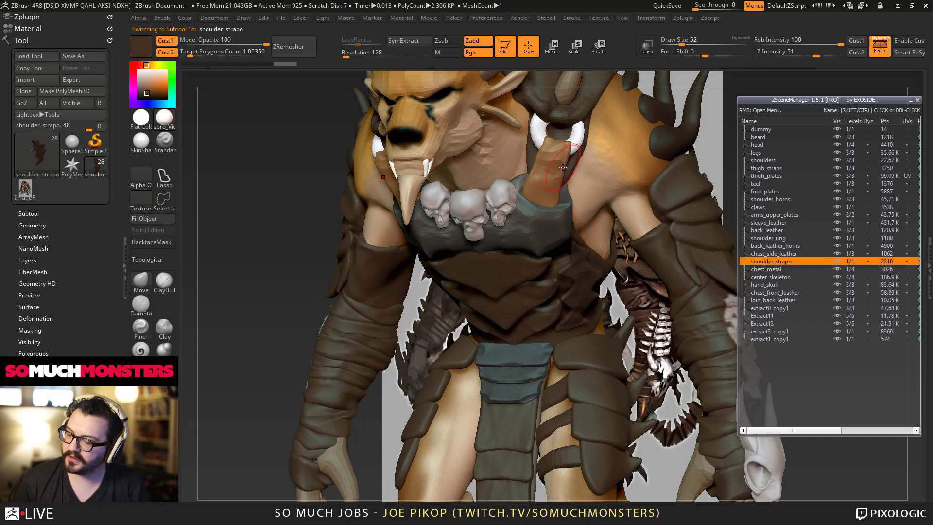
mouse_move(539, 145)
right_down()
mouse_move(527, 162)
mouse_move(542, 116)
right_up()
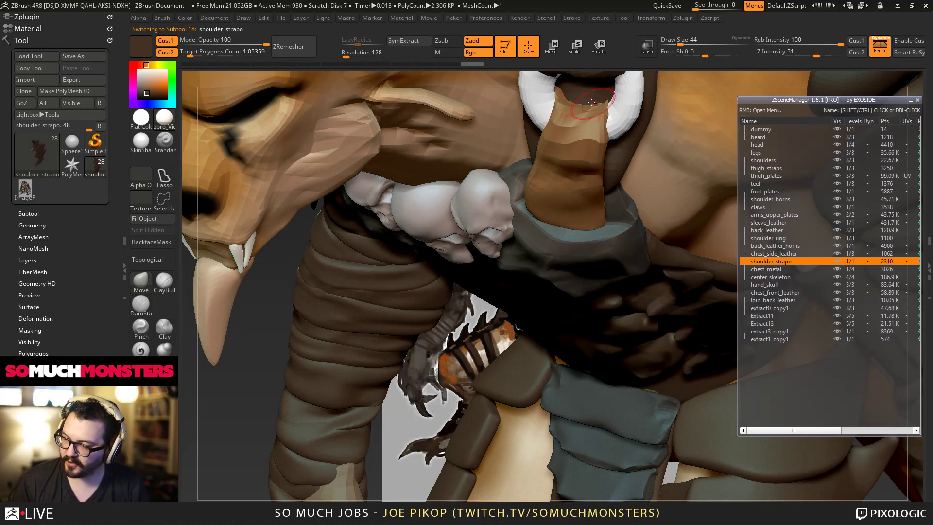
mouse_move(573, 108)
ctrl+right_down()
mouse_move(534, 103)
mouse_move(611, 155)
mouse_move(603, 135)
ctrl+right_up()
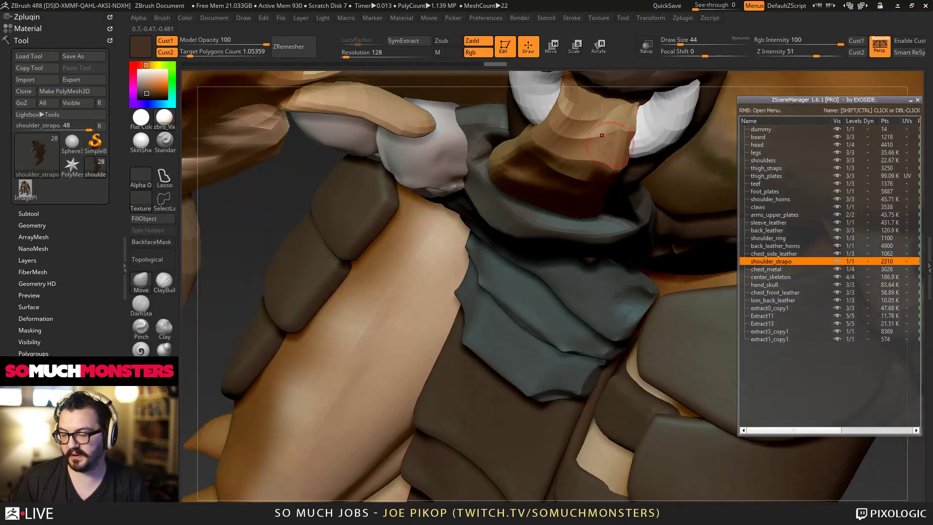
mouse_move(611, 133)
mouse_down()
mouse_move(625, 110)
mouse_move(632, 127)
mouse_up()
mouse_move(631, 126)
right_down()
mouse_move(613, 141)
mouse_move(608, 127)
mouse_move(582, 140)
mouse_move(609, 185)
right_up()
key(bracketright)
key(bracketright)
key(bracketright)
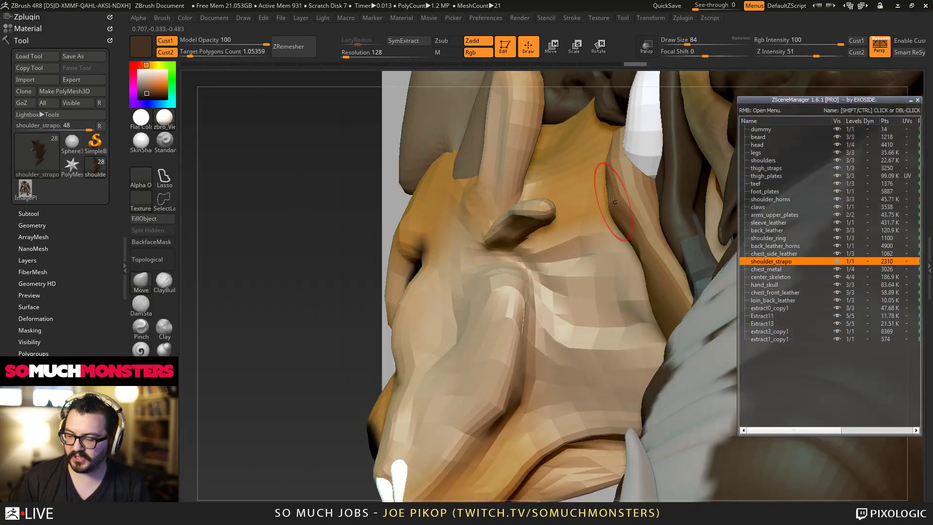
drag(624, 204, 630, 227)
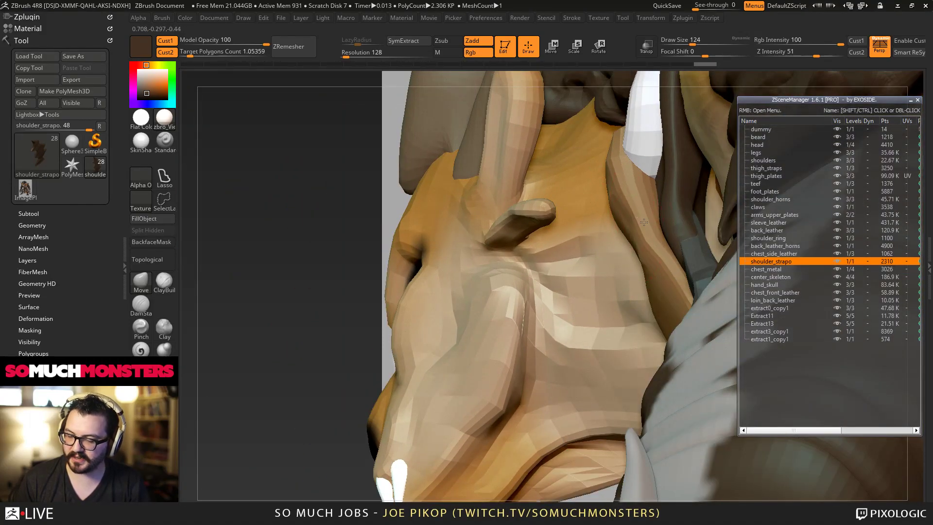
right_drag(630, 226, 639, 223)
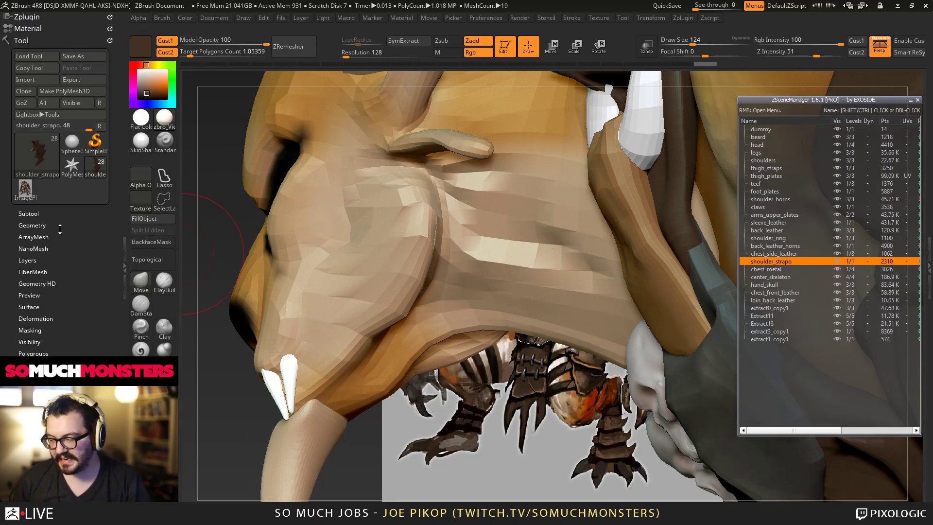
Step: Isolate the shoulder_strapo subtool and build up the strap's surface along its length with ClayBuildup strokes
click(38, 214)
click(101, 222)
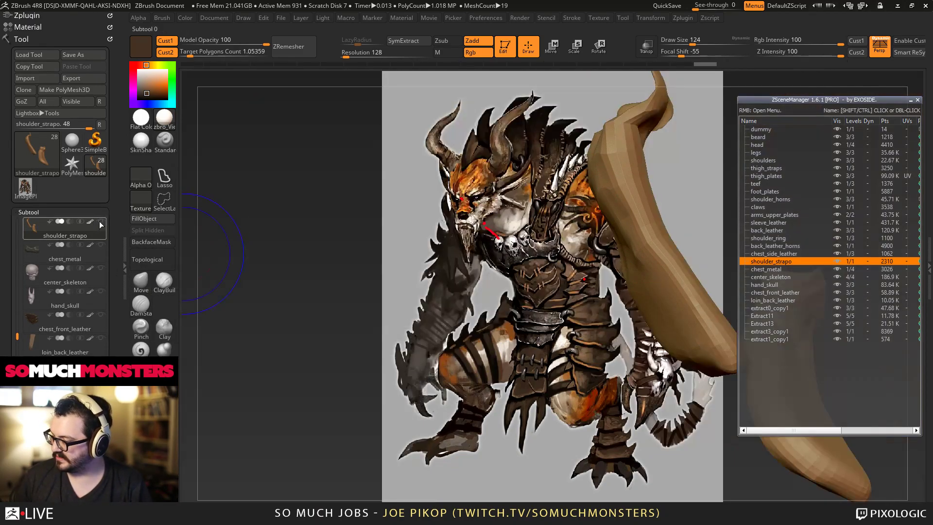
drag(543, 235, 493, 231)
click(162, 280)
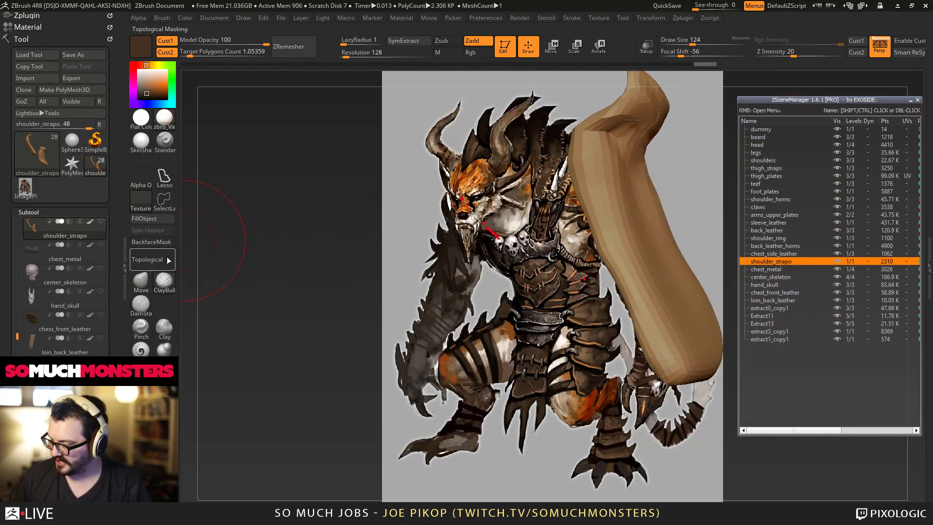
key([)
mouse_move(590, 142)
mouse_down()
mouse_move(595, 181)
mouse_move(600, 145)
mouse_move(649, 297)
mouse_move(597, 157)
mouse_move(605, 138)
mouse_move(638, 233)
mouse_up()
drag(573, 245, 629, 252)
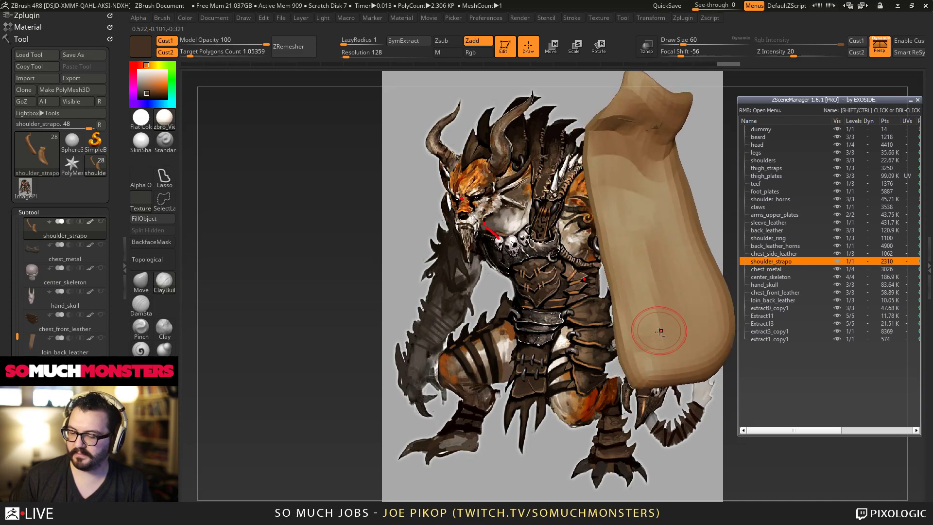
drag(663, 331, 683, 309)
mouse_move(684, 310)
right_down()
mouse_move(621, 296)
mouse_move(609, 306)
mouse_move(624, 319)
right_up()
mouse_move(629, 318)
mouse_down()
mouse_move(624, 355)
mouse_move(643, 296)
mouse_move(643, 219)
mouse_move(634, 253)
mouse_up()
right_drag(626, 219, 653, 209)
drag(633, 172, 656, 209)
right_drag(656, 214, 636, 272)
mouse_move(631, 335)
mouse_down()
mouse_move(645, 255)
mouse_move(636, 289)
mouse_up()
mouse_move(636, 282)
right_down()
mouse_move(653, 267)
mouse_move(656, 247)
right_up()
drag(653, 219, 661, 182)
right_drag(663, 194, 643, 233)
drag(637, 264, 635, 318)
right_drag(637, 311, 653, 315)
Step: Smooth the built-up surface of the isolated strap, adding a few more ClayBuildup strokes between passes
mouse_move(651, 311)
shift+mouse_down()
mouse_move(627, 316)
mouse_move(604, 296)
shift+mouse_up()
mouse_move(602, 364)
mouse_down()
mouse_move(599, 262)
mouse_move(602, 369)
mouse_up()
drag(585, 321, 590, 277)
right_drag(595, 272, 566, 262)
drag(597, 257, 593, 210)
mouse_move(601, 182)
right_down()
mouse_move(602, 197)
mouse_move(609, 185)
right_up()
shift+drag(608, 191, 617, 272)
mouse_move(663, 294)
right_down()
mouse_move(618, 220)
mouse_move(578, 214)
mouse_move(578, 243)
right_up()
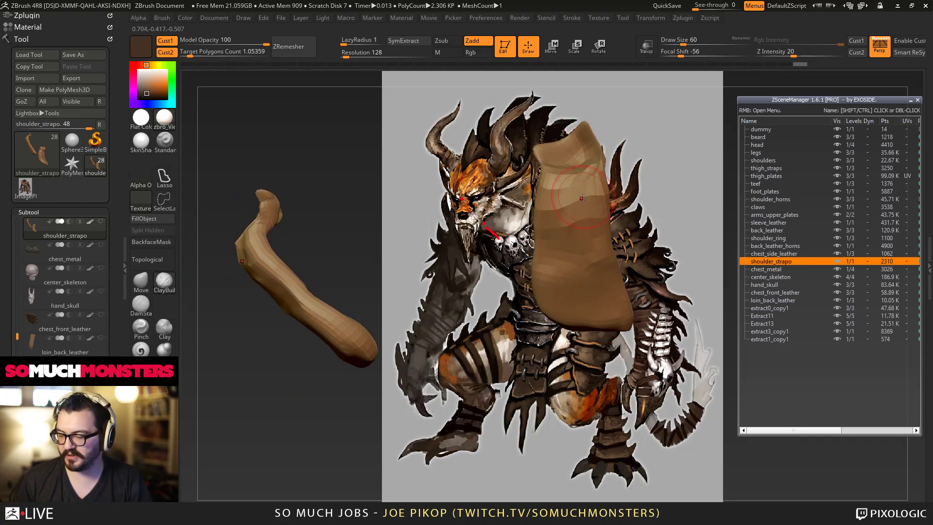
Step: Reshape the upper end and side outline of the isolated strap with the Move brush, smoothing where needed
click(140, 281)
drag(546, 212, 556, 209)
key(bracketright)
mouse_move(573, 201)
right_down()
mouse_move(546, 191)
mouse_move(589, 161)
right_up()
mouse_move(589, 160)
shift+mouse_down()
mouse_move(596, 151)
mouse_move(573, 162)
mouse_move(572, 146)
shift+mouse_up()
drag(558, 179, 559, 183)
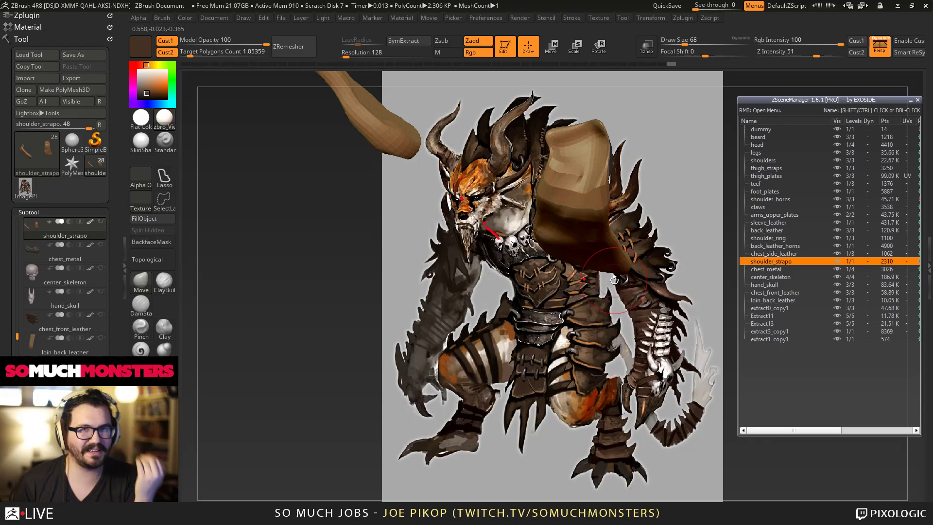
drag(620, 207, 569, 186)
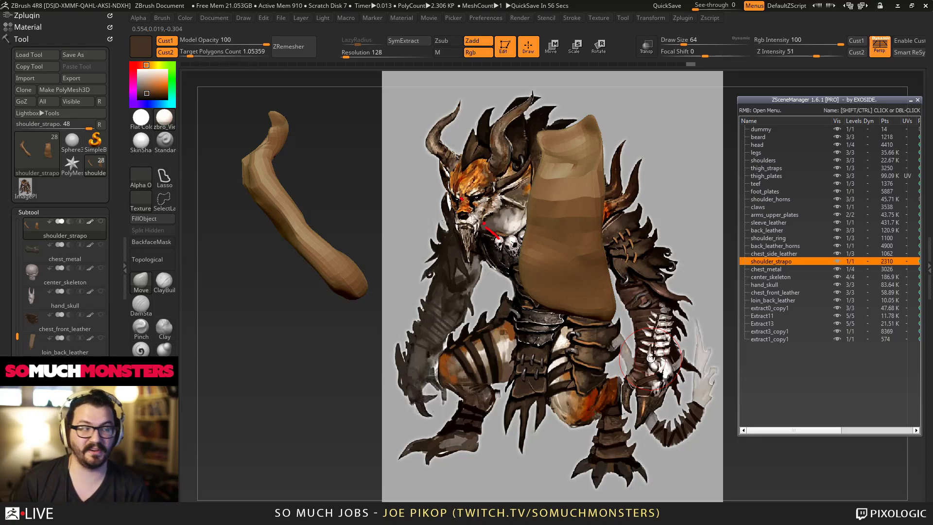
drag(627, 276, 576, 206)
drag(564, 251, 584, 279)
alt+drag(546, 225, 567, 205)
mouse_move(567, 206)
alt+right_down()
mouse_move(601, 306)
mouse_move(599, 273)
alt+right_up()
drag(598, 273, 614, 238)
mouse_move(614, 237)
right_down()
mouse_move(563, 227)
mouse_move(574, 263)
right_up()
Step: Broaden and even out the strap's wide face and side edges with a larger Move brush
key(bracketright)
key(bracketright)
mouse_move(578, 259)
mouse_down()
mouse_move(579, 234)
mouse_move(584, 277)
mouse_up()
mouse_move(574, 244)
right_down()
mouse_move(586, 272)
mouse_move(558, 209)
mouse_move(565, 224)
right_up()
mouse_move(566, 224)
mouse_down()
mouse_move(575, 240)
mouse_move(559, 214)
mouse_up()
drag(597, 258, 588, 233)
drag(616, 279, 613, 255)
mouse_move(619, 287)
alt+right_down()
mouse_move(561, 226)
mouse_move(624, 294)
alt+right_up()
drag(624, 293, 631, 286)
Step: Adjust the outline of the strap's wide lower end with the Move brush, working from several angles
drag(700, 286, 648, 335)
right_drag(648, 340, 624, 383)
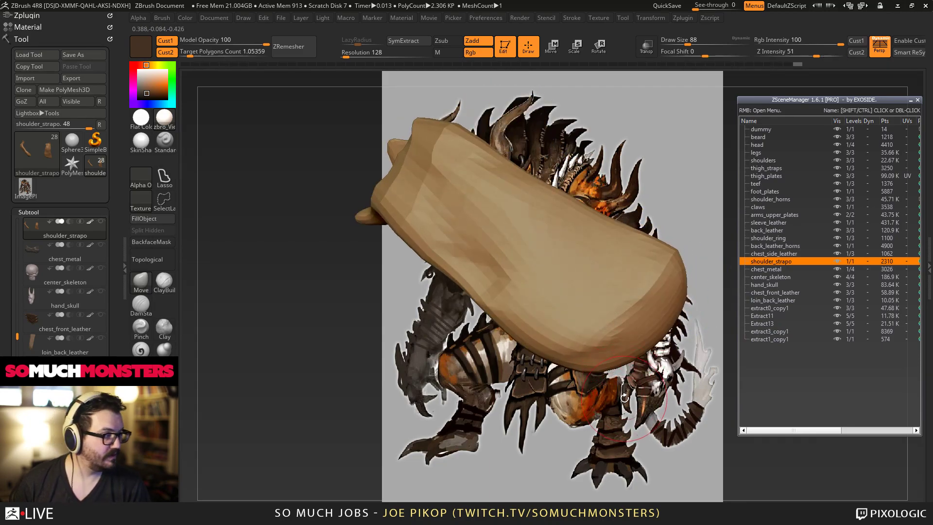
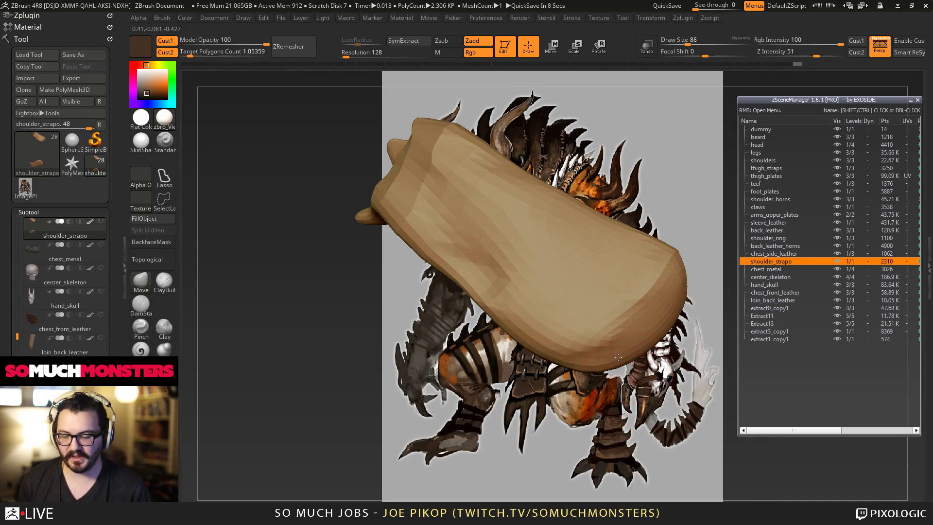
drag(620, 396, 646, 408)
drag(612, 359, 622, 375)
drag(700, 340, 610, 335)
drag(627, 381, 588, 334)
right_drag(588, 334, 555, 289)
mouse_move(529, 224)
right_down()
mouse_move(530, 256)
mouse_move(525, 216)
right_up()
mouse_move(527, 219)
mouse_down()
mouse_move(482, 212)
mouse_move(500, 226)
mouse_up()
right_drag(500, 226, 532, 235)
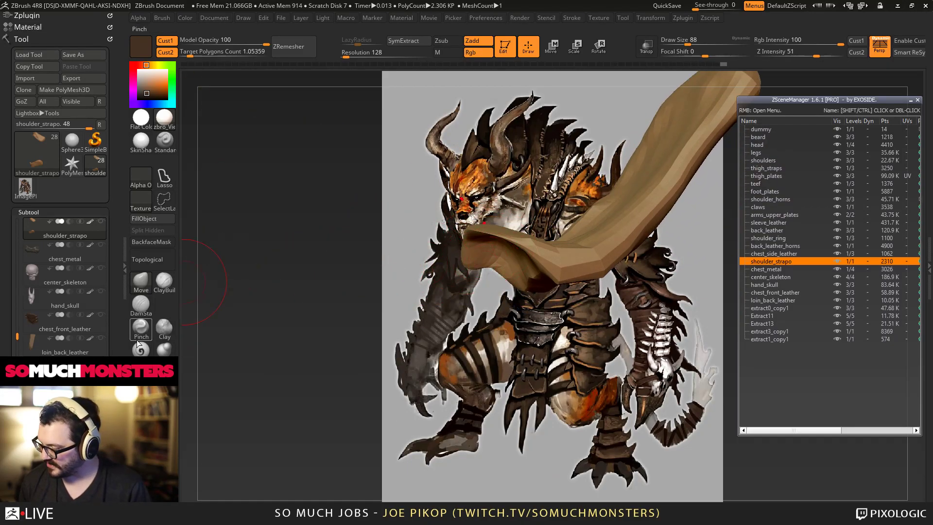
Step: Sculpt the strap's thin ends with a brush at Z intensity 10 and smooth the surface over its length
click(157, 338)
click(162, 349)
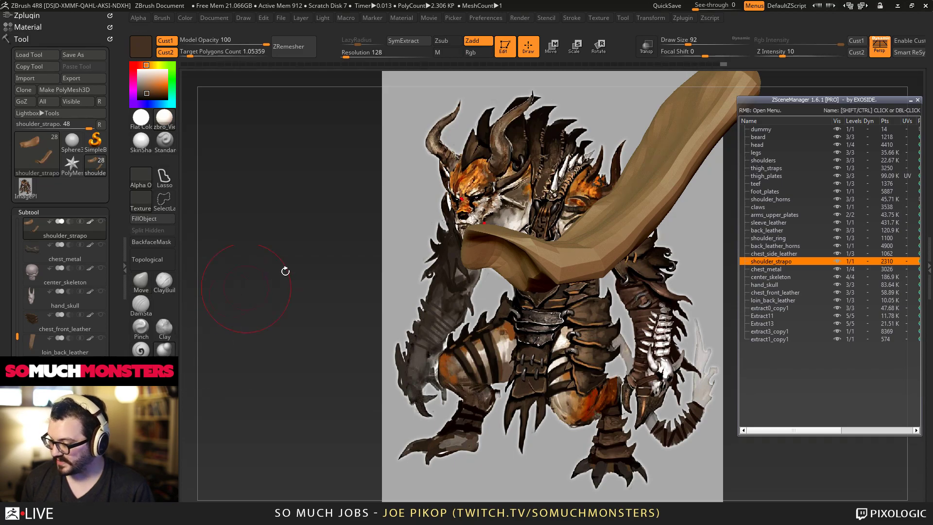
drag(551, 239, 488, 231)
mouse_move(488, 228)
right_down()
mouse_move(483, 207)
mouse_move(470, 345)
mouse_move(473, 333)
right_up()
drag(473, 332, 489, 330)
shift+drag(494, 290, 519, 293)
right_drag(519, 293, 501, 298)
mouse_move(501, 297)
shift+mouse_down()
mouse_move(566, 315)
mouse_move(576, 346)
shift+mouse_up()
mouse_move(567, 341)
right_down()
mouse_move(530, 284)
mouse_move(511, 313)
right_up()
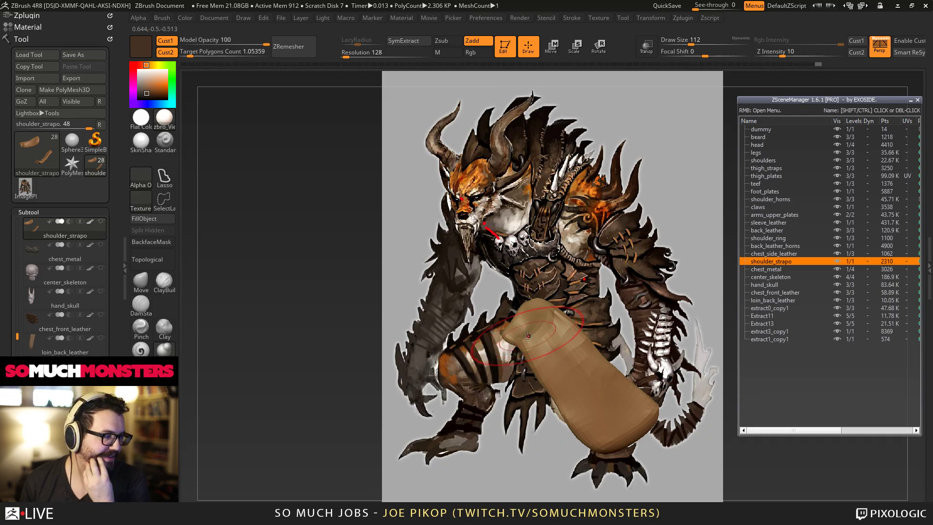
right_drag(529, 335, 551, 295)
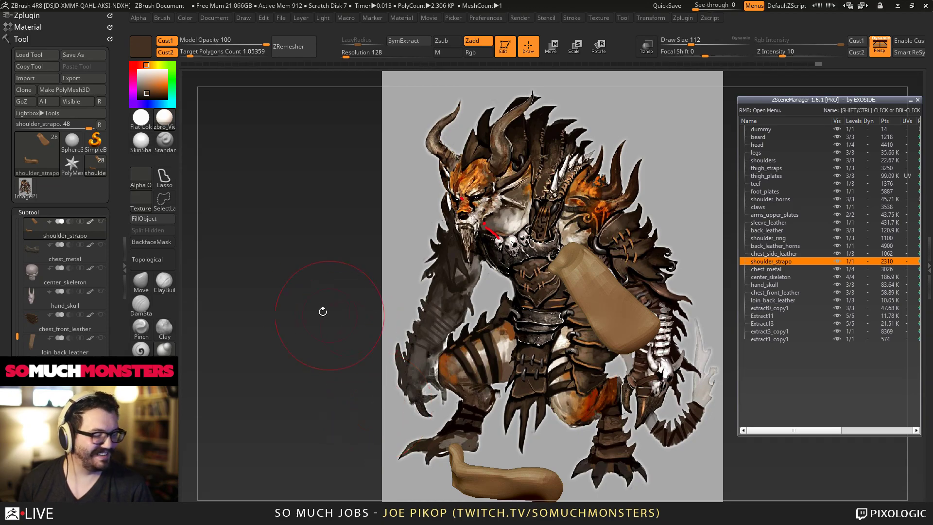
drag(328, 315, 324, 323)
Step: Show all subtools again and fit the strap's upper end to the white shoulder ring with the Move brush
shift+click(100, 221)
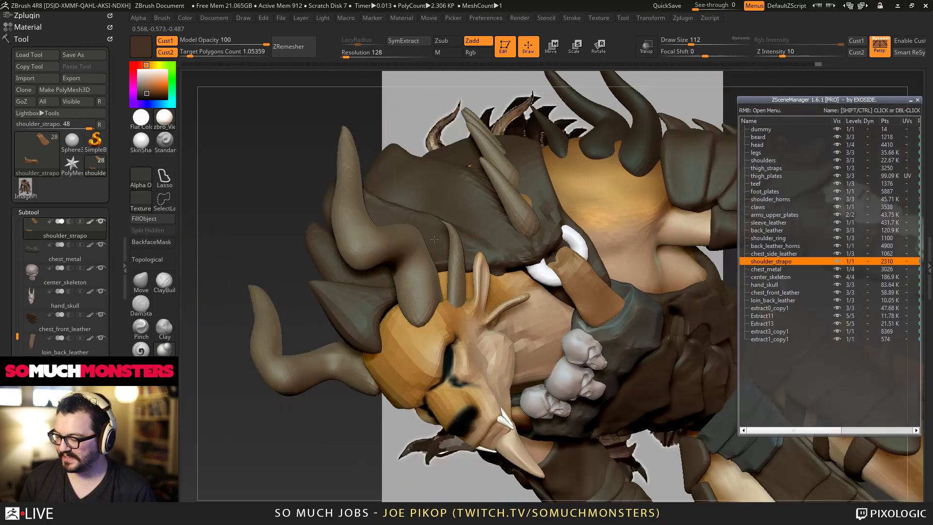
mouse_move(435, 239)
ctrl+right_down()
mouse_move(438, 161)
mouse_move(514, 243)
mouse_move(530, 233)
mouse_move(428, 257)
ctrl+right_up()
click(140, 282)
click(140, 282)
right_drag(505, 194, 517, 265)
mouse_move(525, 170)
ctrl+right_down()
mouse_move(527, 219)
mouse_move(562, 225)
ctrl+right_up()
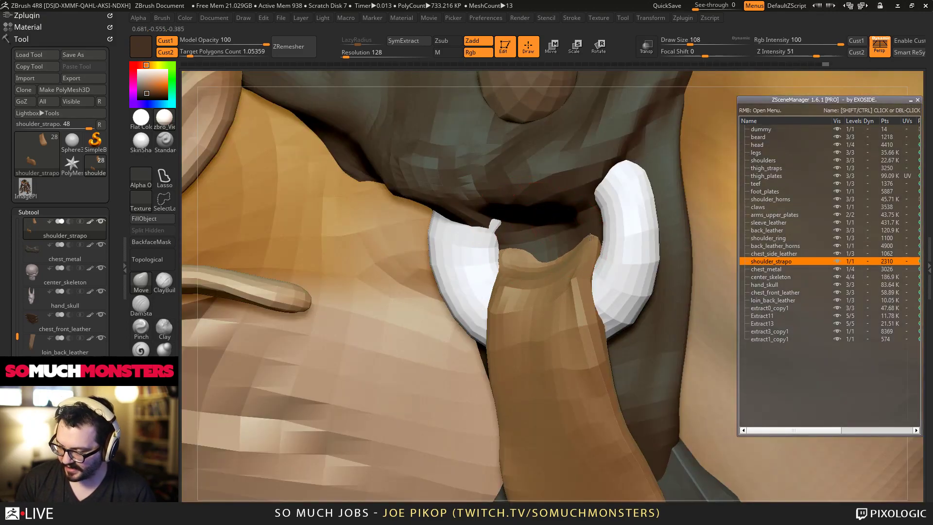
mouse_move(466, 249)
right_down()
mouse_move(525, 246)
mouse_move(516, 341)
mouse_move(598, 351)
mouse_move(545, 245)
mouse_move(489, 242)
mouse_move(478, 209)
right_up()
ctrl+right_drag(563, 326, 562, 269)
drag(583, 245, 578, 238)
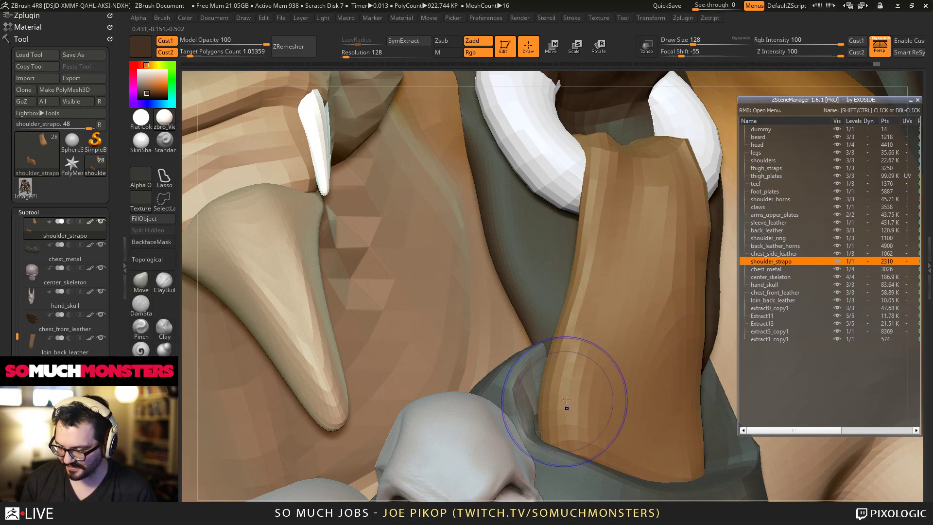
Step: Fit the strap's lower end into the chest piece and refine its top edge with the Move brush, leaving Dynamic Subdiv off
drag(577, 410, 571, 419)
mouse_move(578, 388)
ctrl+right_down()
mouse_move(593, 306)
mouse_move(527, 306)
mouse_move(527, 318)
ctrl+right_up()
ctrl+right_drag(602, 287, 631, 349)
drag(668, 307, 656, 315)
ctrl+right_drag(636, 324, 624, 264)
mouse_move(614, 306)
alt+right_down()
mouse_move(535, 231)
mouse_move(549, 228)
alt+right_up()
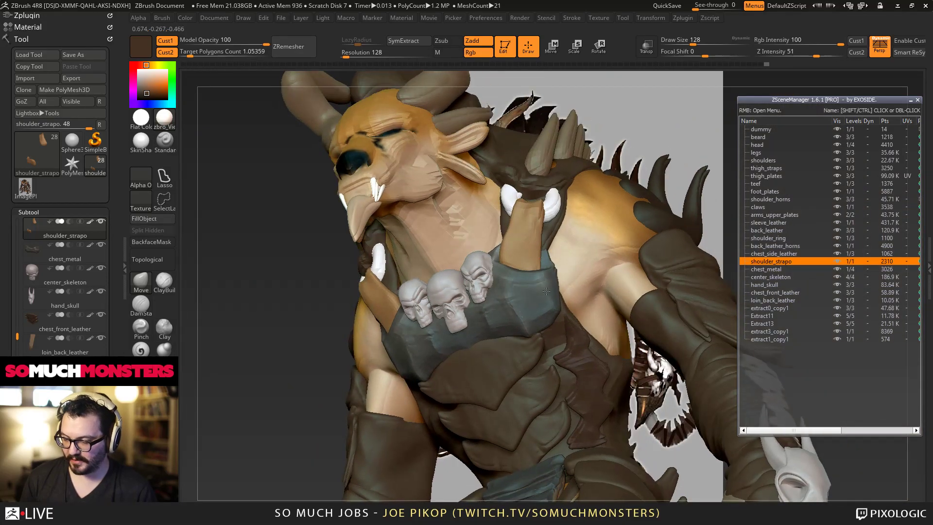
ctrl+right_drag(544, 185, 529, 229)
mouse_move(546, 329)
mouse_down()
mouse_move(541, 254)
mouse_move(551, 163)
mouse_up()
mouse_move(552, 154)
right_down()
mouse_move(540, 141)
mouse_move(513, 151)
mouse_move(516, 131)
right_up()
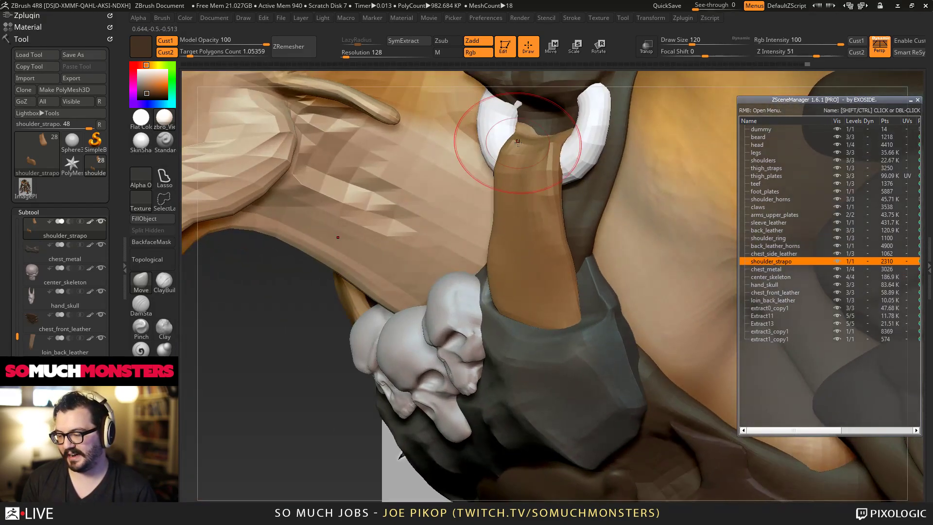
drag(513, 110, 514, 111)
mouse_move(515, 112)
right_down()
mouse_move(546, 131)
mouse_move(534, 299)
mouse_move(333, 214)
mouse_move(410, 246)
mouse_move(484, 347)
right_up()
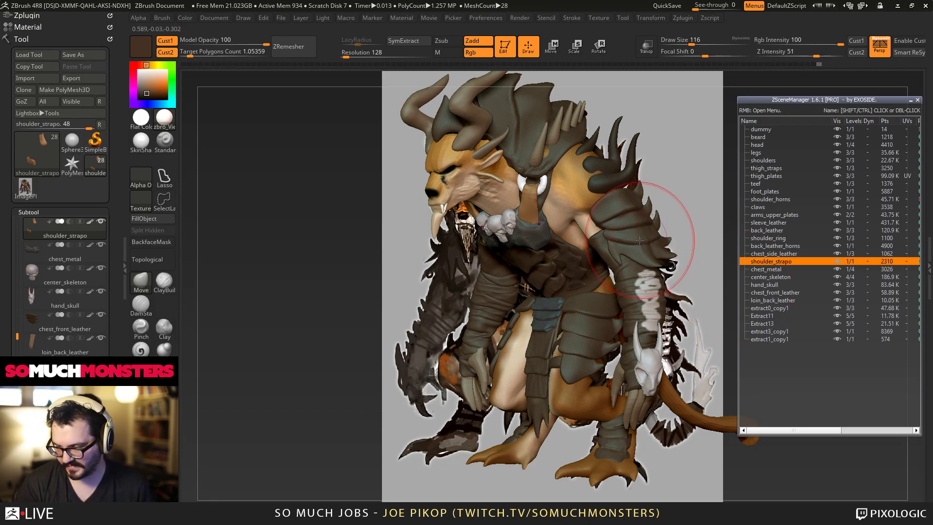
key(d)
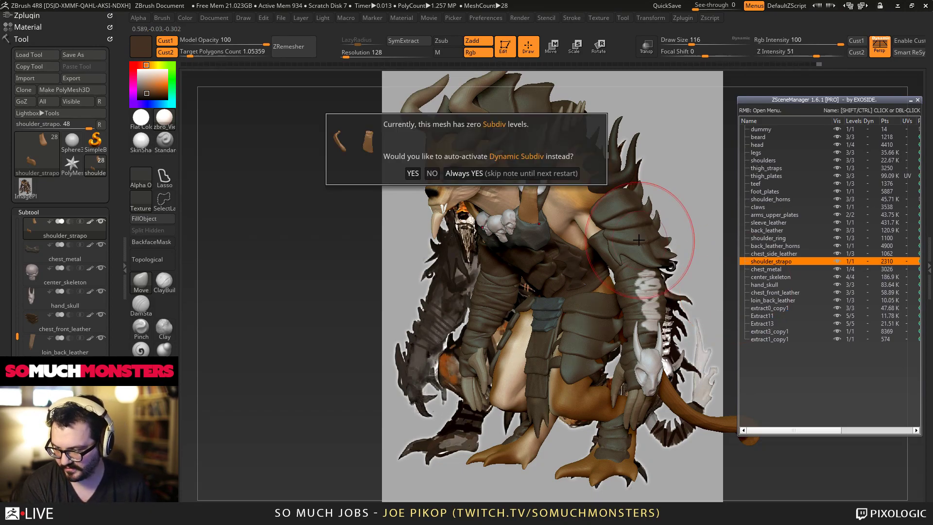
click(432, 174)
Step: Sculpt lengthwise folds into the shoulder strap with small ClayBuildup strokes running from the ring to the chest piece
right_drag(495, 173, 500, 339)
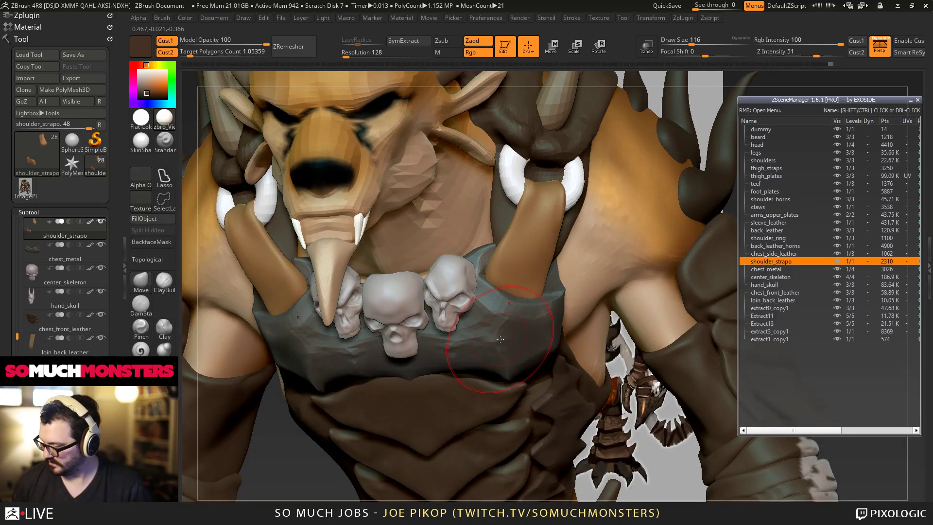
click(167, 278)
mouse_move(465, 262)
alt+right_down()
mouse_move(365, 305)
mouse_move(265, 404)
mouse_move(288, 403)
alt+right_up()
key(bracketleft)
key(bracketleft)
key(bracketleft)
key(bracketleft)
key(bracketleft)
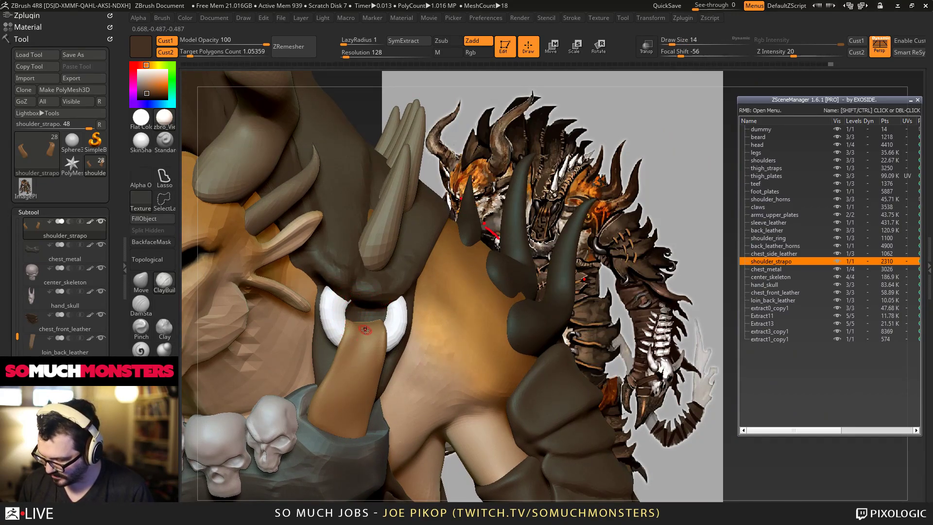
mouse_move(363, 342)
mouse_down()
mouse_move(367, 358)
mouse_move(371, 332)
mouse_move(348, 420)
mouse_up()
mouse_move(327, 411)
mouse_down()
mouse_move(336, 380)
mouse_move(333, 400)
mouse_move(338, 393)
mouse_up()
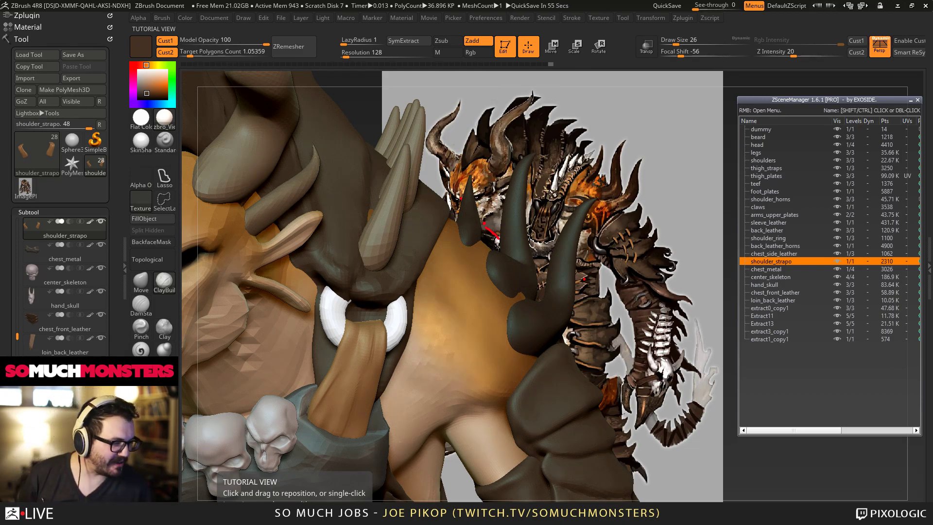
Step: Adjust the edge of the folded shoulder strap with the Move brush and frame the whole figure
mouse_move(374, 289)
right_down()
mouse_move(396, 288)
mouse_move(471, 215)
mouse_move(513, 214)
mouse_move(381, 210)
right_up()
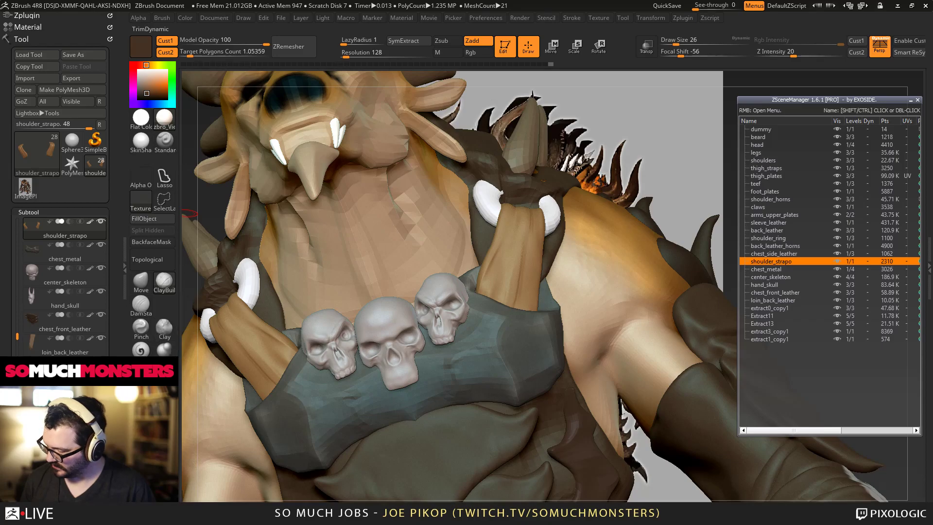
click(141, 280)
drag(479, 273, 475, 271)
mouse_move(586, 234)
right_down()
mouse_move(542, 236)
mouse_move(563, 214)
mouse_move(562, 187)
mouse_move(514, 202)
mouse_move(567, 330)
mouse_move(526, 285)
mouse_move(547, 434)
mouse_move(526, 340)
right_up()
alt+click(566, 199)
key(f)
Step: Select the thigh_plates subtool and examine the loincloth, thigh plates and shoulder armour from several angles
alt+click(540, 355)
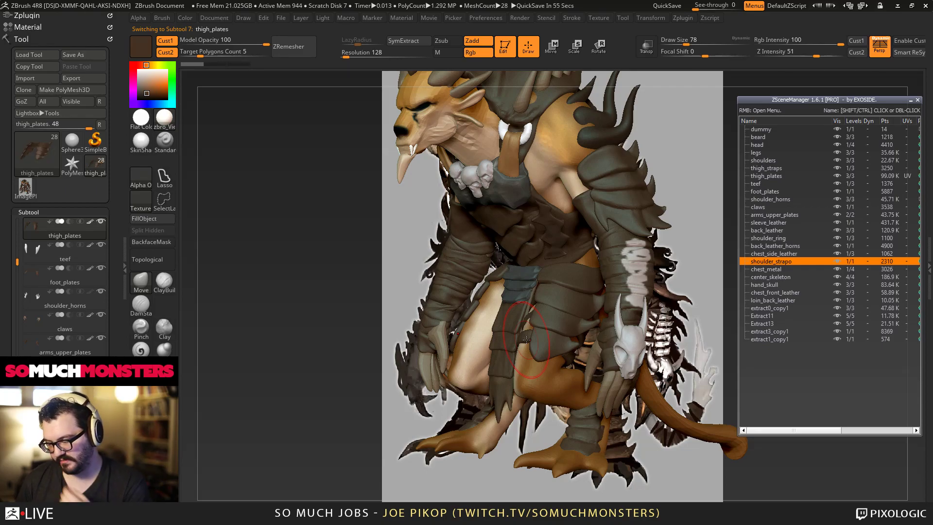
mouse_move(460, 315)
right_down()
mouse_move(520, 311)
mouse_move(446, 223)
right_up()
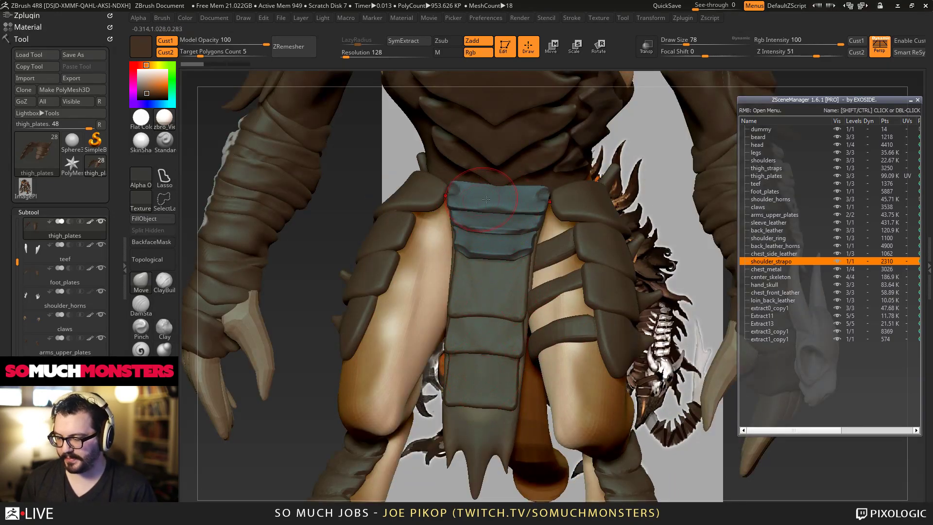
mouse_move(495, 323)
right_down()
mouse_move(477, 370)
mouse_move(564, 212)
right_up()
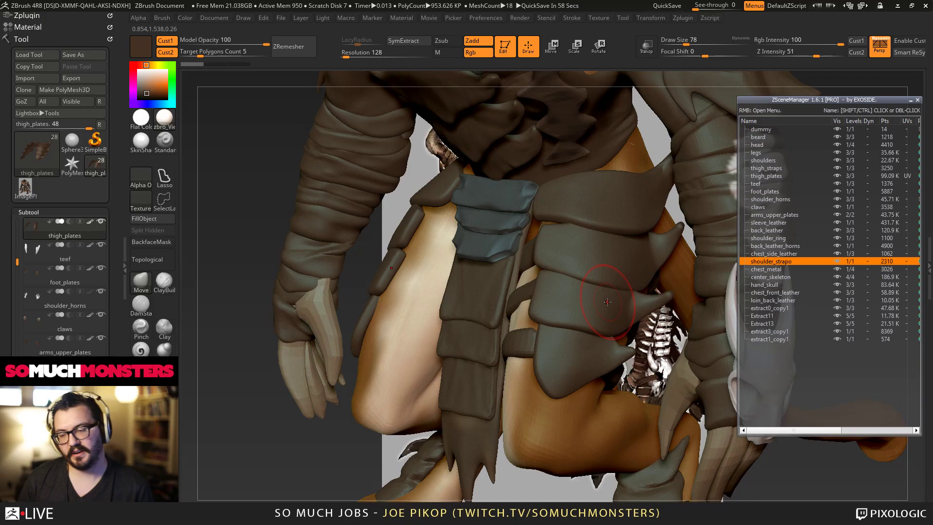
alt+right_drag(596, 318, 589, 451)
ctrl+right_drag(590, 297, 560, 226)
mouse_move(588, 259)
right_down()
mouse_move(555, 240)
mouse_move(603, 372)
right_up()
right_drag(491, 255, 552, 313)
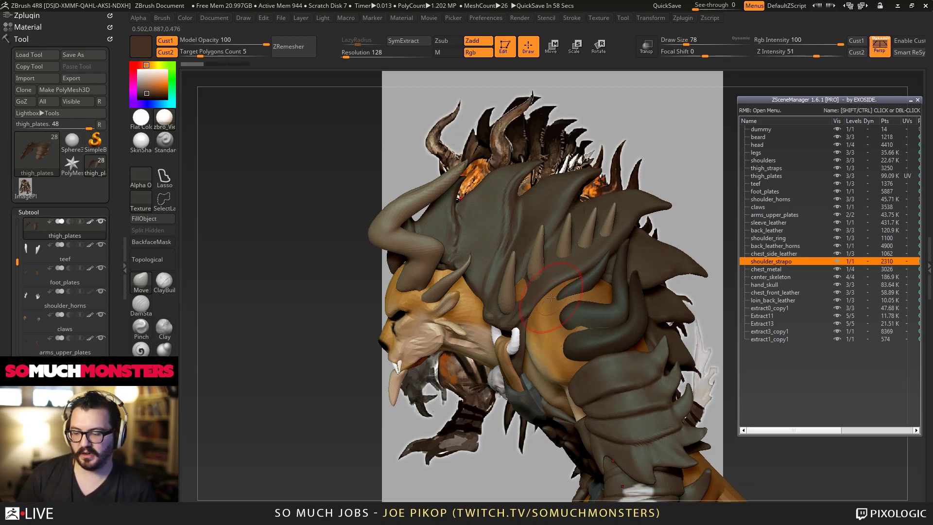
Step: Select the shoulder_horns subtool and reshape the horns where they meet the shoulder with the Move Topological brush
right_drag(585, 329, 487, 127)
alt+click(485, 138)
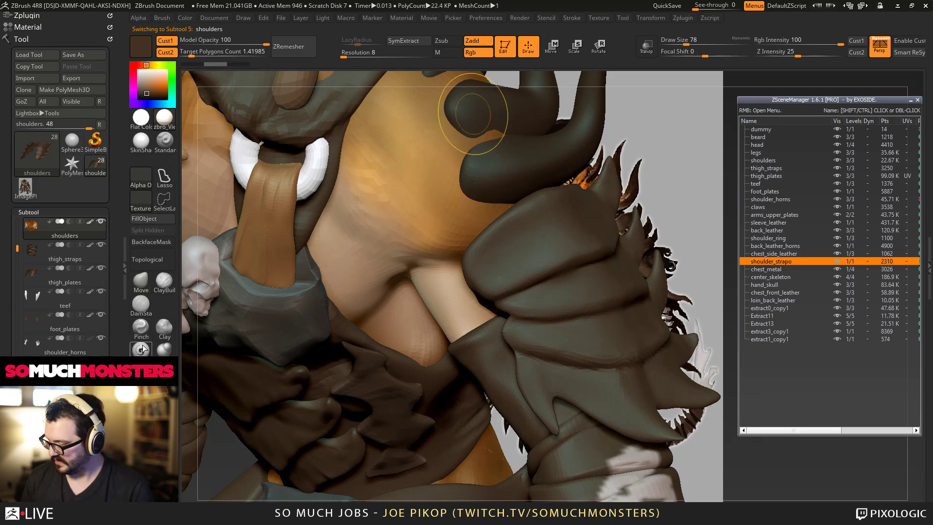
key(b)
key(m)
key(t)
alt+click(485, 117)
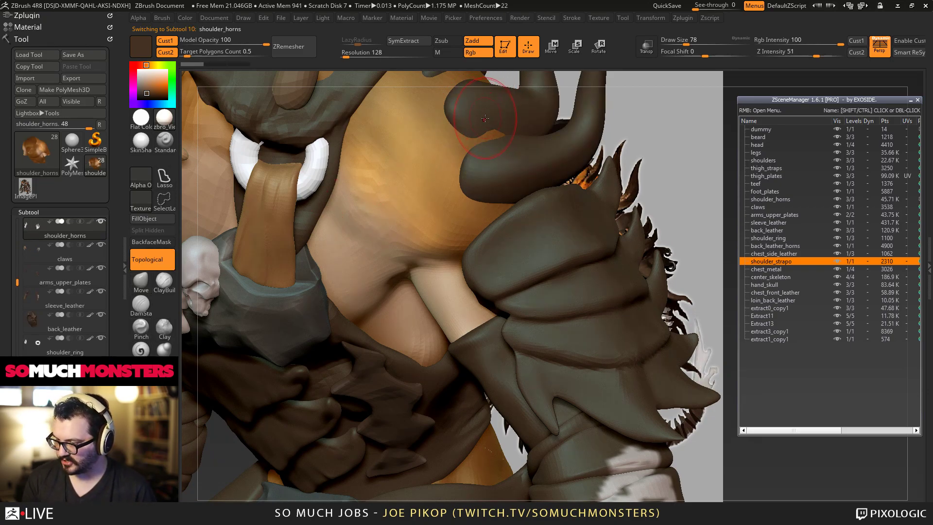
drag(489, 123, 495, 125)
mouse_move(496, 125)
right_down()
mouse_move(533, 243)
mouse_move(521, 245)
mouse_move(532, 226)
right_up()
drag(529, 220, 535, 172)
drag(596, 167, 621, 157)
alt+right_drag(612, 92, 651, 256)
drag(656, 227, 672, 182)
drag(536, 111, 537, 108)
key(f)
Step: Build up the inner upper edge of the arms_upper_plates subtool with small ClayBuildup strokes
right_drag(544, 204, 538, 333)
alt+click(552, 316)
click(164, 281)
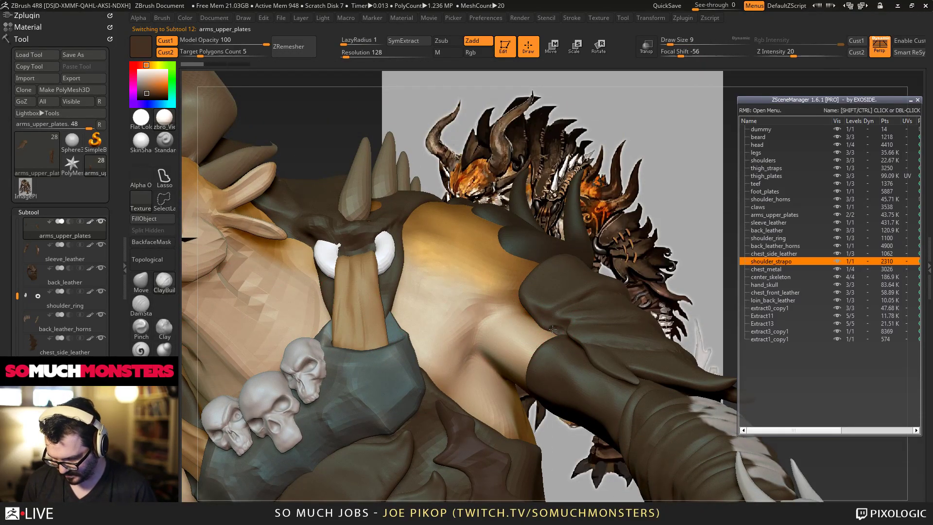
drag(564, 331, 544, 328)
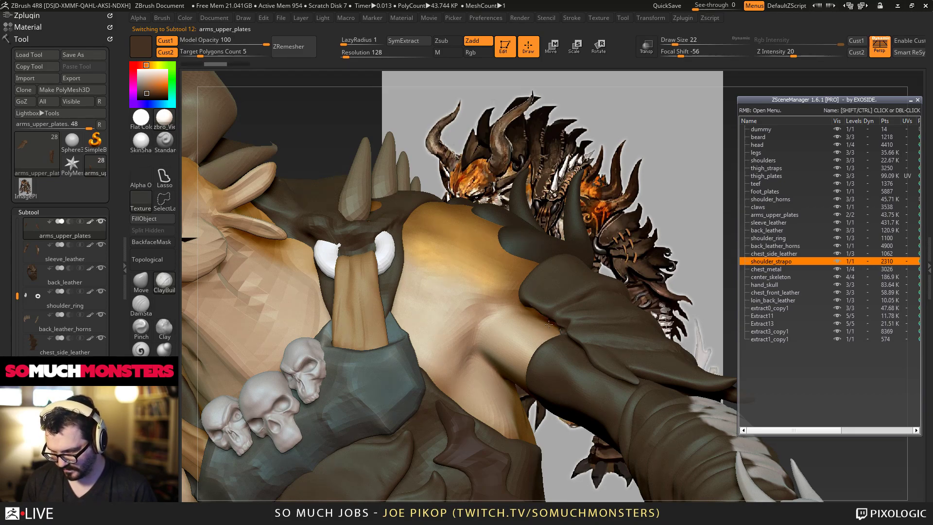
right_drag(564, 337, 581, 323)
drag(550, 329, 538, 325)
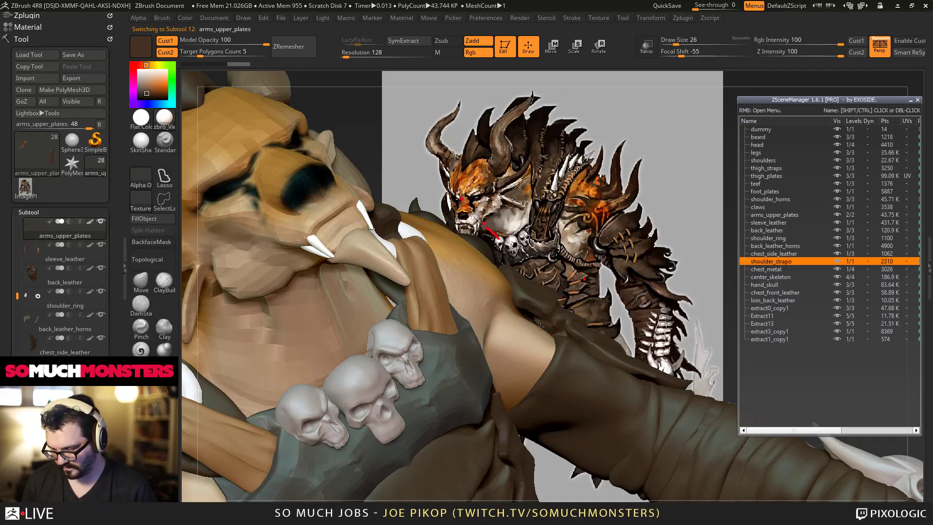
mouse_move(550, 329)
right_down()
mouse_move(564, 340)
mouse_move(554, 365)
mouse_move(553, 342)
mouse_move(531, 337)
mouse_move(583, 389)
right_up()
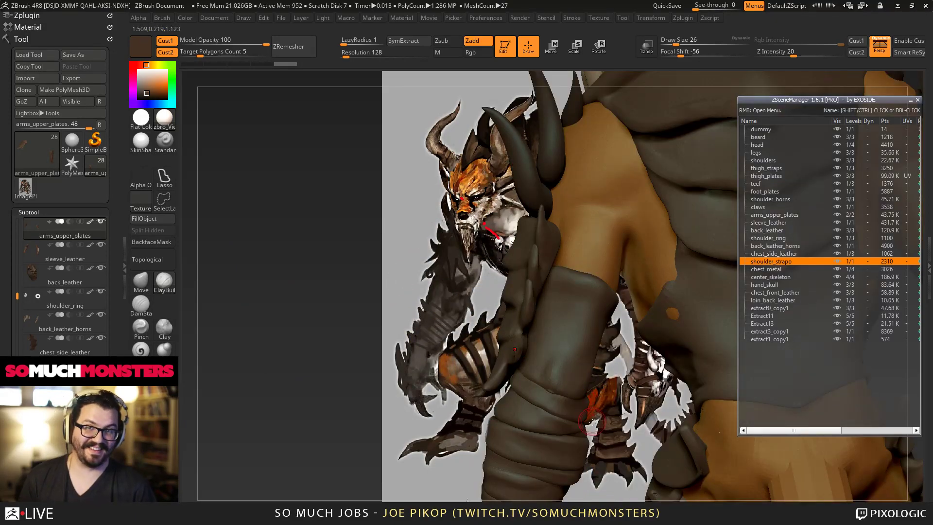
Step: Select the sleeve_leather subtool and build up the leather below its upper rim with ClayBuildup, smoothing the strokes
right_drag(601, 422, 581, 365)
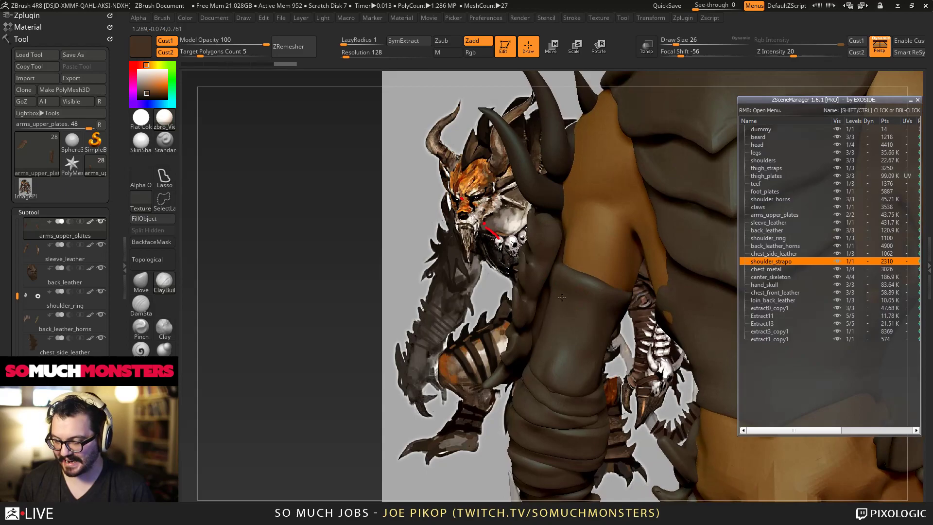
ctrl+right_drag(578, 272, 576, 311)
key(b)
key(m)
key(v)
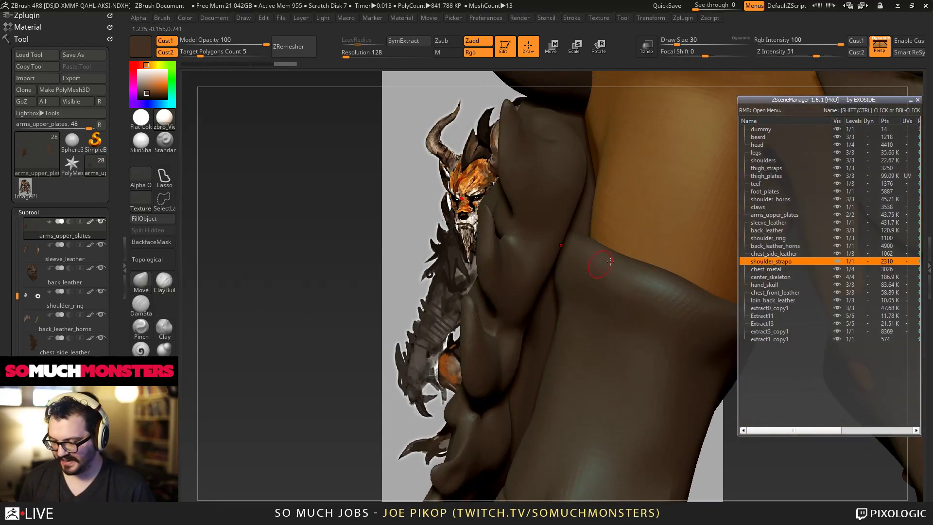
alt+click(659, 281)
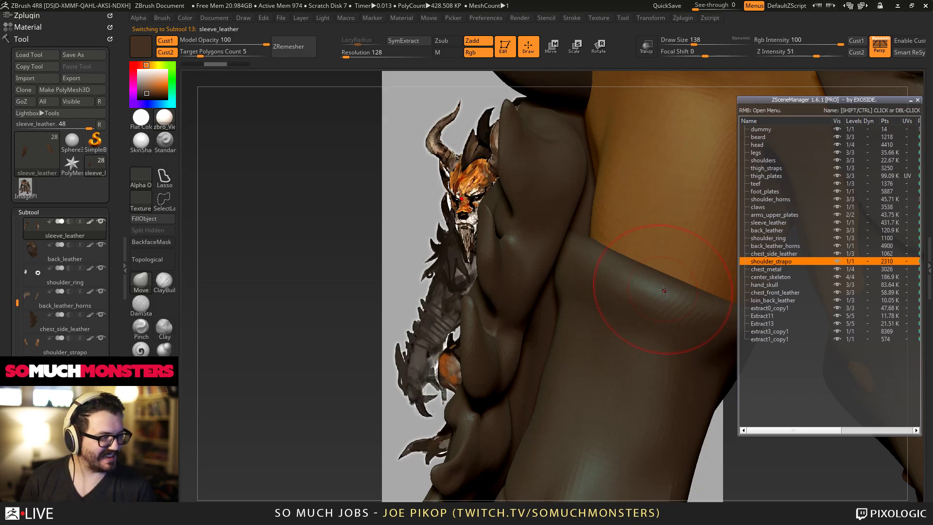
key(b)
key(c)
key(b)
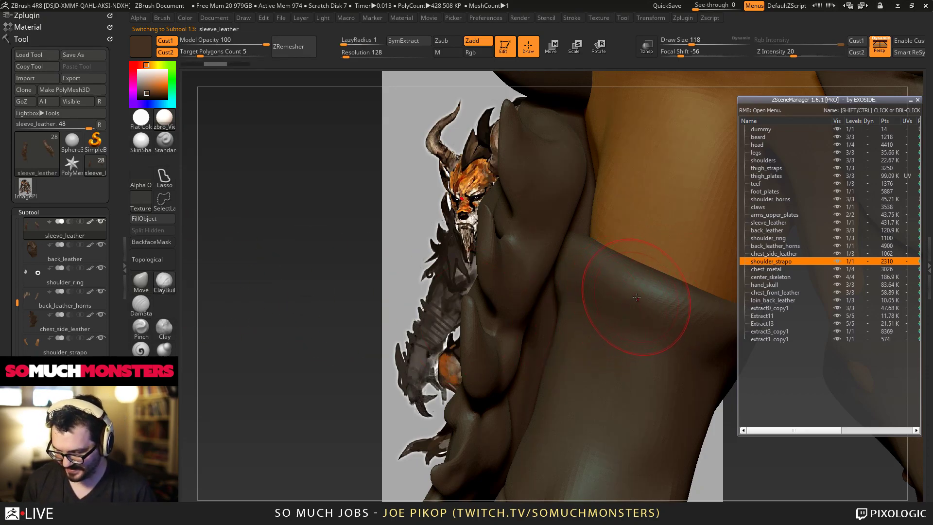
mouse_move(566, 273)
right_down()
mouse_move(559, 247)
mouse_move(539, 253)
mouse_move(522, 311)
right_up()
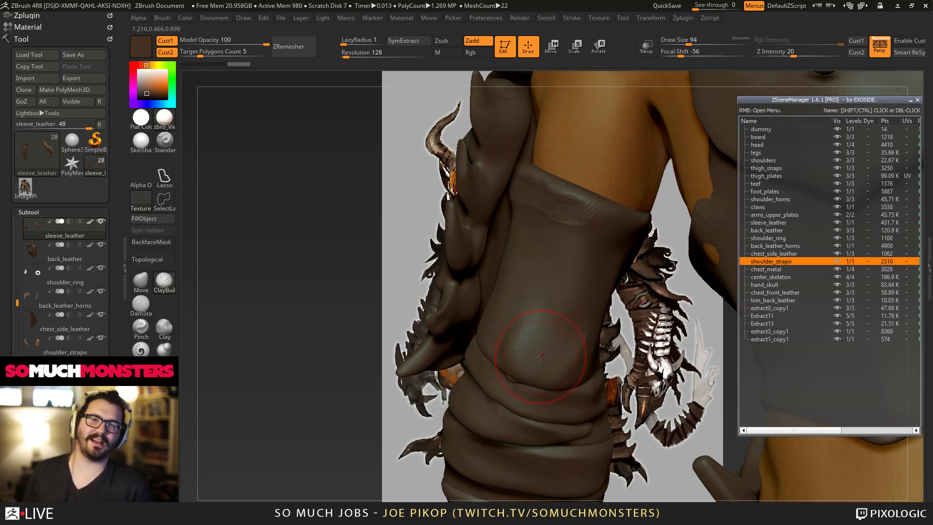
right_drag(539, 228, 508, 197)
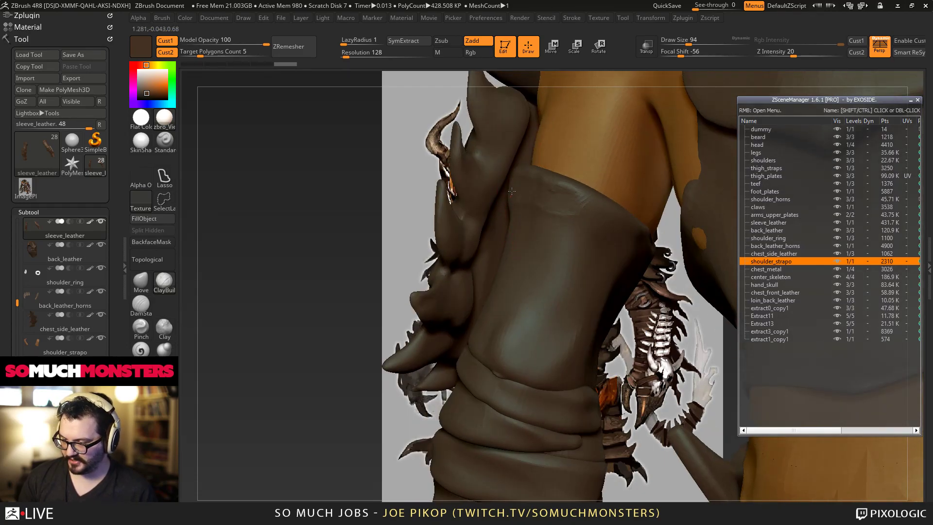
right_drag(559, 226, 557, 240)
shift+drag(607, 246, 605, 233)
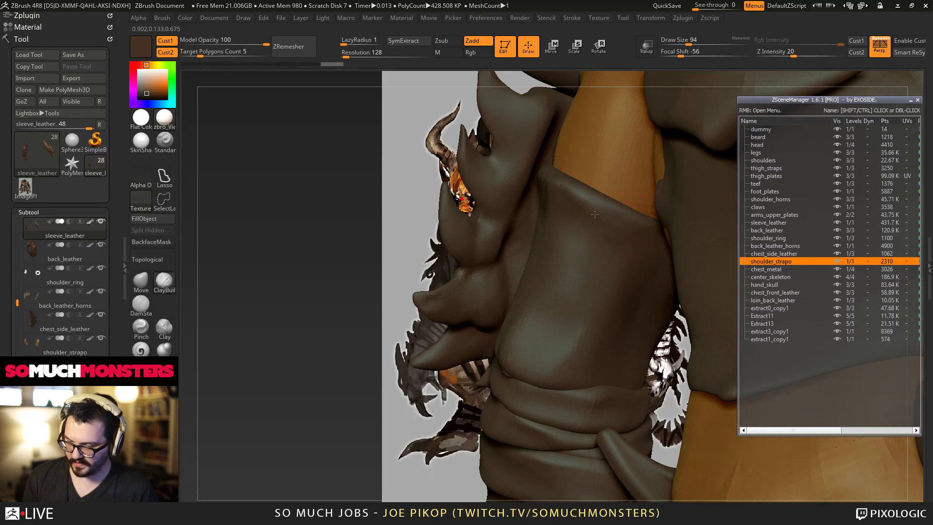
Step: Refine the sleeve leather's upper rim around the back of the arm with ClayBuildup strokes and smoothing
right_drag(597, 218, 544, 182)
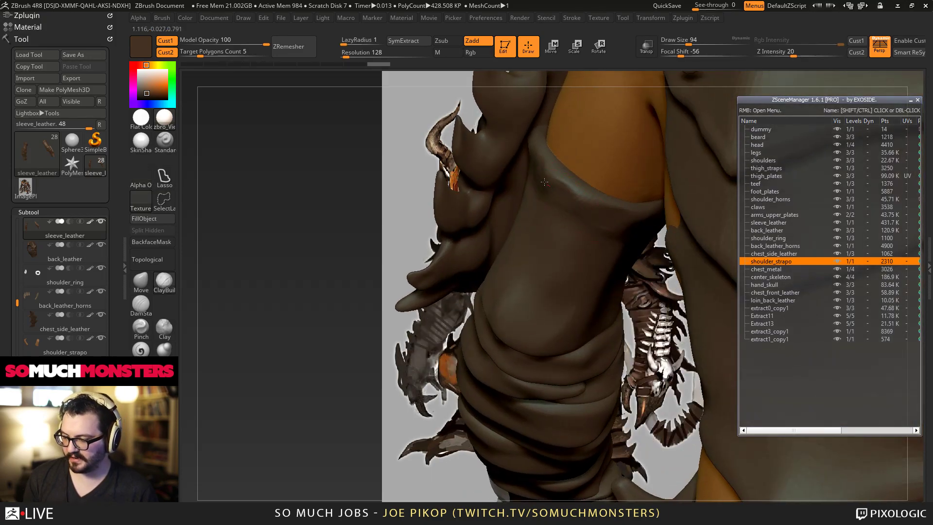
drag(574, 198, 584, 205)
right_drag(584, 205, 547, 195)
drag(544, 193, 566, 219)
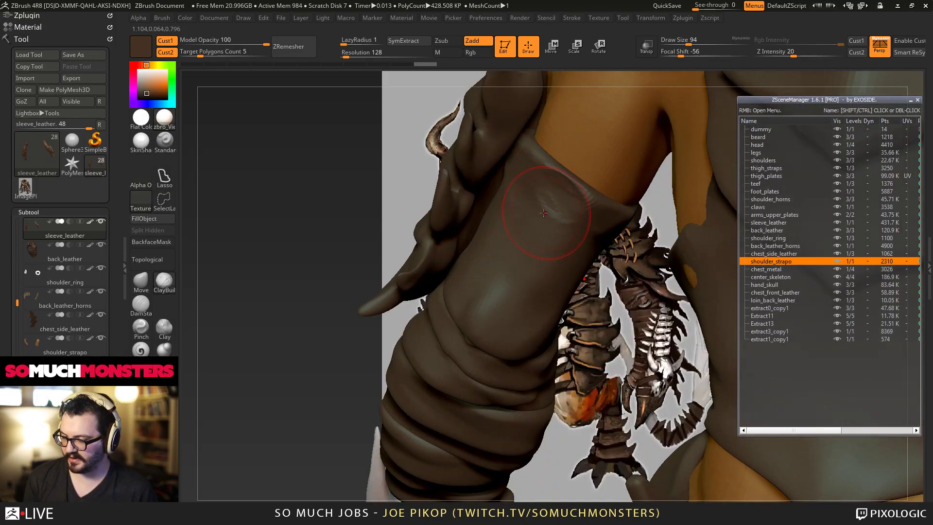
right_drag(553, 198, 534, 204)
shift+drag(531, 207, 577, 225)
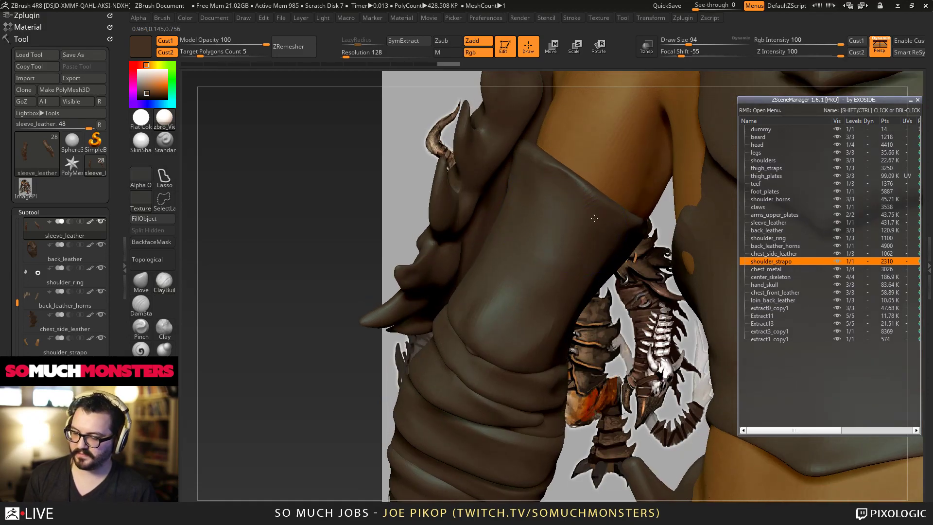
shift+drag(479, 138, 484, 141)
drag(518, 175, 525, 182)
mouse_move(524, 182)
right_down()
mouse_move(506, 187)
mouse_move(494, 212)
mouse_move(510, 194)
mouse_move(545, 232)
right_up()
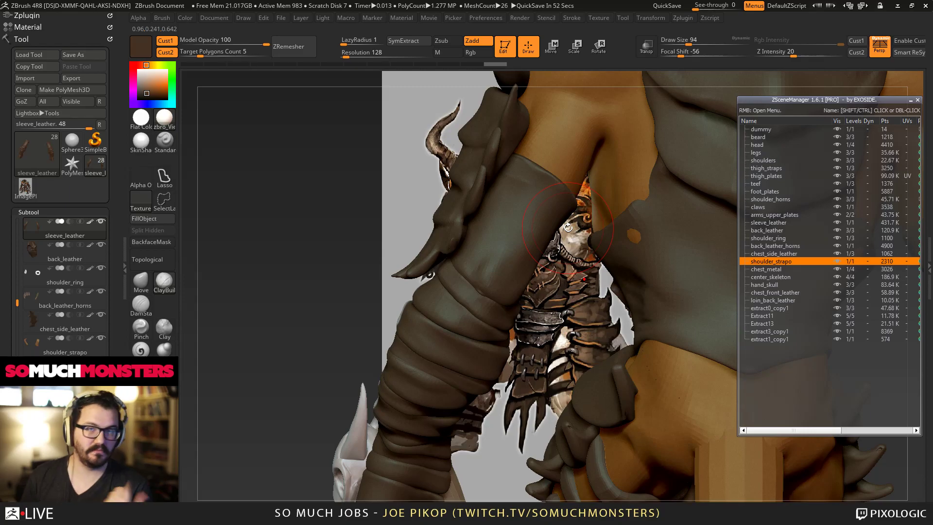
Step: Examine the whole figure from the back, front and side against the concept art, selecting the thigh_plates subtool
alt+drag(567, 228, 451, 251)
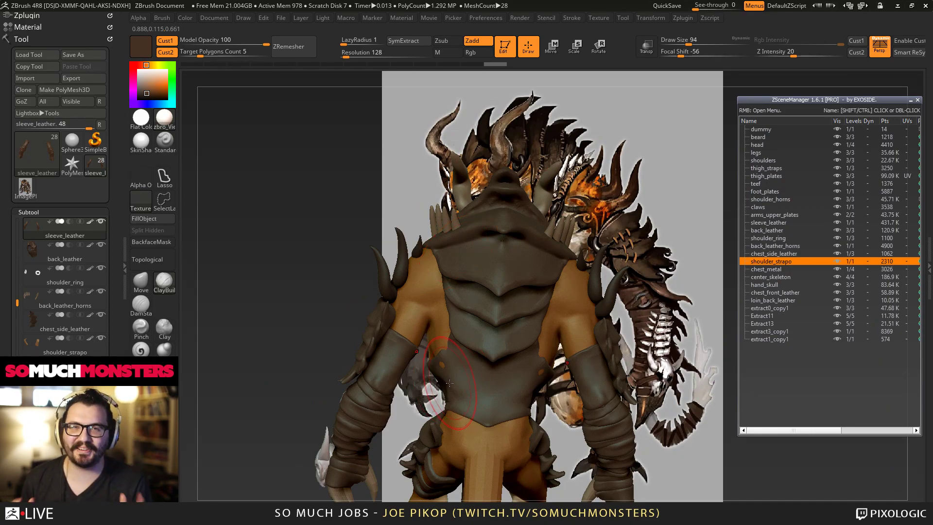
drag(485, 328, 583, 359)
drag(471, 352, 563, 392)
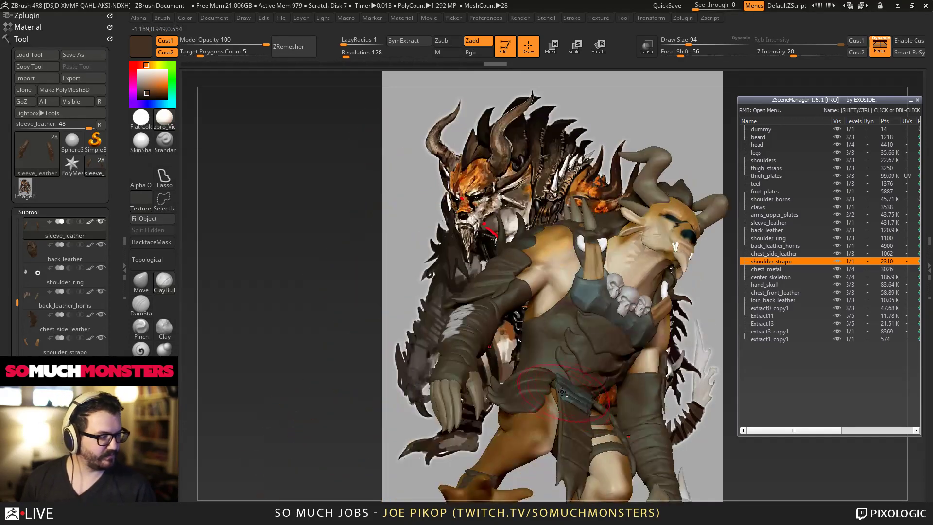
ctrl+right_drag(532, 377, 556, 318)
right_drag(572, 362, 518, 228)
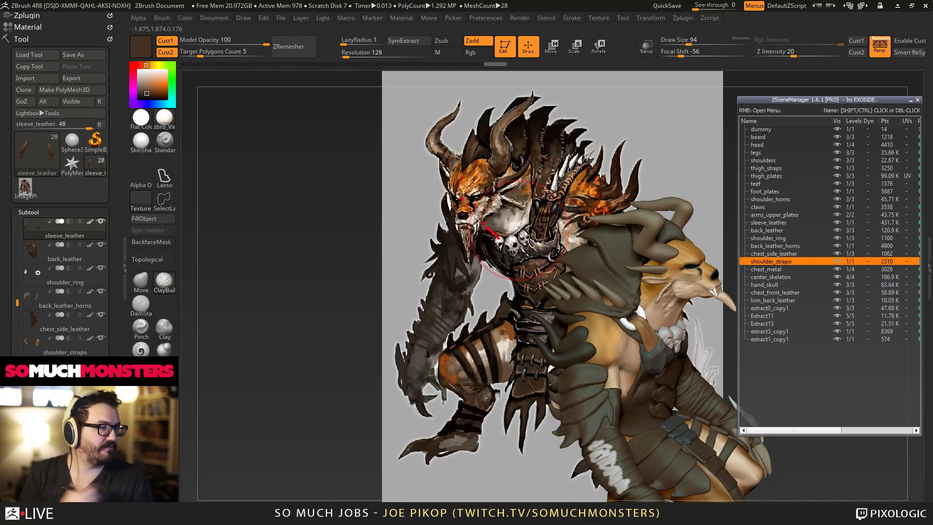
right_drag(519, 228, 551, 334)
alt+click(562, 275)
key(shift+f)
key(b)
key(c)
key(b)
mouse_move(612, 459)
right_down()
mouse_move(564, 461)
mouse_move(520, 352)
mouse_move(575, 372)
mouse_move(569, 375)
right_up()
alt+click(566, 367)
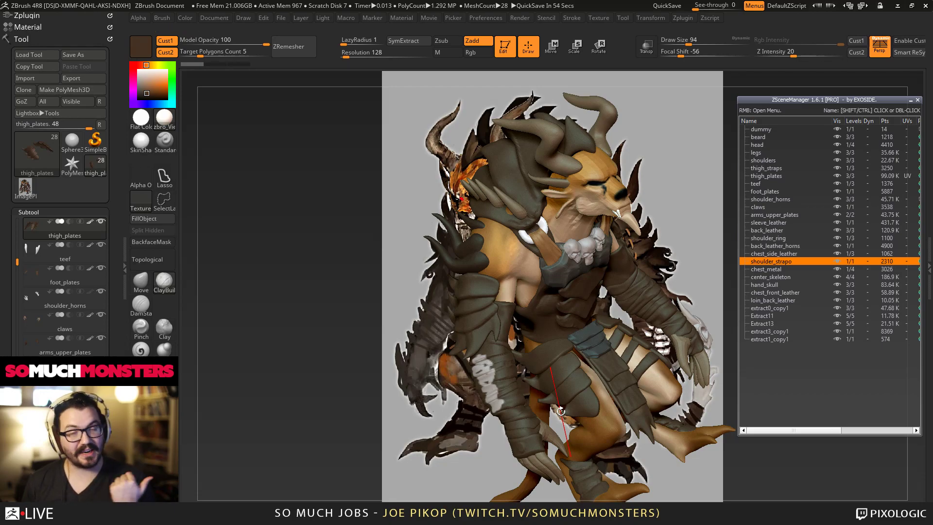
mouse_move(560, 411)
right_down()
mouse_move(571, 255)
mouse_move(549, 229)
mouse_move(559, 252)
mouse_move(482, 285)
right_up()
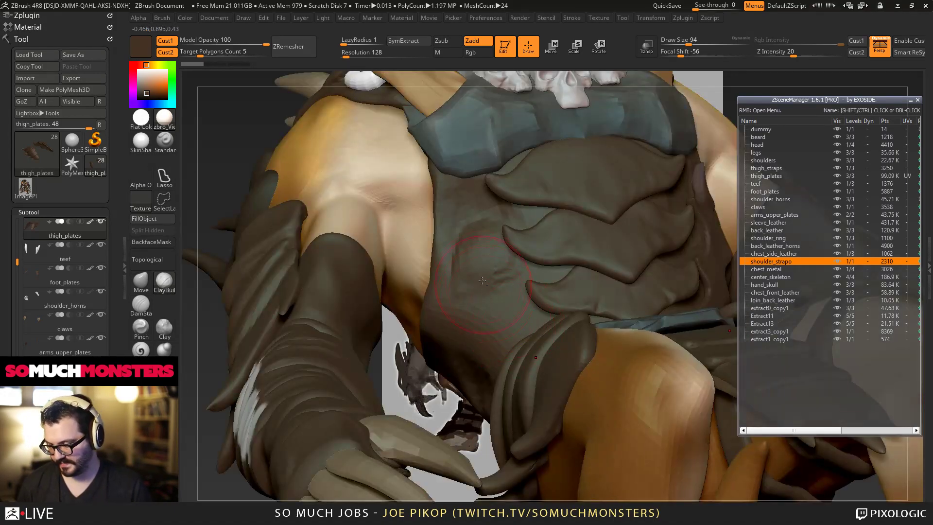
Step: Select the back_leather subtool, sculpt its side panel beside the abdominal plates with a larger ClayBuildup brush, and switch to the Move brush
alt+click(491, 285)
key(bracketright)
key(bracketright)
mouse_move(538, 274)
alt+mouse_down()
mouse_move(520, 284)
mouse_move(524, 275)
mouse_move(481, 280)
mouse_move(503, 263)
alt+mouse_up()
click(141, 280)
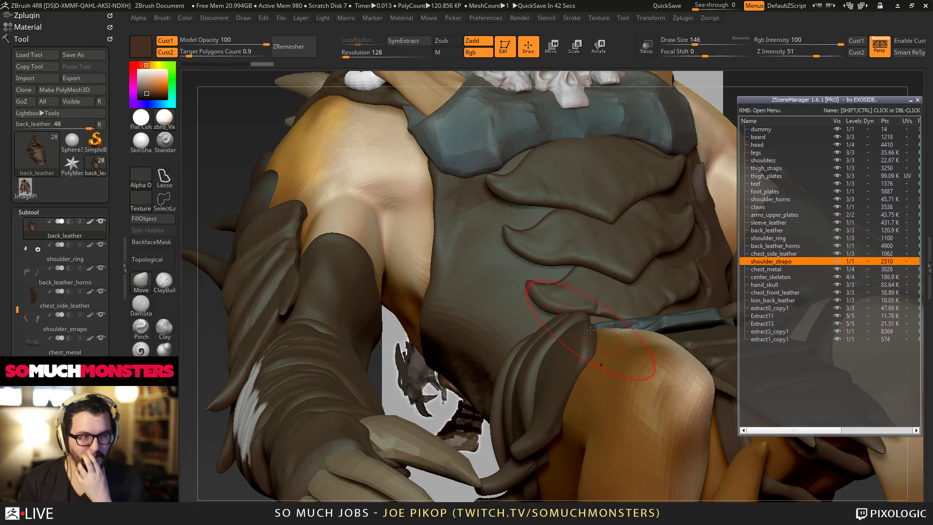
Step: Select the shoulders subtool and adjust the flesh below the armpit along the leather's edge with the Move brush
right_drag(443, 306, 389, 283)
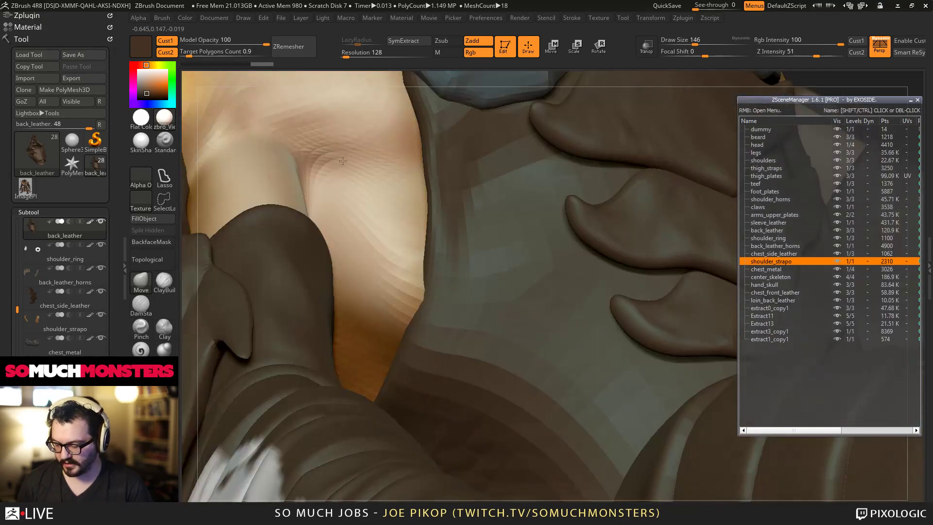
alt+click(381, 279)
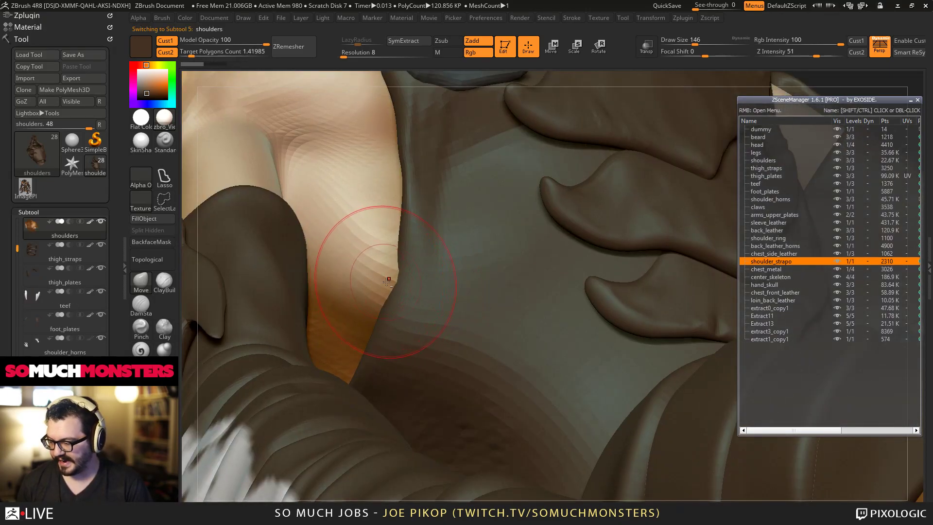
mouse_move(375, 278)
right_down()
mouse_move(388, 328)
mouse_move(415, 337)
mouse_move(387, 337)
right_up()
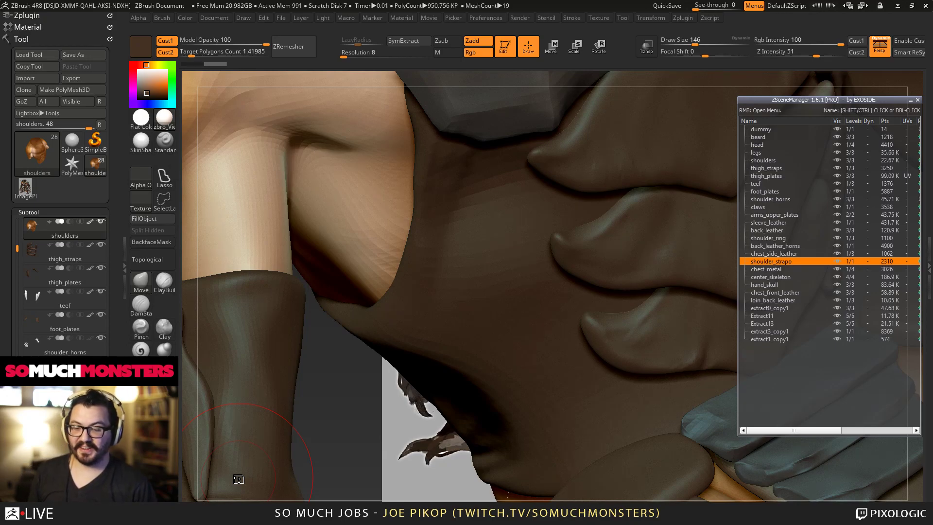
Step: Narrow the ZSceneManager window and its Name column
drag(738, 367, 776, 365)
drag(815, 431, 813, 431)
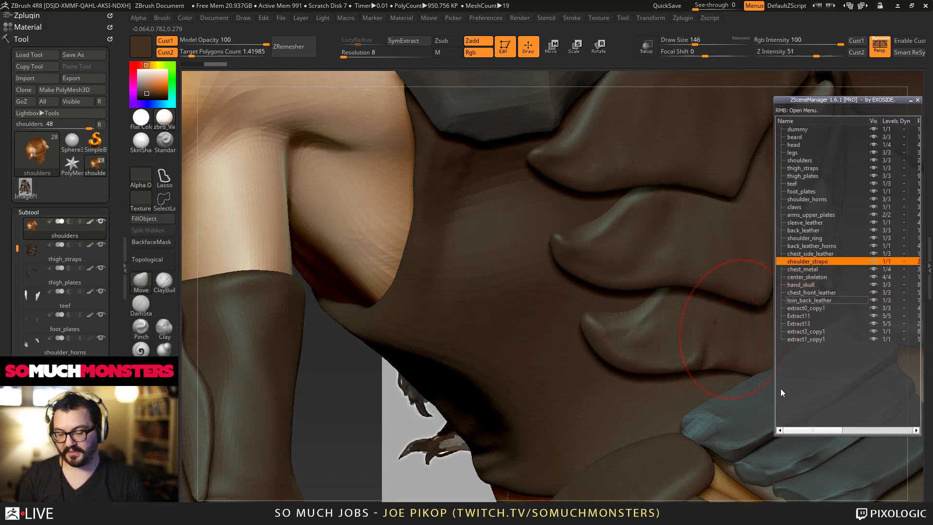
drag(868, 120, 842, 121)
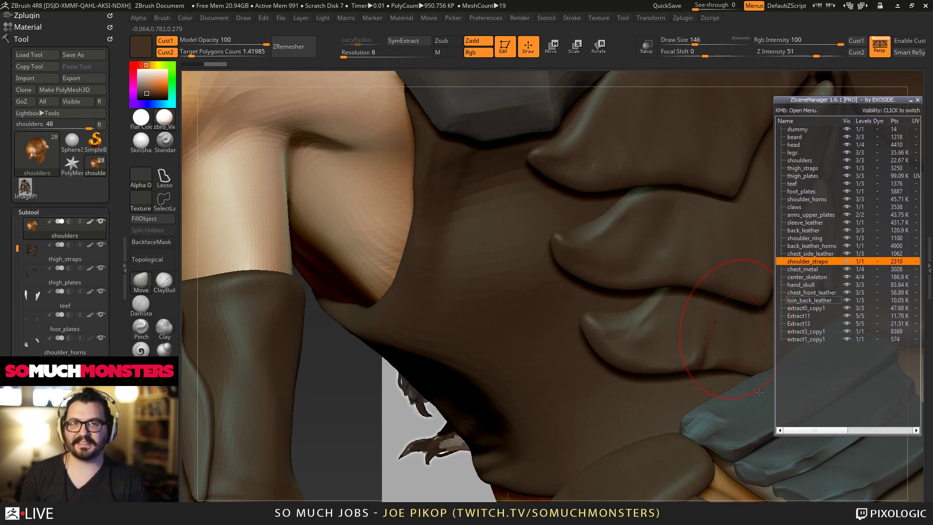
Step: Select the chest_front_leather subtool and smooth its layered abdominal plates with a brush size of 62
right_drag(757, 436, 513, 373)
ctrl+right_drag(499, 325, 446, 236)
ctrl+right_drag(515, 272, 461, 220)
alt+click(448, 289)
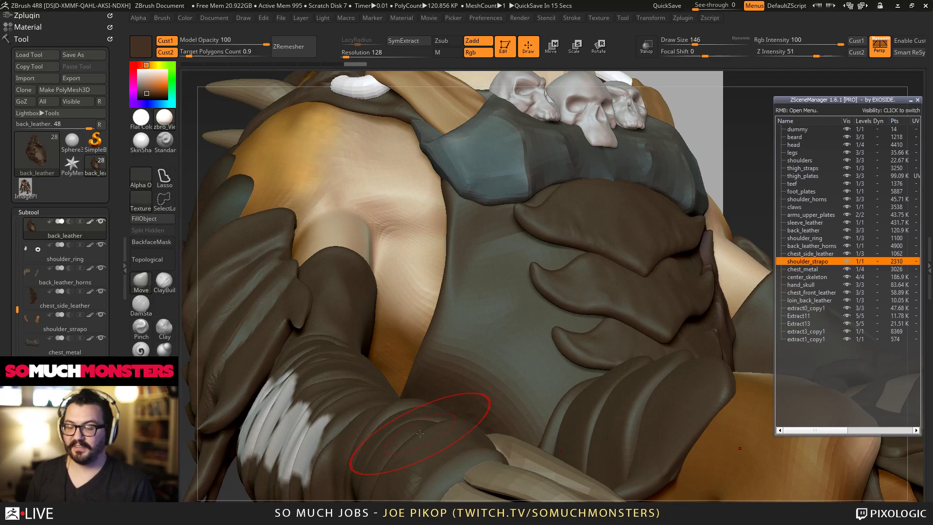
right_drag(640, 303, 580, 262)
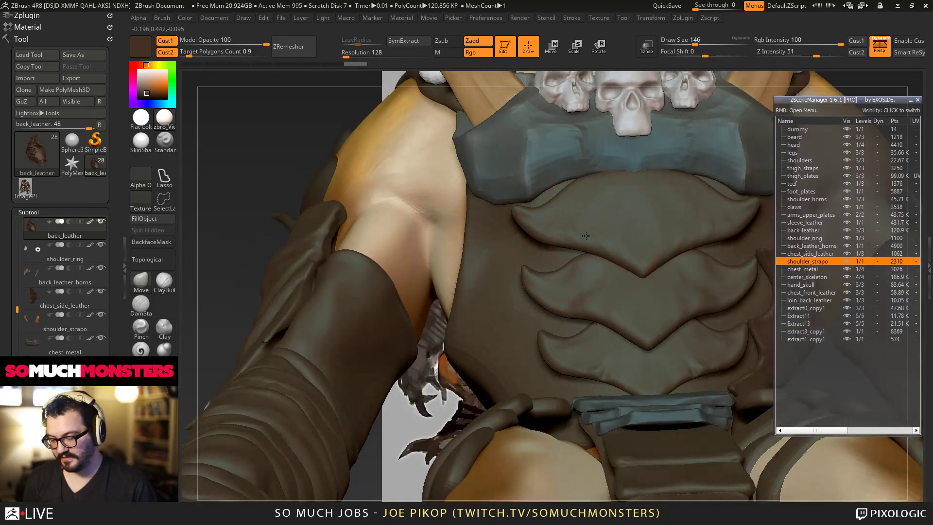
key(bracketleft)
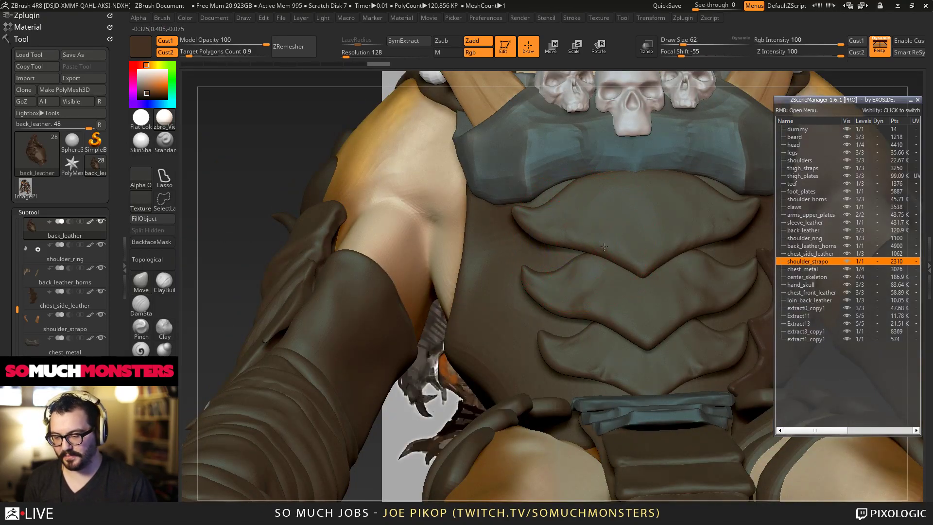
alt+click(578, 243)
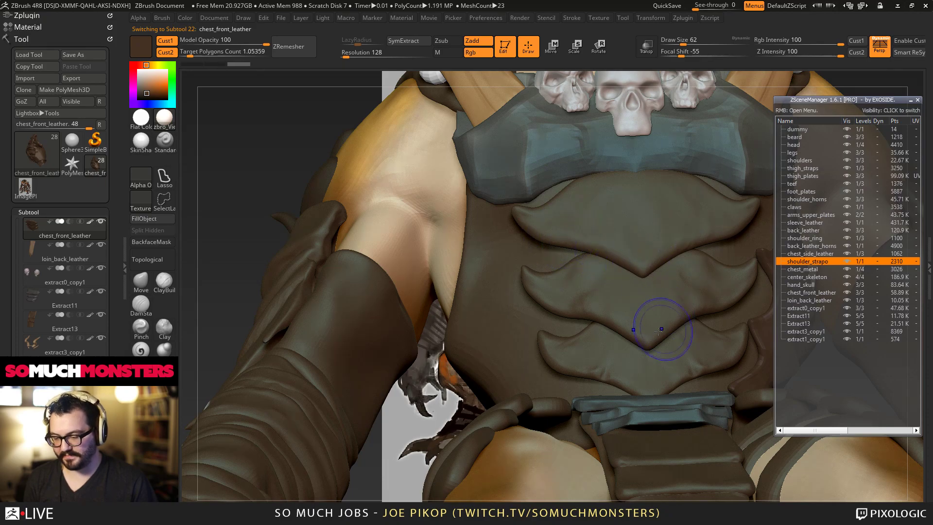
right_drag(605, 379, 604, 313)
right_drag(586, 251, 561, 189)
right_drag(561, 243, 555, 282)
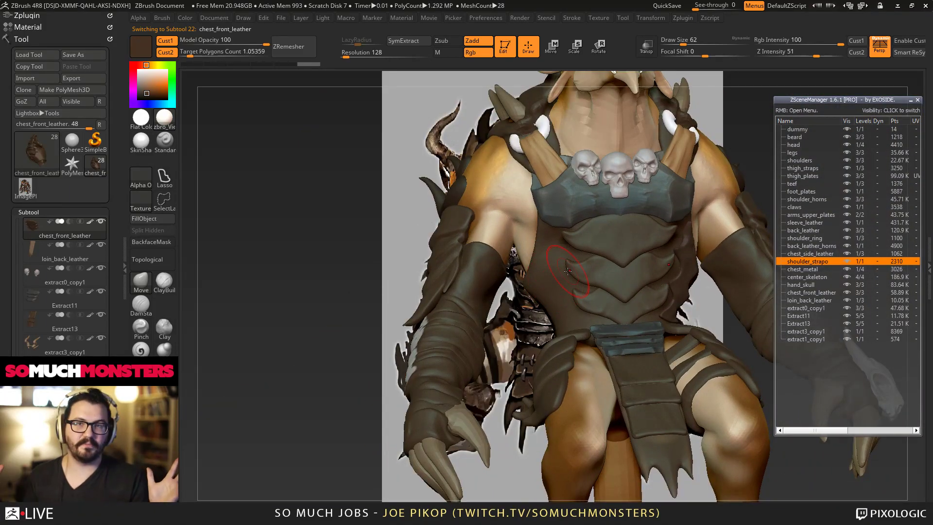
Step: Select the chest_metal subtool and adjust its side edge beside the armpit with the Move brush at size 50
mouse_move(567, 271)
right_down()
mouse_move(588, 326)
mouse_move(578, 305)
mouse_move(571, 310)
mouse_move(587, 320)
right_up()
mouse_move(573, 185)
right_down()
mouse_move(551, 182)
mouse_move(552, 230)
right_up()
alt+click(548, 217)
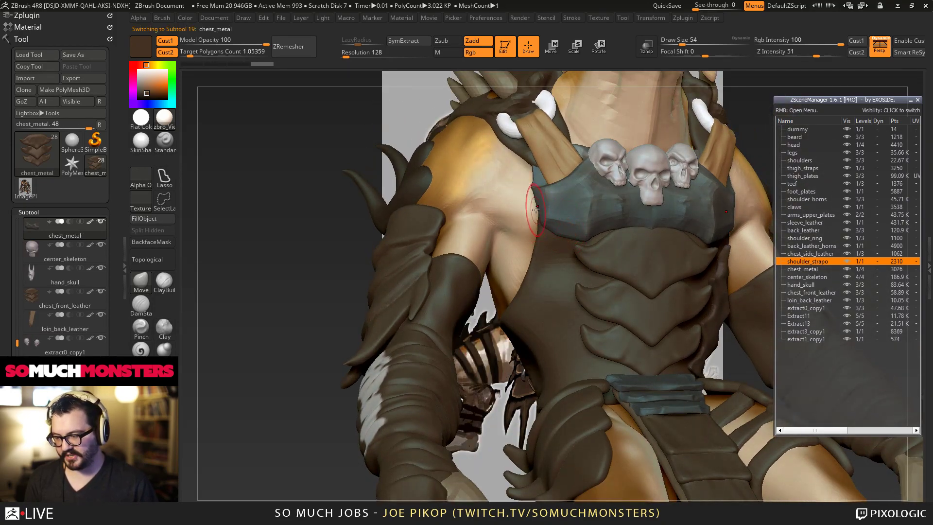
right_drag(537, 209, 548, 234)
mouse_move(520, 187)
right_down()
mouse_move(536, 195)
mouse_move(548, 242)
right_up()
alt+click(549, 247)
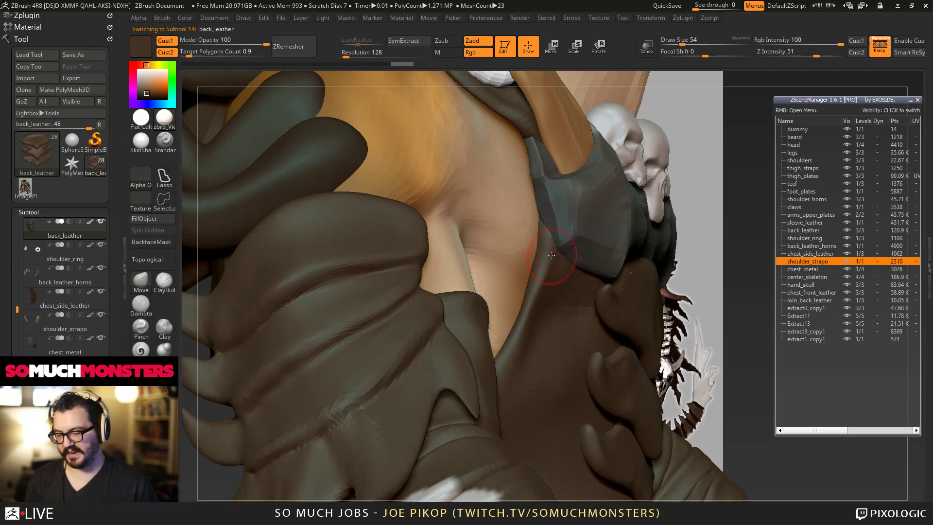
mouse_move(557, 239)
right_down()
mouse_move(551, 229)
mouse_move(559, 287)
mouse_move(569, 281)
mouse_move(545, 271)
mouse_move(532, 223)
mouse_move(543, 206)
mouse_move(530, 219)
mouse_move(545, 223)
right_up()
alt+click(545, 222)
drag(540, 208, 537, 195)
key([)
key([)
key([)
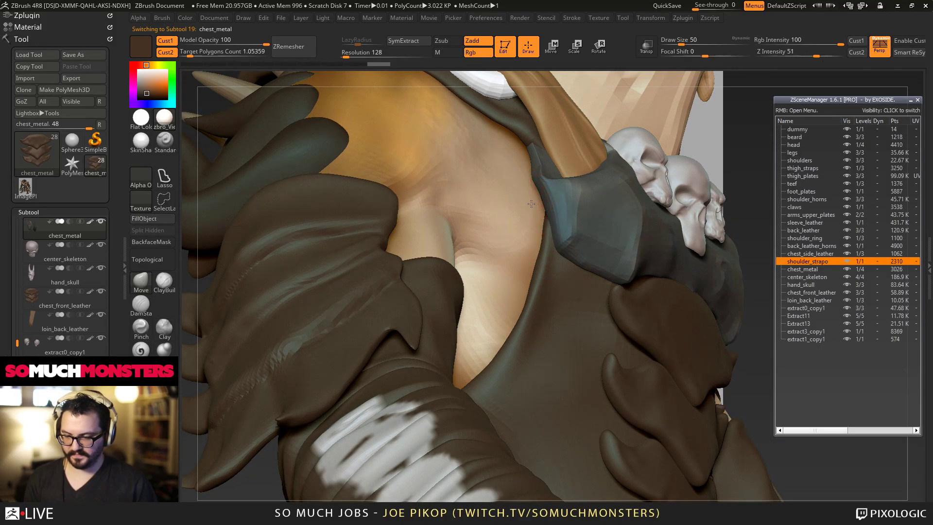
right_drag(531, 204, 534, 183)
drag(539, 185, 535, 186)
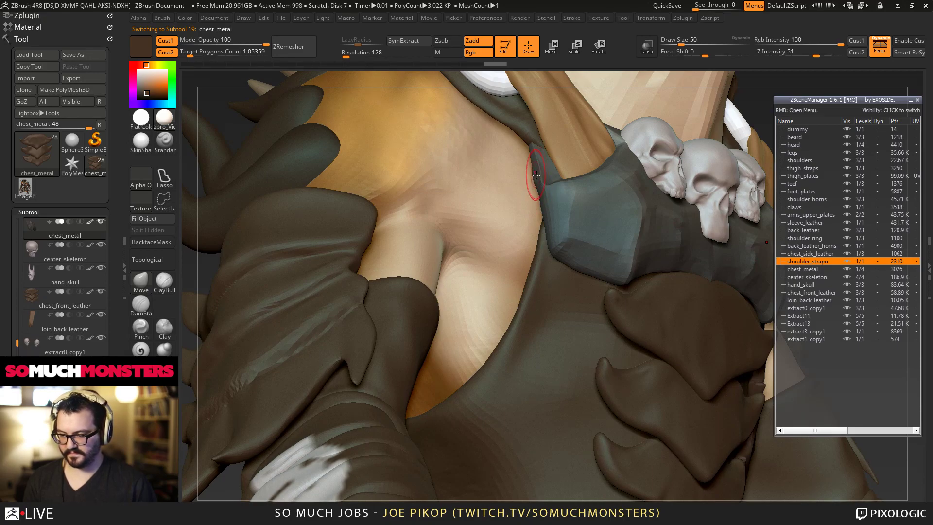
Step: Flatten rough facets into the chest_metal plate below the skulls with a subtractive brush at intensity 43
ctrl+right_drag(499, 142, 508, 170)
click(141, 372)
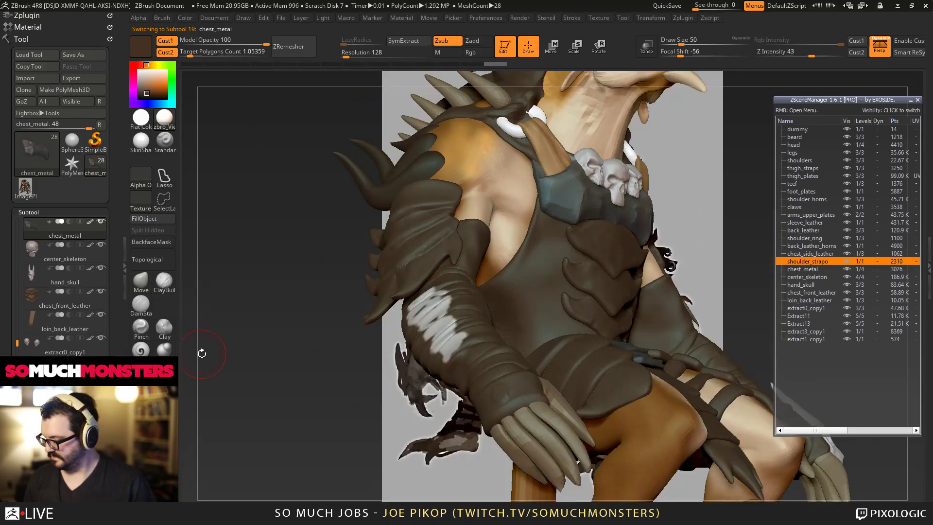
mouse_move(538, 210)
ctrl+right_down()
mouse_move(519, 248)
mouse_move(567, 227)
ctrl+right_up()
key(bracketright)
key(bracketright)
key(bracketright)
key(bracketright)
drag(593, 303, 582, 229)
mouse_move(587, 296)
mouse_down()
mouse_move(578, 238)
mouse_move(574, 306)
mouse_up()
drag(585, 337, 605, 351)
Step: Raise chest_metal one subdivision level and plane the facets on its side section at brush size 90
mouse_move(590, 311)
ctrl+right_down()
mouse_move(558, 228)
mouse_move(503, 226)
mouse_move(494, 236)
ctrl+right_up()
right_drag(559, 297, 547, 288)
key(d)
mouse_move(531, 257)
right_down()
mouse_move(547, 252)
mouse_move(541, 271)
right_up()
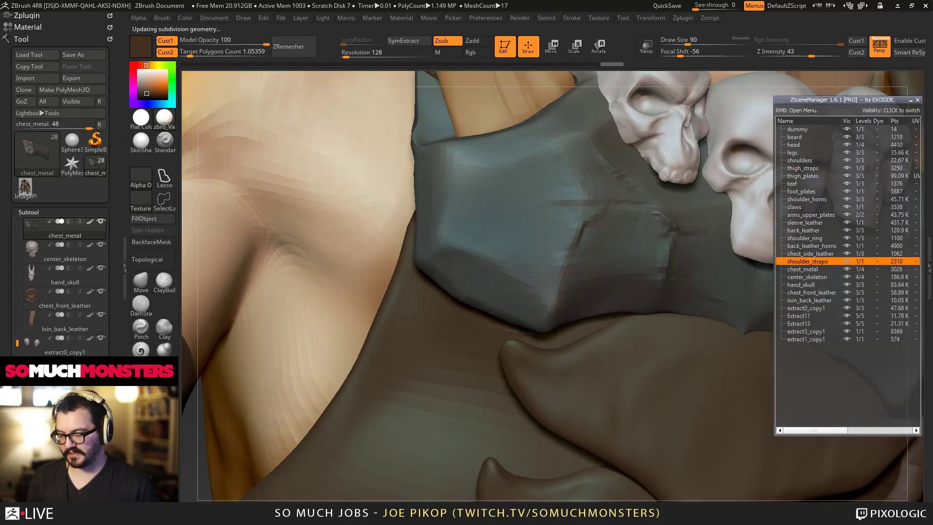
mouse_move(535, 260)
mouse_down()
mouse_move(559, 231)
mouse_move(548, 211)
mouse_up()
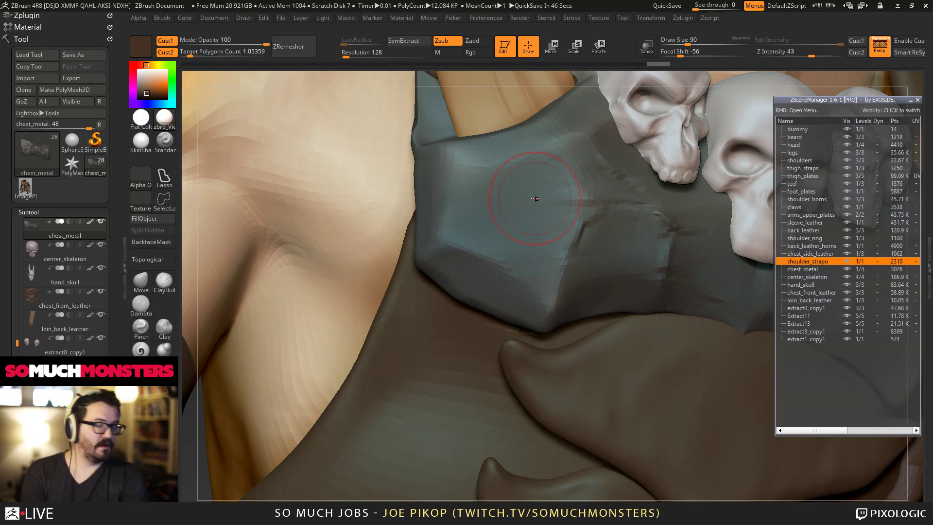
mouse_move(534, 198)
right_down()
mouse_move(443, 200)
mouse_move(425, 185)
mouse_move(456, 195)
mouse_move(474, 179)
right_up()
drag(457, 146, 544, 160)
Step: Carve worn planes into the chest_metal surface between its side corner and the center skull with the subtractive brush
mouse_move(546, 176)
alt+right_down()
mouse_move(539, 287)
mouse_move(551, 281)
mouse_move(506, 244)
alt+right_up()
ctrl+right_drag(563, 328, 541, 254)
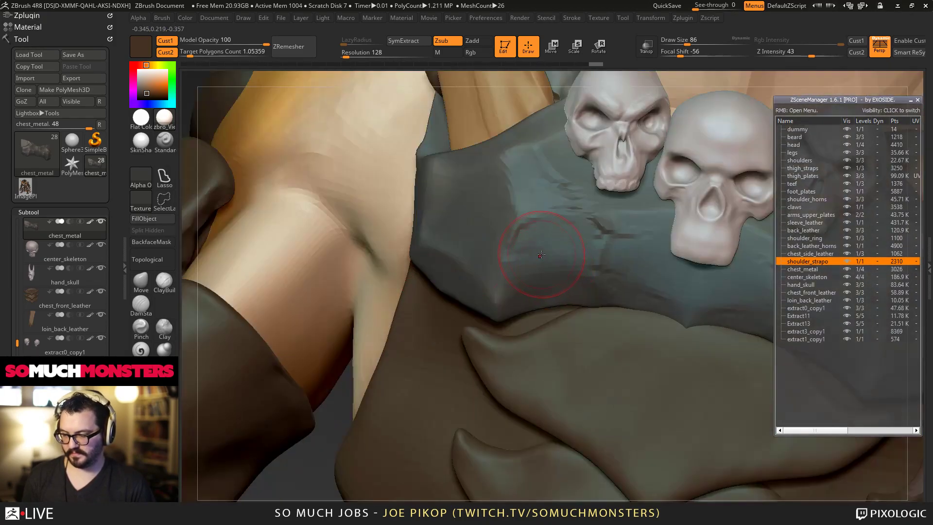
mouse_move(578, 250)
mouse_down()
mouse_move(502, 275)
mouse_move(527, 281)
mouse_up()
alt+right_drag(588, 271, 534, 282)
drag(585, 262, 544, 264)
key(f)
Step: Select the head subtool, raise it one subdivision level, and smooth the creature's face
mouse_move(518, 248)
right_down()
mouse_move(455, 242)
mouse_move(485, 277)
mouse_move(466, 287)
mouse_move(473, 306)
mouse_move(497, 326)
right_up()
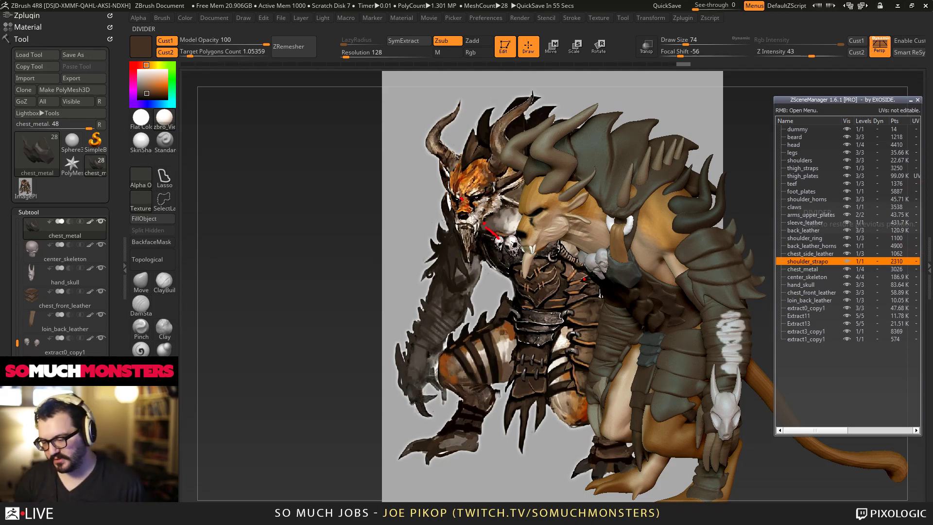
drag(444, 302, 534, 294)
alt+click(554, 228)
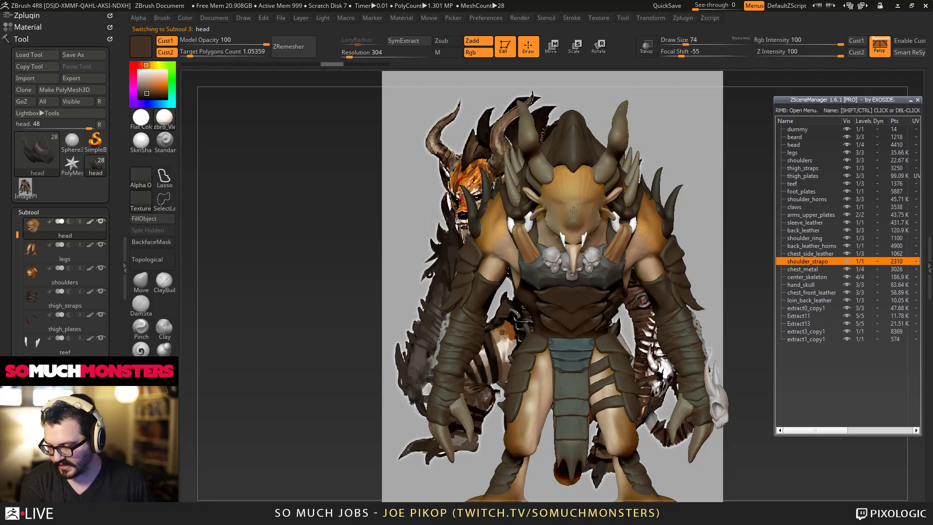
right_drag(558, 218, 533, 213)
shift+drag(563, 220, 575, 210)
key(ctrl+z)
shift+click(474, 53)
mouse_move(552, 226)
right_down()
mouse_move(538, 227)
mouse_move(547, 225)
right_up()
key(d)
shift+drag(591, 212, 596, 198)
mouse_move(549, 219)
right_down()
mouse_move(564, 217)
mouse_move(554, 218)
right_up()
alt+drag(590, 213, 596, 202)
key(ctrl+z)
Step: Reshape the head's muzzle and brow with the Move brush at size 74
click(141, 281)
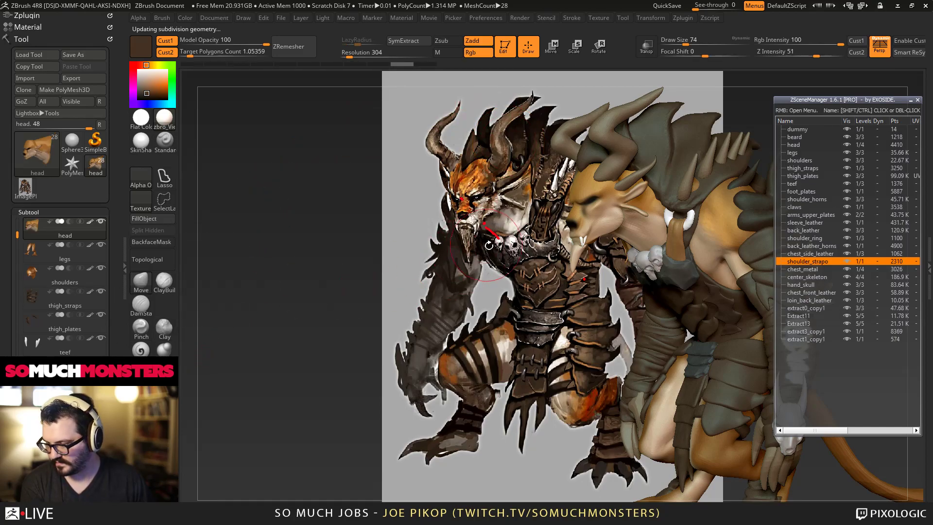
drag(568, 224, 595, 233)
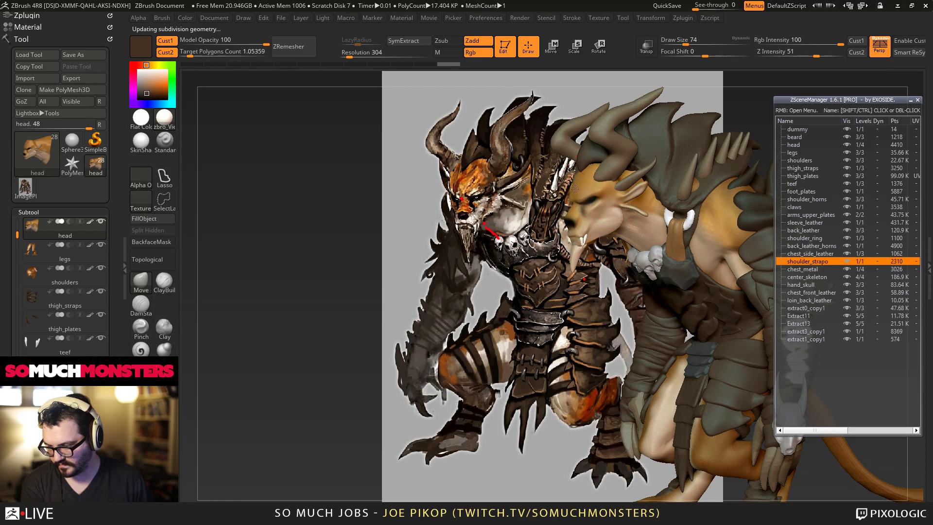
drag(574, 186, 579, 174)
mouse_move(525, 195)
mouse_down()
mouse_move(602, 214)
mouse_move(557, 223)
mouse_move(565, 240)
mouse_move(554, 232)
mouse_up()
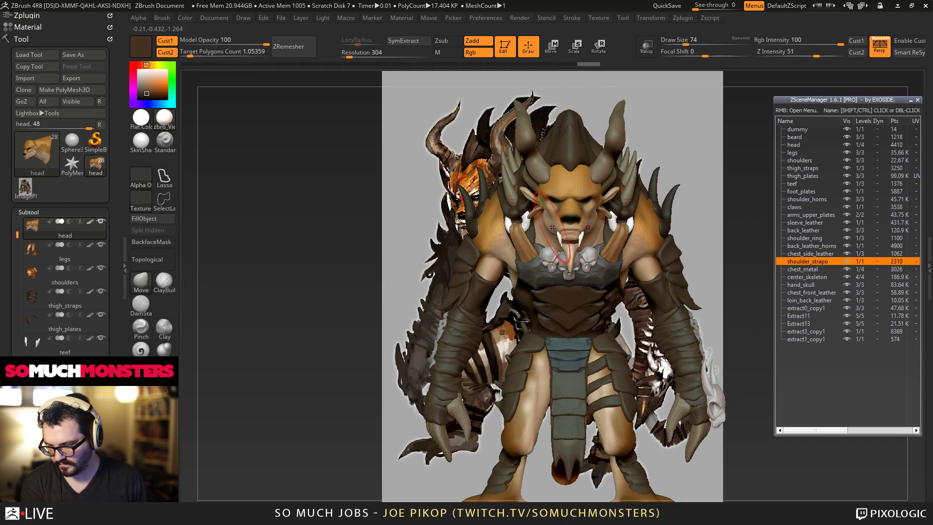
drag(563, 189, 567, 186)
mouse_move(573, 187)
right_down()
mouse_move(525, 187)
mouse_move(555, 253)
right_up()
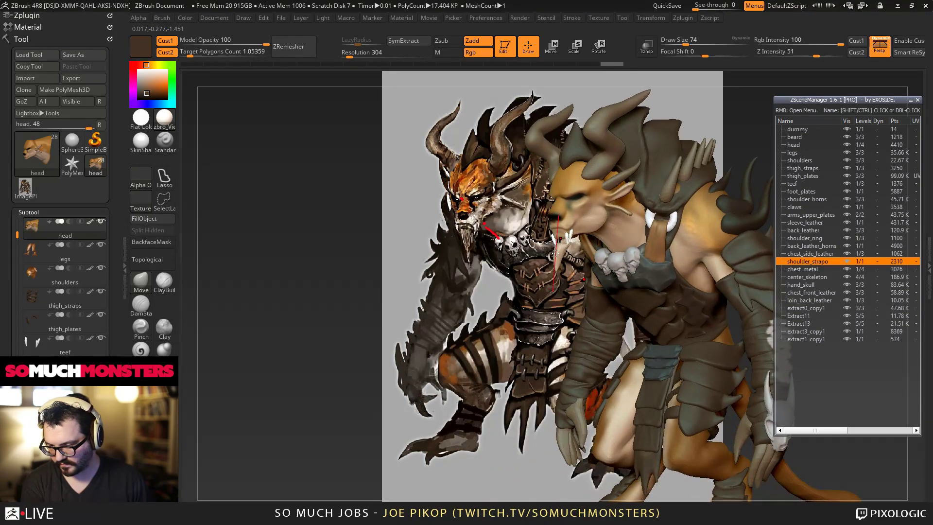
Step: Examine the beard, teef and head subtools, and set the full creature beside the concept art for comparison
alt+click(561, 246)
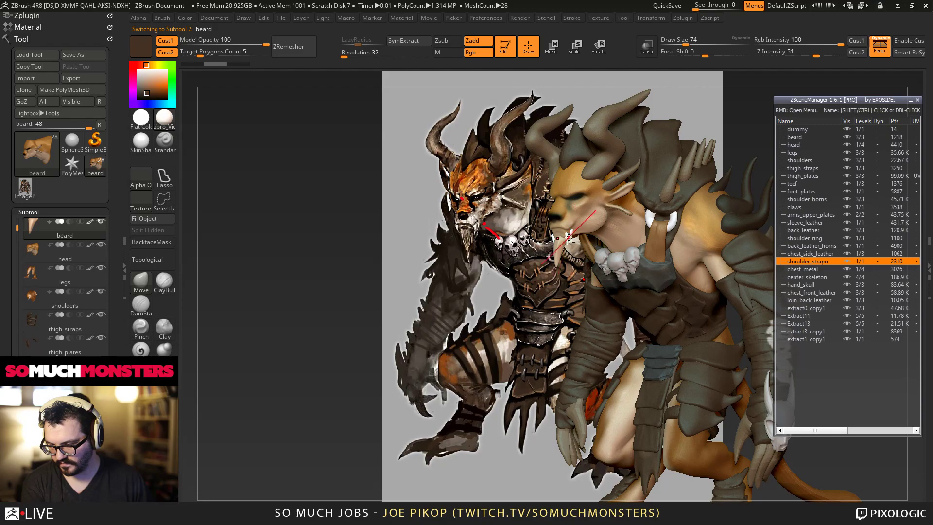
alt+click(571, 235)
right_drag(569, 230, 588, 271)
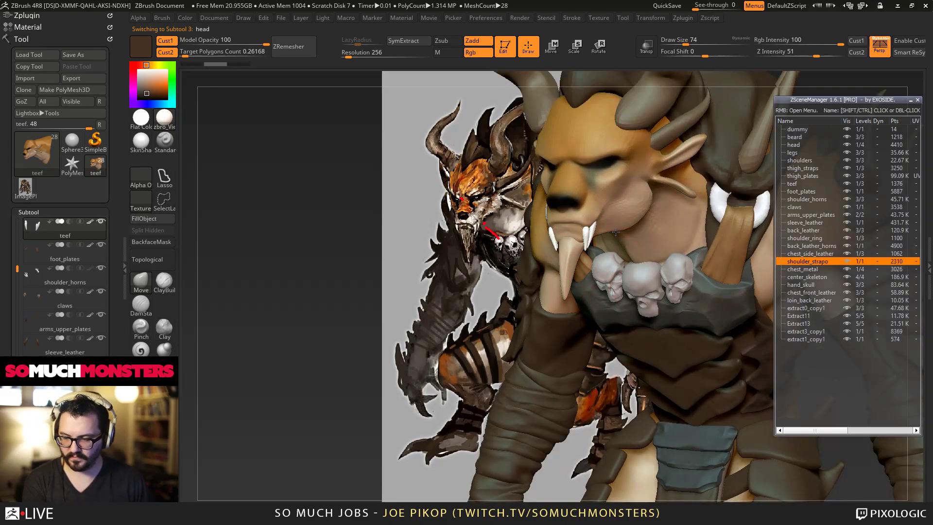
alt+click(589, 229)
key(f)
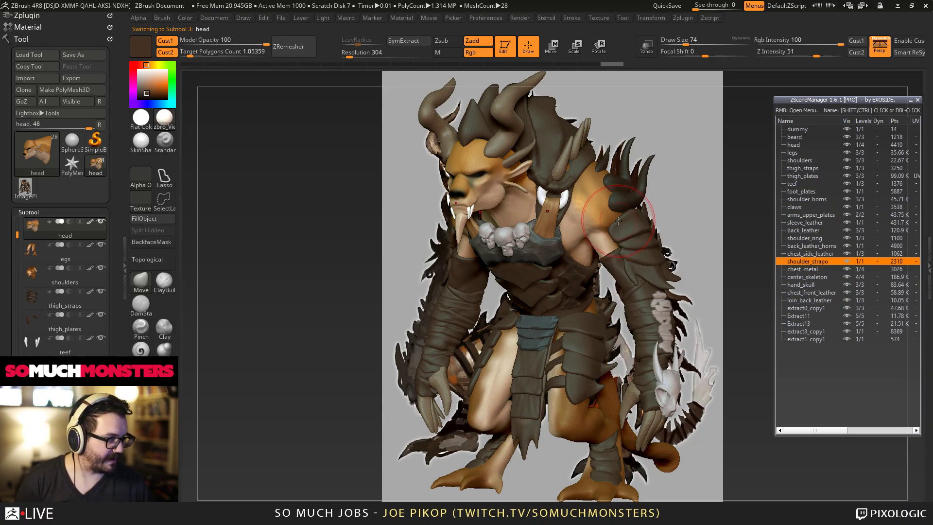
ctrl+right_drag(626, 212, 433, 219)
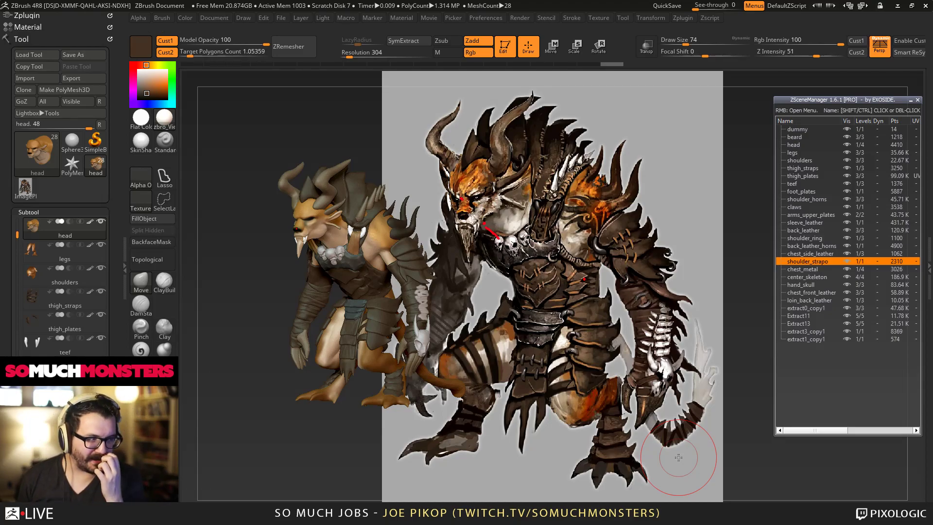
Step: Select the sleeve_leather subtool and hide all other subtools
right_drag(389, 301, 464, 281)
alt+click(465, 281)
mouse_move(465, 279)
mouse_down()
mouse_move(455, 268)
mouse_move(467, 257)
mouse_up()
right_drag(466, 284, 440, 297)
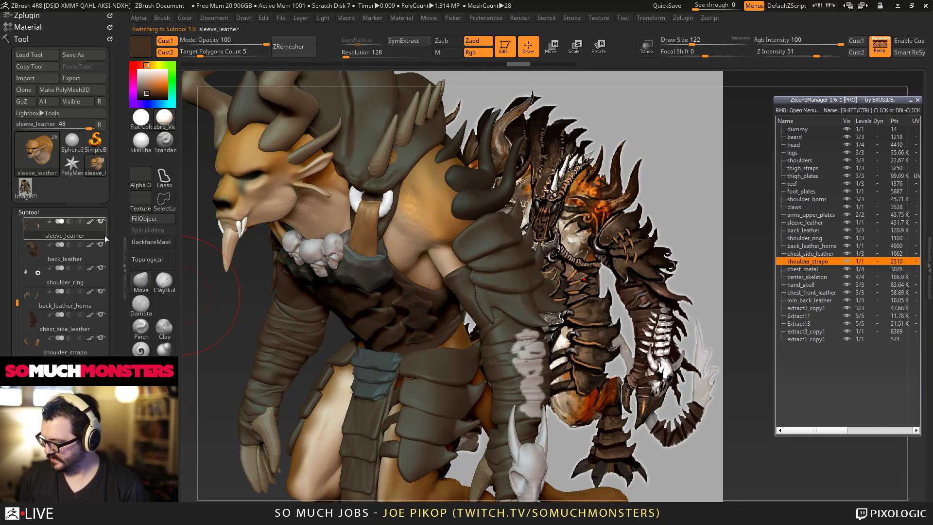
alt+click(100, 221)
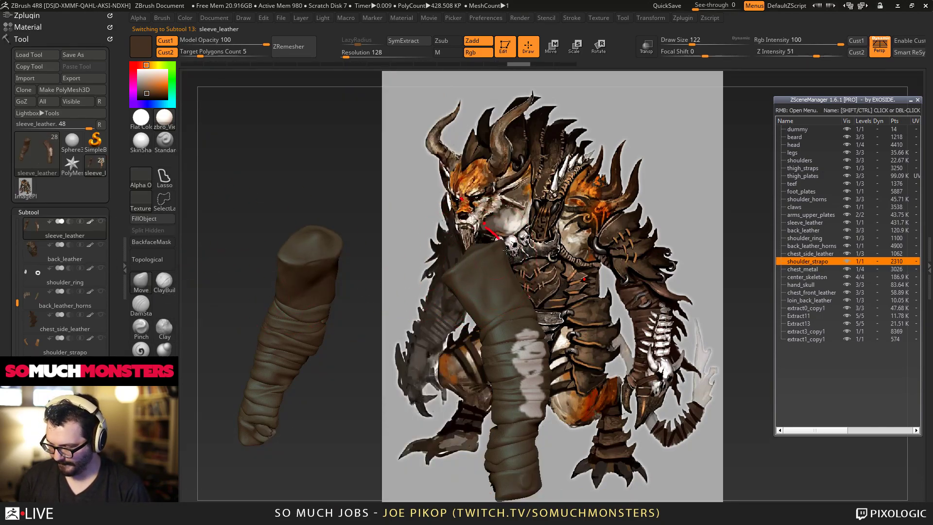
Step: Reshape the upper end of the sleeve_leather with the Move brush at sizes from 118 to 150
right_drag(503, 250, 481, 252)
drag(451, 256, 457, 263)
mouse_move(558, 241)
right_down()
mouse_move(499, 251)
mouse_move(585, 258)
mouse_move(581, 282)
mouse_move(594, 260)
mouse_move(586, 291)
right_up()
key(bracketright)
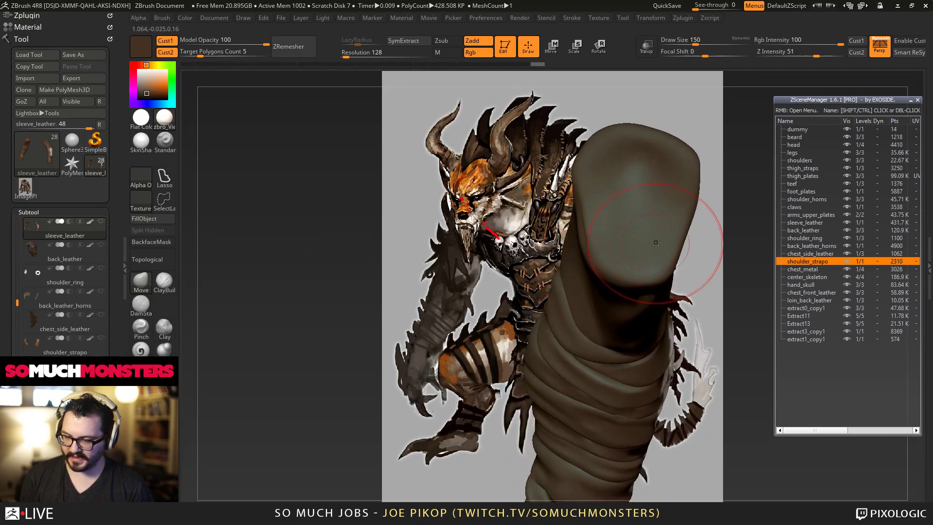
mouse_move(707, 229)
right_down()
mouse_move(646, 251)
mouse_move(622, 252)
mouse_move(605, 230)
mouse_move(628, 257)
right_up()
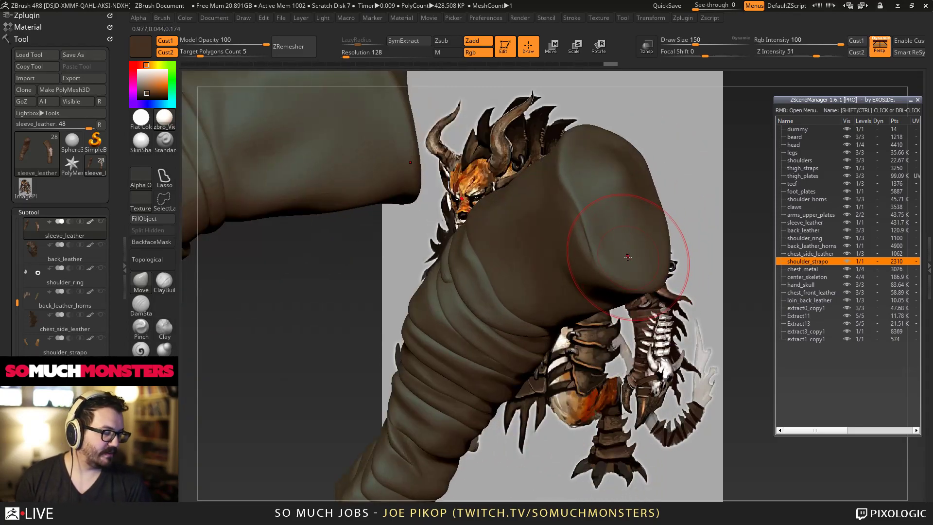
right_drag(670, 202, 587, 224)
key(bracketleft)
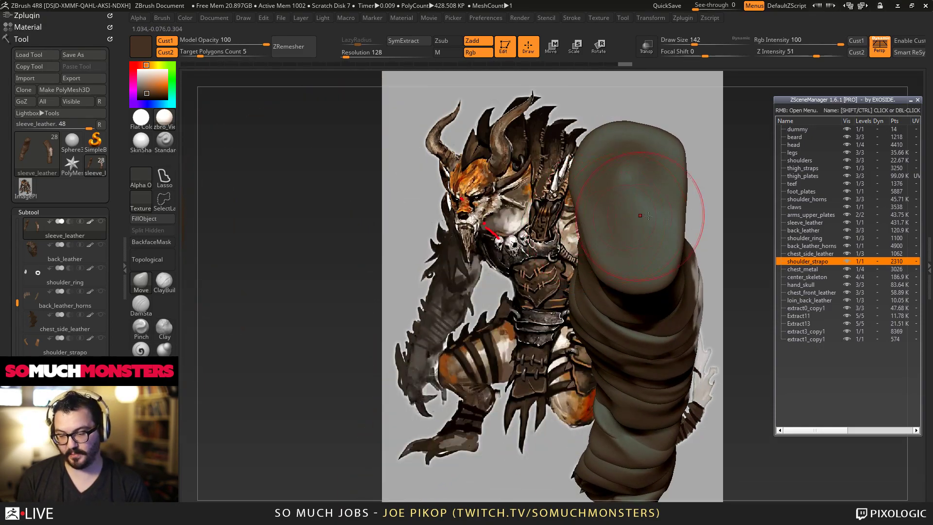
key(bracketleft)
key(bracketleft)
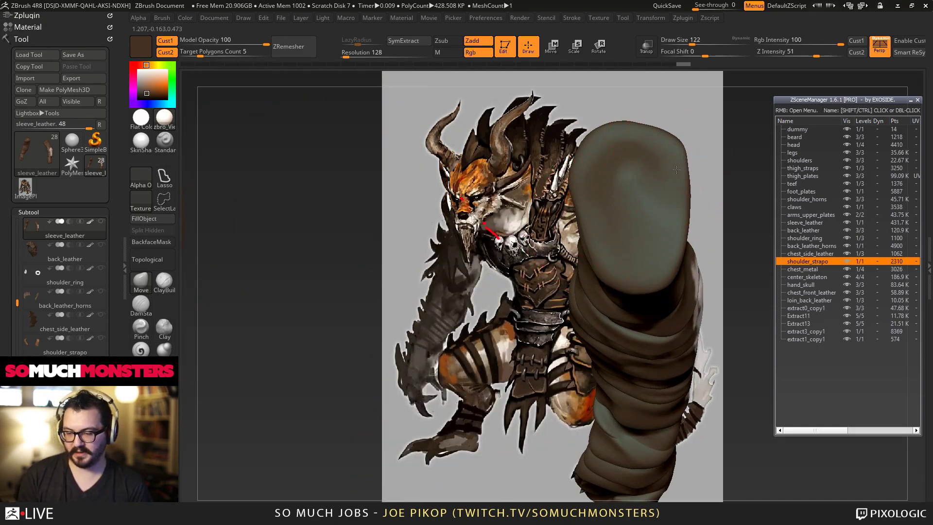
mouse_move(671, 136)
right_down()
mouse_move(600, 196)
mouse_move(283, 181)
right_up()
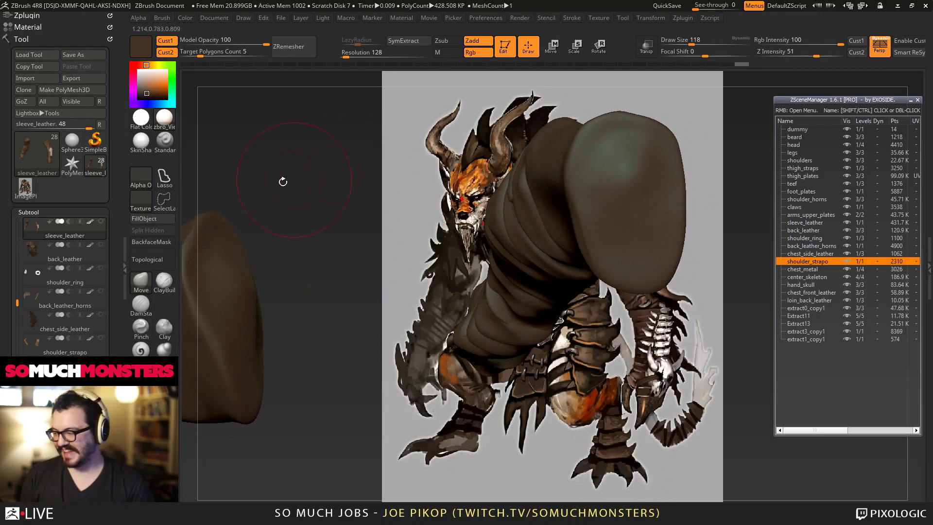
Step: Carve a hollow into the sleeve's upper end with the ClayBuildup brush, reducing the brush size to 86
click(166, 284)
right_drag(486, 194, 605, 176)
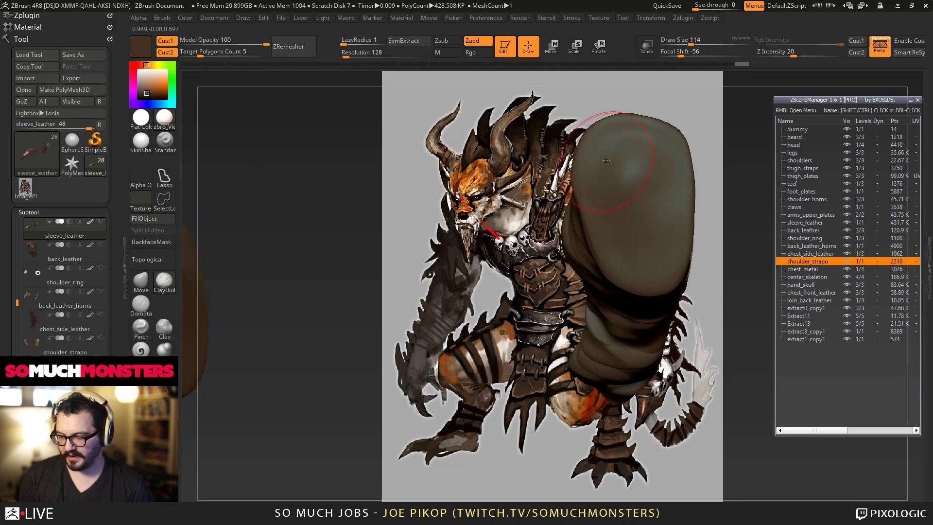
mouse_move(645, 182)
mouse_down()
mouse_move(617, 161)
mouse_move(637, 165)
mouse_move(651, 154)
mouse_up()
mouse_move(633, 173)
right_down()
mouse_move(639, 139)
mouse_move(649, 197)
right_up()
drag(649, 196, 655, 219)
right_drag(641, 222, 626, 211)
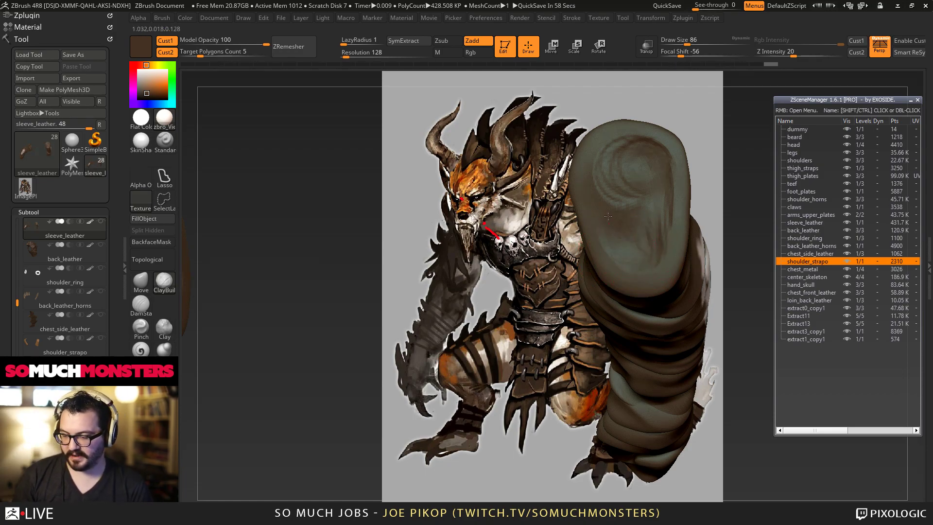
Step: Extend the hollow toward the sleeve opening's rim with ClayBuildup and smooth its interior
mouse_move(629, 185)
right_down()
mouse_move(637, 159)
mouse_move(627, 155)
mouse_move(617, 166)
mouse_move(642, 210)
right_up()
mouse_move(648, 189)
mouse_down()
mouse_move(616, 221)
mouse_move(609, 238)
mouse_move(621, 253)
mouse_up()
right_drag(613, 233, 639, 232)
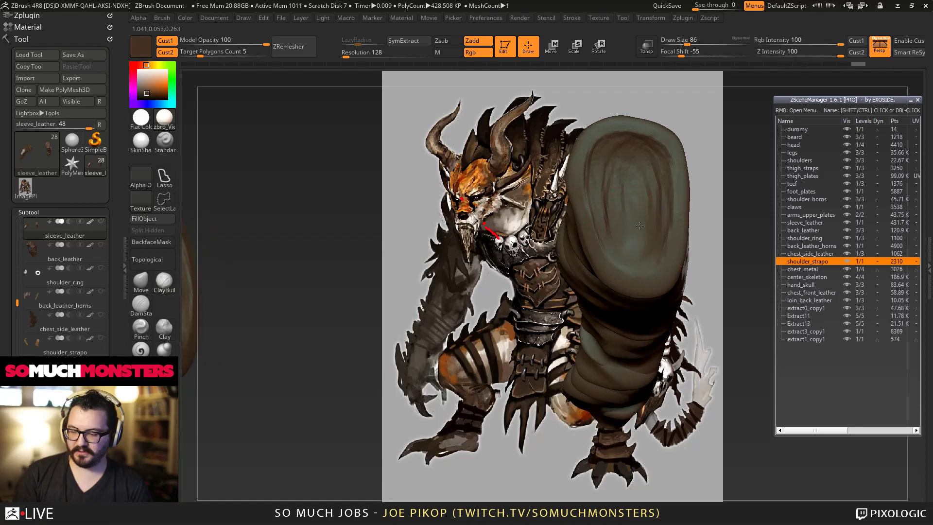
shift+drag(632, 216, 626, 229)
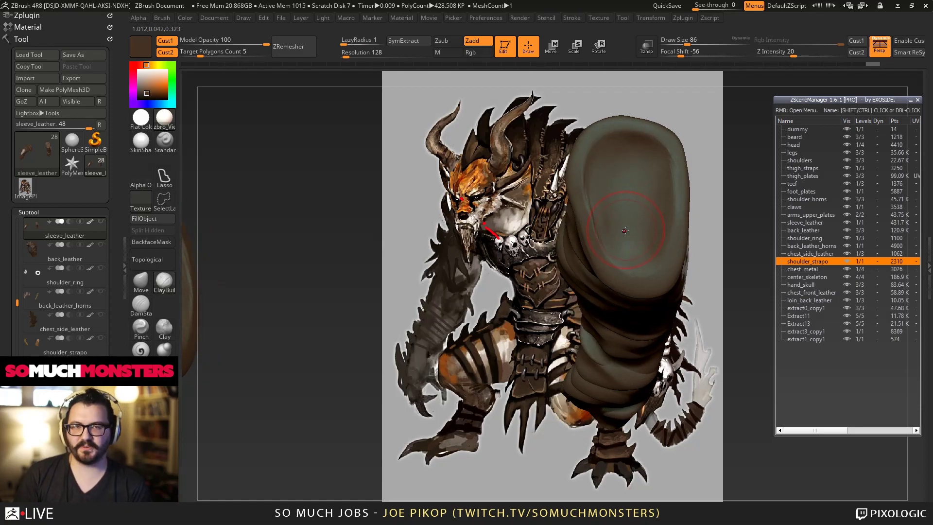
mouse_move(644, 223)
right_down()
mouse_move(613, 218)
mouse_move(649, 216)
right_up()
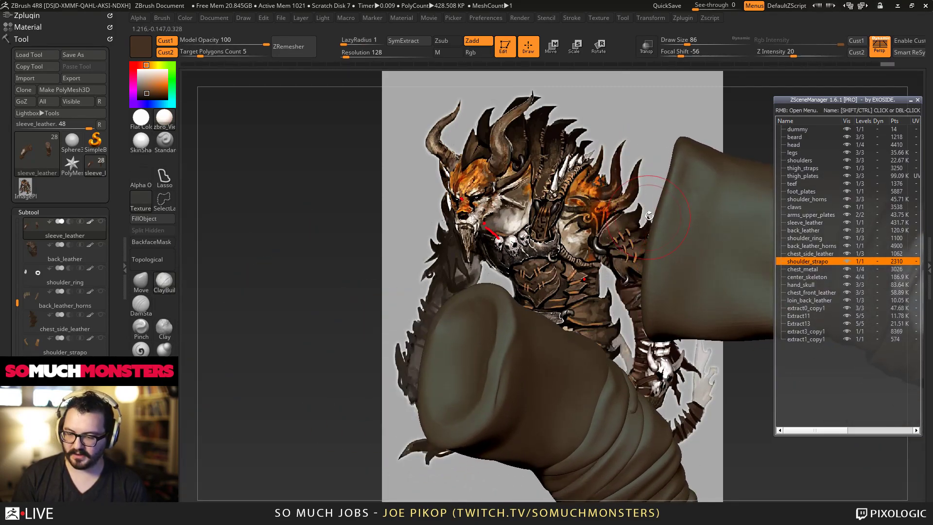
Step: Adjust the sleeve_leather's upper rim and outer surface with the Move brush at sizes up to 170
click(140, 282)
key(])
key(])
drag(666, 182, 659, 180)
key(])
key([)
key([)
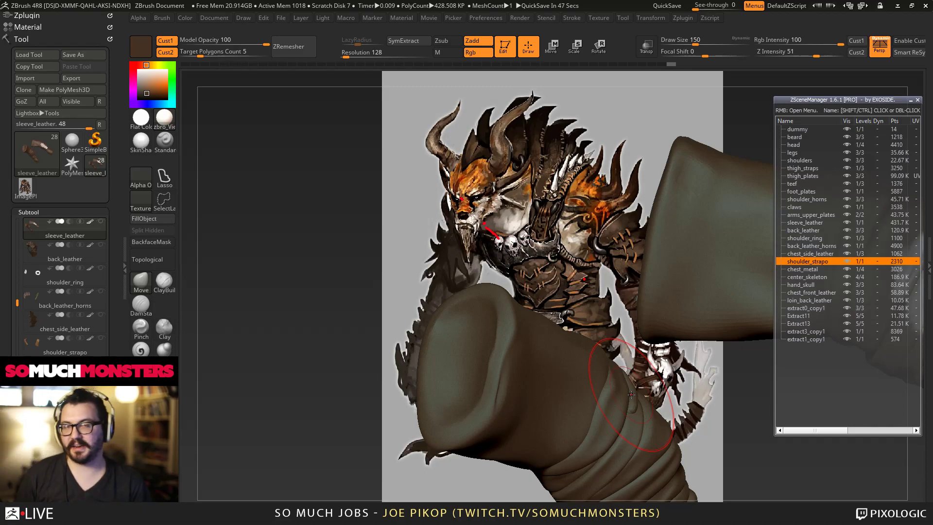
mouse_move(631, 395)
mouse_down()
mouse_move(673, 145)
mouse_move(648, 214)
mouse_move(520, 227)
mouse_move(488, 255)
mouse_up()
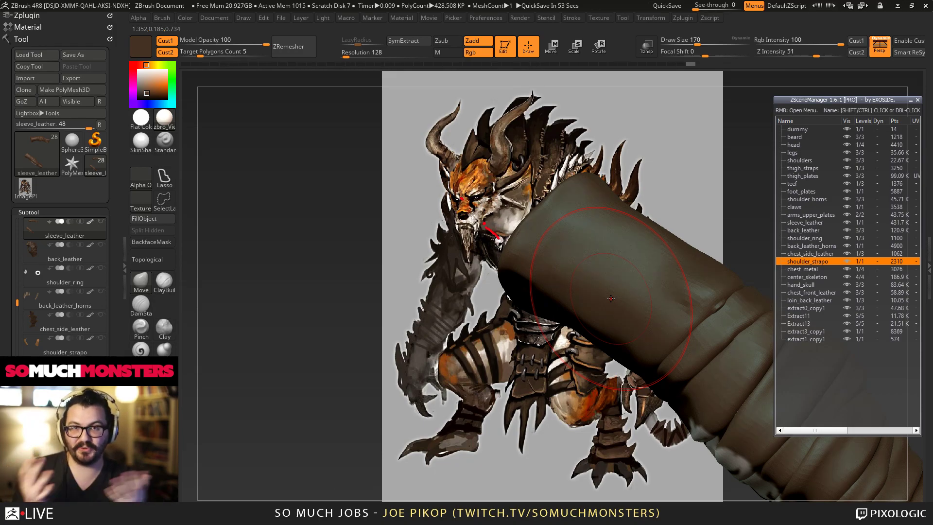
mouse_move(637, 234)
right_down()
mouse_move(667, 206)
mouse_move(633, 233)
mouse_move(677, 254)
mouse_move(665, 263)
mouse_move(648, 230)
mouse_move(658, 239)
right_up()
key(ctrl+shift+z)
key(bracketleft)
ctrl+right_drag(654, 238, 674, 240)
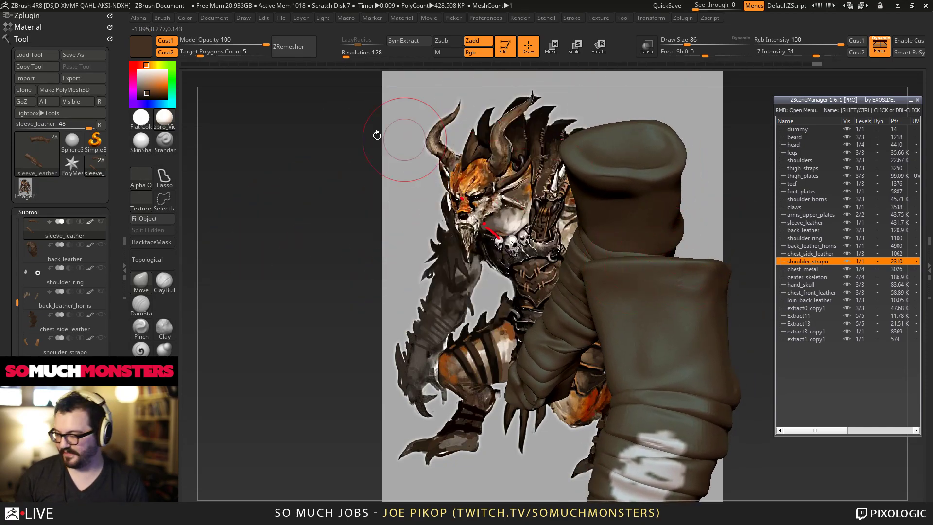
Step: Show all subtools again and frame the sleeve beside the armpit and chest armour
click(100, 221)
mouse_move(559, 253)
right_down()
mouse_move(666, 221)
mouse_move(682, 224)
mouse_move(685, 243)
right_up()
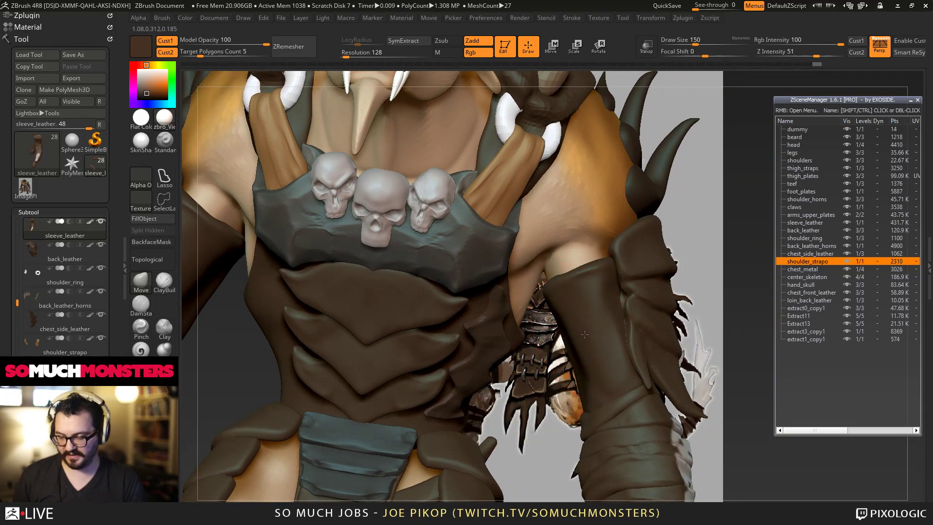
right_drag(581, 332, 567, 308)
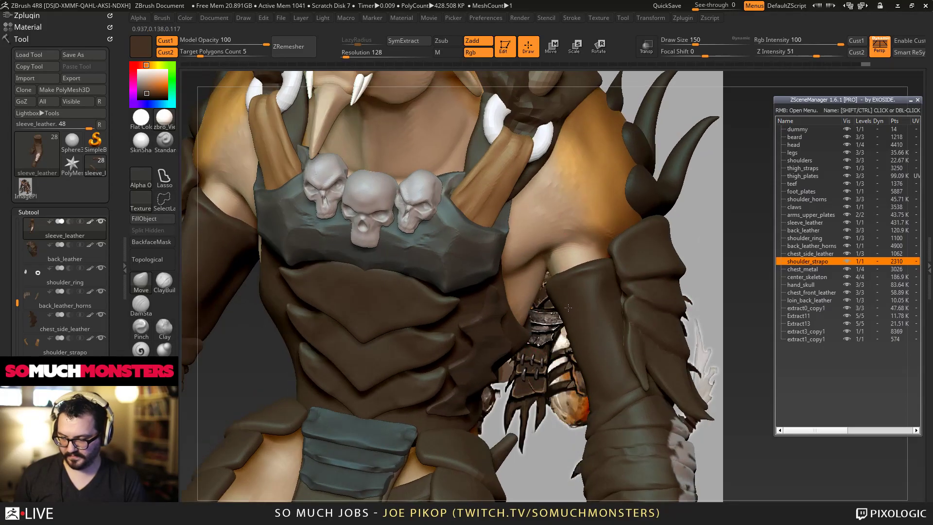
Step: Nudge the upper rim and outer surface of the sleeve_leather with the Move brush, reducing the brush size to 142 and 106
ctrl+right_drag(476, 237, 583, 257)
drag(577, 253, 574, 256)
right_drag(575, 255, 607, 291)
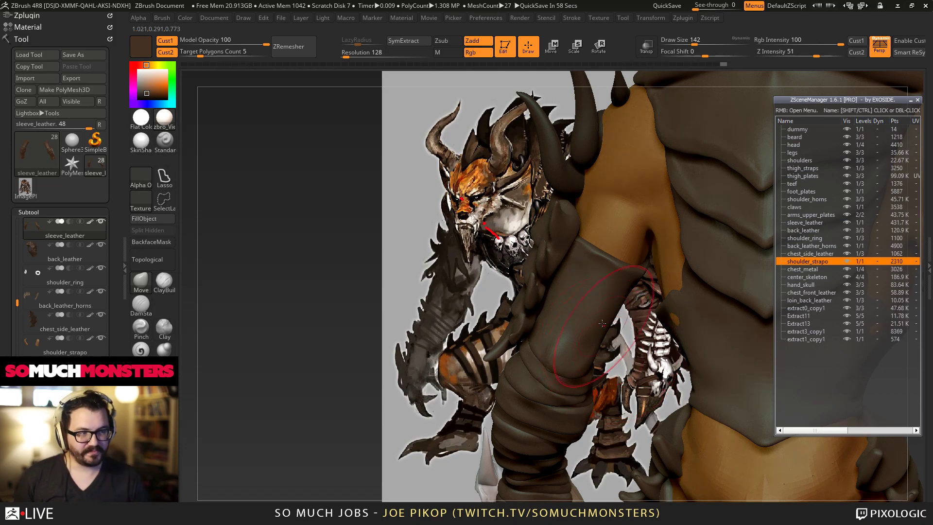
right_drag(611, 352, 634, 268)
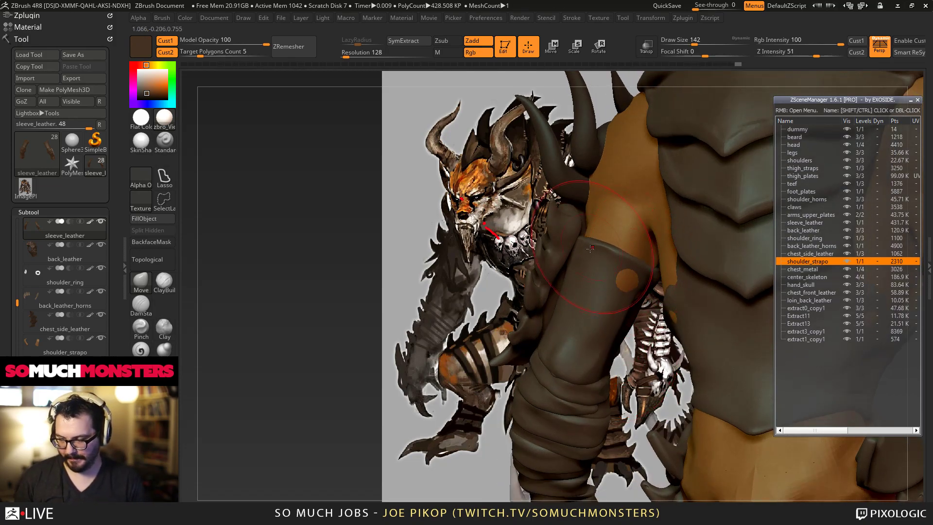
right_drag(610, 286, 579, 250)
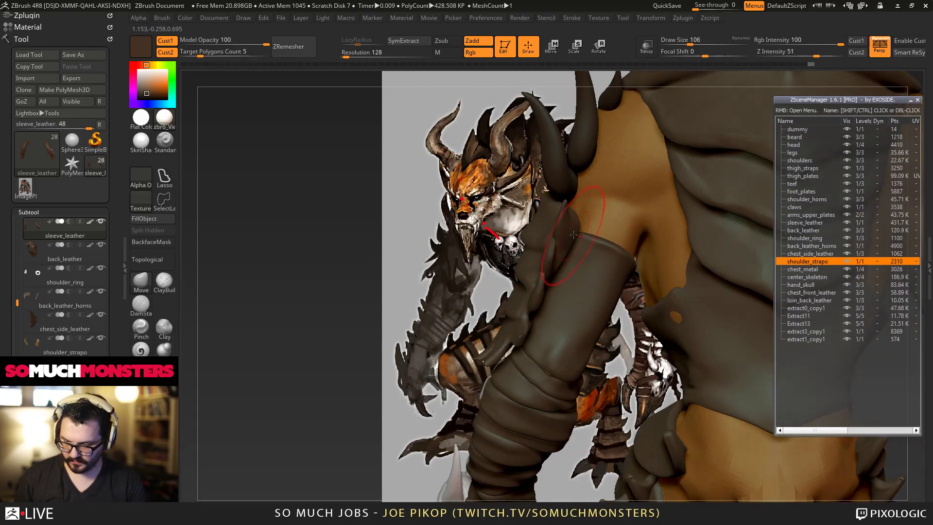
mouse_move(578, 229)
right_down()
mouse_move(602, 243)
mouse_move(587, 252)
right_up()
right_drag(610, 294, 695, 298)
mouse_move(599, 240)
right_down()
mouse_move(577, 306)
mouse_move(576, 295)
mouse_move(592, 334)
mouse_move(566, 83)
mouse_move(547, 124)
mouse_move(451, 197)
right_up()
Step: Make back_leather the active subtool and frame the whole figure beside the concept art
alt+click(565, 83)
right_drag(539, 218, 443, 260)
mouse_move(730, 304)
right_down()
mouse_move(617, 299)
mouse_move(743, 316)
right_up()
mouse_move(588, 359)
ctrl+right_down()
mouse_move(568, 283)
mouse_move(695, 269)
mouse_move(687, 279)
mouse_move(712, 242)
mouse_move(679, 248)
ctrl+right_up()
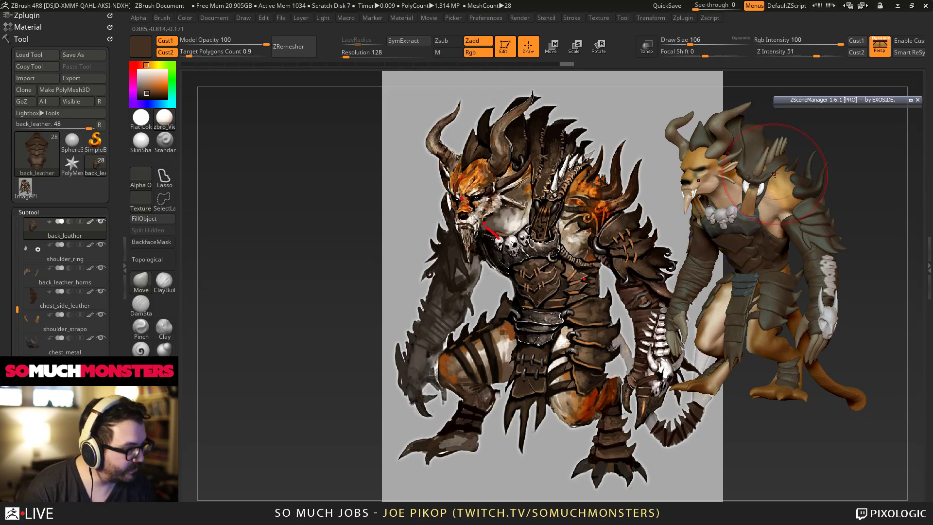
Step: Load the earlier sculpt version Charr03.ZTL from the Charr folder
click(53, 59)
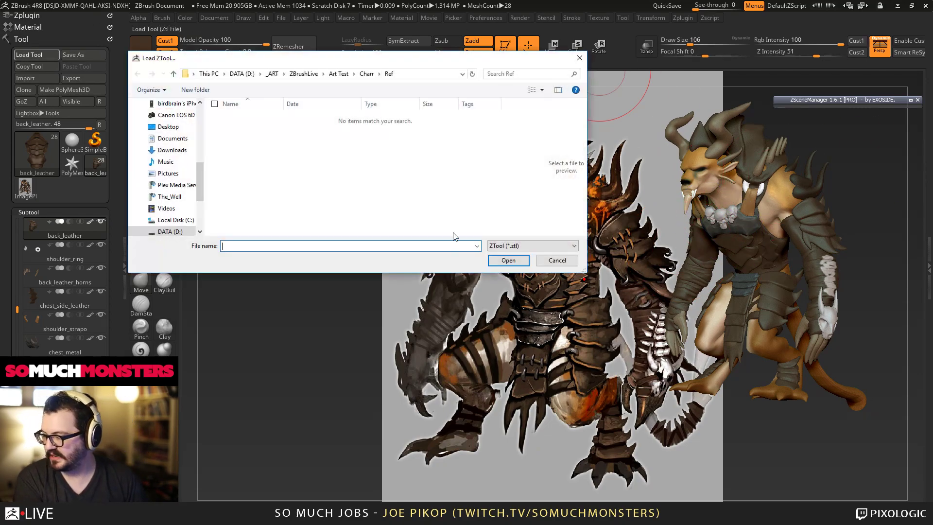
click(366, 73)
click(283, 189)
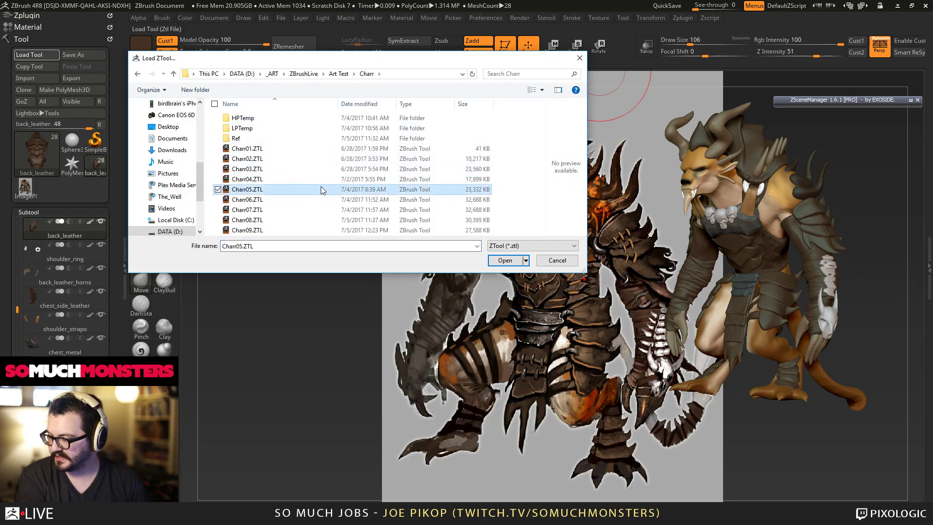
click(367, 169)
key(Return)
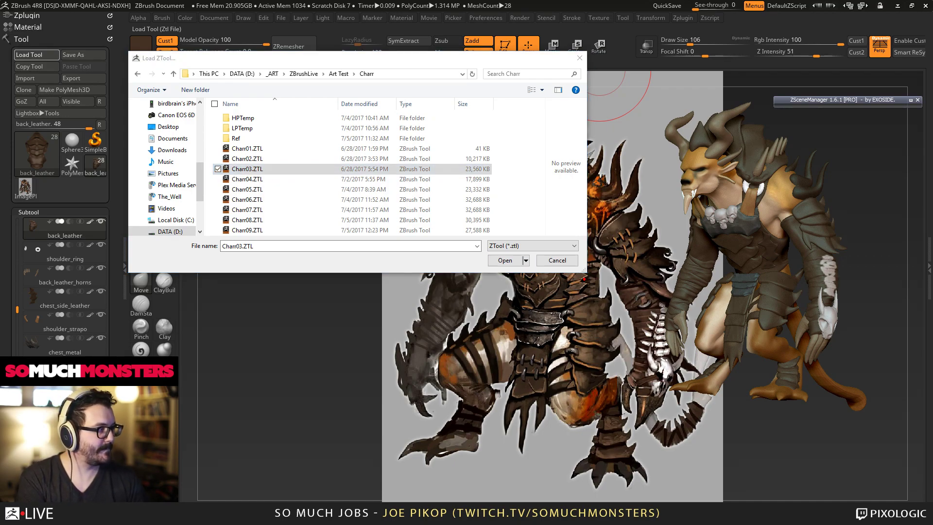
click(259, 180)
double_click(261, 169)
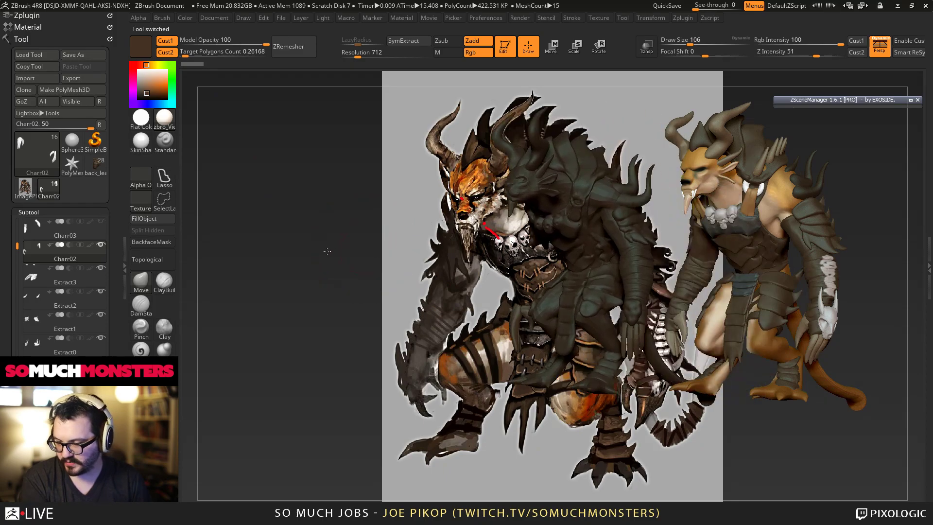
Step: Lighten the current colour to a pale beige and turn the loaded blockout to a three-quarter view
mouse_move(247, 256)
mouse_down()
mouse_move(310, 266)
mouse_move(259, 281)
mouse_move(286, 277)
mouse_up()
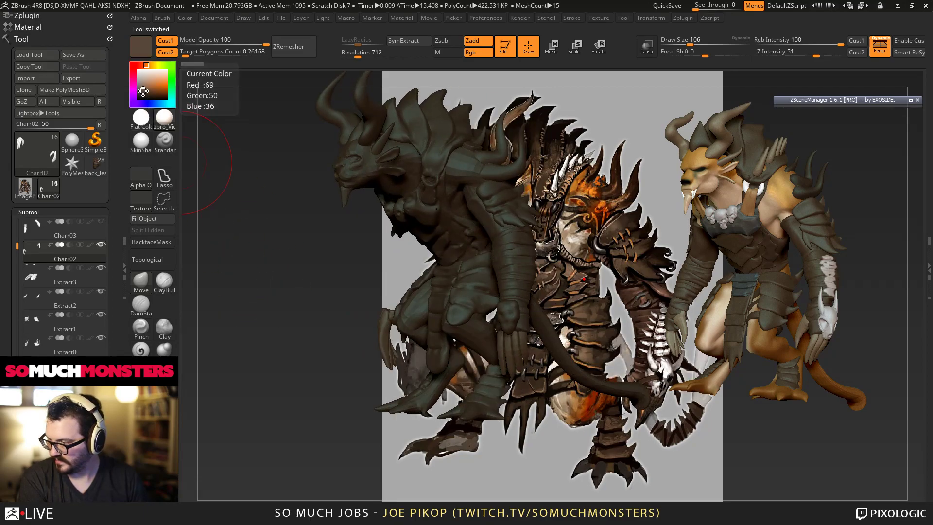
drag(143, 88, 143, 81)
mouse_move(200, 123)
mouse_down()
mouse_move(254, 166)
mouse_move(245, 165)
mouse_move(329, 200)
mouse_move(351, 190)
mouse_up()
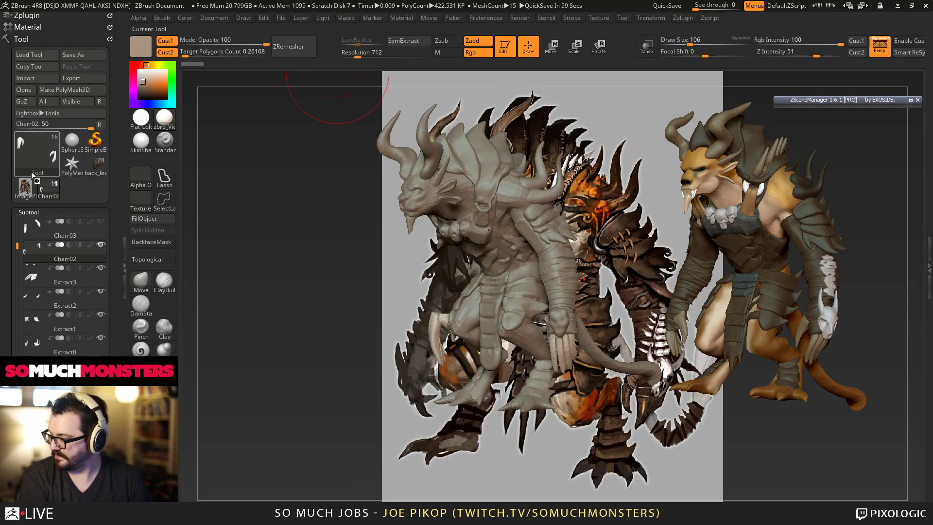
Step: Compare the detailed back_leather sculpt with the earlier blockout by alternating between the two tools, ending on the detailed one
click(101, 167)
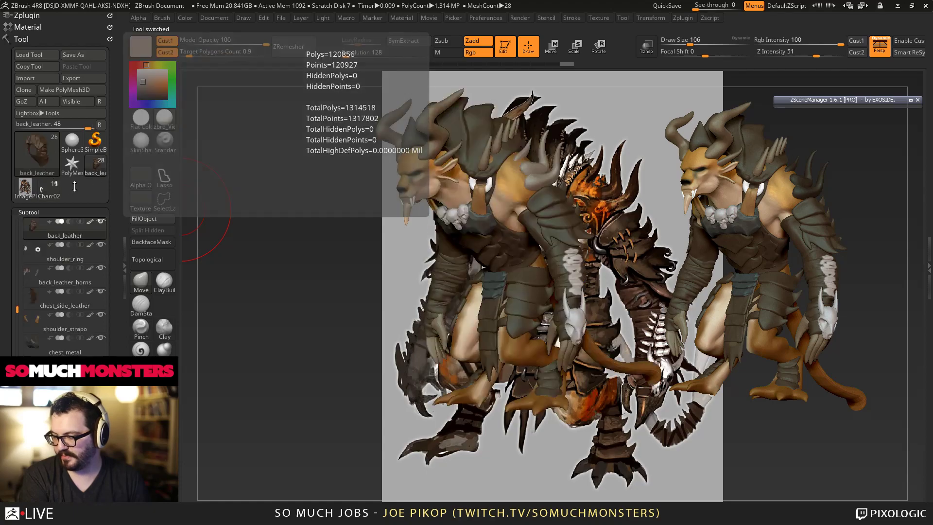
click(97, 175)
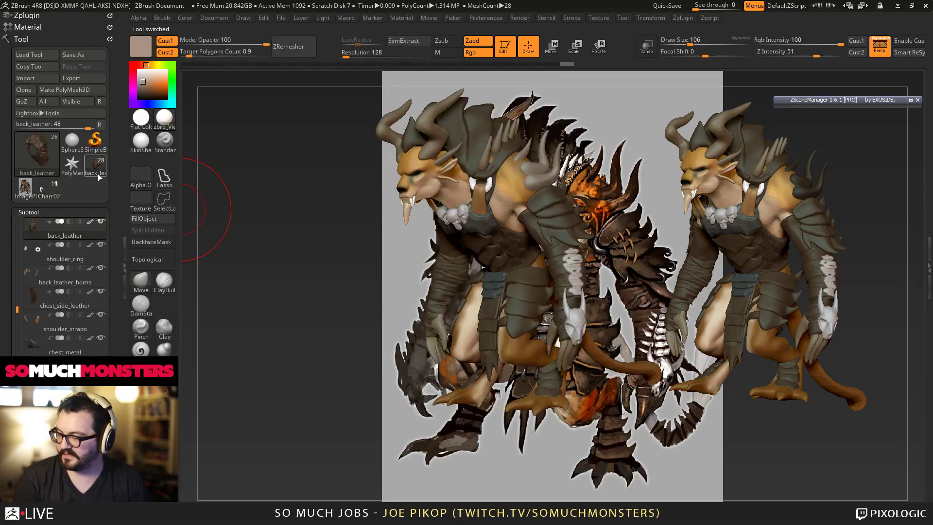
mouse_move(98, 177)
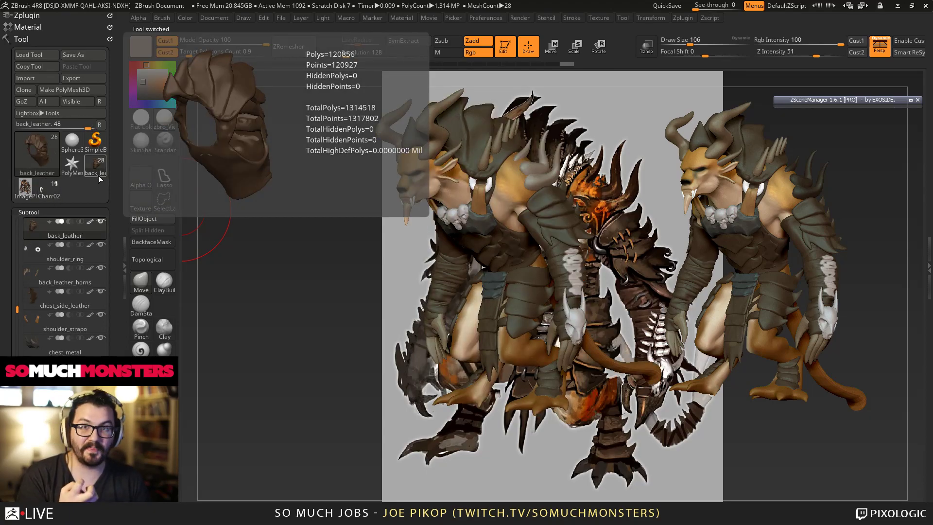
click(49, 189)
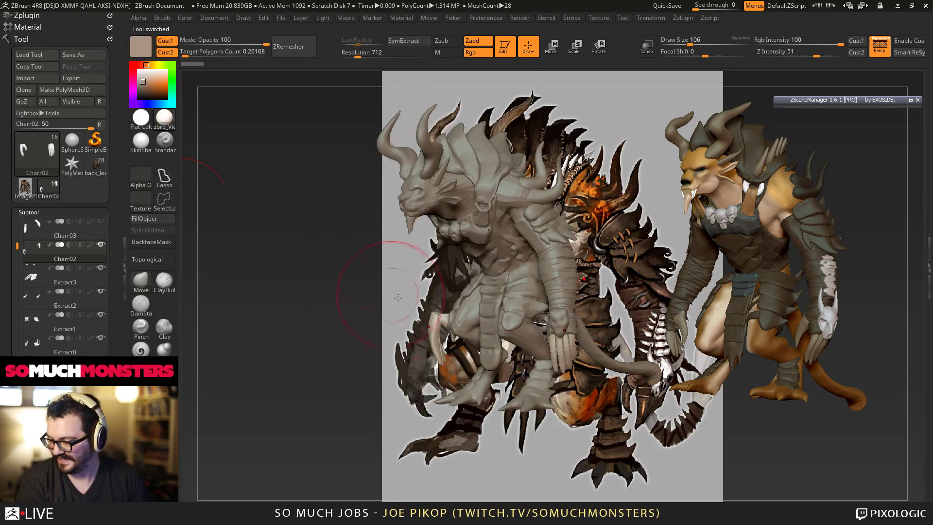
alt+click(507, 287)
right_drag(504, 285, 549, 286)
alt+click(499, 307)
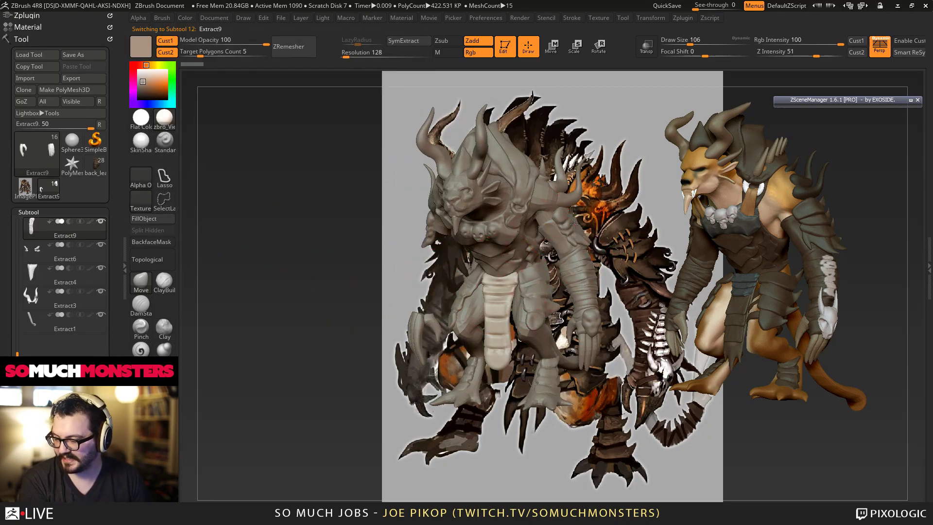
alt+click(563, 236)
click(96, 166)
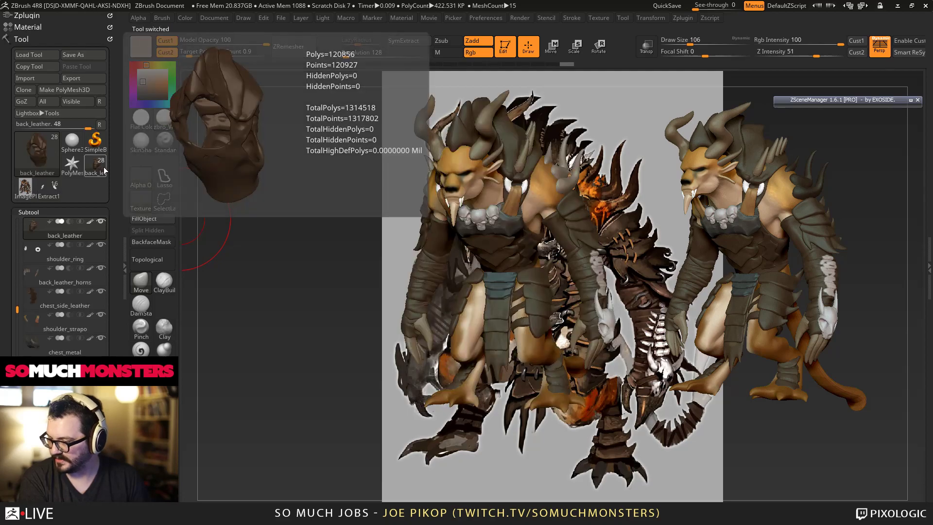
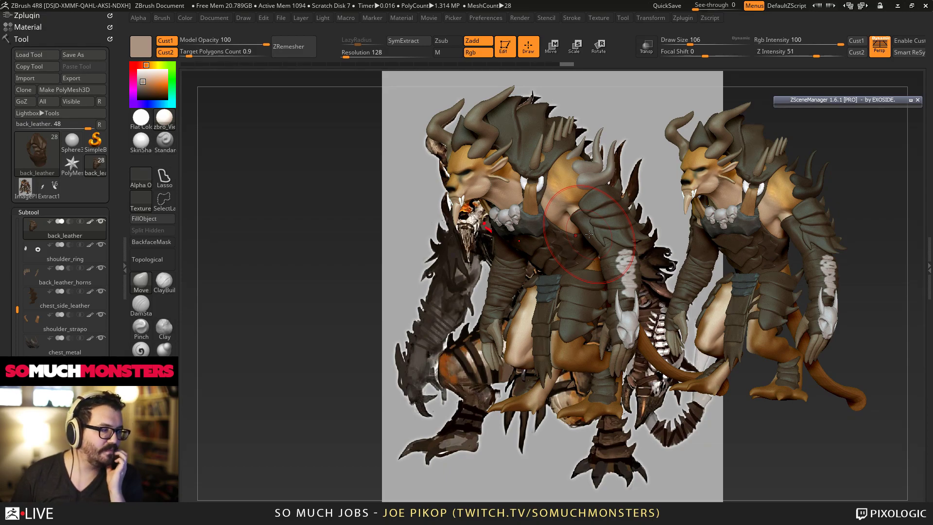
Step: Select the sleeve_leather subtool and reshape its upper rim near the armpit with the Move brush
mouse_move(588, 234)
right_down()
mouse_move(632, 247)
mouse_move(610, 272)
mouse_move(625, 347)
mouse_move(606, 240)
right_up()
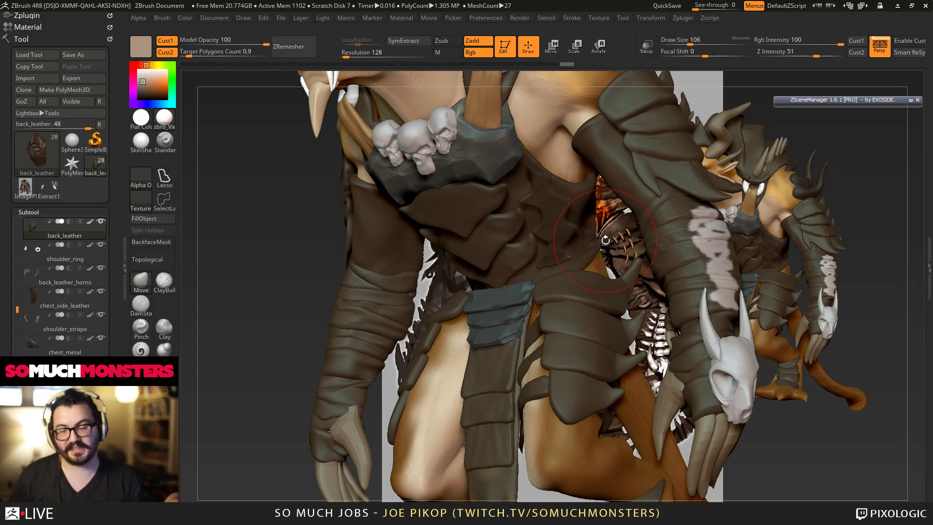
drag(495, 240, 590, 233)
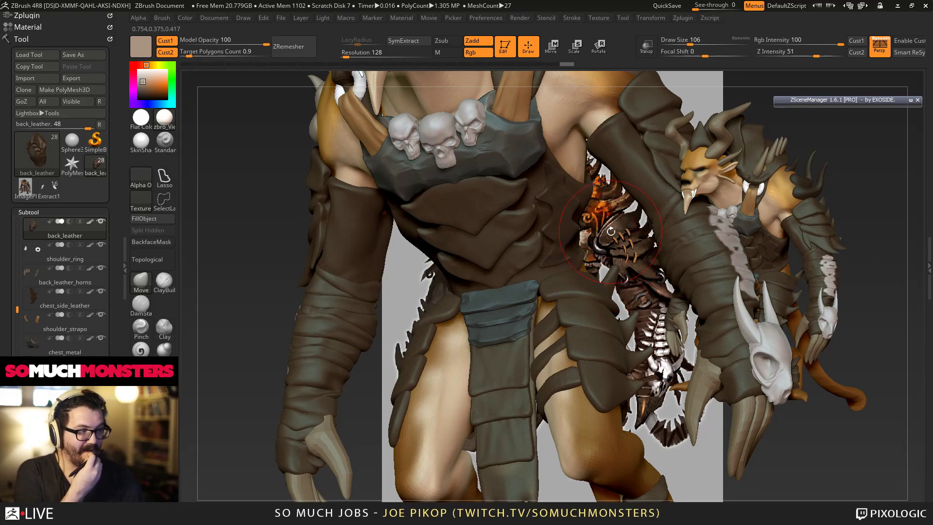
drag(611, 232, 639, 227)
mouse_move(631, 163)
alt+mouse_down()
mouse_move(584, 278)
mouse_move(595, 291)
mouse_move(476, 315)
mouse_move(350, 272)
mouse_move(384, 316)
mouse_move(414, 296)
mouse_move(396, 294)
alt+mouse_up()
alt+click(414, 230)
drag(407, 231, 395, 212)
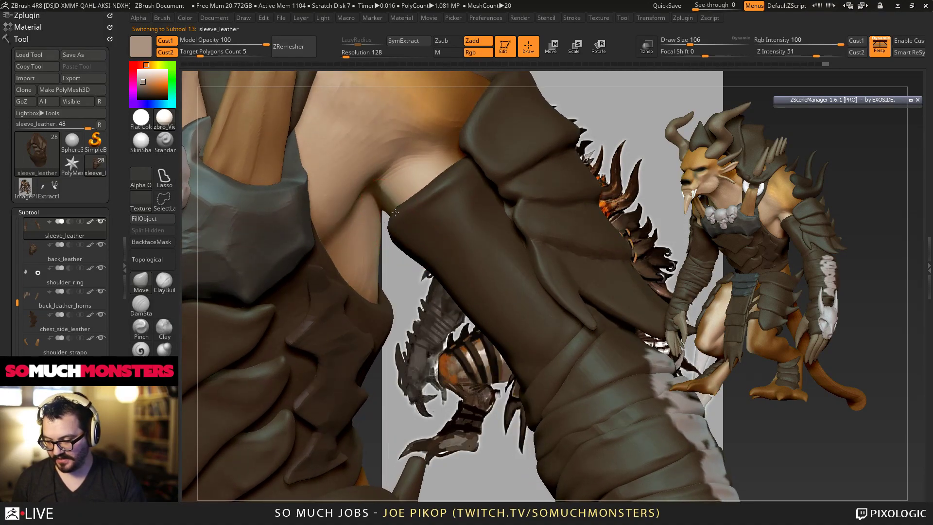
mouse_move(397, 245)
mouse_down()
mouse_move(412, 245)
mouse_move(385, 227)
mouse_move(384, 250)
mouse_move(335, 243)
mouse_up()
right_drag(426, 194, 433, 228)
drag(433, 231, 427, 224)
mouse_move(427, 224)
right_down()
mouse_move(430, 200)
mouse_move(469, 237)
right_up()
Step: Build up and carve the sleeve's upper surface below the rim with the ClayBuildup brush at sizes 66 and 70
key(b)
key(c)
key(b)
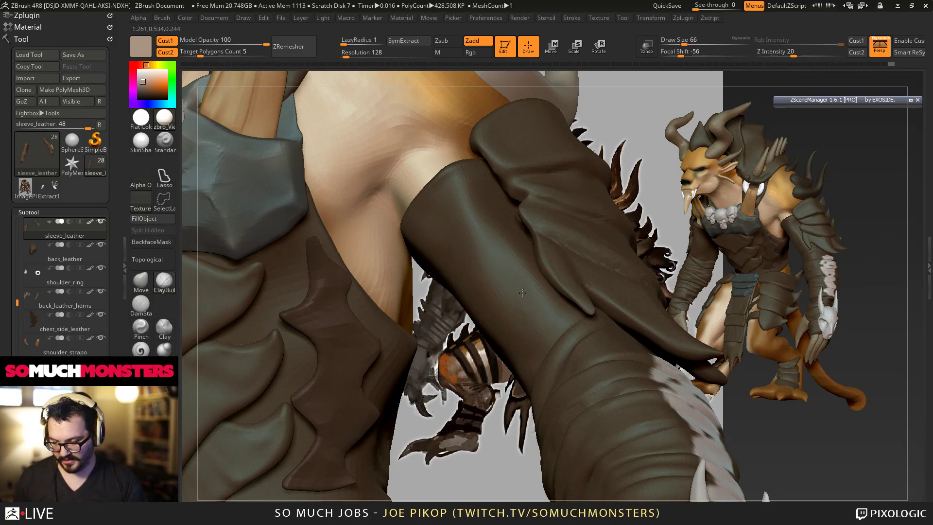
right_drag(519, 320, 499, 274)
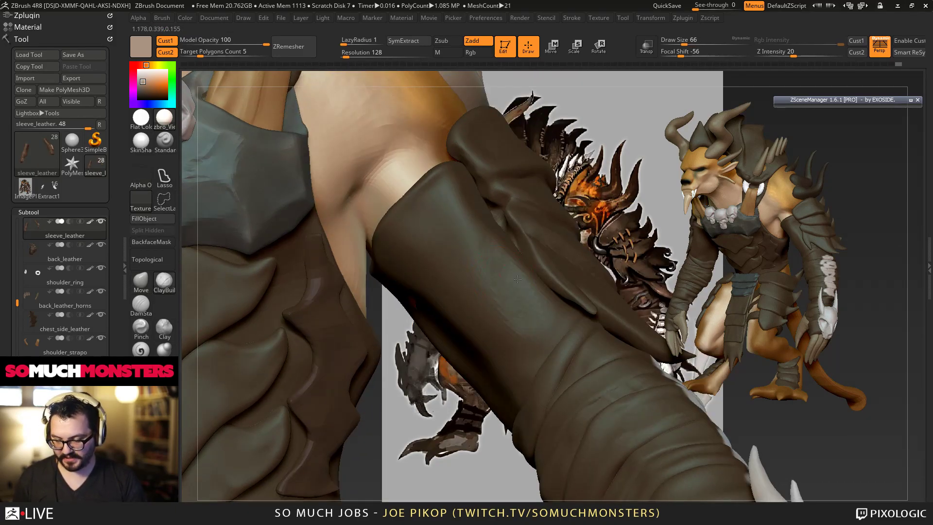
mouse_move(515, 325)
right_down()
mouse_move(534, 347)
mouse_move(532, 332)
mouse_move(525, 355)
right_up()
mouse_move(501, 268)
mouse_down()
mouse_move(478, 243)
mouse_move(470, 250)
mouse_move(500, 344)
mouse_up()
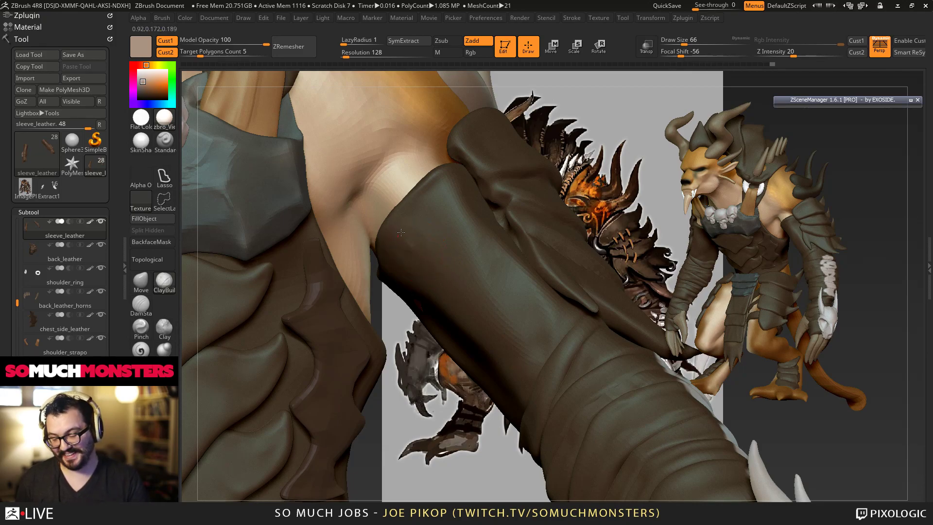
alt+drag(421, 221, 433, 236)
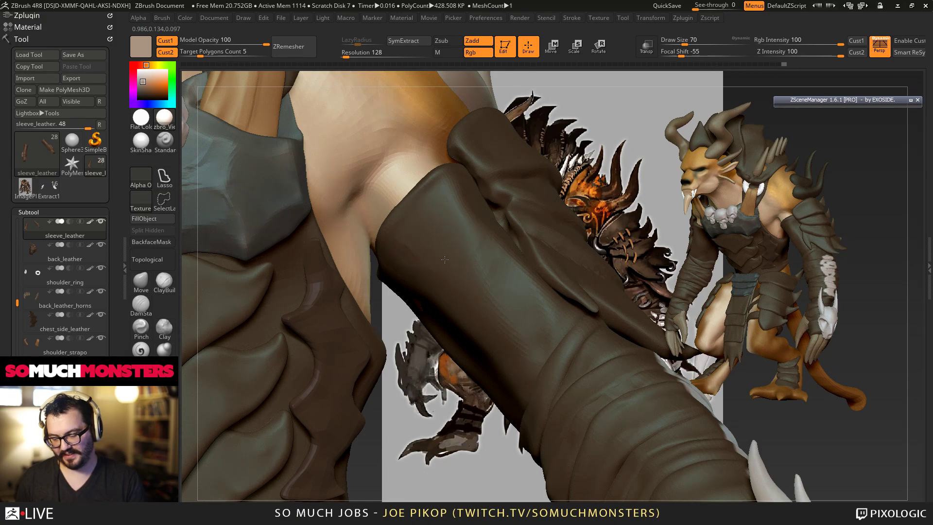
right_drag(475, 383, 488, 350)
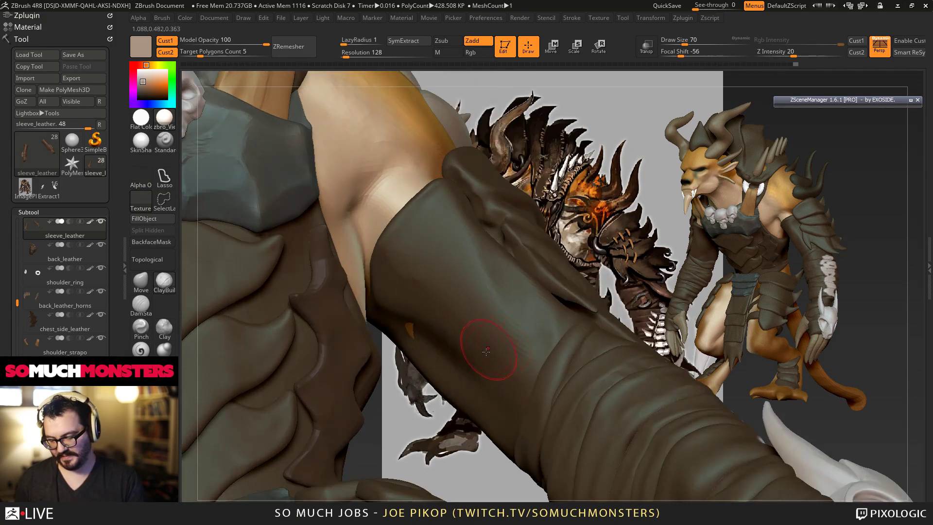
Step: Adjust the sleeve's inner side and rim beside the chest leather with the Move brush at a size of about 134
click(154, 294)
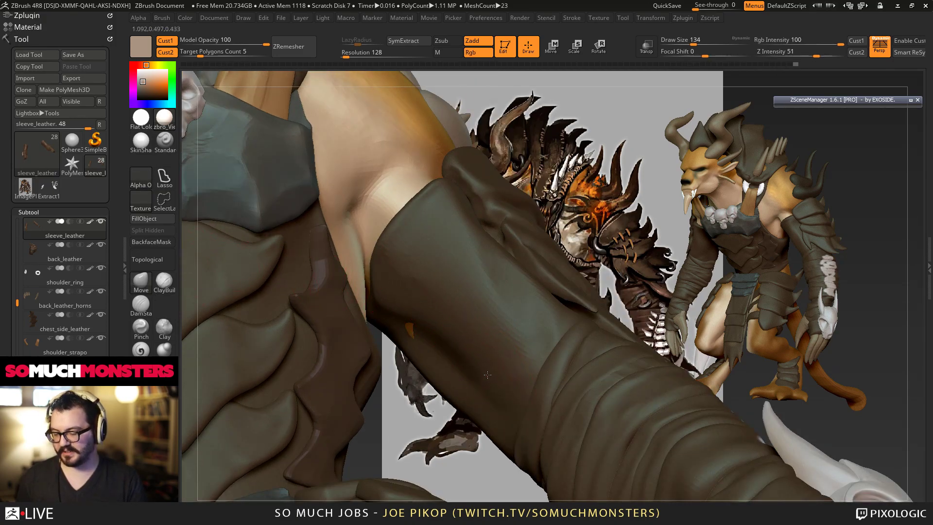
right_drag(427, 340, 449, 350)
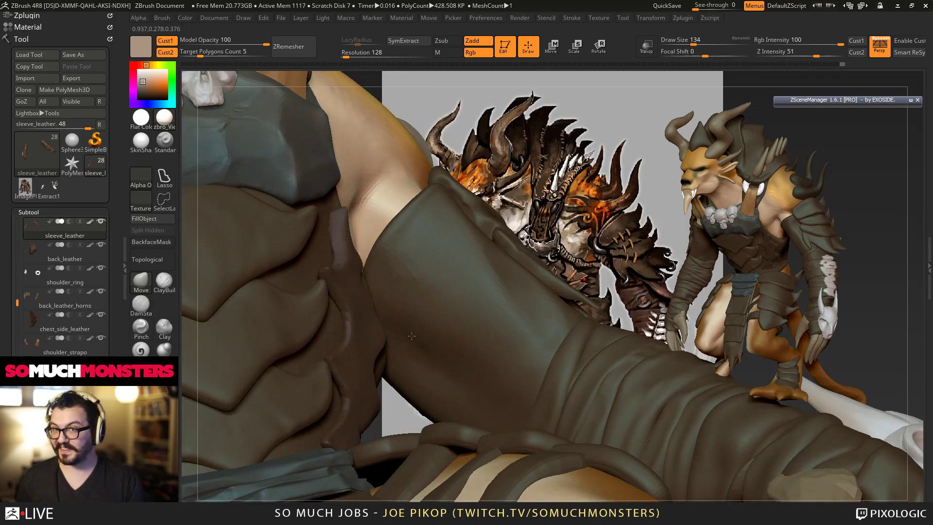
right_drag(381, 292, 419, 332)
drag(419, 332, 416, 339)
mouse_move(415, 339)
right_down()
mouse_move(442, 340)
mouse_move(448, 358)
mouse_move(441, 360)
right_up()
drag(395, 260, 399, 254)
mouse_move(400, 248)
right_down()
mouse_move(415, 257)
mouse_move(445, 182)
mouse_move(468, 228)
mouse_move(491, 246)
right_up()
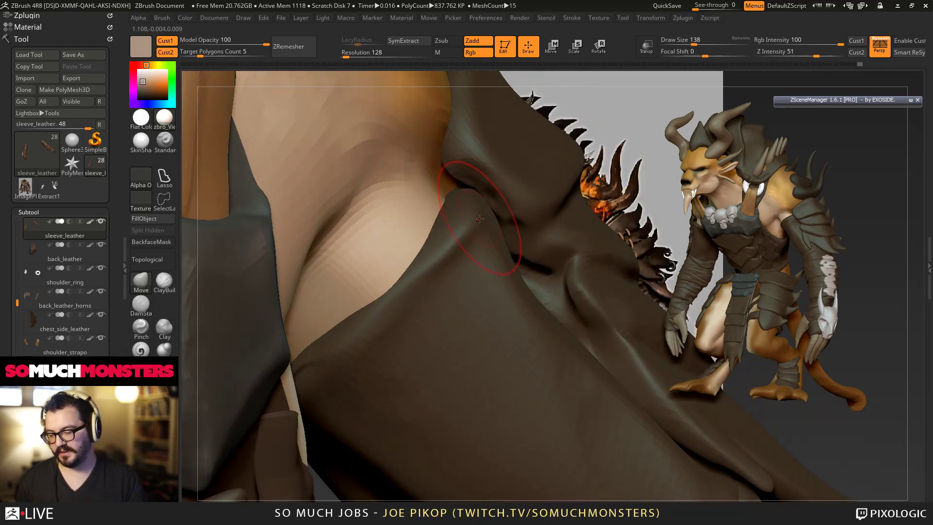
Step: Enlarge the Move brush to 334 and pull in the sleeve's peaked upper corner beneath the shoulder plate
key(bracketright)
key(bracketright)
key(bracketright)
key(bracketright)
drag(474, 209, 438, 231)
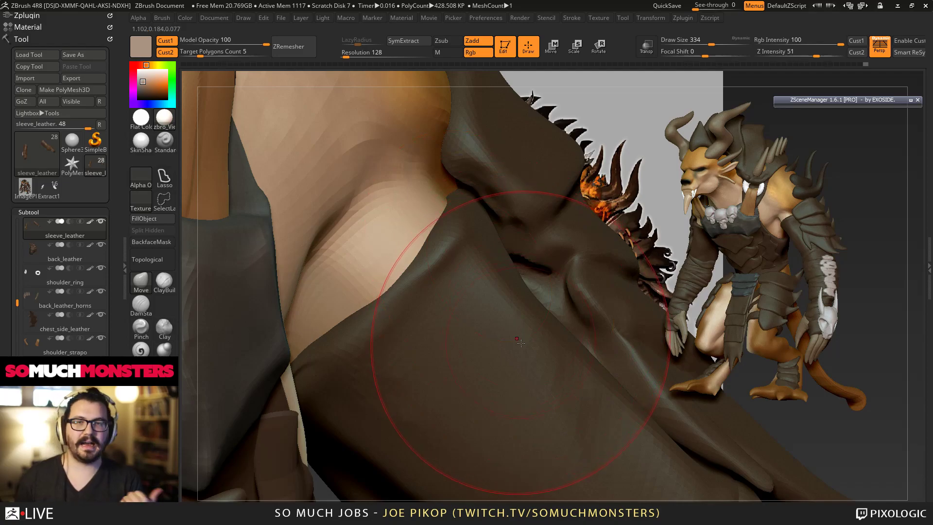
Step: Push the sleeve's underside near the armpit outward with the Move brush to cover the skin poking through
mouse_move(597, 289)
right_down()
mouse_move(467, 295)
mouse_move(466, 323)
right_up()
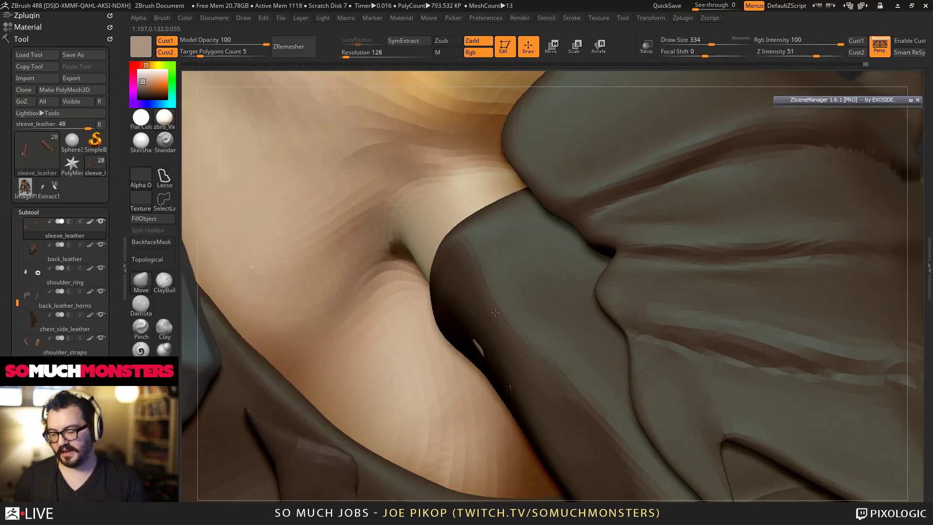
drag(466, 327, 459, 330)
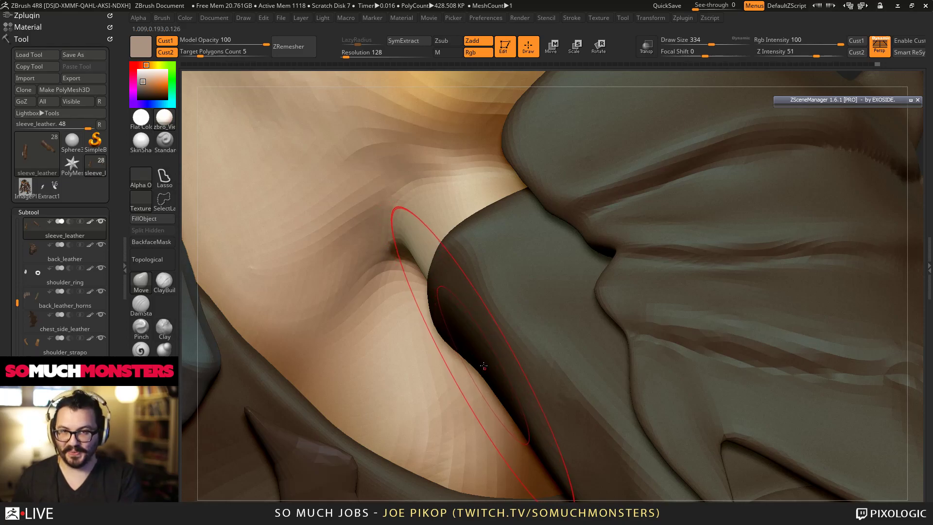
right_drag(447, 270, 469, 267)
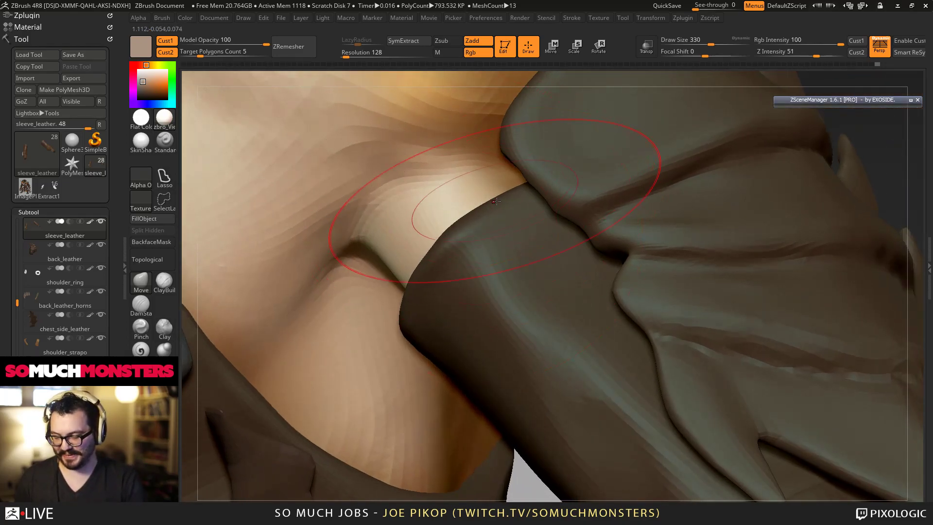
Step: Reduce the Move brush to 250 and reshape the sleeve's outer surface beside the overlapping arm plates
key(bracketleft)
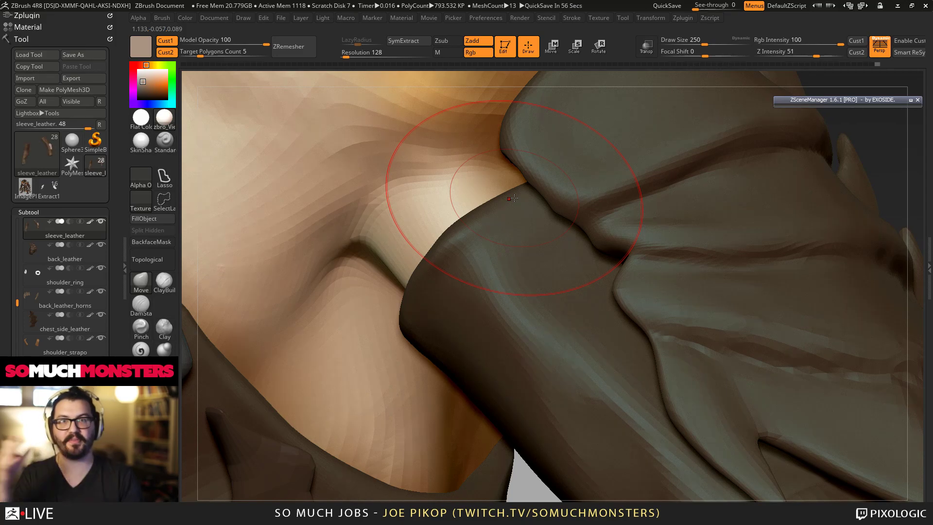
mouse_move(513, 198)
right_down()
mouse_move(480, 199)
mouse_move(537, 224)
mouse_move(556, 273)
right_up()
drag(555, 273, 561, 271)
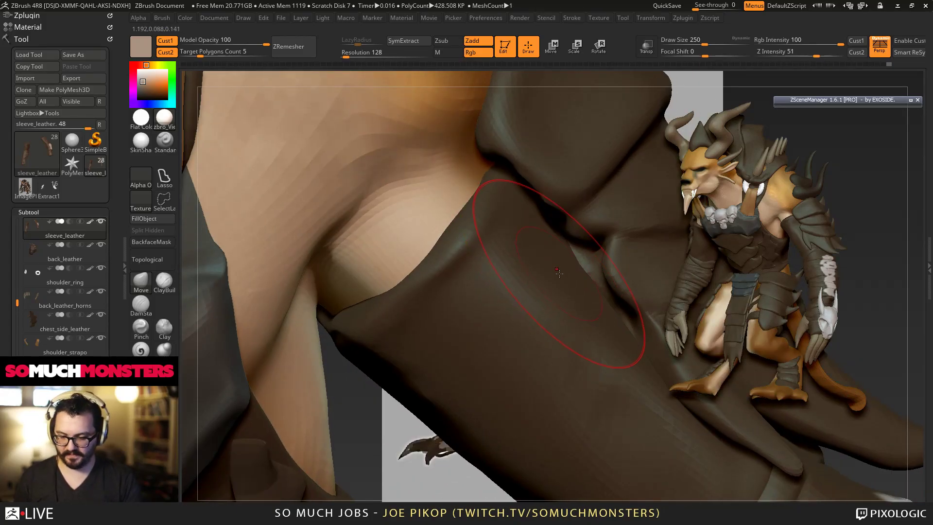
right_drag(561, 272, 576, 277)
mouse_move(576, 276)
mouse_down()
mouse_move(585, 287)
mouse_move(600, 271)
mouse_up()
mouse_move(600, 273)
right_down()
mouse_move(593, 281)
mouse_move(603, 306)
right_up()
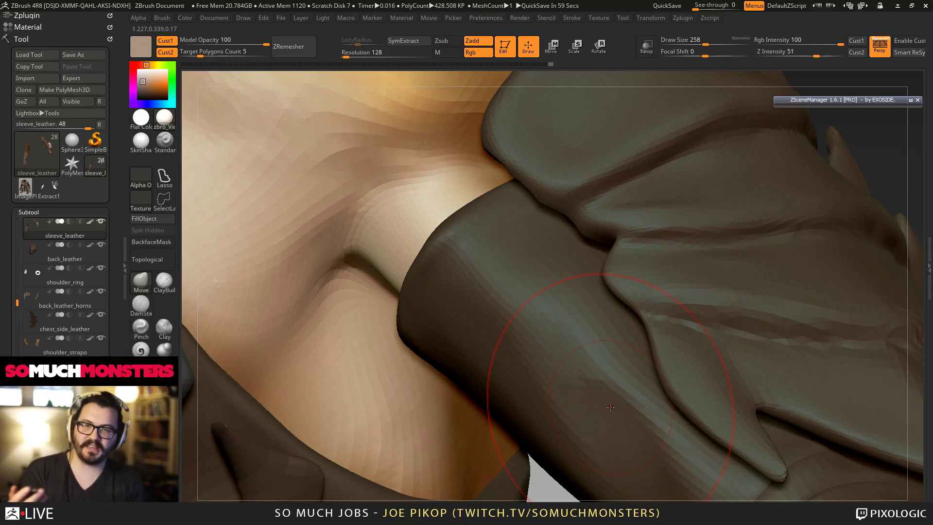
Step: Reduce the Move brush to 158 and reshape the sleeve's upper rim where it meets the bare skin near the armpit
mouse_move(486, 272)
right_down()
mouse_move(479, 187)
mouse_move(485, 256)
mouse_move(479, 250)
right_up()
key(bracketleft)
key(bracketleft)
key(bracketleft)
key(bracketleft)
key(bracketleft)
key(bracketleft)
key(bracketleft)
key(bracketleft)
key(bracketleft)
key(bracketleft)
drag(469, 246, 464, 236)
mouse_move(464, 235)
right_down()
mouse_move(442, 199)
mouse_move(447, 207)
right_up()
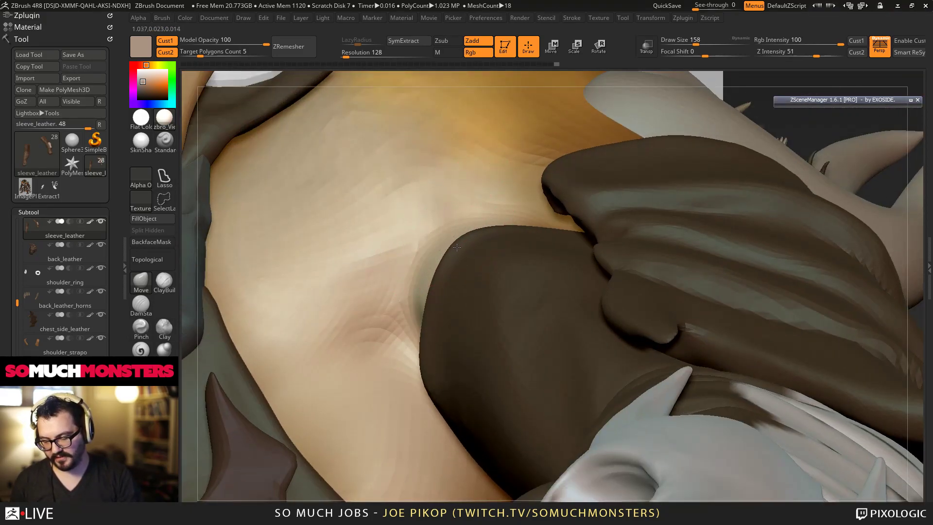
right_drag(460, 244, 468, 268)
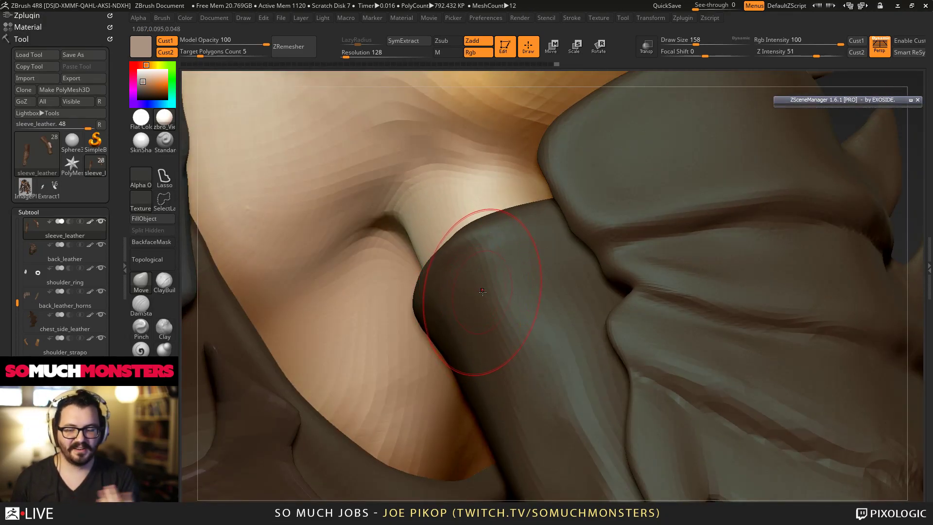
Step: Push the sleeve's outer surface below the rim with the Move brush at size 146, around the small patch of skin poking through
right_drag(499, 305, 519, 334)
drag(488, 344, 507, 353)
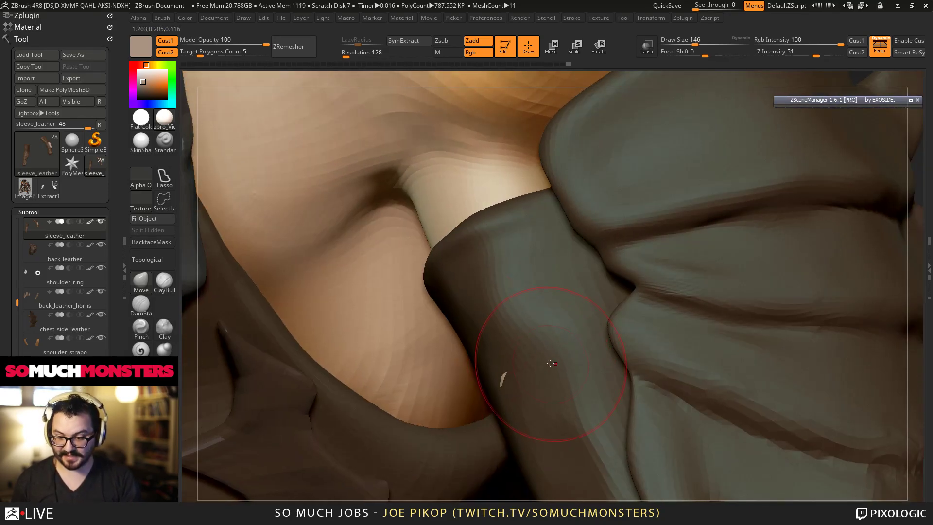
right_drag(573, 408, 577, 402)
drag(575, 403, 567, 407)
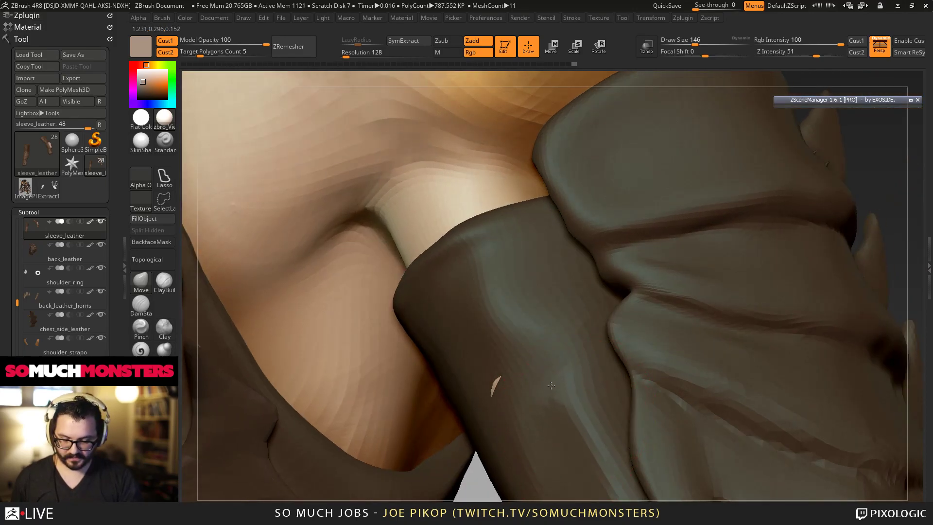
right_drag(552, 386, 521, 334)
mouse_move(554, 285)
alt+right_down()
mouse_move(555, 258)
mouse_move(553, 272)
alt+right_up()
ctrl+right_drag(551, 326, 554, 360)
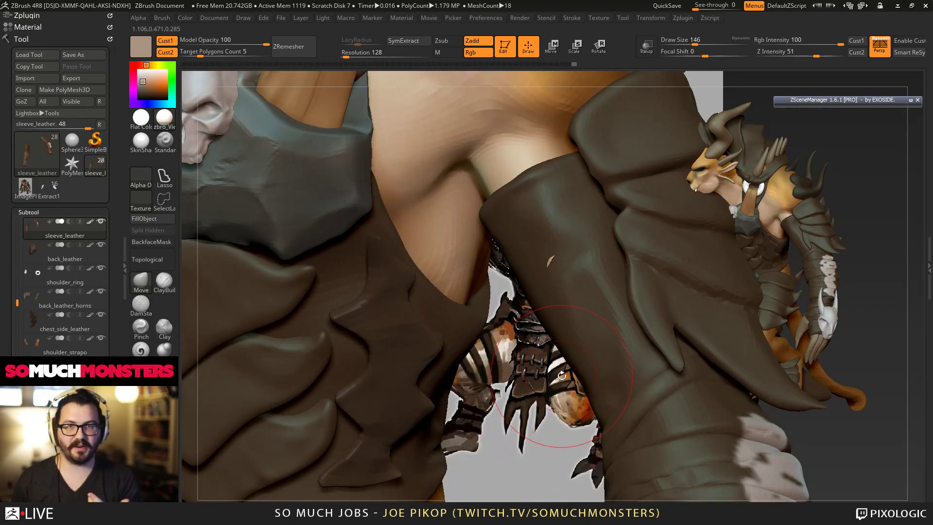
Step: Even out the sleeve's rim and inner side beneath the armpit, enlarging the Move brush to 166
mouse_move(563, 376)
right_down()
mouse_move(571, 384)
mouse_move(553, 311)
right_up()
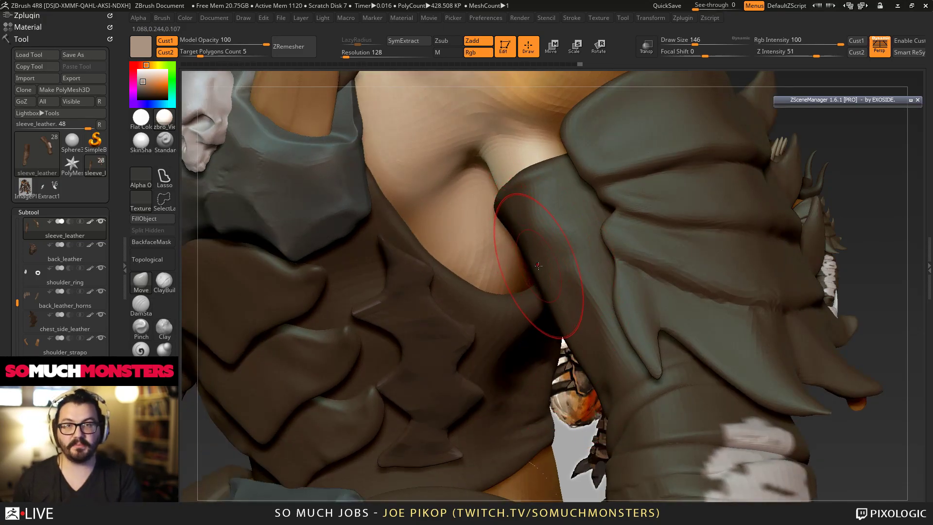
right_drag(524, 254, 499, 208)
key(bracketleft)
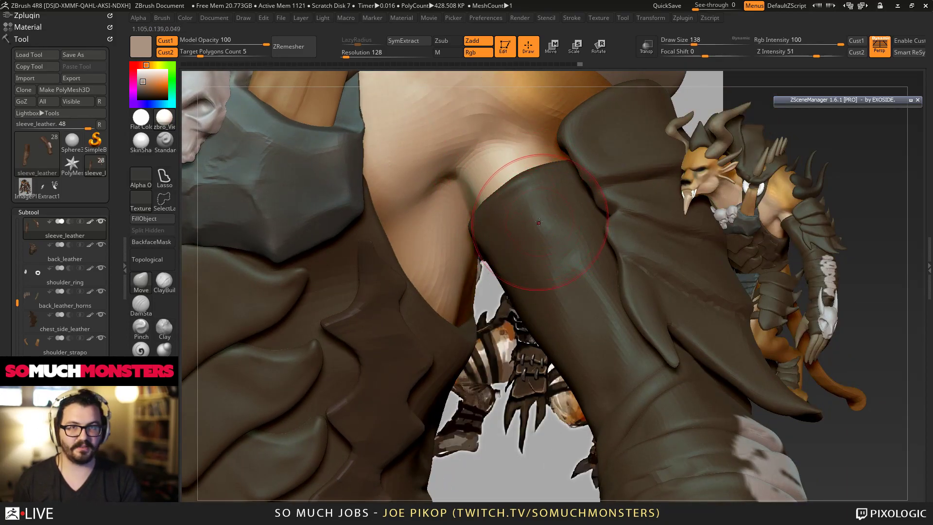
key(bracketright)
key(bracketright)
right_drag(519, 183, 533, 217)
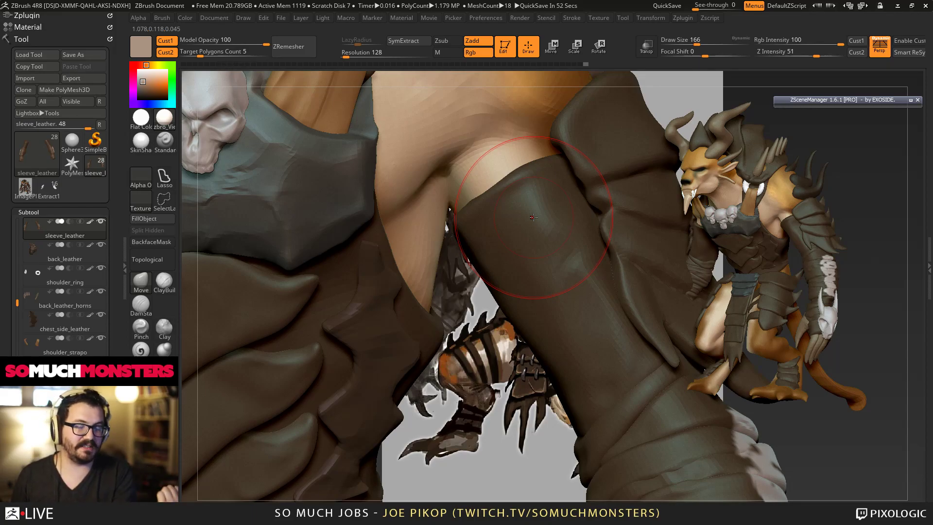
right_drag(516, 266, 536, 246)
mouse_move(466, 186)
right_down()
mouse_move(459, 219)
mouse_move(456, 188)
mouse_move(534, 290)
mouse_move(579, 243)
mouse_move(565, 235)
right_up()
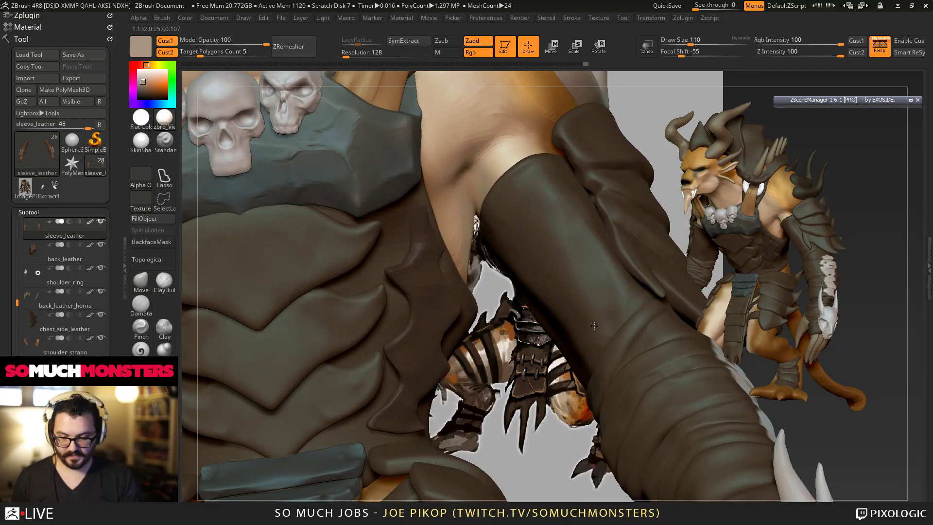
Step: Examine the sleeve's fit against the torso, forearm wraps and arm plates from the front, below and behind
right_drag(594, 325, 569, 325)
mouse_move(627, 335)
right_down()
mouse_move(607, 357)
mouse_move(598, 278)
mouse_move(615, 315)
right_up()
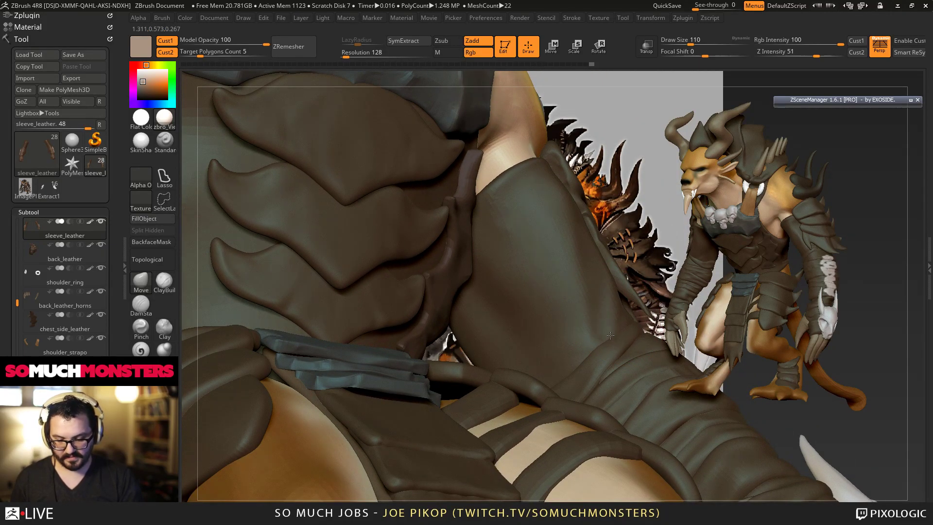
right_drag(610, 333, 583, 328)
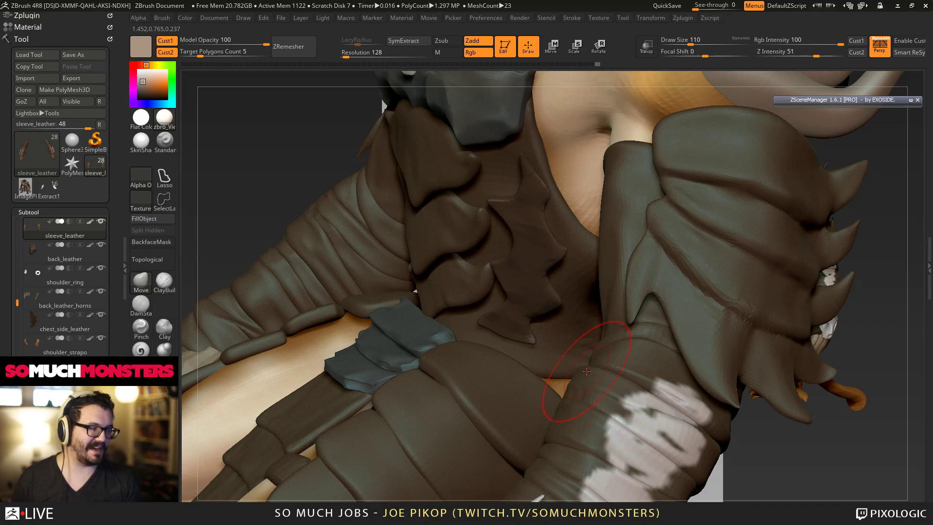
right_drag(600, 291, 591, 342)
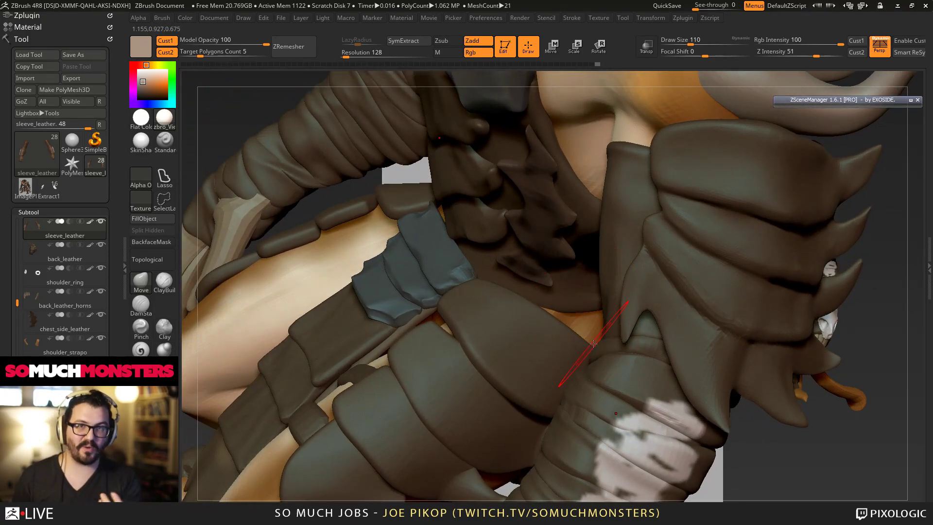
right_drag(593, 343, 653, 371)
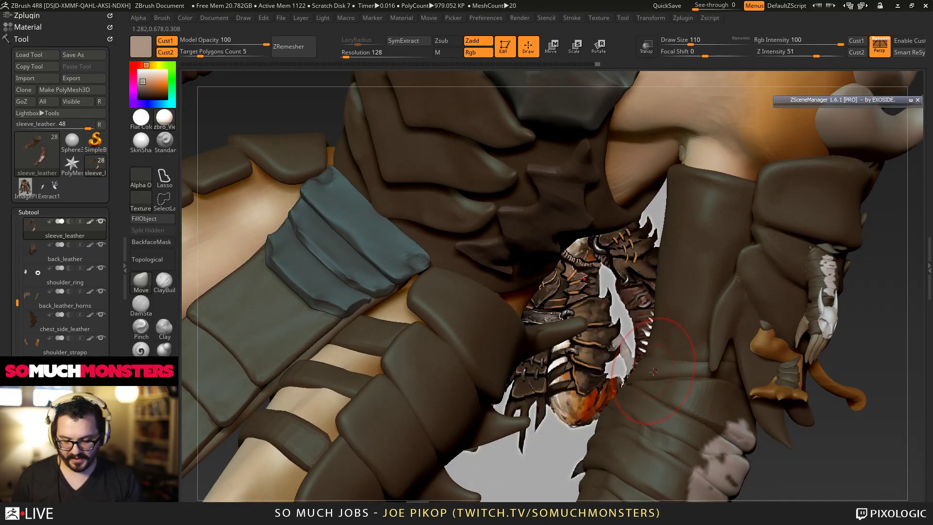
key(f)
mouse_move(556, 289)
right_down()
mouse_move(474, 235)
mouse_move(498, 238)
mouse_move(525, 269)
mouse_move(530, 258)
mouse_move(518, 231)
mouse_move(533, 265)
right_up()
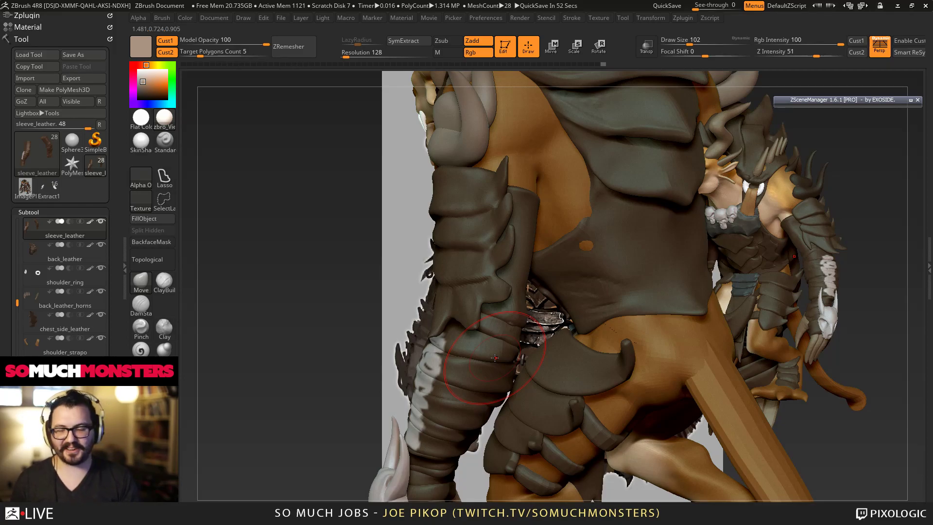
Step: Select the back leather and pull it over the skin spot on the flank with the Move brush reduced to 42
mouse_move(699, 238)
right_down()
mouse_move(585, 225)
mouse_move(577, 193)
right_up()
alt+click(585, 225)
key([)
key([)
key([)
key([)
key([)
key([)
drag(588, 181, 591, 174)
mouse_move(585, 178)
right_down()
mouse_move(592, 171)
mouse_move(574, 152)
right_up()
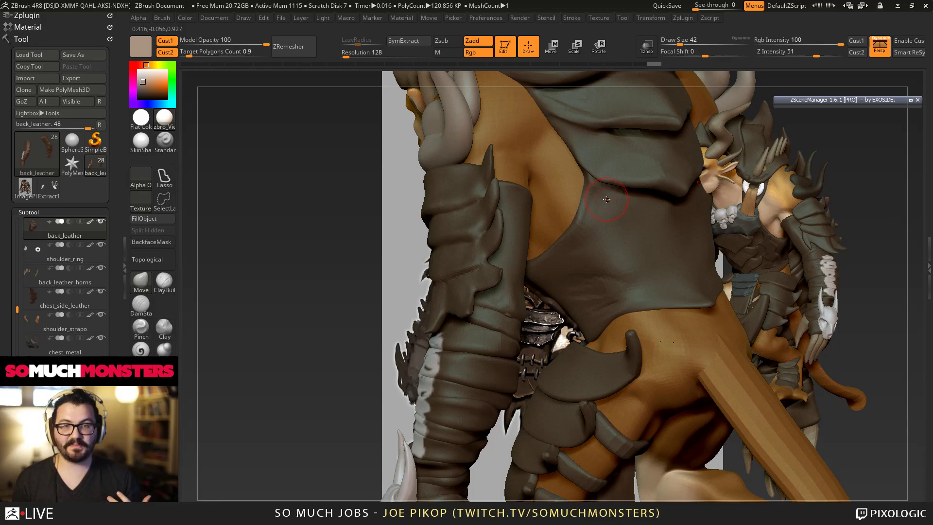
Step: Work over the back leather's side edge along the flank with the ClayBuildup and Inflat brushes
mouse_move(606, 198)
right_down()
mouse_move(616, 189)
mouse_move(579, 199)
mouse_move(603, 232)
mouse_move(581, 170)
mouse_move(536, 125)
right_up()
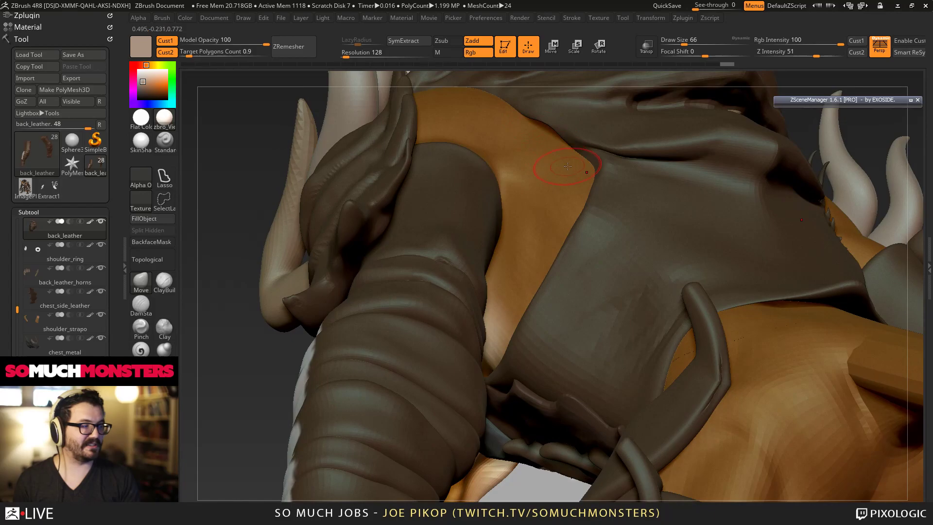
mouse_move(594, 170)
right_down()
mouse_move(585, 170)
mouse_move(609, 294)
right_up()
click(164, 280)
mouse_move(665, 264)
right_down()
mouse_move(692, 260)
mouse_move(707, 243)
right_up()
click(163, 350)
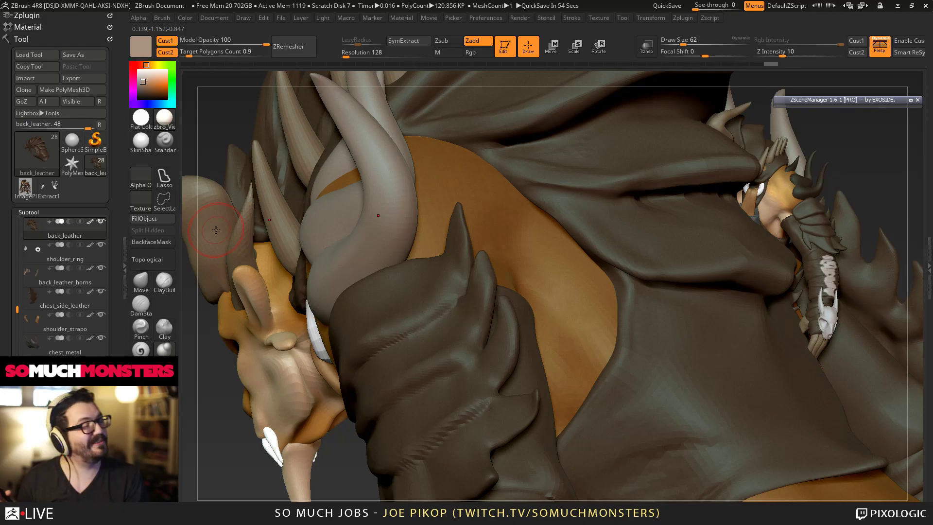
alt+right_drag(556, 251, 523, 242)
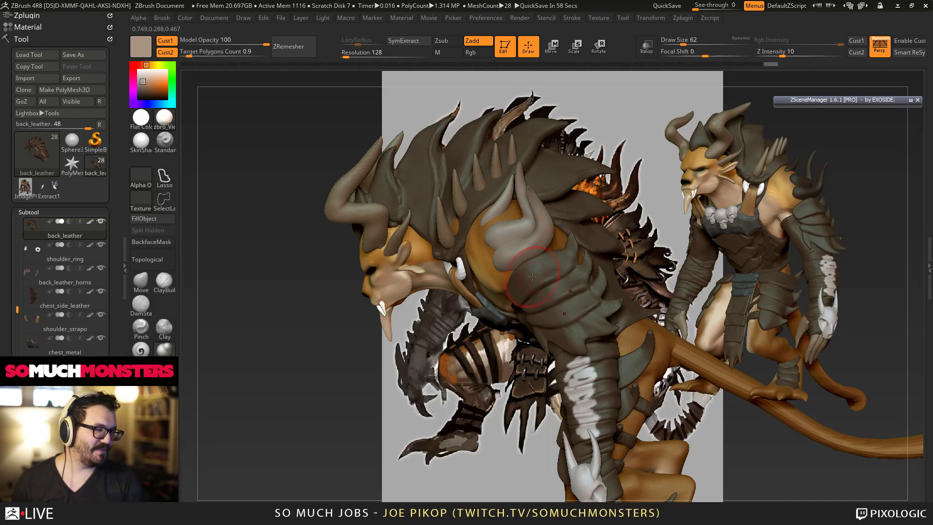
Step: Select the shoulder horns and inflate their bases where they meet the shoulder with the Inflat brush at size 62
right_drag(532, 277, 530, 219)
alt+click(530, 219)
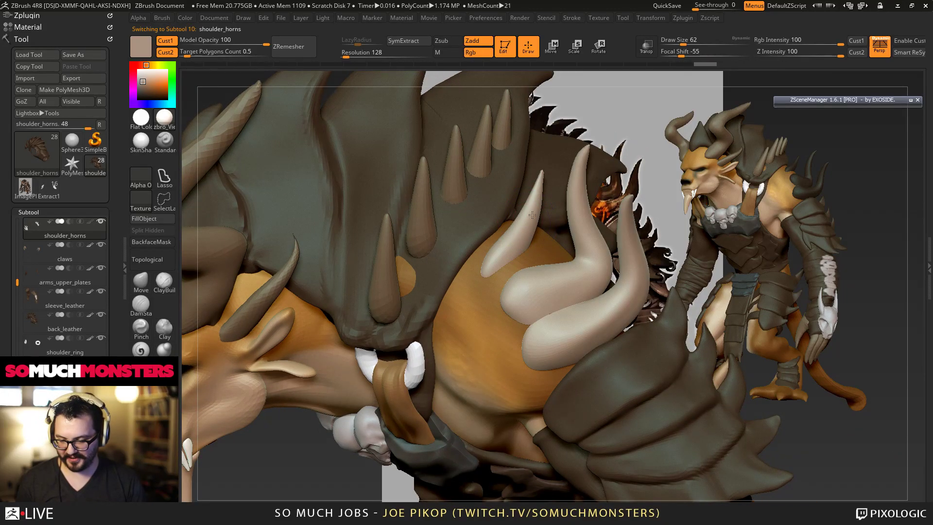
key(b)
key(i)
key(n)
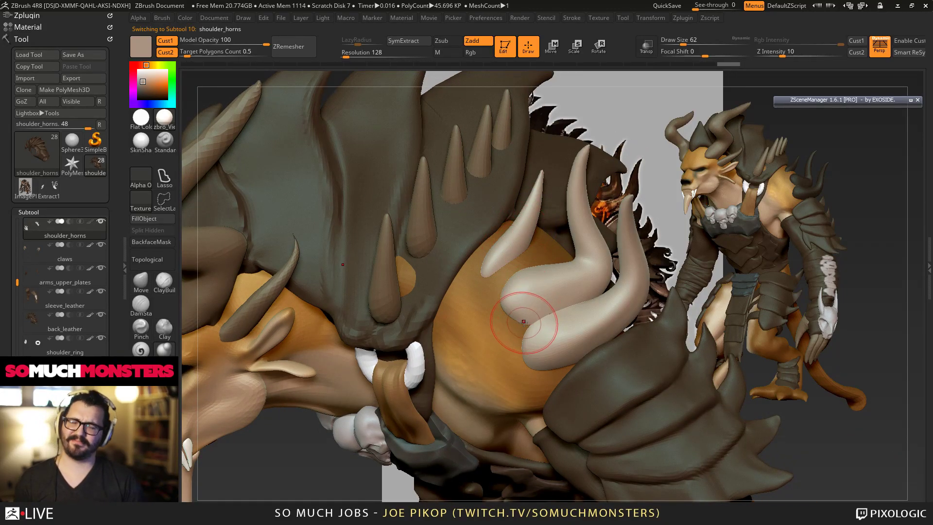
right_drag(521, 281, 520, 290)
drag(520, 290, 513, 295)
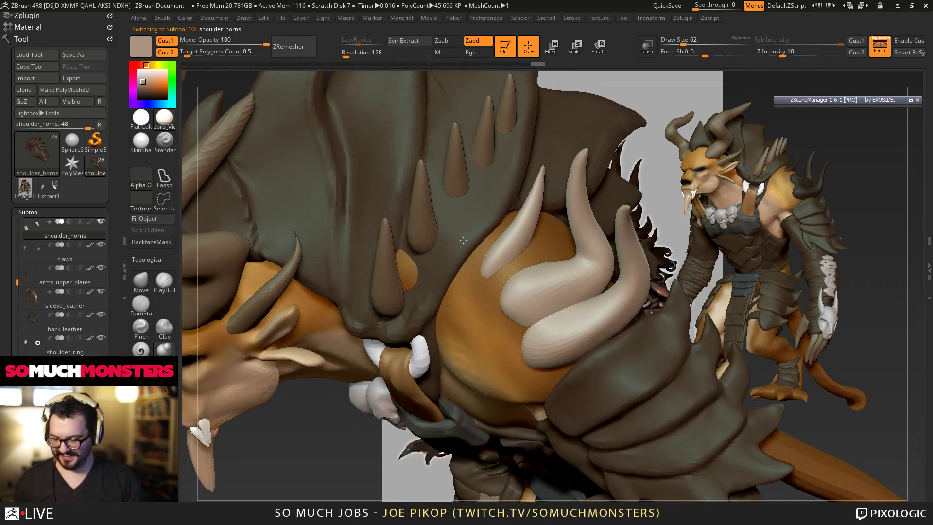
Step: Select the shoulders subtool and build up the surface around the horn bases with the ClayBuildup brush at size 98
right_drag(514, 294, 481, 277)
alt+click(472, 309)
right_drag(452, 283, 456, 233)
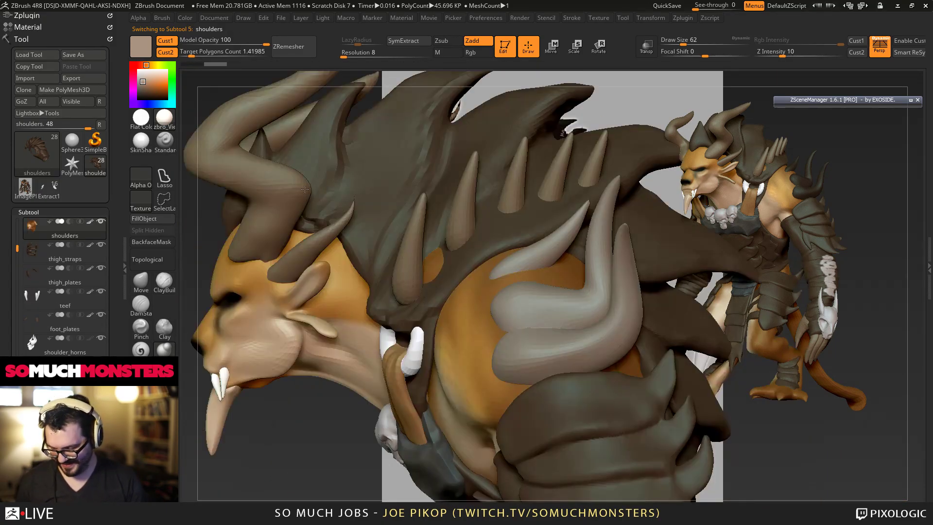
click(165, 282)
key(bracketright)
key(bracketright)
key(bracketright)
mouse_move(489, 308)
mouse_down()
mouse_move(503, 293)
mouse_move(474, 291)
mouse_move(500, 335)
mouse_up()
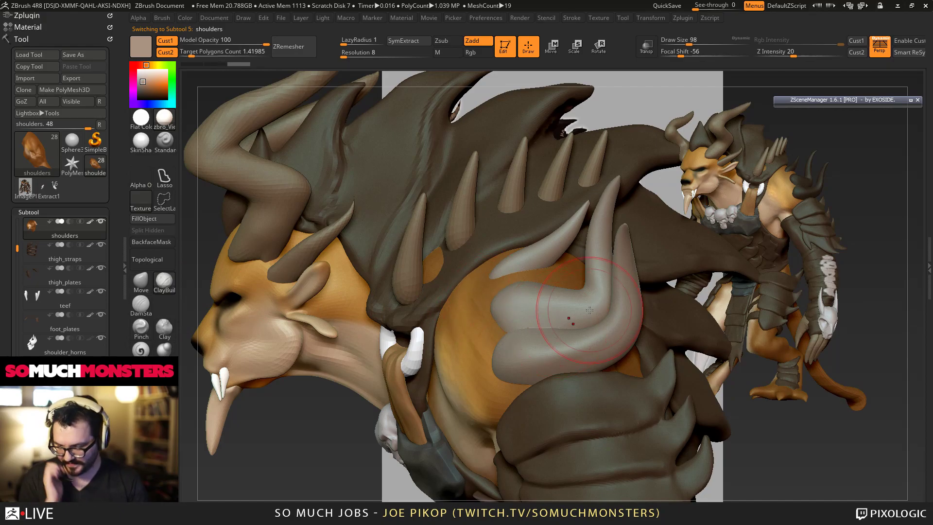
Step: Select the back leather, show it alone over the concept art and duplicate the subtool
alt+click(303, 221)
mouse_move(303, 221)
ctrl+right_down()
mouse_move(293, 240)
mouse_move(463, 297)
mouse_move(458, 276)
ctrl+right_up()
right_click(457, 276)
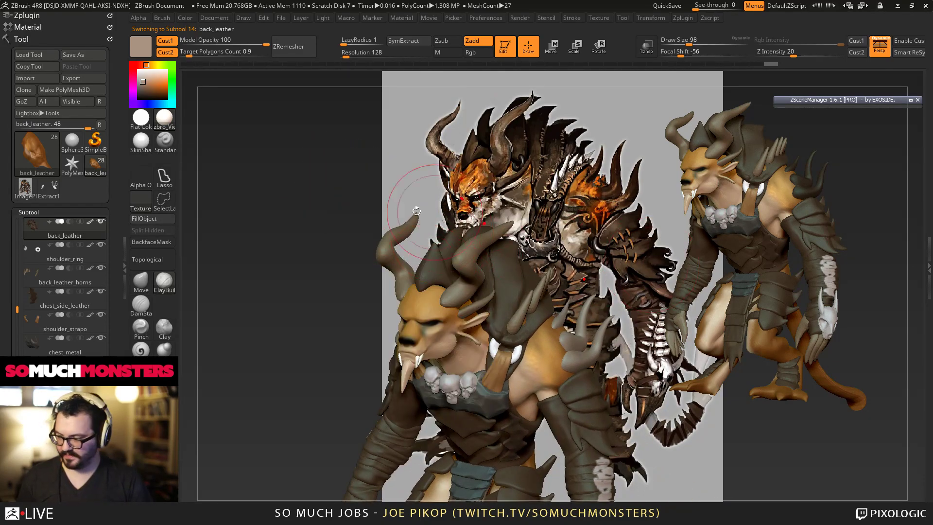
key(f)
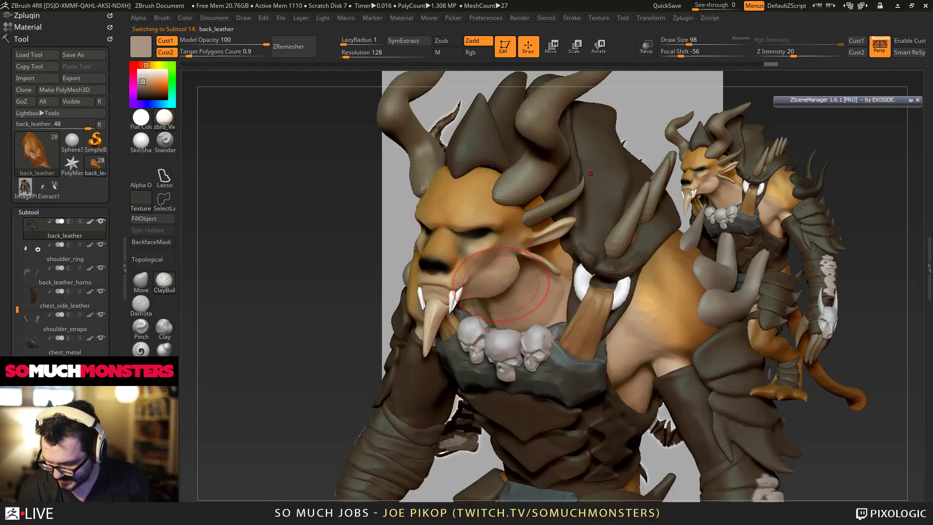
click(100, 222)
drag(401, 245, 363, 247)
key(ctrl+shift+d)
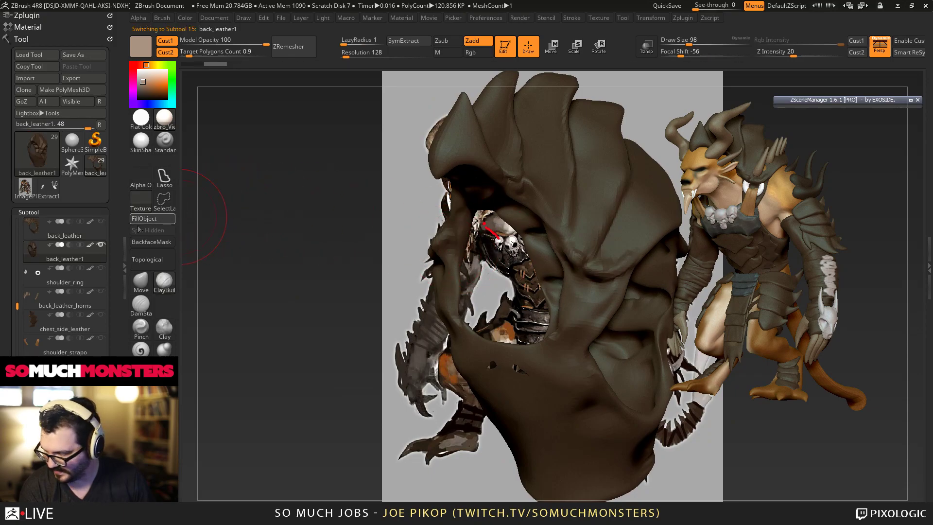
Step: Raise the duplicated back leather to its highest subdivision level and delete the lower levels
drag(11, 333, 16, 250)
drag(9, 484, 9, 314)
click(46, 287)
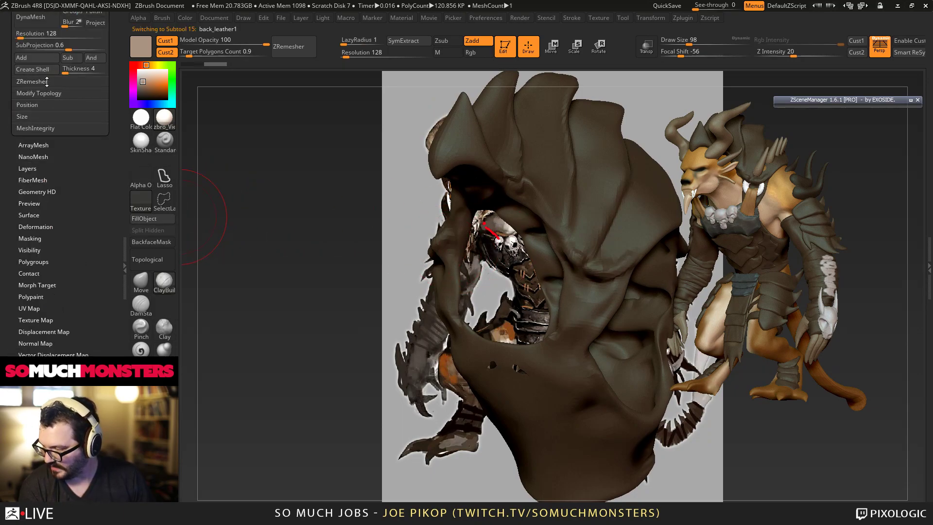
drag(11, 100, 14, 152)
drag(5, 97, 4, 256)
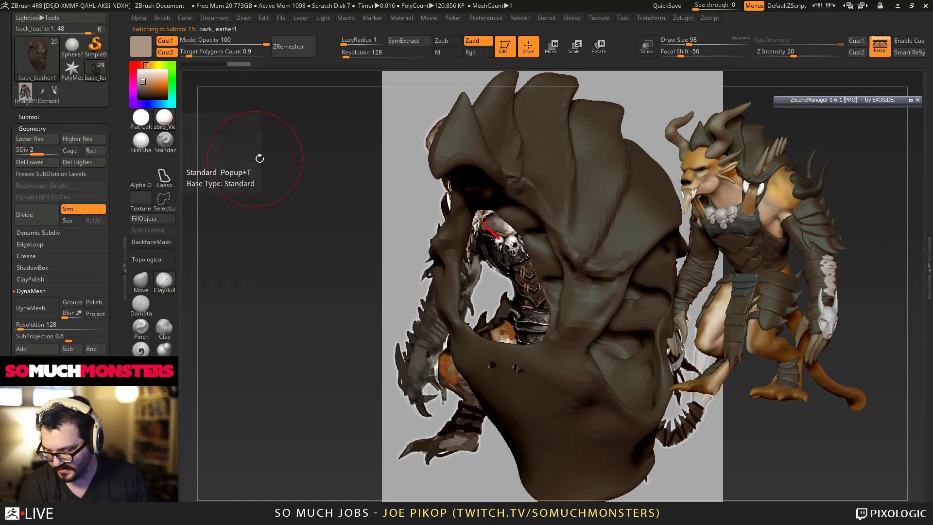
key(d)
click(31, 162)
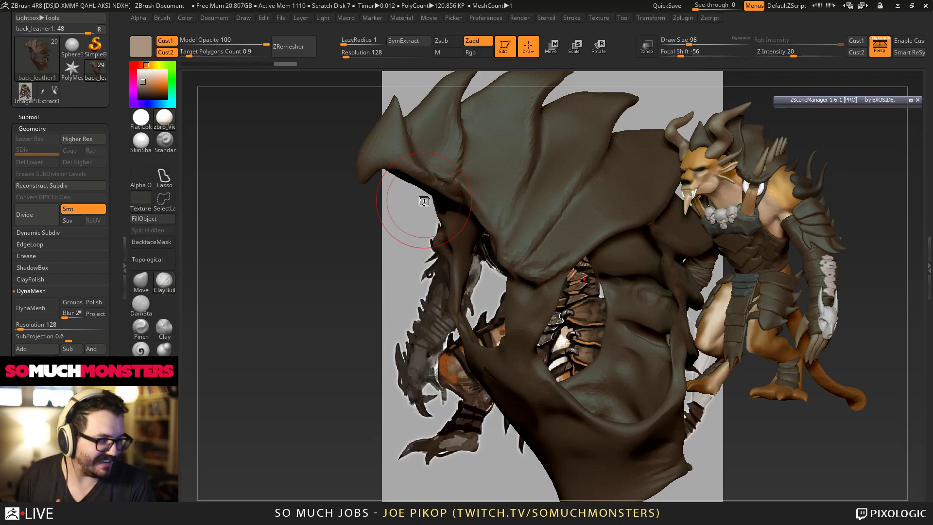
drag(424, 200, 484, 211)
drag(475, 318, 406, 208)
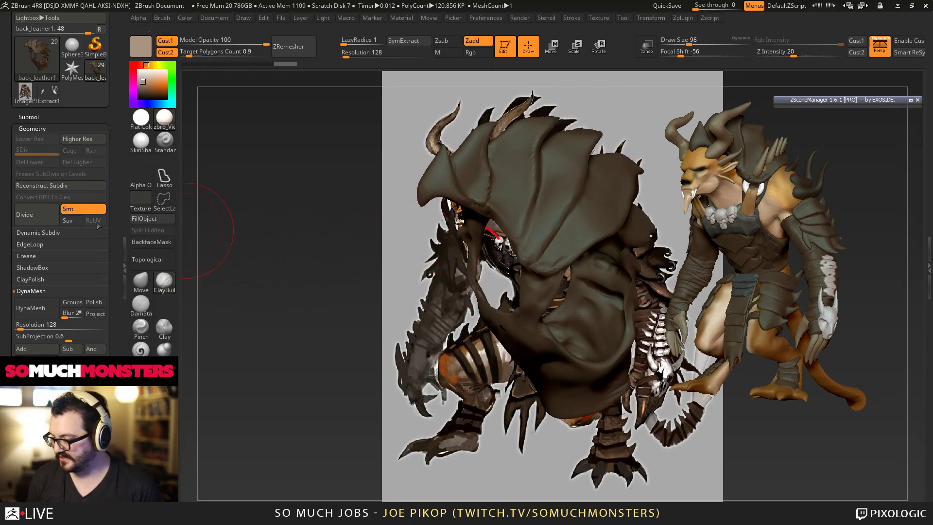
drag(379, 267, 437, 189)
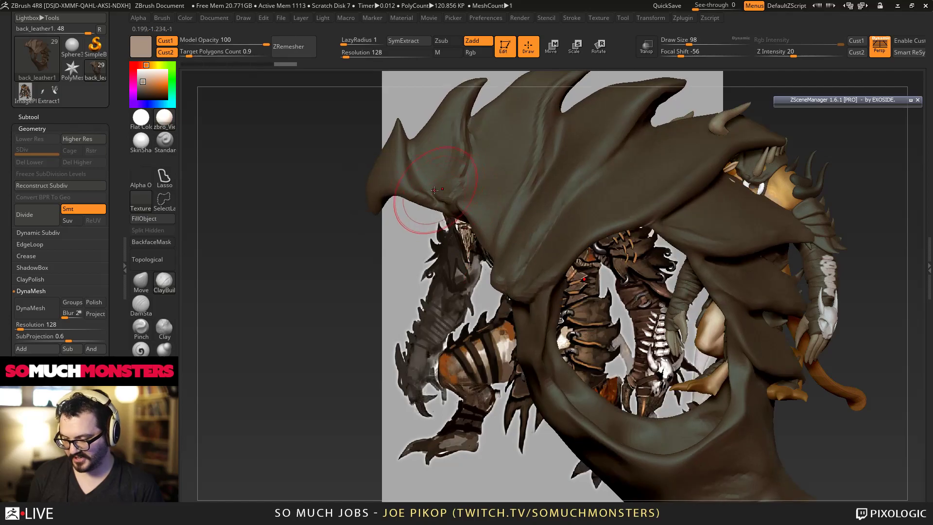
scroll(6, 272, down, 5)
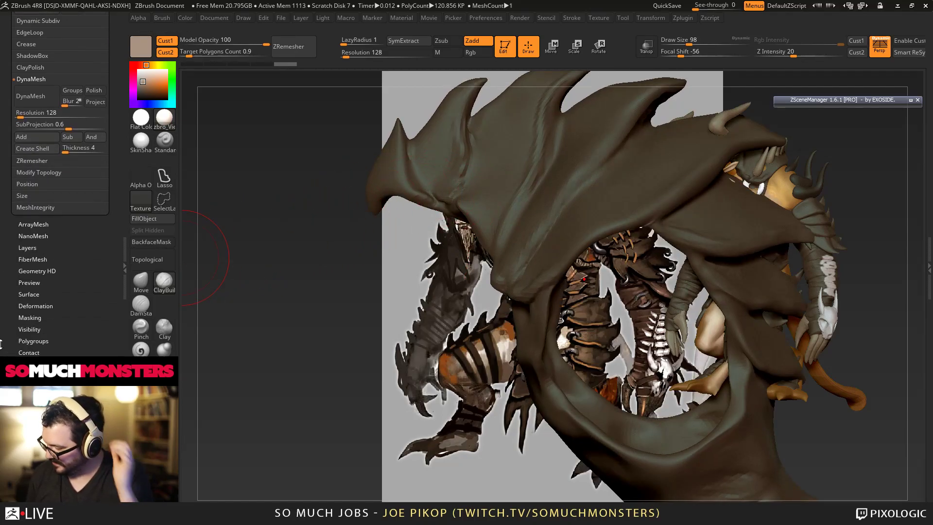
scroll(9, 267, up, 7)
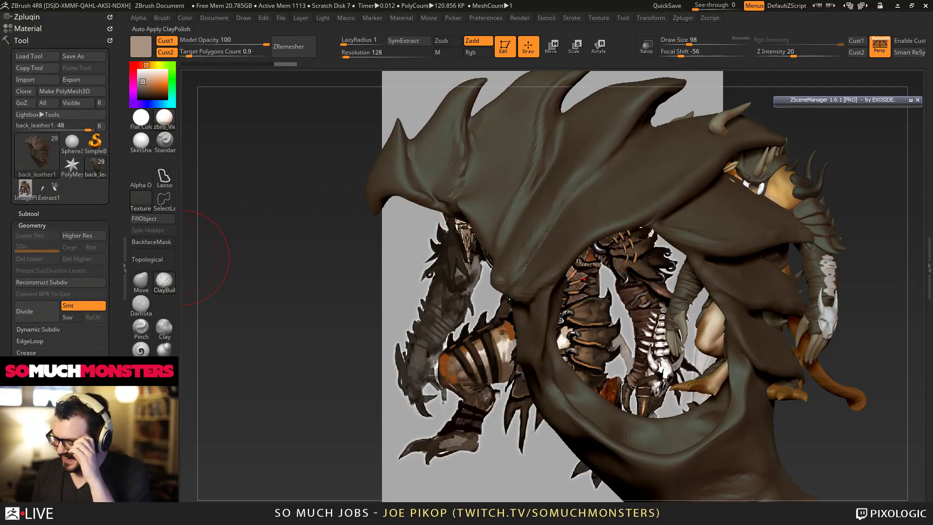
Step: Switch to the Topology brush and reduce its draw size to 10
click(142, 327)
key(b)
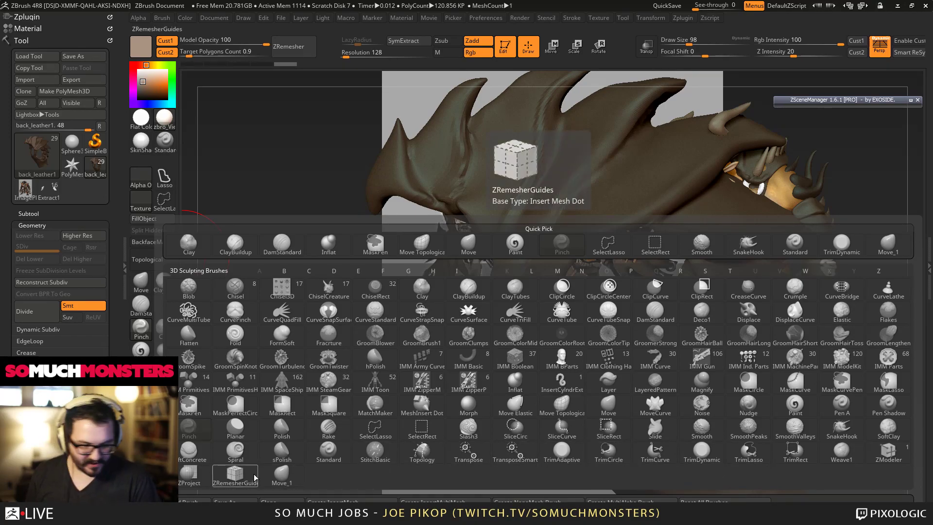
key(t)
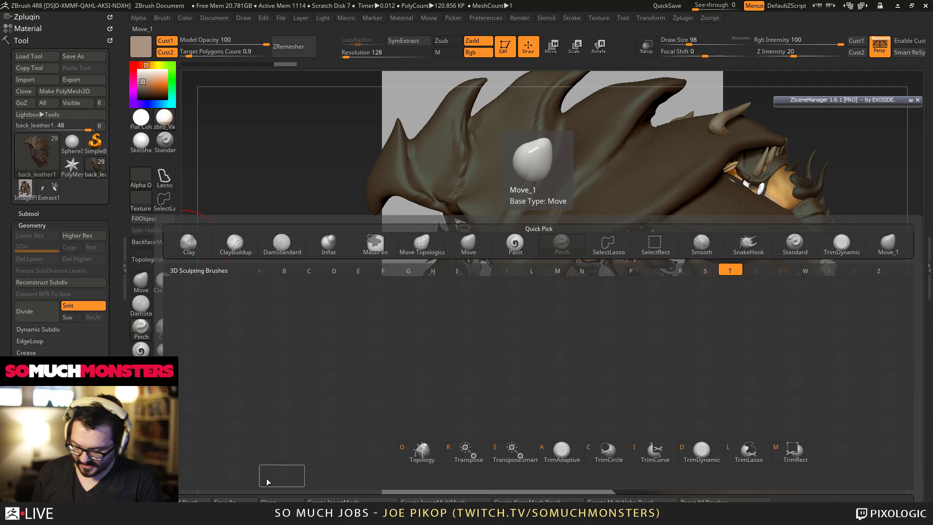
click(422, 452)
click(390, 483)
mouse_move(490, 277)
mouse_down()
mouse_move(487, 175)
mouse_move(528, 275)
mouse_up()
key(bracketleft)
key(bracketleft)
key(bracketleft)
key(bracketleft)
key(bracketleft)
key(bracketleft)
key(bracketleft)
key(bracketleft)
key(bracketleft)
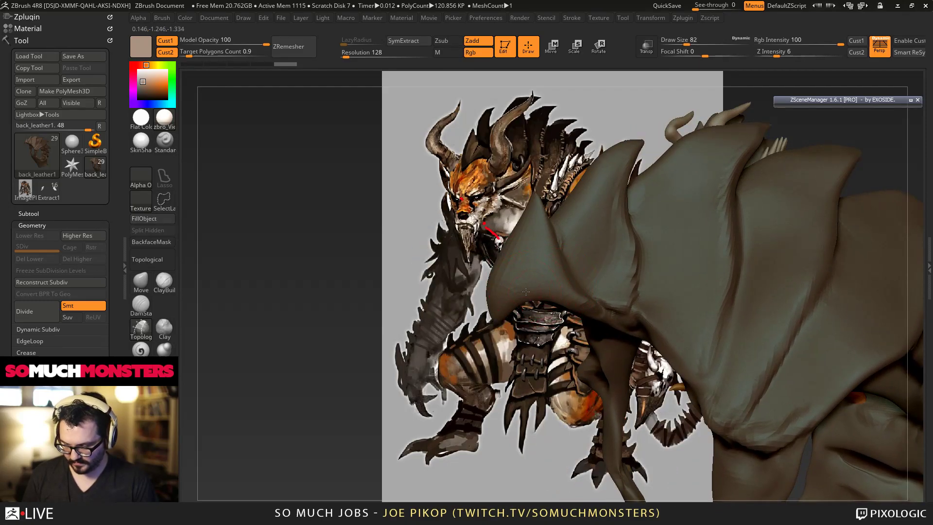
Step: Draw a topology curve along the front edge of the first pointed leather flap, between its tip and lower corner
drag(480, 279, 430, 281)
drag(486, 315, 516, 195)
mouse_move(436, 253)
mouse_down()
mouse_move(471, 254)
mouse_move(468, 350)
mouse_move(478, 274)
mouse_move(526, 156)
mouse_up()
key(ctrl+z)
mouse_move(490, 127)
mouse_down()
mouse_move(459, 134)
mouse_move(437, 213)
mouse_up()
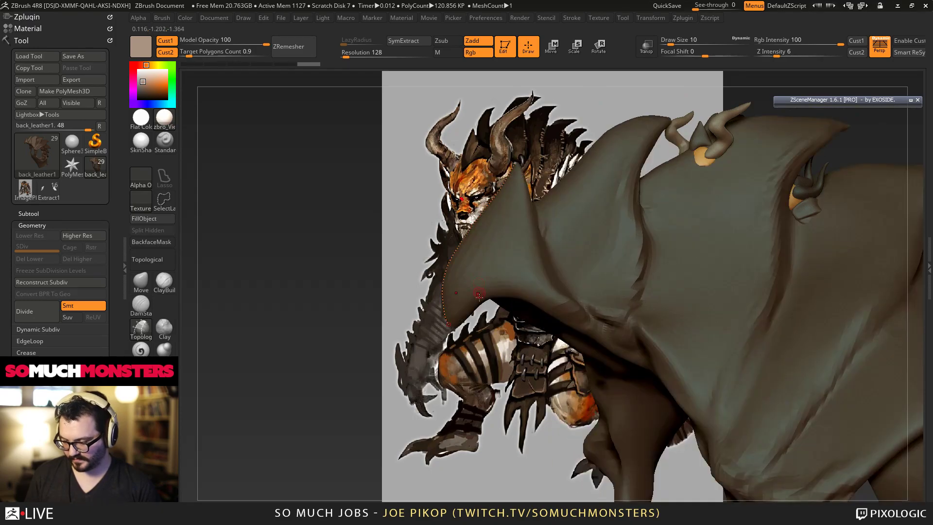
Step: Draw a topology curve along the flap's lower edge, from the outer corner to where the flap narrows
drag(448, 324, 569, 287)
drag(425, 268, 381, 272)
key(ctrl+z)
mouse_move(469, 321)
mouse_down()
mouse_move(523, 287)
mouse_move(592, 316)
mouse_up()
drag(450, 274, 530, 257)
key(])
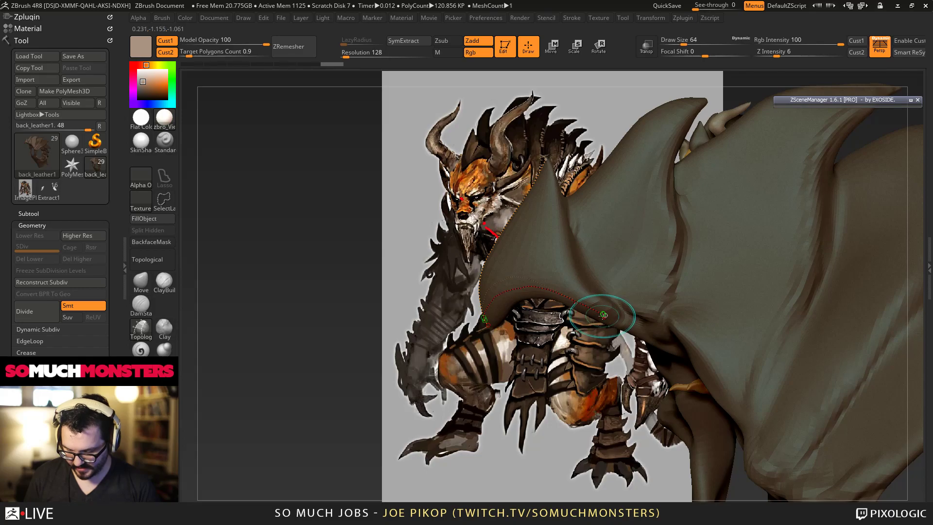
Step: Connect the flap's tip to the inner end of its lower edge with a topology curve beside the crease
mouse_move(611, 306)
mouse_down()
mouse_move(571, 277)
mouse_move(543, 163)
mouse_up()
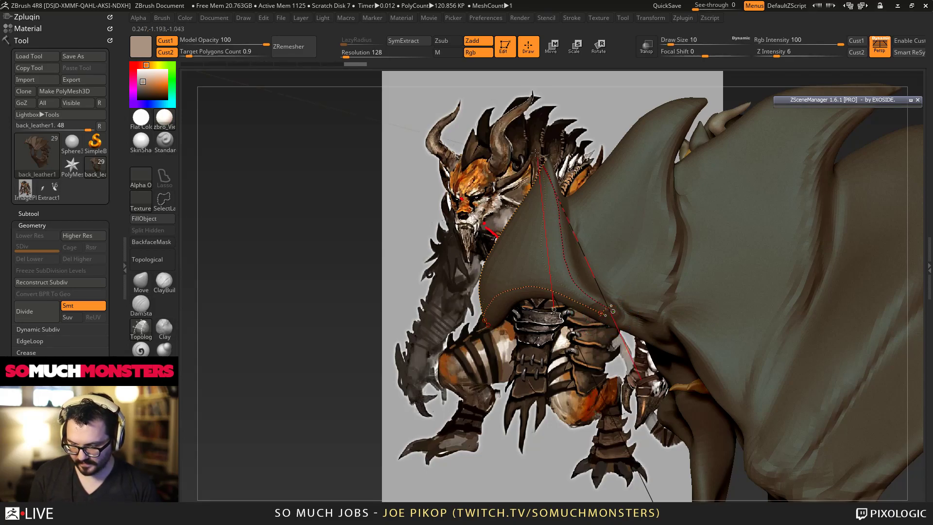
right_drag(547, 235, 520, 225)
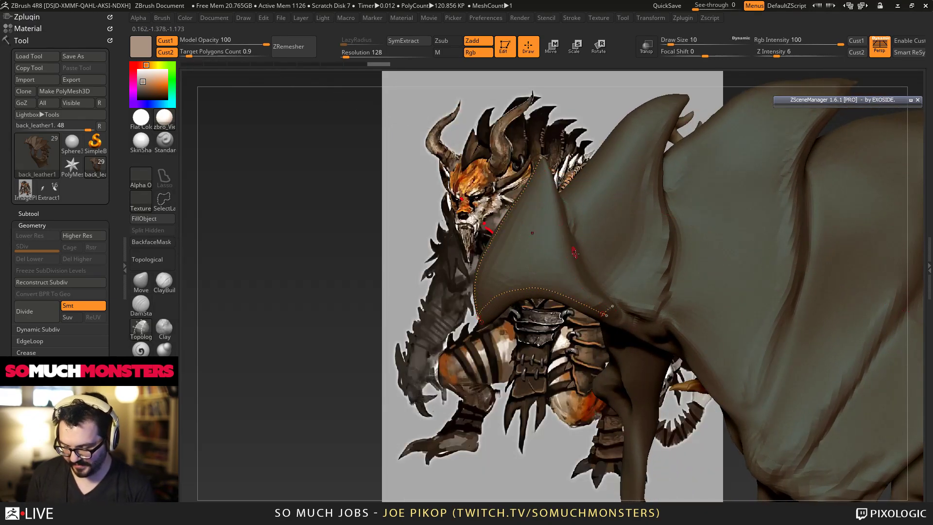
key(ctrl+z)
right_drag(574, 243, 554, 238)
mouse_move(610, 311)
mouse_down()
mouse_move(561, 255)
mouse_move(543, 165)
mouse_up()
mouse_move(545, 168)
right_down()
mouse_move(556, 213)
mouse_move(530, 174)
right_up()
key(ctrl+z)
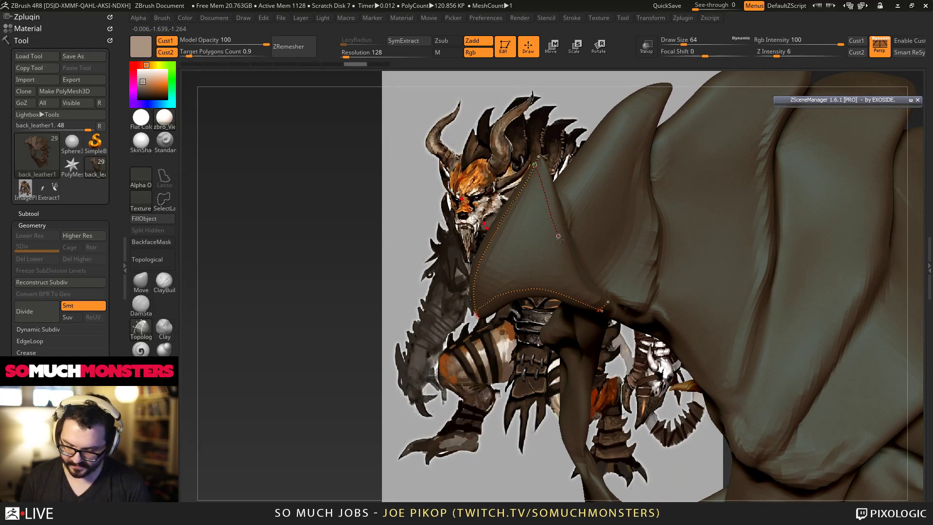
drag(607, 303, 610, 304)
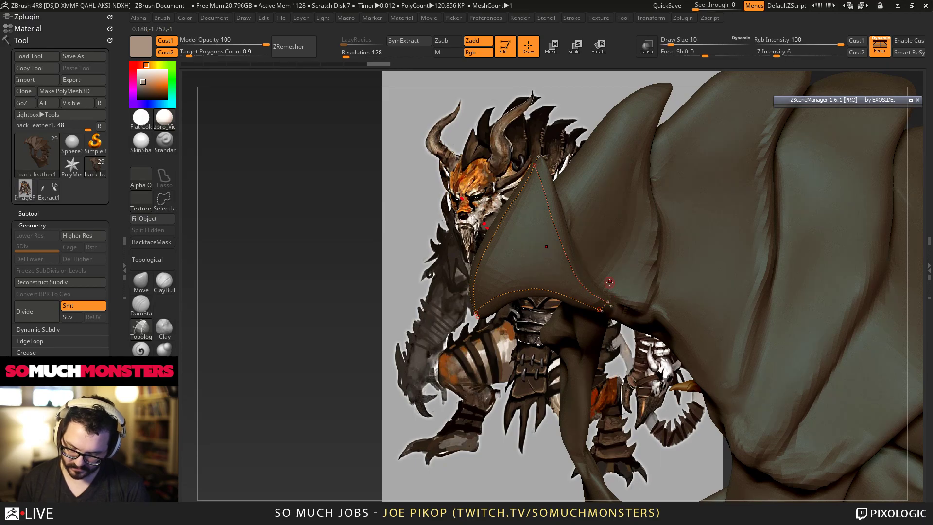
Step: Clean up the curve ends at the flap's narrow inner corner and close the outline with a short crossing curve
right_drag(519, 195, 502, 272)
mouse_move(588, 390)
right_down()
mouse_move(581, 396)
mouse_move(539, 374)
right_up()
mouse_move(534, 335)
ctrl+right_down()
mouse_move(525, 363)
mouse_move(494, 354)
ctrl+right_up()
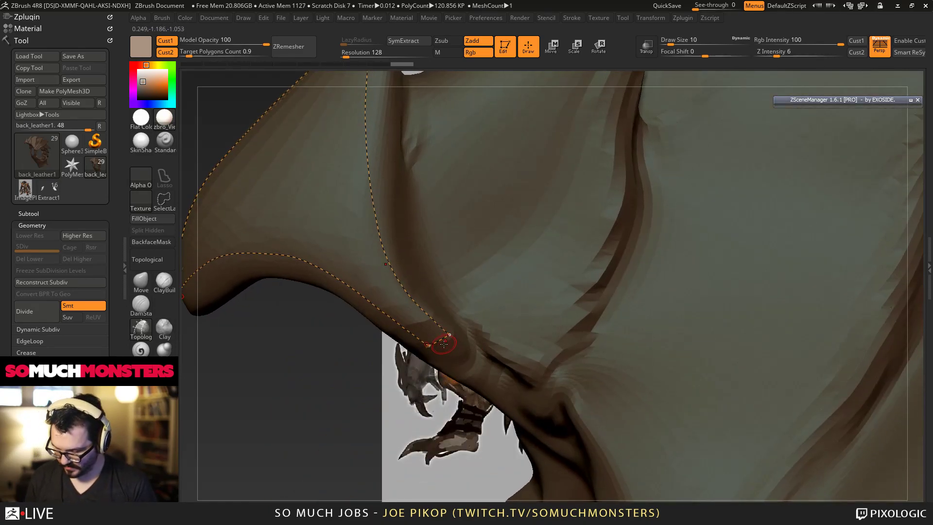
alt+drag(428, 323, 427, 345)
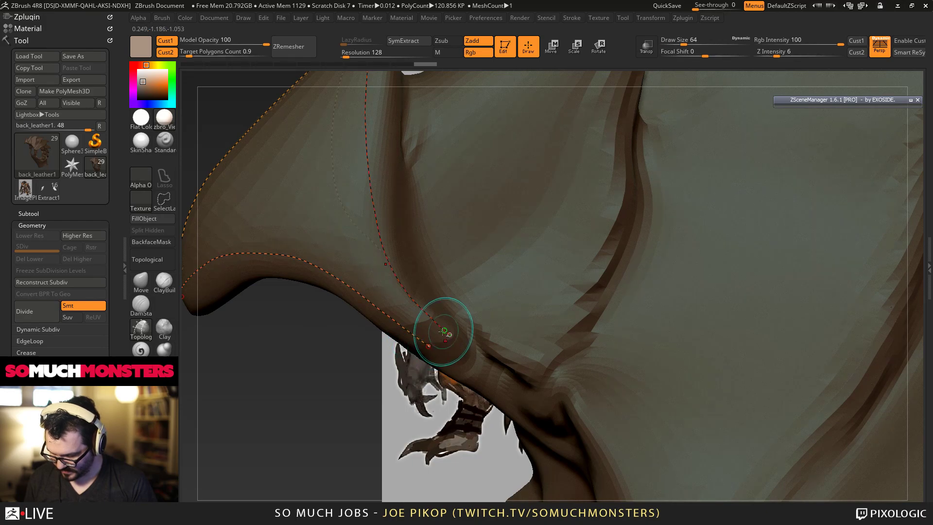
drag(415, 349, 451, 319)
Step: Draw crossing topology curves between the lower edge and the inner crease, dividing the flap's narrow end into faces
mouse_move(357, 275)
alt+right_down()
mouse_move(516, 358)
mouse_move(461, 300)
mouse_move(541, 365)
alt+right_up()
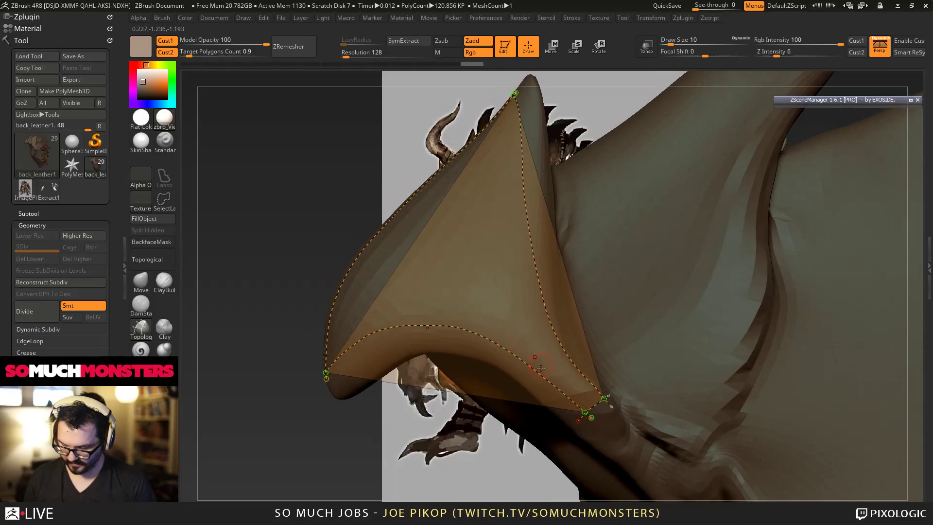
drag(575, 357, 576, 356)
drag(496, 344, 551, 299)
mouse_move(476, 266)
right_down()
mouse_move(464, 289)
mouse_move(502, 341)
right_up()
drag(499, 346, 605, 241)
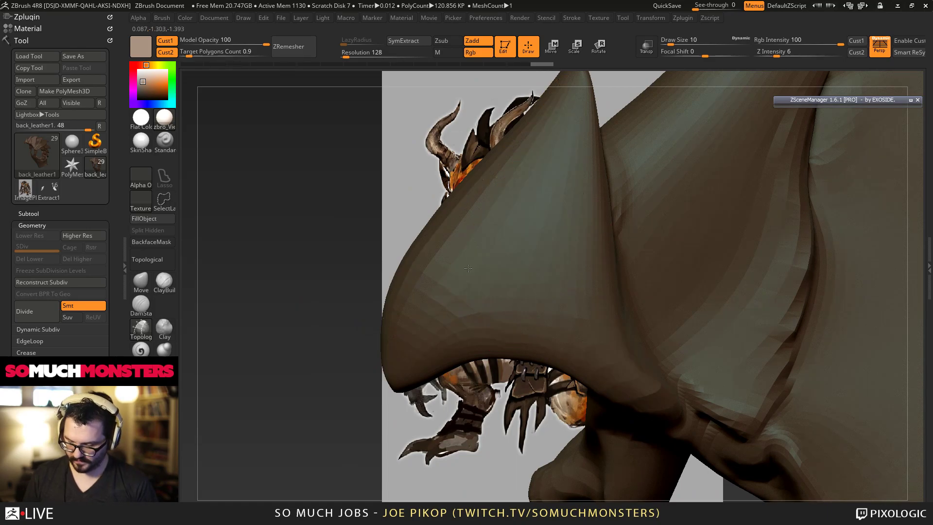
Step: Add a long crossing curve from the lower edge to the upper inner side, erasing the first version and redrawing it
right_drag(481, 276, 463, 292)
drag(538, 216, 589, 151)
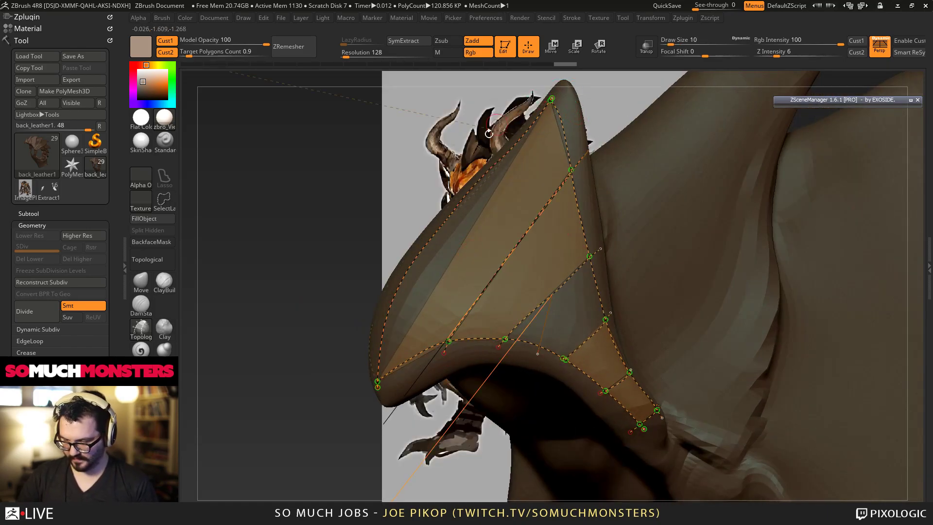
alt+click(449, 348)
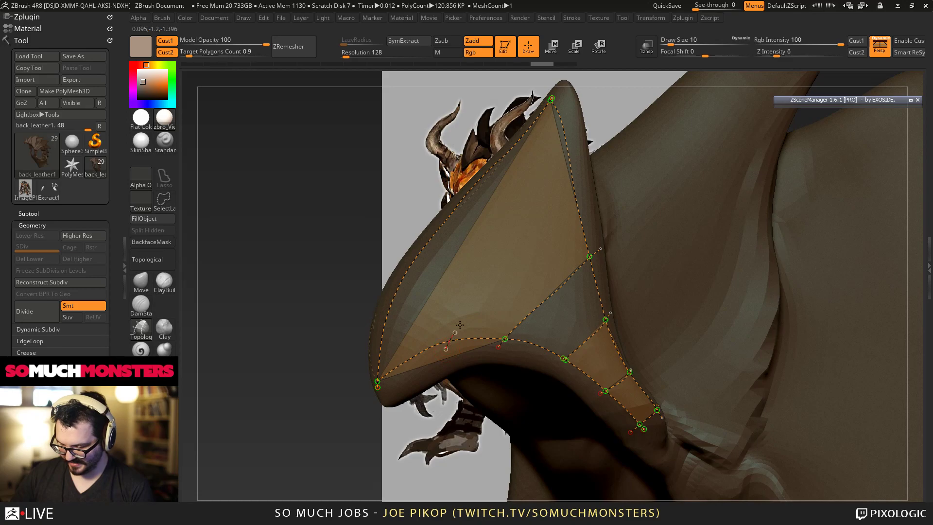
drag(538, 216, 586, 140)
right_drag(563, 267, 614, 268)
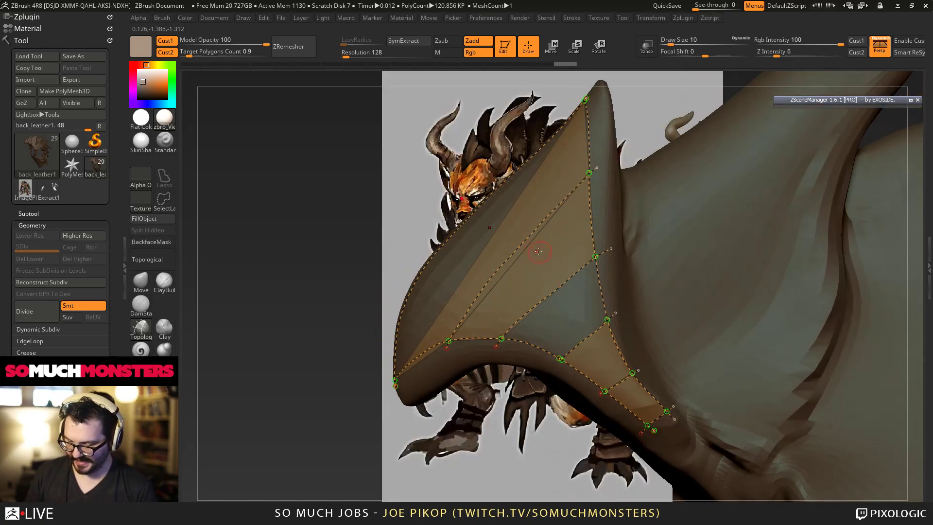
right_drag(487, 264, 508, 281)
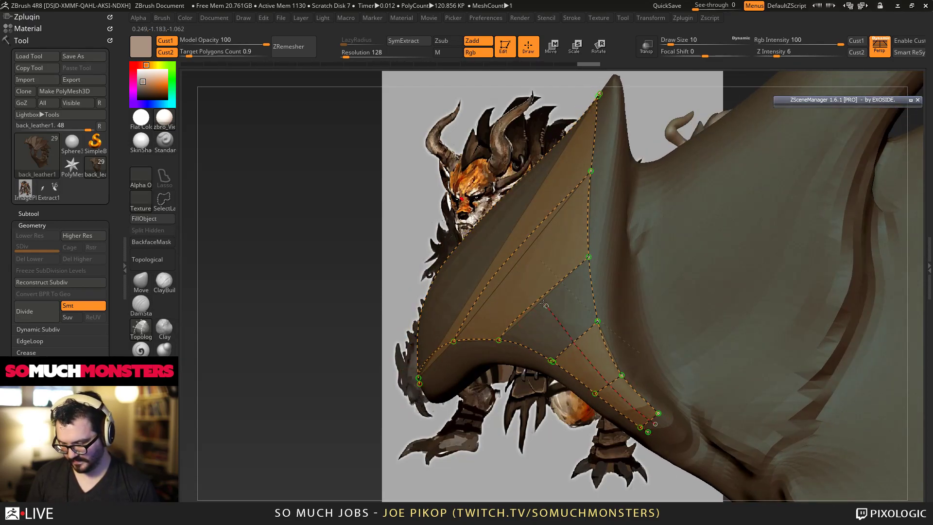
Step: Run a lengthwise topology curve through the middle of the crossing curves, from the narrow end up to the longest one
drag(514, 274, 500, 257)
right_drag(505, 256, 593, 374)
drag(633, 368, 617, 354)
drag(576, 319, 559, 304)
mouse_move(597, 347)
right_down()
mouse_move(663, 434)
mouse_move(608, 343)
right_up()
alt+drag(622, 363, 637, 371)
right_drag(573, 356, 589, 306)
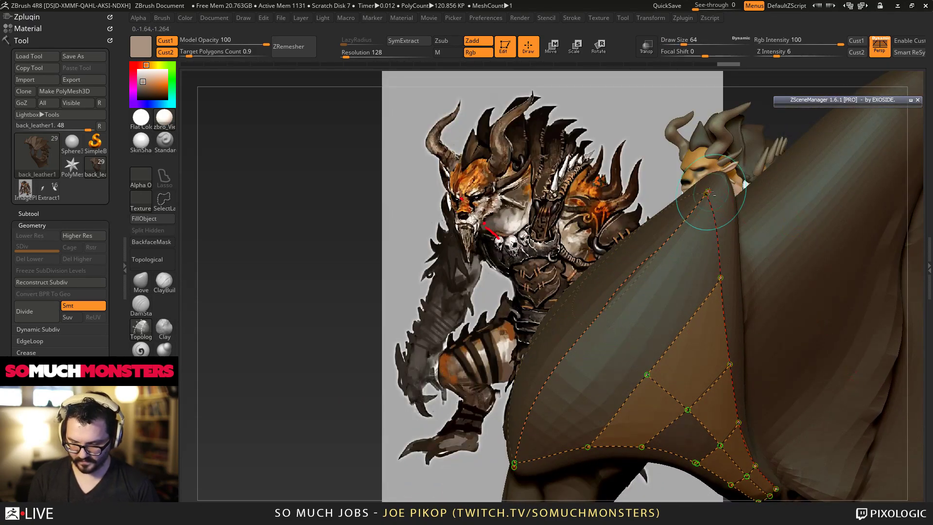
Step: Try to extend the middle topology curve across the flap's front face and past the front curve
drag(708, 193, 702, 195)
ctrl+right_drag(757, 253, 321, 190)
alt+right_drag(449, 315, 501, 277)
mouse_move(463, 387)
alt+right_down()
mouse_move(512, 218)
mouse_move(545, 215)
mouse_move(578, 230)
mouse_move(641, 340)
mouse_move(581, 252)
mouse_move(544, 159)
mouse_move(559, 121)
mouse_move(598, 318)
mouse_move(680, 350)
alt+right_up()
click(452, 154)
alt+right_drag(753, 224, 755, 325)
drag(764, 331, 755, 321)
drag(658, 236, 657, 236)
right_drag(677, 293, 670, 240)
key(bracketleft)
alt+drag(714, 262, 695, 279)
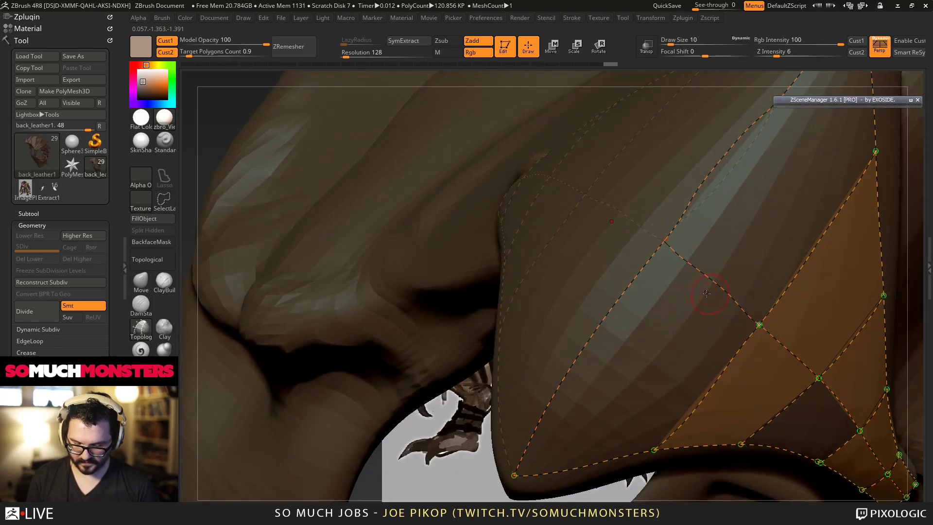
Step: Erase the long front curve between tip and lower corner, along with the upper end of the inner side curve
alt+right_drag(593, 264, 600, 277)
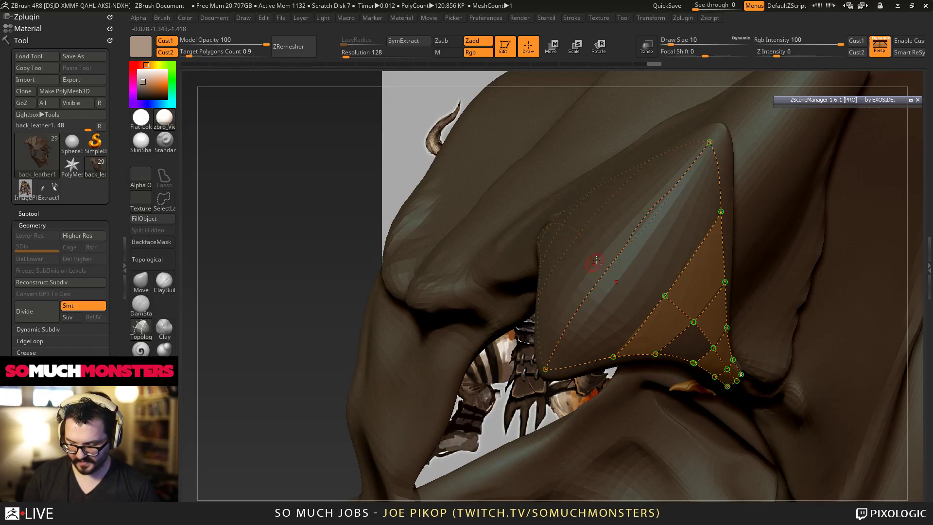
shift+drag(585, 294, 582, 309)
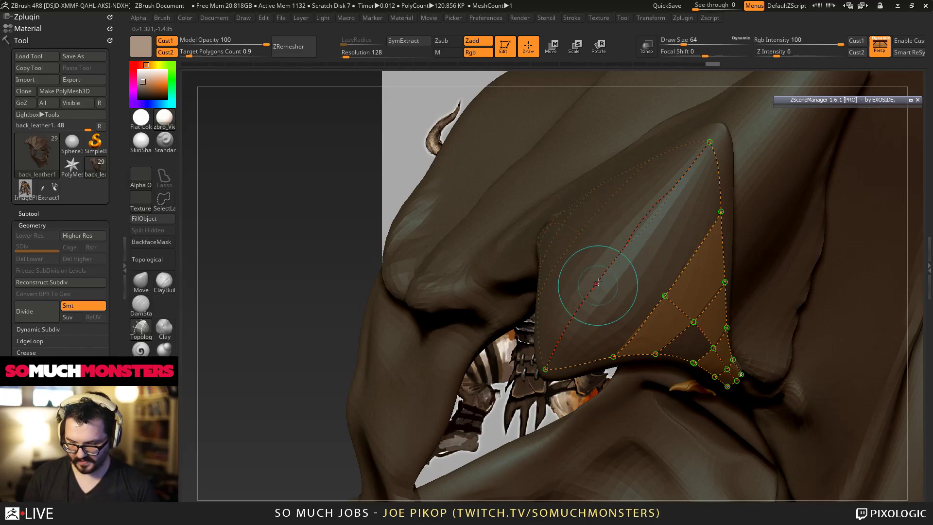
right_drag(600, 286, 654, 220)
drag(732, 165, 697, 185)
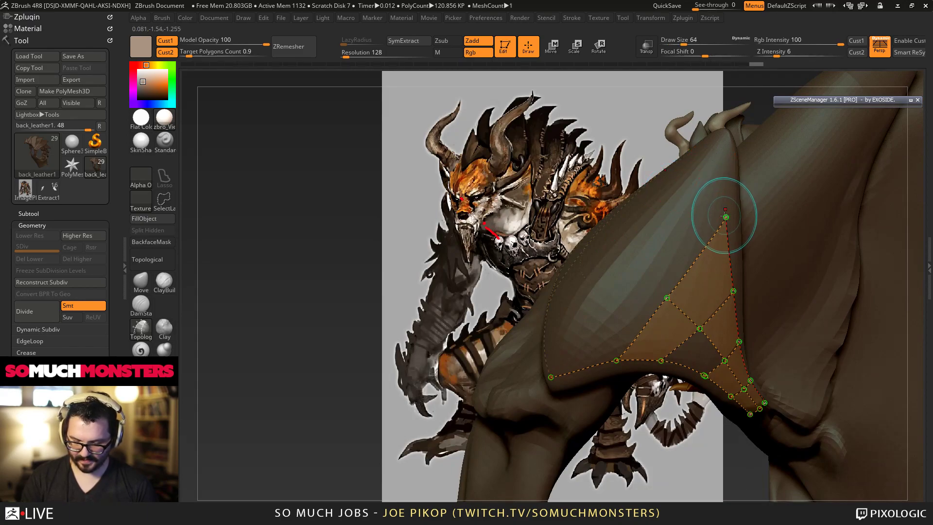
Step: Extend the middle curve across the flap's front face and continue the inner side curve up to the tip
drag(667, 297, 625, 263)
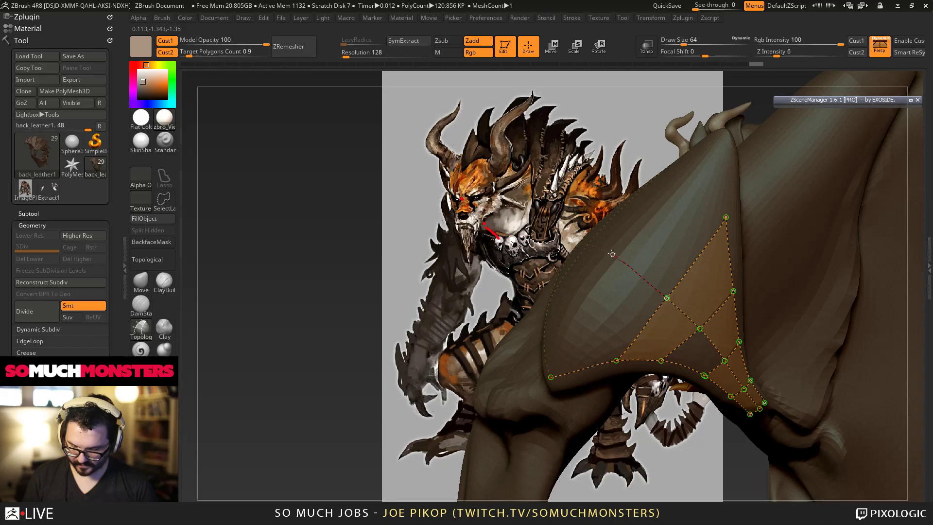
drag(726, 217, 722, 185)
drag(717, 139, 718, 138)
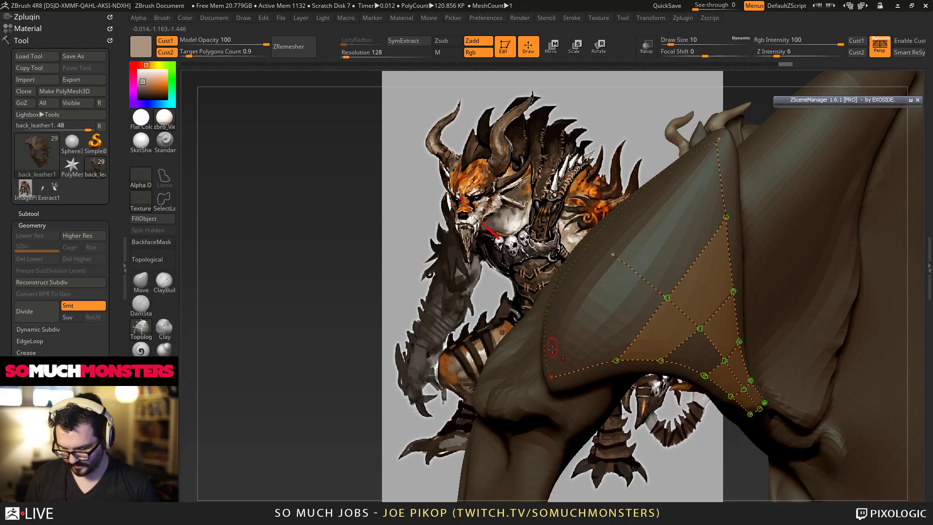
Step: Redraw the front topology curve from the flap's lower corner through the end of the middle curve to the tip
right_drag(552, 347, 600, 348)
drag(542, 378, 561, 336)
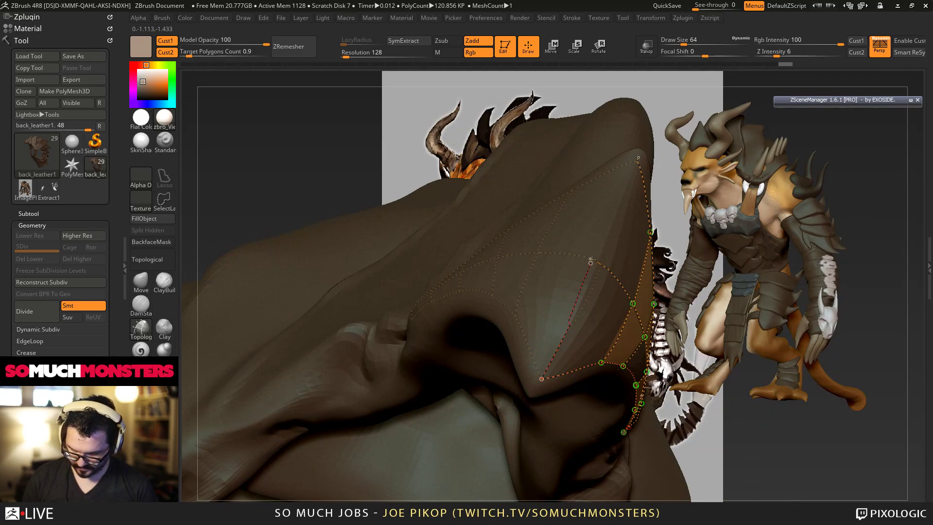
drag(640, 152, 641, 149)
Step: Trim the curves at the flap's lower front corner and redraw the lower edge to join the front curve
mouse_move(564, 272)
right_down()
mouse_move(476, 279)
mouse_move(501, 286)
mouse_move(478, 292)
mouse_move(480, 306)
right_up()
drag(484, 378, 474, 333)
right_drag(474, 349, 528, 388)
alt+drag(533, 354, 472, 333)
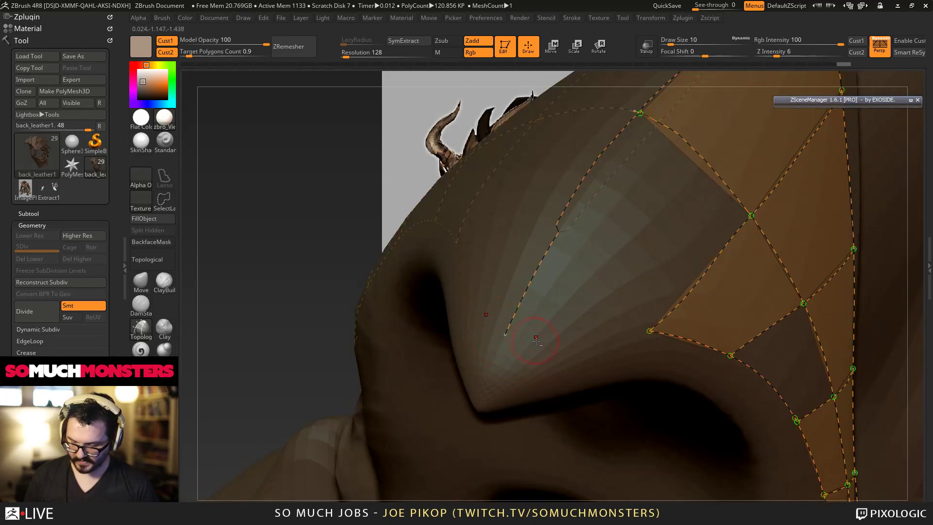
drag(645, 331, 621, 326)
drag(516, 328, 505, 334)
Step: Redraw the lower edge segment beside the unfilled quad to close that face
right_drag(497, 318, 508, 284)
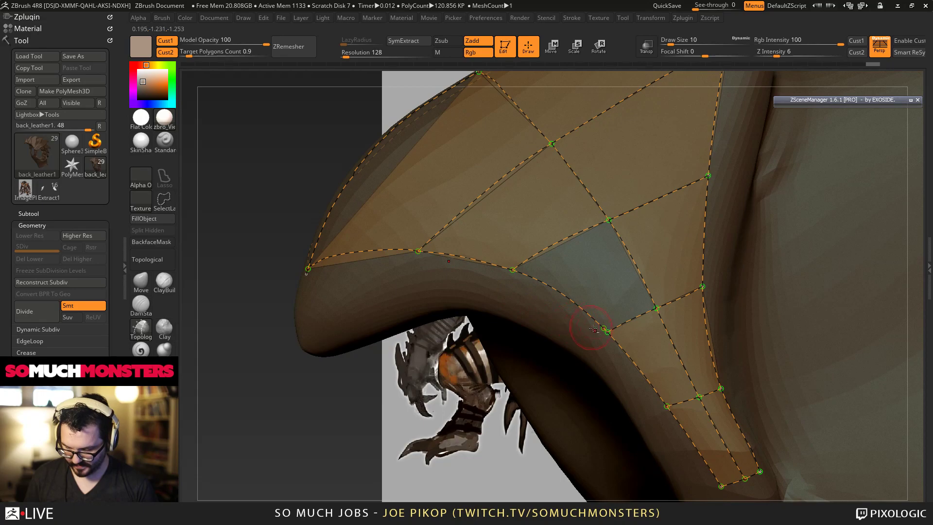
drag(607, 332, 587, 315)
drag(510, 266, 512, 269)
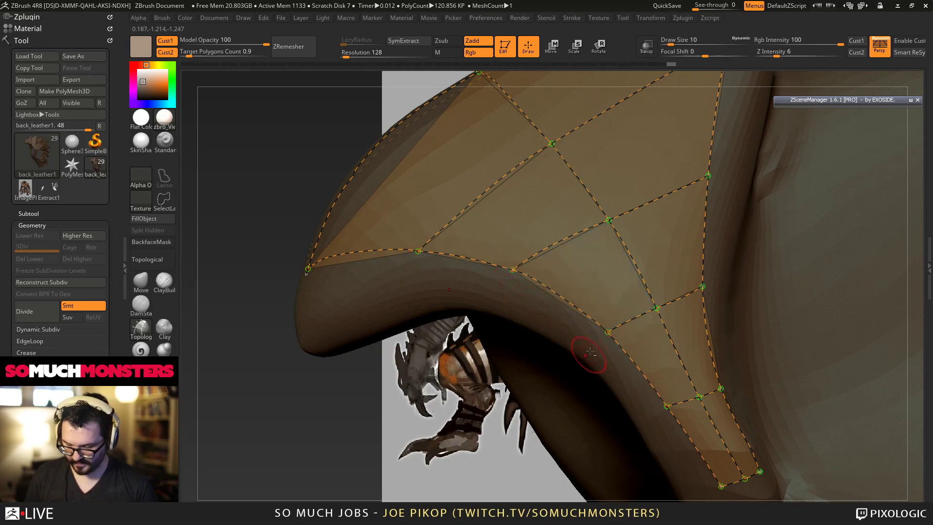
ctrl+right_drag(589, 355, 356, 224)
Step: Draw a topology curve down the inner side of the second flap from its upper corner to the lower corner
mouse_move(510, 288)
right_down()
mouse_move(503, 307)
mouse_move(520, 309)
right_up()
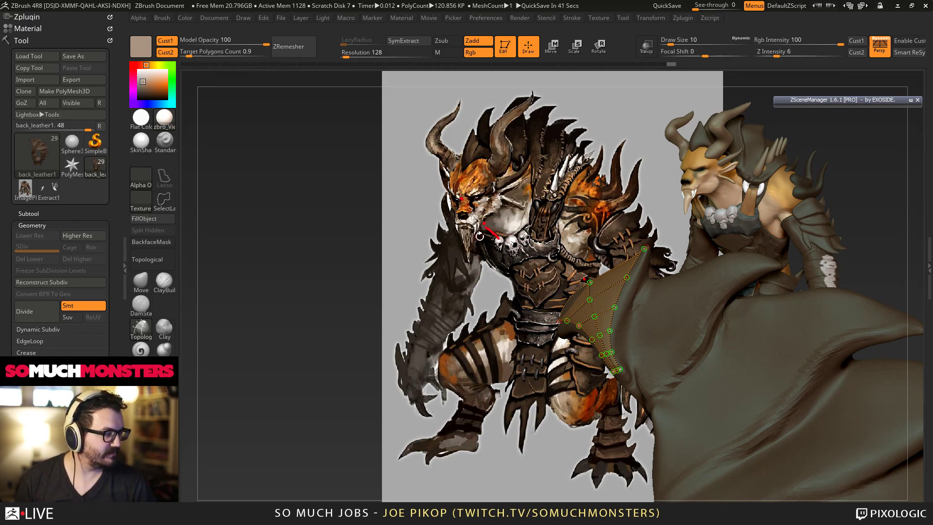
drag(479, 237, 549, 182)
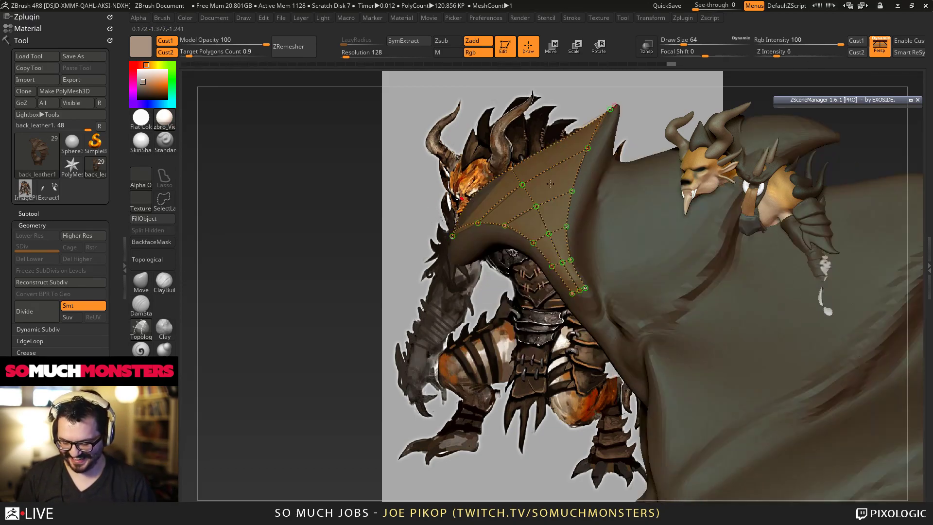
right_drag(549, 183, 540, 174)
right_drag(615, 318, 622, 320)
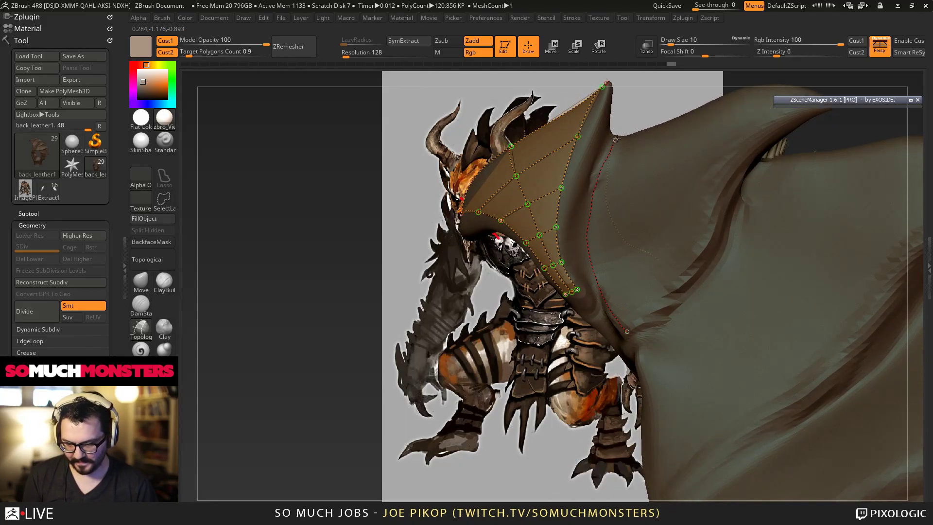
right_drag(617, 156, 576, 229)
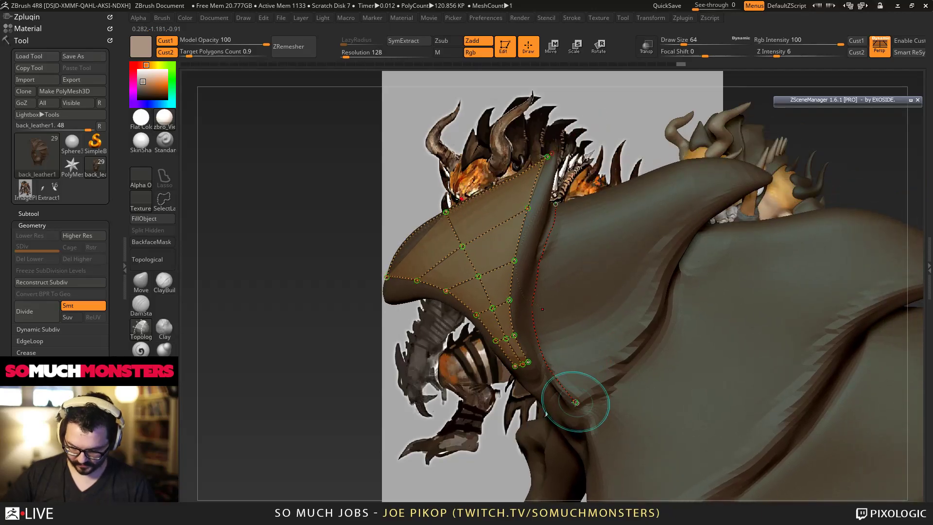
right_drag(616, 346, 601, 348)
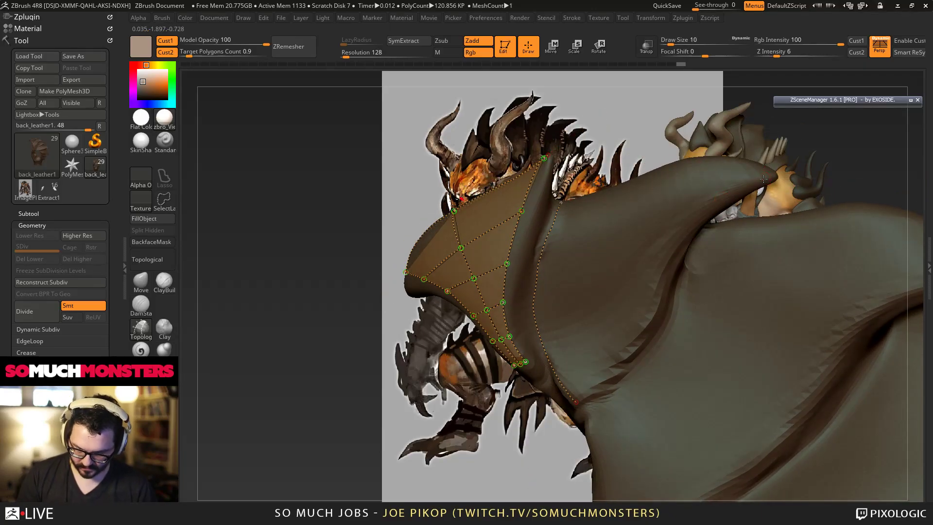
Step: Draw the second flap's upper edge out to its tip and its lower edge back to the lower corner
right_drag(741, 163, 694, 178)
drag(586, 138, 602, 139)
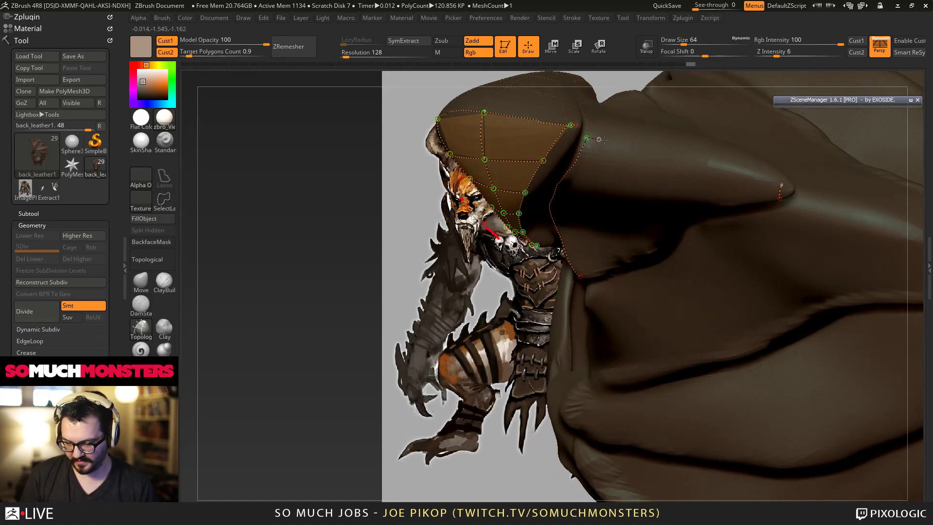
right_drag(710, 193, 754, 196)
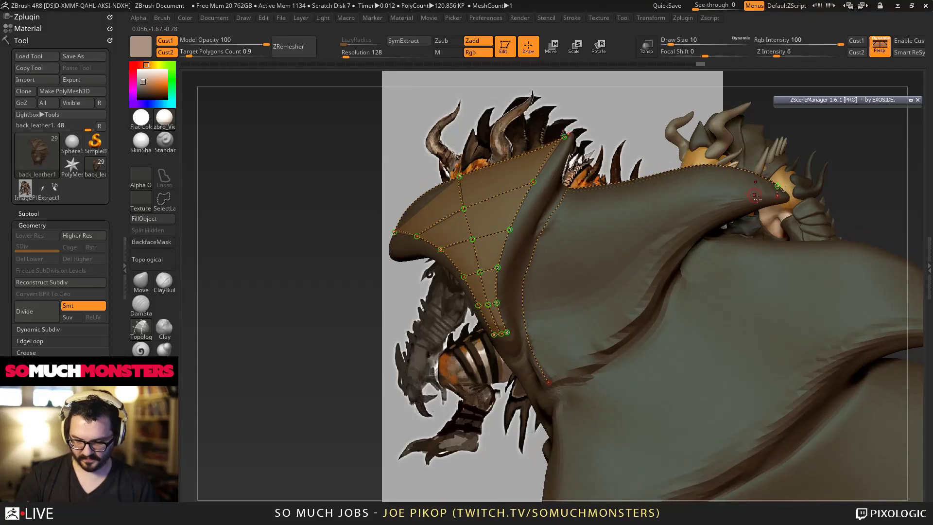
drag(778, 193, 755, 194)
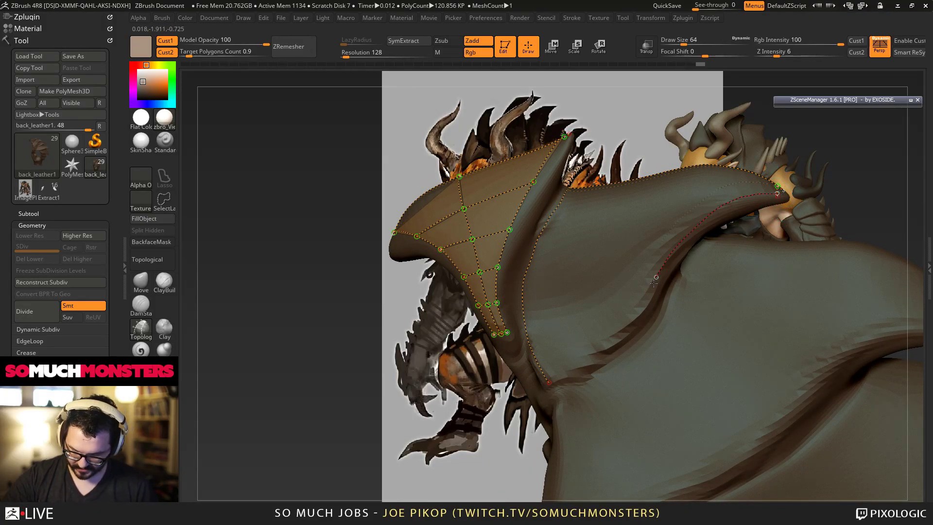
drag(544, 379, 544, 379)
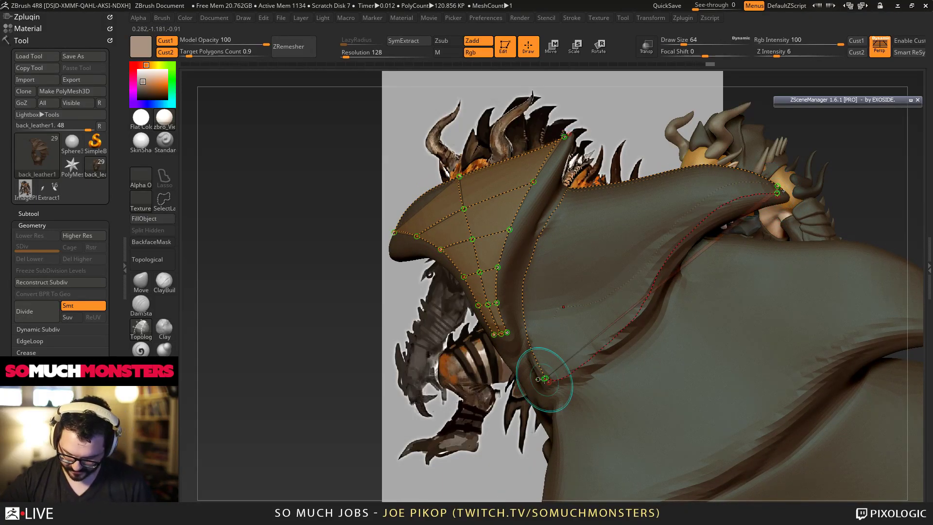
Step: Draw two topology curves across the second flap near its tip, joining the lower and upper edges
mouse_move(568, 307)
right_down()
mouse_move(579, 290)
mouse_move(533, 235)
mouse_move(559, 249)
right_up()
drag(732, 206, 727, 167)
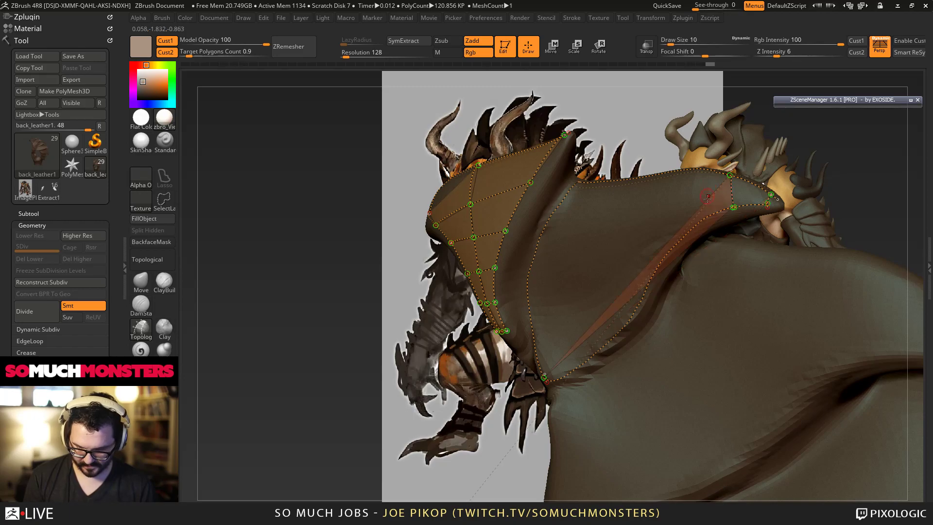
right_drag(704, 213, 686, 212)
drag(686, 230, 657, 158)
right_drag(663, 163, 648, 148)
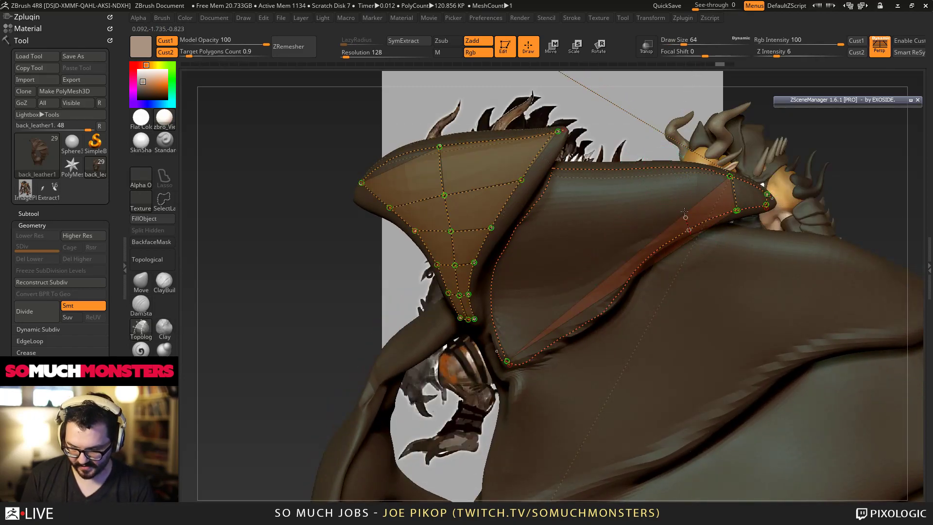
drag(668, 162, 667, 158)
mouse_move(652, 143)
right_down()
mouse_move(662, 173)
mouse_move(675, 170)
mouse_move(663, 233)
right_up()
alt+right_drag(610, 110, 652, 261)
drag(683, 307, 656, 227)
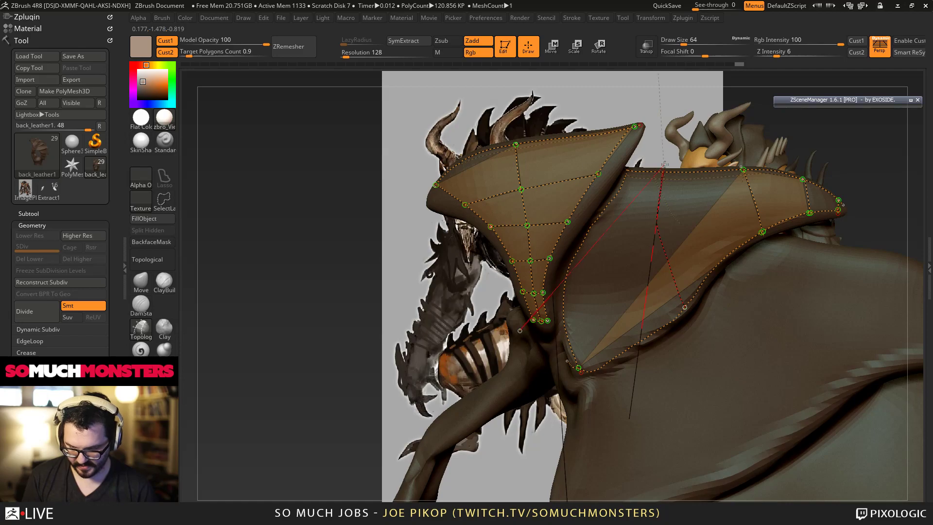
drag(664, 165, 664, 160)
key(ctrl+z)
Step: Draw a third cross curve on the second flap, spaced further inward from the two near the tip
right_drag(661, 167, 672, 184)
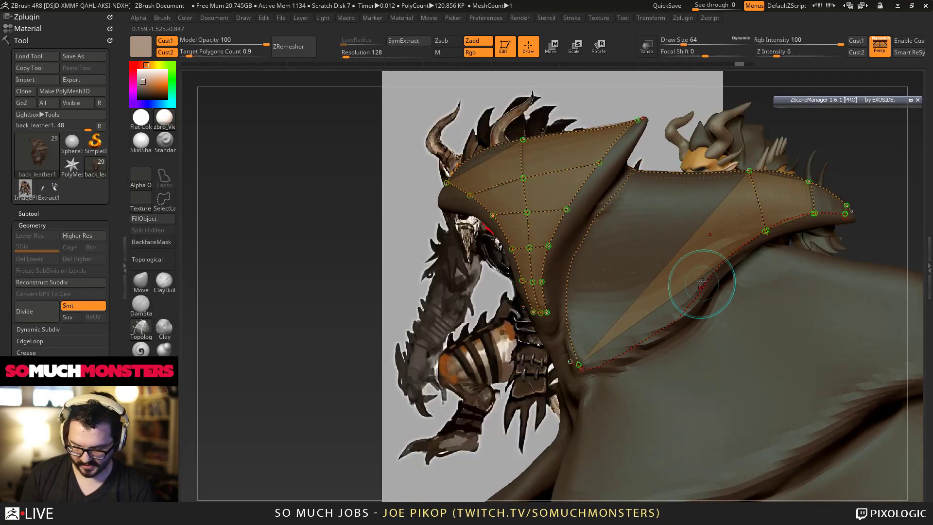
drag(727, 264, 699, 167)
mouse_move(684, 171)
right_down()
mouse_move(669, 225)
mouse_move(691, 227)
mouse_move(662, 207)
right_up()
Step: Draw two lengthwise topology curves on the second flap from its inner side edge through the cross curves to the tip
drag(605, 202, 640, 205)
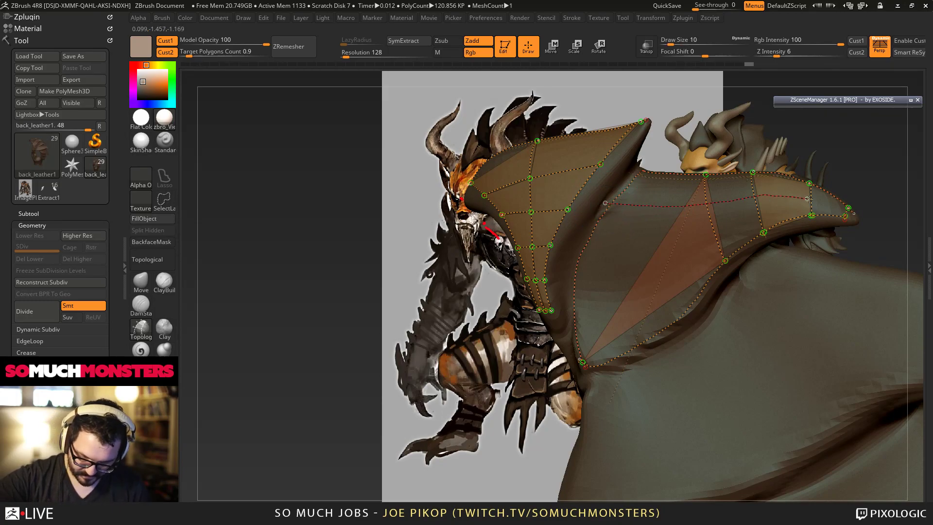
drag(846, 212, 862, 214)
right_drag(751, 196, 772, 197)
drag(562, 282, 586, 275)
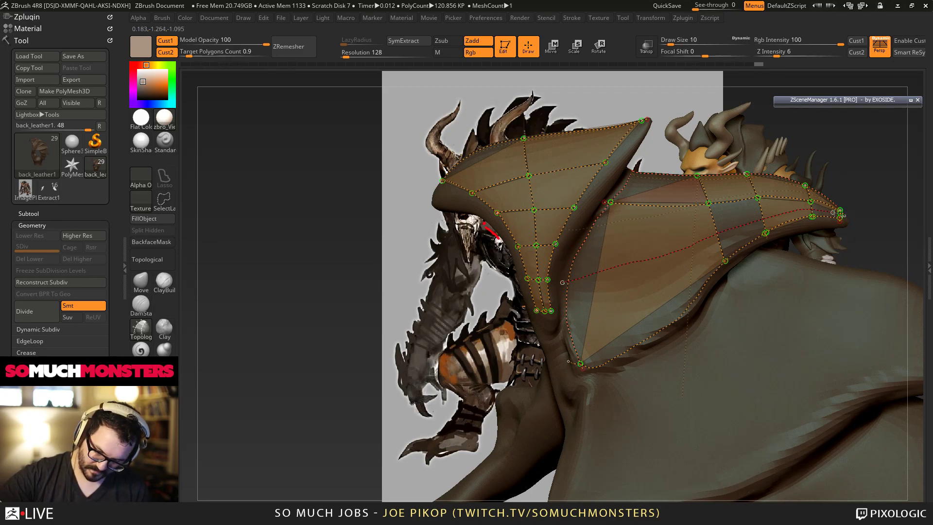
drag(832, 212, 852, 212)
Step: Redraw the second flap's upper edge from the innermost cross curve to the upper inner corner to fill that face
right_drag(673, 194, 533, 262)
alt+drag(540, 179, 525, 159)
drag(673, 241, 663, 233)
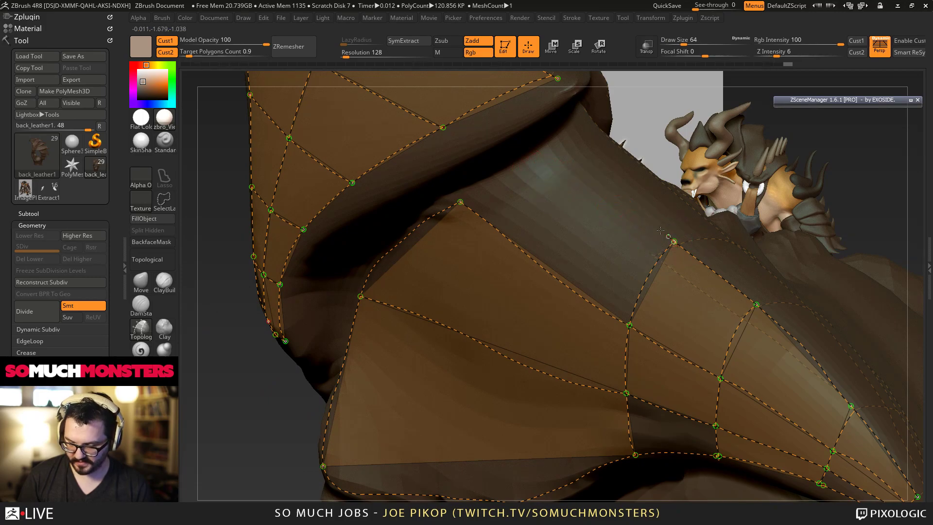
drag(561, 148, 545, 139)
mouse_move(472, 112)
right_down()
mouse_move(516, 171)
mouse_move(480, 224)
right_up()
click(565, 166)
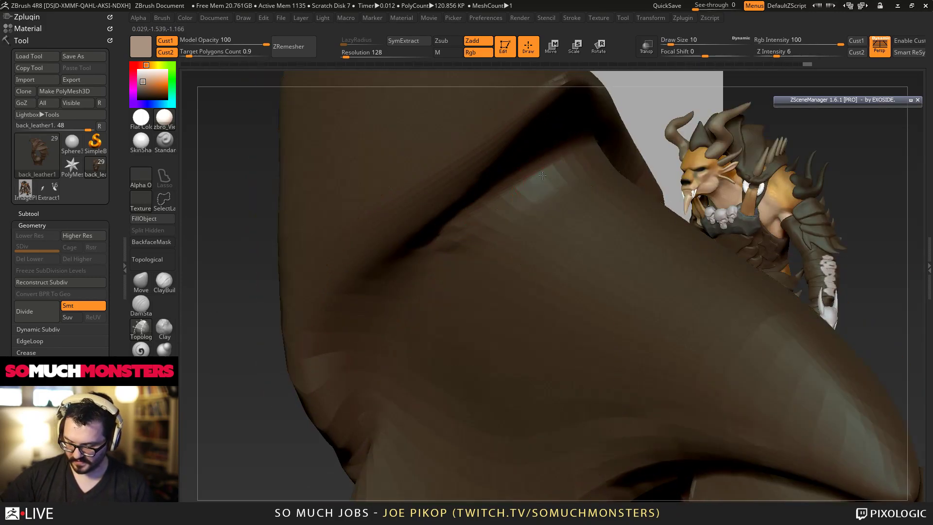
Step: Redraw the second flap's inner side edge between the two lengthwise curves to close the open face
right_drag(538, 178, 507, 173)
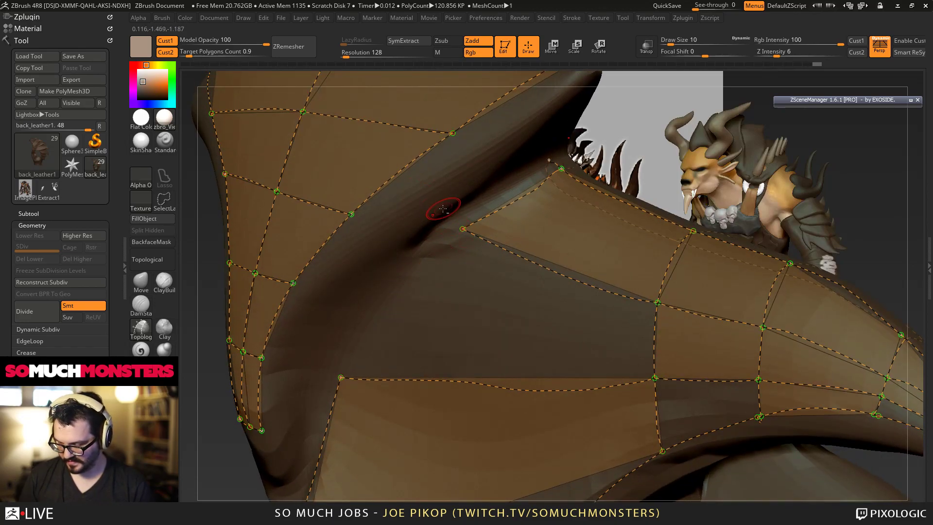
drag(463, 229, 446, 245)
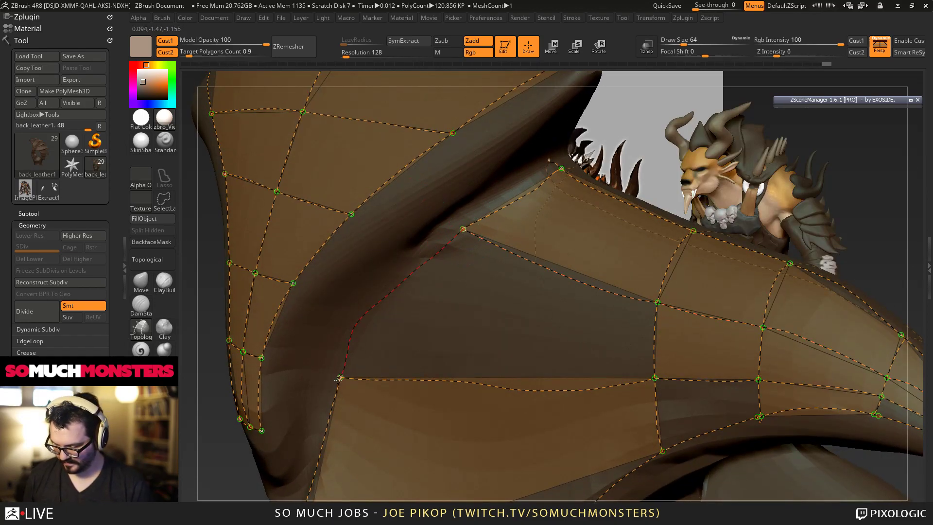
drag(340, 378, 340, 378)
ctrl+right_drag(415, 214, 413, 141)
Step: Redraw the second flap's lower edge beside the unfilled quad and clean up the stray point nearer the tip
alt+right_drag(632, 350, 585, 311)
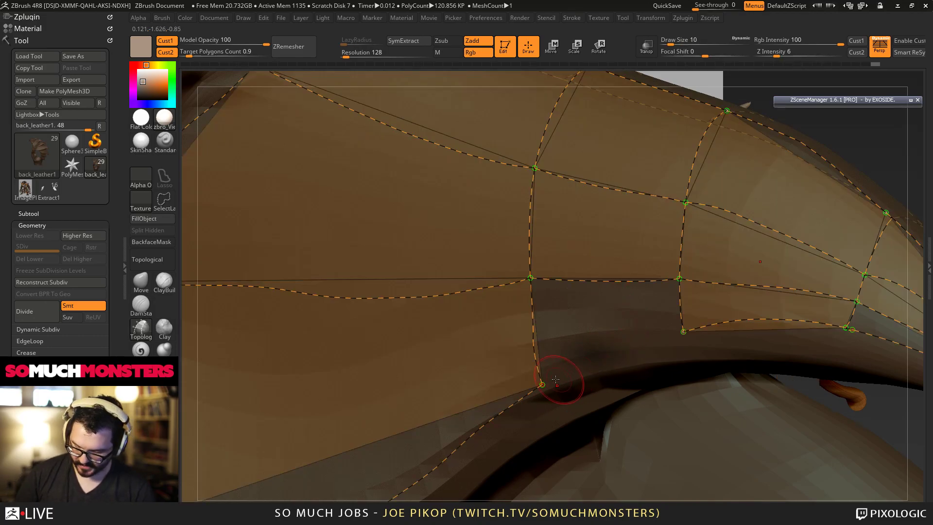
click(620, 344)
drag(684, 333, 682, 333)
mouse_move(486, 233)
right_down()
mouse_move(433, 202)
mouse_move(500, 212)
mouse_move(597, 310)
mouse_move(672, 352)
mouse_move(551, 303)
mouse_move(578, 347)
right_up()
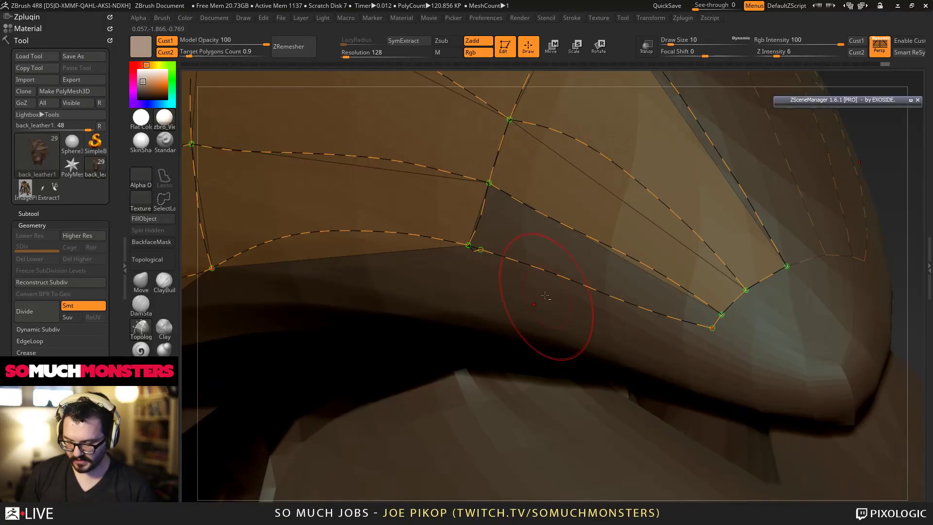
alt+drag(482, 243, 483, 241)
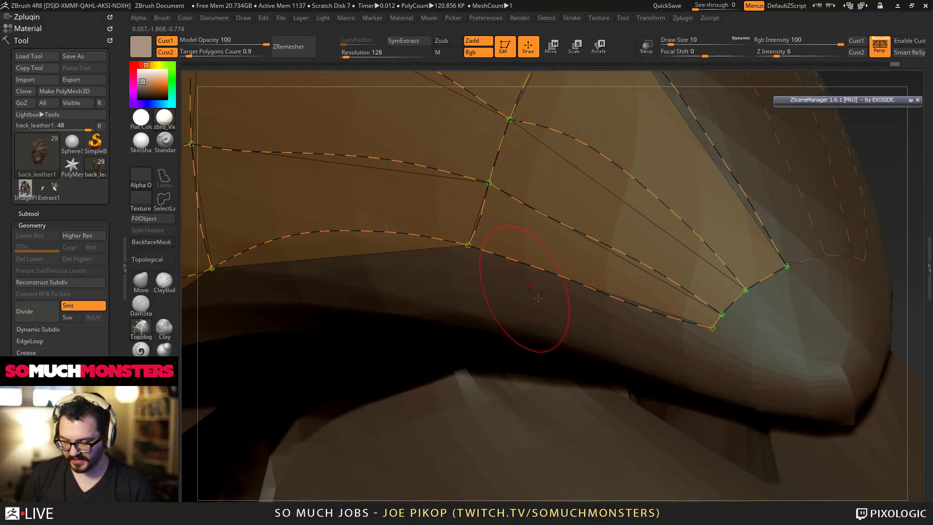
Step: Draw another cross curve through the wide inner part of the second flap from the upper to the lower edge
ctrl+right_drag(522, 326, 437, 209)
alt+right_drag(316, 364, 426, 254)
ctrl+right_drag(420, 218, 422, 286)
right_drag(597, 128, 604, 119)
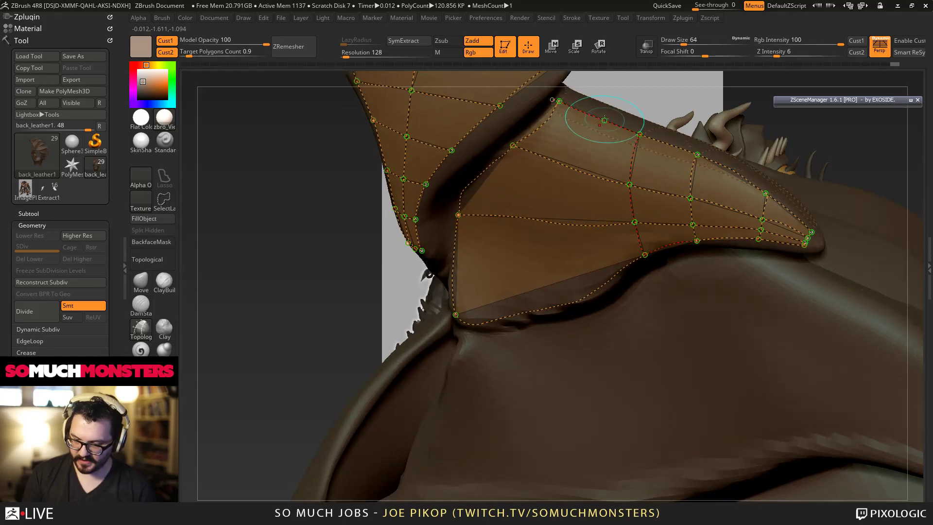
drag(580, 309, 581, 312)
Step: Draw a series of topology curves down the third flap, from under the second flap to the lower fold
right_drag(581, 242, 500, 208)
alt+right_drag(516, 245, 447, 262)
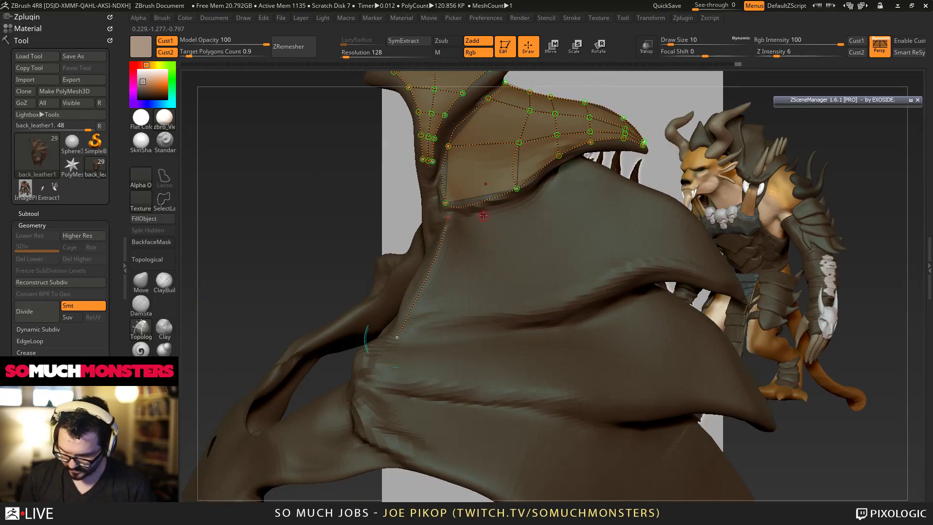
right_drag(571, 307, 489, 233)
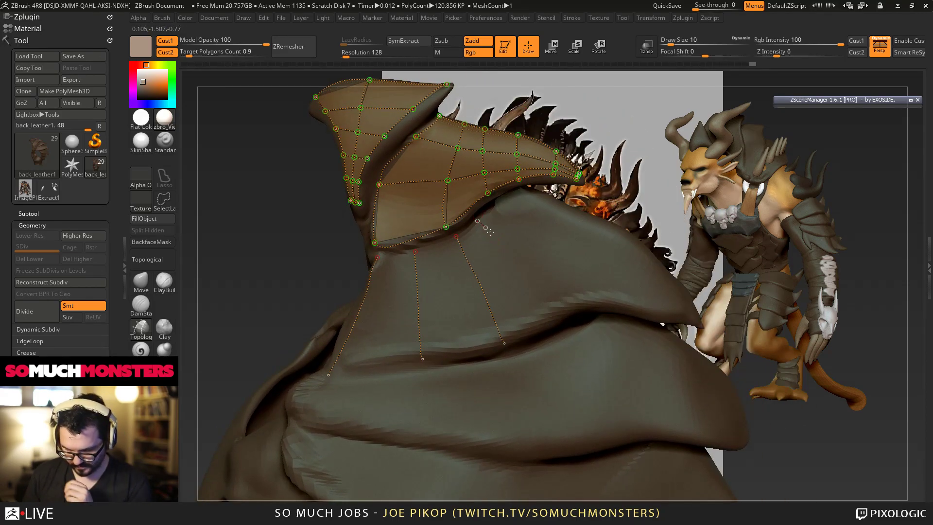
drag(570, 301, 574, 303)
right_drag(574, 303, 548, 285)
mouse_move(514, 245)
right_down()
mouse_move(529, 229)
mouse_move(546, 248)
right_up()
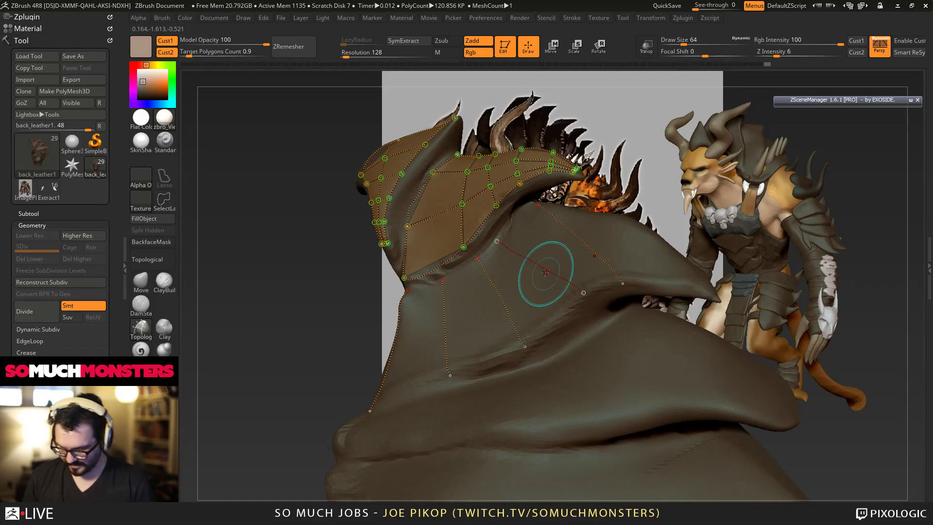
drag(572, 311, 573, 310)
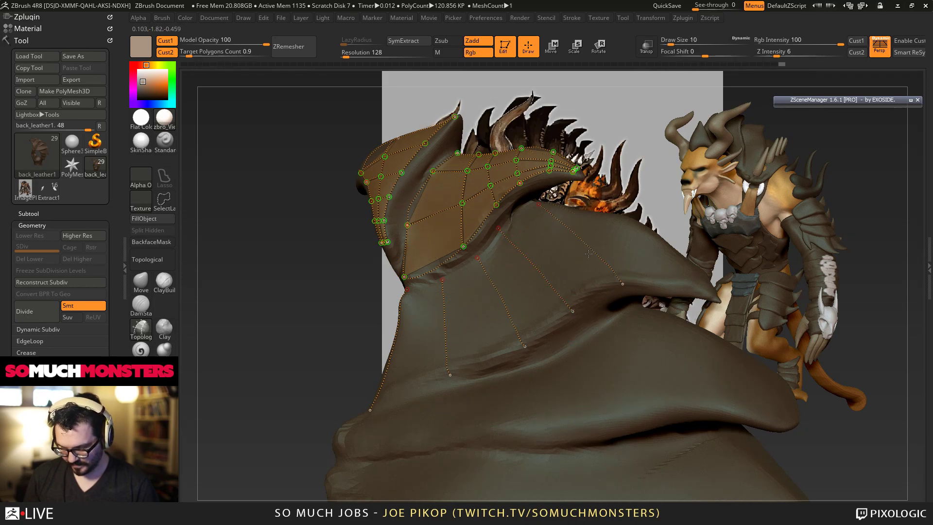
Step: Add cross curves at the third flap's outer end, continuing the series toward its tip
right_drag(573, 310, 626, 245)
drag(639, 278, 645, 290)
right_drag(645, 290, 680, 282)
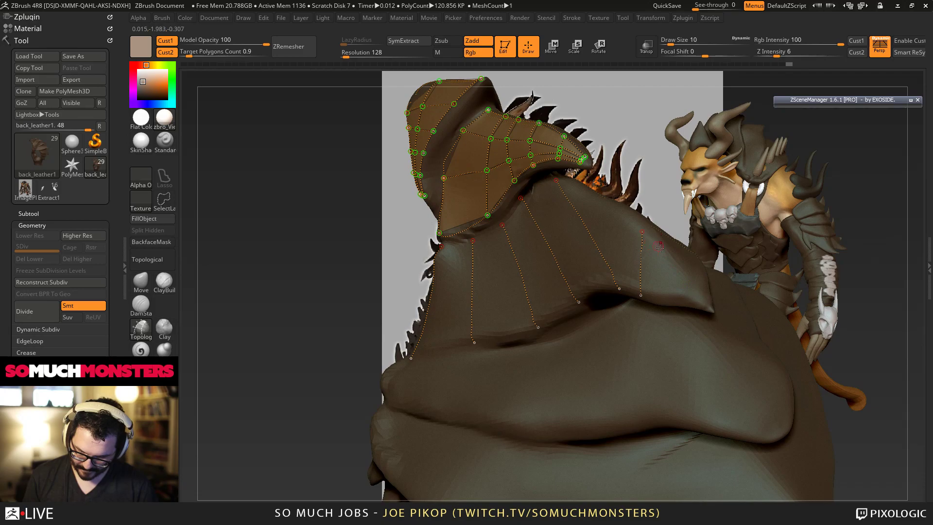
right_drag(664, 265, 636, 236)
drag(639, 289, 640, 291)
right_drag(640, 291, 695, 280)
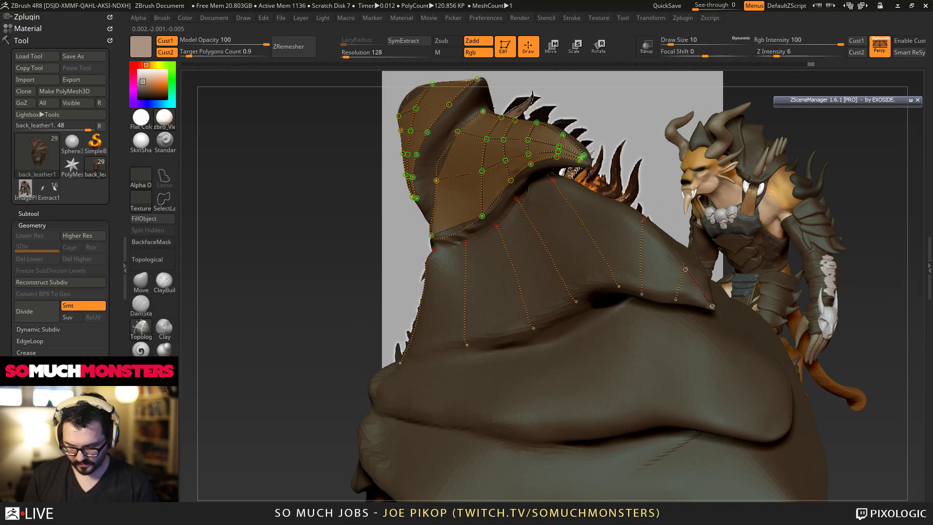
Step: Draw the third flap's outer upper edge and its lower edge through the ends of the cross curves
drag(569, 186, 545, 175)
right_drag(543, 188, 575, 196)
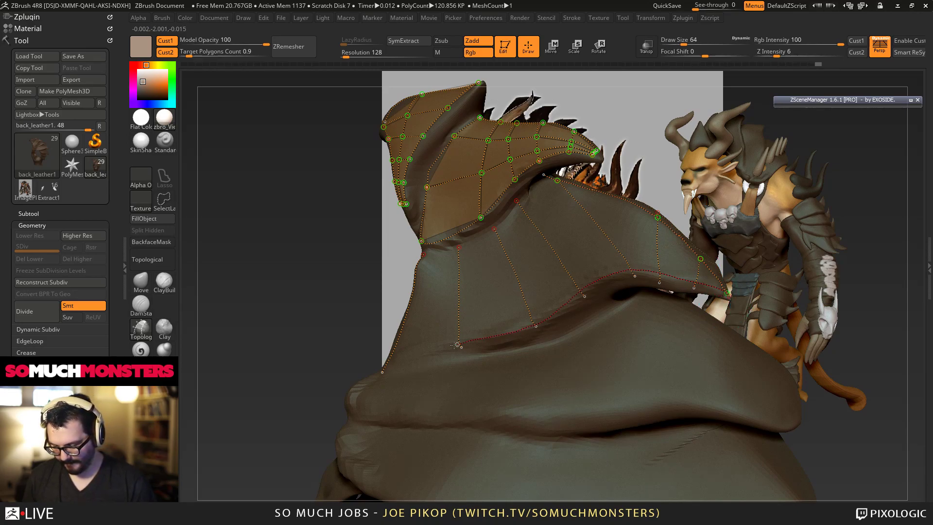
right_drag(374, 374, 476, 370)
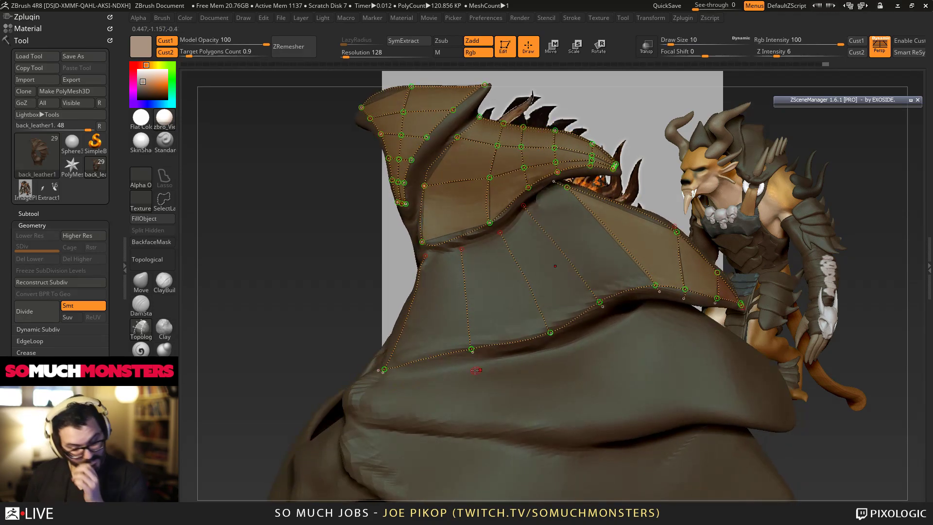
Step: Draw the third flap's upper edge beneath the second flap, from the inner corner through the tops of the cross curves
right_drag(546, 234, 412, 251)
drag(386, 281, 441, 279)
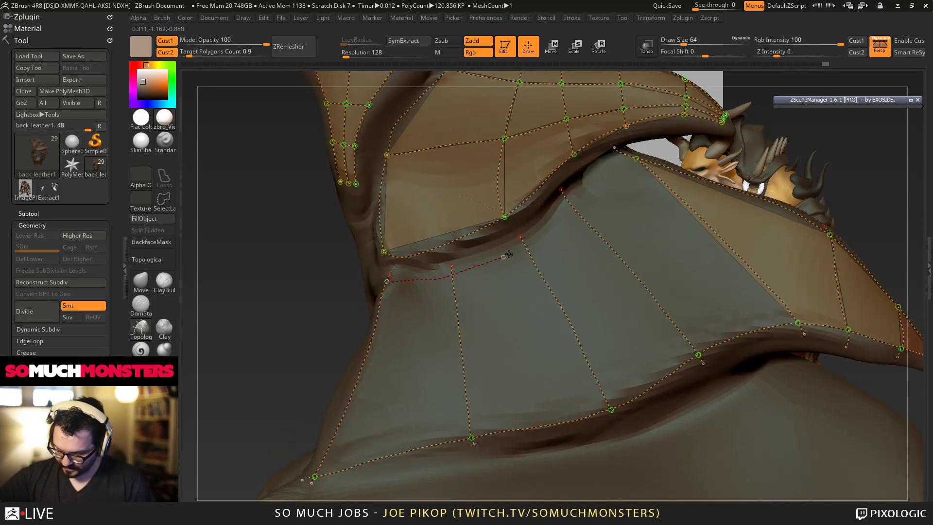
drag(636, 158, 635, 158)
right_drag(631, 156, 618, 154)
Step: Remove the third flap's cross curve beside the unfilled face and redraw it from the lower edge, shifting its lower end inward
alt+click(655, 242)
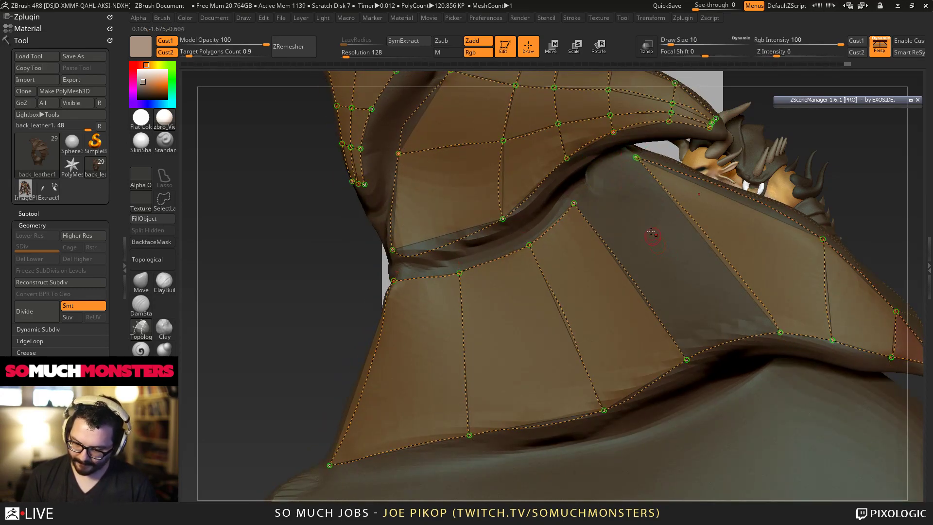
alt+drag(636, 161, 634, 152)
drag(738, 335, 704, 241)
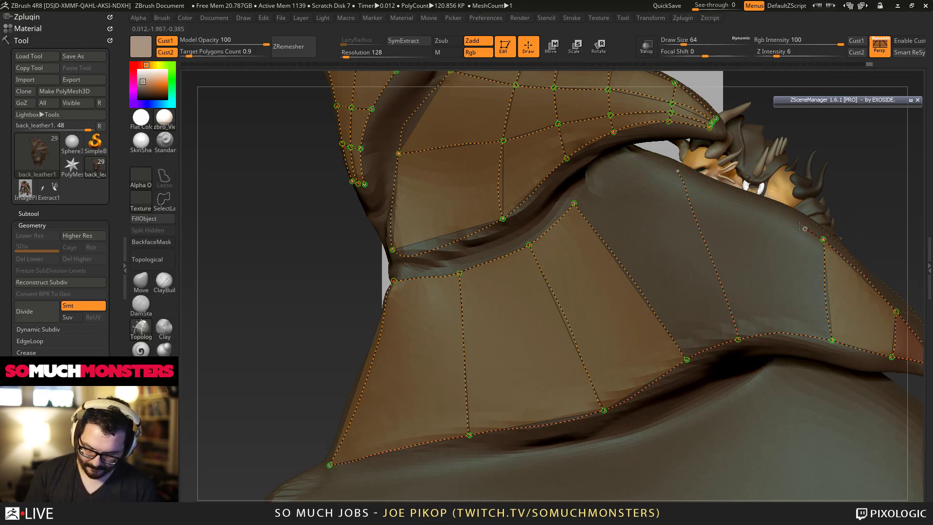
click(664, 155)
Step: Redraw the third flap's upper edge through the top of the new cross curve to the next outer one, closing the open faces
right_drag(590, 209, 558, 229)
right_drag(735, 302, 782, 282)
drag(535, 202, 647, 182)
mouse_move(613, 287)
ctrl+right_down()
mouse_move(582, 229)
mouse_move(532, 230)
mouse_move(562, 307)
mouse_move(464, 245)
mouse_move(451, 223)
ctrl+right_up()
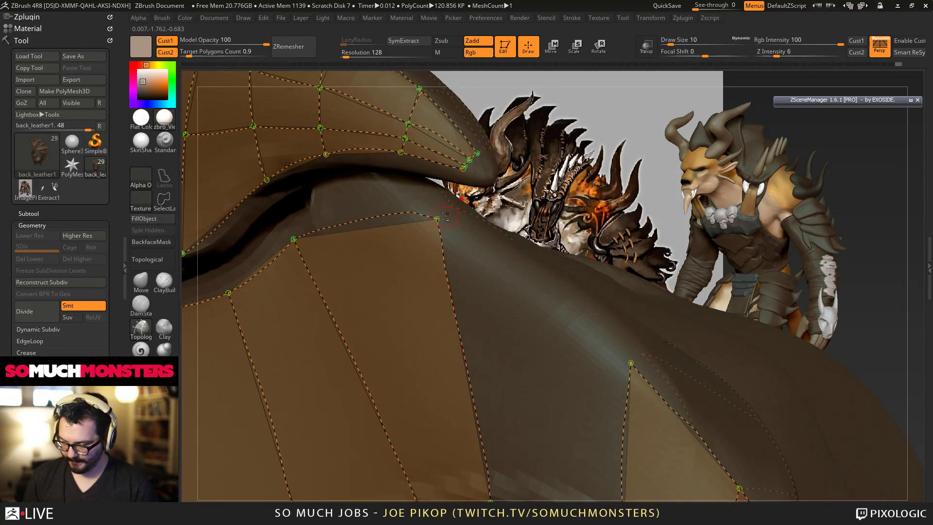
drag(437, 219, 479, 254)
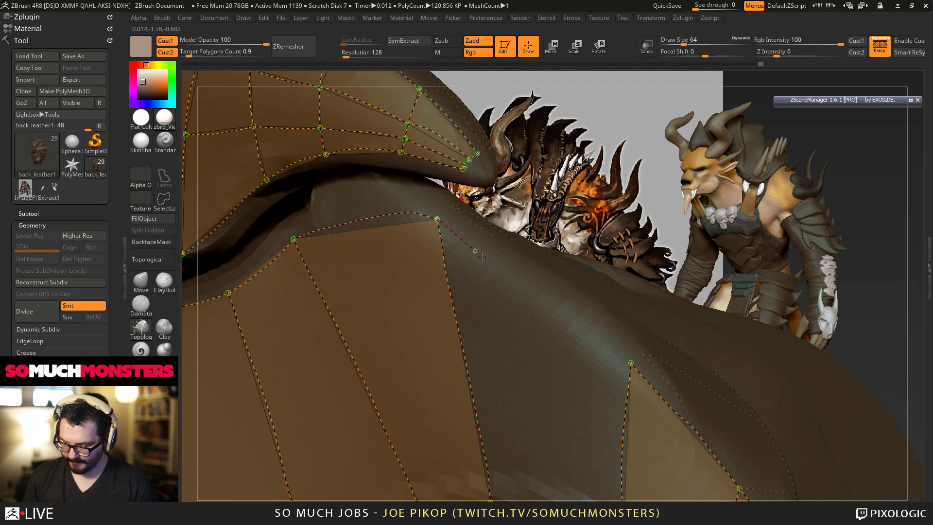
drag(630, 363, 630, 362)
ctrl+right_drag(630, 363, 466, 251)
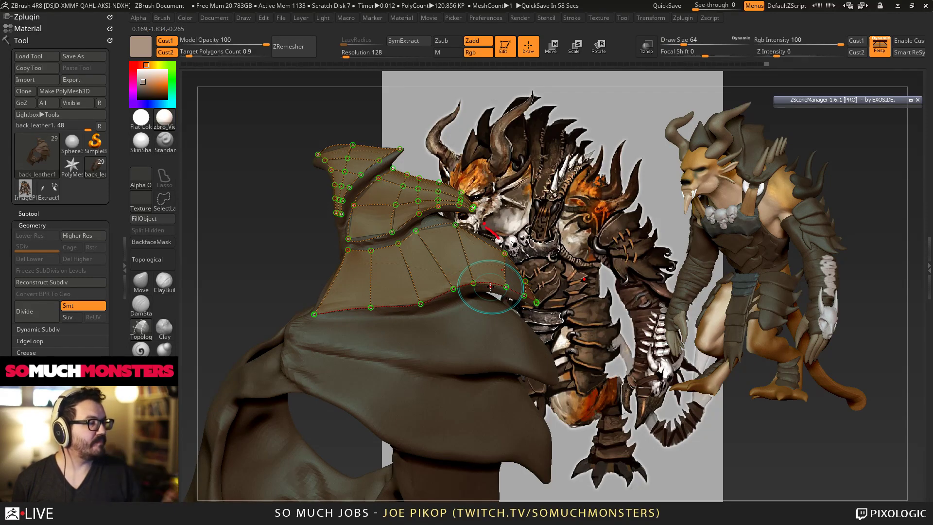
Step: Try a draw size of 50 by generating a preview mesh from the topology curves, and undo the preview
ctrl+right_drag(490, 286, 481, 233)
mouse_move(437, 284)
right_down()
mouse_move(486, 282)
mouse_move(490, 335)
mouse_move(413, 311)
mouse_move(390, 230)
mouse_move(363, 216)
right_up()
right_drag(357, 328, 408, 347)
mouse_move(510, 311)
right_down()
mouse_move(532, 378)
mouse_move(518, 392)
mouse_move(527, 396)
mouse_move(503, 309)
mouse_move(511, 319)
right_up()
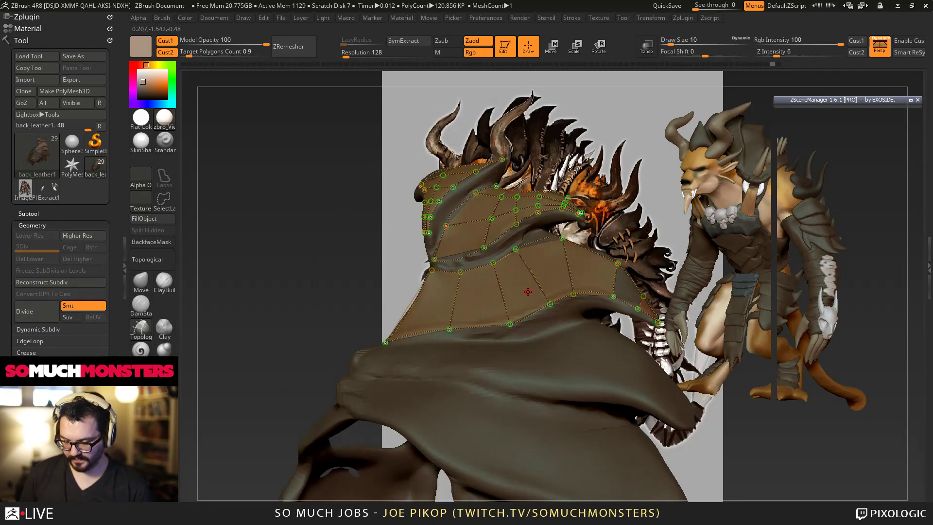
key(])
key(])
key(])
key(])
key(])
key(])
click(685, 42)
text(50)
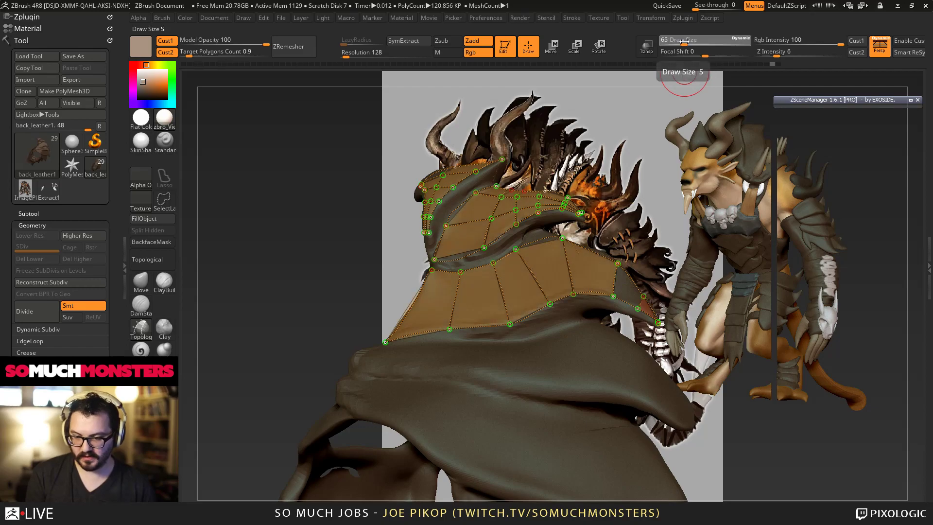
click(513, 361)
mouse_move(514, 361)
right_down()
mouse_move(476, 305)
mouse_move(480, 292)
mouse_move(533, 381)
right_up()
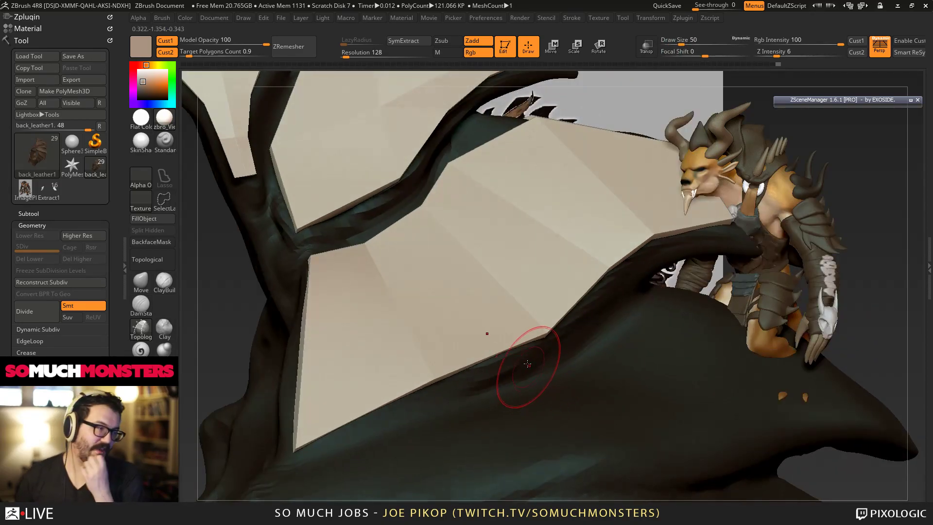
mouse_move(507, 287)
right_down()
mouse_move(500, 270)
mouse_move(488, 291)
mouse_move(483, 273)
mouse_move(509, 308)
mouse_move(484, 277)
right_up()
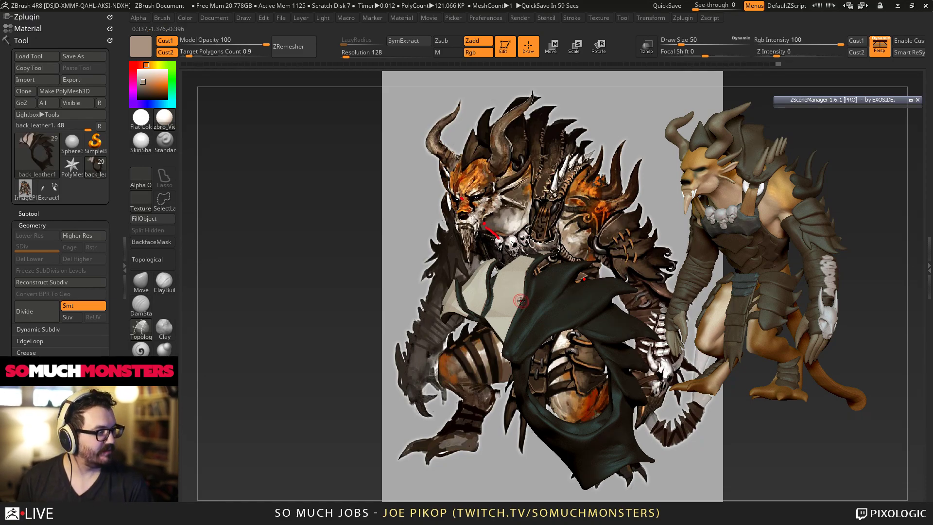
right_drag(487, 236, 553, 389)
key(ctrl+z)
right_drag(437, 380, 465, 384)
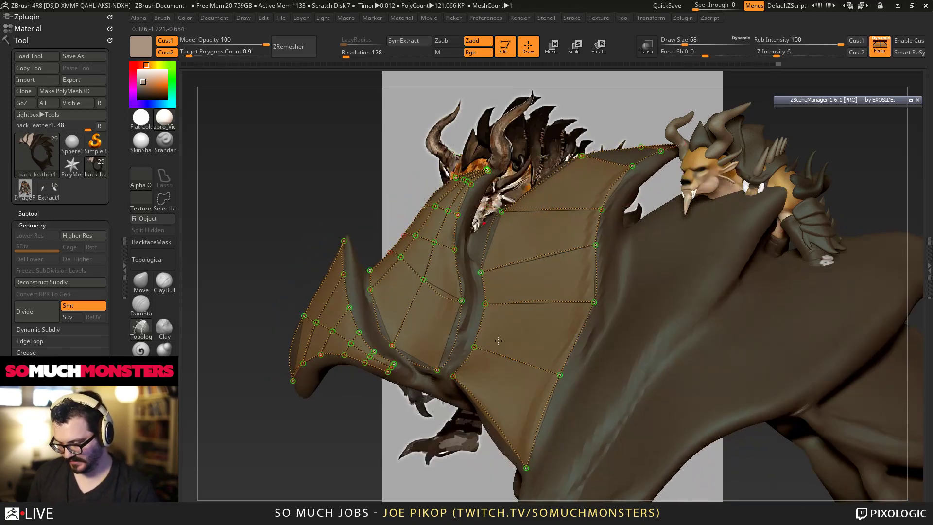
Step: Draw a lengthwise topology curve through the middle of the third leather panel, crossing its existing cross curves
ctrl+right_drag(465, 282, 454, 344)
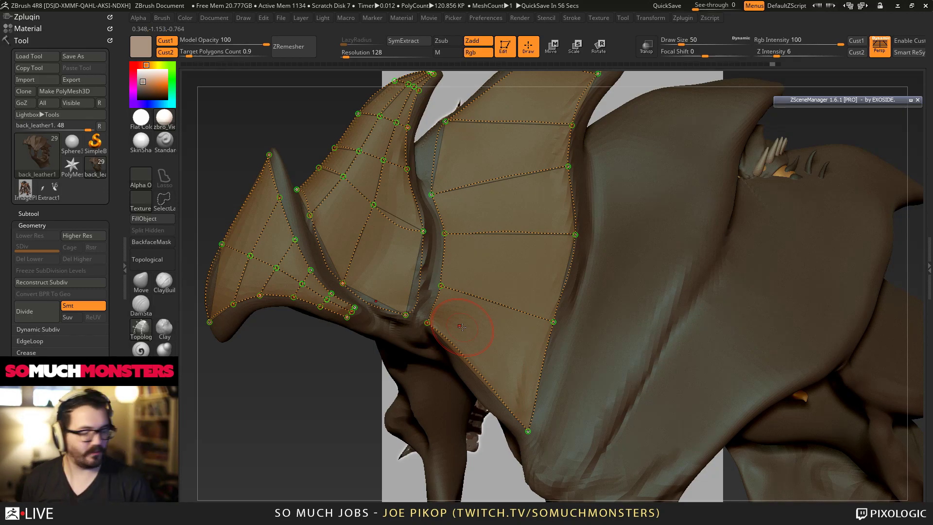
mouse_move(482, 379)
right_down()
mouse_move(486, 401)
mouse_move(489, 286)
right_up()
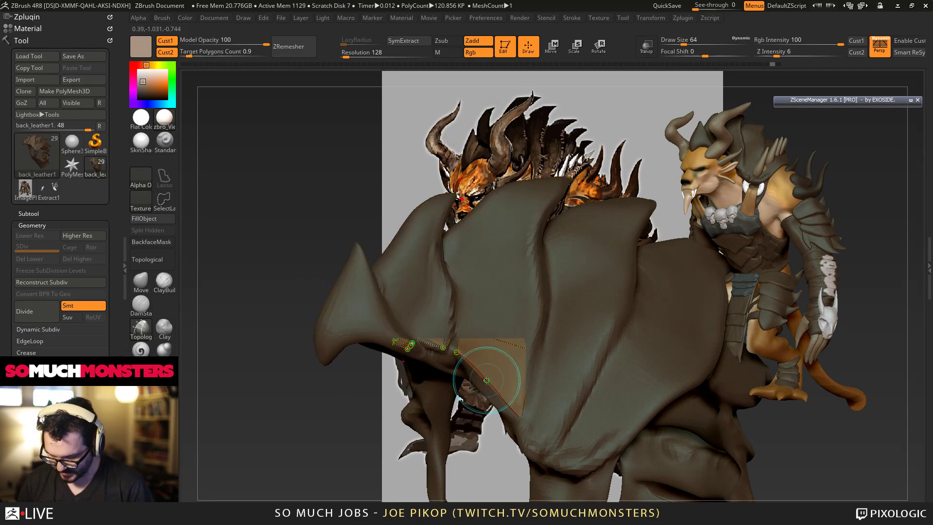
drag(487, 382, 493, 350)
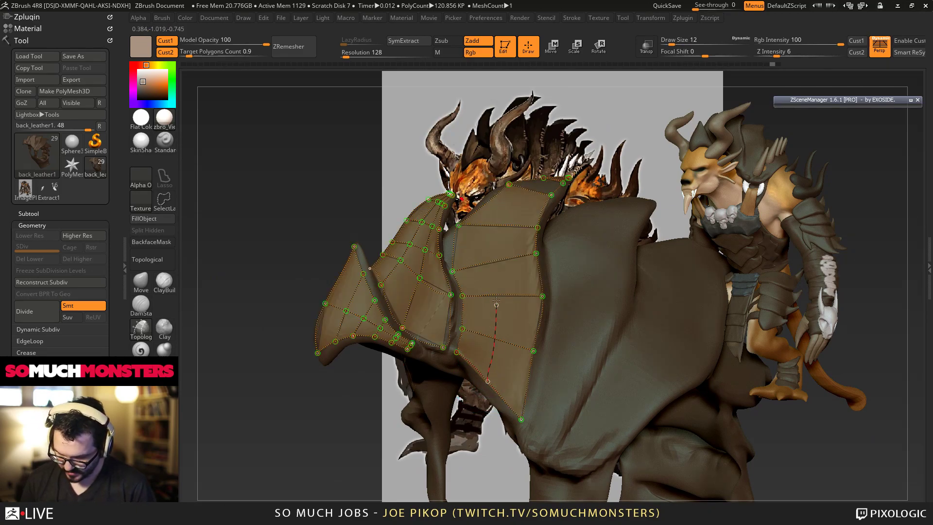
right_drag(535, 190, 575, 303)
right_drag(589, 238, 549, 342)
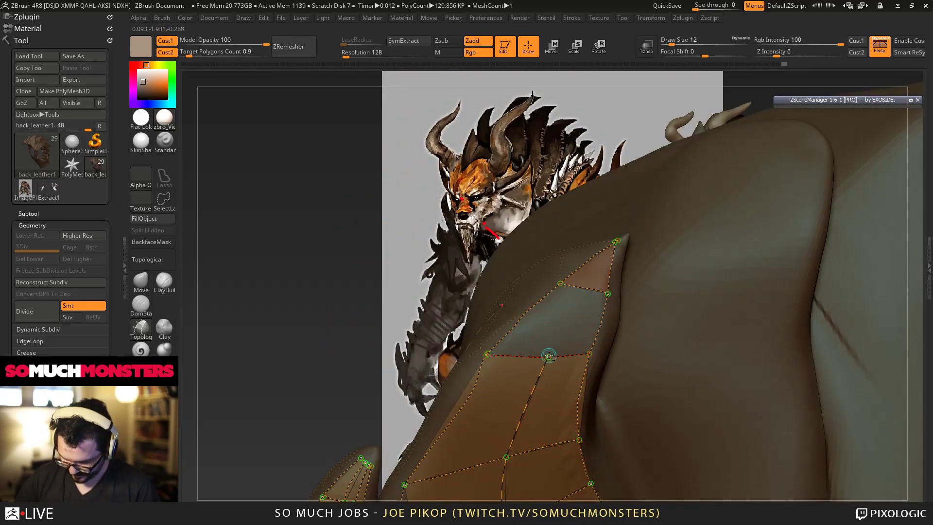
Step: Extend the third panel's lengthwise middle curve up to the cross curve just below the panel's pointed tip
drag(603, 264, 616, 242)
mouse_move(604, 222)
ctrl+right_down()
mouse_move(583, 242)
mouse_move(539, 203)
ctrl+right_up()
key(ctrl+z)
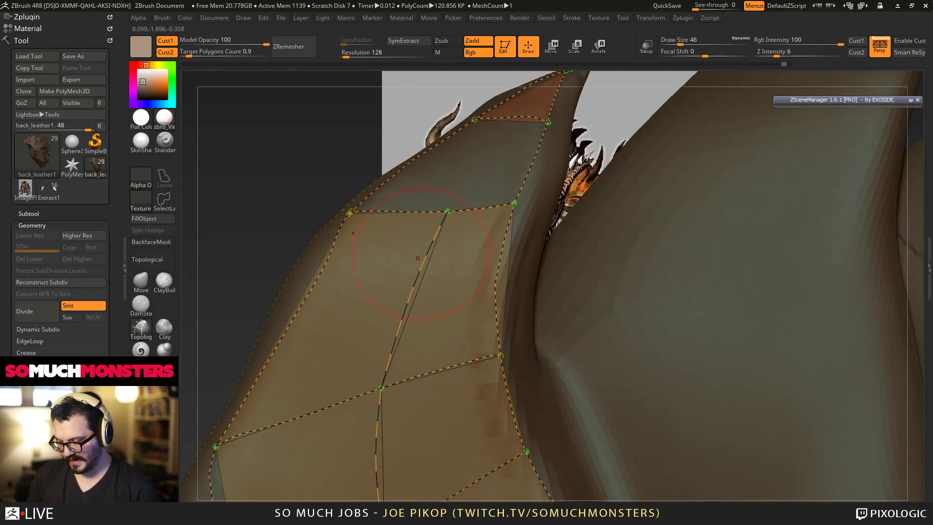
drag(525, 110, 532, 99)
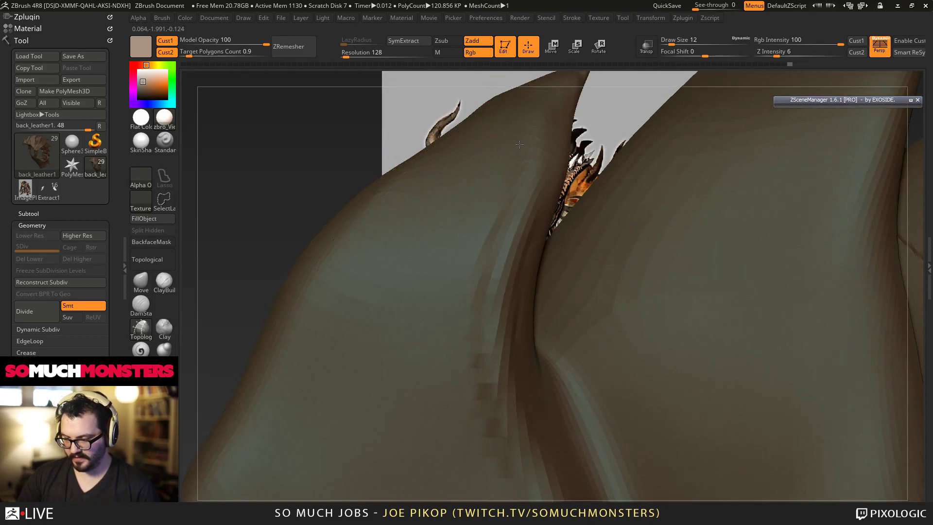
alt+right_drag(673, 194, 630, 308)
mouse_move(469, 273)
right_down()
mouse_move(374, 235)
mouse_move(399, 235)
mouse_move(358, 263)
mouse_move(384, 351)
right_up()
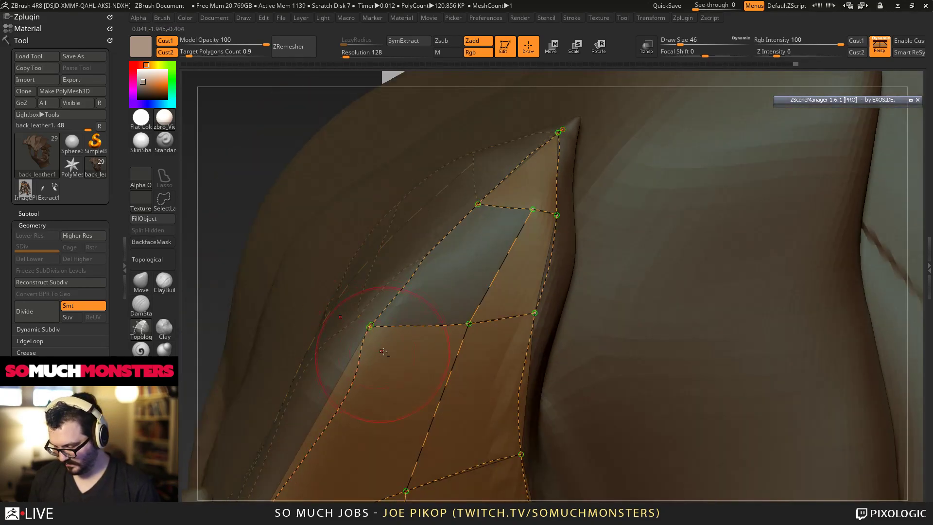
click(349, 297)
key(ctrl+z)
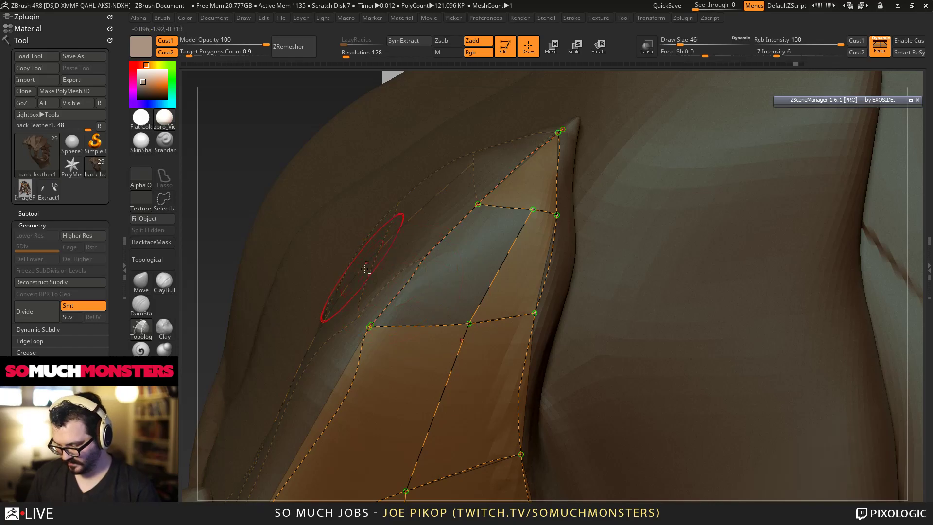
mouse_move(398, 292)
right_down()
mouse_move(383, 305)
mouse_move(393, 311)
mouse_move(383, 304)
right_up()
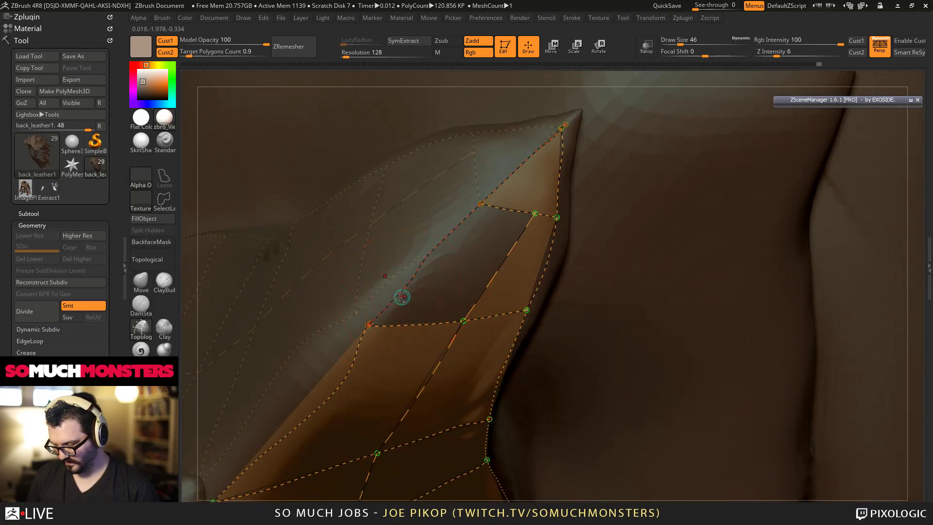
Step: Delete the topology curves along the third panel's outer edge below its tip, together with the cross curve joining them
key(bracketleft)
key(bracketleft)
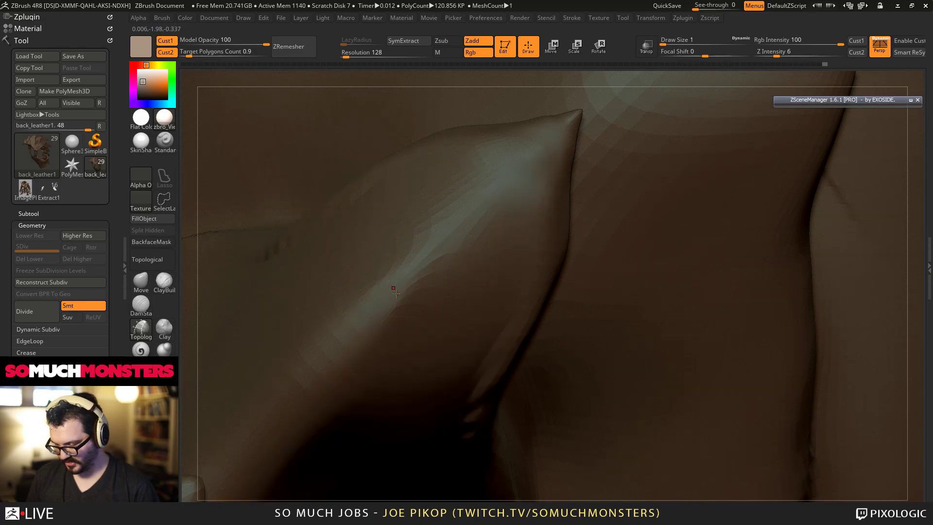
key(bracketright)
key(bracketright)
key(bracketright)
key(bracketright)
right_drag(413, 302, 408, 299)
right_drag(377, 243, 419, 239)
mouse_move(403, 277)
right_down()
mouse_move(387, 296)
mouse_move(428, 200)
right_up()
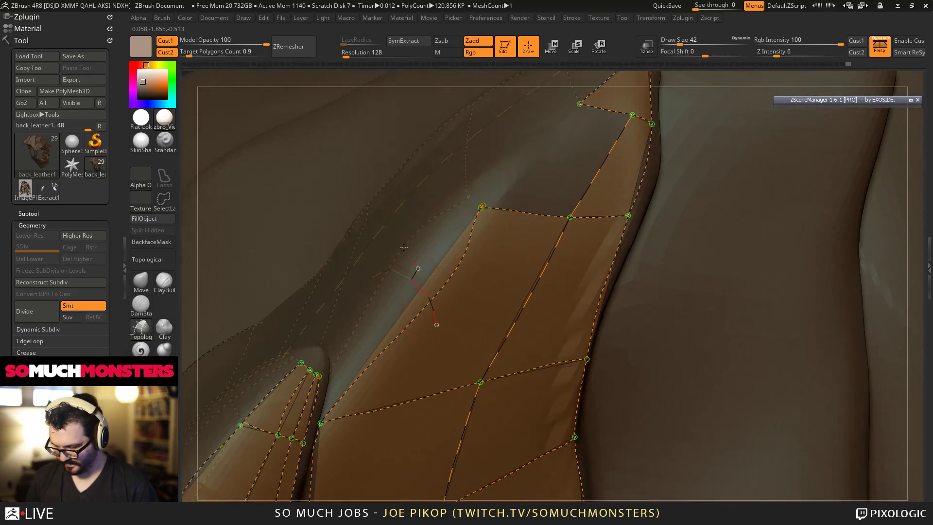
alt+drag(405, 251, 400, 247)
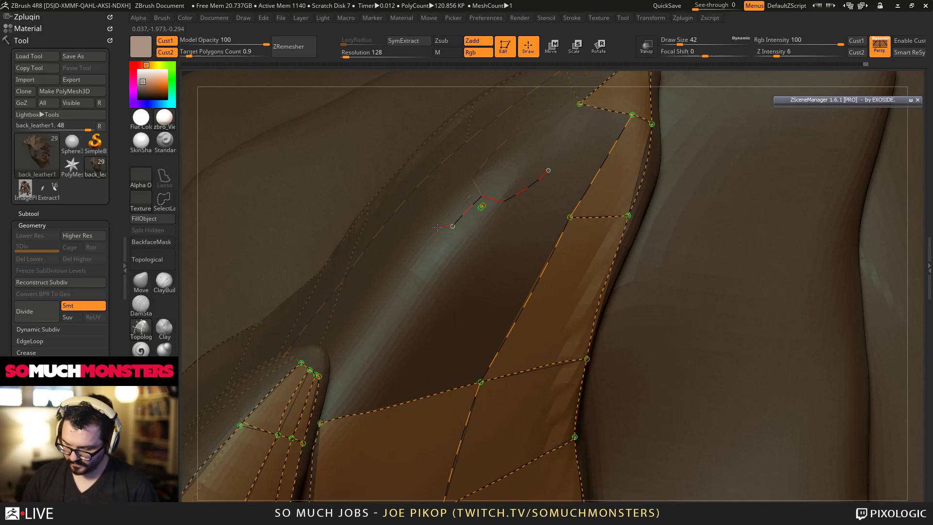
right_drag(453, 238, 559, 336)
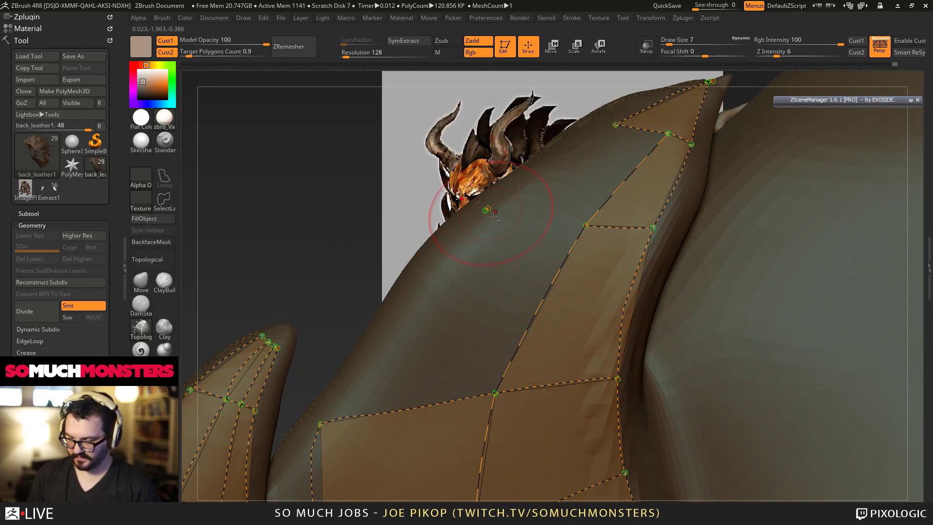
Step: Set the stroke's curve value to 0.25, test it on the model and undo the test
mouse_move(467, 191)
right_down()
mouse_move(484, 221)
mouse_move(487, 160)
mouse_move(494, 174)
mouse_move(479, 185)
right_up()
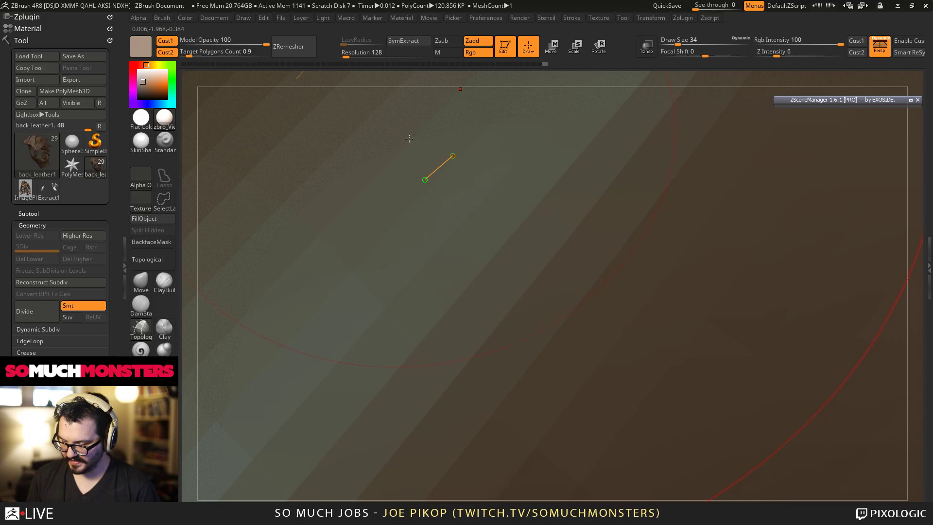
click(454, 18)
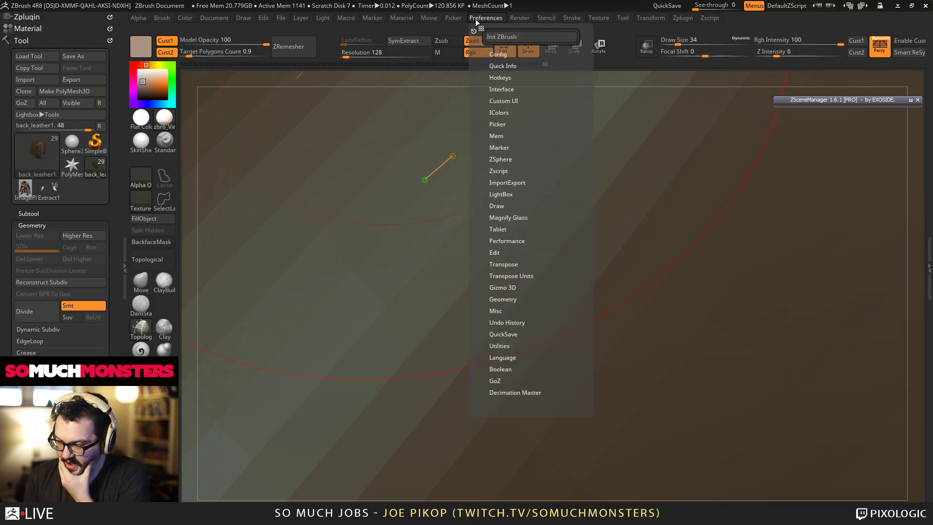
mouse_move(571, 18)
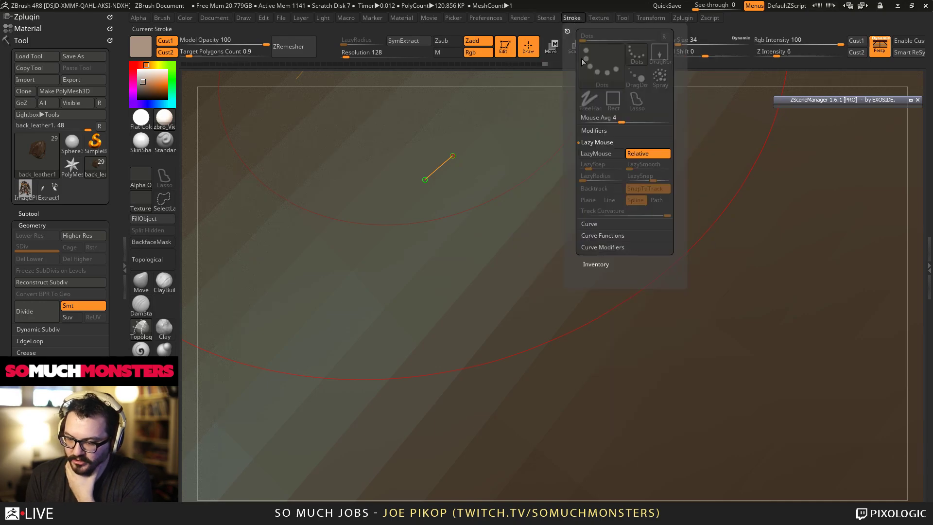
click(589, 224)
text(.0.26)
key(BackSpace)
key(BackSpace)
text(.25)
key(Return)
click(462, 195)
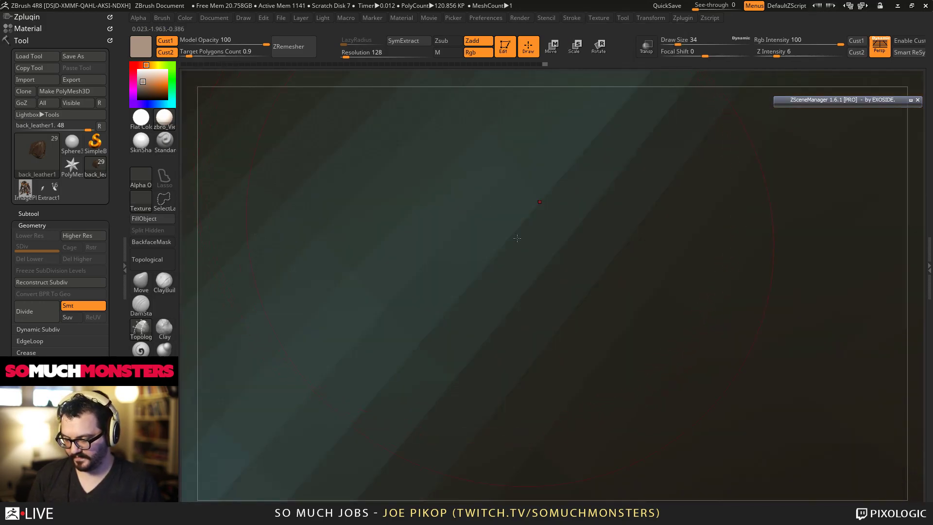
key(ctrl+z)
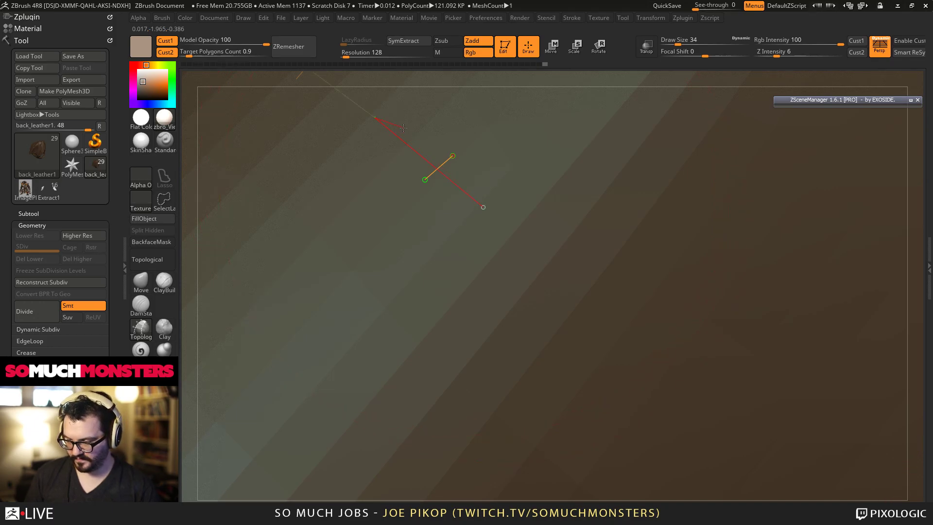
Step: Delete the short leftover curve at the third panel's outer edge and the cross curve near its lower outer corner
click(571, 18)
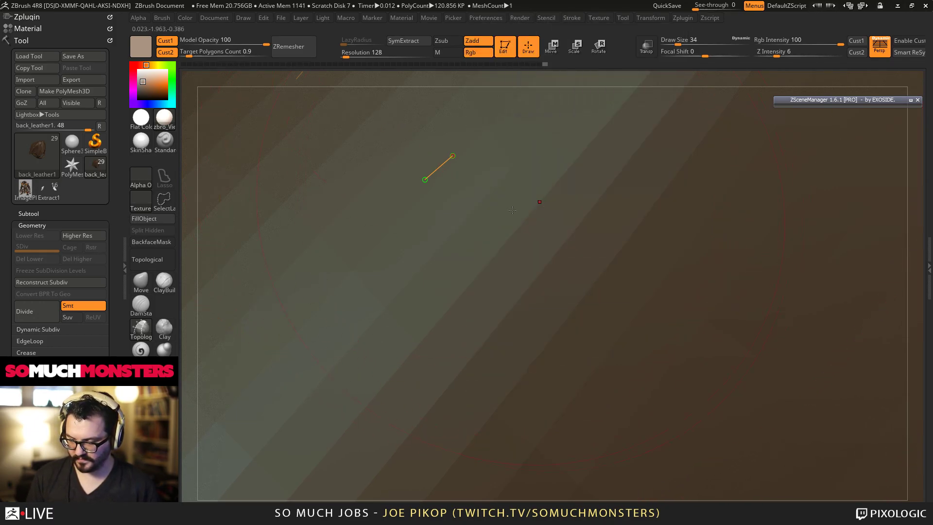
alt+drag(408, 139, 404, 137)
mouse_move(512, 165)
ctrl+right_down()
mouse_move(345, 228)
mouse_move(500, 189)
ctrl+right_up()
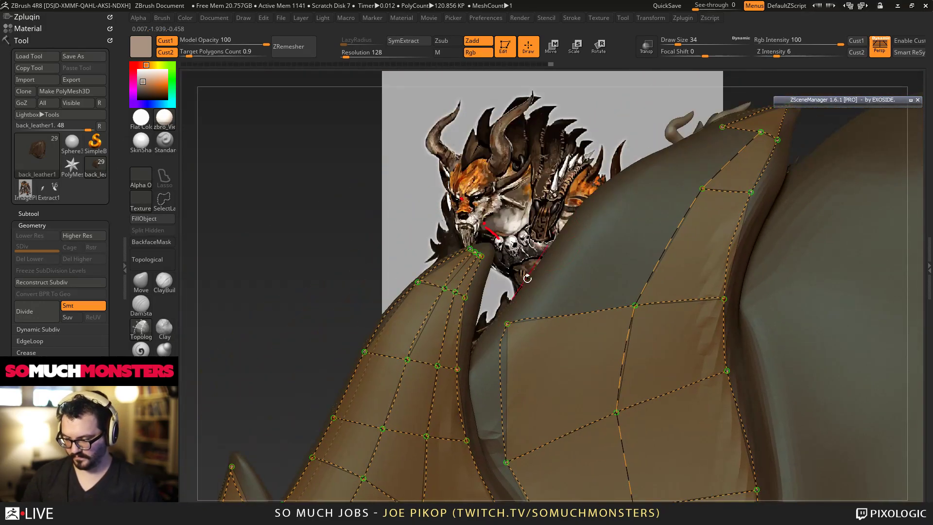
right_drag(510, 296, 540, 292)
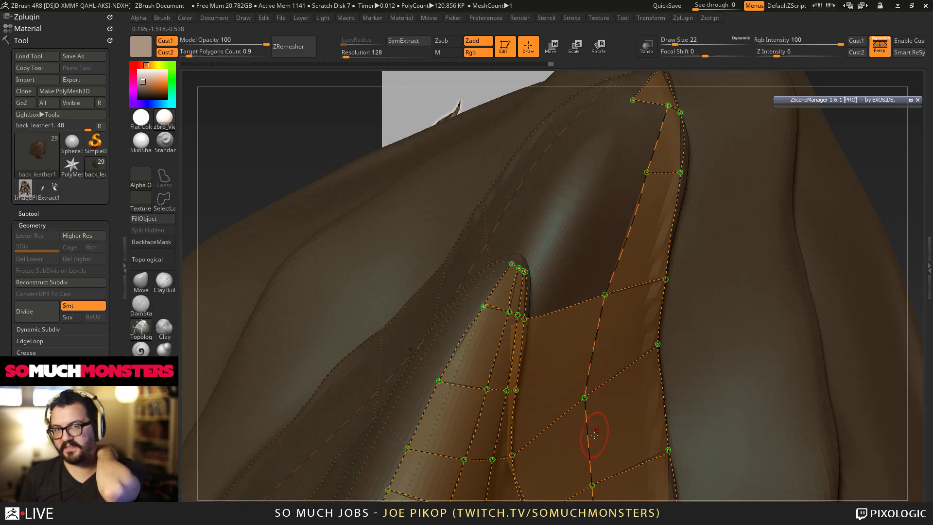
right_drag(525, 235, 522, 359)
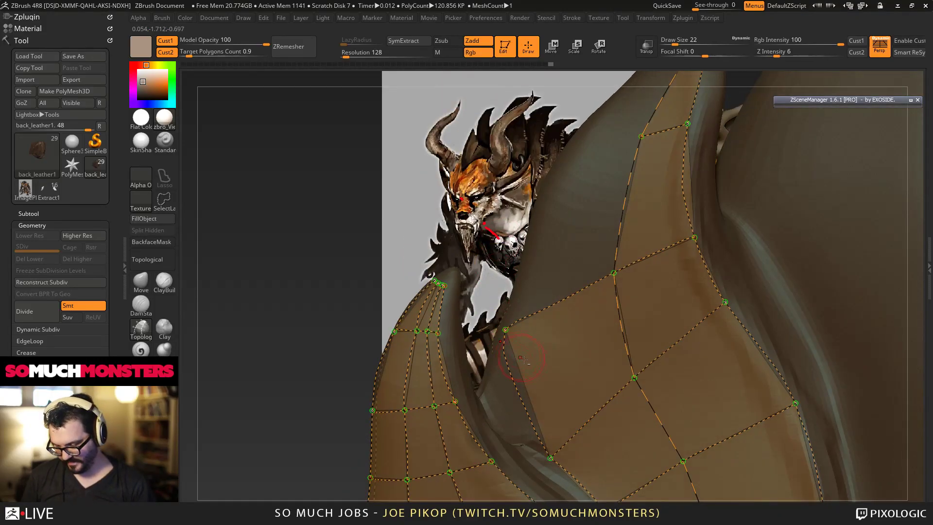
alt+click(505, 330)
Step: Draw two new cross curves from the third panel's middle curve out towards its outer edge
right_drag(522, 308, 550, 379)
right_drag(613, 239, 648, 248)
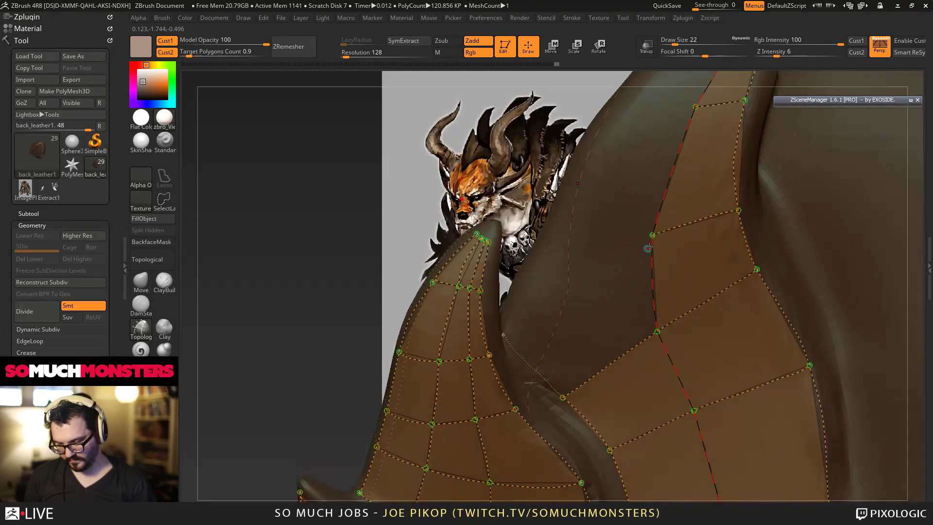
drag(652, 235, 552, 214)
right_drag(566, 243, 496, 484)
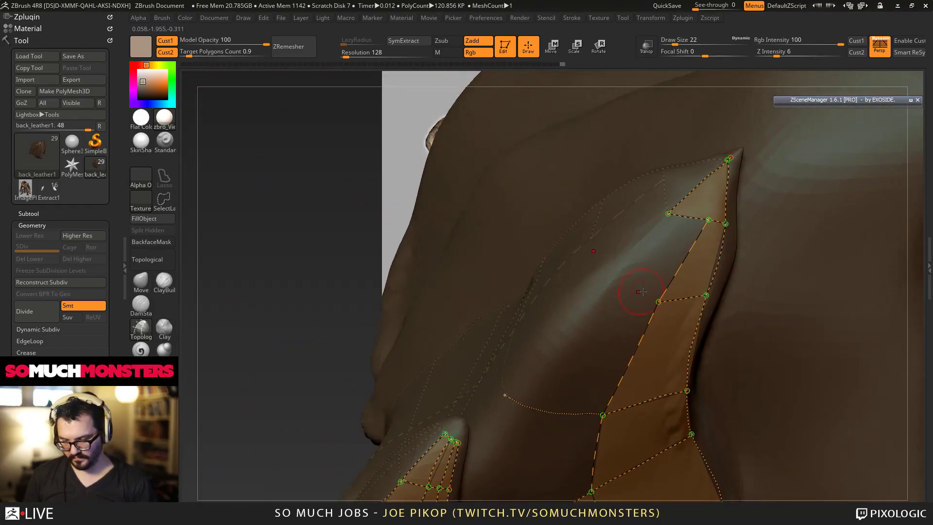
drag(657, 302, 609, 275)
right_drag(593, 265, 636, 275)
Step: Redraw the third panel's outer edge curve from below the tip through the cross curve ends to the lower corner
drag(665, 215, 650, 232)
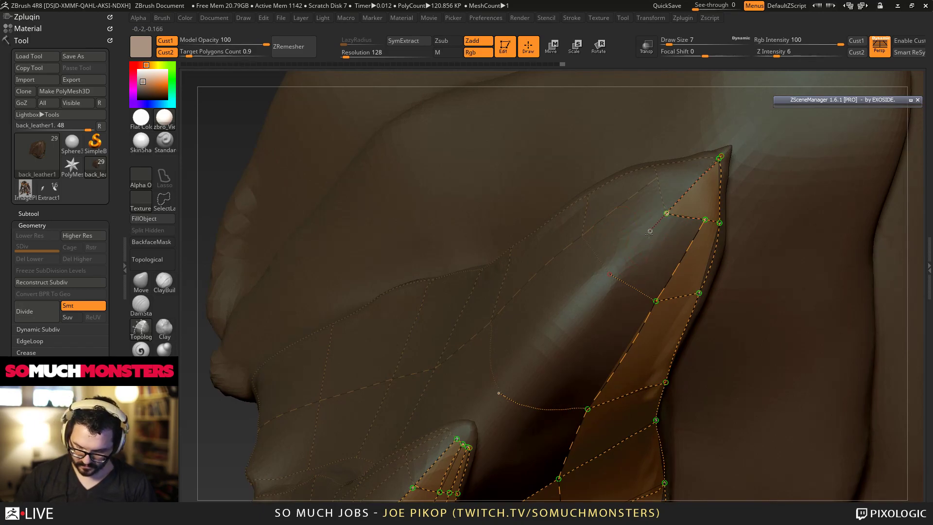
drag(496, 413, 484, 412)
right_drag(496, 413, 510, 225)
drag(559, 218, 556, 221)
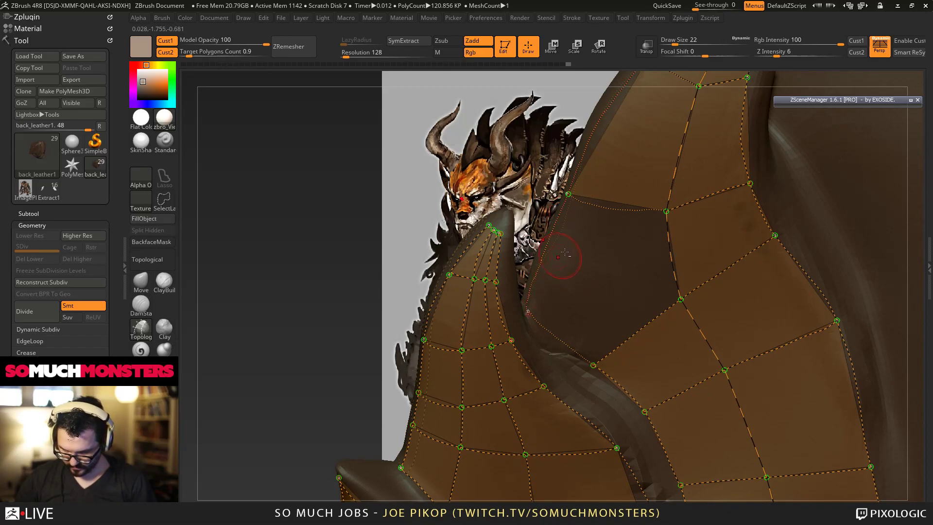
click(559, 236)
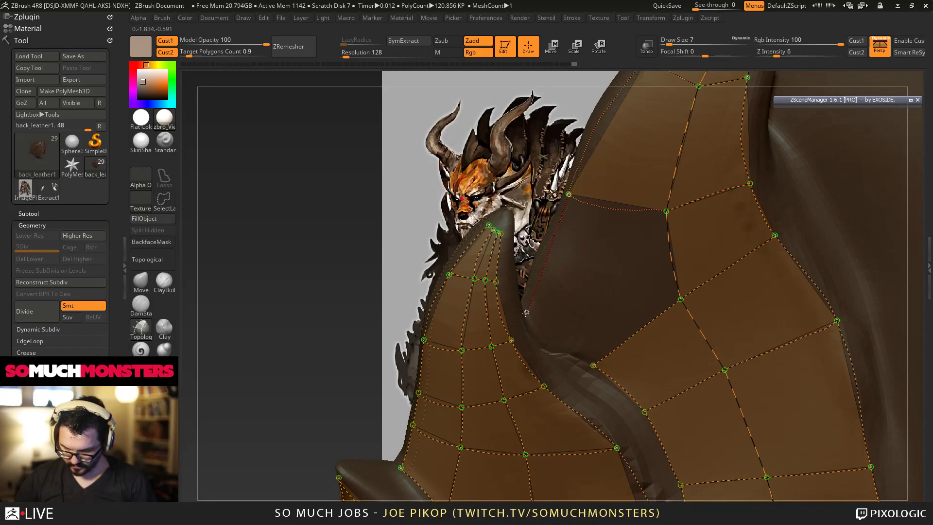
drag(527, 311, 525, 312)
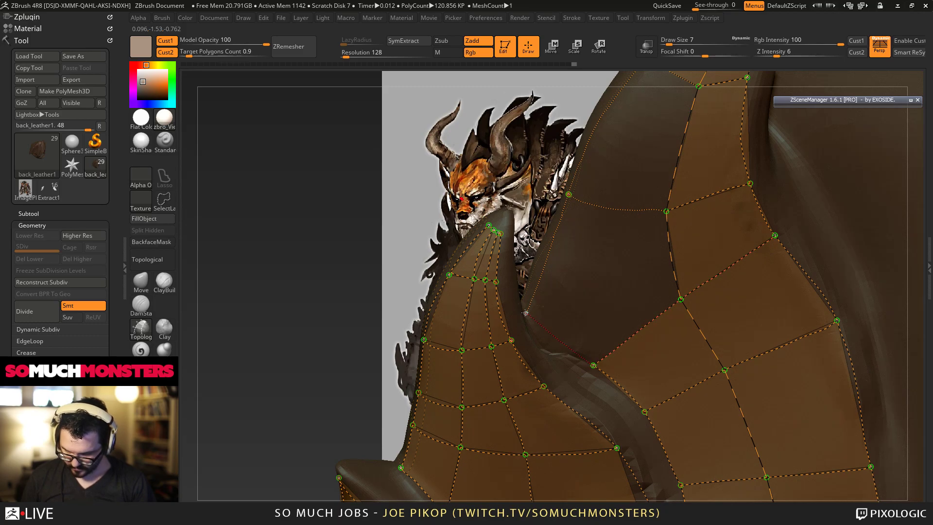
mouse_move(526, 318)
ctrl+right_down()
mouse_move(530, 243)
mouse_move(495, 238)
mouse_move(541, 354)
mouse_move(542, 311)
ctrl+right_up()
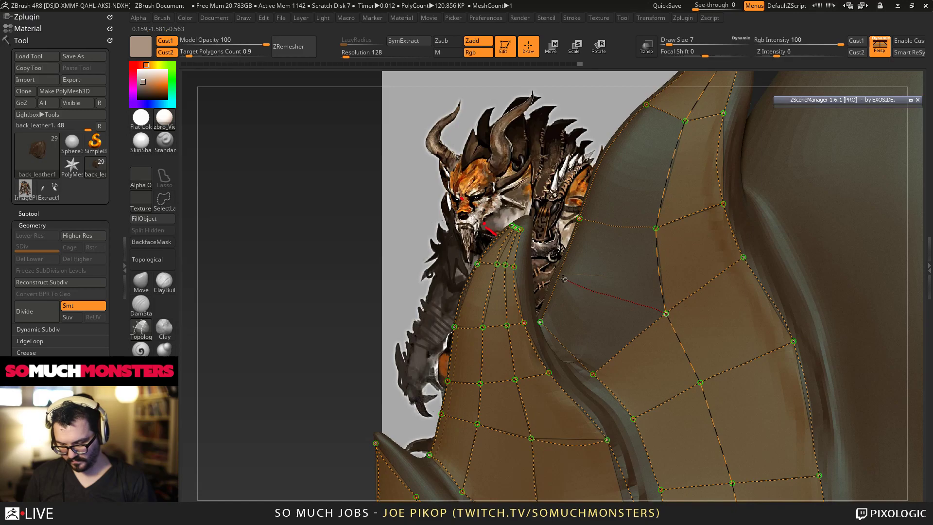
Step: Draw a cross curve from the third panel's middle curve out to its outer edge, one row above the lower corner
drag(564, 279, 551, 269)
right_drag(550, 266, 560, 265)
mouse_move(568, 193)
alt+right_down()
mouse_move(578, 306)
mouse_move(559, 379)
alt+right_up()
right_drag(450, 381, 458, 384)
alt+drag(460, 387, 468, 393)
right_drag(459, 378, 471, 128)
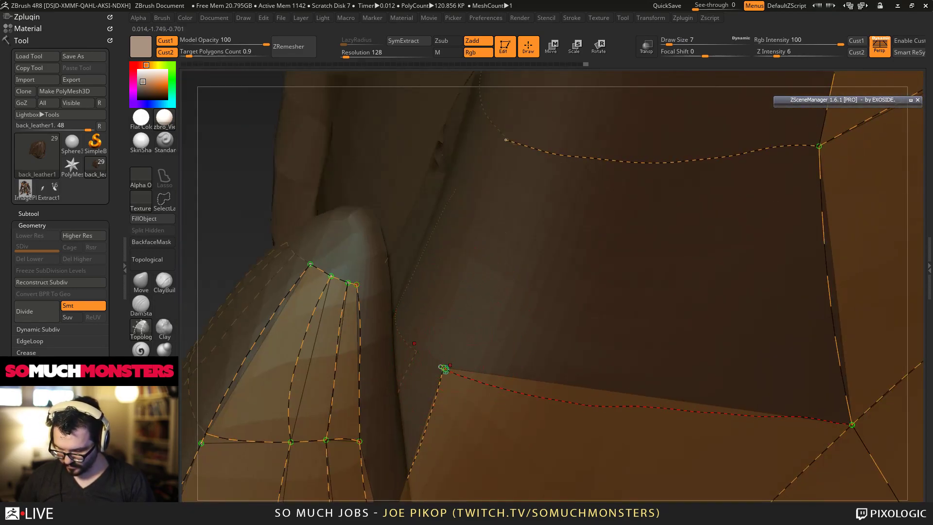
Step: Delete the misplaced cross curve one row higher, then redraw the third panel's outer edge segment up to it and the cross curve
drag(509, 140, 508, 142)
alt+right_drag(506, 144, 515, 182)
alt+drag(508, 311, 468, 337)
alt+click(448, 390)
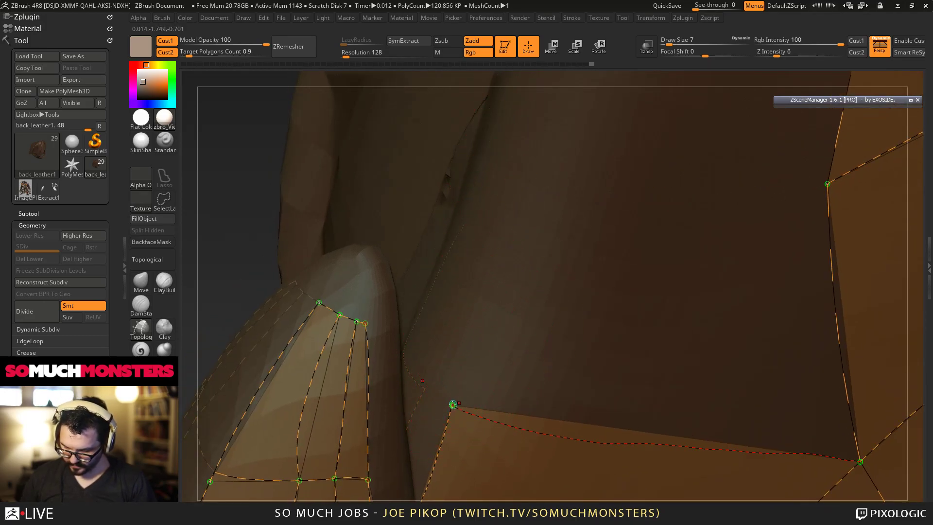
drag(530, 145, 560, 149)
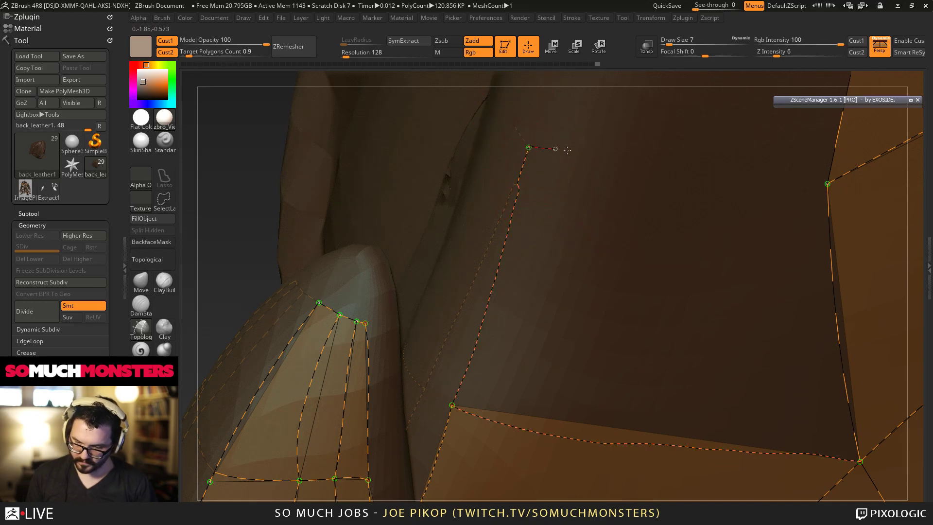
drag(828, 182, 827, 184)
Step: Draw the third panel's outer edge segment from the redrawn cross curve up to the end of the next one
alt+right_drag(698, 150, 597, 283)
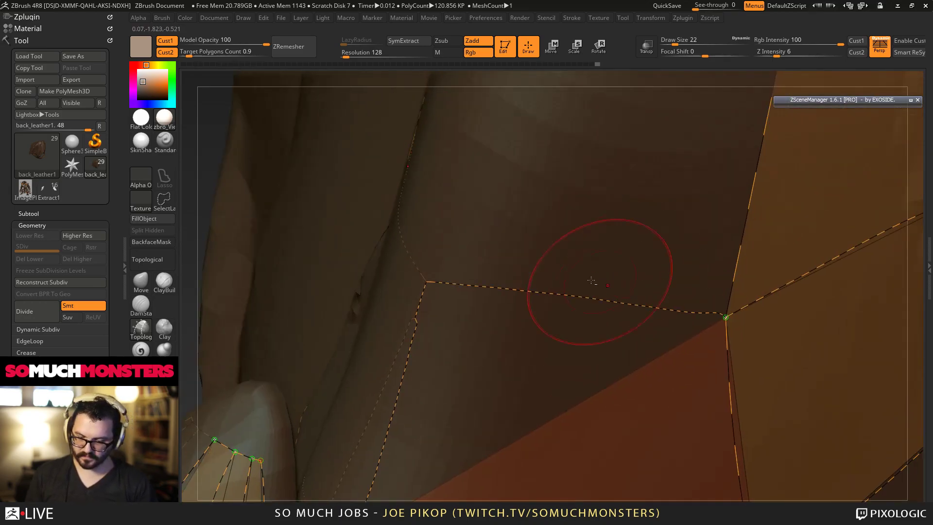
alt+right_drag(443, 262, 477, 228)
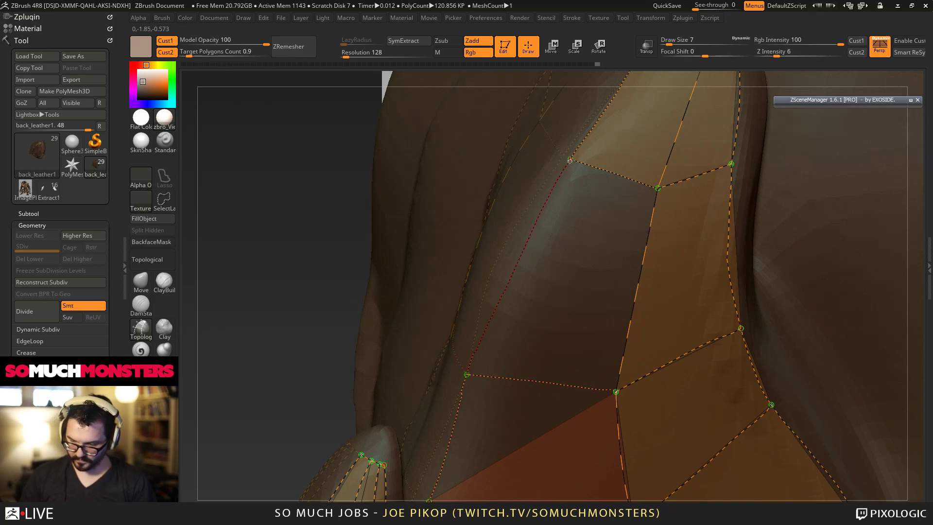
drag(570, 160, 570, 161)
alt+right_drag(534, 204, 424, 74)
mouse_move(495, 254)
alt+right_down()
mouse_move(482, 214)
mouse_move(528, 315)
mouse_move(566, 250)
alt+right_up()
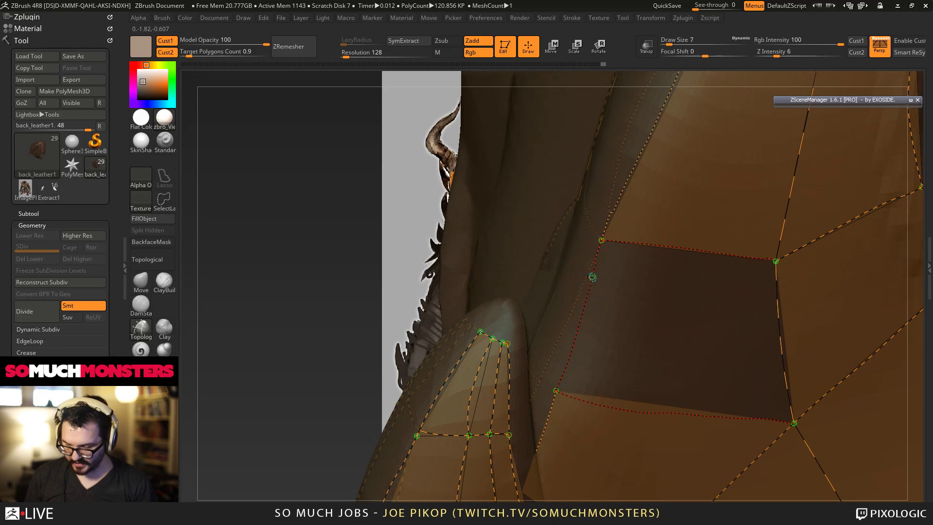
Step: Redraw the third panel's outer edge between its two lowest cross curves and from there down to the lower corner
mouse_move(599, 245)
right_down()
mouse_move(560, 287)
mouse_move(598, 274)
mouse_move(595, 262)
right_up()
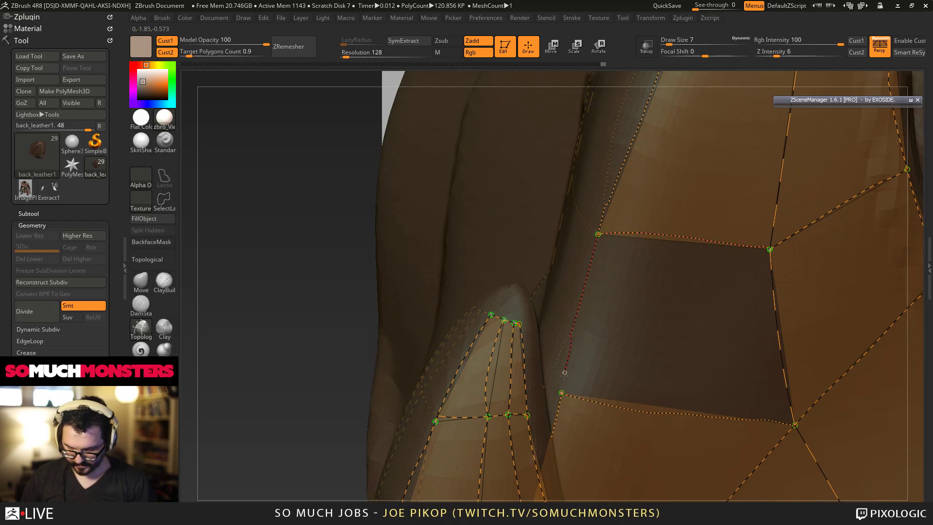
right_drag(561, 392, 563, 236)
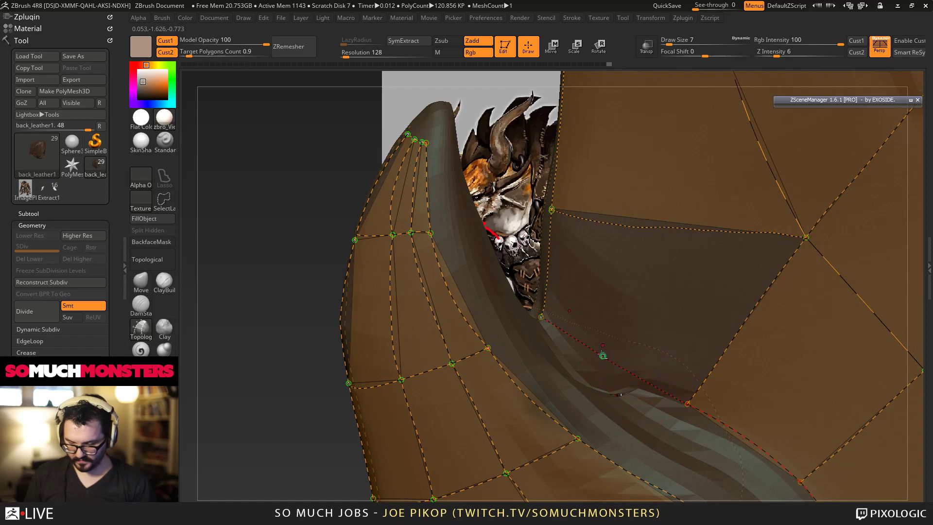
right_drag(585, 273, 687, 385)
mouse_move(490, 102)
alt+right_down()
mouse_move(543, 240)
mouse_move(491, 122)
alt+right_up()
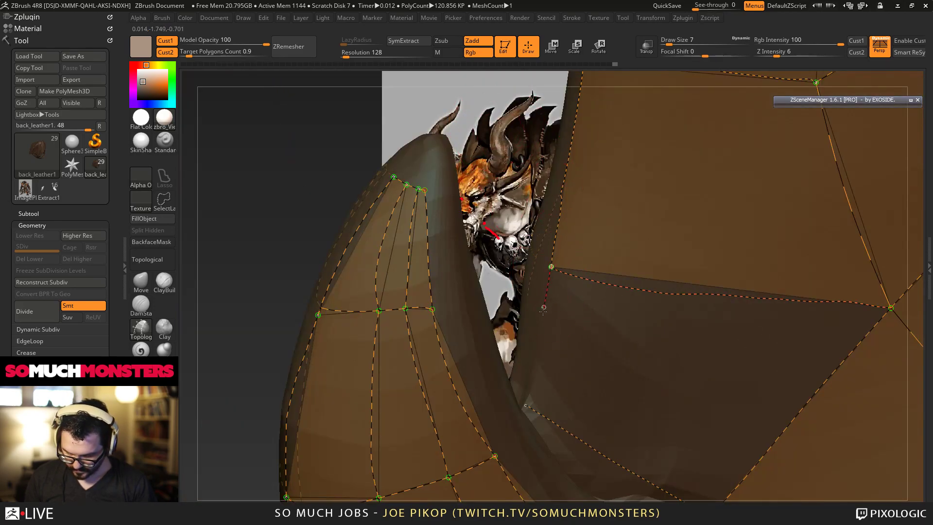
drag(525, 406, 525, 408)
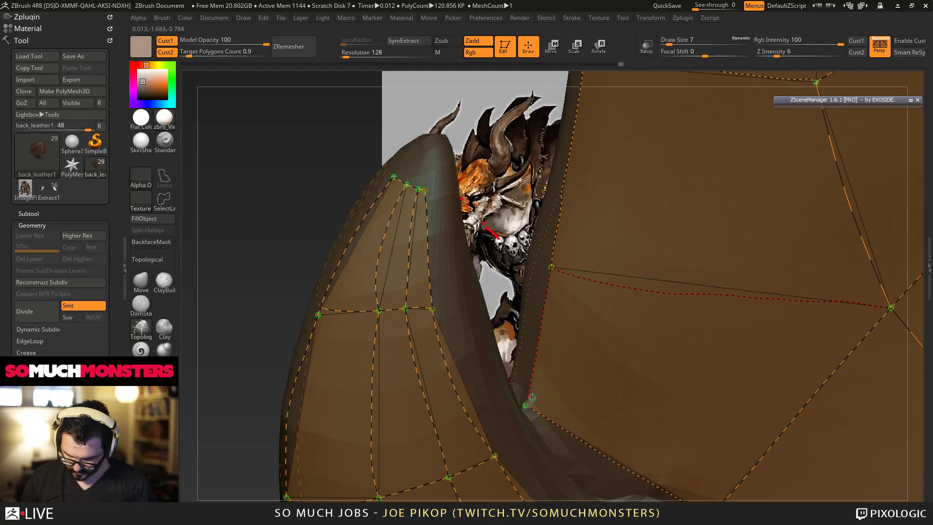
Step: Draw three cross curves over the lower end of the broad panel that lies past the fold beside the third panel
ctrl+right_drag(557, 326, 373, 106)
right_drag(571, 256, 519, 188)
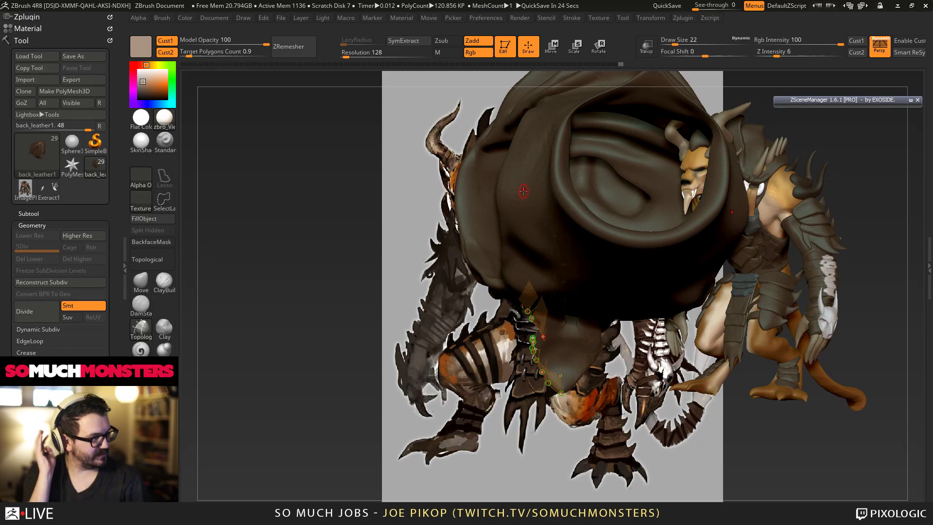
mouse_move(544, 261)
right_down()
mouse_move(529, 262)
mouse_move(527, 234)
mouse_move(544, 316)
mouse_move(593, 330)
mouse_move(424, 340)
mouse_move(510, 276)
mouse_move(467, 311)
mouse_move(453, 243)
mouse_move(287, 256)
mouse_move(417, 230)
right_up()
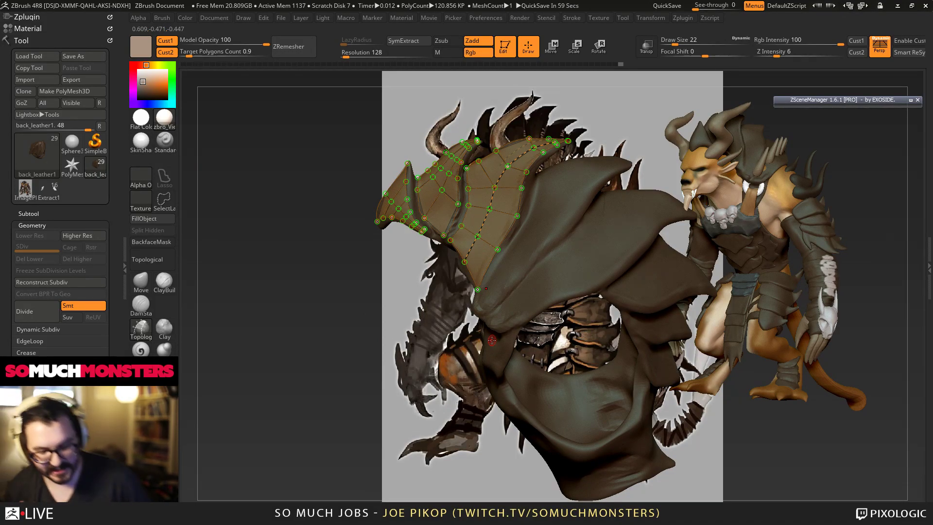
right_drag(492, 340, 370, 259)
right_drag(309, 231, 287, 221)
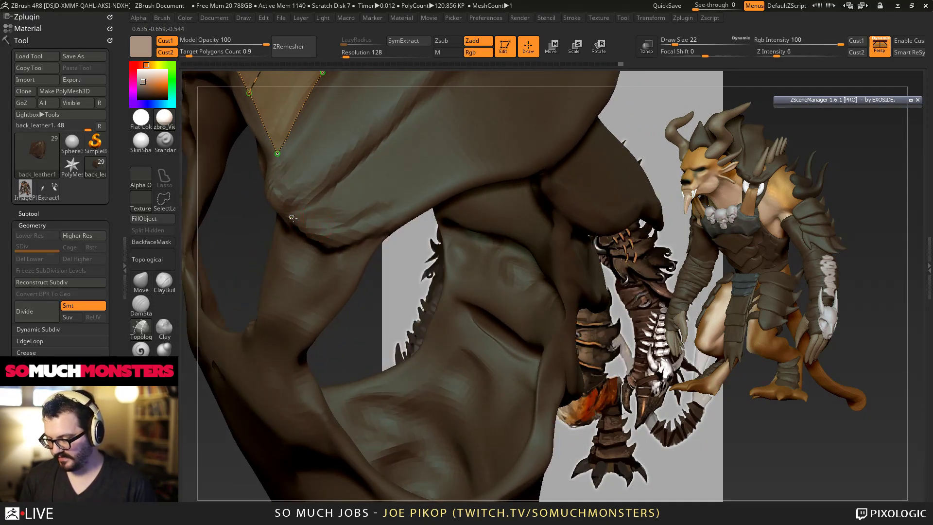
right_drag(376, 194, 387, 242)
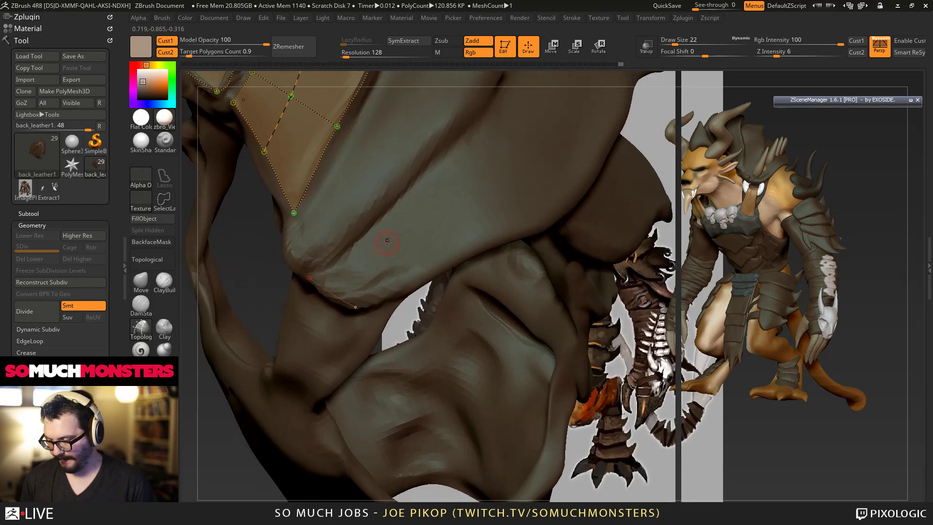
right_drag(430, 265, 434, 218)
right_drag(484, 289, 454, 243)
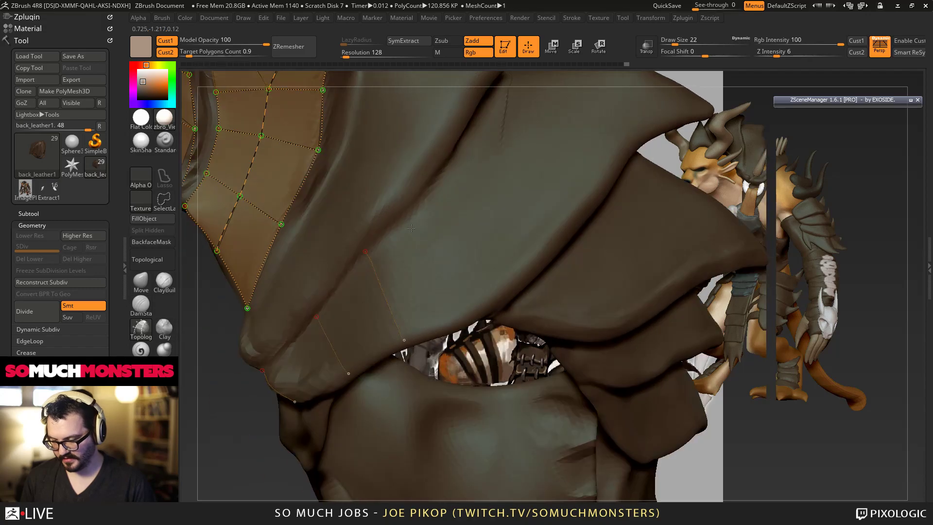
Step: Draw five more evenly spaced cross curves along the broad panel towards its tip
right_drag(444, 200, 437, 206)
drag(435, 198, 521, 271)
alt+right_drag(503, 135, 469, 253)
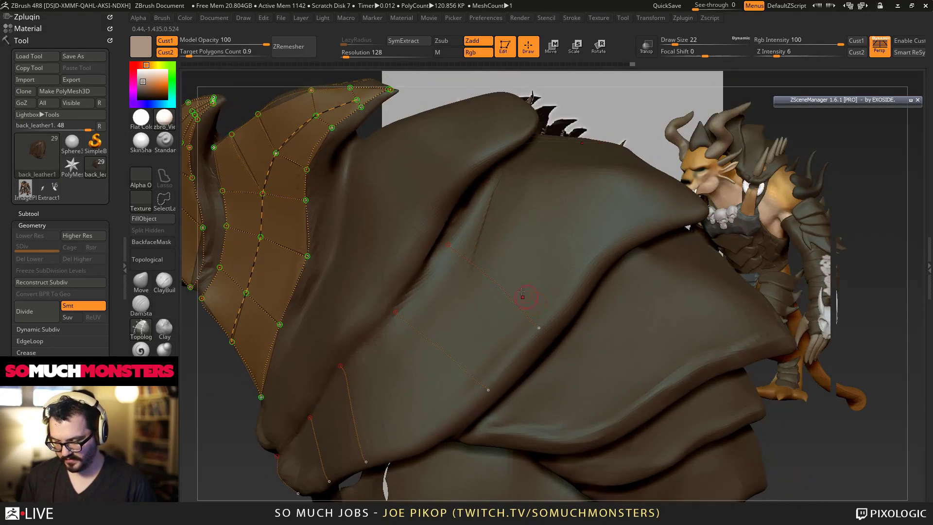
right_drag(526, 298, 515, 243)
drag(501, 176, 581, 266)
right_drag(595, 335, 590, 167)
drag(621, 242, 622, 243)
mouse_move(627, 250)
right_down()
mouse_move(673, 229)
mouse_move(676, 209)
right_up()
drag(661, 179, 663, 214)
mouse_move(666, 218)
right_down()
mouse_move(666, 192)
mouse_move(685, 194)
mouse_move(505, 311)
right_up()
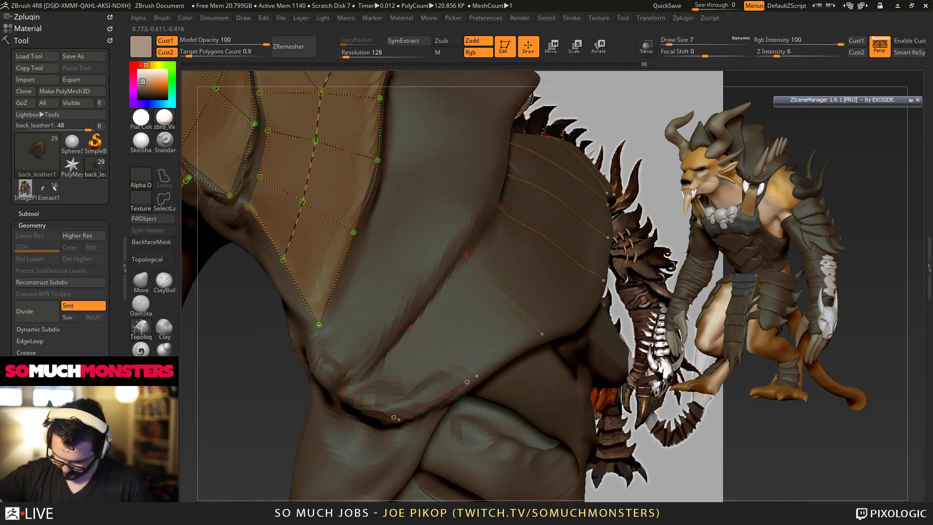
drag(590, 296, 603, 270)
right_drag(603, 270, 558, 272)
key(ctrl+z)
Step: Draw the broad panel's lower edge curve through the cross curve ends to the tip, reducing the draw size to 7 for the last stretch
drag(354, 402, 371, 390)
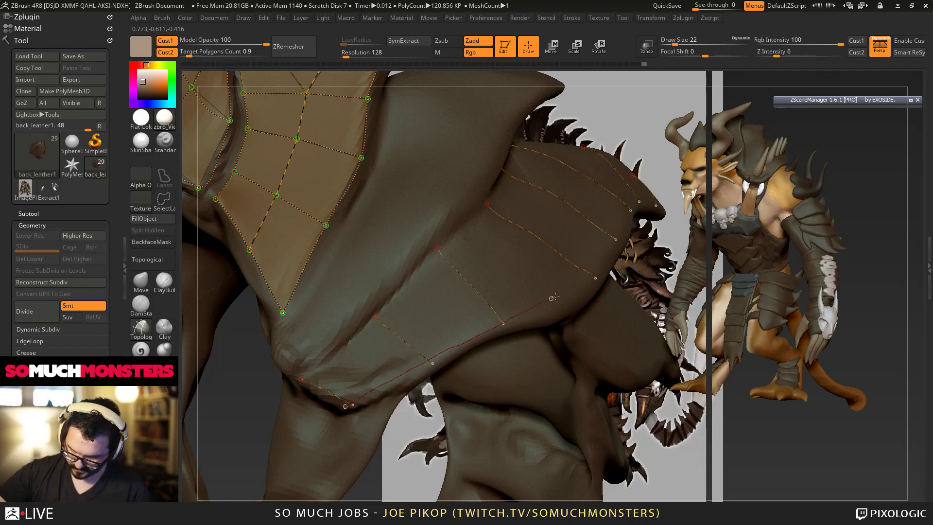
drag(629, 208, 626, 209)
right_drag(626, 209, 569, 207)
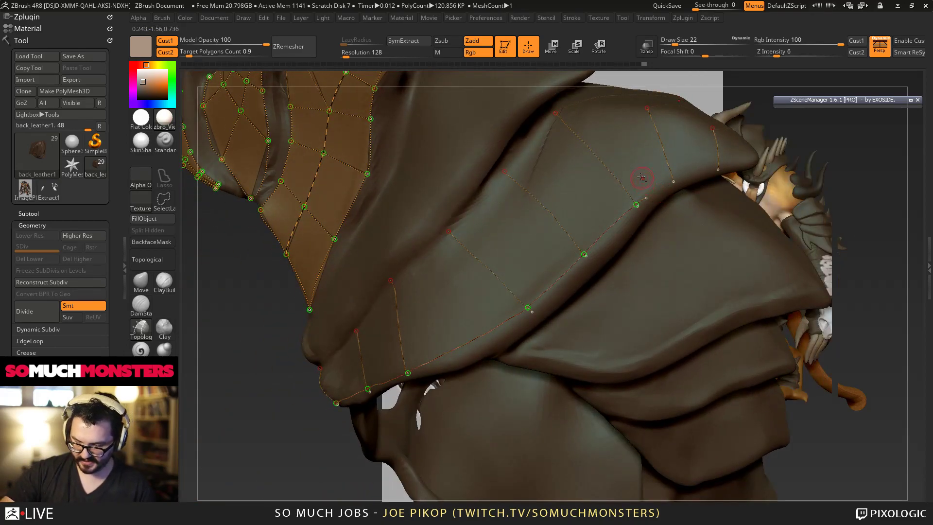
key(bracketleft)
key(bracketleft)
key(bracketleft)
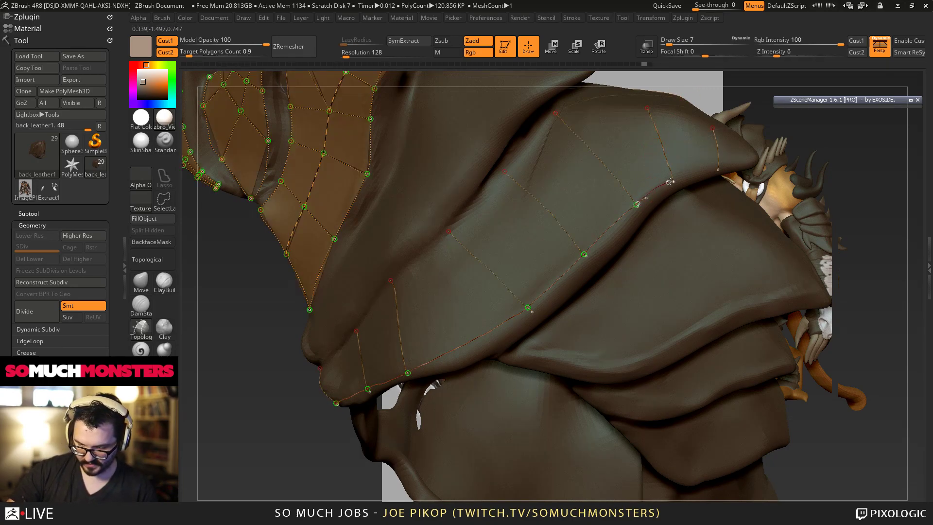
drag(732, 163, 748, 159)
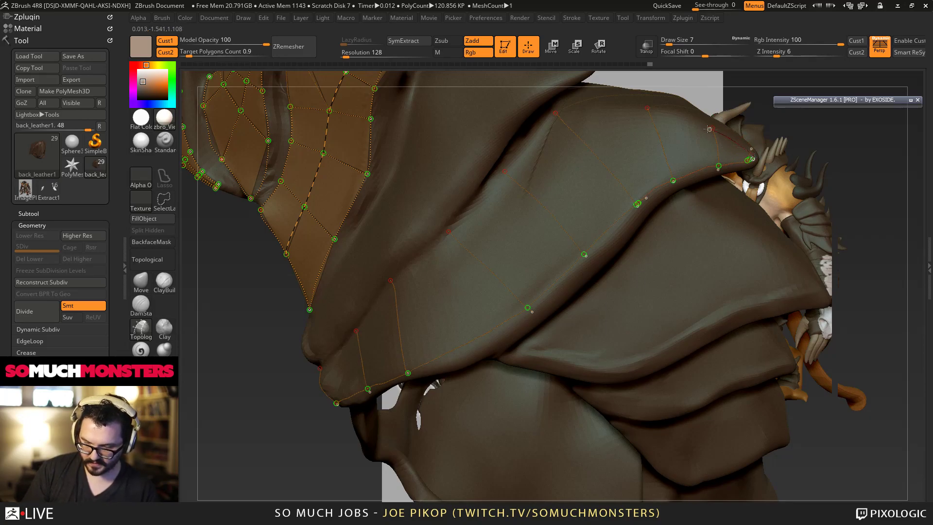
Step: Draw the broad panel's upper edge curve from the tip and from the lower end, meeting at the sixth cross curve
drag(550, 118, 548, 118)
right_drag(548, 119, 490, 155)
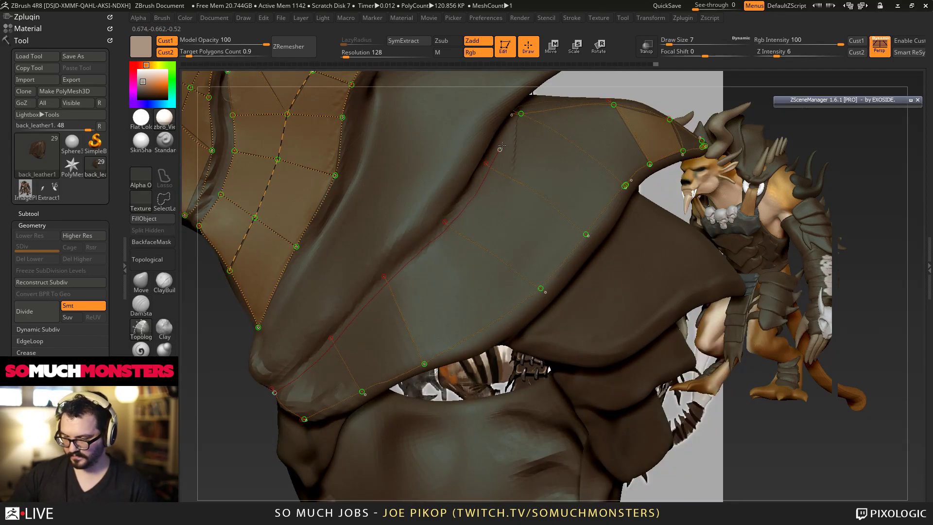
drag(525, 100, 526, 97)
right_drag(526, 97, 418, 178)
Step: Delete the stray edge curve end at the sixth cross curve and draw the missing lower edge segment to the seventh
ctrl+right_drag(514, 148, 502, 177)
right_drag(491, 227, 481, 291)
alt+drag(480, 316, 483, 350)
alt+click(474, 328)
click(467, 333)
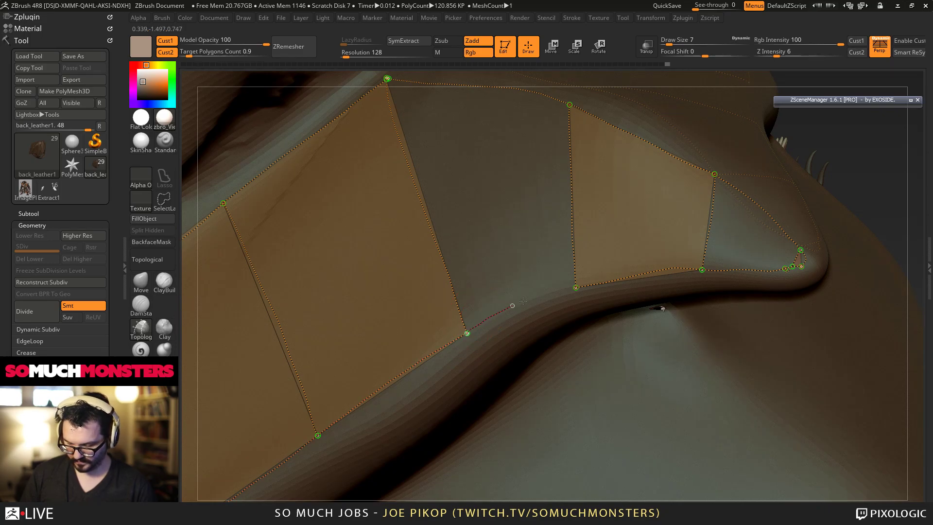
drag(570, 287, 575, 287)
right_drag(549, 254, 554, 286)
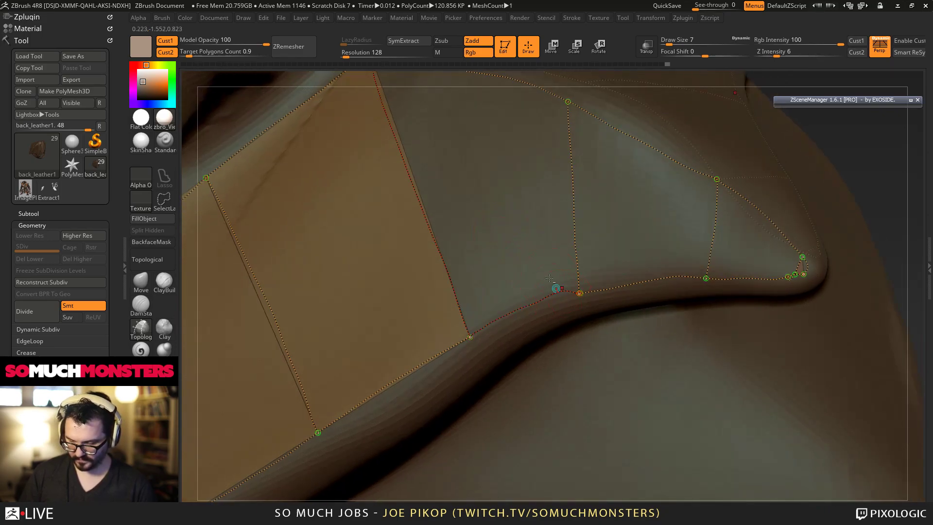
Step: Delete the seventh cross curve, undo the trial lower edge segment beside it and redraw the cross curve up to the upper edge
alt+click(564, 294)
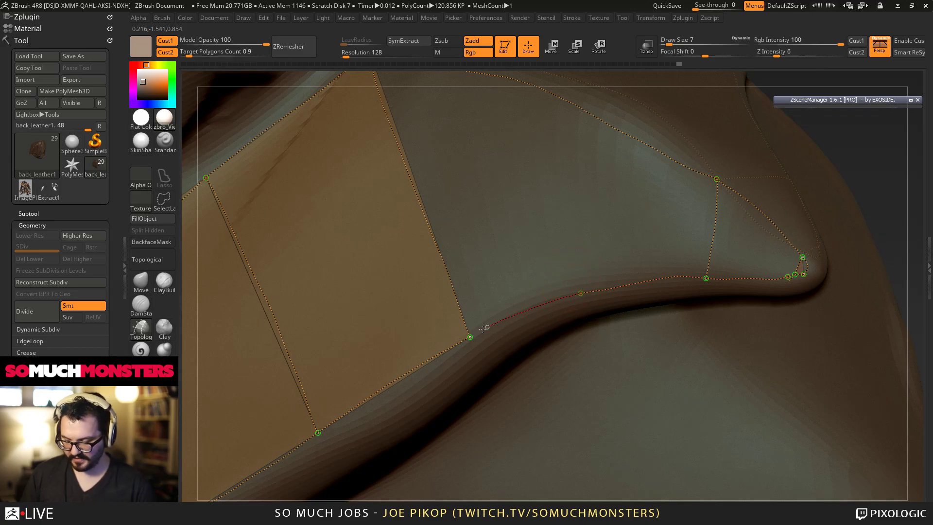
drag(469, 337, 470, 336)
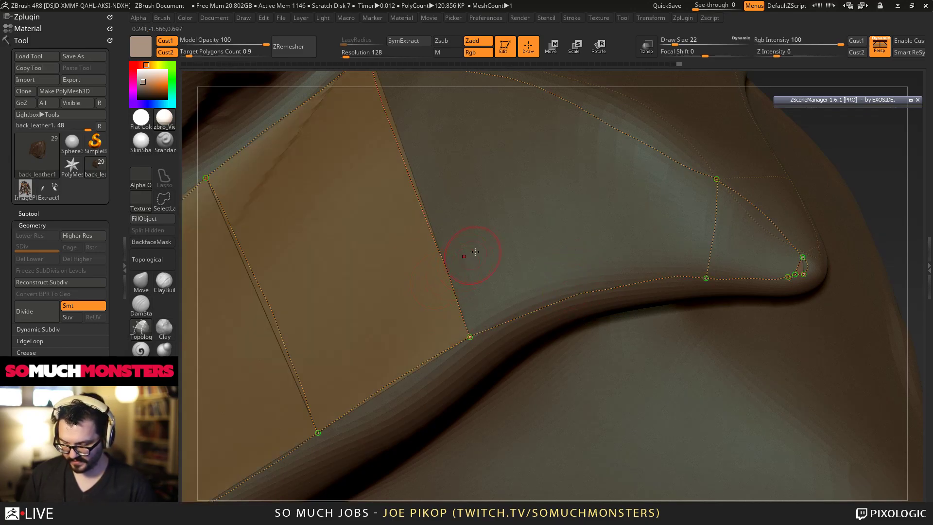
alt+right_drag(462, 254, 467, 301)
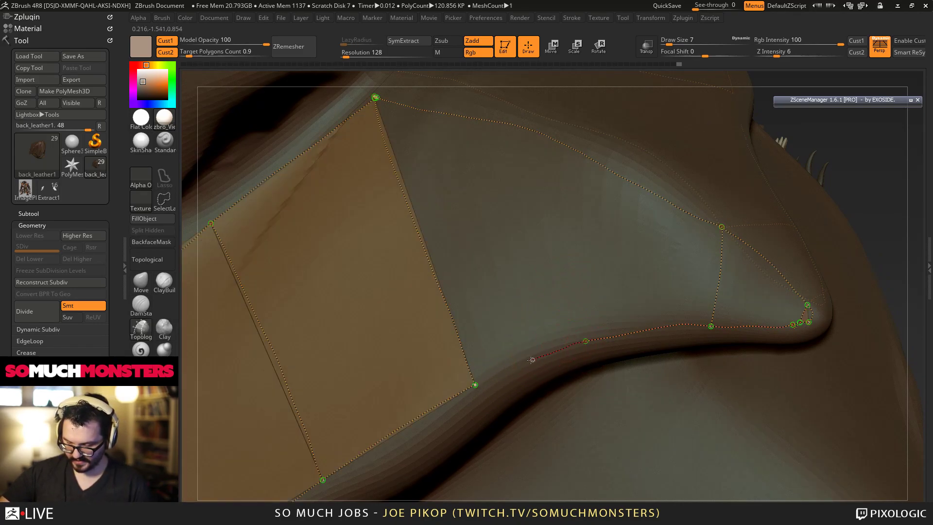
key(ctrl)
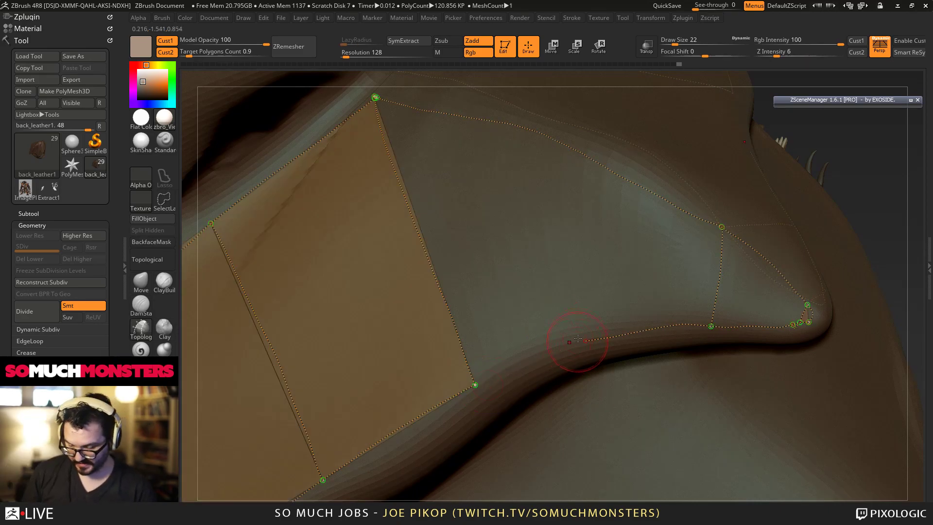
click(558, 139)
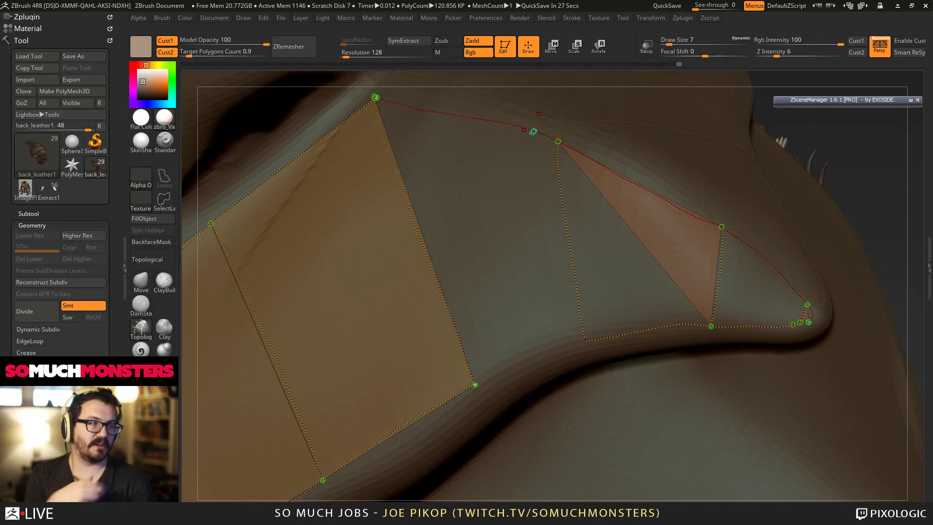
Step: Clean up the extra curve bits at the broad panel's tip and redraw the lower edge between the seventh and sixth cross curves
right_drag(720, 365, 705, 325)
alt+drag(777, 269, 793, 281)
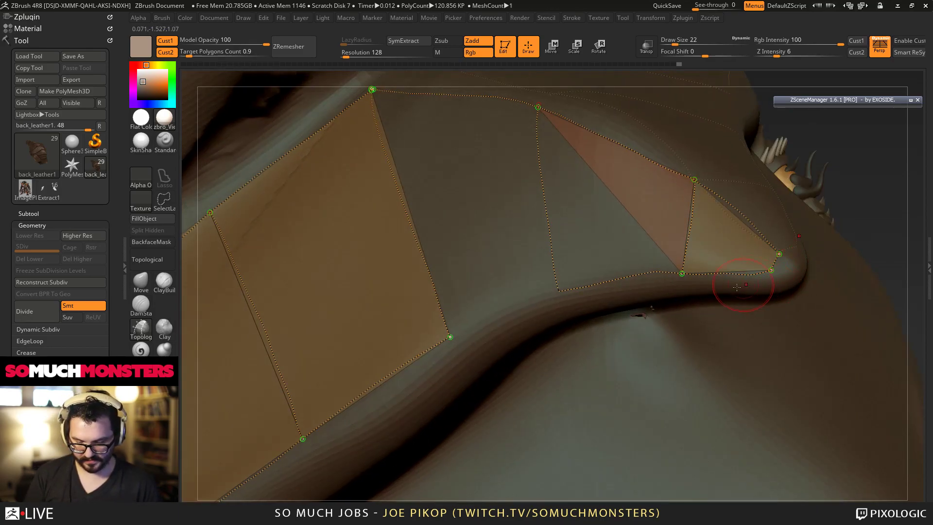
drag(557, 294, 559, 290)
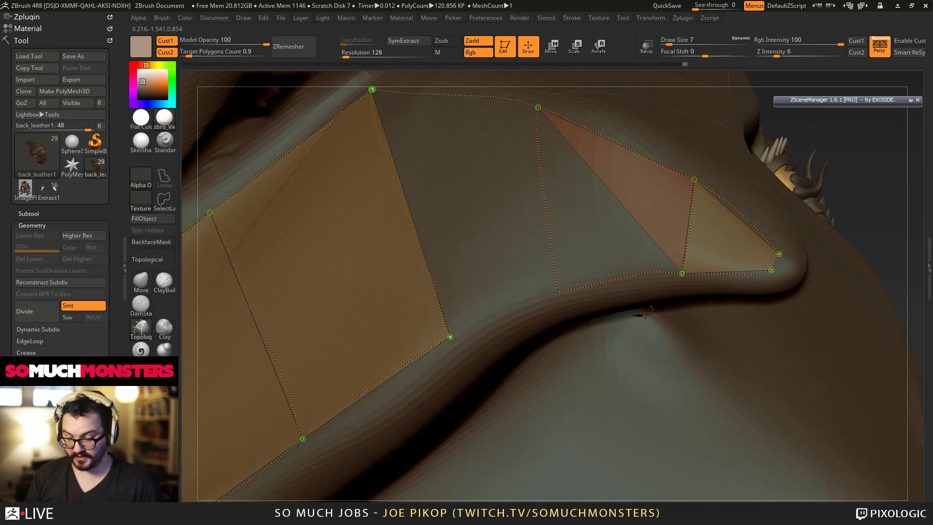
drag(450, 336, 450, 336)
right_drag(457, 167, 545, 255)
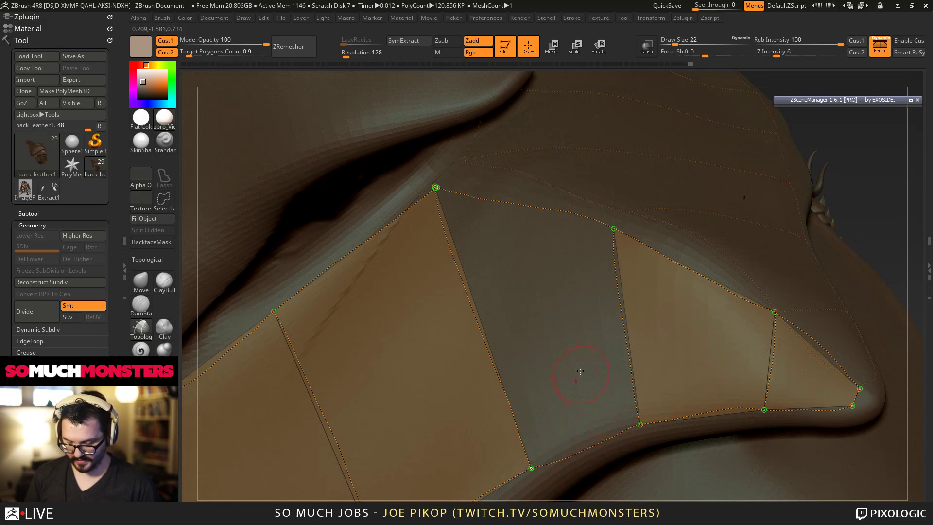
Step: Redraw the broad panel's upper edge segment between the sixth and seventh cross curves to close the remaining gap
key(ctrl+z)
click(432, 183)
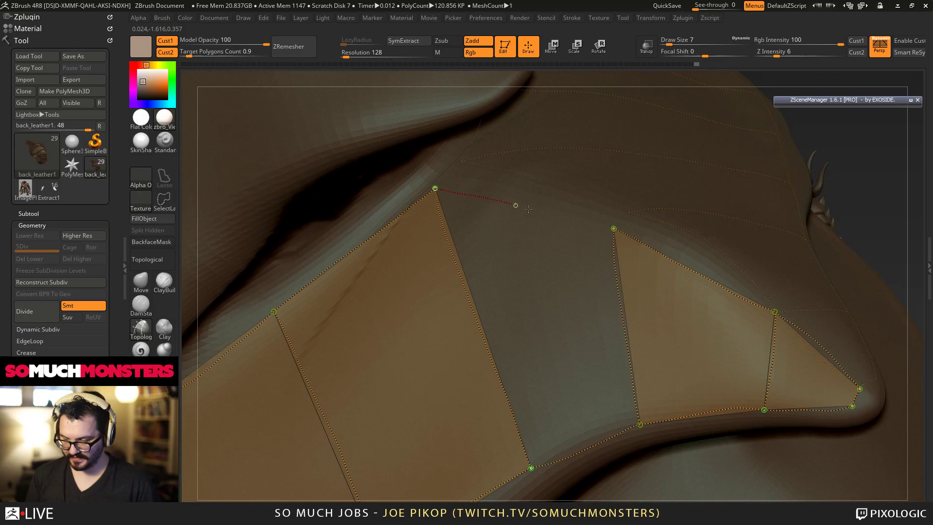
drag(614, 226, 614, 227)
alt+right_drag(614, 228, 437, 245)
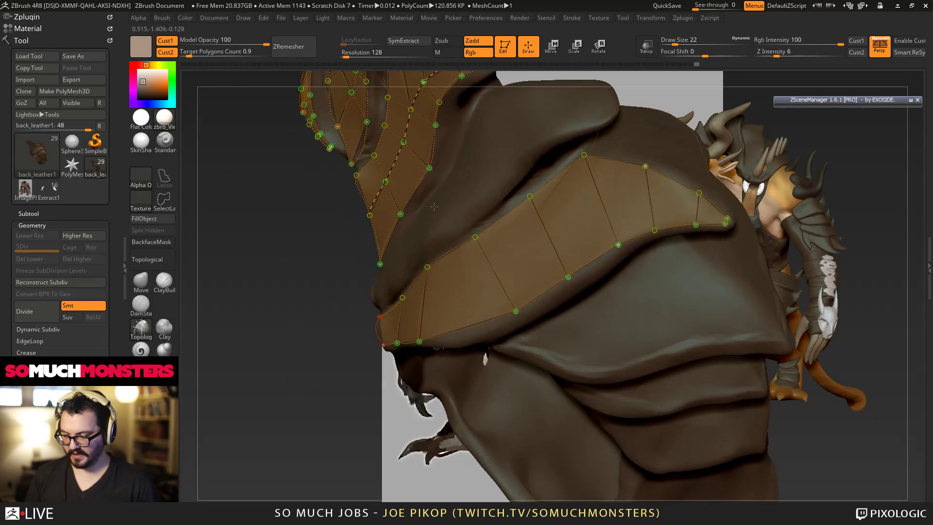
mouse_move(482, 19)
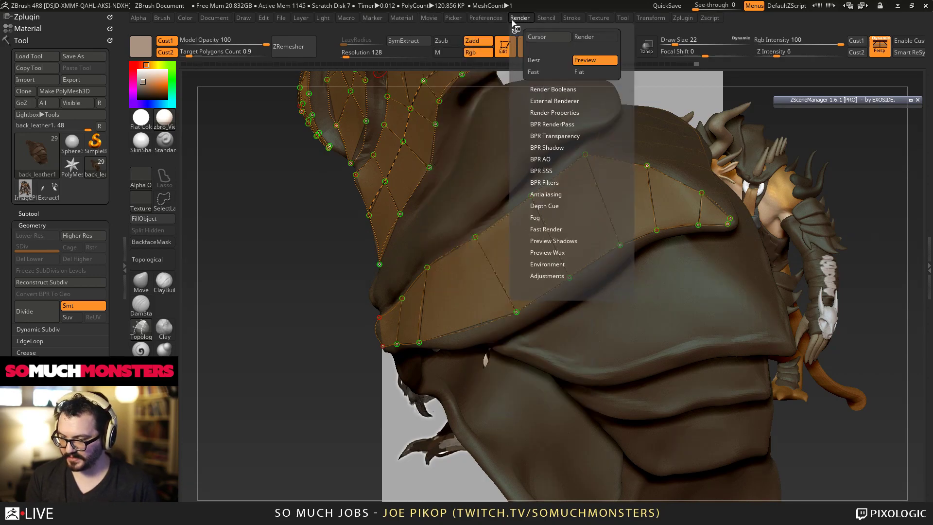
Step: Draw a lengthwise topology curve through the middle of the broad panel, crossing all cross curves up to its tip
mouse_move(571, 17)
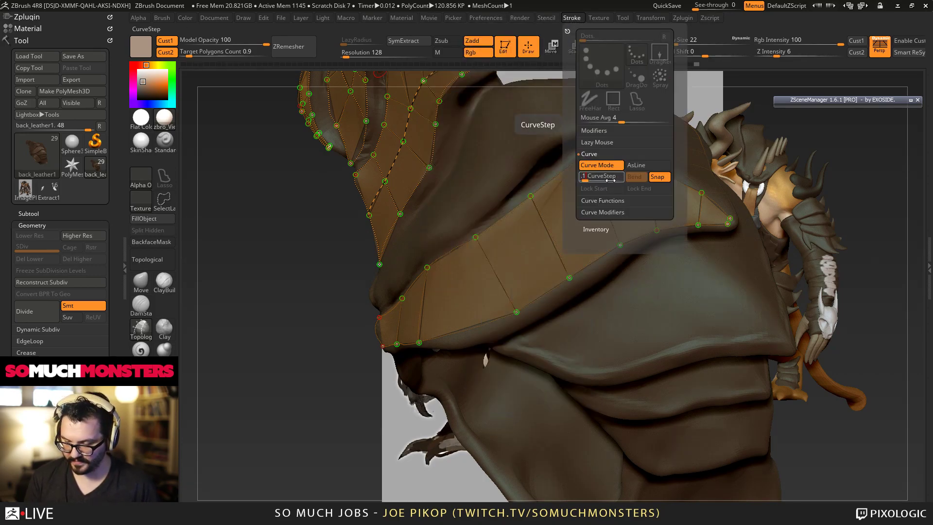
right_drag(494, 319, 583, 291)
mouse_move(379, 292)
alt+right_down()
mouse_move(417, 250)
mouse_move(405, 259)
alt+right_up()
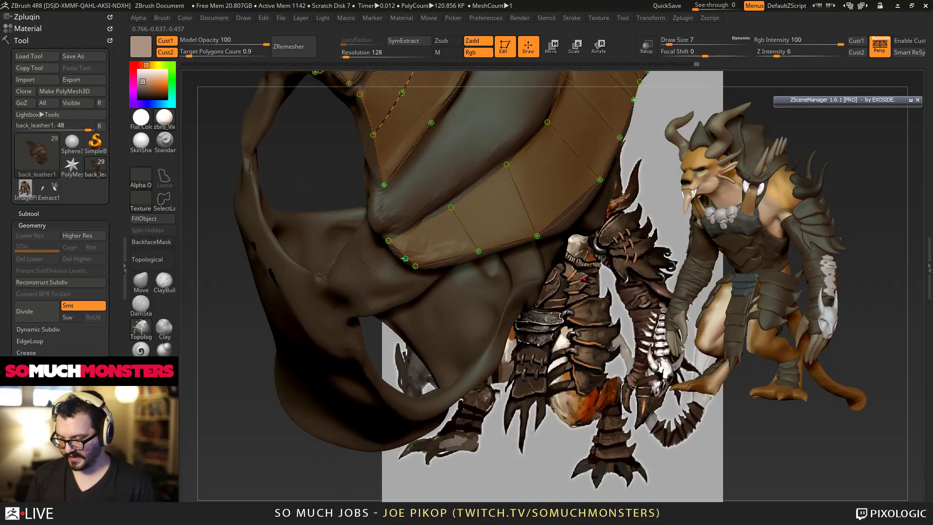
drag(597, 121, 605, 109)
mouse_move(604, 109)
alt+right_down()
mouse_move(573, 286)
mouse_move(518, 237)
mouse_move(531, 296)
mouse_move(506, 332)
alt+right_up()
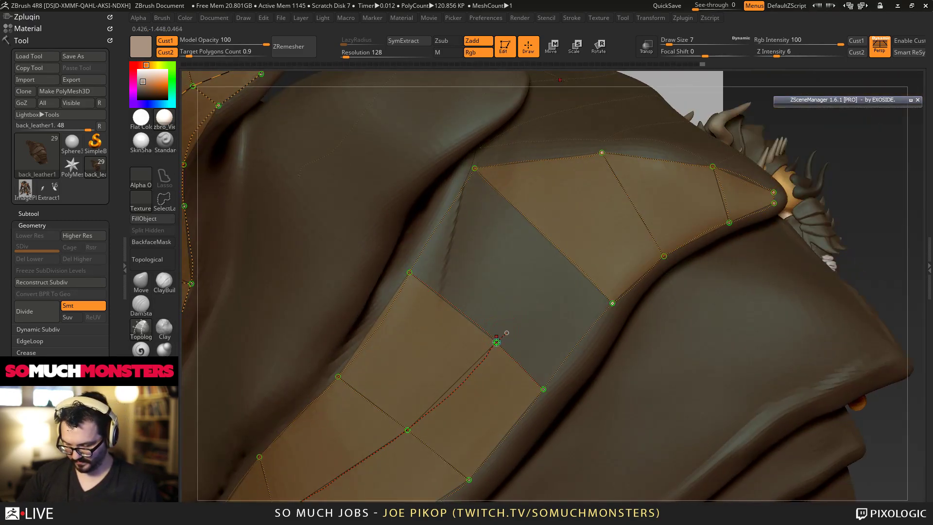
drag(496, 342, 527, 293)
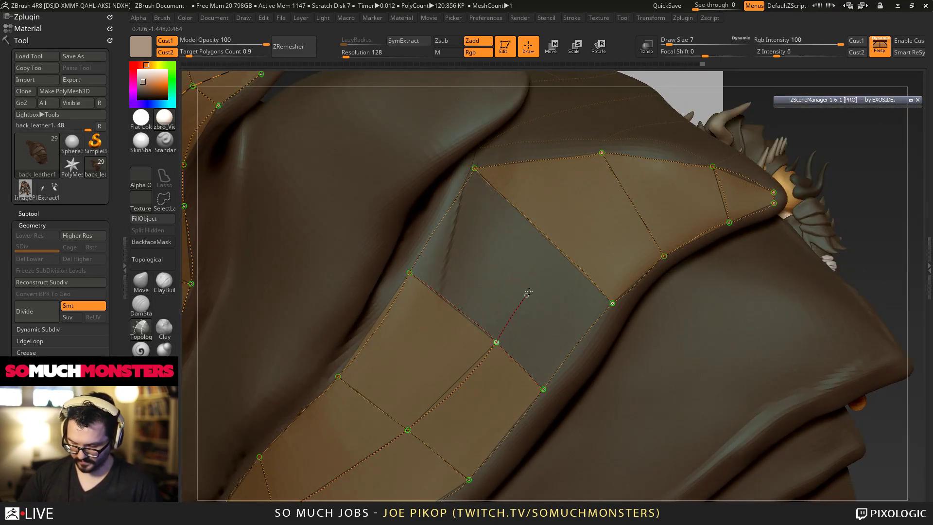
drag(773, 197, 784, 194)
mouse_move(491, 311)
ctrl+right_down()
mouse_move(416, 212)
mouse_move(448, 230)
mouse_move(505, 322)
ctrl+right_up()
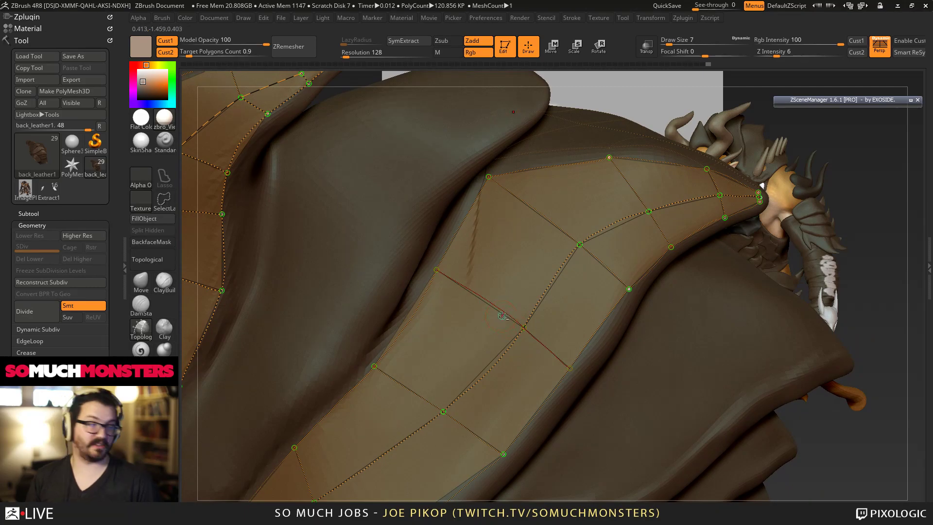
mouse_move(546, 337)
alt+right_down()
mouse_move(591, 286)
mouse_move(554, 184)
alt+right_up()
mouse_move(595, 309)
right_down()
mouse_move(613, 308)
mouse_move(590, 307)
right_up()
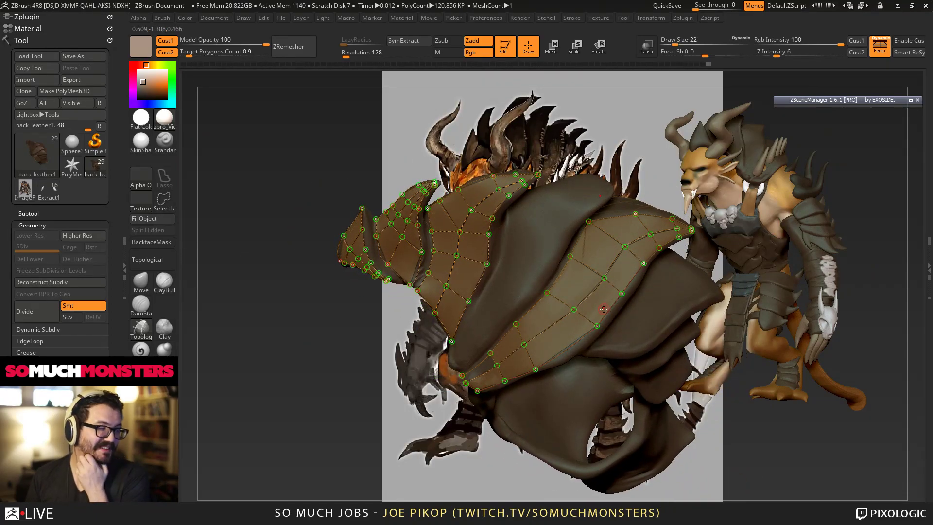
Step: Draw the lower edge curve of the next large panel and trim away its stretch between the first bend and the tip
right_drag(610, 331, 364, 272)
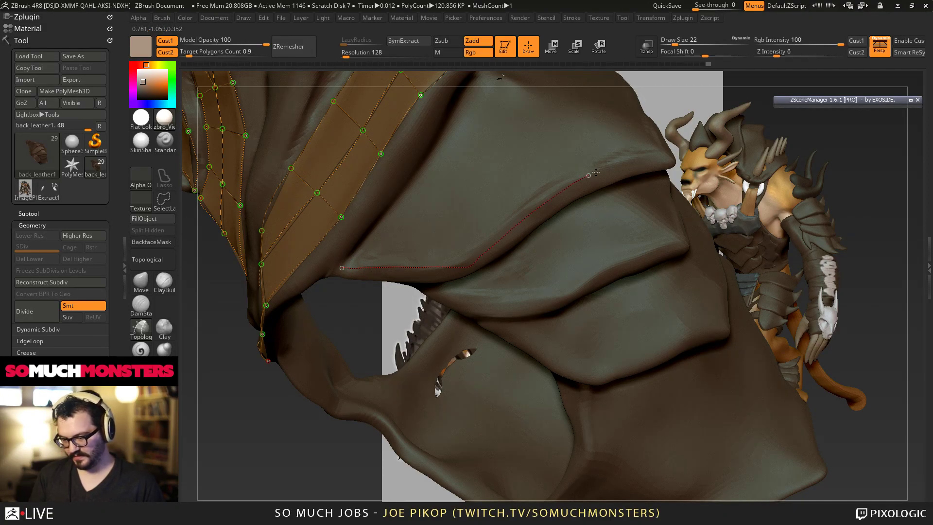
right_drag(605, 164, 568, 367)
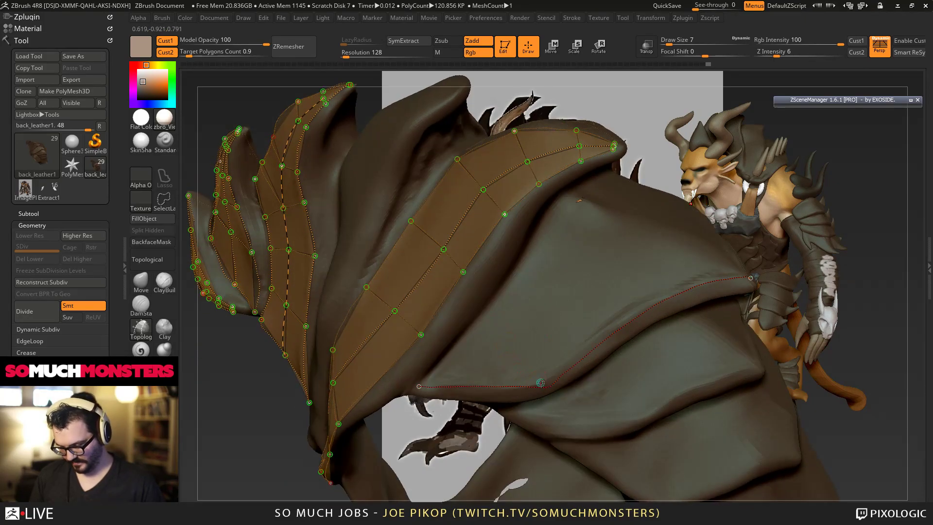
alt+drag(565, 380, 561, 353)
Step: Redraw the large panel's lower edge from the bend to the tip and draw its upper edge curve
right_drag(524, 380, 575, 195)
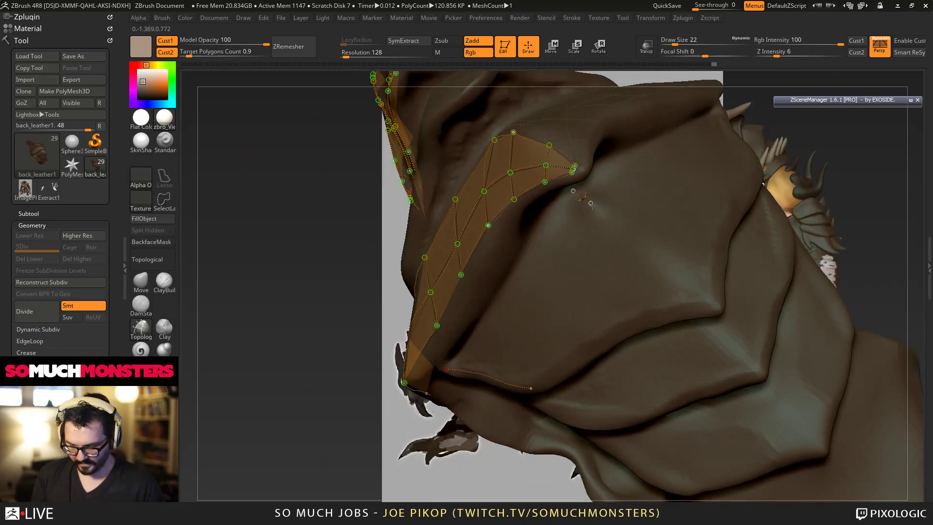
drag(720, 311, 722, 313)
right_drag(651, 209, 601, 280)
drag(504, 404, 596, 342)
drag(722, 288, 724, 289)
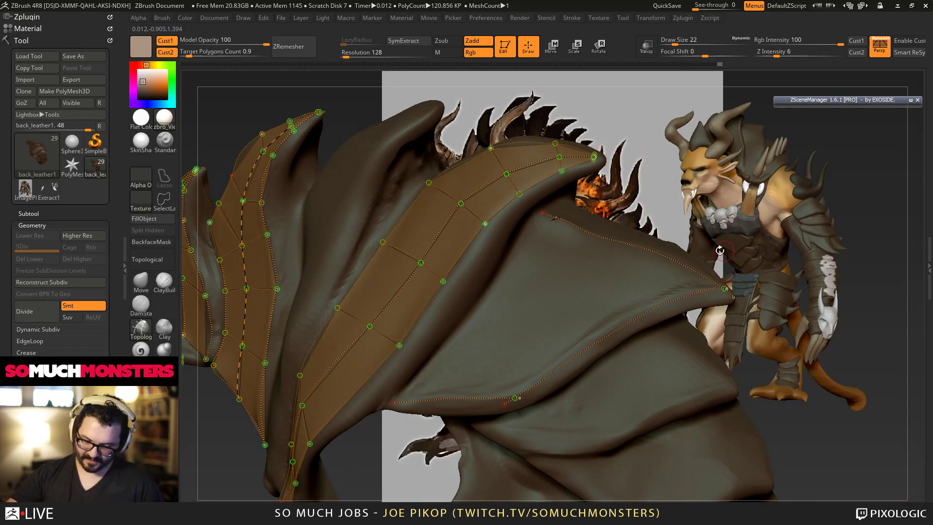
Step: Draw the large panel's inner edge curve from the lower corner to the upper corner to close its outline
right_drag(404, 387, 443, 354)
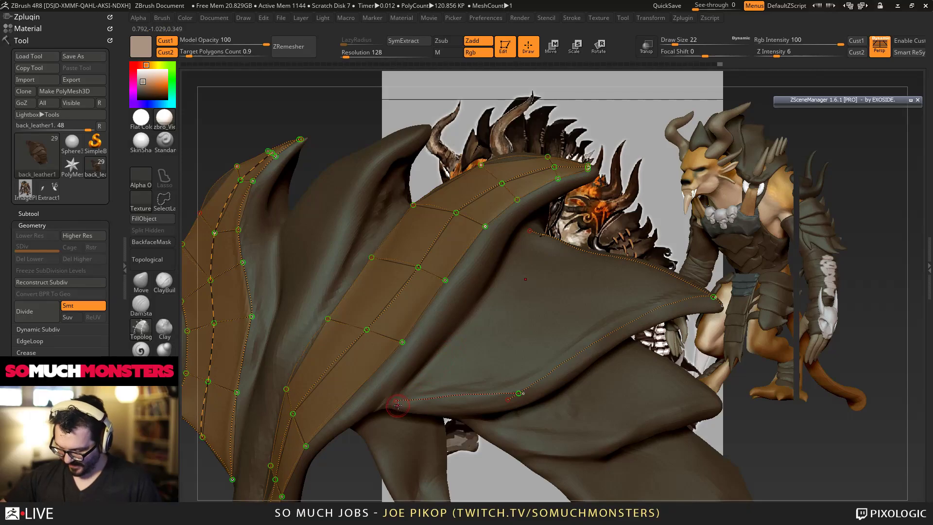
drag(427, 371, 537, 234)
right_drag(568, 296, 524, 311)
mouse_move(597, 316)
right_down()
mouse_move(542, 326)
mouse_move(437, 381)
right_up()
Step: Draw an inset loop of curves inside the large panel's outline and connect it to the lower edge and upper corner
key(bracketleft)
key(bracketleft)
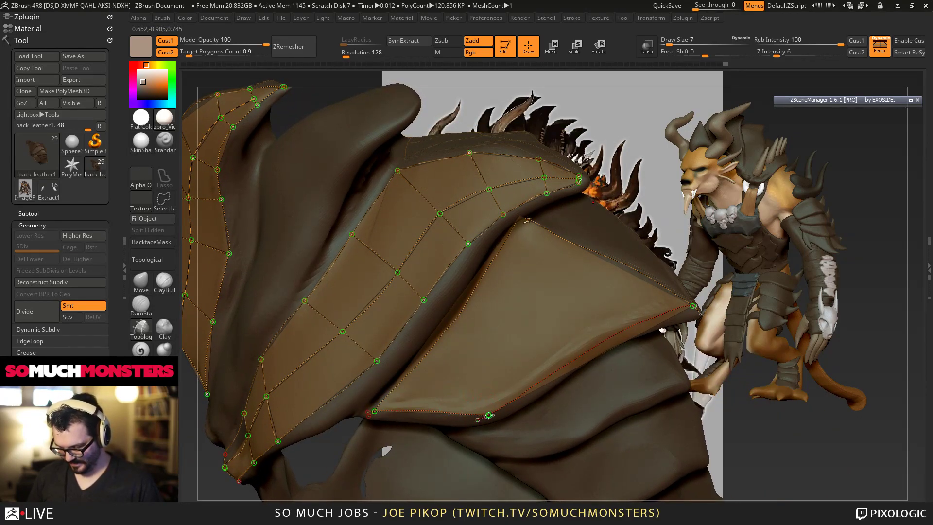
drag(486, 388, 485, 382)
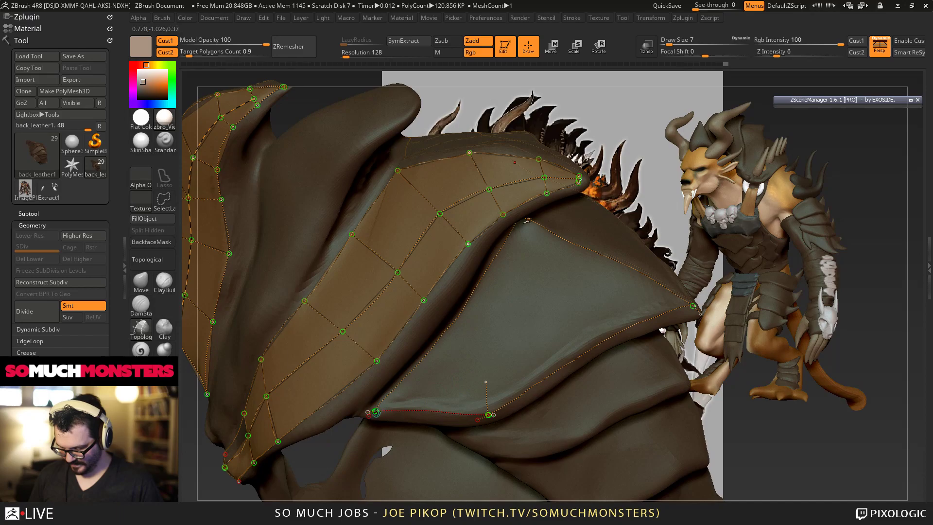
drag(433, 379, 526, 258)
drag(486, 382, 609, 294)
drag(549, 267, 517, 256)
key(bracketleft)
drag(524, 222, 518, 207)
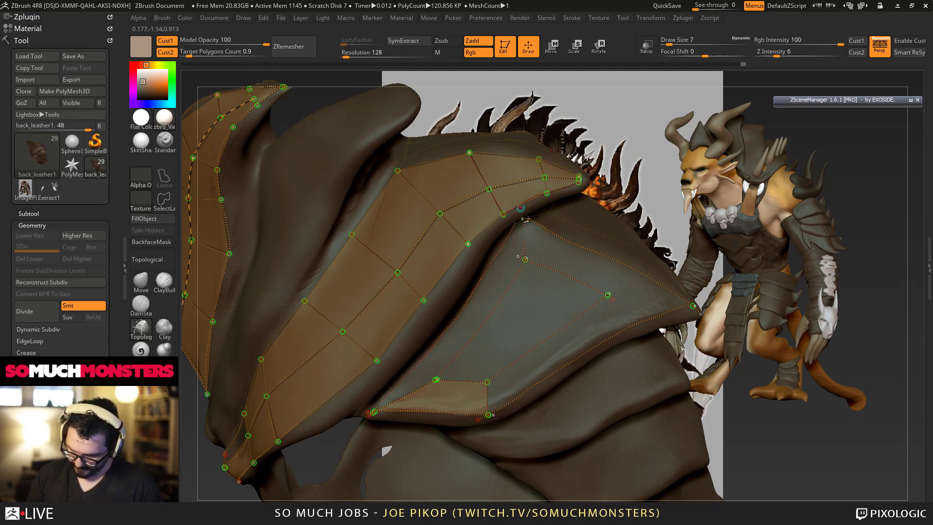
Step: Connect the inset loop's outer corner to the large panel's tip and draw a cross curve through the panel's middle
right_drag(518, 206, 496, 331)
key(bracketright)
key(bracketright)
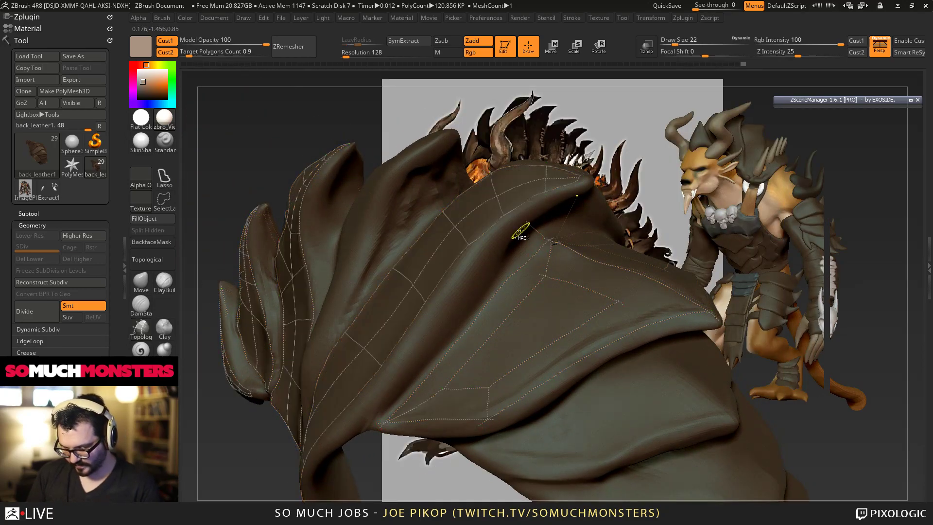
mouse_move(581, 257)
right_down()
mouse_move(554, 259)
mouse_move(583, 260)
right_up()
right_drag(566, 328, 509, 267)
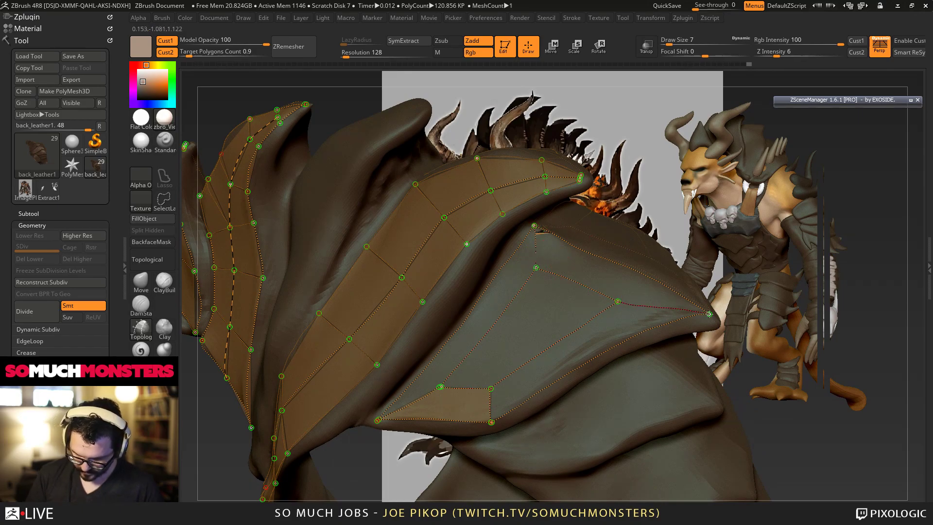
click(709, 314)
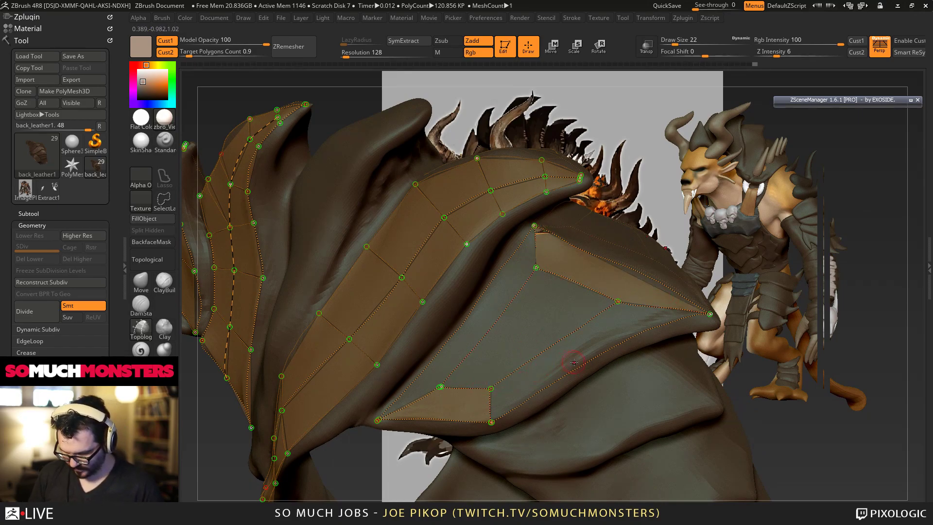
click(466, 318)
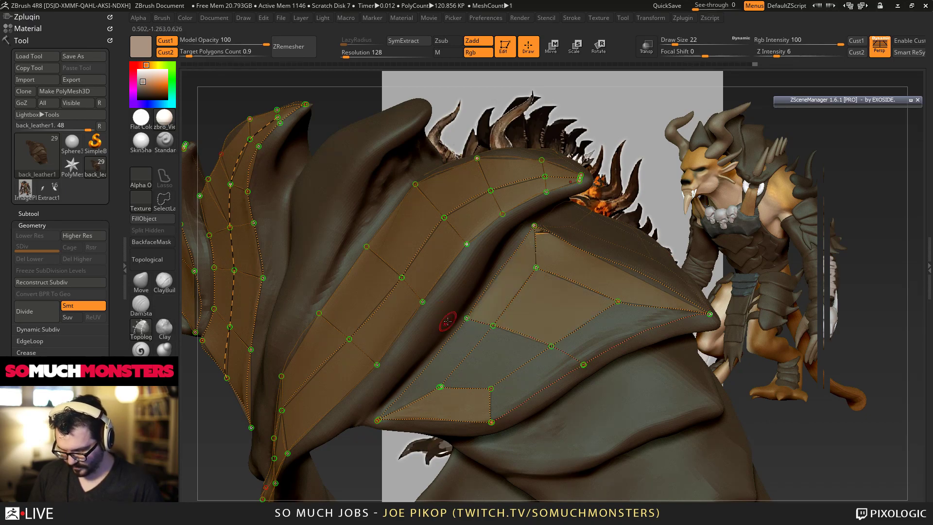
Step: Delete the large panel's lower edge segment between the tip and the cross curve and redraw it to close the face
ctrl+right_drag(598, 360, 691, 374)
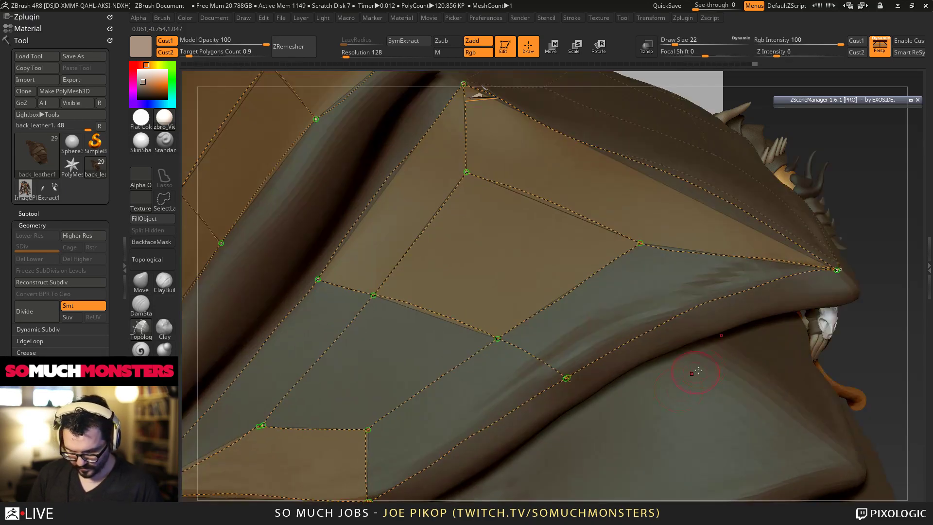
right_drag(793, 298, 563, 352)
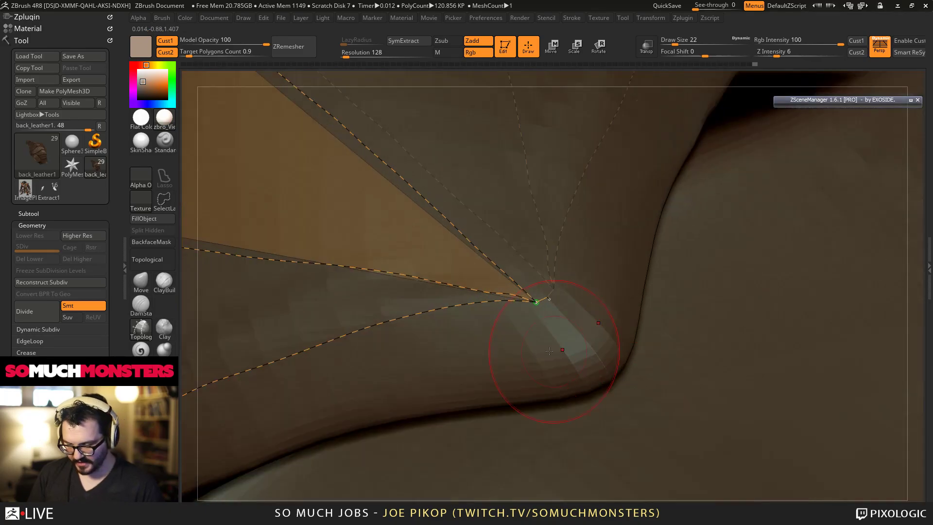
alt+drag(361, 340, 389, 357)
mouse_move(397, 362)
alt+right_down()
mouse_move(584, 262)
mouse_move(826, 97)
alt+right_up()
mouse_move(367, 374)
ctrl+right_down()
mouse_move(329, 315)
mouse_move(518, 289)
ctrl+right_up()
key([)
key([)
key([)
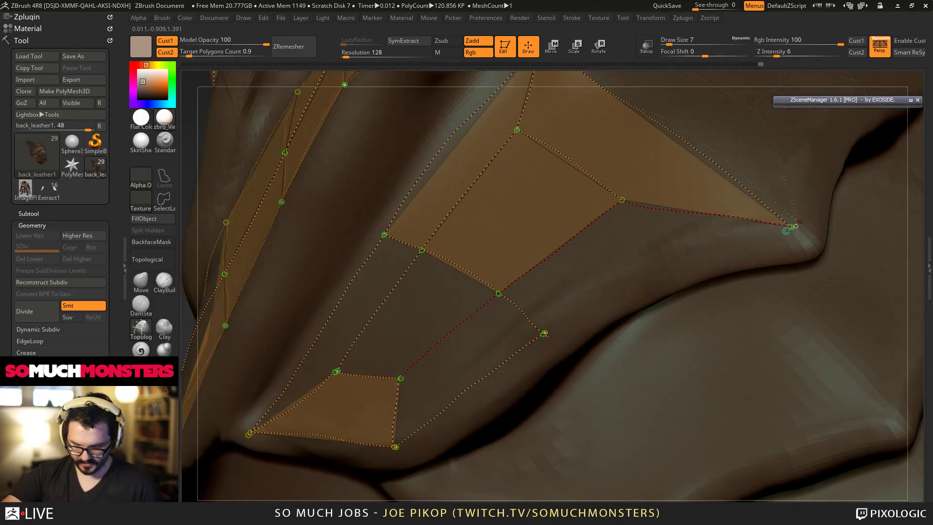
mouse_move(790, 227)
mouse_down()
mouse_move(585, 315)
mouse_move(561, 337)
mouse_up()
Step: Delete the lower edge segment between the cross curve and the small corner face, clean its end and redraw it
alt+right_drag(350, 386, 456, 308)
alt+drag(668, 277, 631, 252)
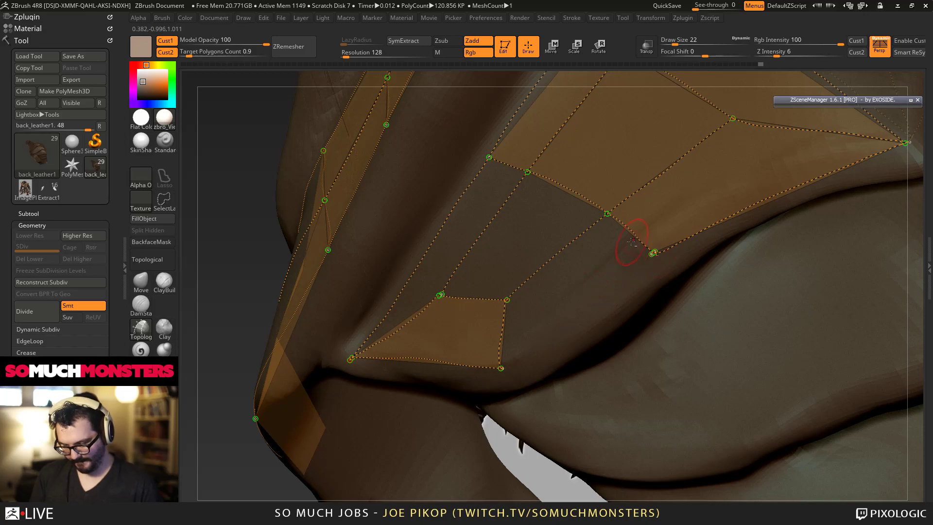
key([)
key([)
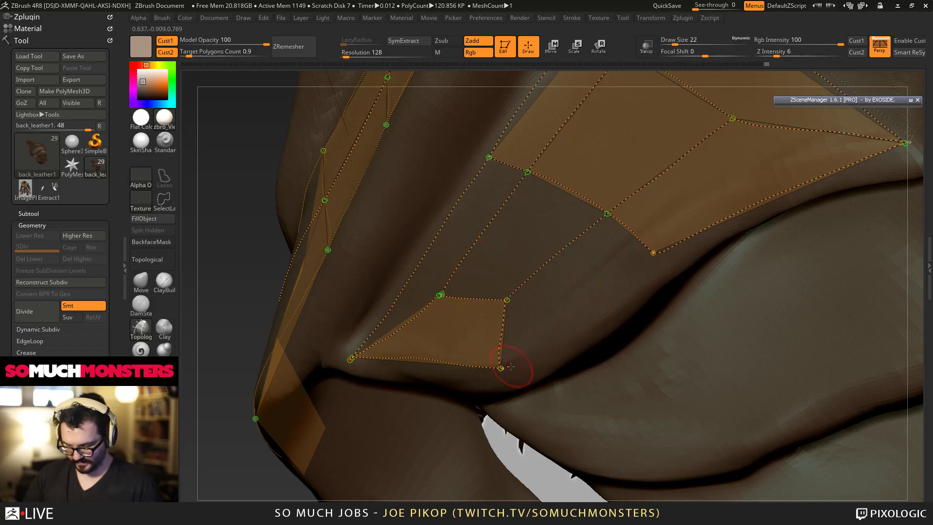
click(653, 252)
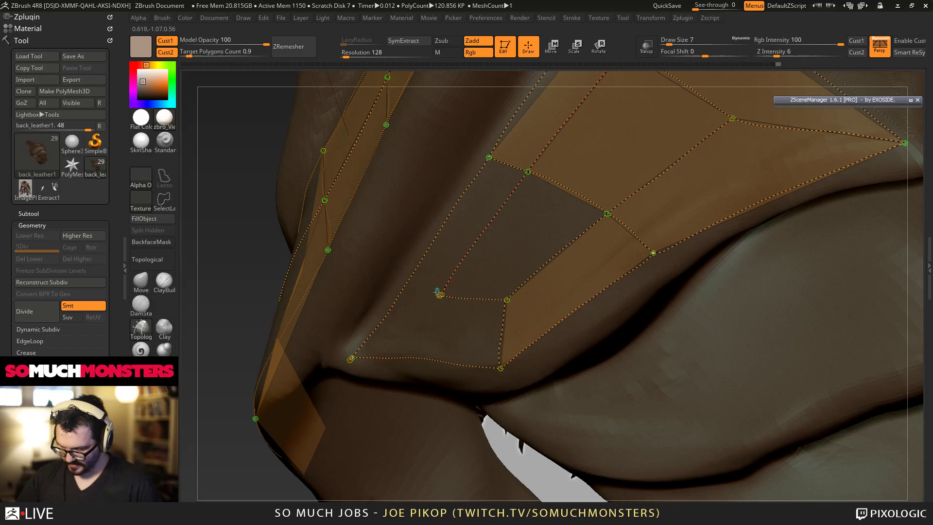
Step: Remove the doubled curve ends at the inset's lower inner corner and redraw the short curve joining its two lengthwise curves
alt+drag(439, 293, 461, 294)
ctrl+right_drag(442, 294, 437, 346)
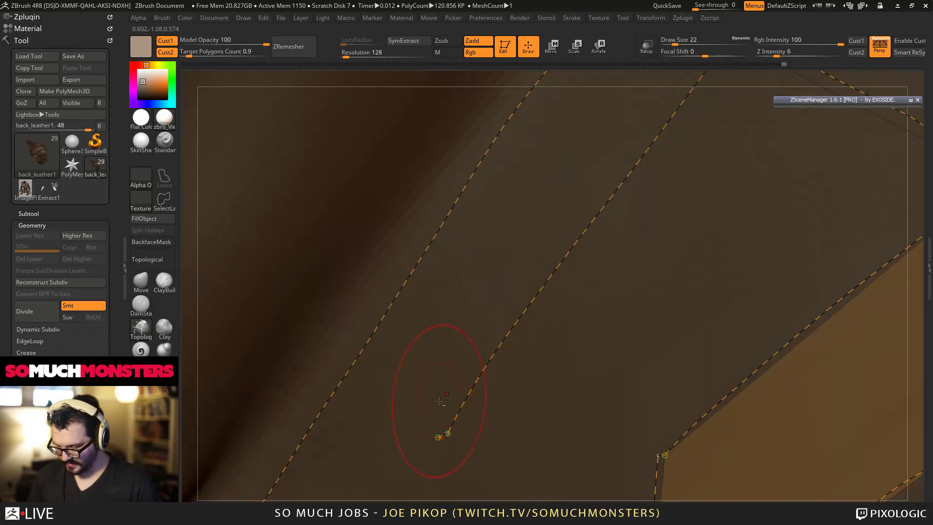
ctrl+right_drag(427, 428, 436, 308)
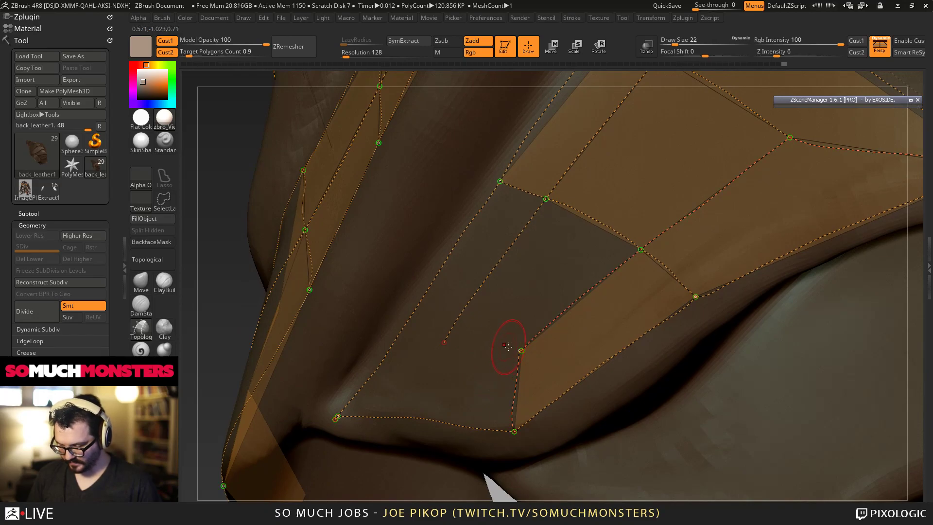
drag(442, 341, 440, 341)
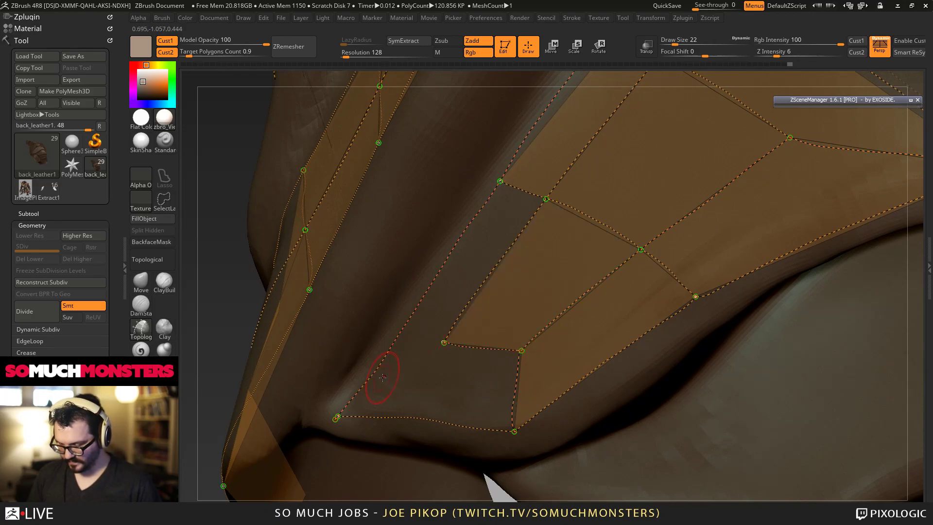
Step: Rebuild the curves meeting at the inset's lower inner corner, including the one from the panel's lower corner, to close the corner face
alt+right_drag(371, 378, 476, 336)
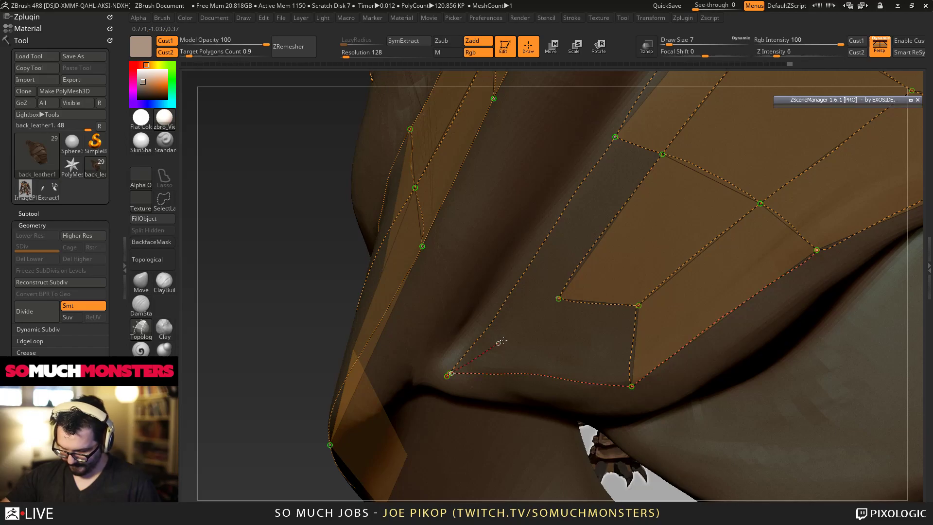
drag(555, 303, 560, 298)
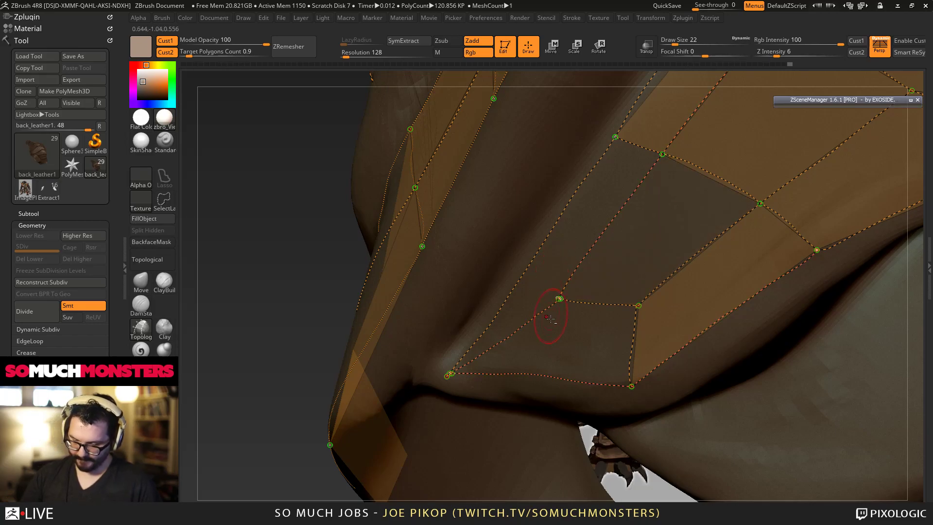
alt+click(559, 299)
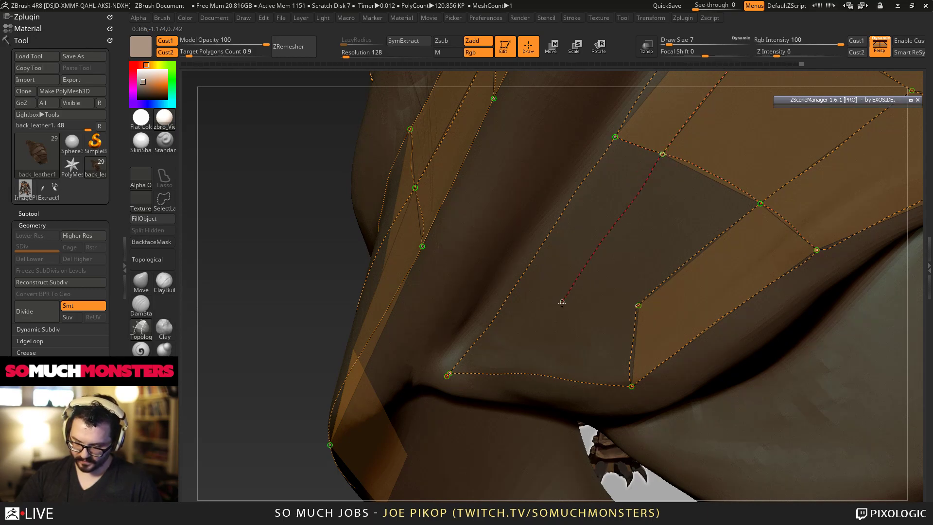
drag(559, 292, 566, 301)
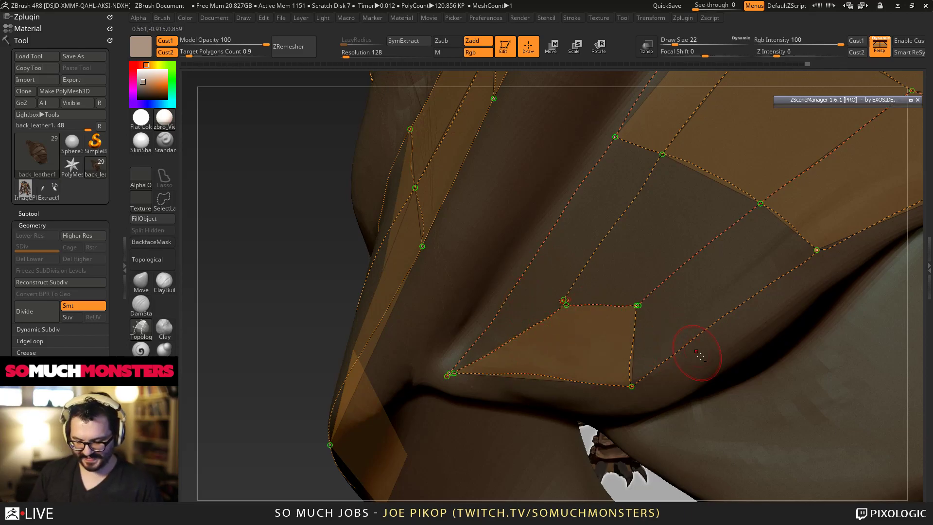
Step: Delete the lengthwise curves between the small corner face and the cross curve, and redraw the inset's inner one
drag(783, 349, 439, 173)
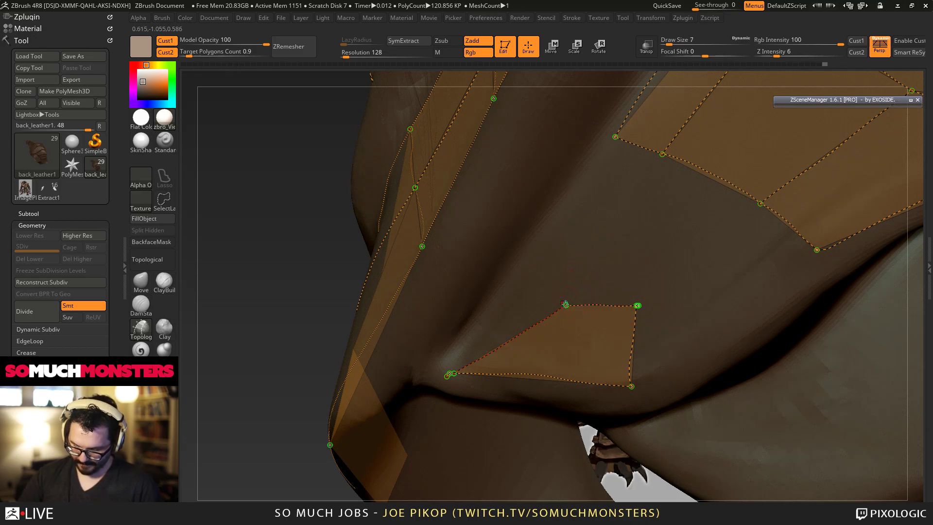
drag(659, 158, 661, 155)
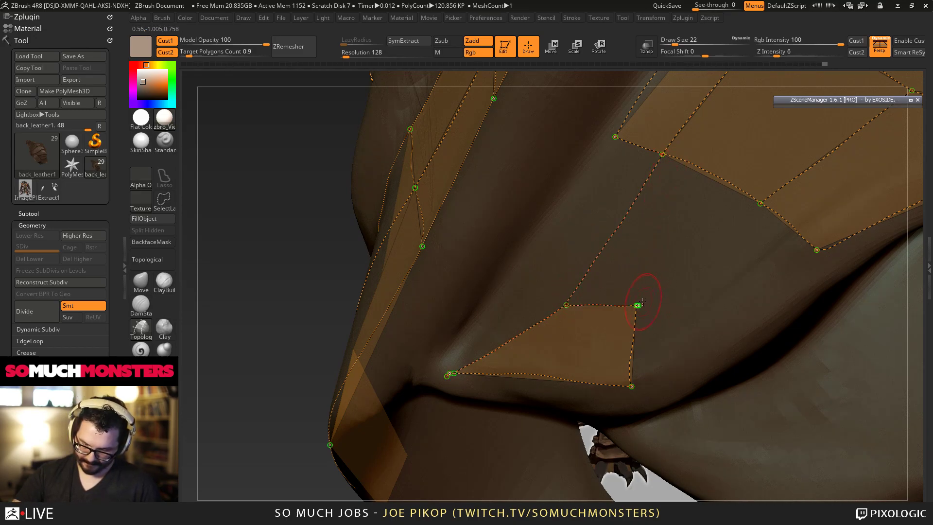
Step: Delete the doubled curve ends at the small corner face's upper outer corner
alt+right_drag(641, 302, 641, 423)
alt+right_drag(549, 326, 543, 256)
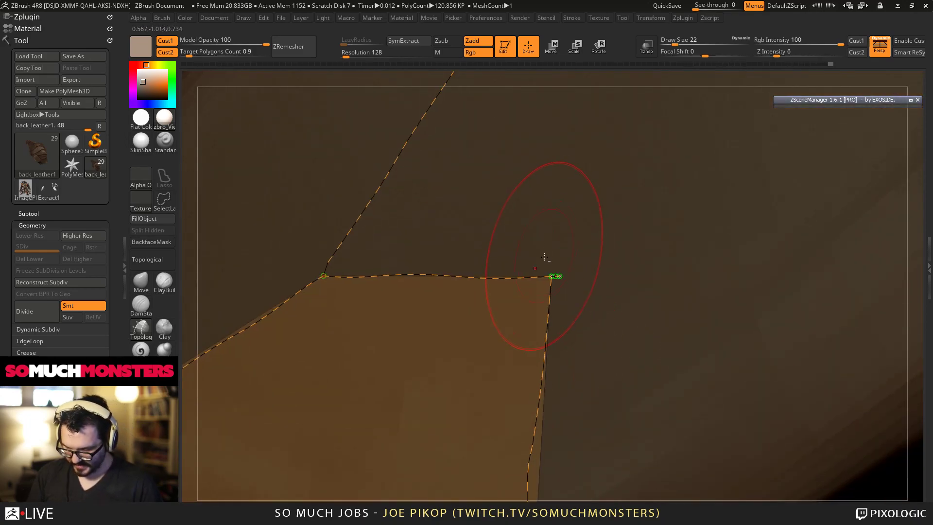
alt+click(555, 277)
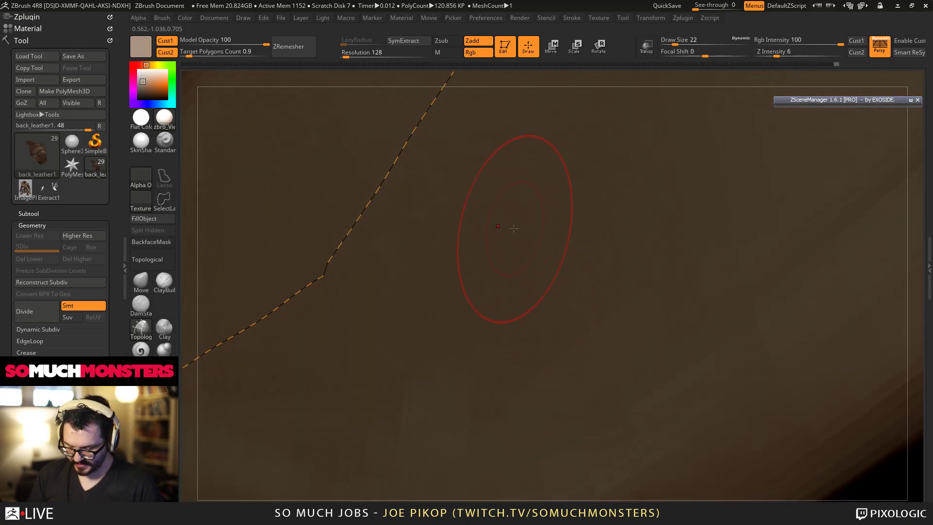
Step: Undo the last curve change and connect the small corner face to the cross curve with two lengthwise curves
key(ctrl+z)
alt+right_drag(527, 273, 551, 224)
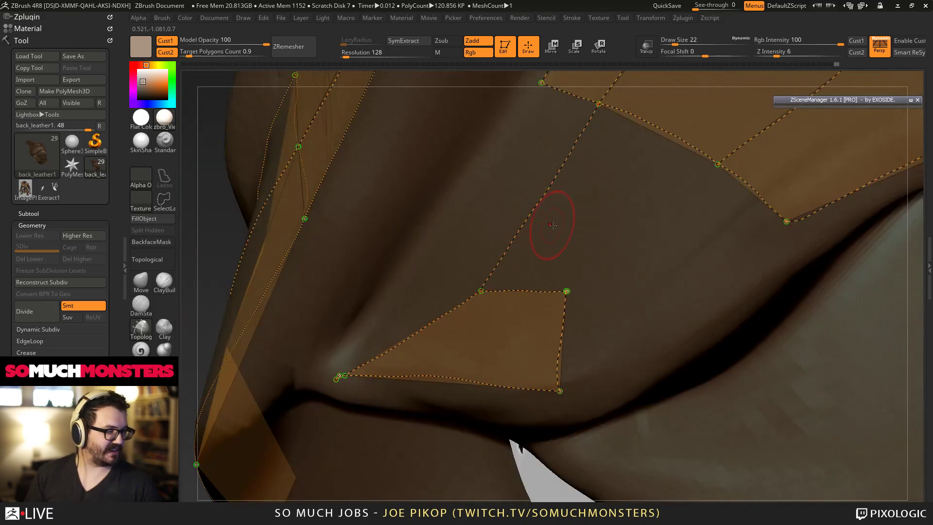
drag(567, 291, 717, 164)
drag(720, 281, 786, 222)
Step: Delete the loose inner edge curve and the doubled curve end at the inset's lower inner corner
key(bracketright)
key(bracketright)
click(360, 326)
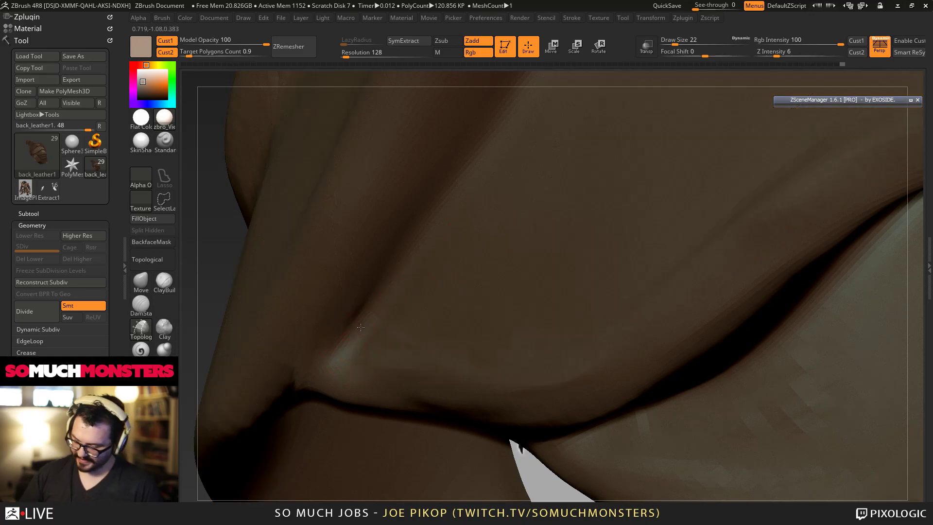
alt+right_drag(360, 326, 372, 392)
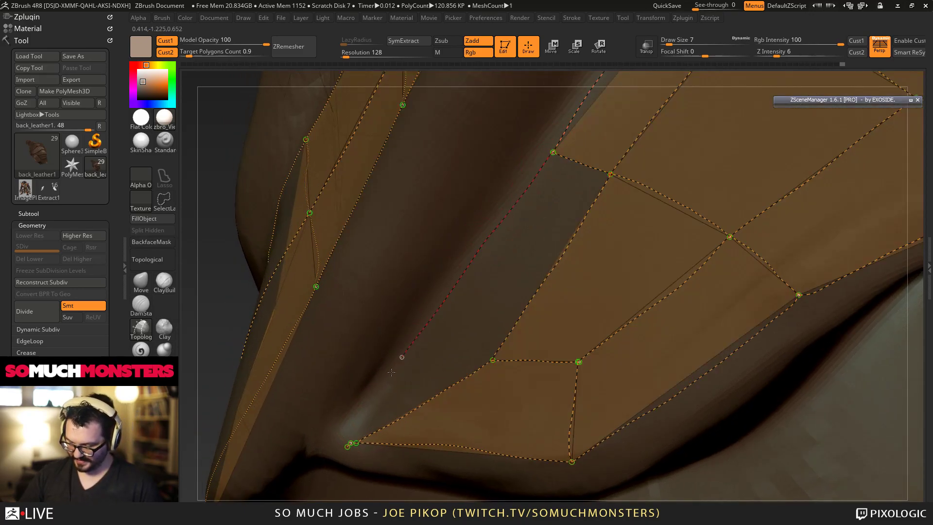
alt+drag(414, 354, 382, 355)
alt+drag(341, 435, 346, 437)
Step: Draw the inset's inner edge curve between its lower inner corner and the inner end of the cross curve
click(357, 443)
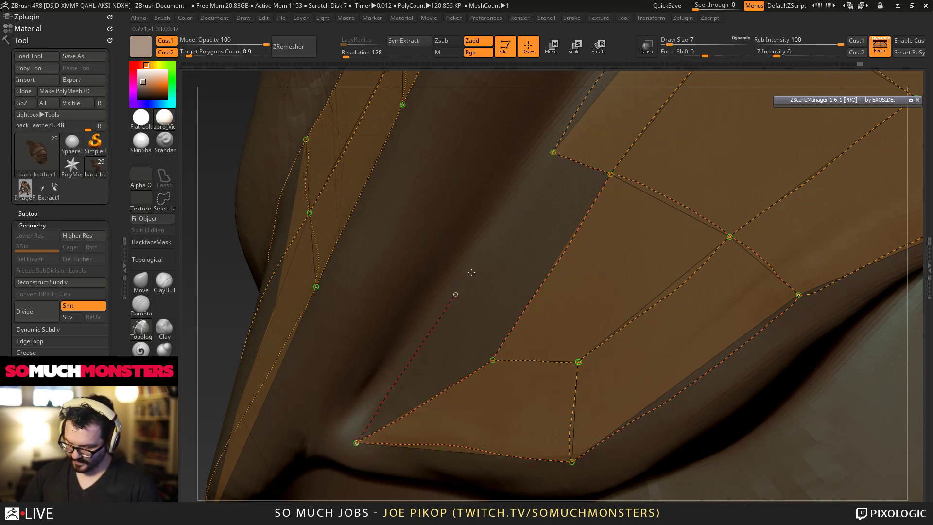
drag(548, 159, 552, 151)
mouse_move(558, 286)
ctrl+right_down()
mouse_move(573, 165)
mouse_move(592, 388)
ctrl+right_up()
mouse_move(552, 142)
alt+mouse_down()
mouse_move(571, 166)
mouse_move(571, 141)
alt+mouse_up()
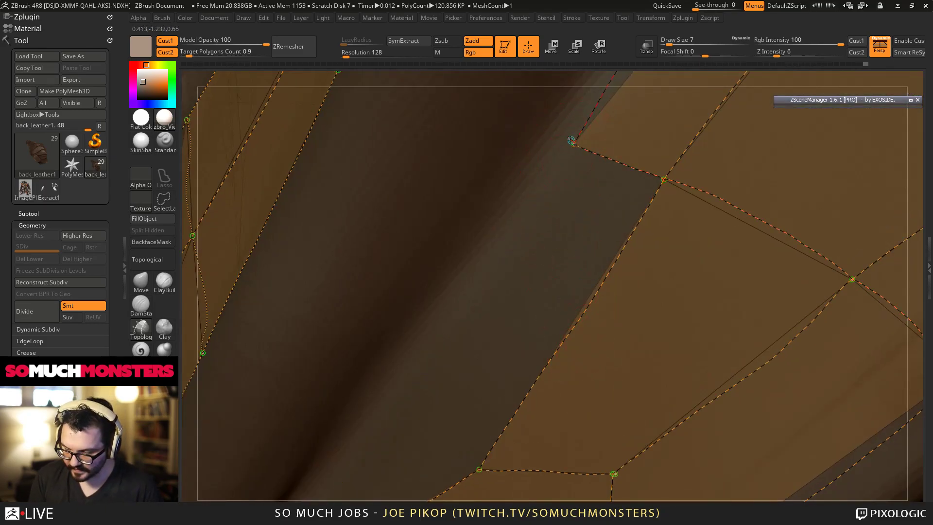
drag(506, 237, 348, 452)
alt+right_drag(328, 465, 444, 233)
key(ctrl)
key(ctrl+shift)
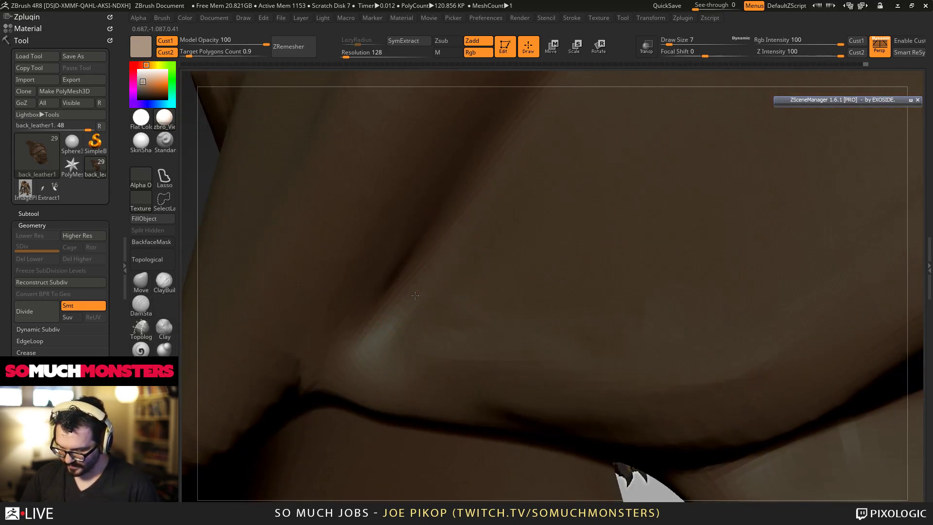
drag(380, 369, 379, 370)
Step: Try to close the inset's lower inner corner with two short curves across it
ctrl+right_drag(419, 286, 416, 204)
right_drag(419, 248, 449, 315)
alt+right_drag(724, 179, 517, 432)
alt+right_drag(363, 387, 427, 383)
alt+right_drag(428, 384, 488, 330)
alt+right_drag(612, 412, 352, 239)
ctrl+right_drag(442, 231, 462, 281)
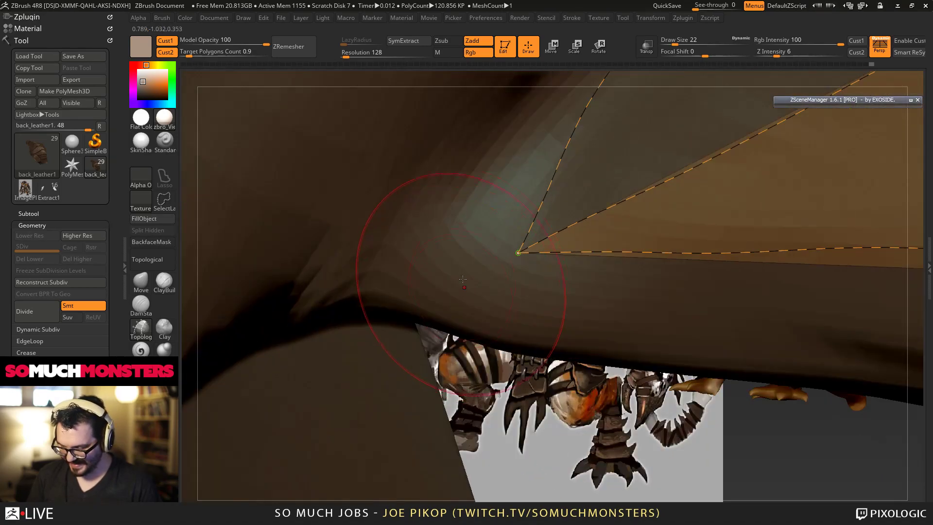
click(484, 226)
mouse_move(547, 253)
mouse_down()
mouse_move(545, 240)
mouse_move(487, 193)
mouse_up()
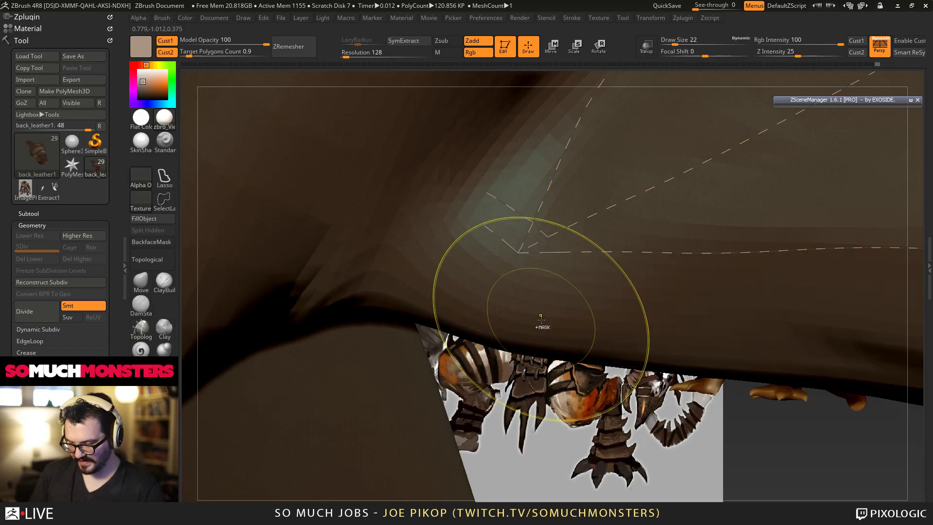
key(ctrl+z)
key(ctrl+z)
alt+right_drag(792, 92, 614, 350)
alt+right_drag(877, 196, 459, 263)
alt+right_drag(597, 85, 540, 372)
mouse_move(685, 171)
alt+right_down()
mouse_move(680, 202)
mouse_move(594, 382)
alt+right_up()
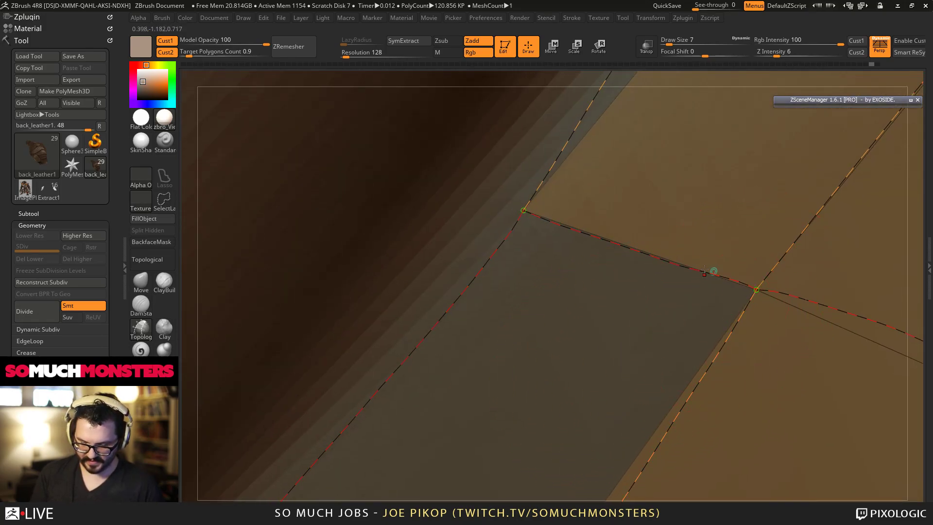
drag(506, 324, 438, 326)
key(ctrl+z)
key(ctrl+z)
Step: Draw a short cross curve from the small corner face's upper inner corner to the inset's inner edge curve
mouse_move(297, 306)
ctrl+right_down()
mouse_move(339, 385)
mouse_move(485, 142)
mouse_move(486, 113)
ctrl+right_up()
drag(587, 242, 597, 236)
drag(513, 197, 521, 235)
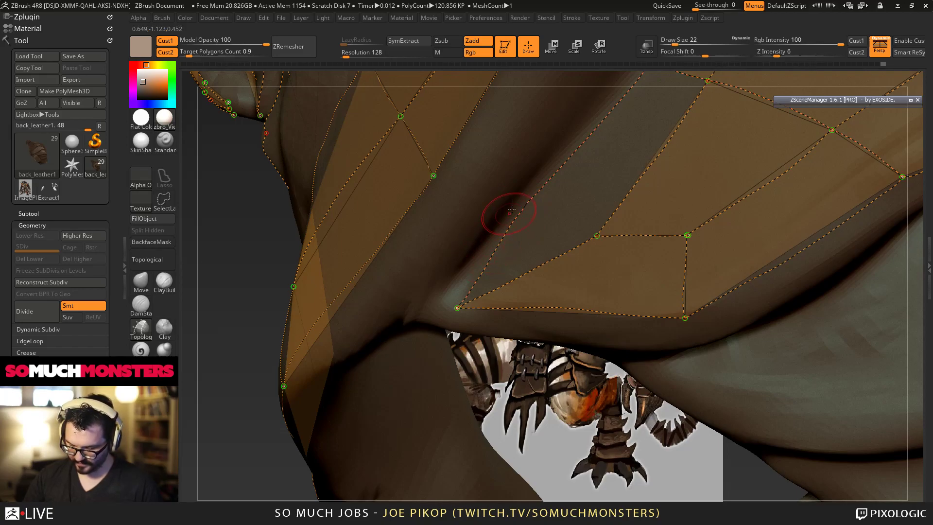
drag(595, 235, 511, 206)
Step: Generate a thick panel mesh from the topology curves with a draw size of 45
key(f)
right_drag(510, 214, 440, 278)
key(])
right_drag(497, 329, 478, 259)
key(])
key(])
key(])
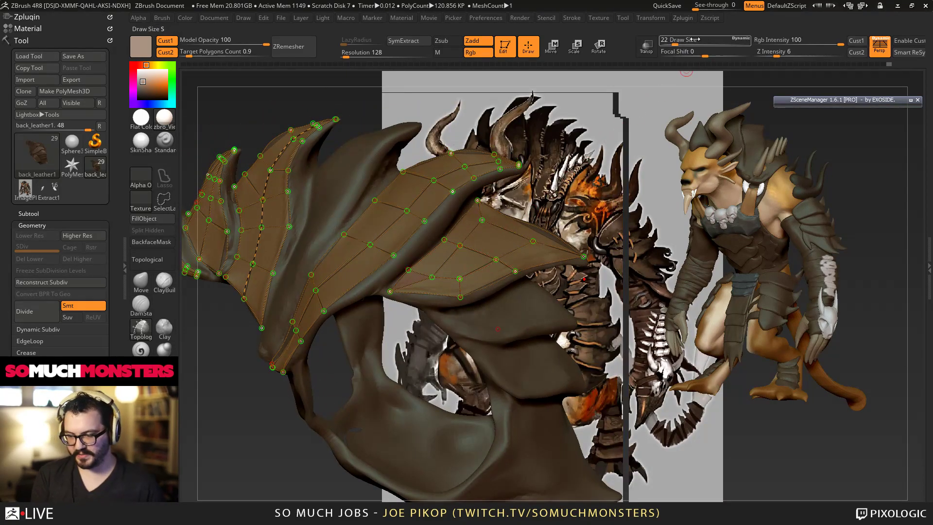
click(496, 322)
right_drag(447, 330, 438, 223)
key(f)
right_drag(505, 286, 560, 238)
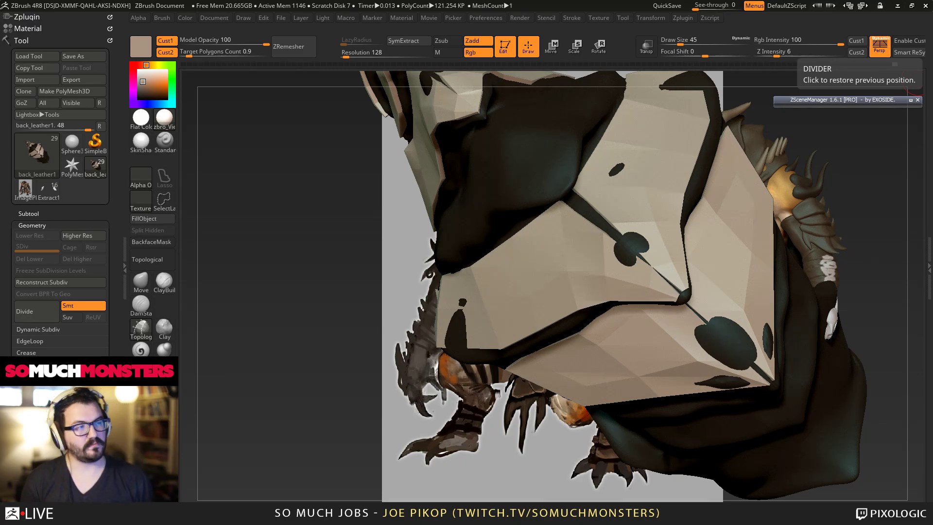
Step: Review the curve function and curve modifier settings of the brush stroke
click(515, 17)
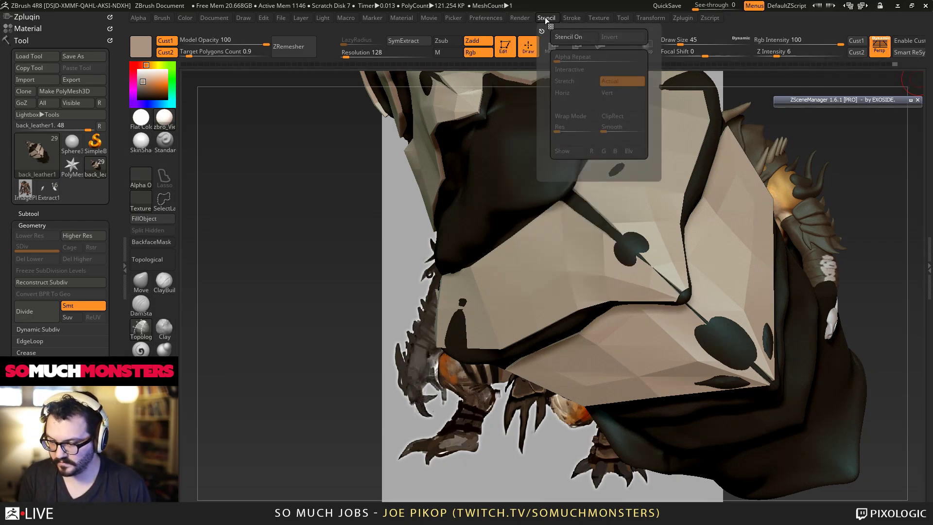
click(571, 18)
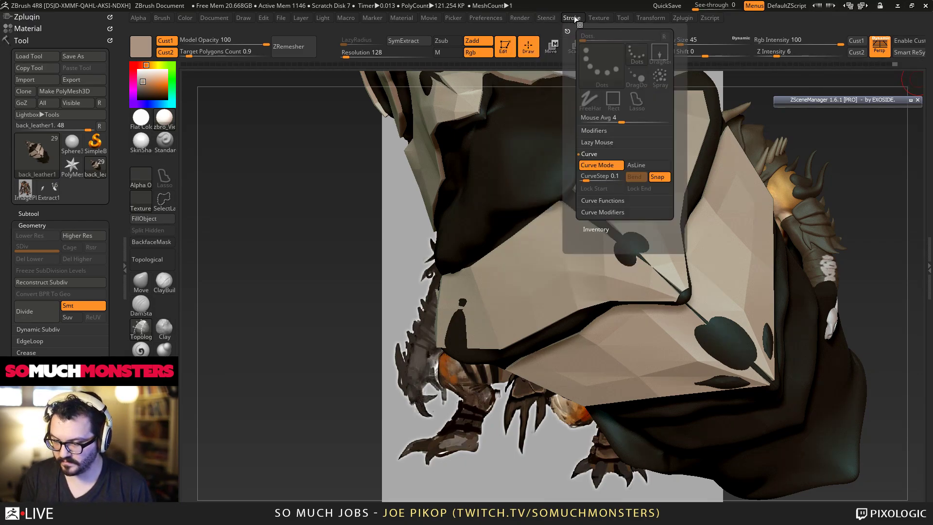
click(585, 203)
mouse_move(572, 244)
mouse_down()
mouse_move(572, 212)
mouse_move(573, 225)
mouse_up()
click(584, 212)
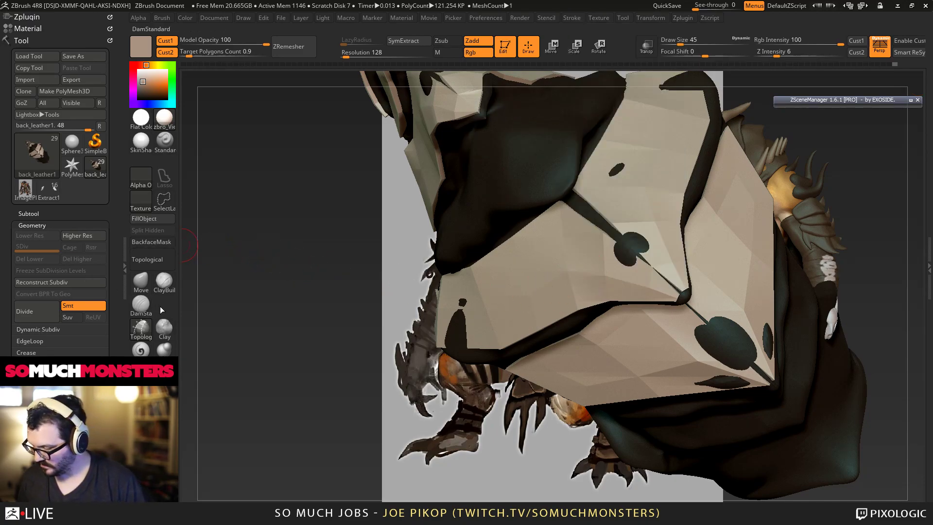
Step: Switch to the TrimDynamic brush and from it to the CurveStandard brush
key(b)
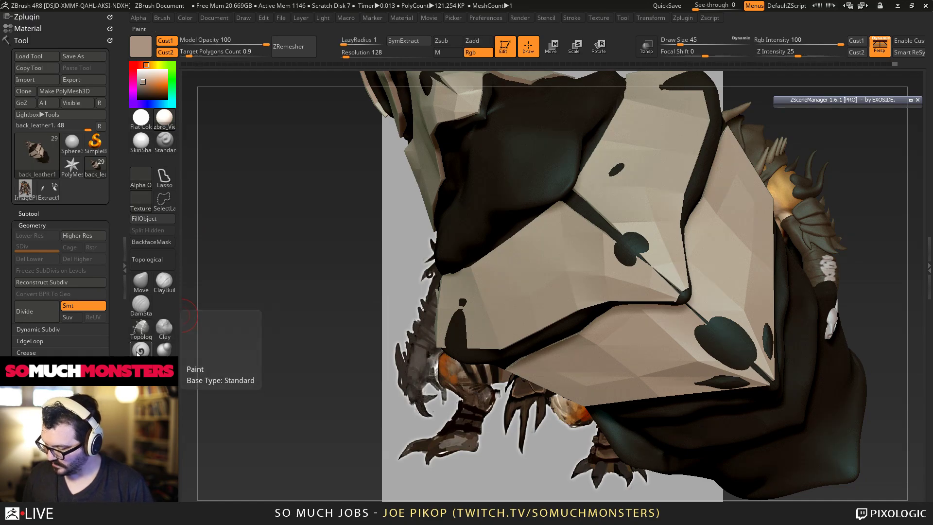
key(t)
key(d)
key(b)
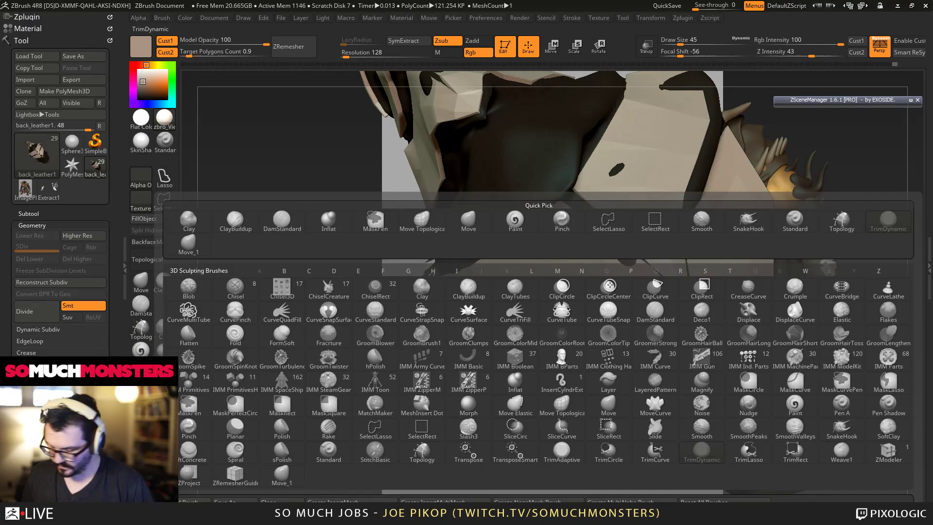
key(c)
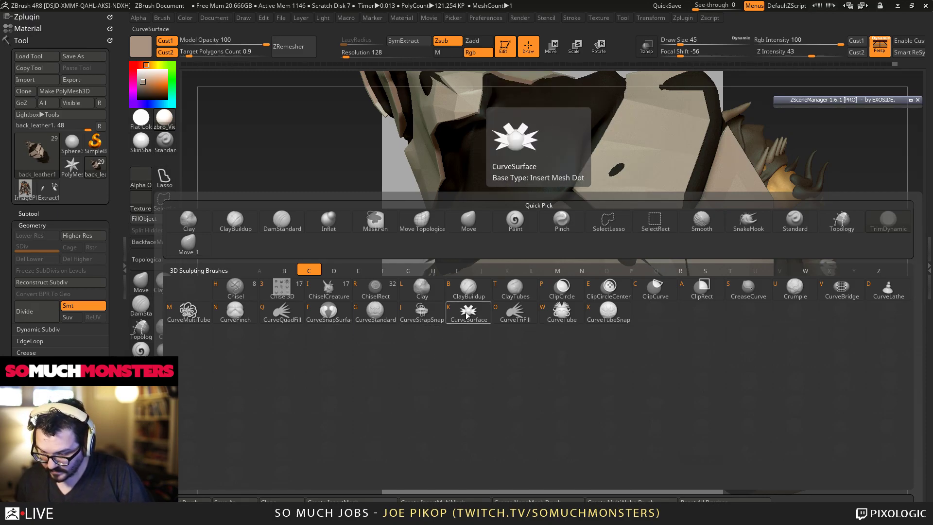
click(375, 314)
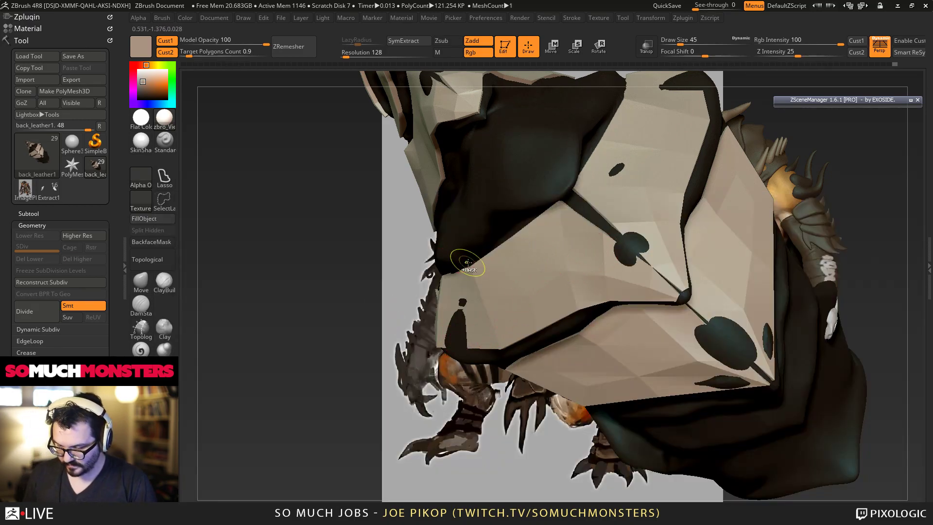
Step: Undo the mesh generation and try applying the current brush to the topology curves on the large panel's upper edge
key(ctrl+z)
right_drag(568, 243, 593, 223)
click(611, 230)
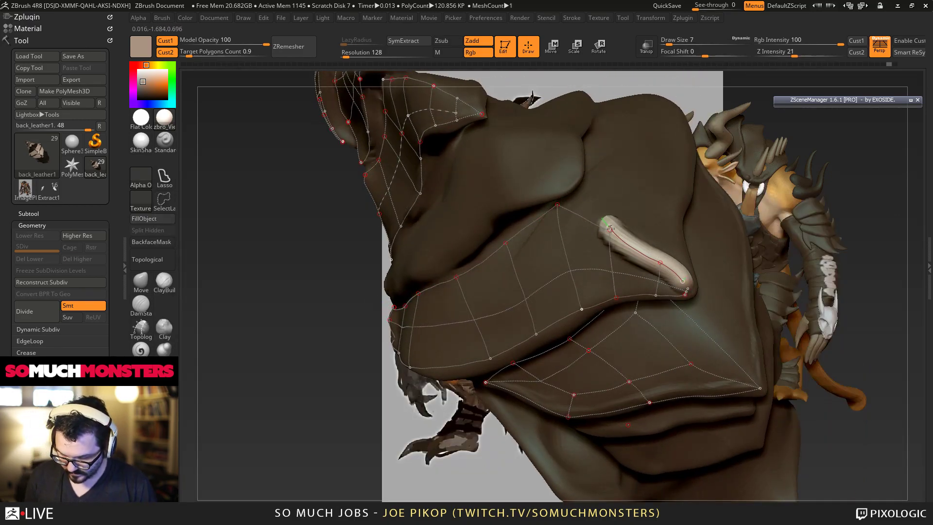
key(ctrl+z)
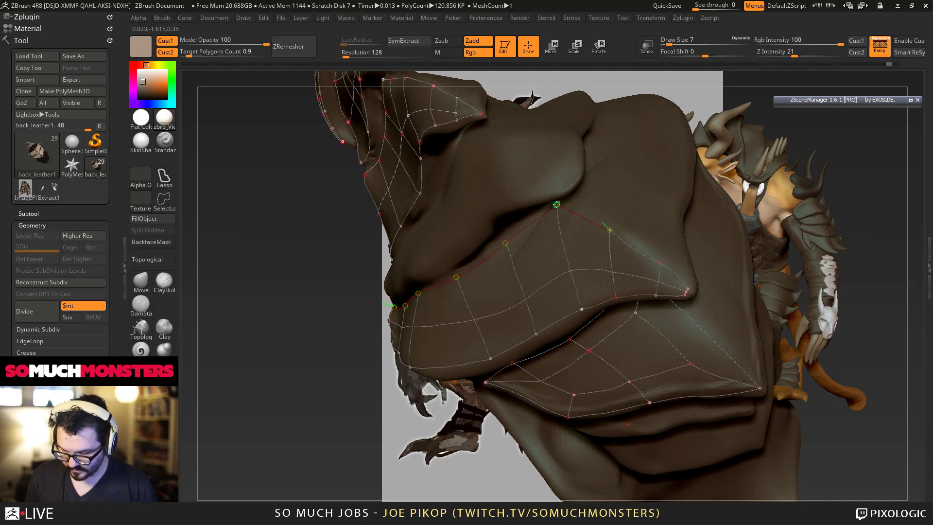
click(554, 207)
key(ctrl+z)
right_drag(509, 269, 527, 272)
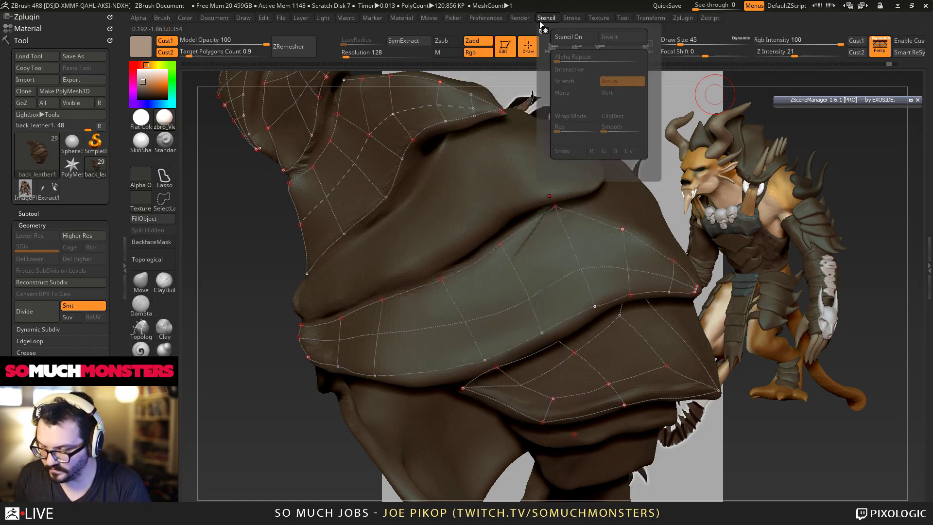
Step: Turn on Bend in the stroke's curve settings and switch to the Move brush
mouse_move(571, 21)
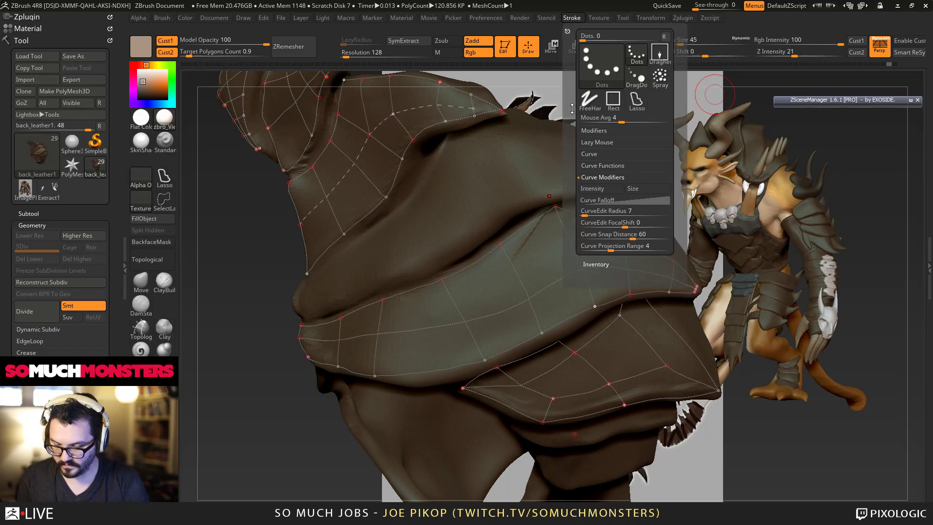
click(587, 155)
click(631, 177)
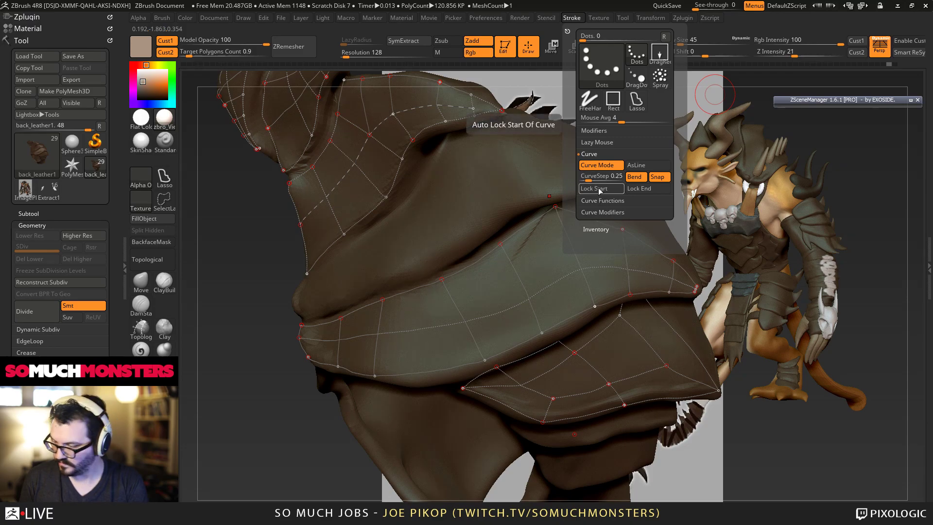
click(142, 284)
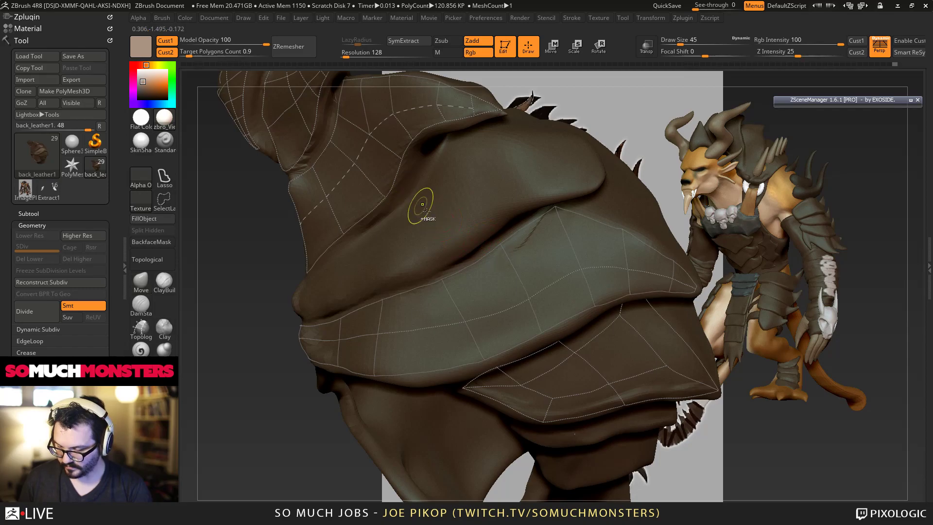
right_drag(400, 188, 416, 225)
right_drag(456, 318, 638, 313)
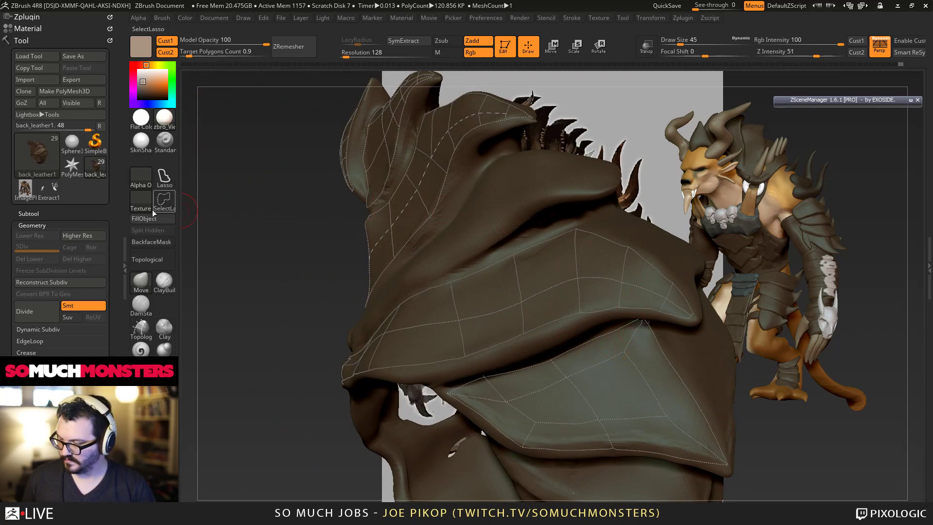
right_drag(417, 252, 430, 283)
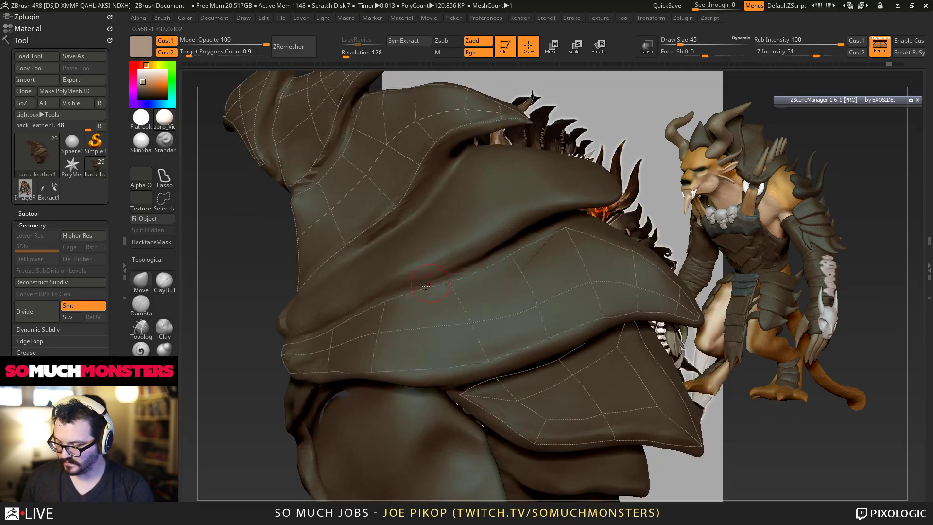
Step: Switch to the Topology brush and generate the thick panel mesh from the curves with a draw size of 45
click(141, 327)
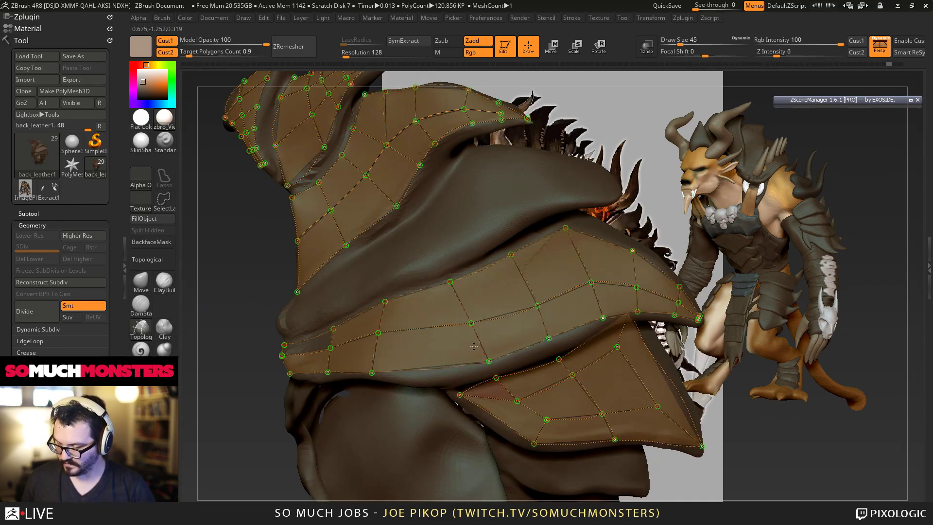
click(473, 345)
right_drag(458, 337, 367, 251)
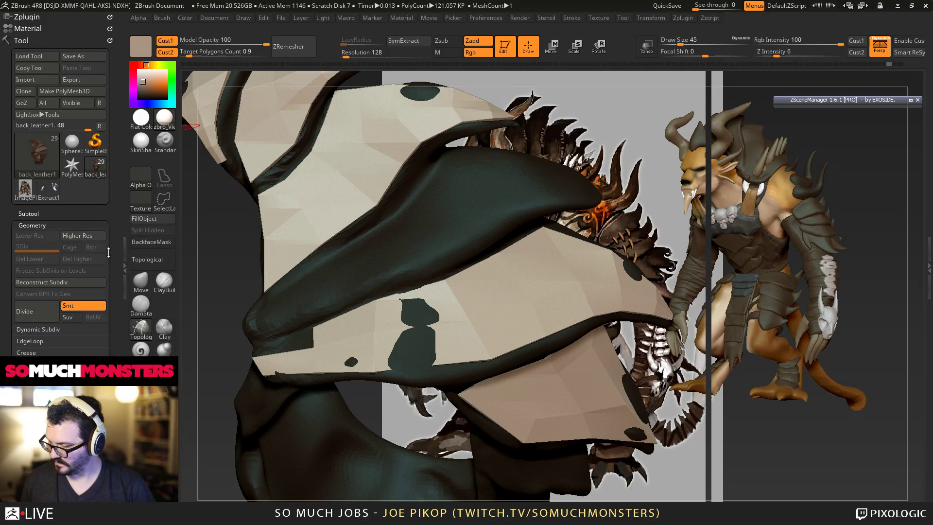
scroll(14, 270, down, 5)
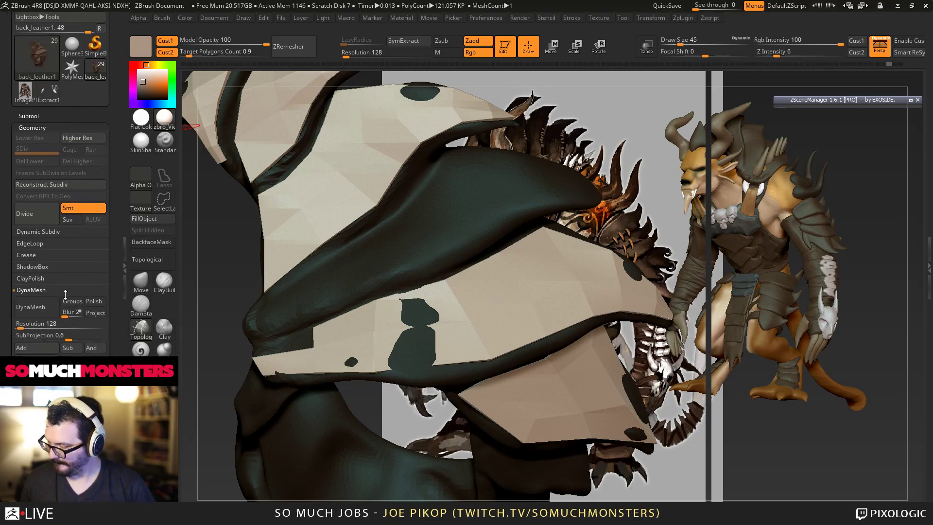
click(22, 308)
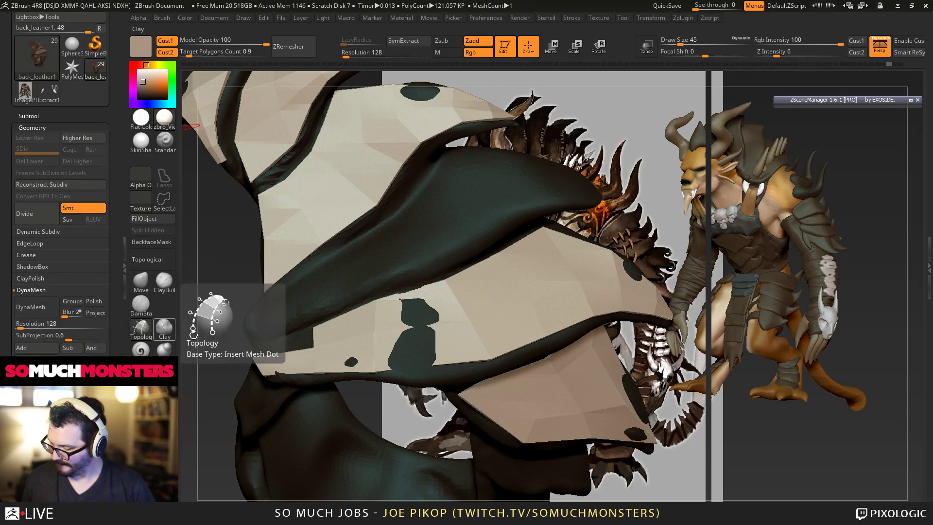
Step: Isolate the generated panel meshes to inspect their thickness, and undo back to the topology curves
right_drag(322, 312, 230, 336)
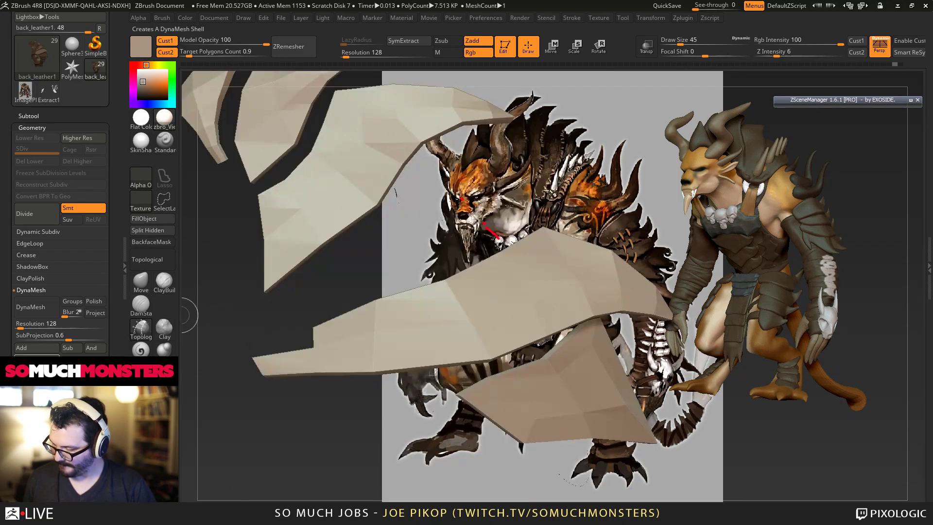
drag(189, 411, 298, 331)
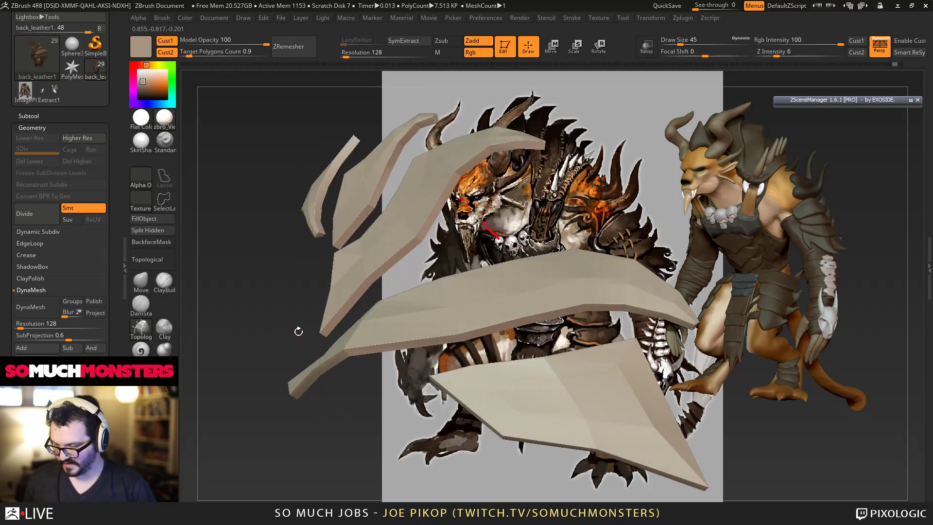
ctrl+shift+click(300, 327)
key(ctrl+z)
key(ctrl+z)
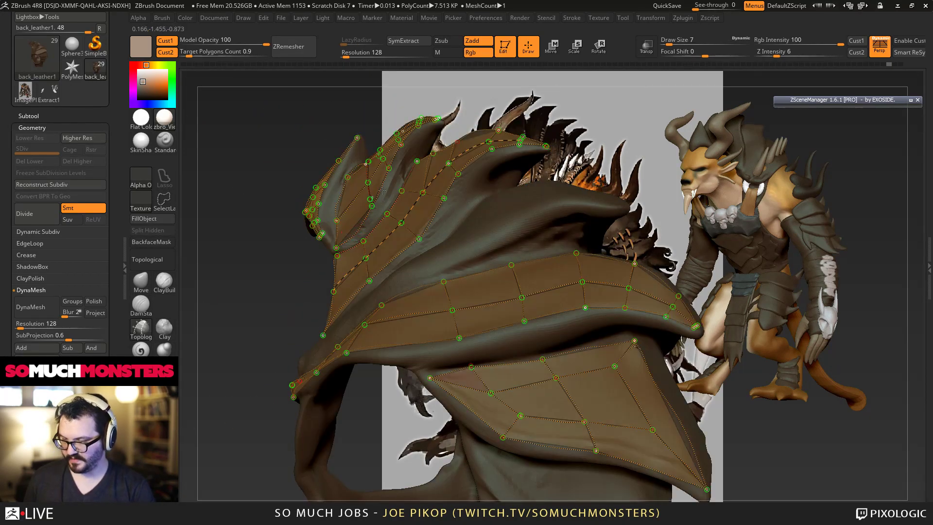
Step: Generate the thick panel meshes from the topology curves with a draw size of 65
click(692, 44)
scroll(695, 52, up, 3)
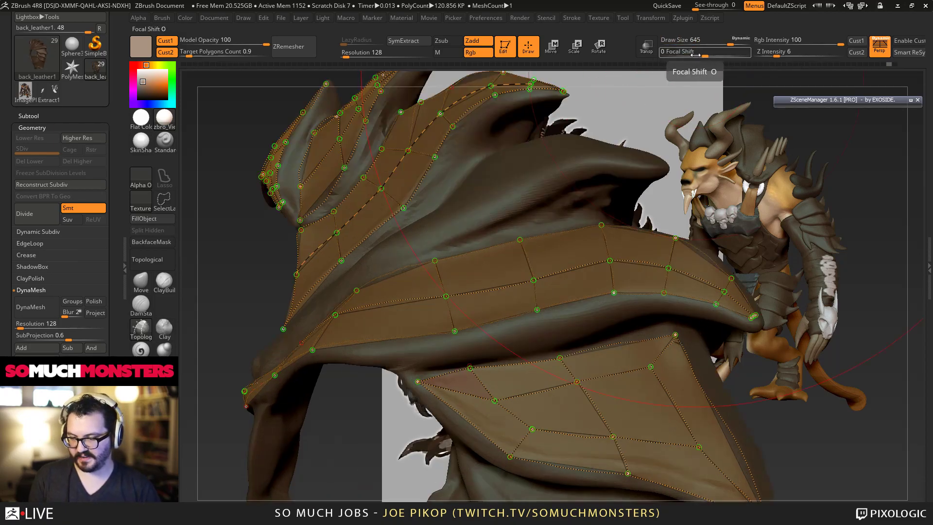
click(730, 44)
click(683, 40)
text(65)
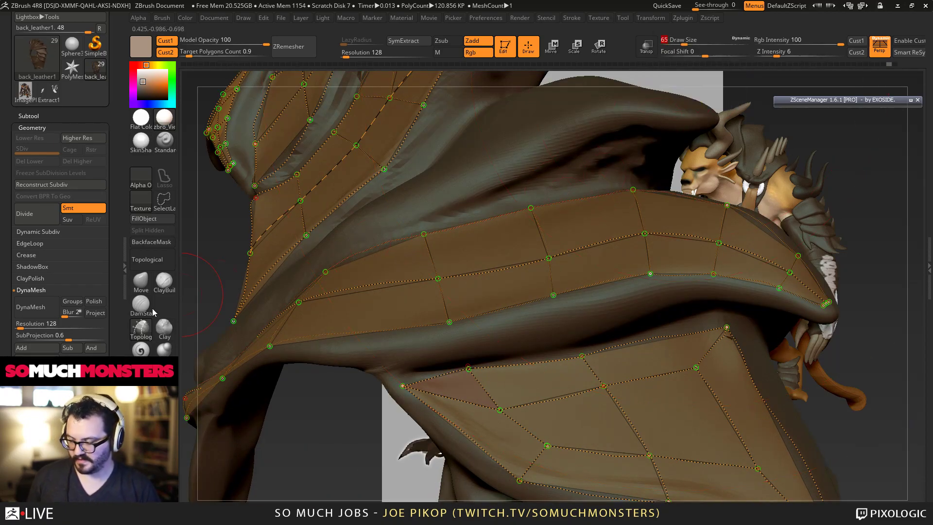
key(Return)
click(335, 237)
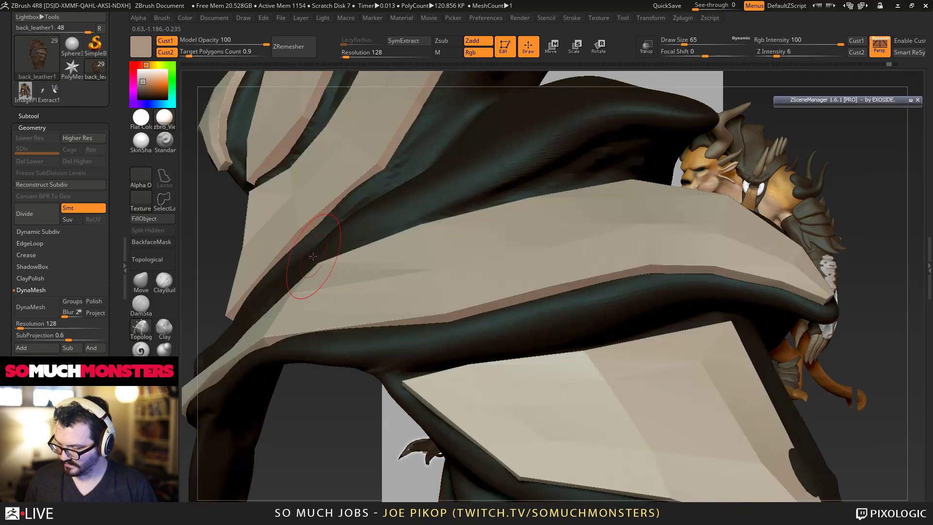
Step: Isolate the generated panels, preview them with Dynamic Subdiv on and off, and undo back to the topology curves
ctrl+shift+click(321, 239)
mouse_move(234, 273)
ctrl+mouse_down()
mouse_move(229, 281)
mouse_move(228, 273)
ctrl+mouse_up()
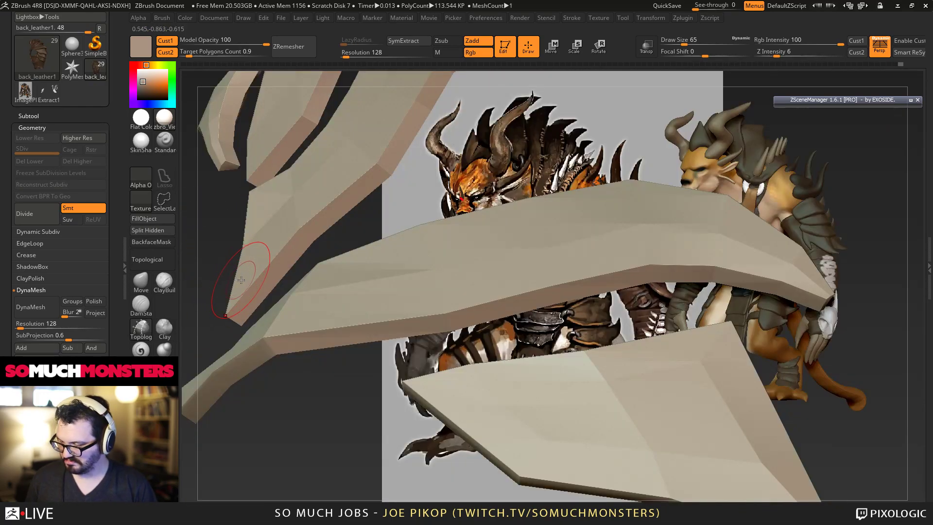
key(shift+f)
key(shift+f)
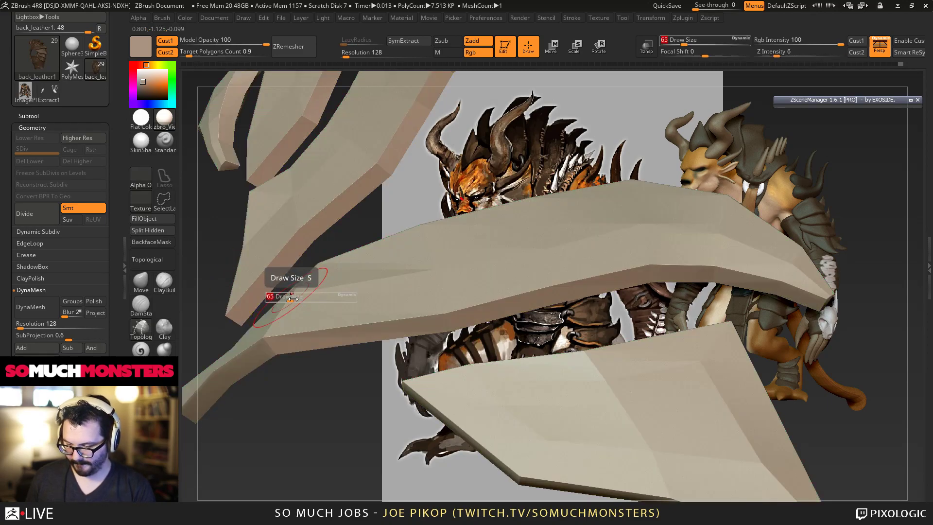
key(d)
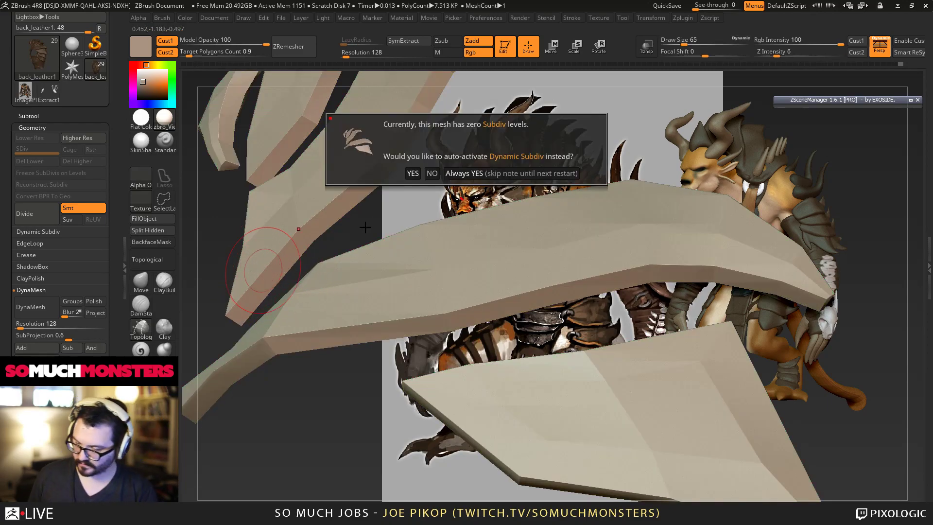
click(412, 174)
mouse_move(348, 266)
right_down()
mouse_move(357, 293)
mouse_move(355, 281)
right_up()
key(shift+f)
key(d)
key(shift+d)
key(d)
key(shift+d)
right_drag(287, 285, 254, 205)
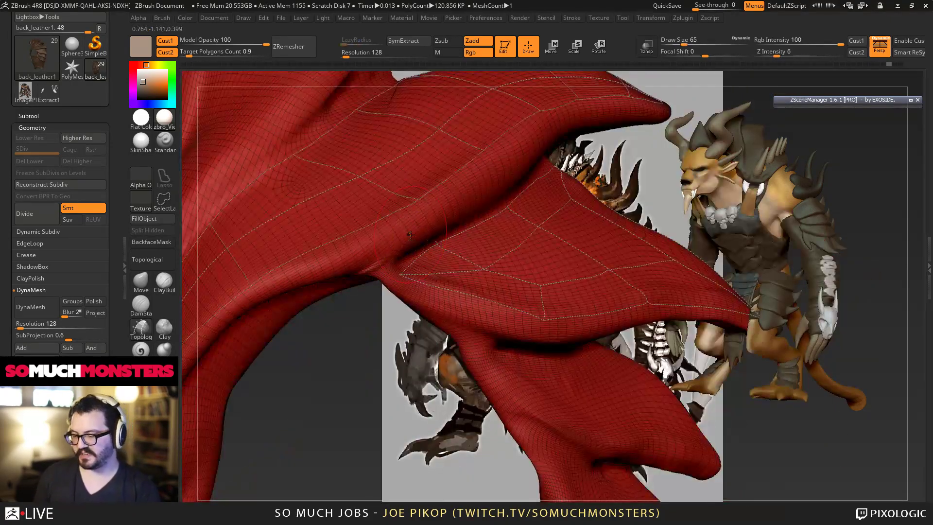
key(ctrl+z)
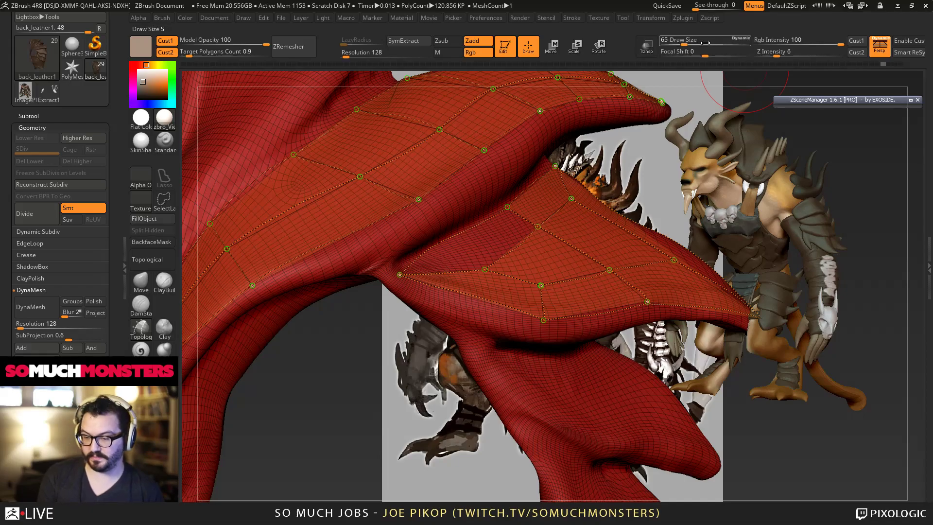
Step: Set the draw size to 100 and generate the thick panel meshes from the topology curves
click(700, 43)
text(100)
key(Return)
click(537, 363)
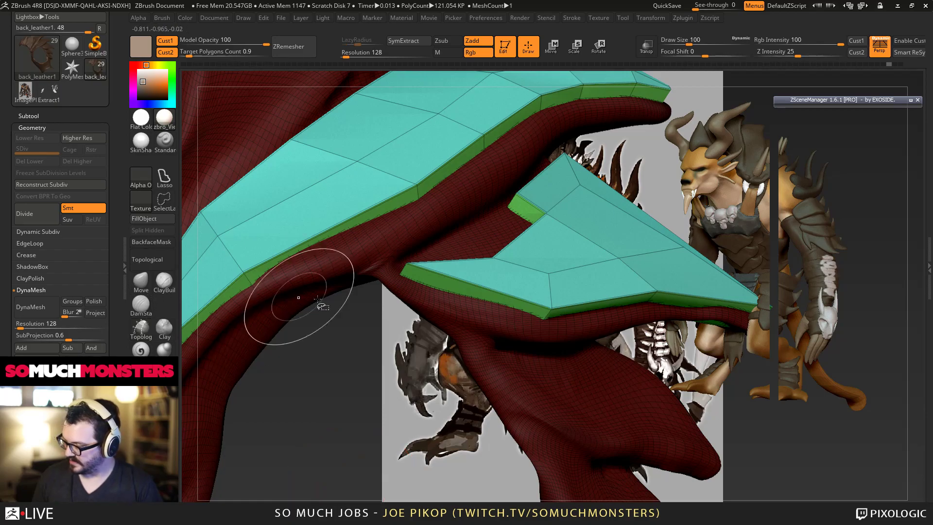
Step: Isolate the new panel meshes by hiding the back leather and split the hidden part into its own subtool
ctrl+shift+click(287, 297)
ctrl+shift+drag(308, 359, 318, 447)
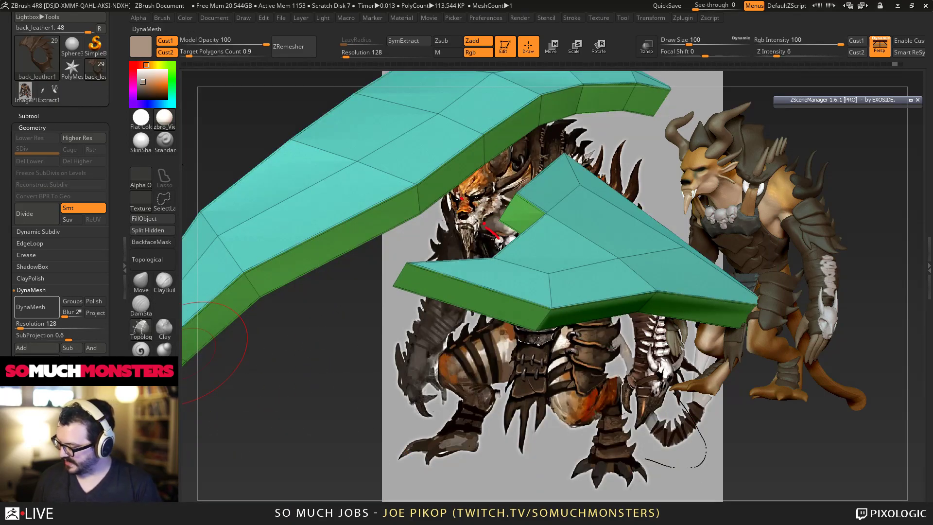
click(148, 231)
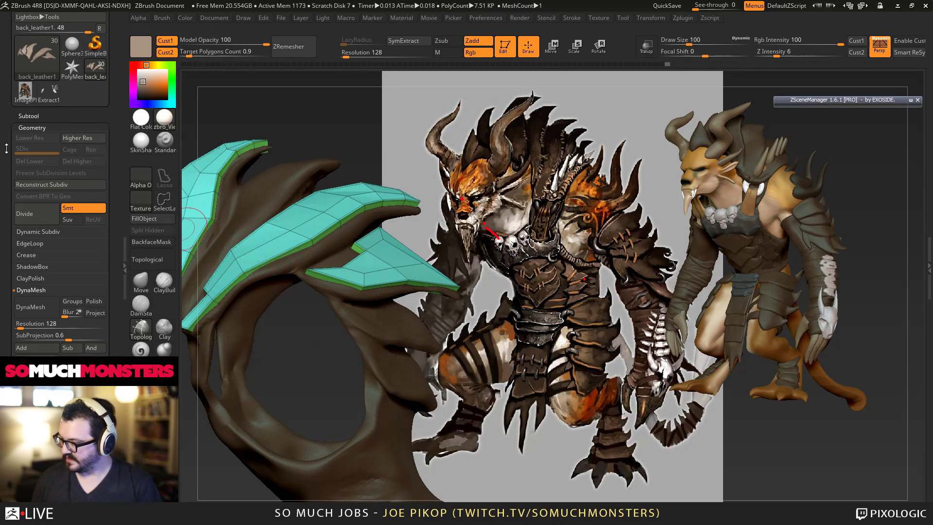
Step: Select the back_leather subtool and compare its lower and higher subdivision levels
click(29, 116)
click(30, 137)
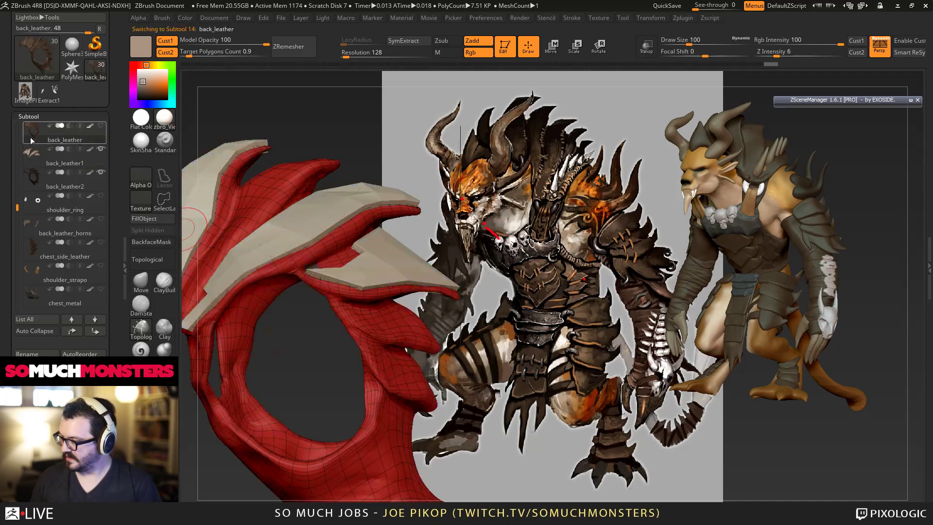
click(140, 350)
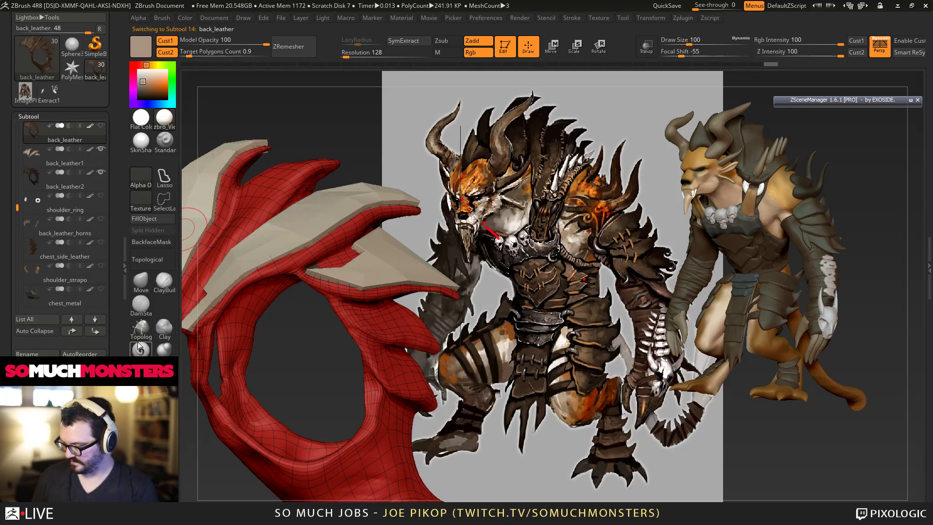
key(shift+d)
key(d)
key(shift+d)
key(d)
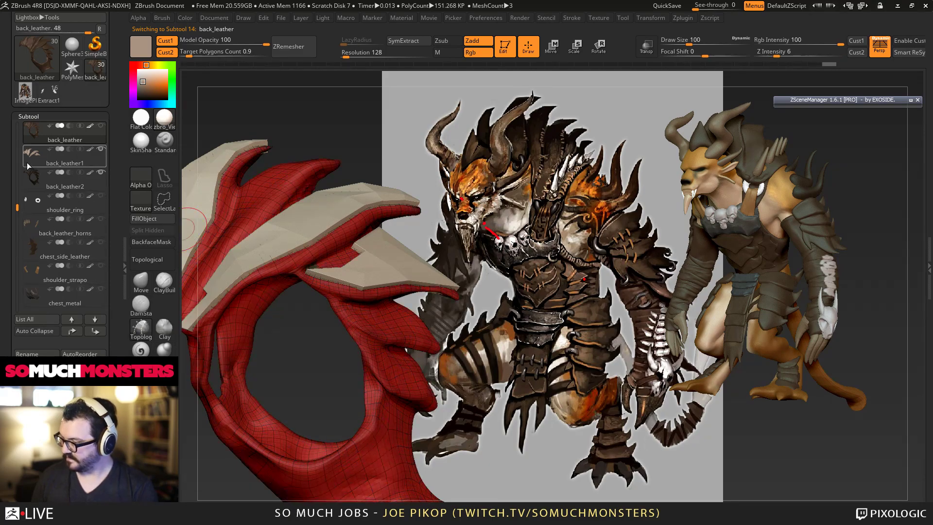
Step: Delete the back_leather2 subtool
click(33, 180)
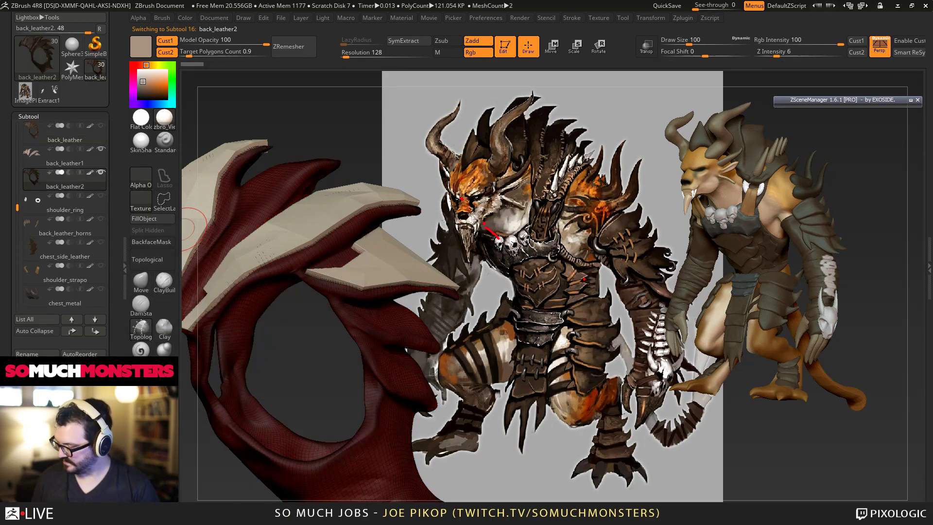
key(Return)
mouse_move(286, 262)
alt+mouse_down()
mouse_move(423, 286)
mouse_move(410, 307)
mouse_move(379, 321)
mouse_move(399, 326)
mouse_move(366, 283)
mouse_move(458, 333)
alt+mouse_up()
Step: Try to subdivide the shoulder_ring subtool
click(423, 286)
click(409, 296)
key(ctrl+d)
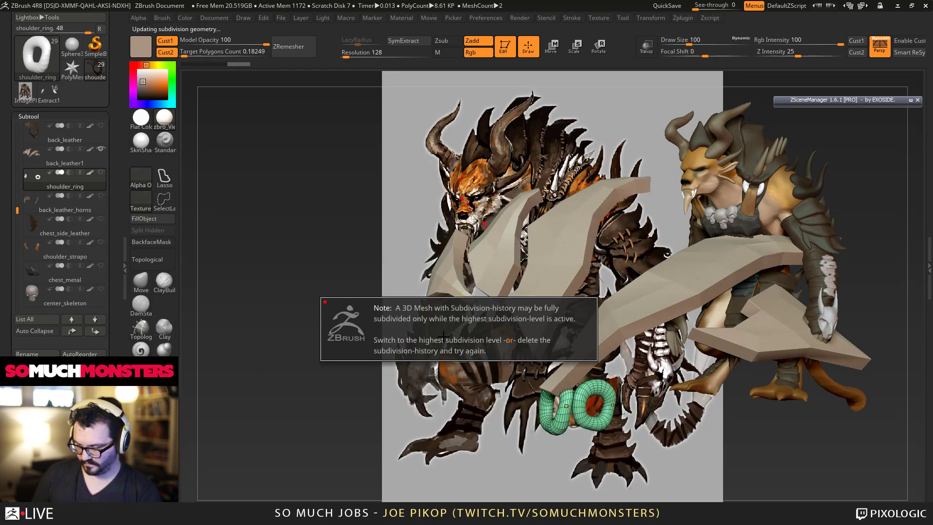
drag(403, 316, 490, 306)
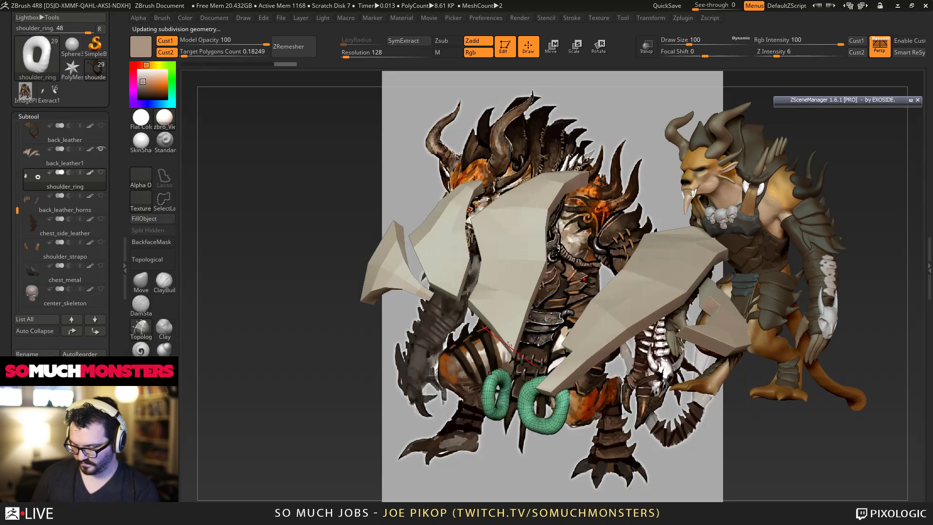
click(511, 319)
click(493, 300)
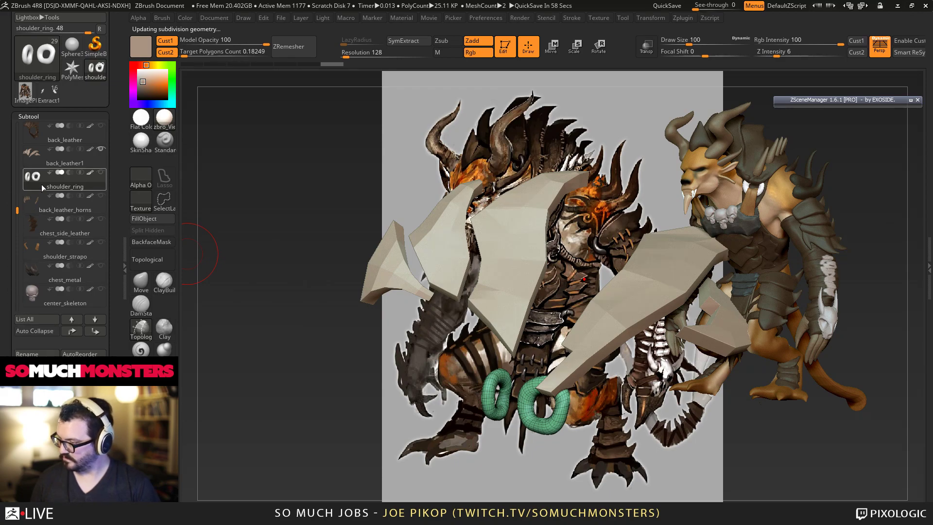
Step: Select the back_leather1 panels, try subdividing them twice, and undo both subdivisions
click(42, 156)
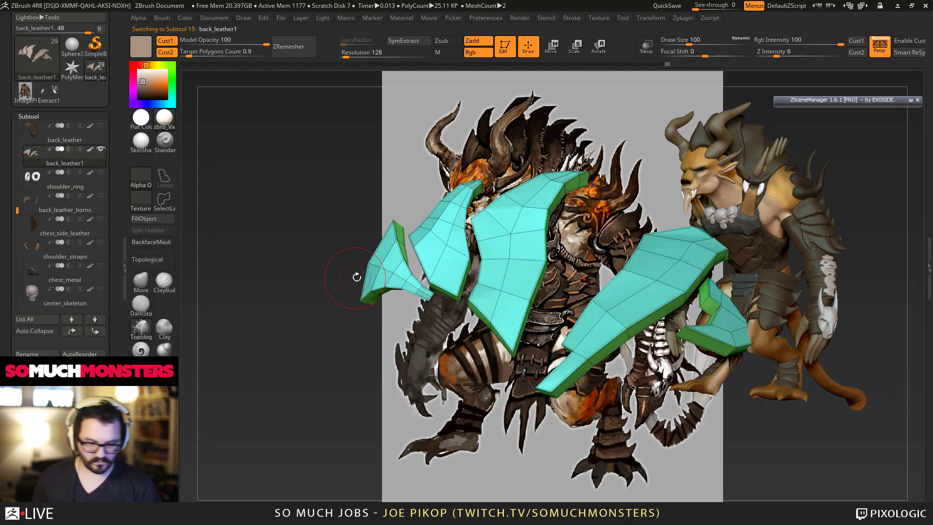
key(ctrl+d)
key(ctrl+d)
drag(388, 311, 431, 301)
key(ctrl+z)
key(ctrl+z)
Step: Subdivide the back_leather1 panels twice using the geometry's Divide operation
drag(116, 292, 115, 128)
click(48, 417)
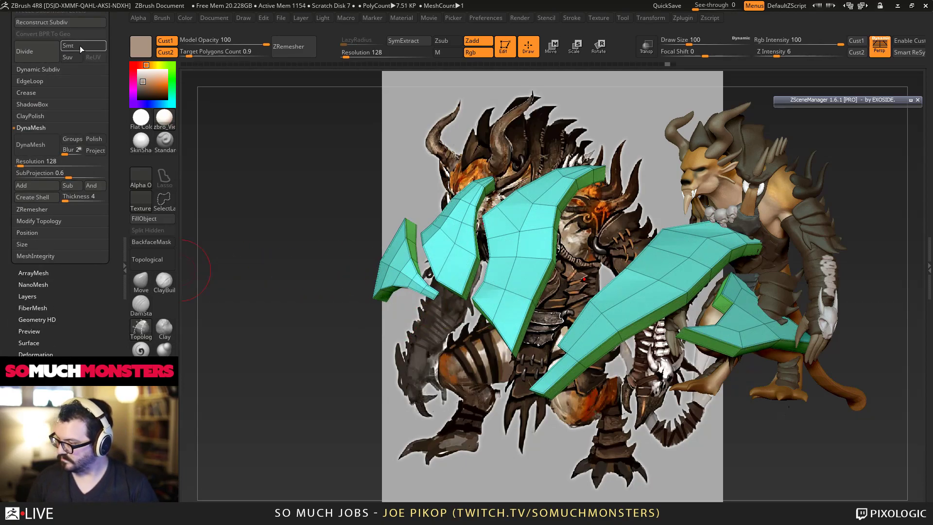
drag(407, 194, 458, 270)
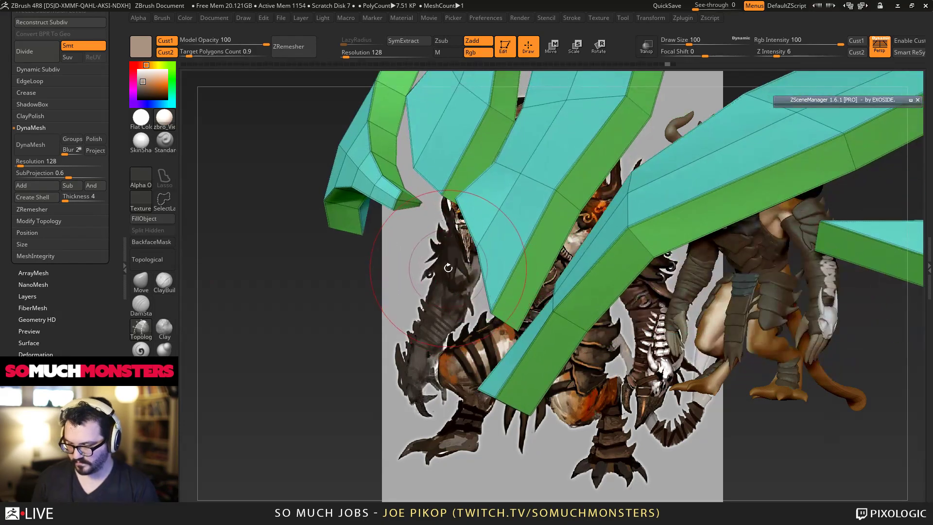
key(shift+f)
key(shift+f)
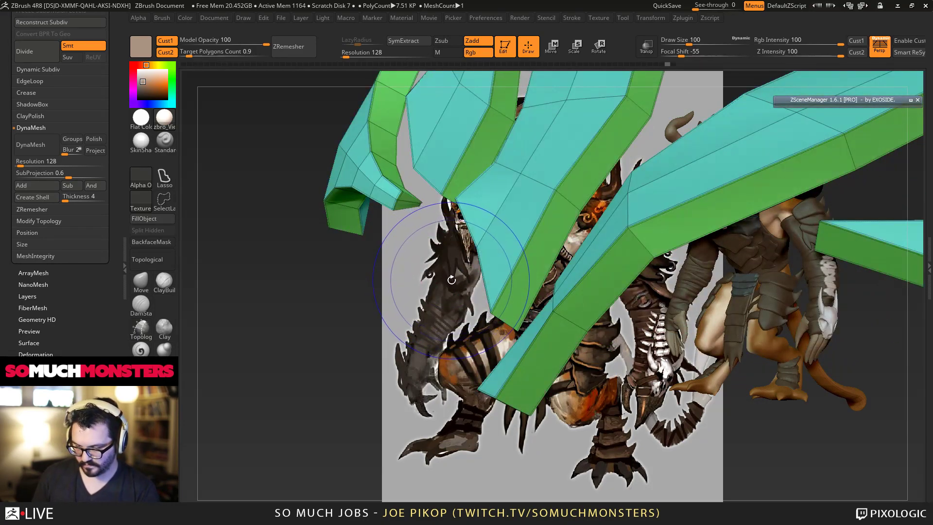
click(38, 53)
click(36, 55)
drag(230, 116, 290, 146)
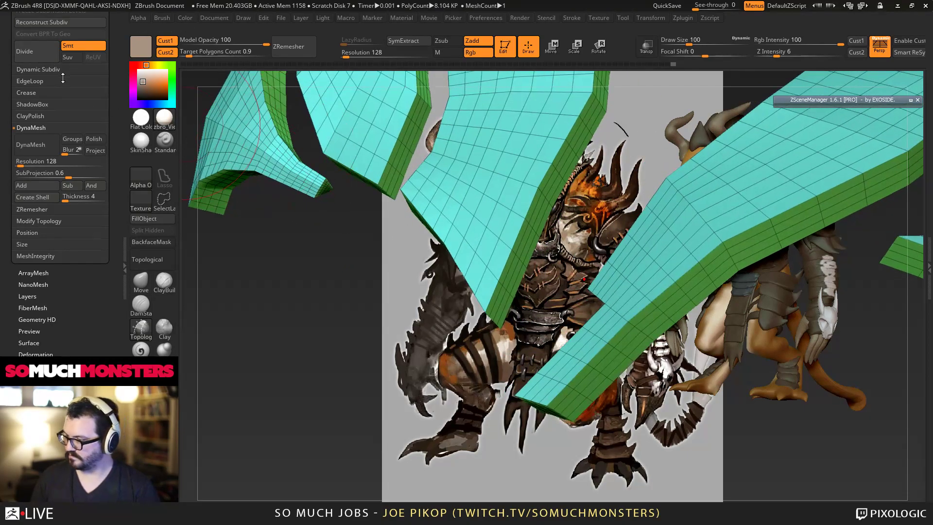
Step: Inspect the subdivided panels from several angles with the wireframe hidden, and undo the subdivisions
alt+drag(249, 171, 351, 272)
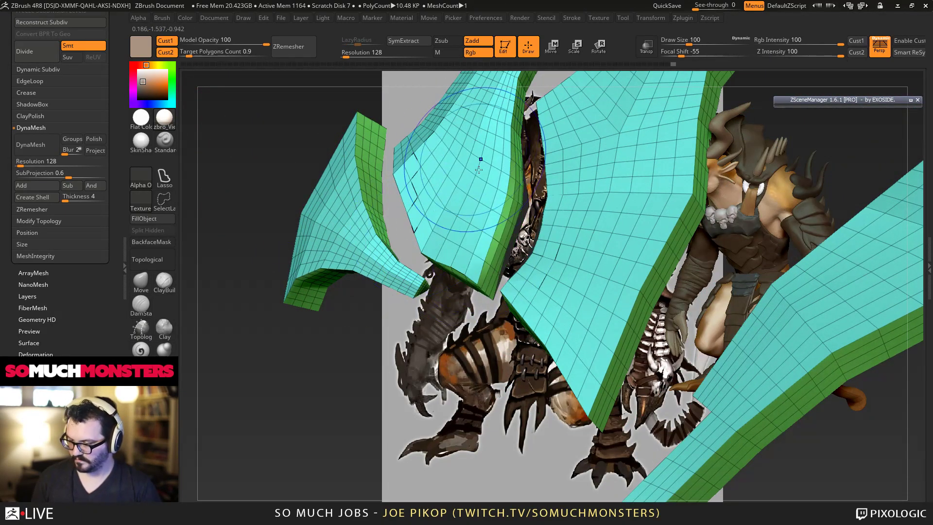
alt+right_drag(477, 209, 528, 306)
key(shift+f)
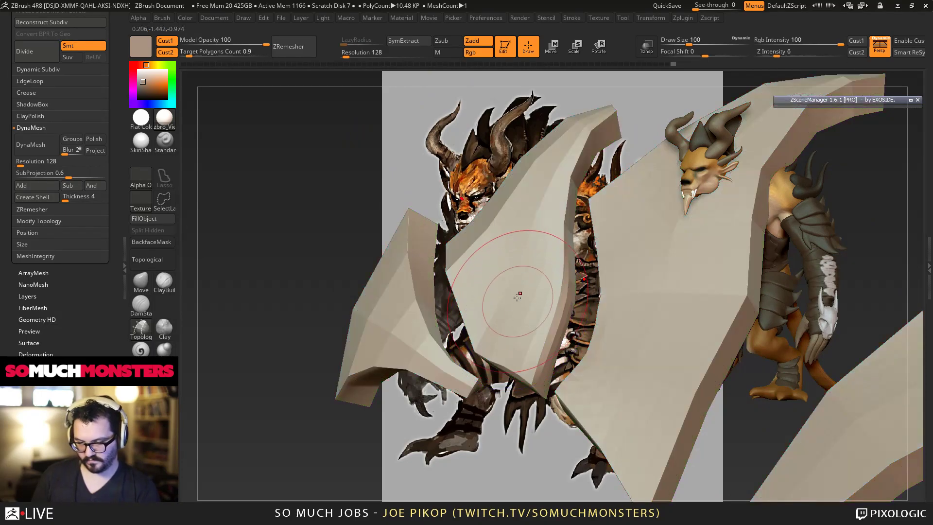
alt+drag(253, 194, 256, 120)
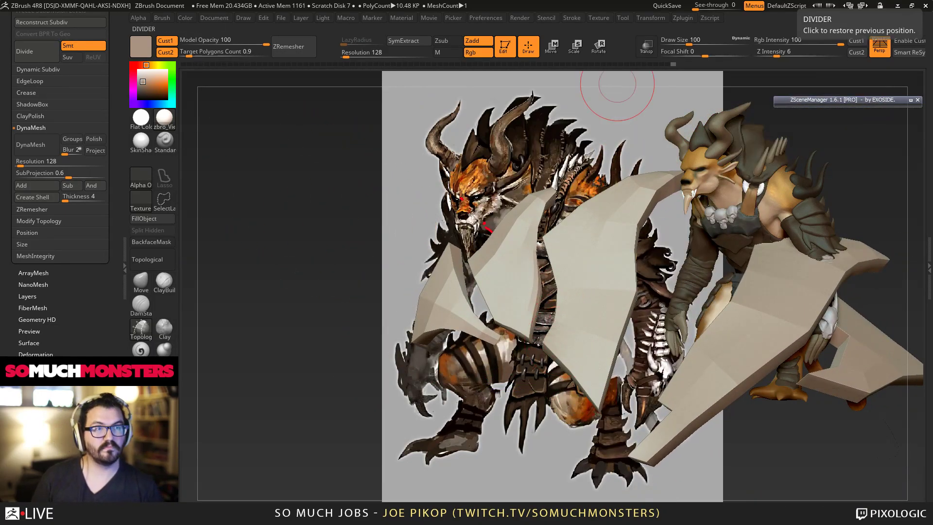
mouse_move(577, 368)
right_down()
mouse_move(557, 300)
mouse_move(567, 297)
mouse_move(557, 301)
right_up()
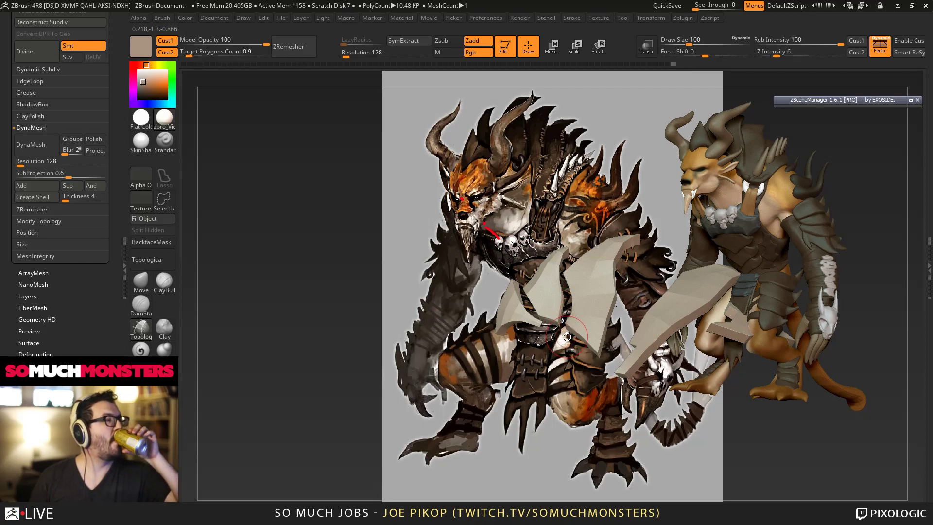
right_drag(542, 298, 569, 331)
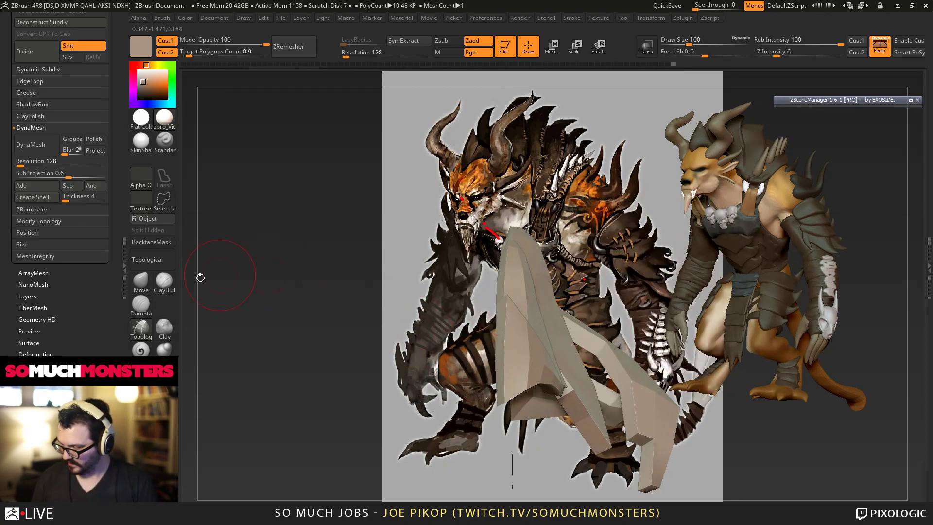
right_drag(280, 375, 301, 377)
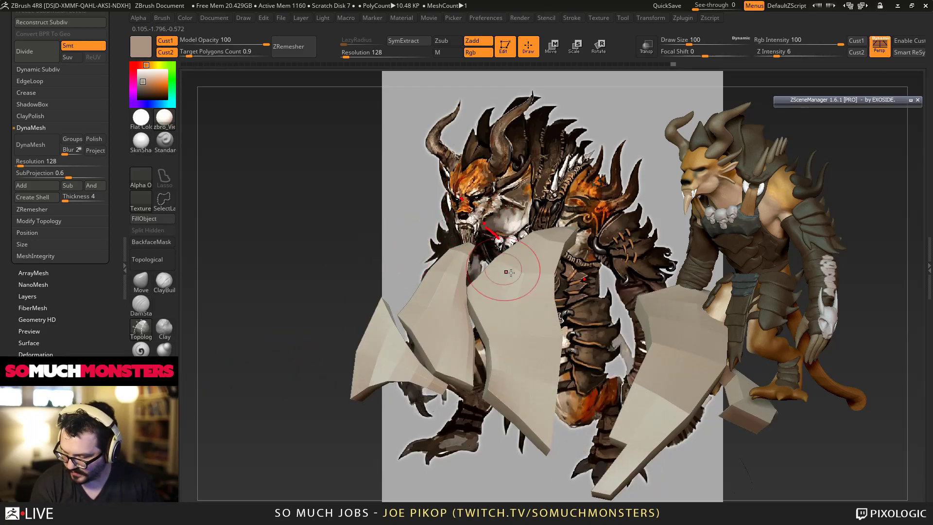
key(ctrl+z)
key(ctrl+z)
key(shift+f)
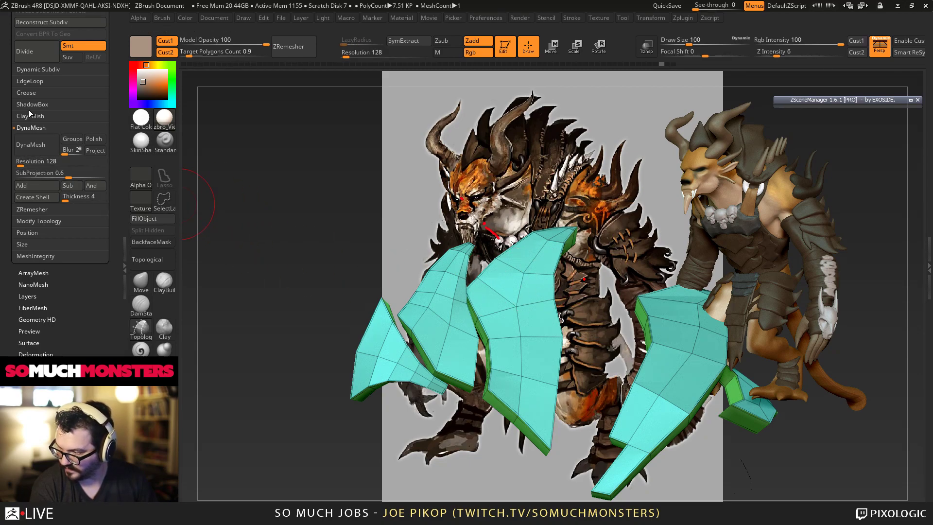
Step: Duplicate the back_leather1 subtool and select the original again
scroll(31, 113, up, 5)
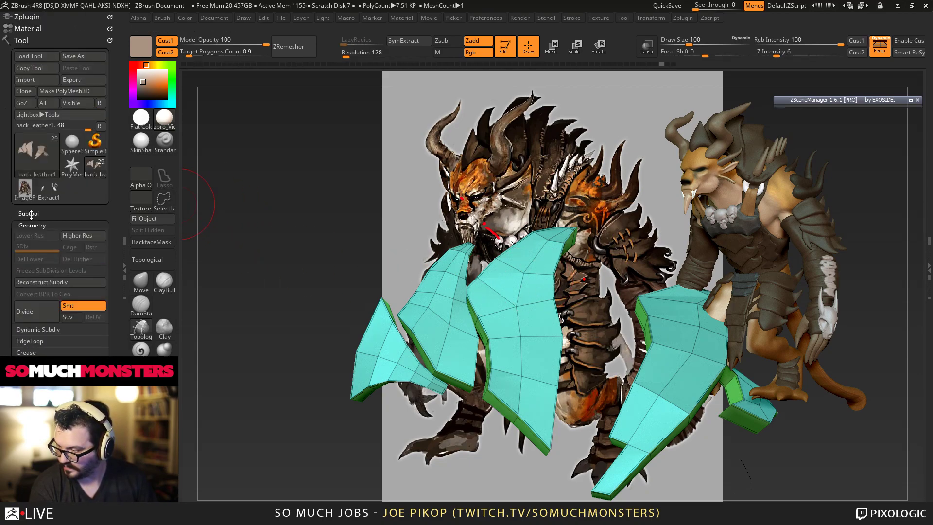
click(28, 214)
key(ctrl+shift+d)
click(35, 253)
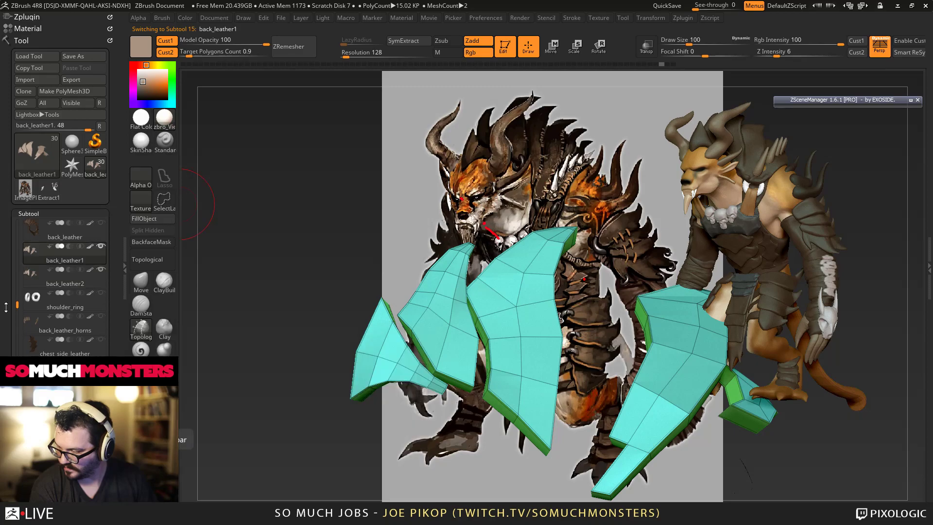
Step: Subdivide the back_leather1 panels twice in the subtool's Geometry settings
scroll(41, 285, down, 5)
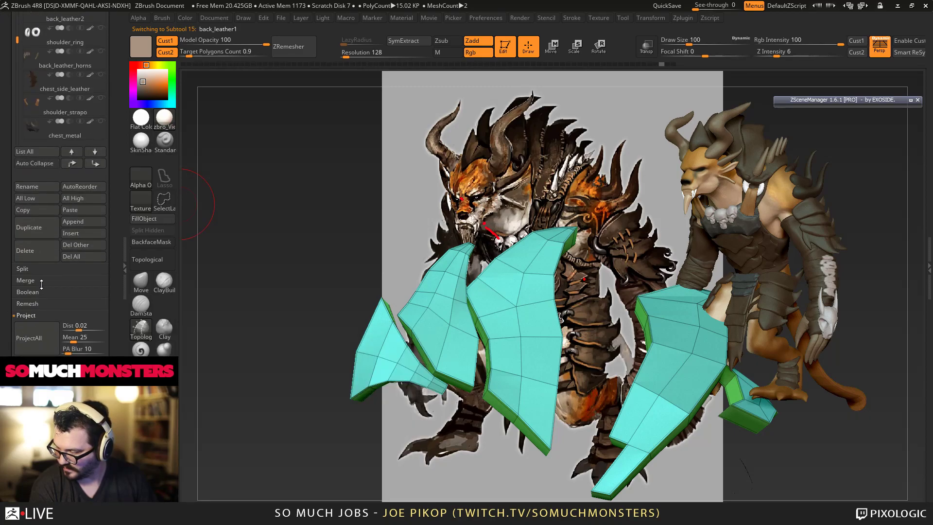
click(25, 314)
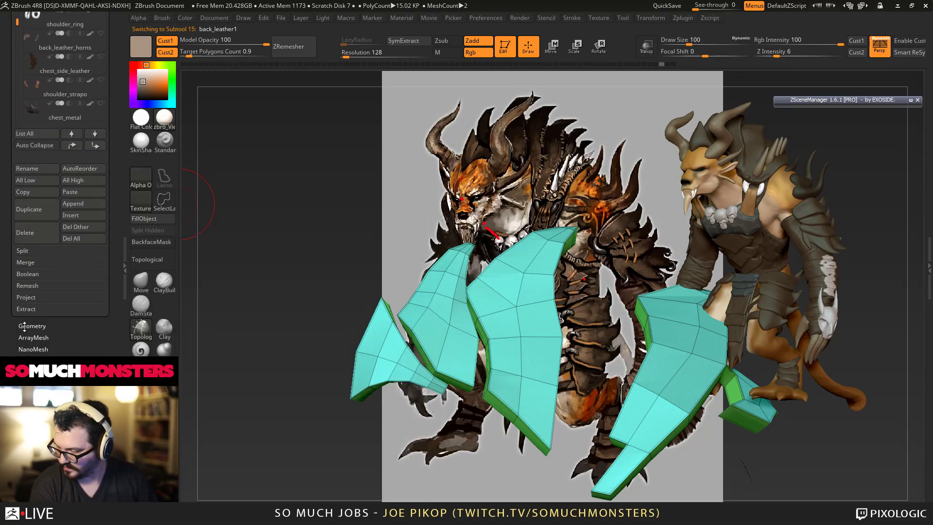
click(24, 326)
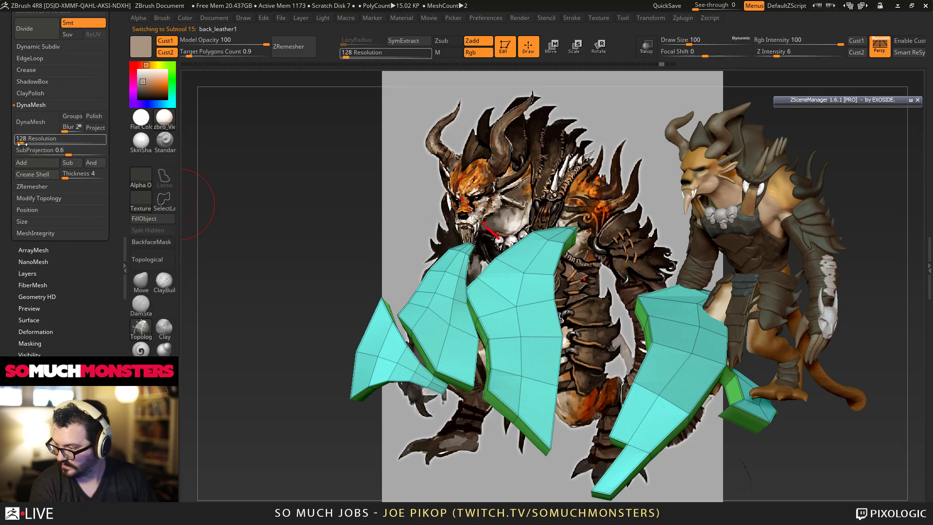
key(ctrl+d)
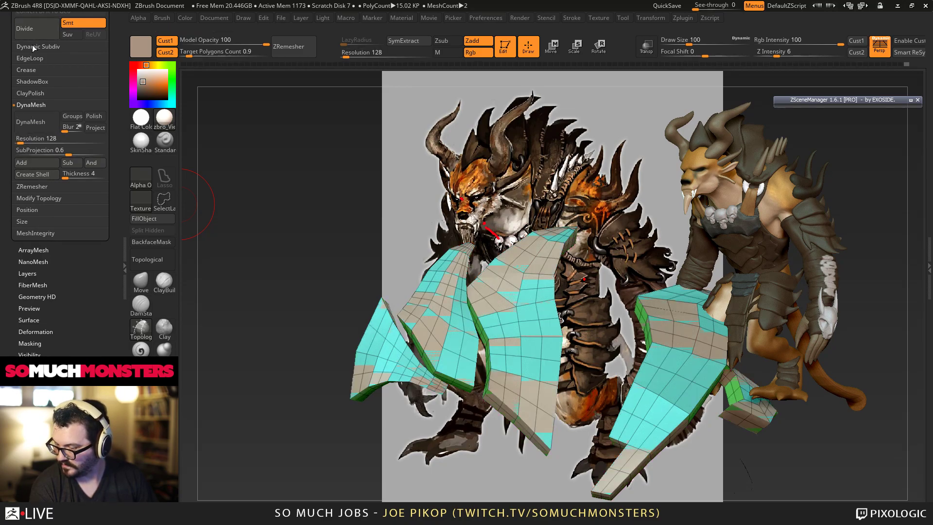
click(33, 47)
click(33, 58)
click(36, 59)
click(36, 59)
Step: Check the subdivided panels with the wireframe hidden, then restore the wireframe and show only back_leather1
key(shift+f)
drag(362, 174, 377, 180)
key(shift+f)
drag(4, 118, 6, 266)
click(34, 79)
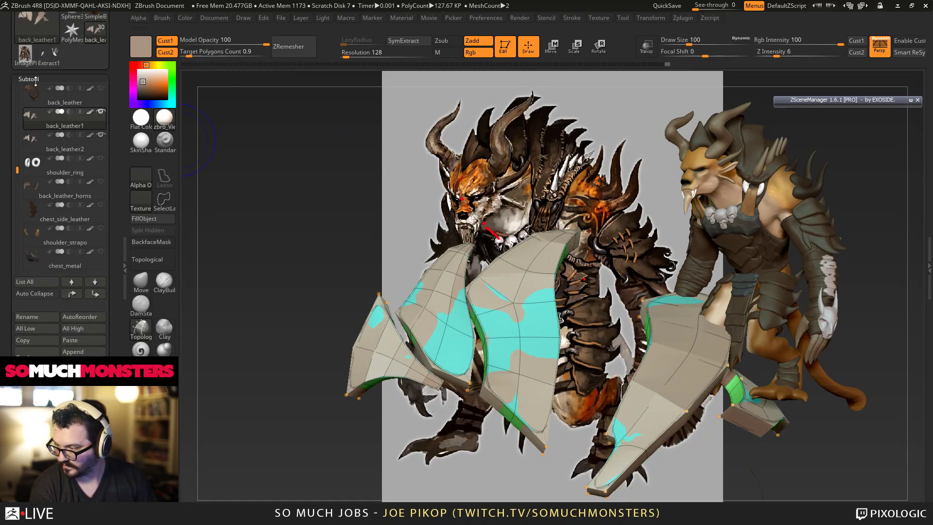
click(100, 112)
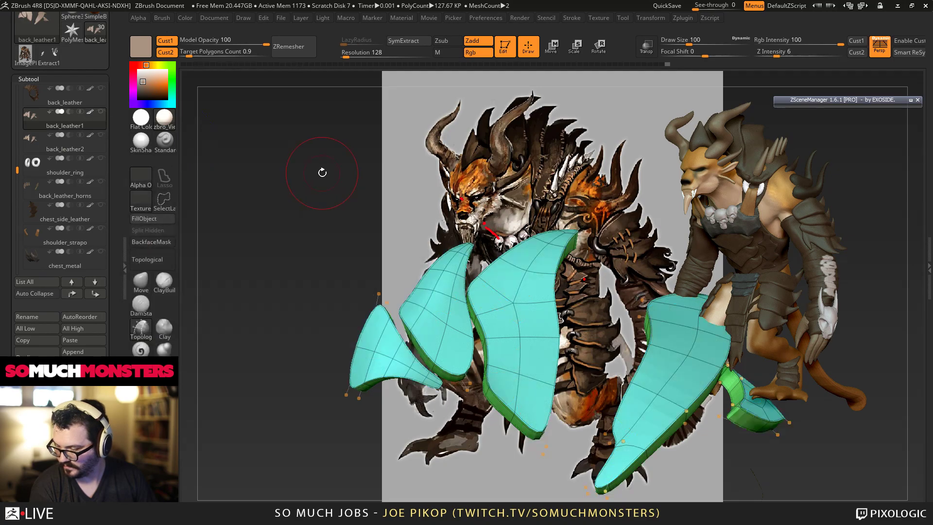
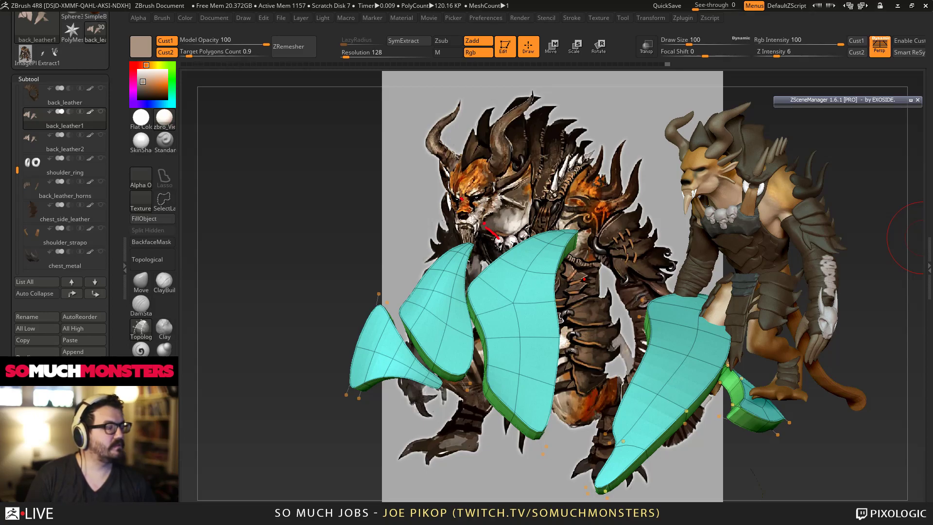
Step: Compare the smoothed back_leather1 panels with the undivided back_leather2 duplicate from another angle
right_drag(656, 304, 698, 290)
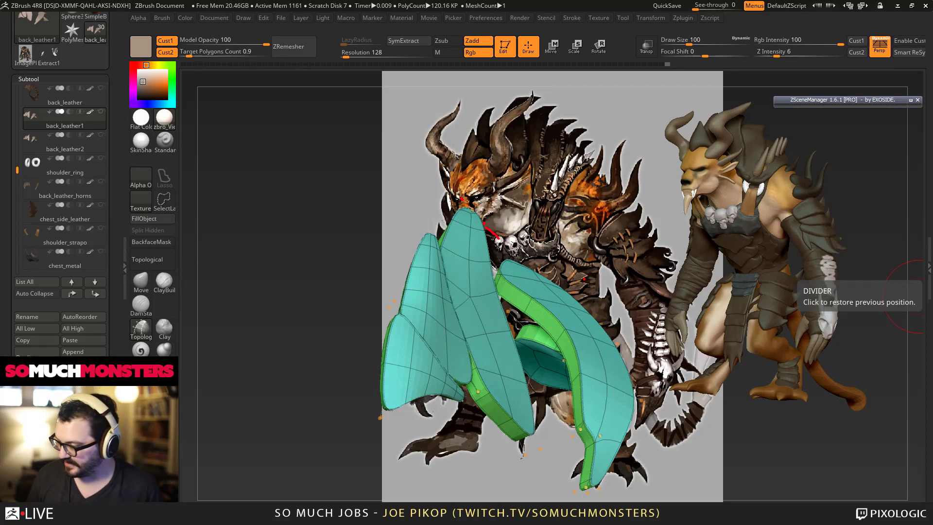
click(35, 143)
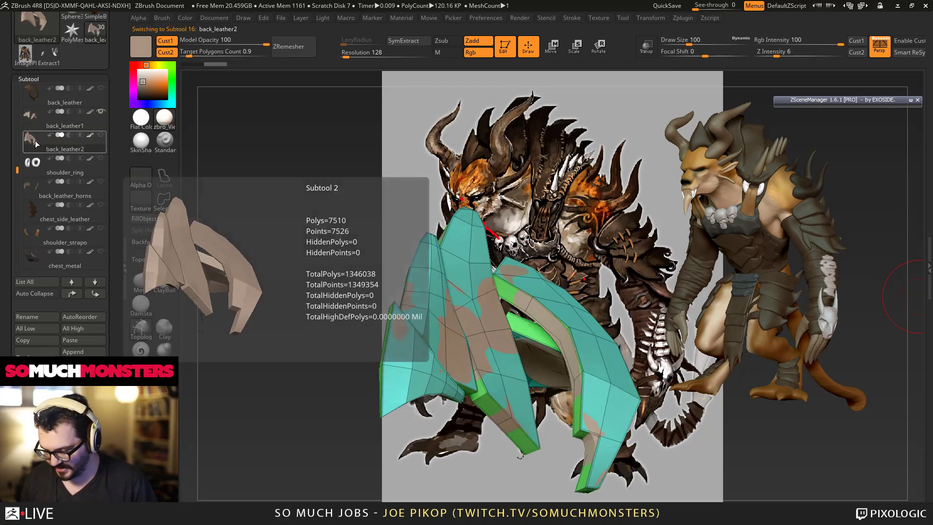
mouse_move(251, 226)
mouse_down()
mouse_move(354, 307)
mouse_move(333, 325)
mouse_move(296, 290)
mouse_up()
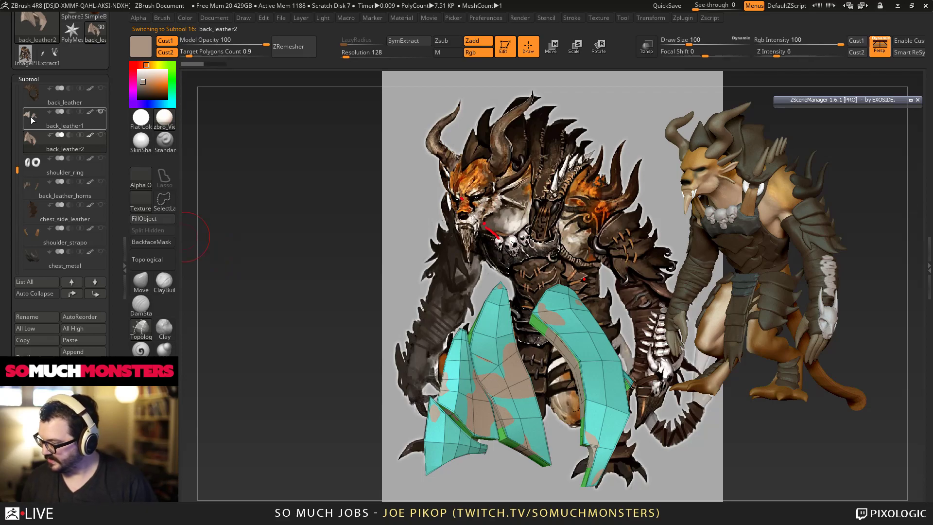
mouse_move(50, 127)
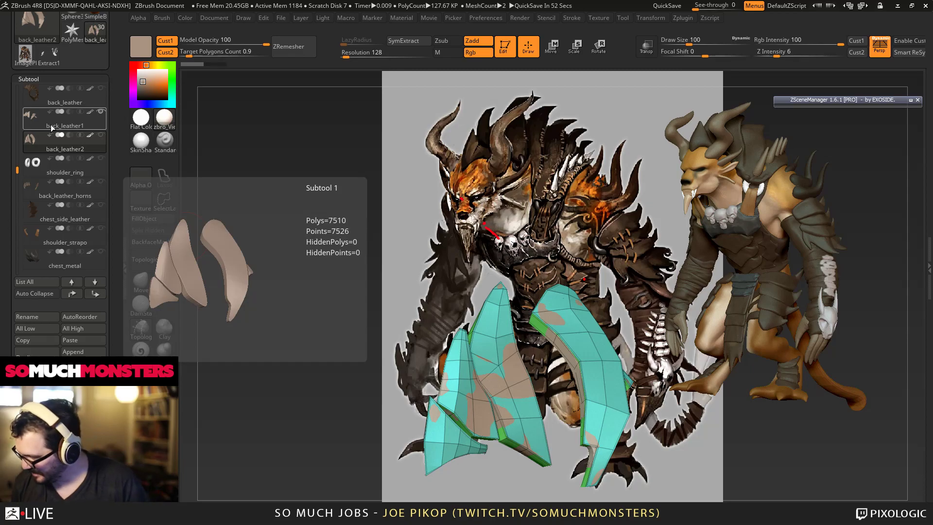
Step: Delete the back_leather1 and back_leather2 panel subtools
click(51, 124)
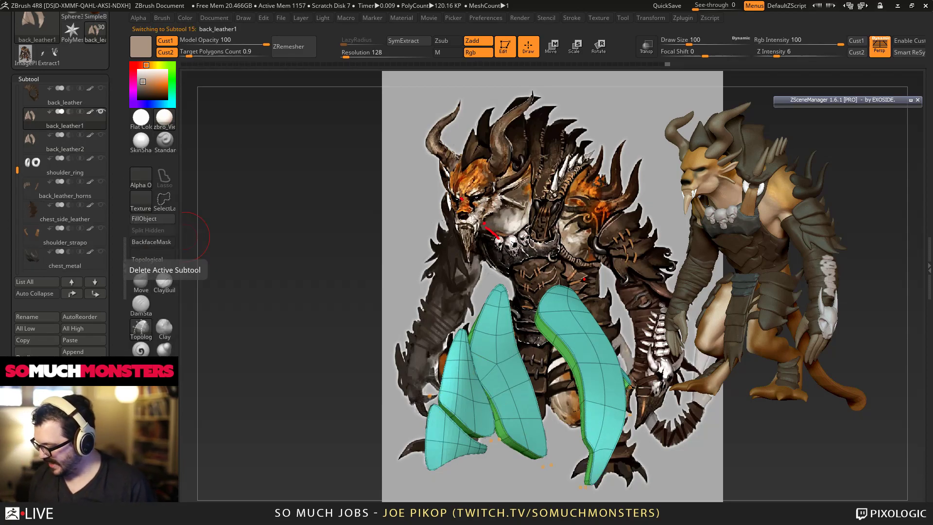
click(38, 380)
click(131, 382)
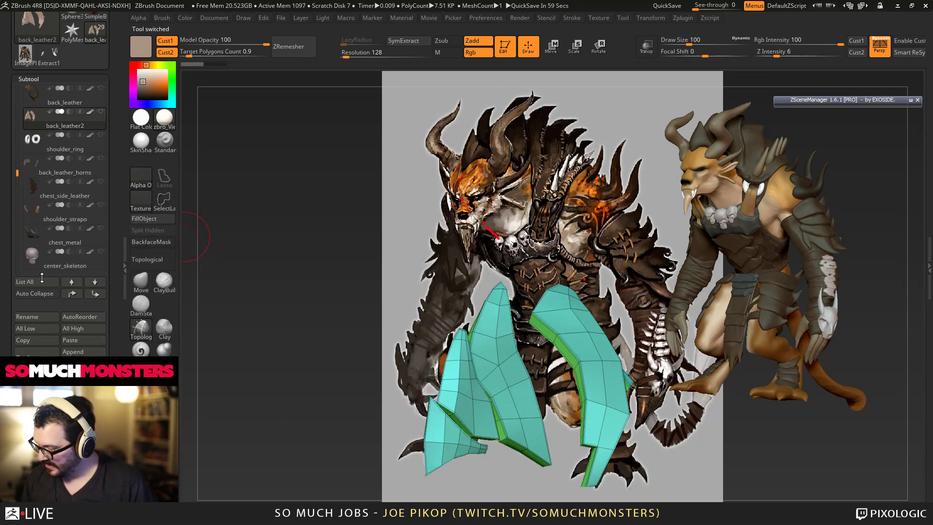
click(38, 381)
click(150, 405)
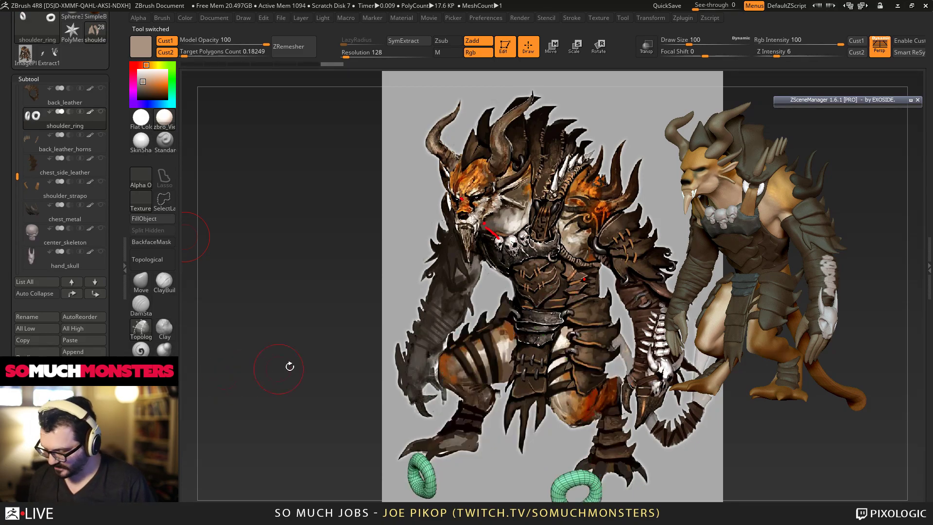
Step: Select the original back_leather subtool, show it alone, and hide its wireframe with the outermost panels in close view
click(31, 101)
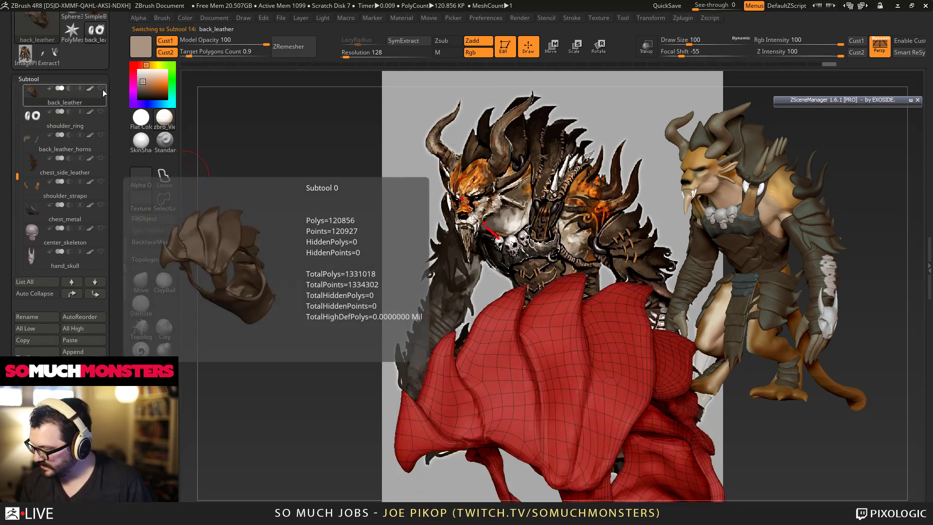
alt+drag(441, 221, 451, 101)
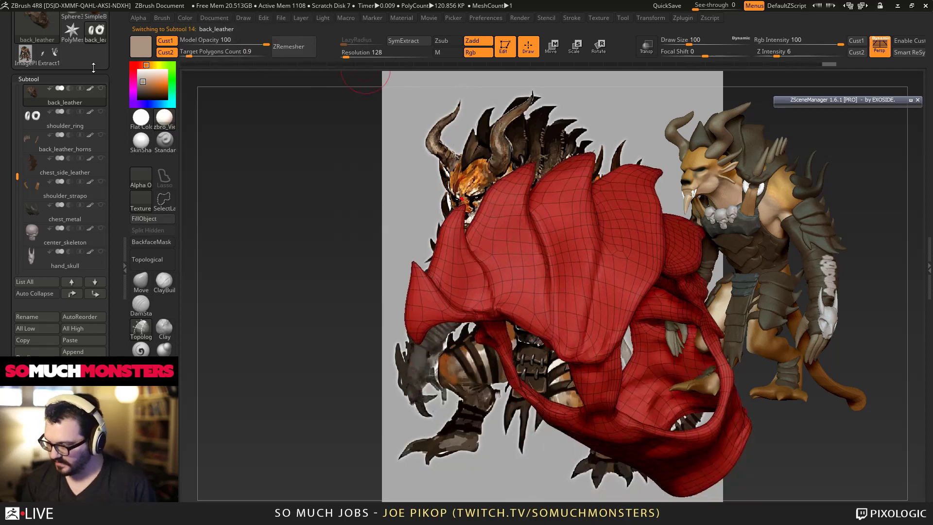
click(101, 89)
alt+drag(398, 116, 441, 216)
shift+click(102, 88)
drag(422, 247, 476, 277)
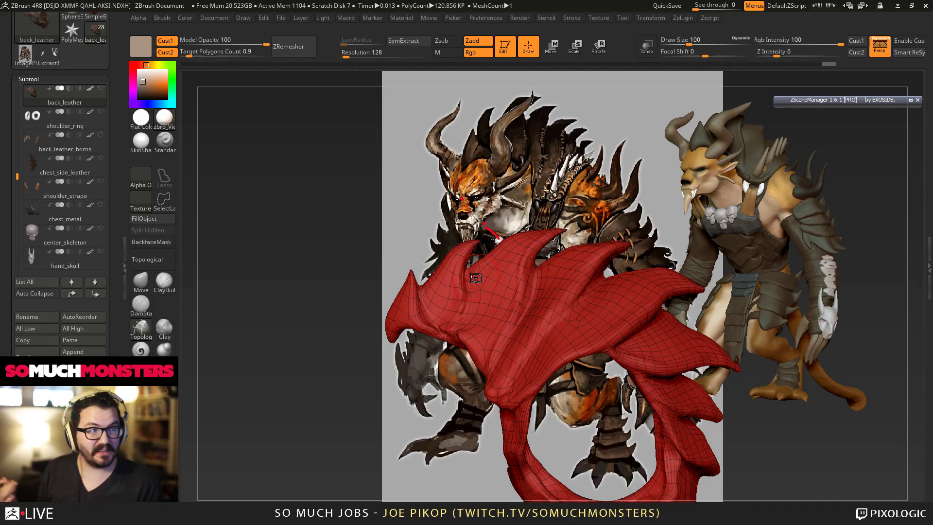
right_drag(521, 252, 544, 252)
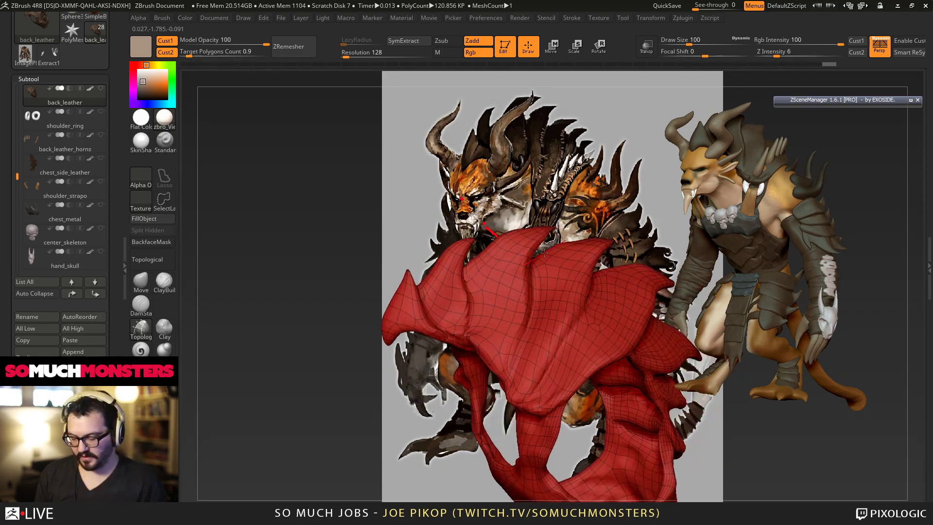
key(shift+f)
mouse_move(544, 252)
right_down()
mouse_move(437, 340)
mouse_move(494, 398)
right_up()
Step: Reduce the draw size to 16 and paint a mask over the outermost back_leather panel, redoing the first stroke along its inner edge
key(bracketleft)
key(bracketleft)
key(bracketleft)
key(bracketleft)
key(bracketleft)
key(bracketleft)
key(bracketleft)
key(bracketleft)
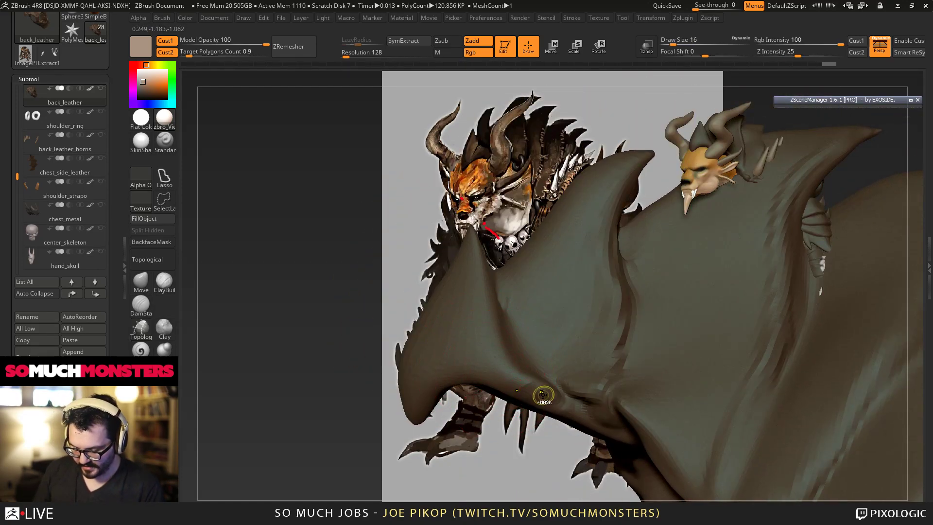
mouse_move(459, 377)
ctrl+right_down()
mouse_move(445, 355)
mouse_move(464, 381)
ctrl+right_up()
mouse_move(503, 386)
ctrl+mouse_down()
mouse_move(474, 348)
mouse_move(463, 291)
ctrl+mouse_up()
key(ctrl+z)
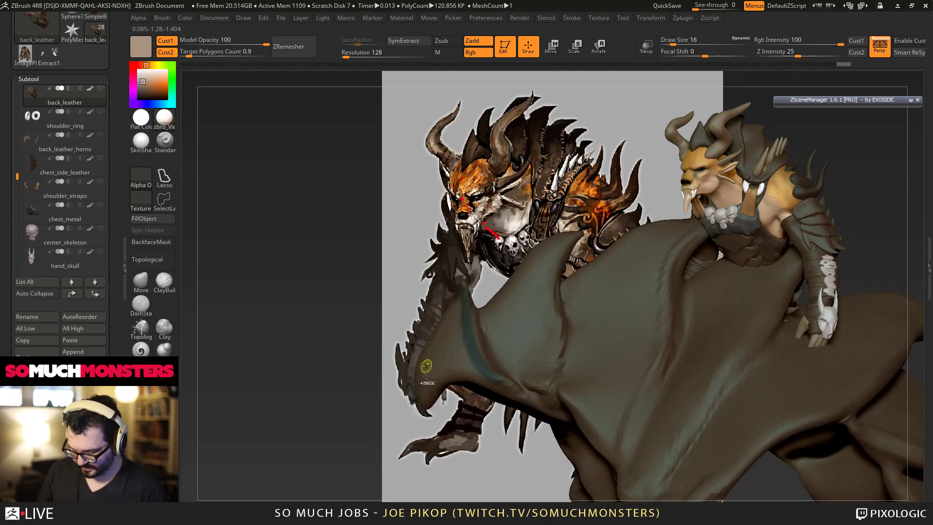
ctrl+drag(459, 294, 444, 354)
right_drag(444, 335, 413, 335)
mouse_move(451, 344)
ctrl+mouse_down()
mouse_move(437, 361)
mouse_move(431, 329)
ctrl+mouse_up()
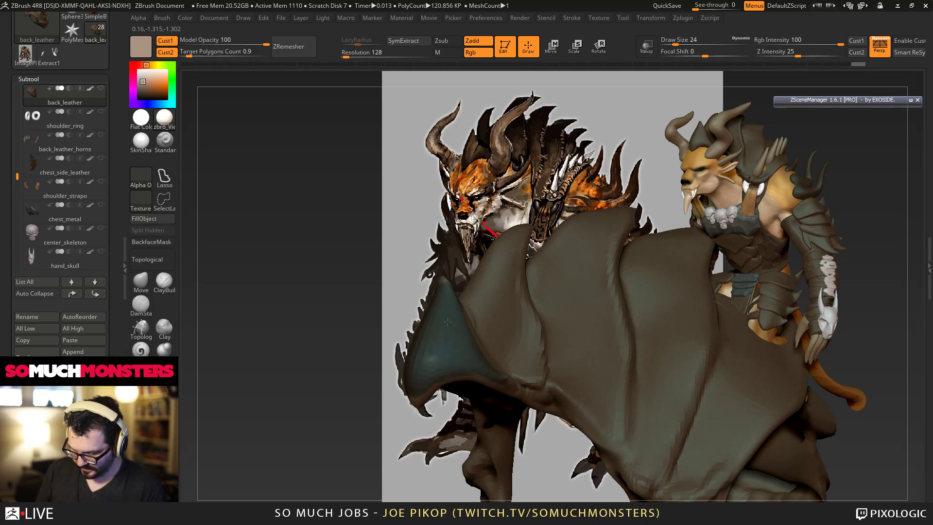
key(ctrl+shift+z)
key(ctrl+shift+z)
key(ctrl+shift+z)
key(ctrl+shift+z)
key(ctrl+shift+z)
key(ctrl+shift+z)
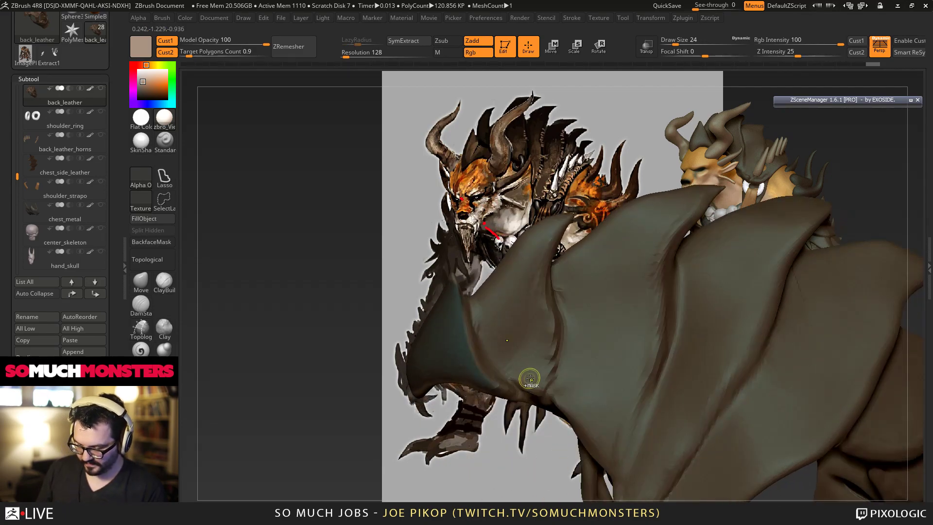
Step: Outline and fill a mask over the second back_leather panel from the outer end
mouse_move(519, 371)
ctrl+mouse_down()
mouse_move(482, 314)
mouse_move(476, 287)
mouse_move(537, 381)
ctrl+mouse_up()
key(ctrl+z)
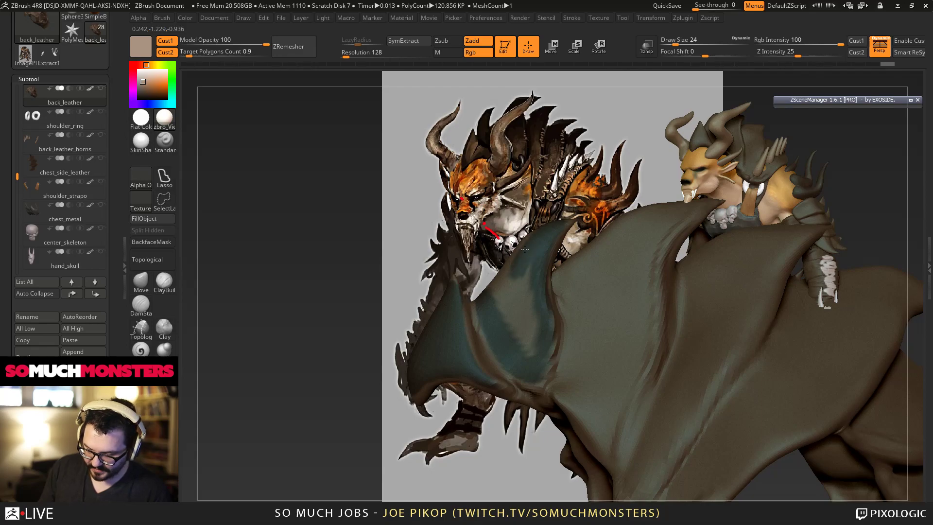
key(ctrl+z)
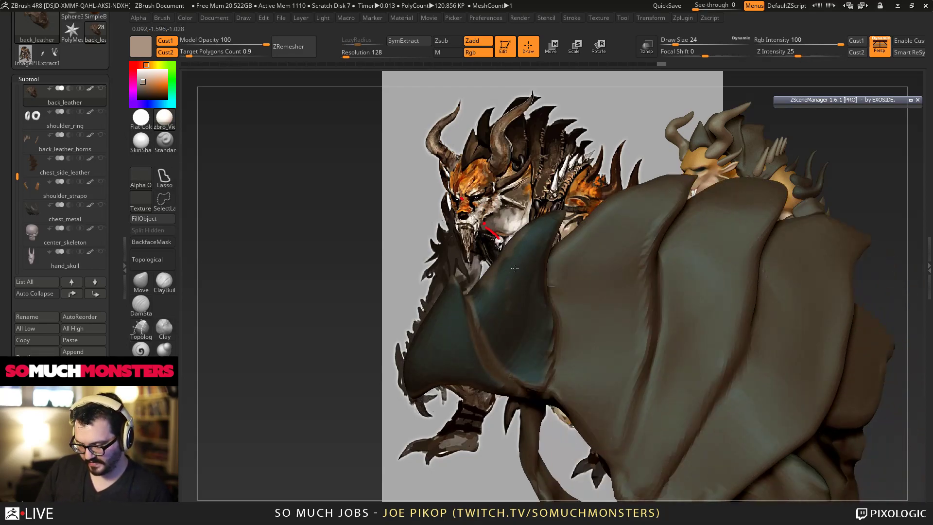
key(ctrl+shift+z)
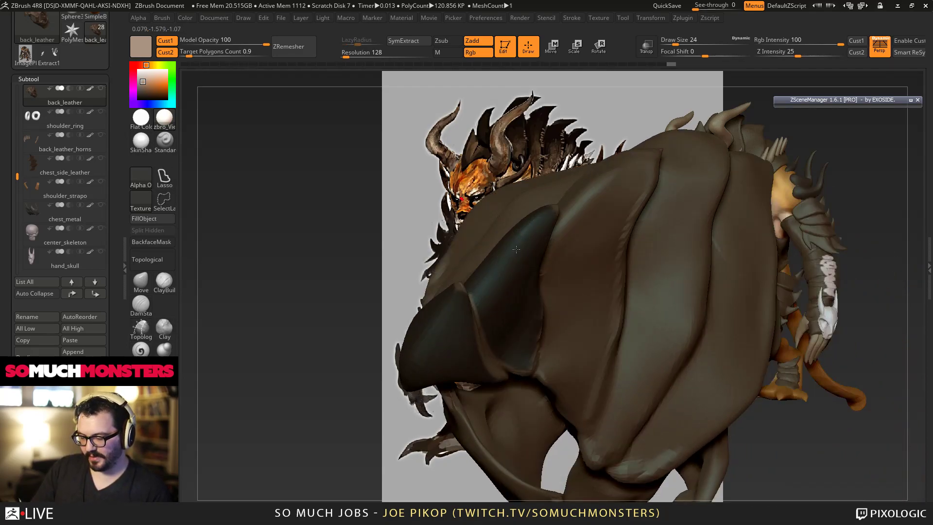
key(ctrl+shift+z)
key(ctrl+shift+z)
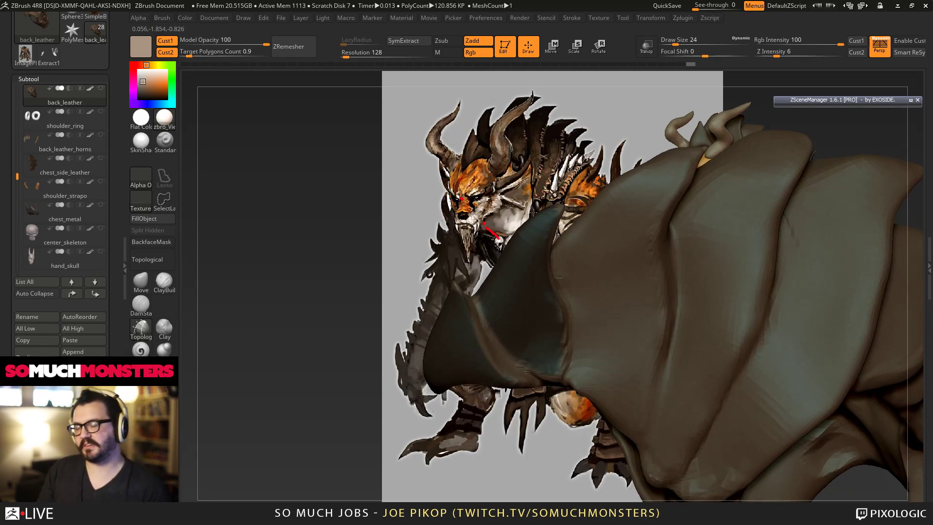
key(ctrl+shift+z)
key(ctrl+shift+z)
key(ctrl+shift+z)
key(ctrl+shift+z)
key(ctrl+shift+z)
key(ctrl+shift+z)
key(ctrl+shift+z)
key(ctrl+shift+z)
key(ctrl+shift+z)
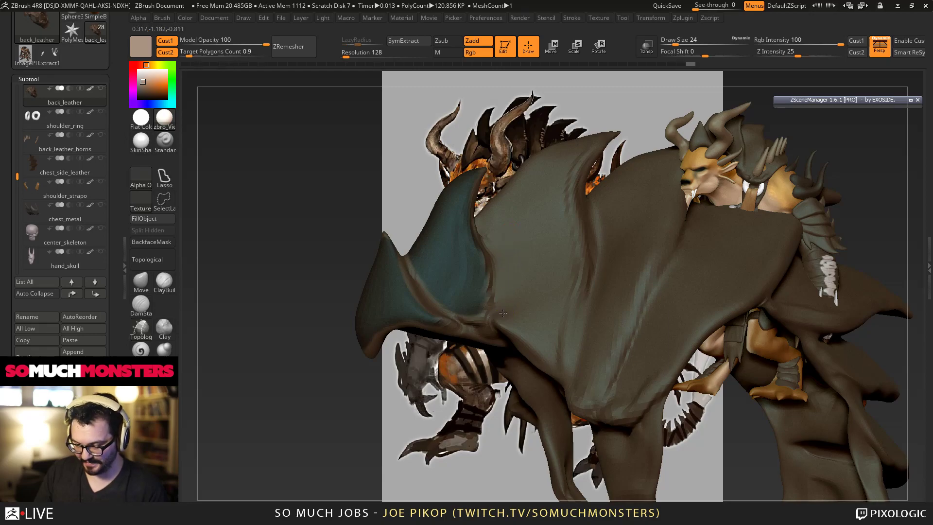
Step: Mask the third back_leather panel by painting along its edges and filling its interior at draw size 32
drag(501, 315, 493, 224)
drag(485, 186, 455, 297)
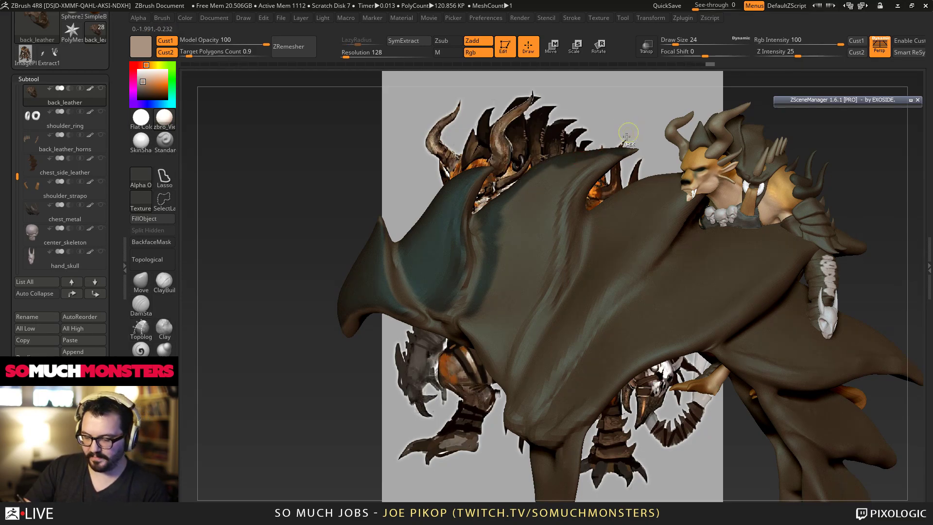
key(ctrl+z)
key(ctrl+z)
ctrl+drag(489, 211, 506, 193)
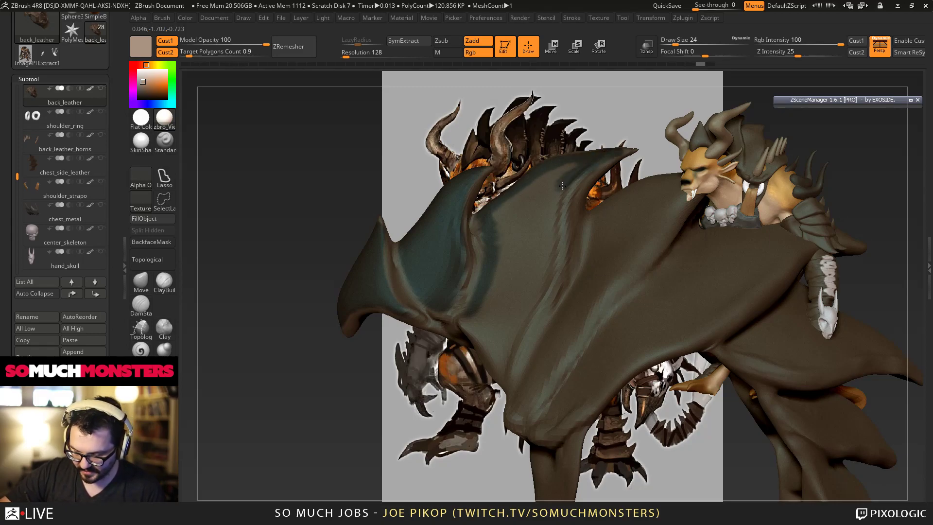
mouse_move(559, 219)
ctrl+mouse_down()
mouse_move(520, 343)
mouse_move(543, 286)
mouse_move(554, 191)
mouse_move(519, 331)
mouse_move(502, 353)
ctrl+mouse_up()
key(])
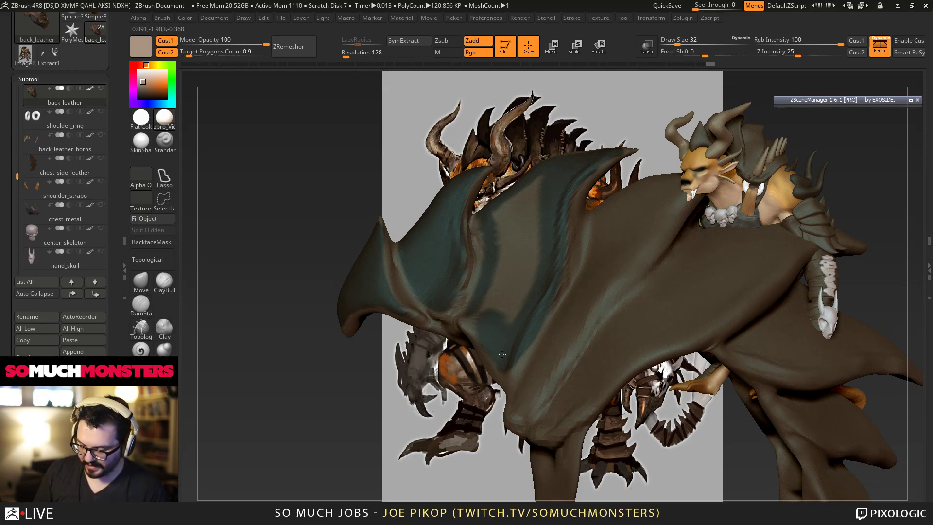
mouse_move(493, 303)
ctrl+mouse_down()
mouse_move(529, 240)
mouse_move(541, 175)
mouse_move(525, 188)
ctrl+mouse_up()
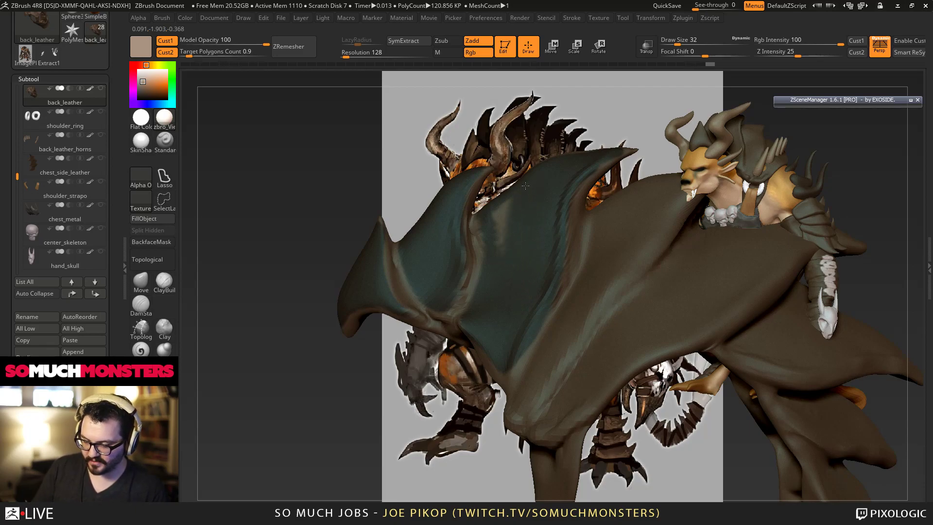
Step: Touch up the mask at the pointed tips of the masked panels with the draw size reduced to 9
right_drag(506, 245, 524, 268)
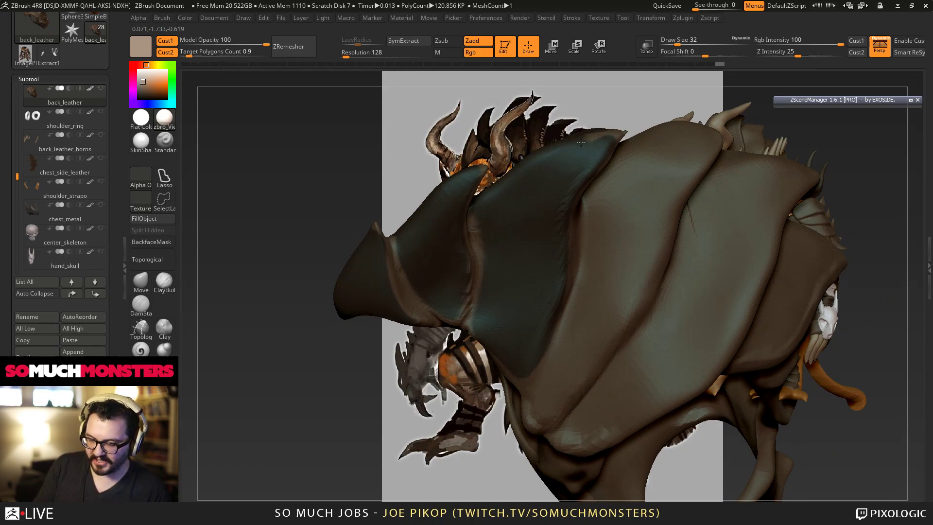
right_drag(596, 138, 442, 151)
ctrl+right_drag(431, 109, 442, 187)
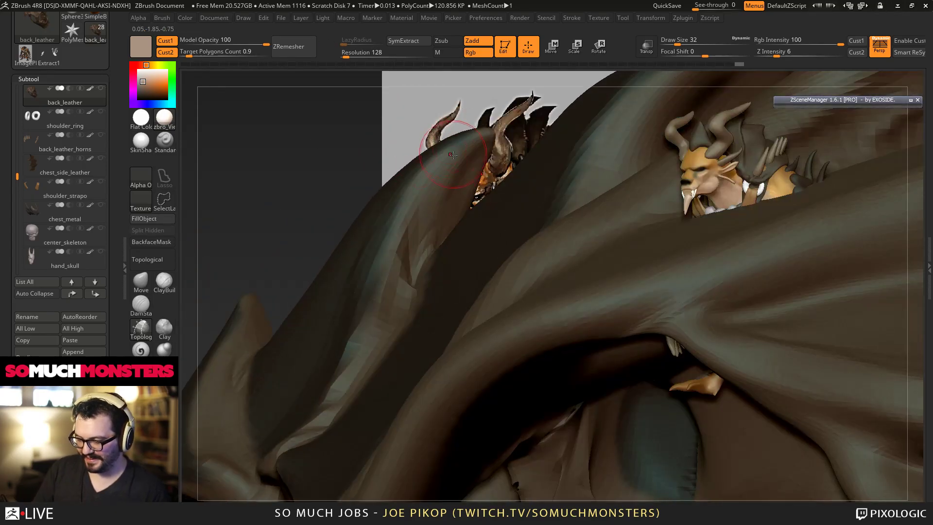
mouse_move(481, 147)
ctrl+right_down()
mouse_move(316, 183)
mouse_move(348, 190)
mouse_move(389, 252)
ctrl+right_up()
mouse_move(267, 297)
mouse_down()
mouse_move(272, 280)
mouse_move(264, 286)
mouse_up()
right_drag(262, 288, 290, 307)
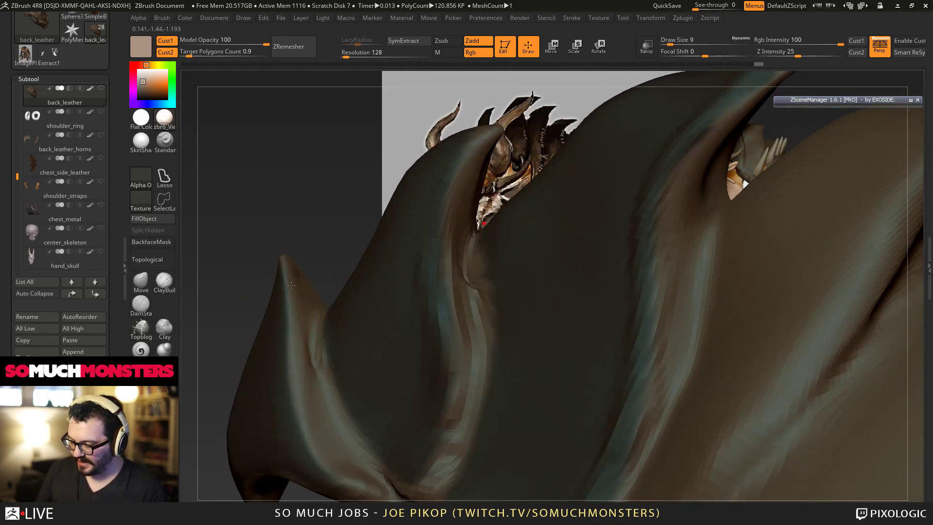
drag(298, 279, 302, 277)
mouse_move(301, 277)
ctrl+right_down()
mouse_move(327, 233)
mouse_move(347, 223)
mouse_move(390, 209)
mouse_move(420, 237)
mouse_move(424, 437)
ctrl+right_up()
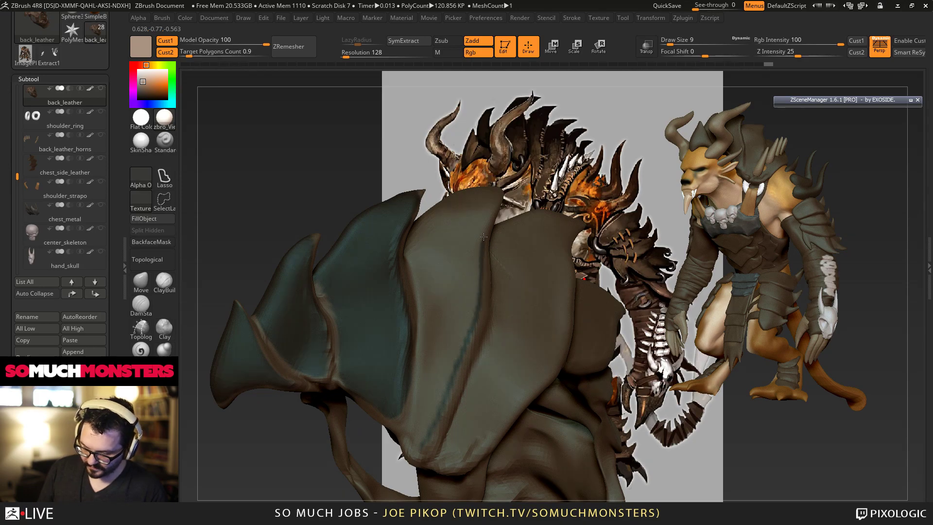
Step: Outline and fill a mask over the fourth back_leather panel from the outer end, using draw size 30 for its interior
ctrl+shift+click(498, 196)
mouse_move(498, 196)
right_down()
mouse_move(491, 169)
mouse_move(511, 177)
mouse_move(512, 158)
right_up()
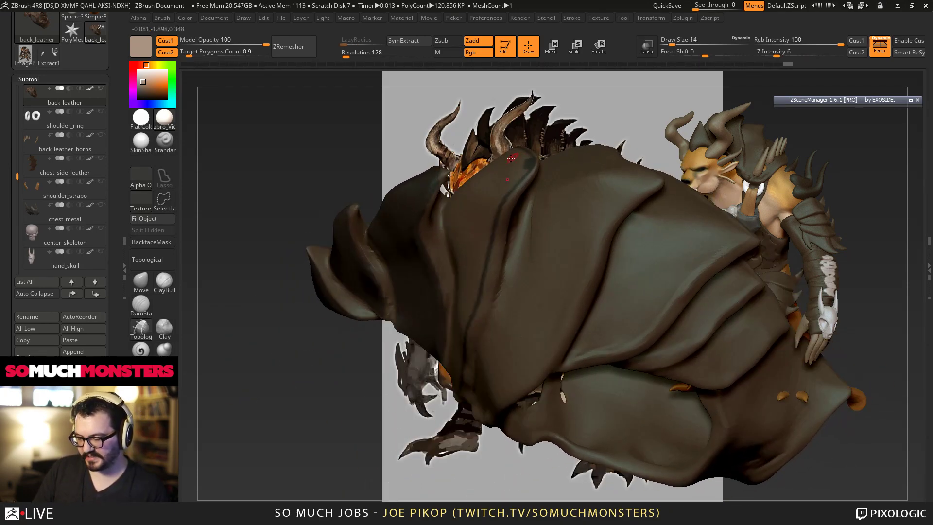
mouse_move(517, 168)
ctrl+mouse_down()
mouse_move(524, 162)
mouse_move(484, 200)
ctrl+mouse_up()
mouse_move(485, 200)
right_down()
mouse_move(490, 110)
mouse_move(498, 209)
right_up()
ctrl+drag(503, 213, 492, 254)
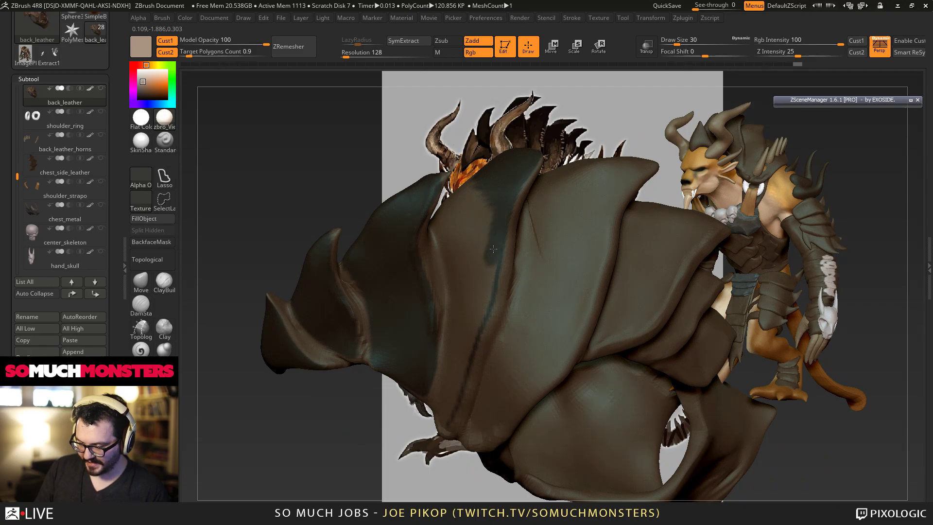
ctrl+drag(486, 289, 466, 352)
mouse_move(450, 406)
ctrl+mouse_down()
mouse_move(442, 217)
mouse_move(464, 221)
mouse_move(471, 279)
mouse_move(452, 230)
ctrl+mouse_up()
ctrl+drag(471, 305, 467, 334)
right_drag(473, 330, 467, 235)
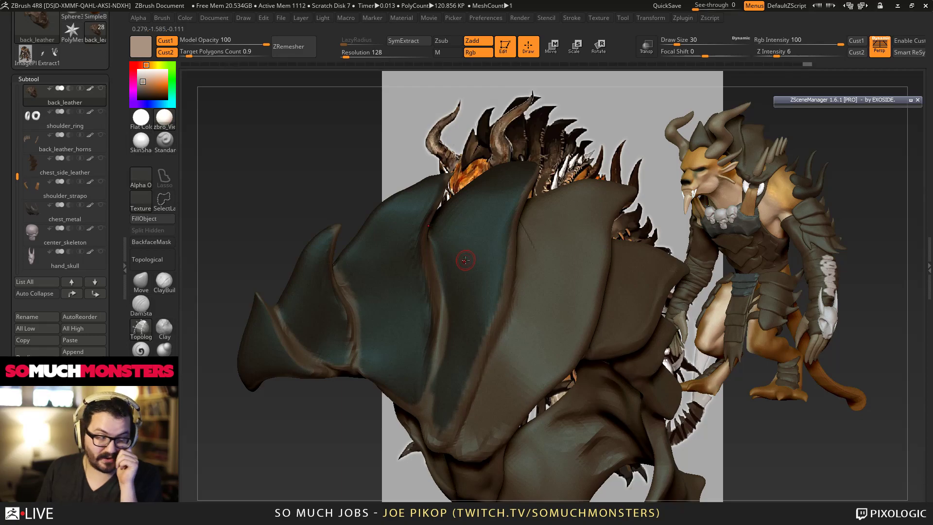
right_drag(471, 272, 448, 257)
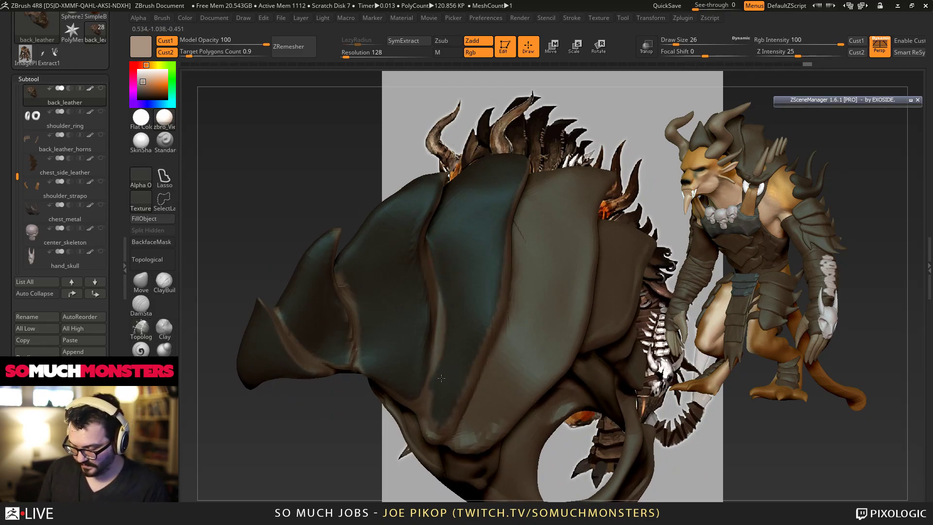
Step: Mask the fifth back_leather panel by painting along its edges and filling in its interior
mouse_move(436, 427)
right_down()
mouse_move(430, 437)
mouse_move(480, 199)
mouse_move(497, 338)
right_up()
right_drag(552, 348, 552, 357)
ctrl+drag(552, 329, 523, 486)
mouse_move(516, 466)
right_down()
mouse_move(505, 340)
mouse_move(505, 372)
right_up()
mouse_move(540, 304)
ctrl+mouse_down()
mouse_move(492, 420)
mouse_move(561, 343)
ctrl+mouse_up()
ctrl+drag(592, 309, 604, 228)
right_drag(595, 292, 612, 224)
mouse_move(590, 257)
ctrl+mouse_down()
mouse_move(617, 223)
mouse_move(580, 213)
mouse_move(547, 233)
mouse_move(565, 271)
ctrl+mouse_up()
right_drag(530, 269, 552, 254)
mouse_move(540, 250)
ctrl+mouse_down()
mouse_move(519, 352)
mouse_move(471, 434)
mouse_move(542, 376)
mouse_move(576, 273)
mouse_move(531, 378)
mouse_move(565, 254)
ctrl+mouse_up()
ctrl+drag(538, 348, 513, 392)
Step: Fill the mask over the sixth back_leather panel at draw size 34
mouse_move(513, 386)
right_down()
mouse_move(551, 344)
mouse_move(608, 358)
right_up()
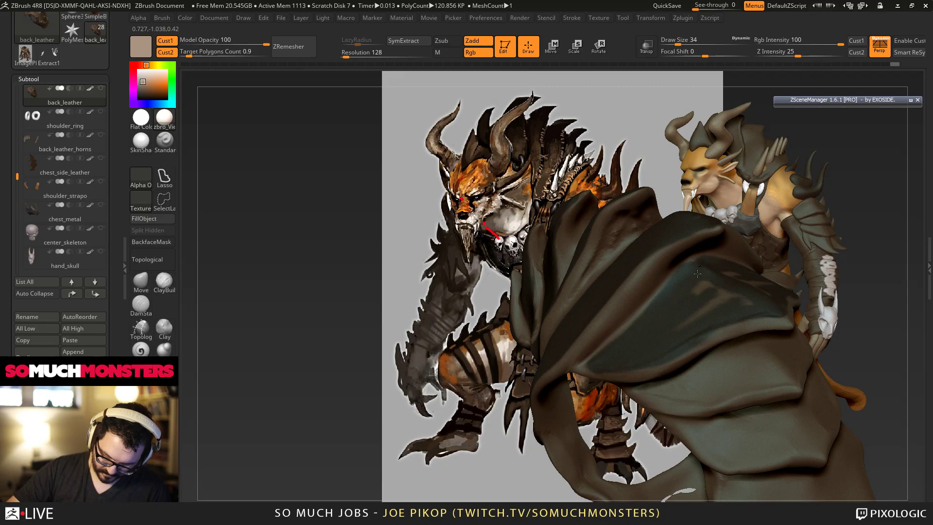
drag(753, 304, 693, 281)
alt+right_drag(644, 290, 592, 263)
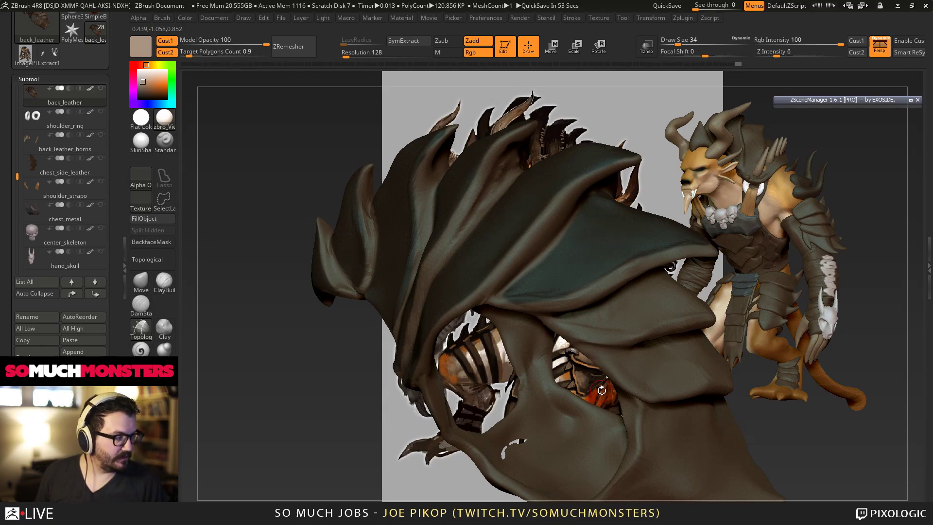
Step: Paint a mask over the eighth, lowest overlapping back_leather panel, starting along its lower edge at draw size 34
right_drag(622, 379, 537, 343)
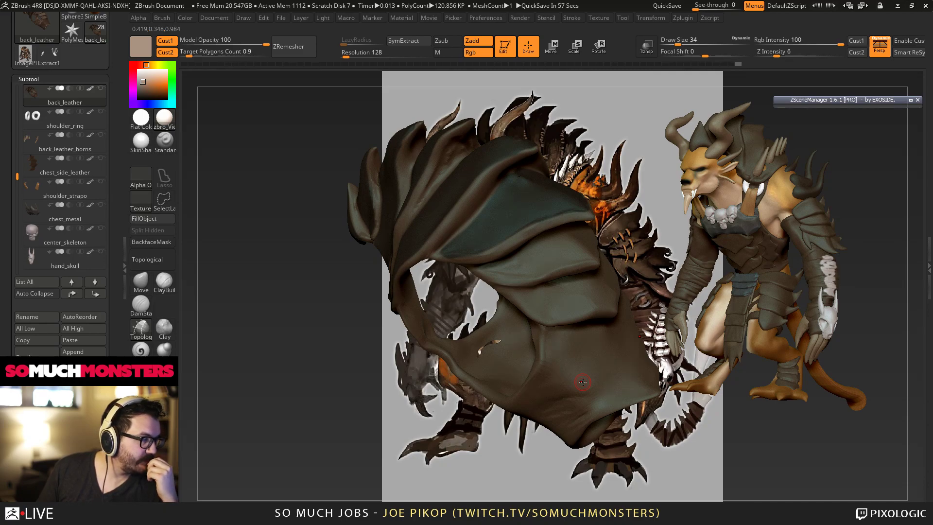
mouse_move(586, 330)
right_down()
mouse_move(579, 302)
mouse_move(604, 293)
mouse_move(578, 292)
mouse_move(590, 313)
mouse_move(604, 295)
mouse_move(552, 248)
right_up()
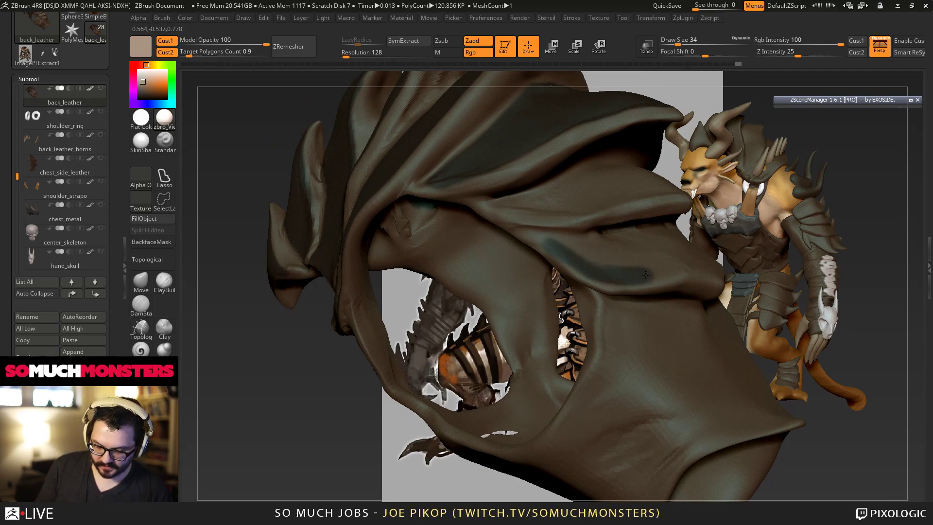
right_drag(710, 270, 695, 255)
mouse_move(683, 227)
mouse_down()
mouse_move(625, 248)
mouse_move(585, 242)
mouse_up()
mouse_move(622, 252)
right_down()
mouse_move(578, 247)
mouse_move(595, 244)
right_up()
key(ctrl+shift)
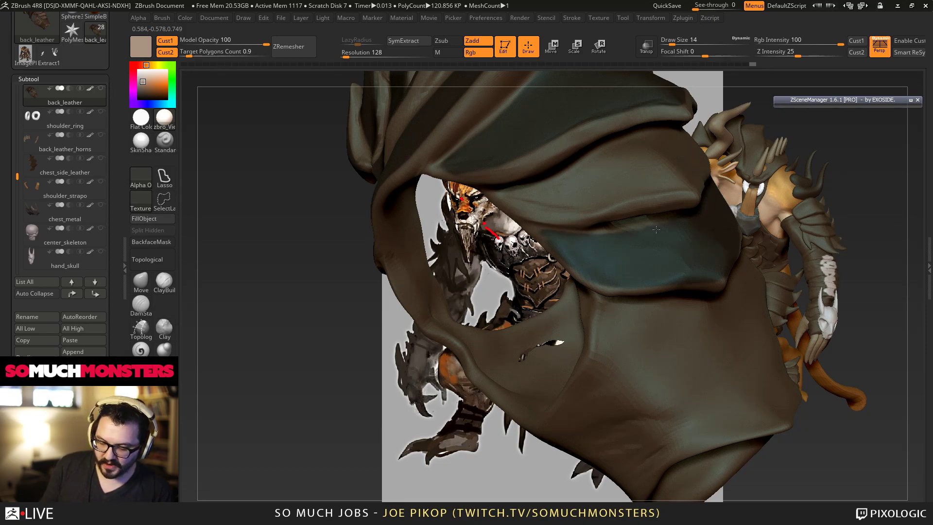
Step: Touch up the lowest panel's mask with the draw size reduced to 14
mouse_move(688, 225)
right_down()
mouse_move(634, 237)
mouse_move(626, 250)
mouse_move(694, 258)
mouse_move(644, 306)
right_up()
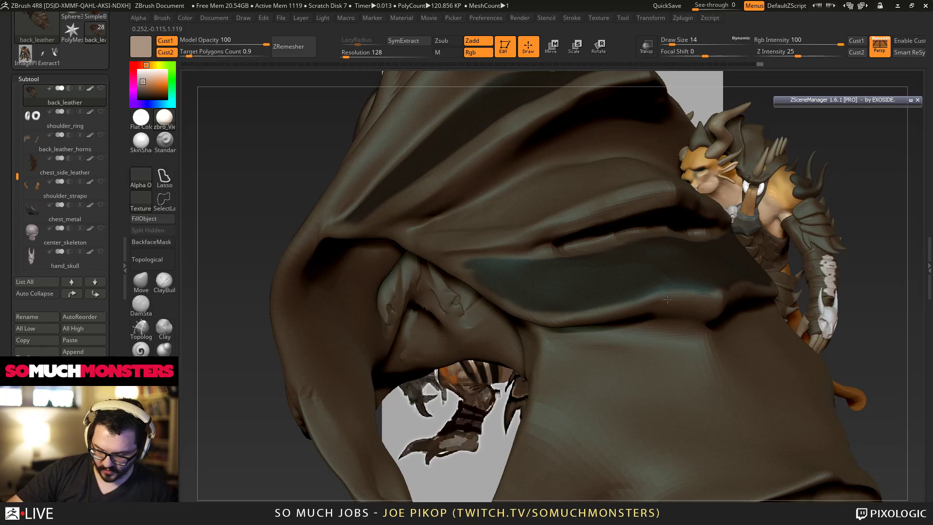
mouse_move(628, 302)
right_down()
mouse_move(593, 323)
mouse_move(545, 323)
mouse_move(488, 275)
mouse_move(432, 253)
mouse_move(467, 190)
right_up()
key(ctrl)
ctrl+click(459, 244)
right_drag(491, 233, 442, 229)
Step: Outline the remaining seventh back_leather panel with a mask at draw size 18 and fill its interior at draw size 26
mouse_move(548, 272)
ctrl+right_down()
mouse_move(581, 347)
mouse_move(554, 326)
mouse_move(466, 304)
ctrl+right_up()
ctrl+drag(406, 263, 551, 231)
mouse_move(532, 282)
right_down()
mouse_move(514, 235)
mouse_move(511, 265)
mouse_move(486, 262)
mouse_move(452, 194)
mouse_move(382, 236)
right_up()
mouse_move(364, 206)
ctrl+mouse_down()
mouse_move(449, 228)
mouse_move(623, 200)
mouse_move(546, 126)
mouse_move(600, 161)
mouse_move(568, 139)
ctrl+mouse_up()
right_drag(549, 165, 541, 154)
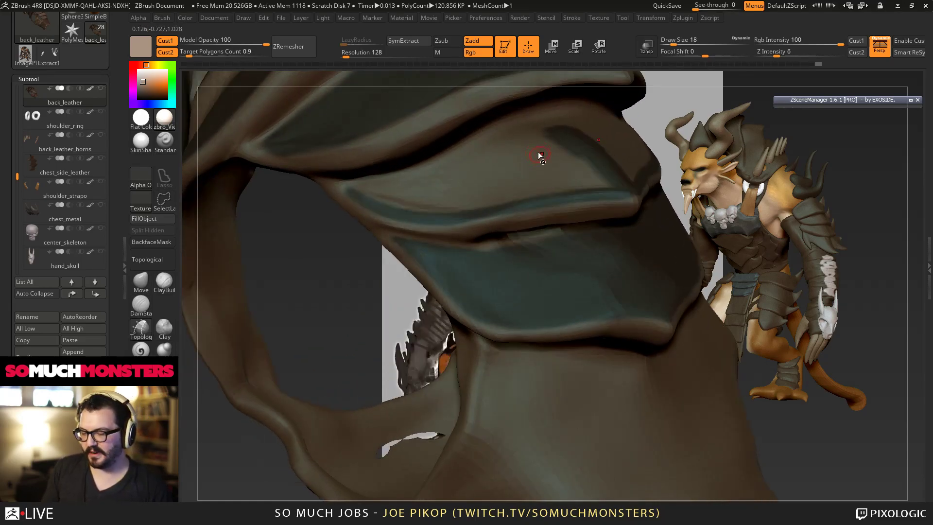
mouse_move(536, 125)
mouse_down()
mouse_move(584, 165)
mouse_move(480, 205)
mouse_move(366, 199)
mouse_move(355, 187)
mouse_move(466, 170)
mouse_move(408, 185)
mouse_move(607, 128)
mouse_move(529, 136)
mouse_move(556, 170)
mouse_move(466, 179)
mouse_move(459, 195)
mouse_up()
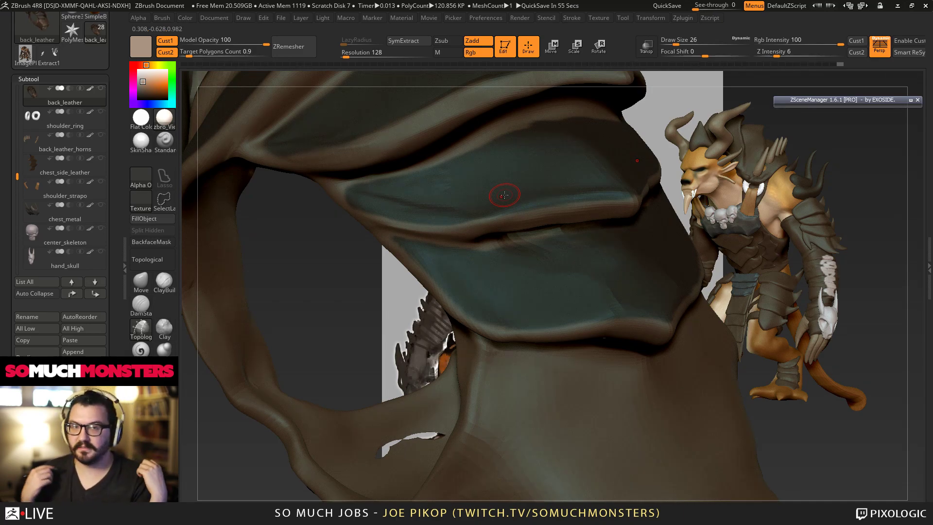
Step: Inspect the masked panels from several sides and invert the mask so only the seams are protected
mouse_move(504, 195)
right_down()
mouse_move(500, 206)
mouse_move(496, 198)
right_up()
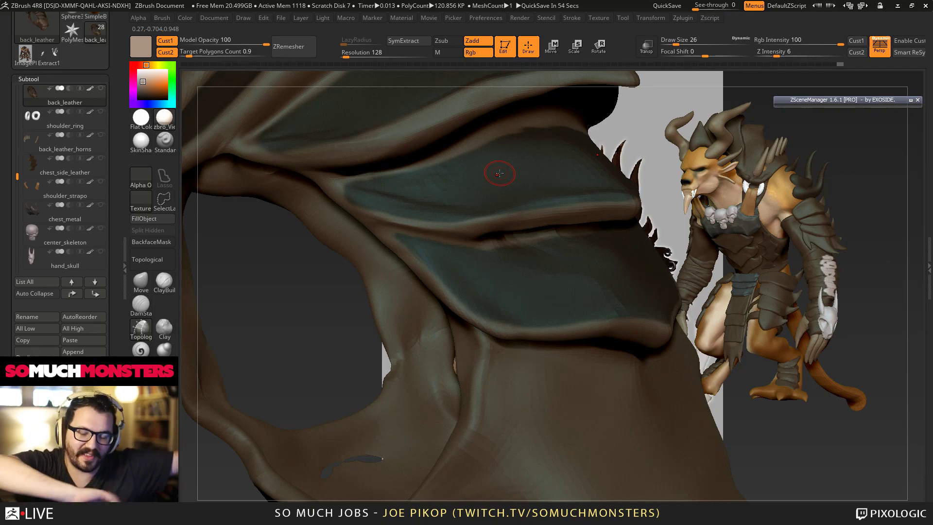
right_drag(551, 116, 475, 29)
ctrl+right_drag(371, 273, 471, 297)
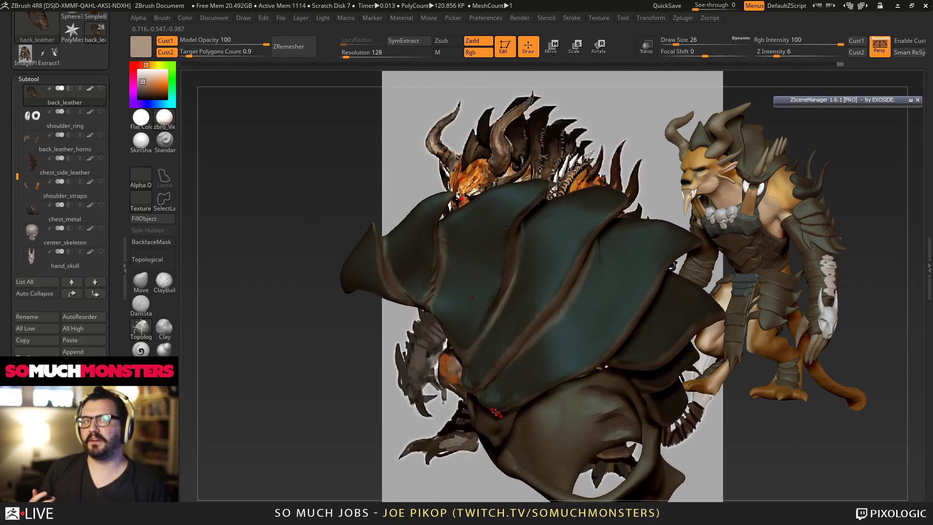
right_drag(471, 298, 248, 231)
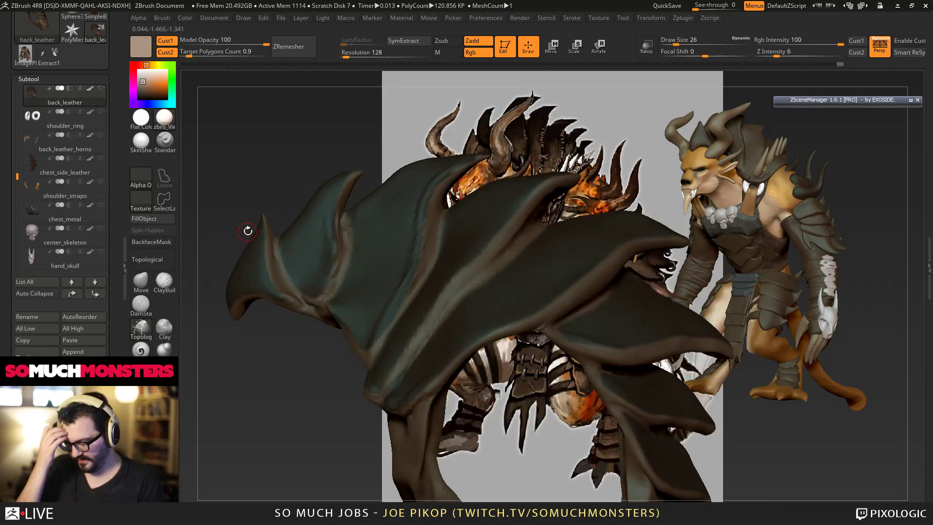
key(shift+f)
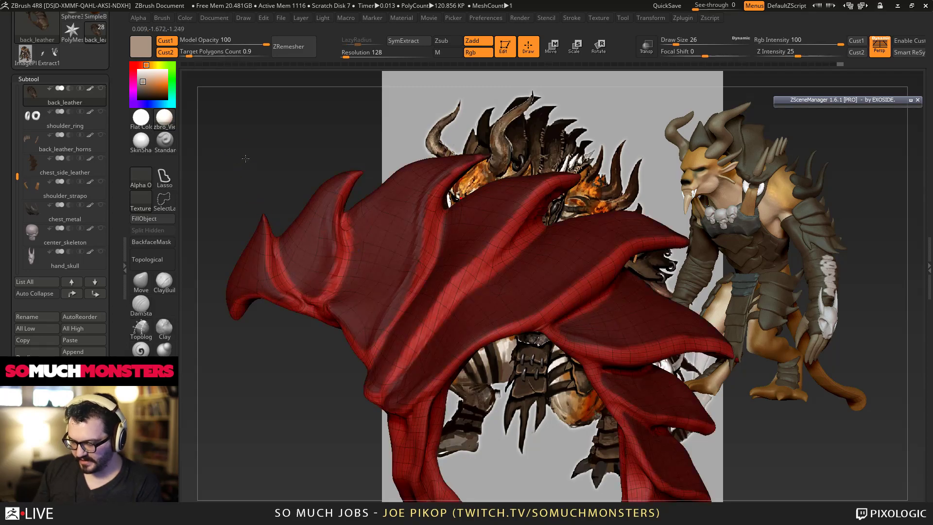
ctrl+drag(244, 160, 258, 168)
key(shift+f)
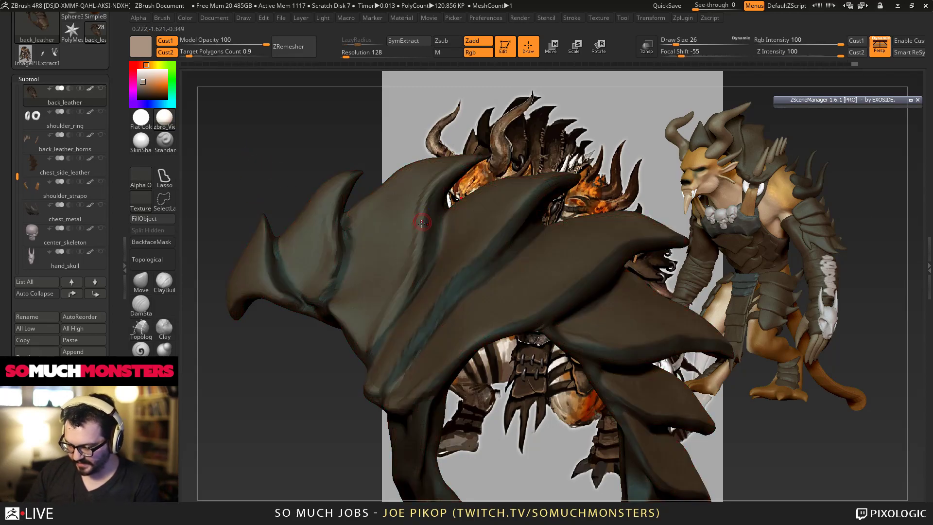
Step: Smooth the unmasked surfaces of the back_leather panels, enlarging the brush to draw size 46
shift+drag(458, 157, 473, 157)
right_drag(627, 318, 675, 318)
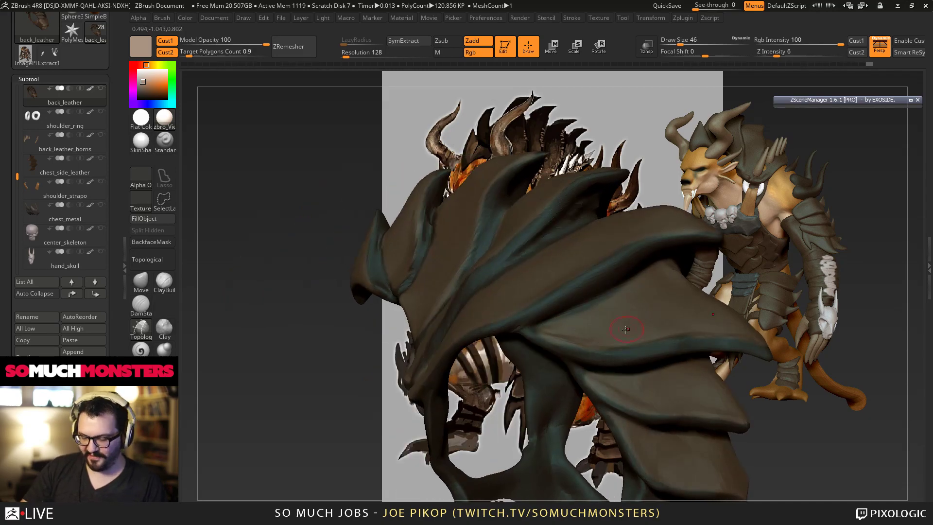
shift+drag(573, 337, 641, 340)
shift+drag(604, 388, 676, 389)
shift+drag(730, 401, 740, 406)
mouse_move(728, 398)
right_down()
mouse_move(646, 379)
mouse_move(670, 359)
mouse_move(661, 316)
mouse_move(547, 148)
mouse_move(454, 230)
right_up()
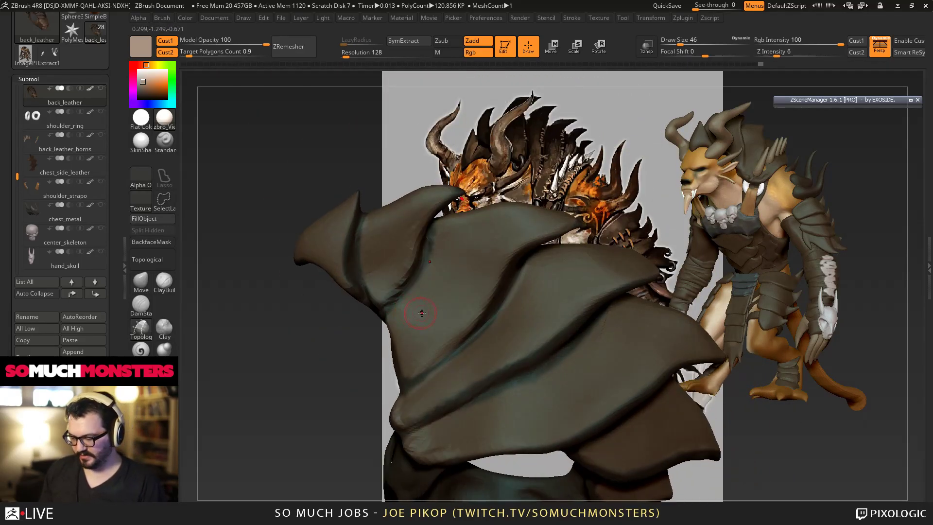
shift+drag(452, 233, 381, 251)
Step: Extract the masked panels as a new subtool and try to separate the touching pieces with the brush at draw size 94
right_drag(384, 225, 243, 238)
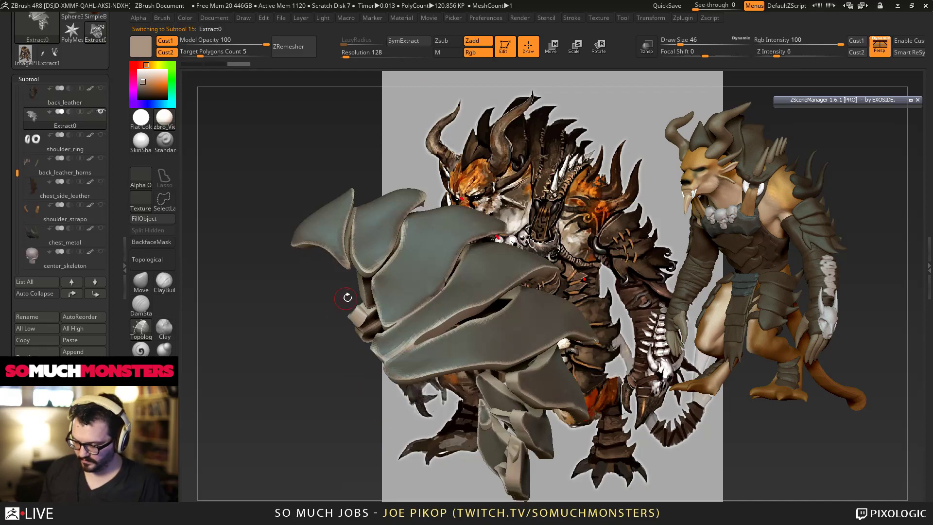
ctrl+right_drag(362, 303, 474, 338)
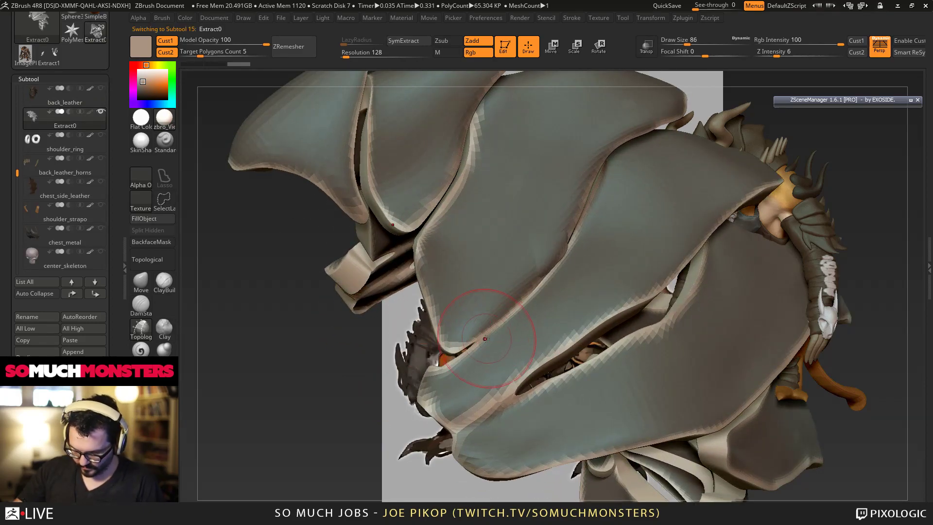
drag(539, 277, 543, 272)
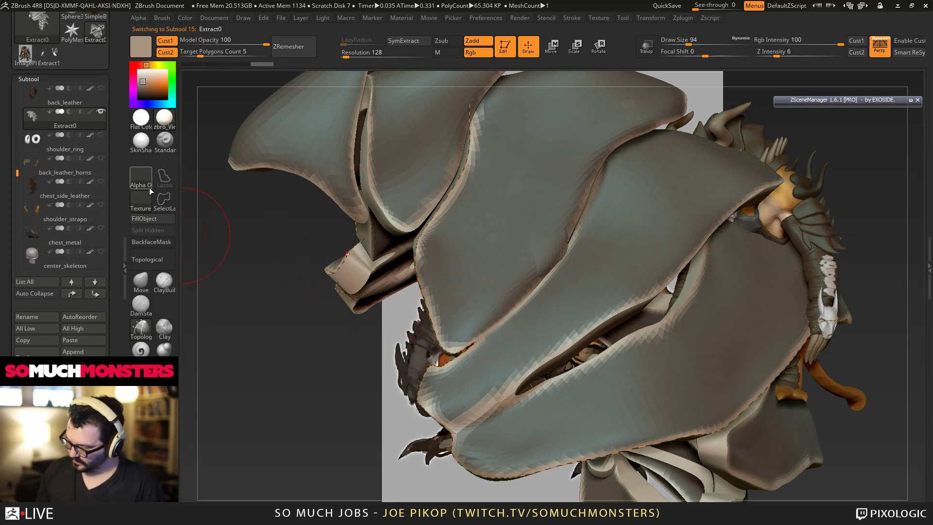
click(141, 279)
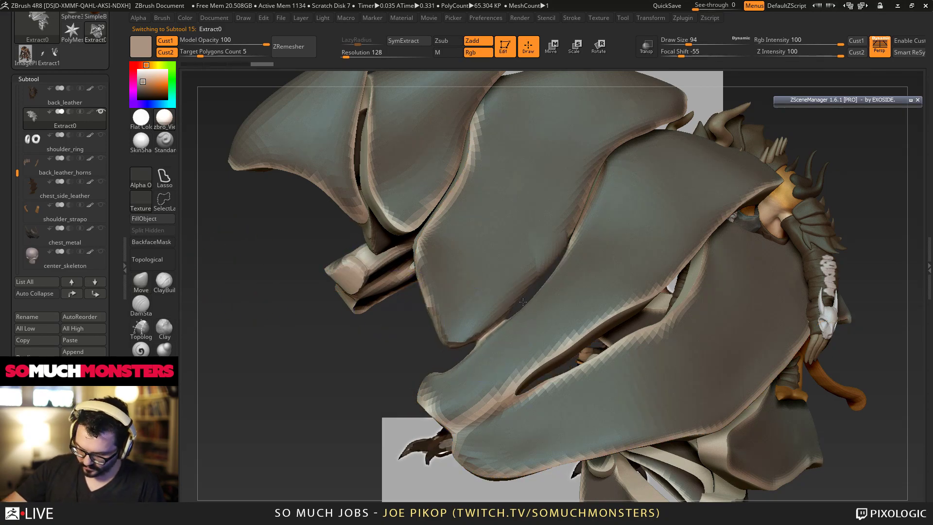
mouse_move(593, 183)
shift+mouse_down()
mouse_move(370, 245)
mouse_move(357, 272)
shift+mouse_up()
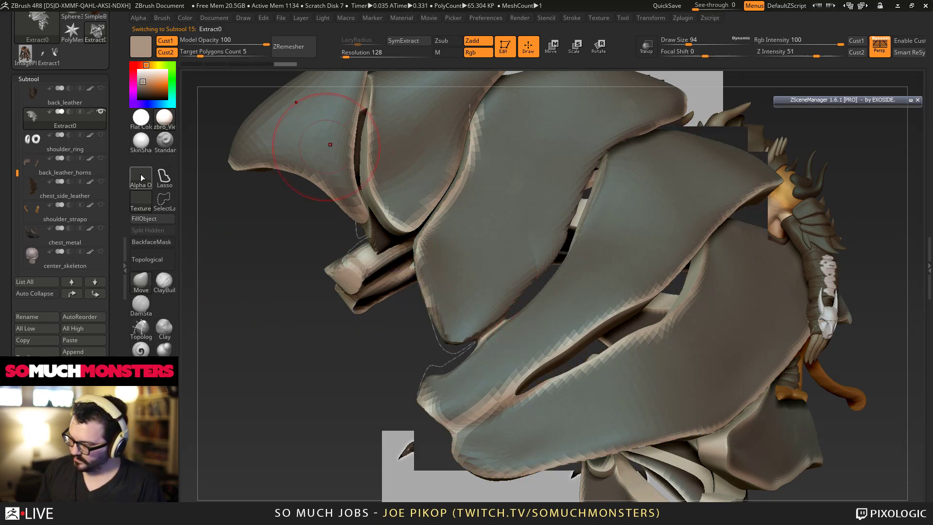
Step: Delete the Extract0 subtool and make back_leather the active subtool again
click(42, 101)
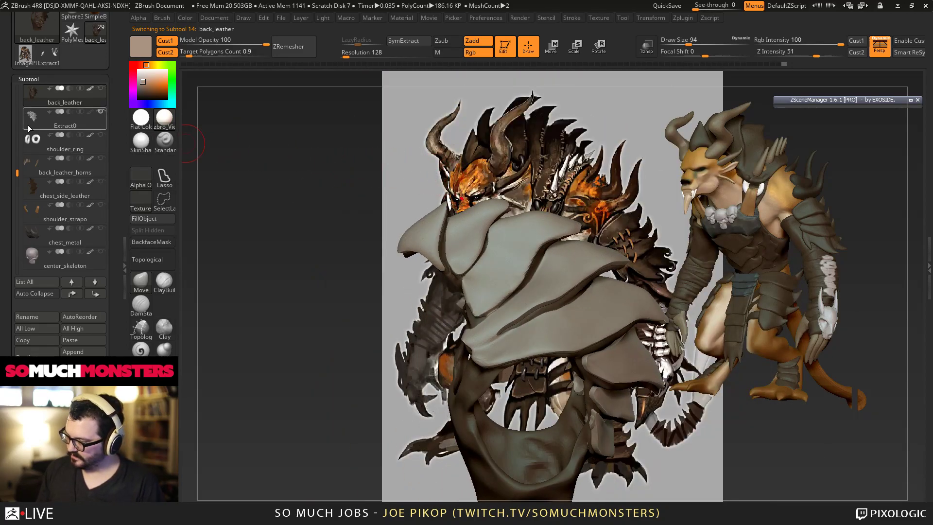
click(27, 124)
click(36, 381)
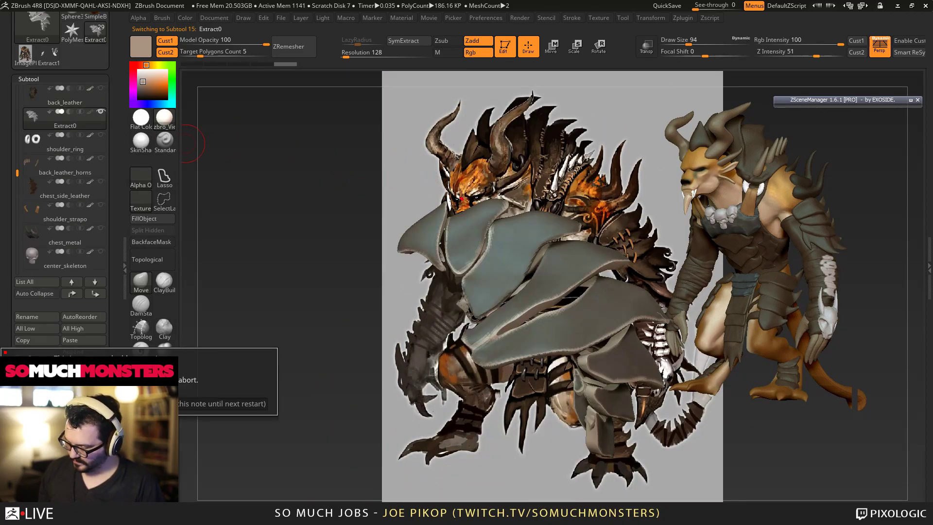
key(Return)
click(65, 95)
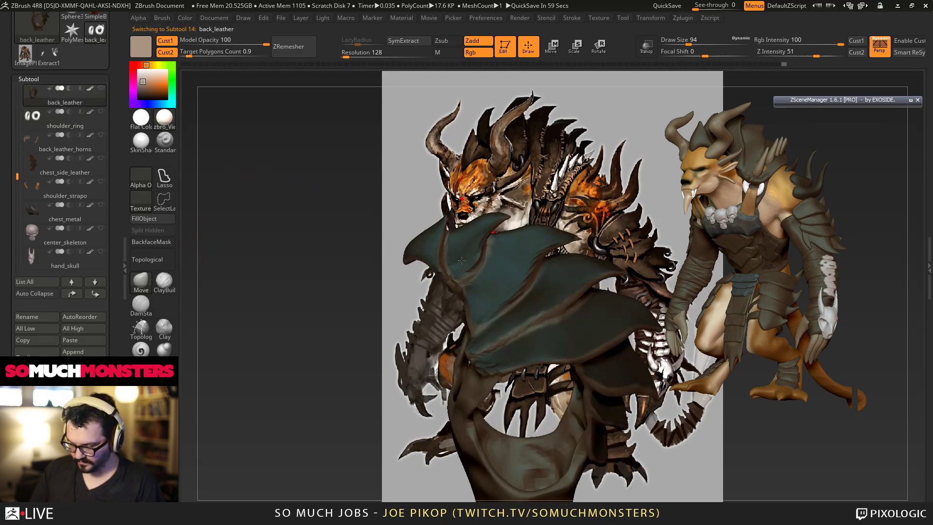
Step: Erase the mask along the seams at draw size 22 to widen the gaps, and extract the masked panels as a new subtool
key([)
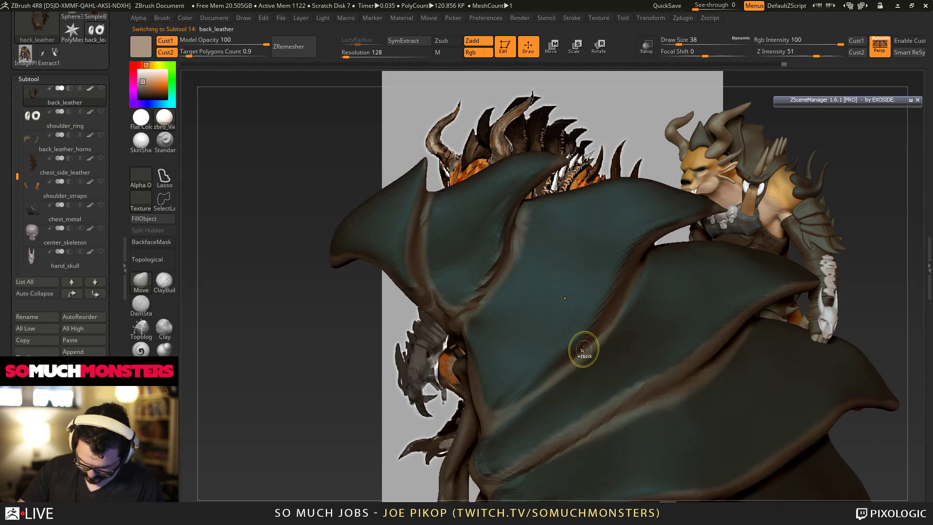
key(ctrl)
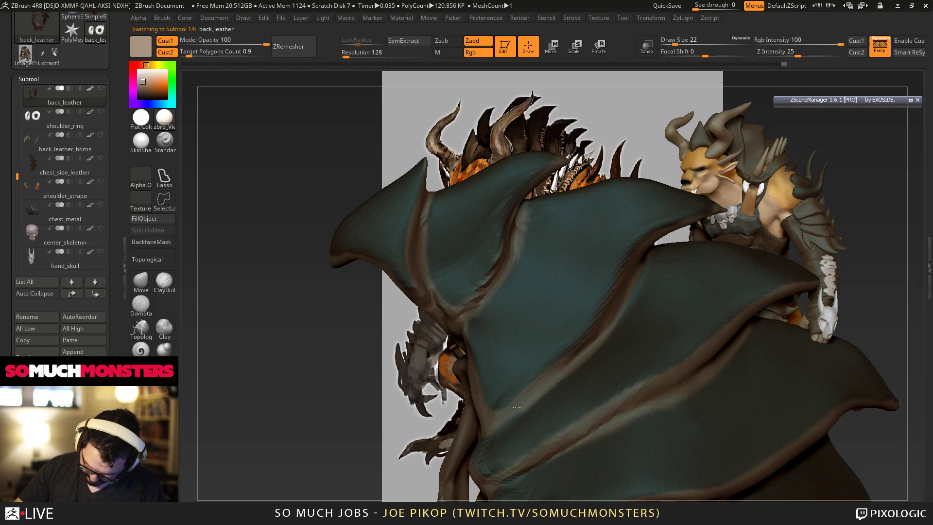
ctrl+right_drag(539, 375, 567, 180)
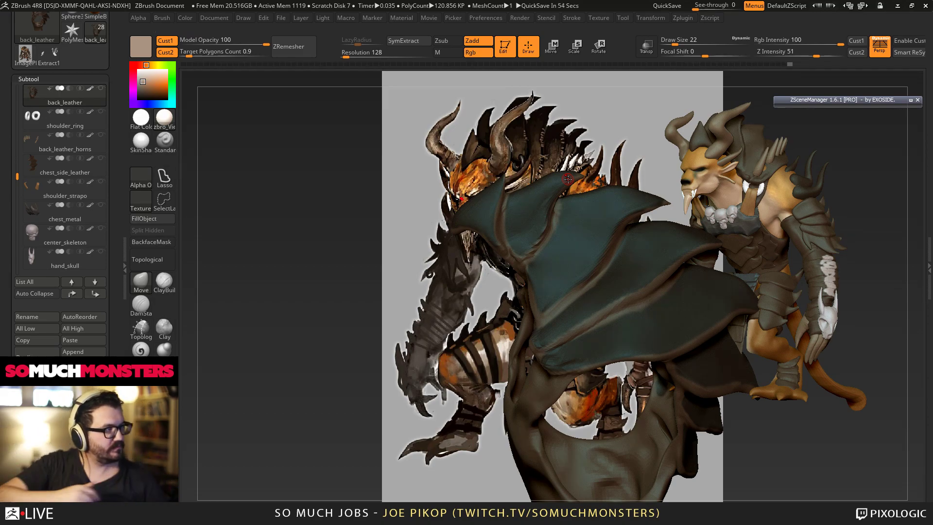
mouse_move(579, 290)
right_down()
mouse_move(583, 265)
mouse_move(625, 278)
mouse_move(628, 307)
mouse_move(592, 249)
mouse_move(594, 221)
mouse_move(619, 277)
right_up()
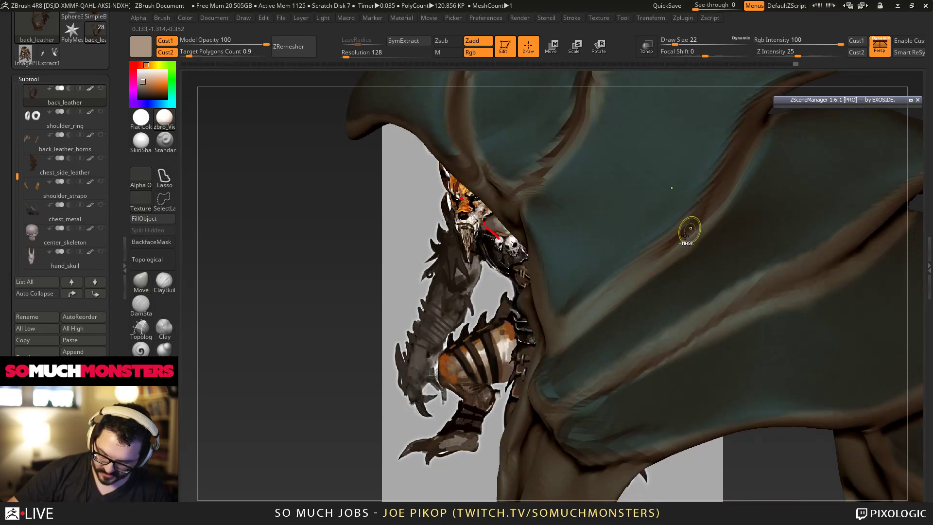
right_drag(729, 177, 711, 204)
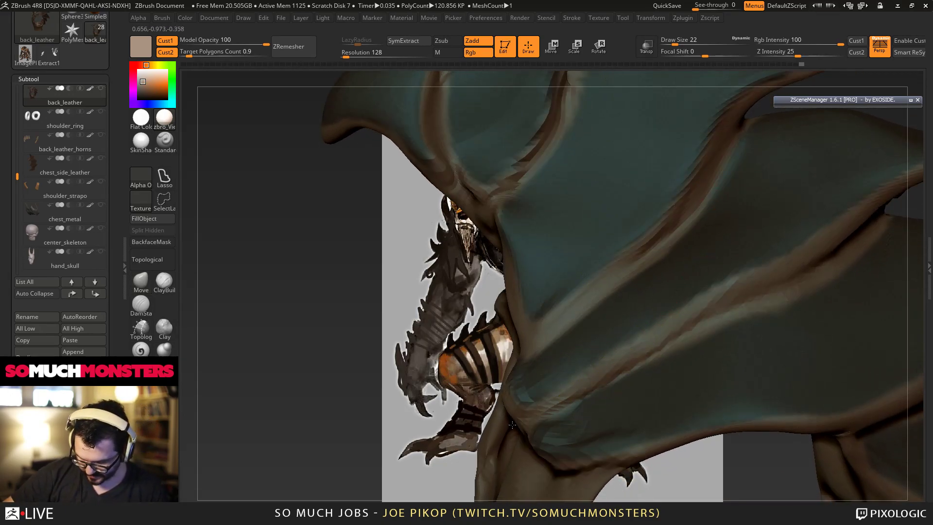
mouse_move(494, 434)
right_down()
mouse_move(474, 423)
mouse_move(491, 248)
mouse_move(506, 288)
mouse_move(496, 272)
mouse_move(466, 335)
mouse_move(401, 298)
right_up()
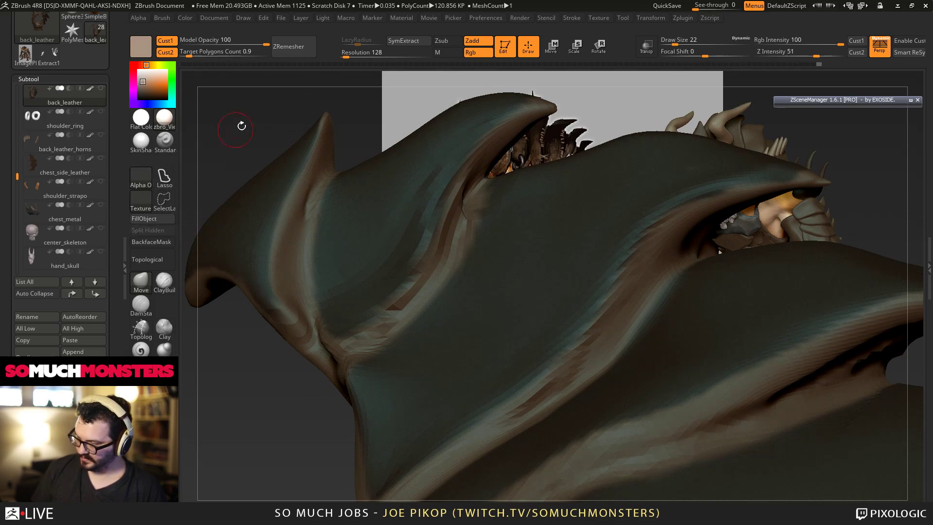
click(391, 43)
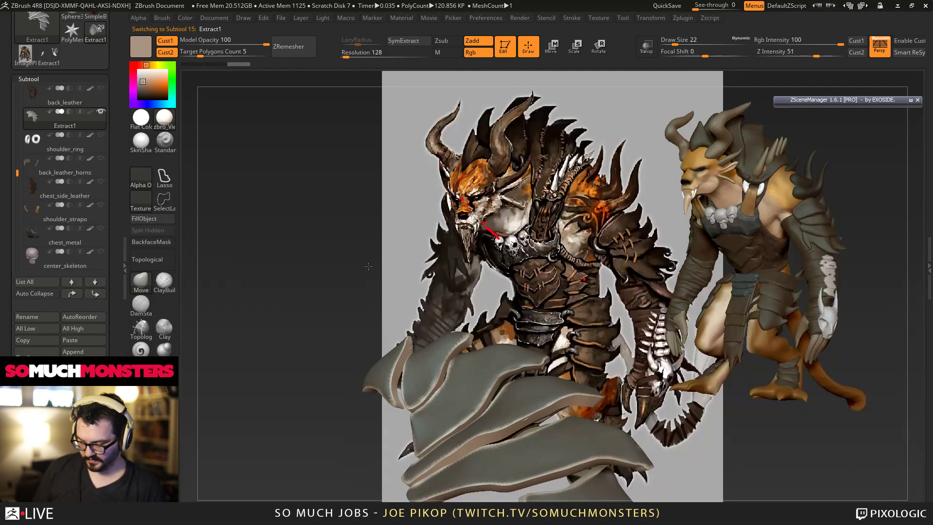
mouse_move(368, 267)
right_down()
mouse_move(357, 296)
mouse_move(389, 194)
mouse_move(457, 272)
right_up()
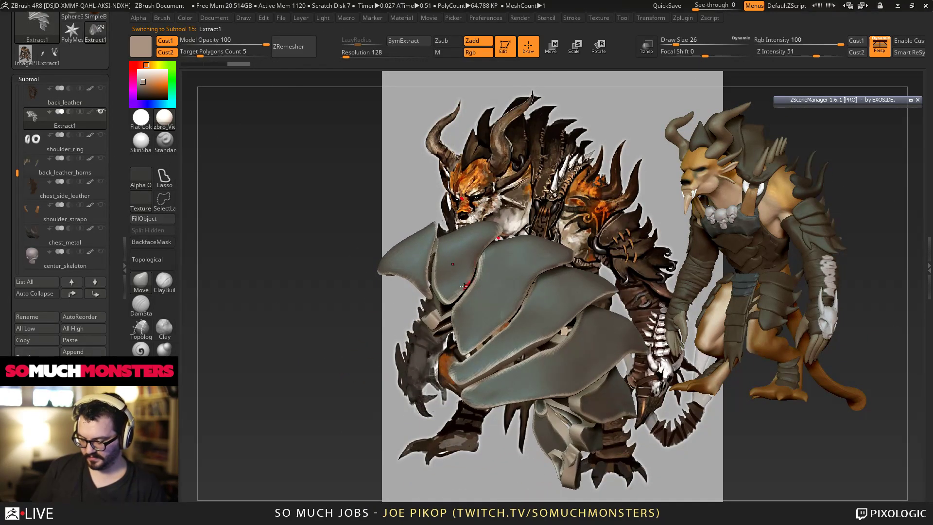
Step: Smooth the rough edges and rims of the extracted panels, including their narrow ends, with the brush at draw size 250
mouse_move(459, 371)
shift+mouse_down()
mouse_move(559, 335)
mouse_move(583, 388)
mouse_move(581, 410)
shift+mouse_up()
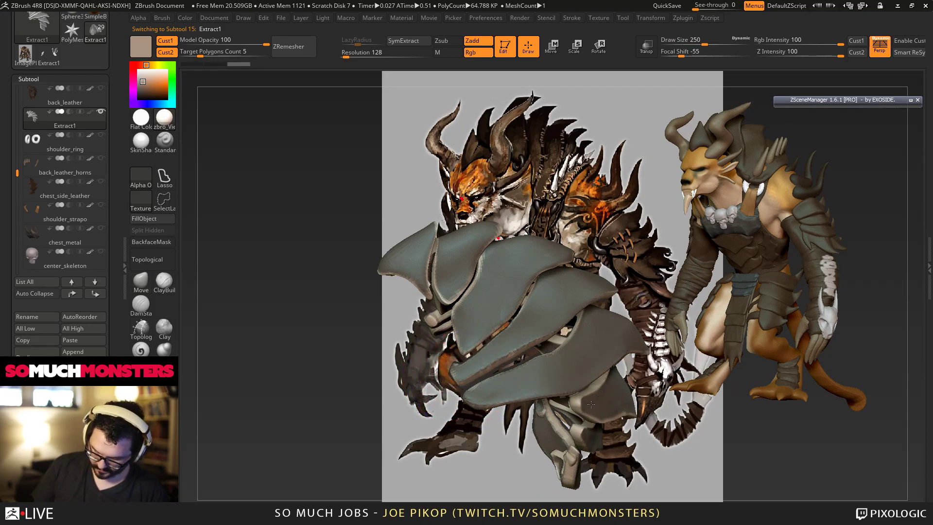
right_drag(580, 409, 613, 481)
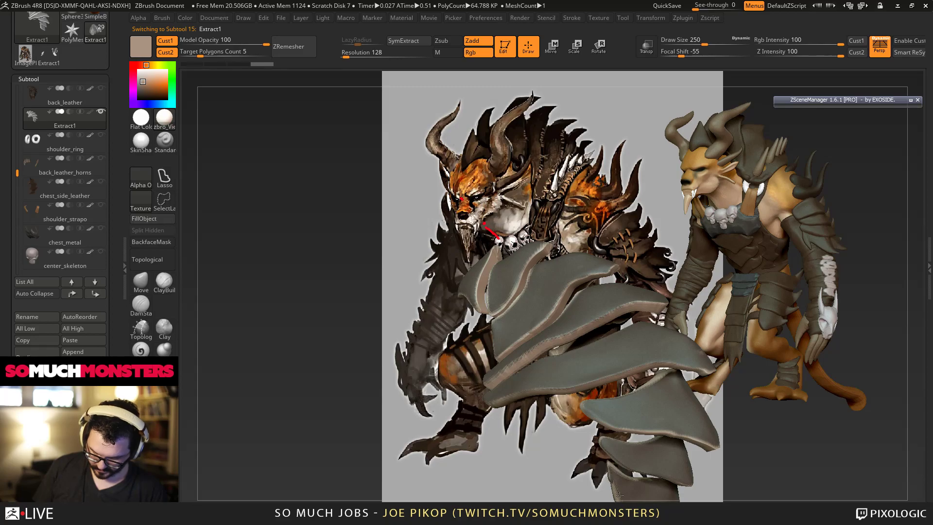
mouse_move(683, 406)
shift+mouse_down()
mouse_move(595, 332)
mouse_move(581, 292)
mouse_move(512, 277)
mouse_move(505, 284)
shift+mouse_up()
mouse_move(406, 246)
right_down()
mouse_move(333, 254)
mouse_move(371, 355)
mouse_move(404, 318)
mouse_move(381, 364)
right_up()
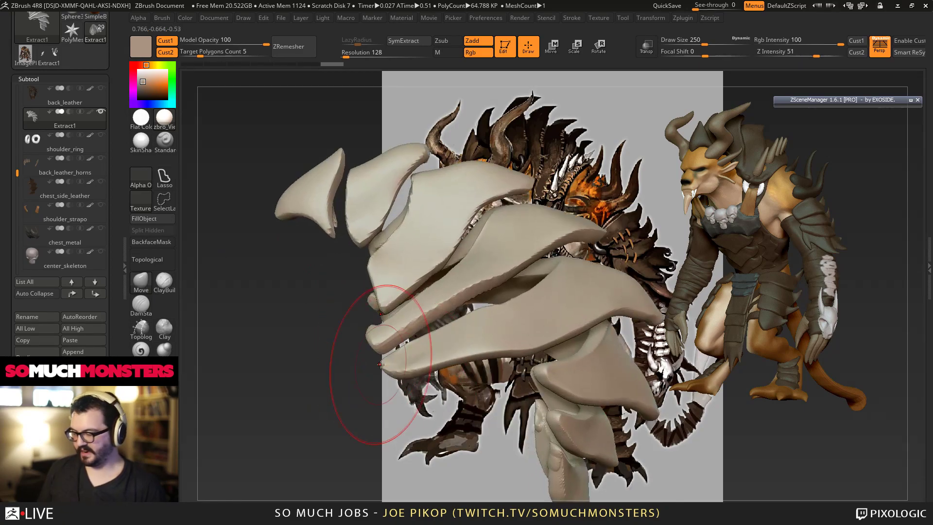
mouse_move(382, 291)
shift+mouse_down()
mouse_move(395, 285)
mouse_move(382, 293)
mouse_move(399, 318)
shift+mouse_up()
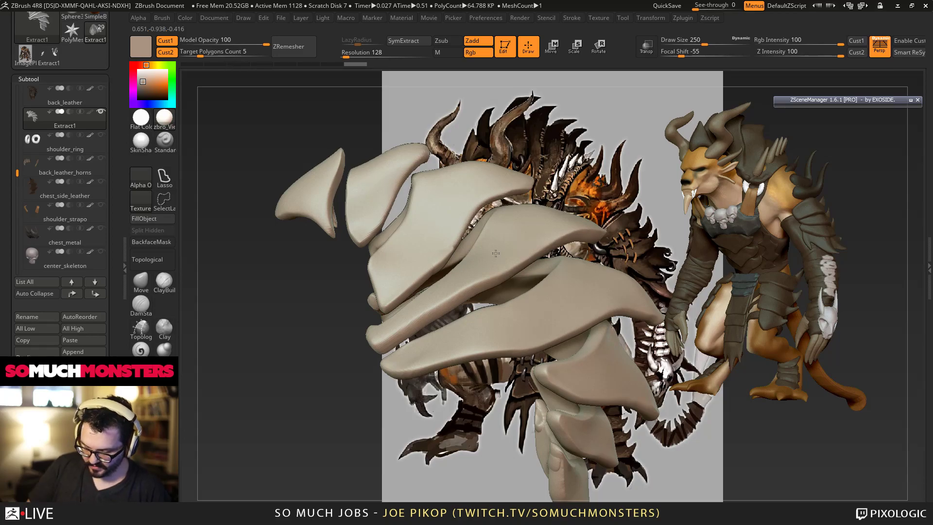
Step: Subdivide the Extract1 panels once and give each separate piece its own polygroup with Auto Groups, showing the polyframe
key(ctrl+d)
scroll(4, 314, down, 5)
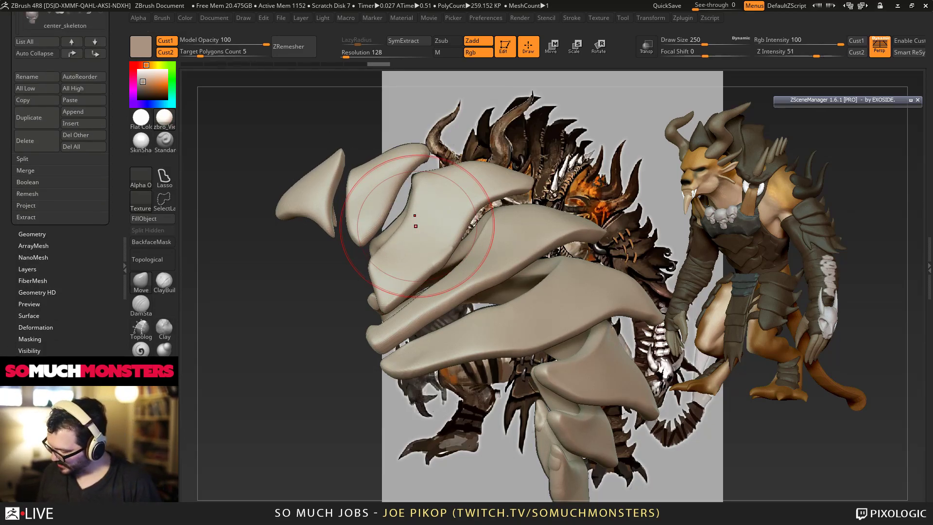
scroll(58, 194, down, 3)
click(31, 259)
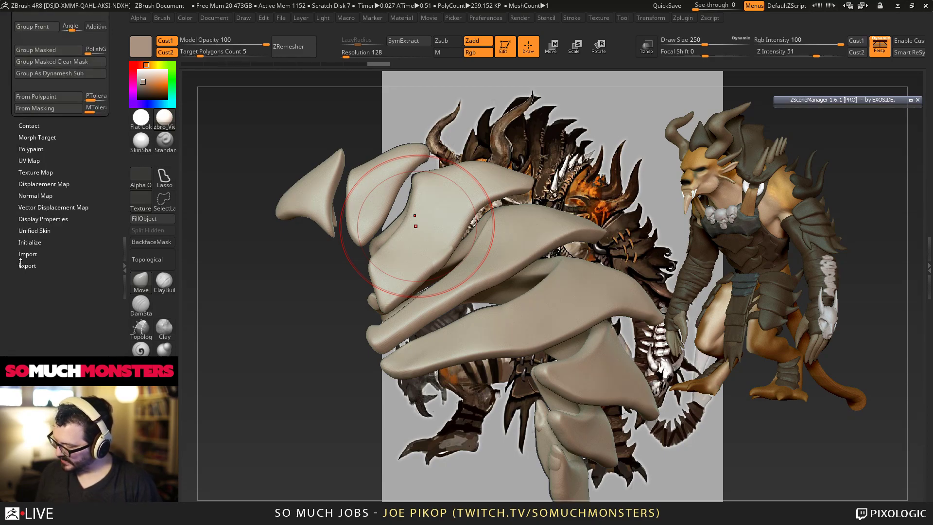
drag(33, 188, 37, 495)
click(32, 219)
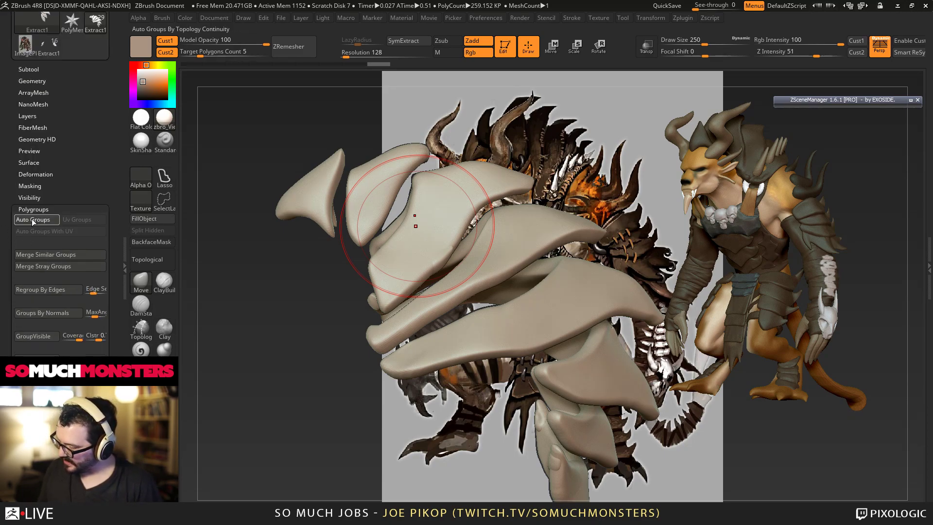
key(shift+f)
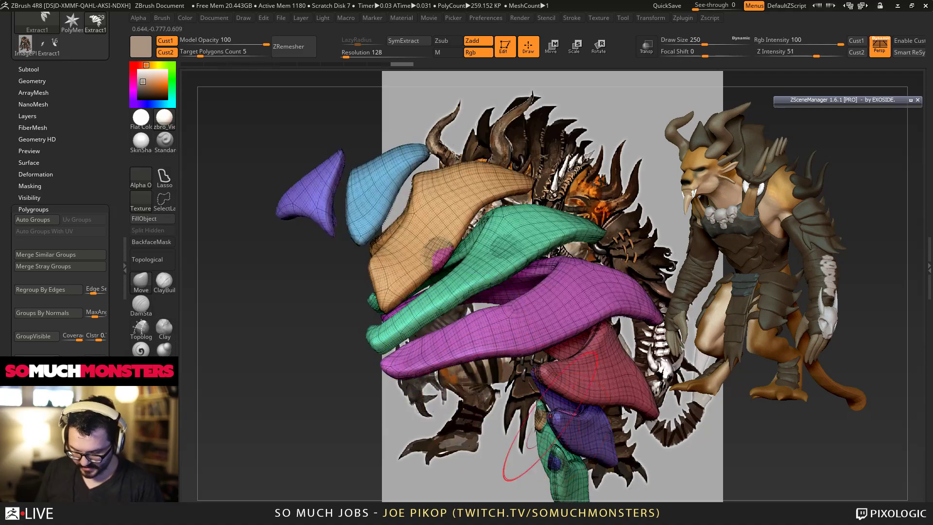
Step: Hide the main panels' polygroups one by one to isolate the stray inner blobs, and invert the visibility to hide only the blobs
ctrl+shift+click(316, 200)
ctrl+shift+drag(368, 201, 367, 225)
ctrl+shift+click(381, 191)
ctrl+shift+click(423, 212)
ctrl+shift+click(463, 238)
ctrl+shift+click(615, 294)
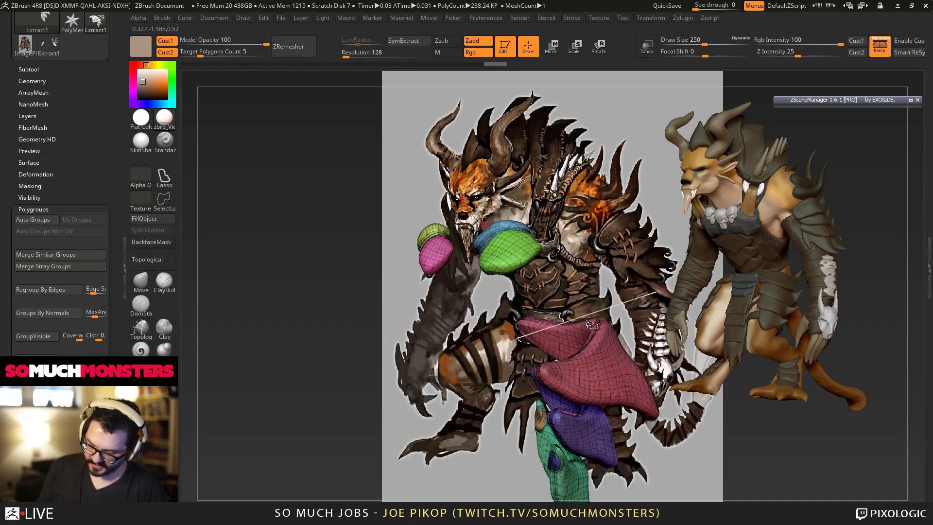
ctrl+shift+click(602, 375)
ctrl+shift+click(590, 431)
ctrl+shift+click(578, 489)
drag(574, 485, 549, 428)
mouse_move(548, 427)
alt+mouse_down()
mouse_move(514, 348)
mouse_move(486, 317)
alt+mouse_up()
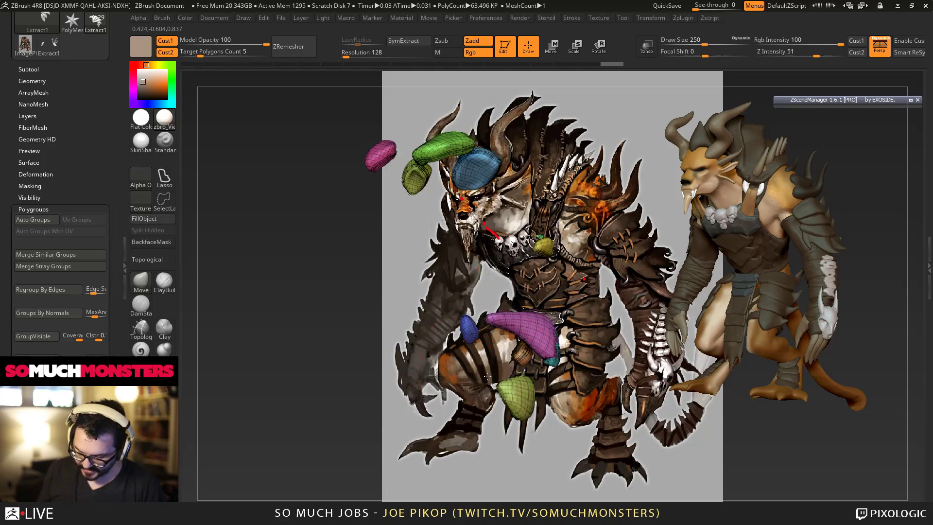
ctrl+shift+click(343, 362)
drag(407, 404, 335, 357)
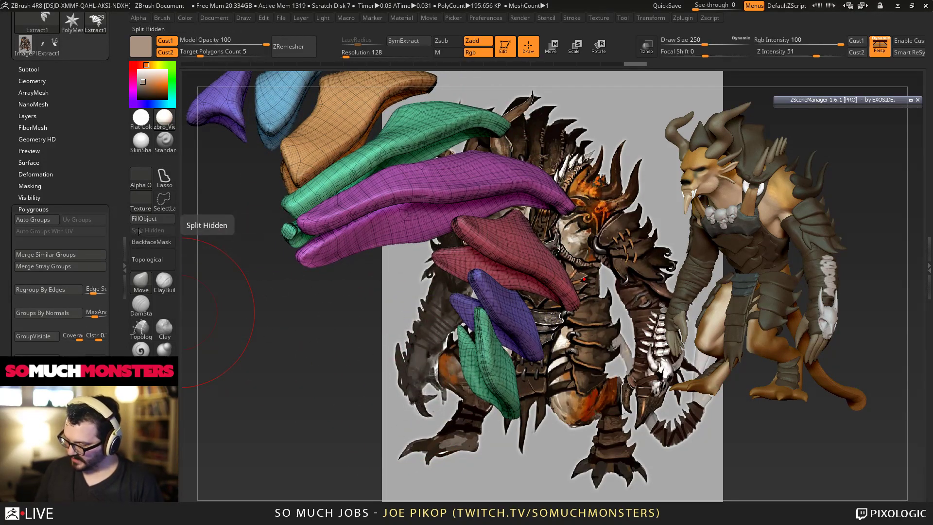
Step: Turn off the polyframe, drop Extract1 to its lower subdivision level and split the hidden blobs into their own subtool
key(shift+f)
key(shift+f)
key(shift+f)
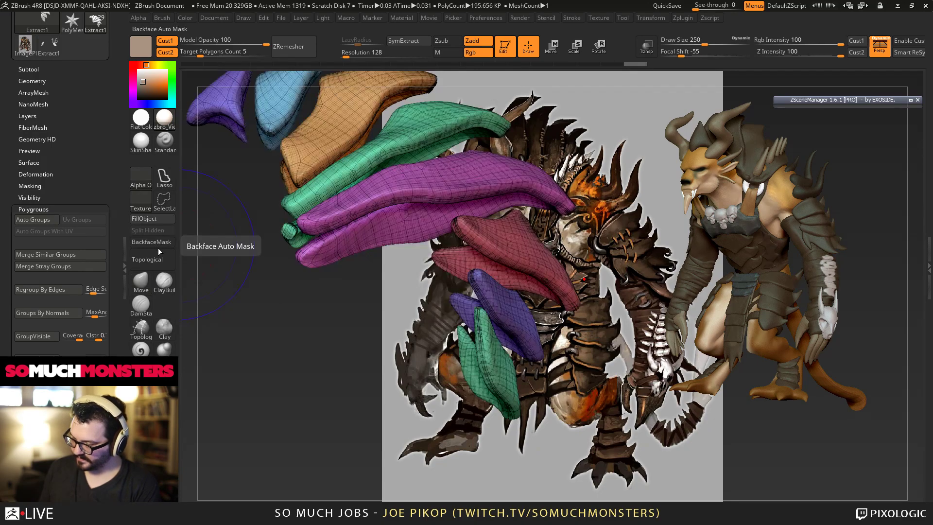
key(shift+d)
click(148, 230)
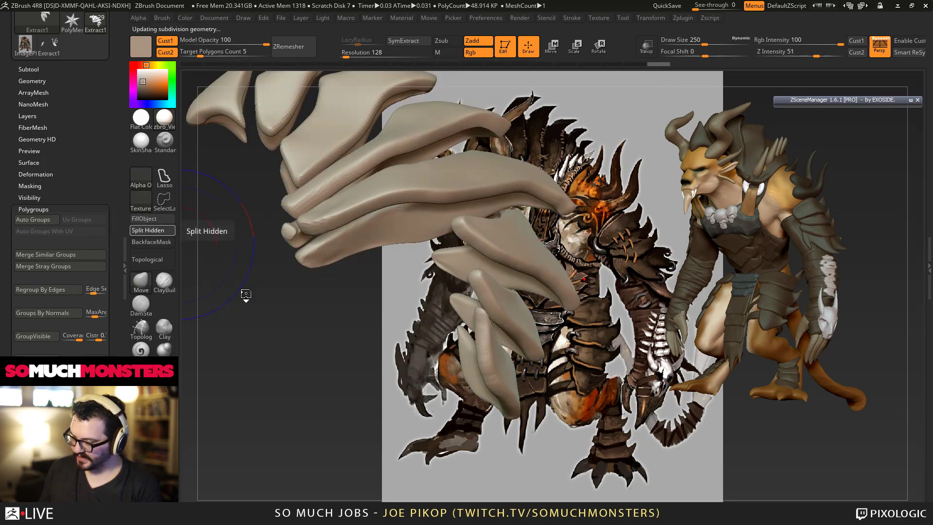
Step: Select the Extract2 subtool that holds the stray blobs and delete it
scroll(49, 121, up, 3)
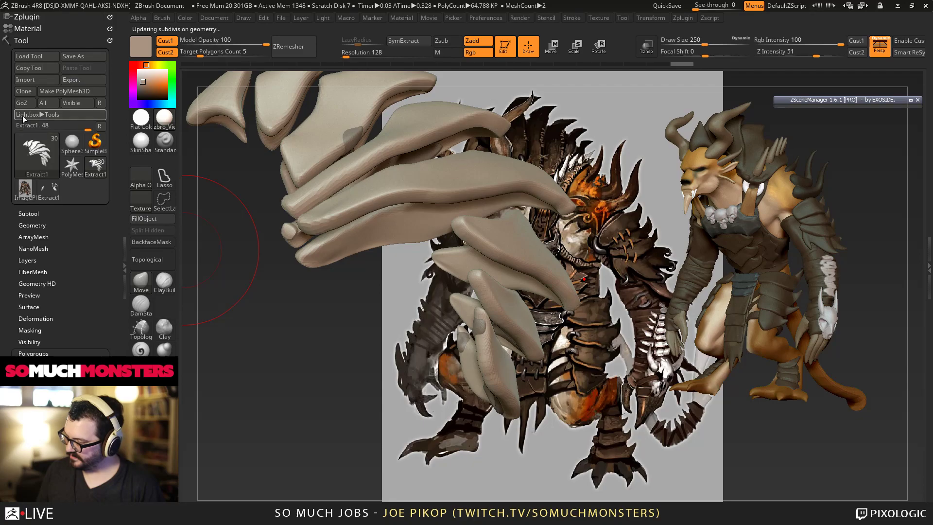
click(27, 213)
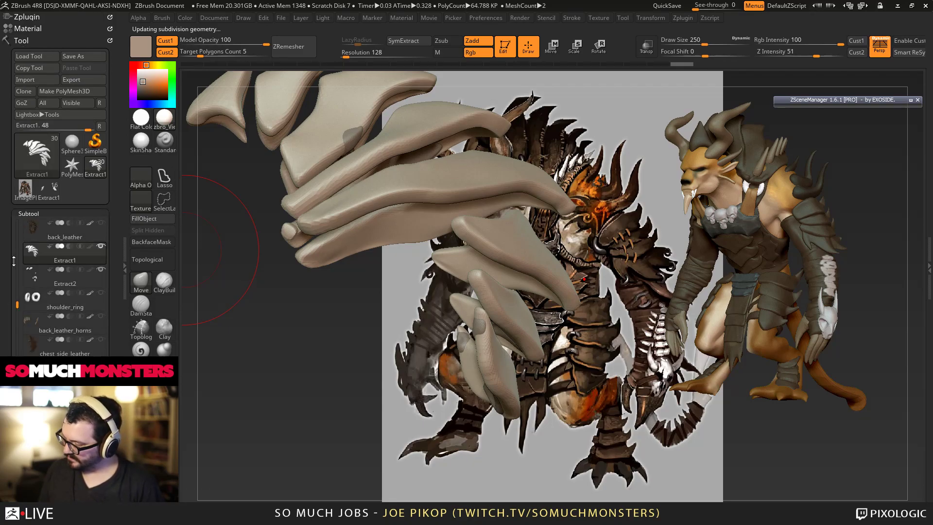
click(43, 277)
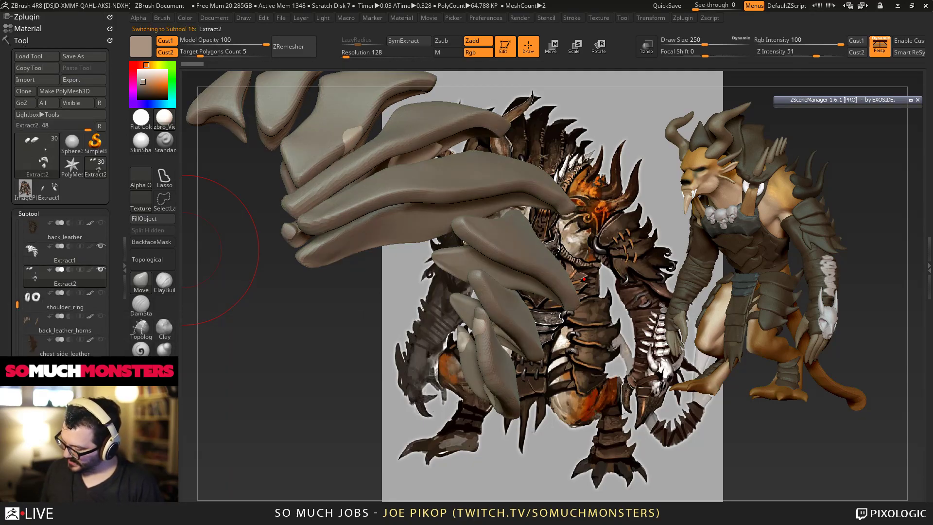
click(36, 486)
click(92, 507)
Step: Try to ZRemesh the shoulder_ring subtool with a target polygons count of 0.49925
mouse_move(41, 261)
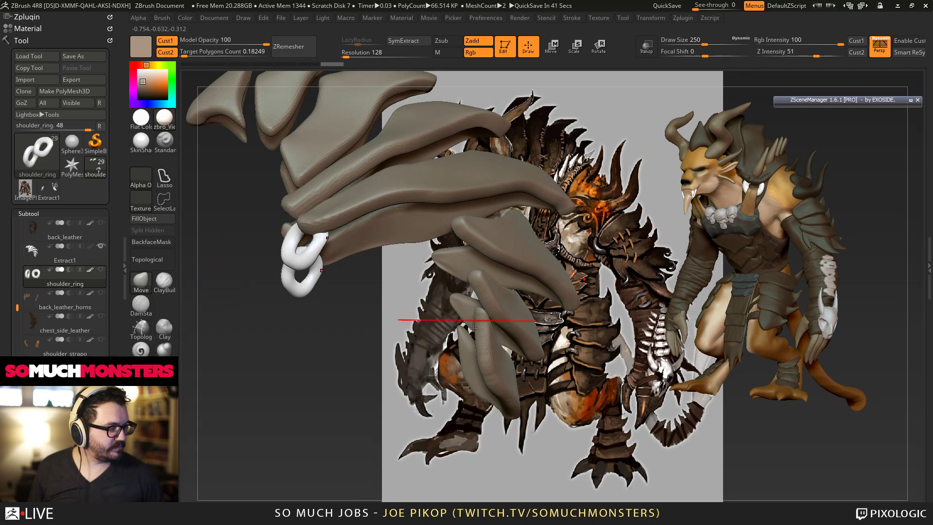
mouse_move(452, 286)
alt+mouse_down()
mouse_move(432, 233)
mouse_move(431, 260)
mouse_move(428, 230)
alt+mouse_up()
mouse_move(440, 269)
mouse_down()
mouse_move(457, 270)
mouse_move(449, 274)
mouse_move(441, 252)
mouse_move(440, 267)
mouse_move(510, 281)
mouse_up()
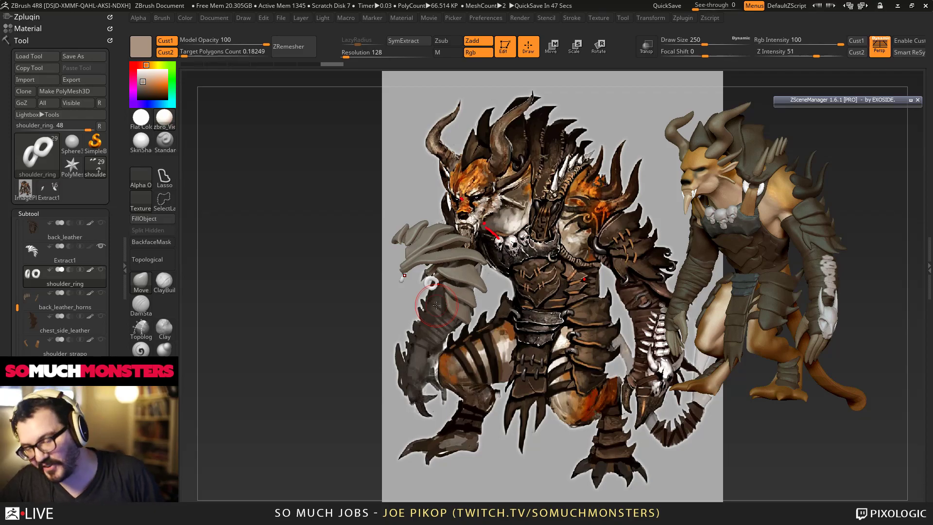
right_drag(446, 292, 246, 68)
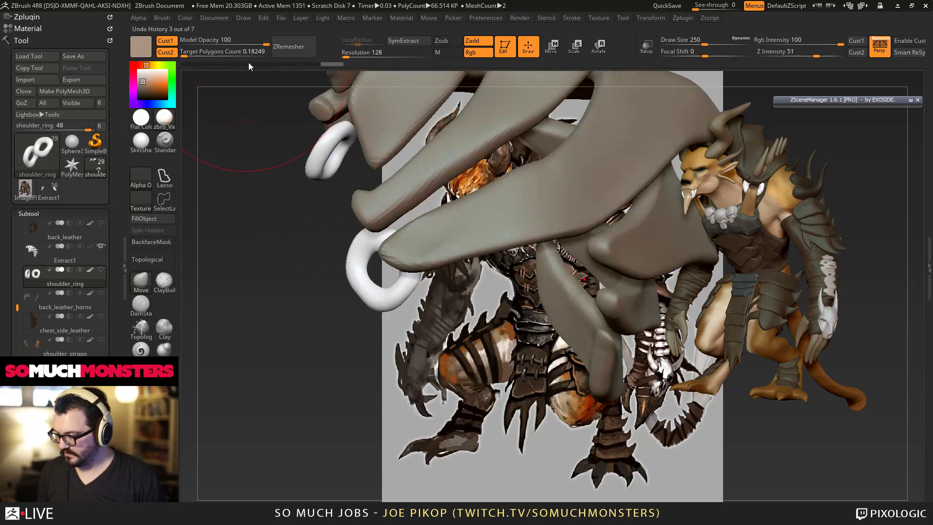
click(189, 55)
click(188, 55)
click(187, 56)
click(187, 55)
click(187, 55)
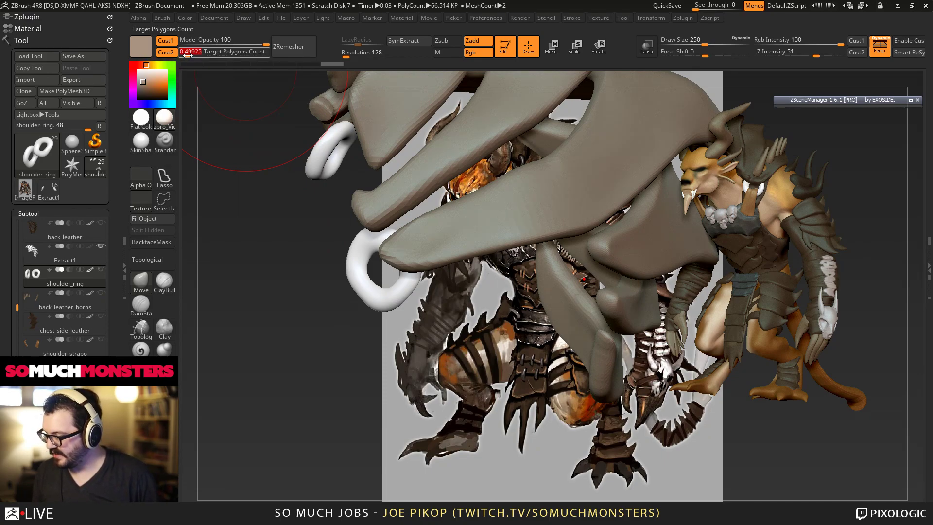
click(294, 49)
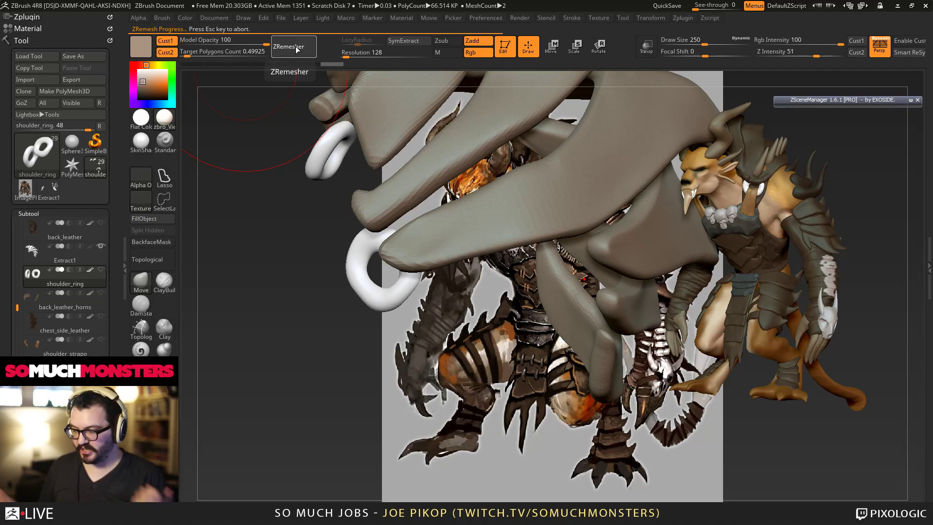
drag(297, 187, 333, 259)
key(ctrl+z)
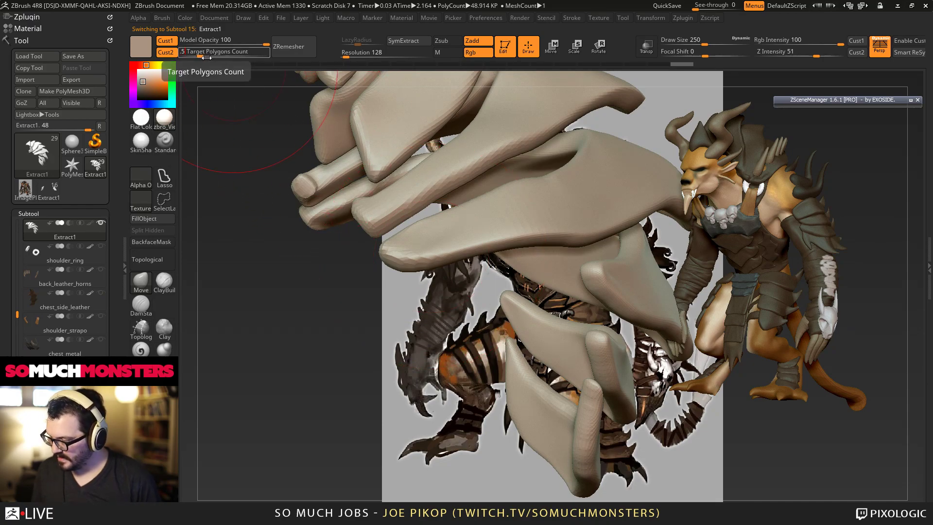
Step: ZRemesh the Extract1 panels with a target polygons count of 0.5 and turn off the polyframe
click(287, 47)
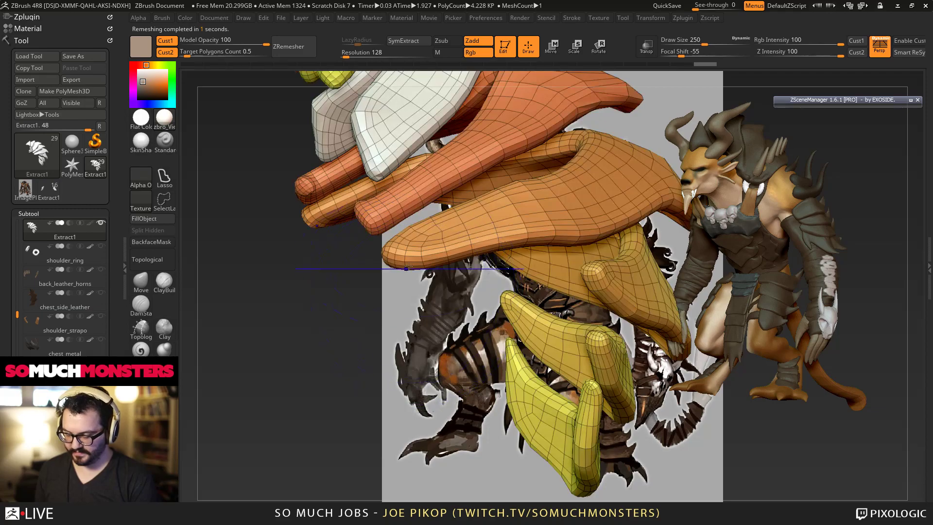
key(shift+f)
key(d)
mouse_move(409, 269)
mouse_down()
mouse_move(374, 264)
mouse_move(358, 208)
mouse_move(375, 238)
mouse_up()
key(shift+d)
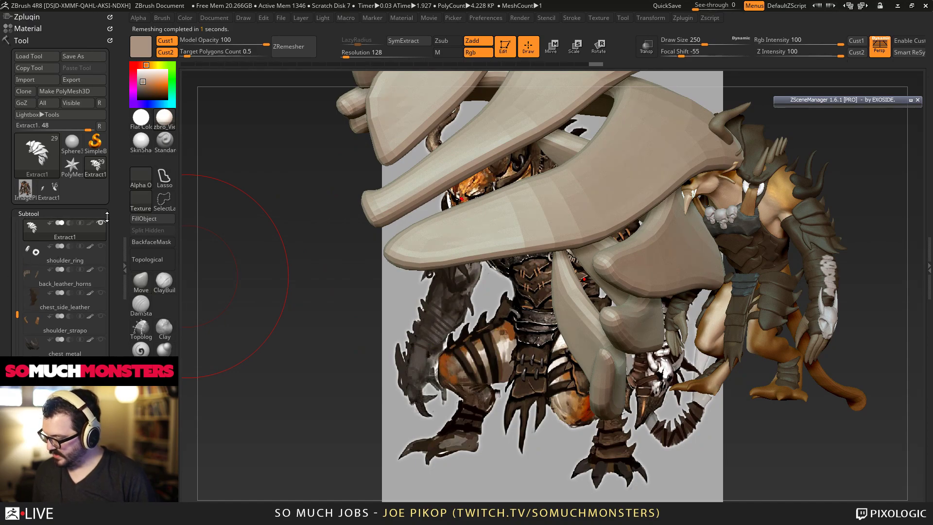
Step: Show all subtools to check the panels on the creature, and leave only Extract1 and back_leather visible
click(101, 222)
click(82, 248)
drag(17, 256, 18, 236)
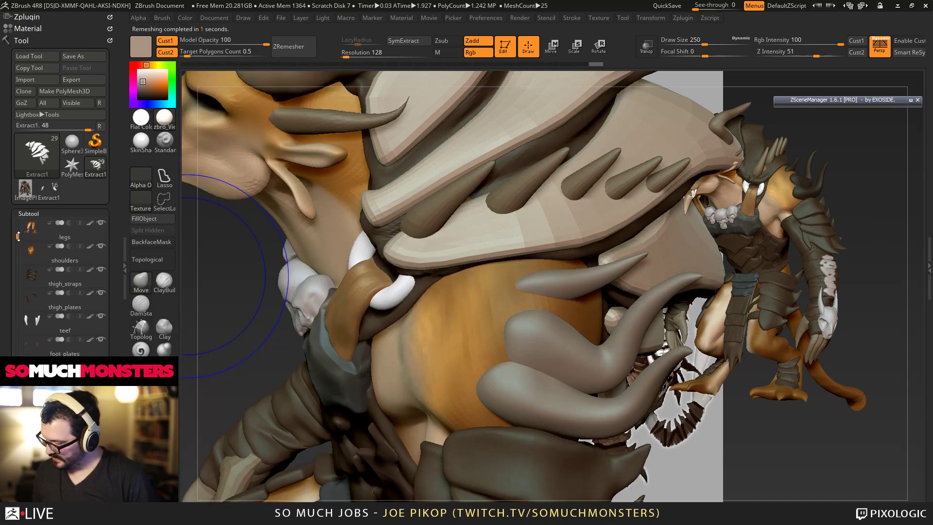
drag(17, 270, 16, 290)
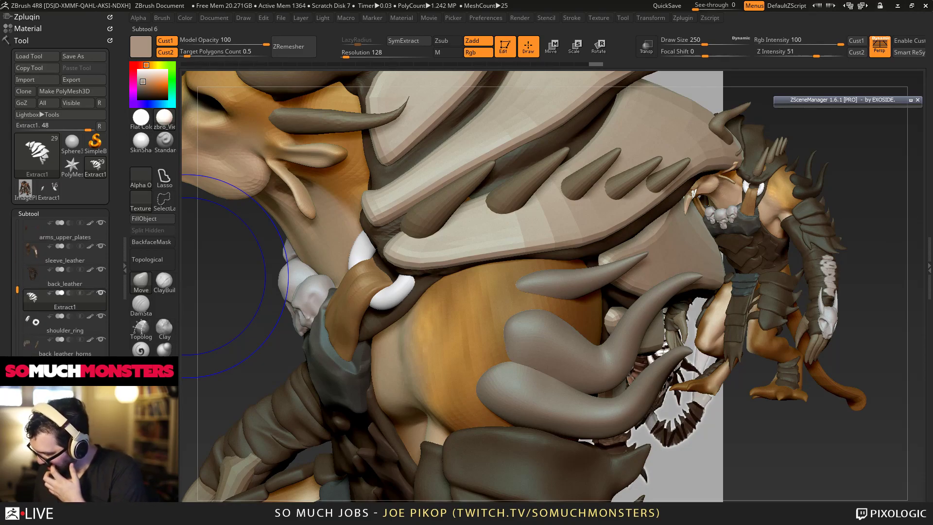
click(101, 270)
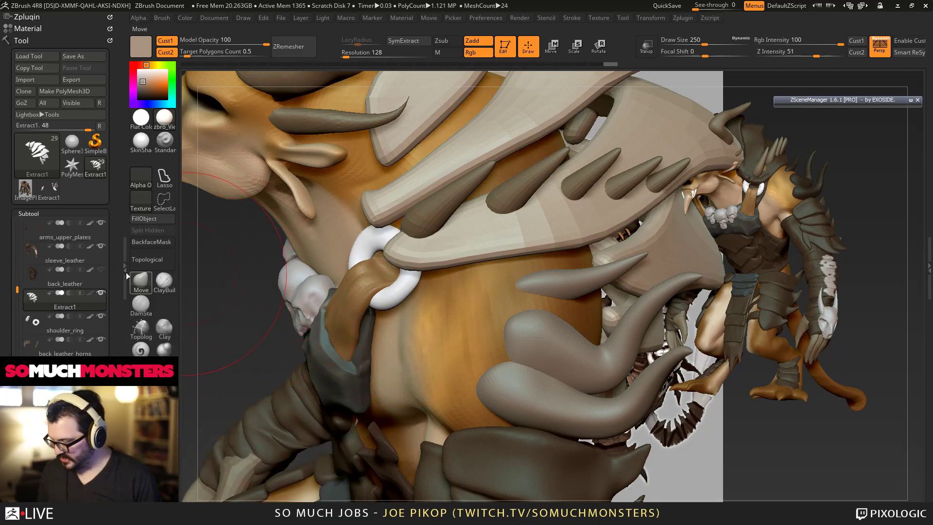
click(102, 294)
click(101, 270)
mouse_move(327, 340)
ctrl+right_down()
mouse_move(370, 217)
mouse_move(401, 227)
mouse_move(455, 223)
mouse_move(488, 265)
ctrl+right_up()
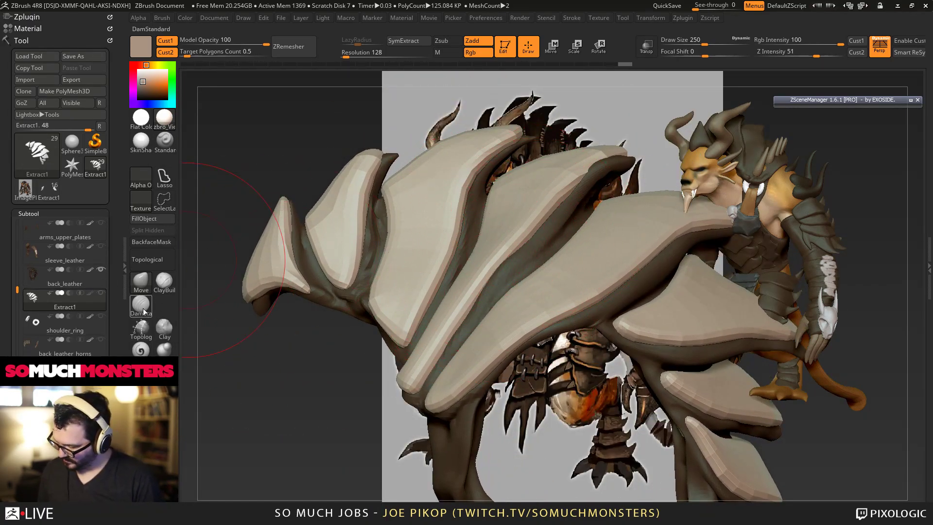
Step: Turn on Topological masking and reshape the long narrow panel's surface and lower tip over back_leather, reducing the brush to draw size 142
click(148, 259)
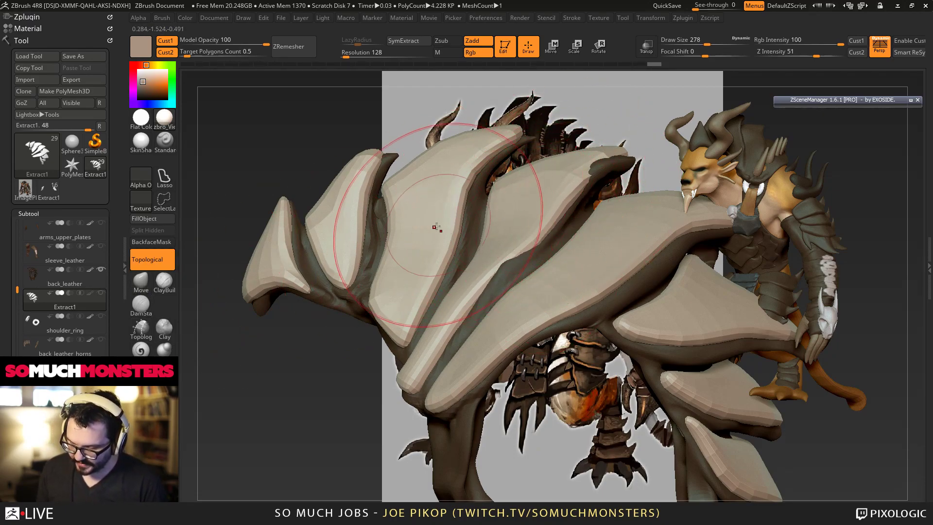
right_drag(441, 250, 525, 244)
mouse_move(479, 240)
mouse_down()
mouse_move(443, 254)
mouse_move(455, 252)
mouse_move(455, 267)
mouse_up()
key(bracketleft)
key(bracketleft)
key(bracketleft)
key(bracketleft)
mouse_move(440, 301)
right_down()
mouse_move(452, 326)
mouse_move(442, 352)
right_up()
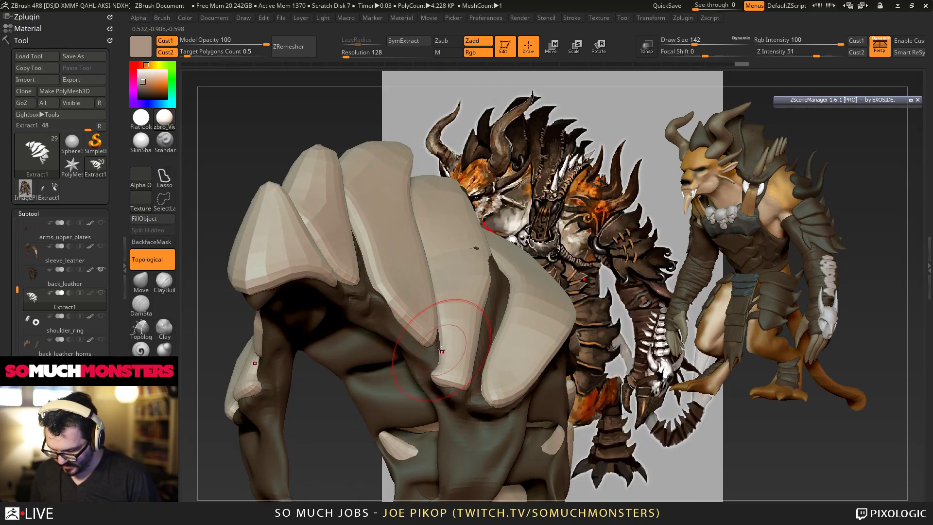
drag(450, 385, 450, 394)
right_drag(450, 393, 484, 374)
Step: Move the middle of the long shoulder panel over the back_leather poking through it, with the brush at draw size 158
key(bracketright)
key(bracketright)
key(bracketright)
key(bracketright)
drag(475, 354, 503, 324)
right_drag(564, 286, 521, 277)
drag(522, 270, 546, 259)
right_drag(547, 258, 533, 269)
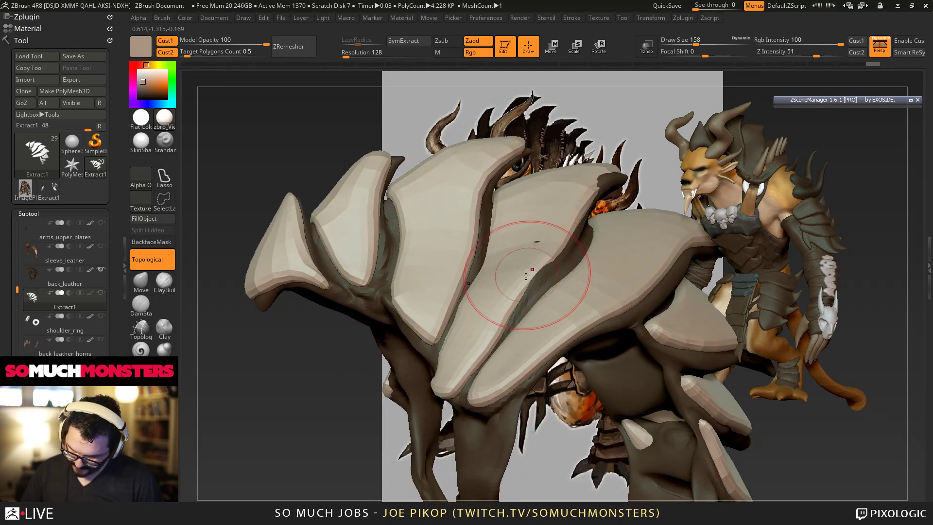
drag(532, 269, 545, 269)
Step: Move the middle and upper tip of the long shoulder panel over back_leather, with the brush at draw size 158
right_drag(545, 242, 578, 223)
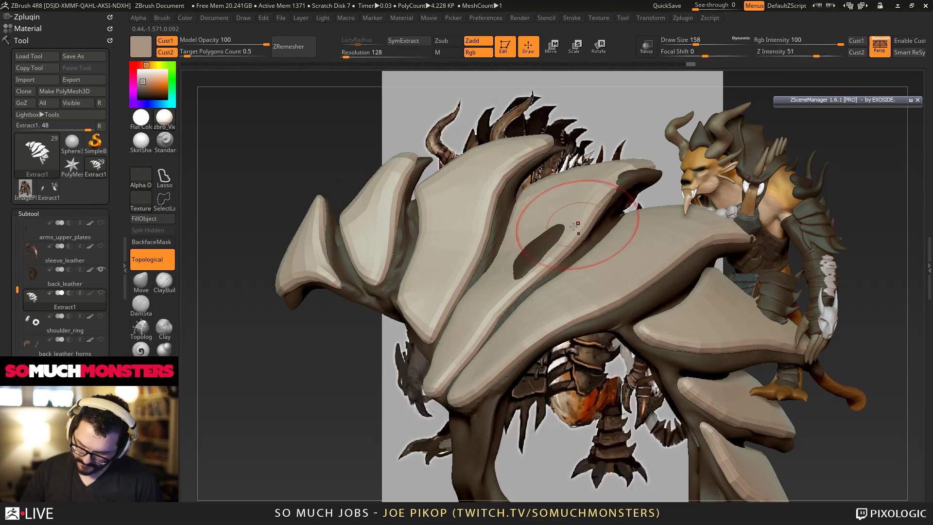
drag(535, 246, 549, 238)
right_drag(558, 233, 622, 180)
mouse_move(669, 154)
mouse_down()
mouse_move(629, 177)
mouse_move(666, 145)
mouse_move(682, 150)
mouse_up()
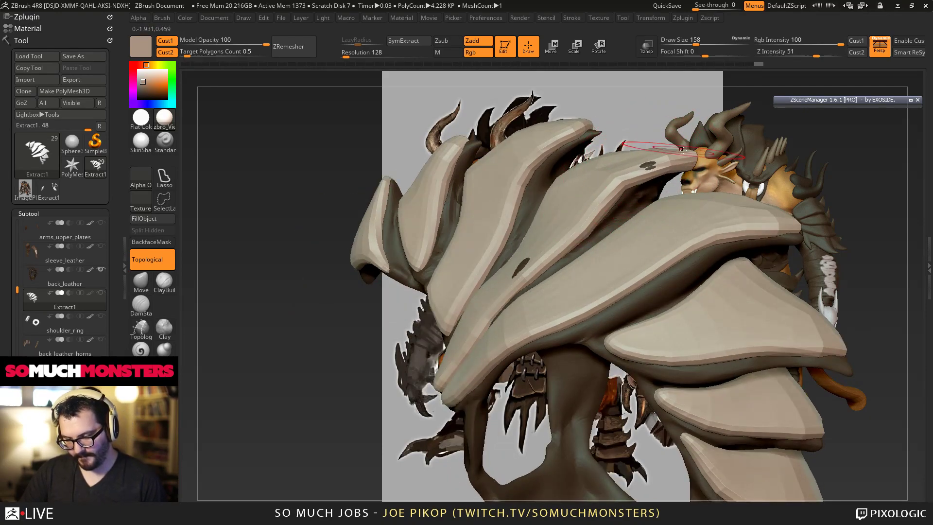
right_drag(650, 179, 615, 139)
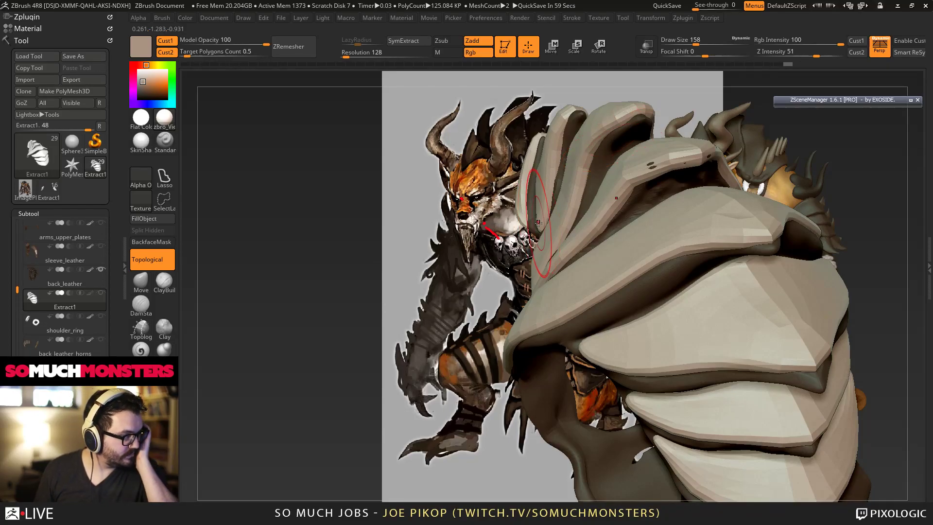
mouse_move(542, 163)
right_down()
mouse_move(522, 190)
mouse_move(521, 238)
mouse_move(530, 173)
mouse_move(585, 237)
mouse_move(606, 233)
right_up()
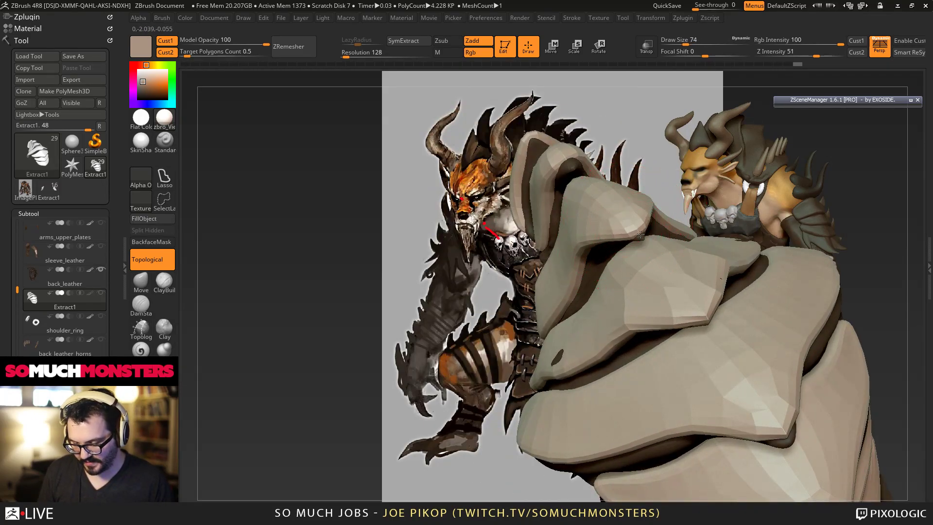
Step: Enlarge the brush to draw size 246 and adjust the outer end of the shoulder panel over back_leather
key(bracketright)
key(bracketright)
key(bracketright)
key(bracketright)
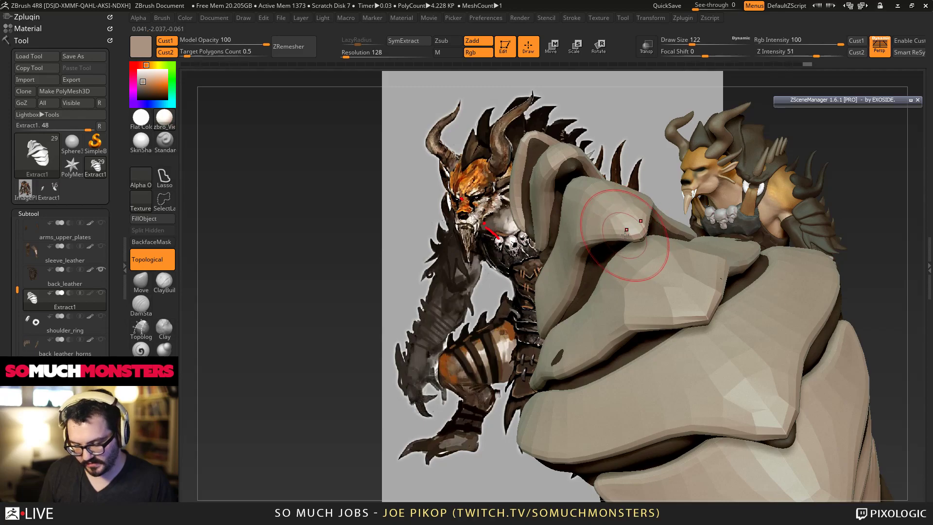
mouse_move(646, 213)
right_down()
mouse_move(627, 194)
mouse_move(621, 153)
mouse_move(597, 204)
right_up()
key(bracketright)
key(bracketright)
key(bracketright)
key(bracketright)
drag(570, 219, 575, 228)
right_drag(602, 195, 583, 209)
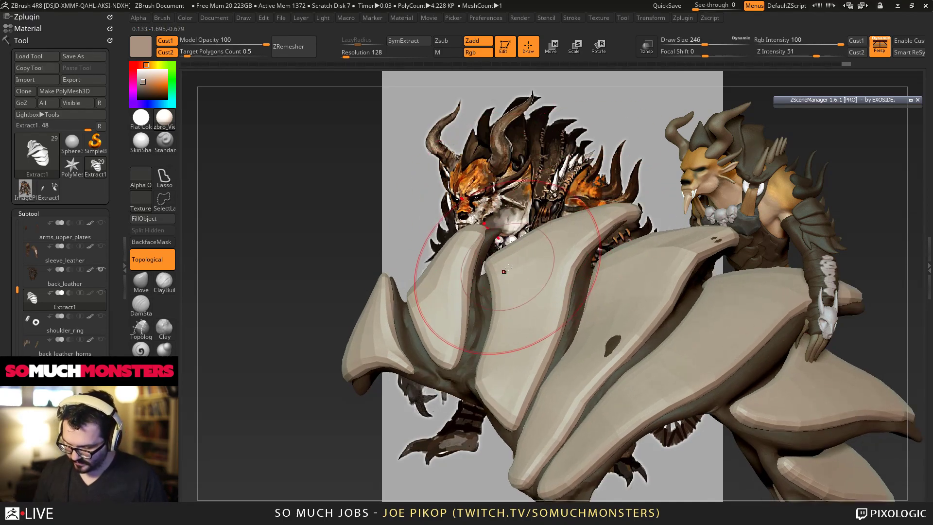
Step: Reshape the lower corner and edges of the panels beside the small triangular end panel, starting with the brush at draw size 198
right_drag(478, 299, 489, 294)
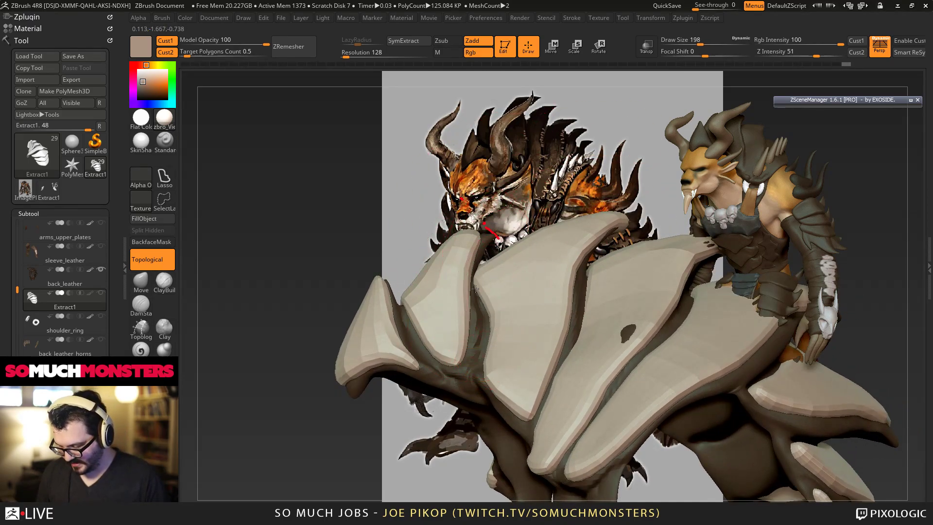
mouse_move(469, 383)
right_down()
mouse_move(483, 348)
mouse_move(459, 386)
mouse_move(433, 377)
mouse_move(453, 381)
mouse_move(459, 344)
mouse_move(480, 343)
right_up()
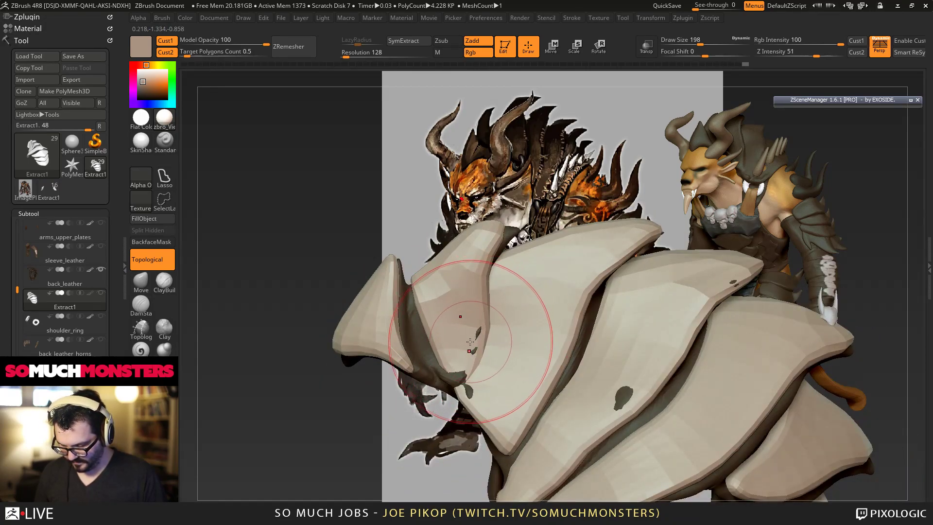
drag(466, 367, 455, 373)
mouse_move(433, 335)
mouse_down()
mouse_move(416, 342)
mouse_move(400, 307)
mouse_move(375, 317)
mouse_up()
right_drag(384, 311, 466, 253)
mouse_move(566, 206)
mouse_down()
mouse_move(595, 202)
mouse_move(578, 214)
mouse_up()
mouse_move(526, 254)
right_down()
mouse_move(515, 217)
mouse_move(539, 221)
right_up()
mouse_move(614, 198)
mouse_down()
mouse_move(585, 212)
mouse_move(573, 233)
mouse_up()
right_drag(573, 233, 546, 246)
drag(547, 238, 553, 225)
mouse_move(540, 233)
ctrl+right_down()
mouse_move(344, 261)
mouse_move(458, 319)
ctrl+right_up()
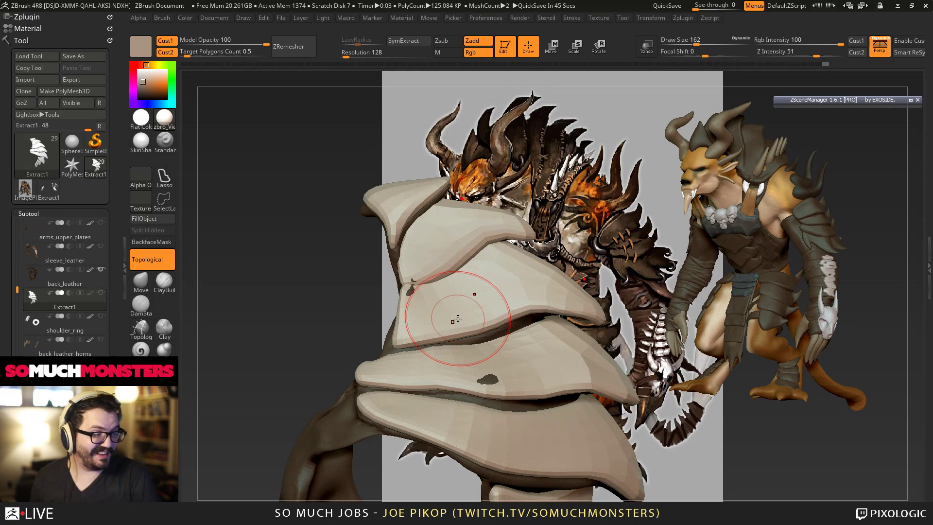
Step: Reshape the peak and curved inner edge of the triangular end panel around back_leather, with the brush at draw size 166
right_drag(458, 318, 586, 365)
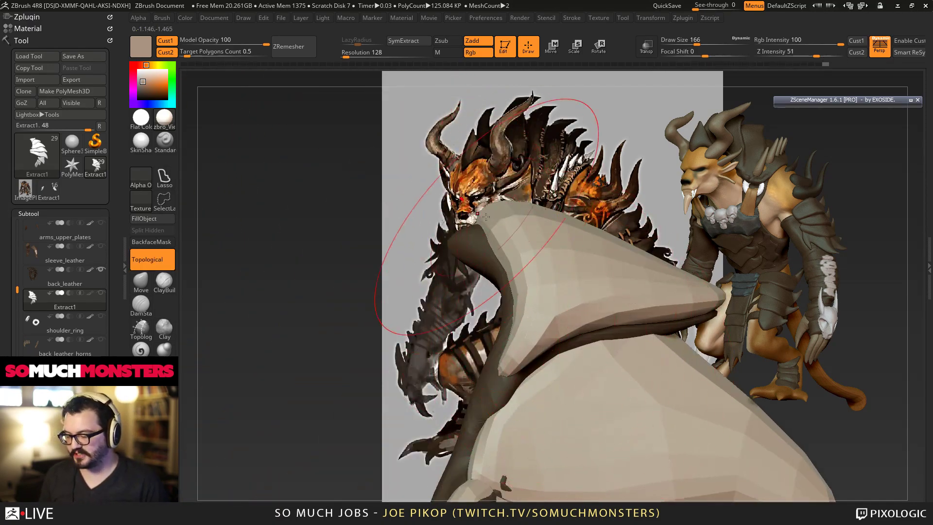
drag(489, 220, 459, 231)
right_drag(457, 233, 447, 296)
drag(488, 260, 512, 285)
right_drag(515, 335, 508, 278)
drag(490, 224, 468, 238)
right_drag(491, 292, 466, 286)
drag(469, 243, 459, 238)
right_drag(480, 291, 470, 280)
drag(478, 234, 486, 224)
right_drag(471, 301, 470, 331)
Step: Reduce the brush to draw size 106 and adjust the inner rim of the panels where back_leather overlaps it
key(bracketleft)
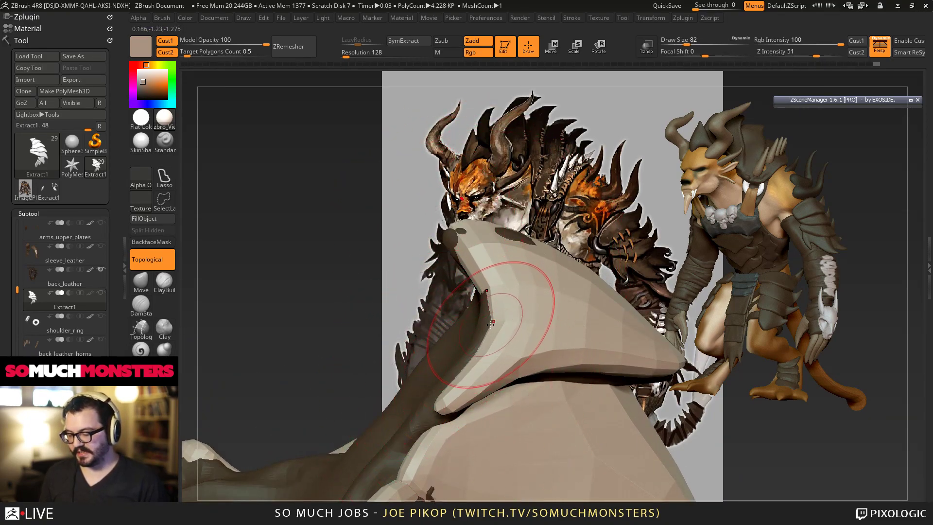
mouse_move(487, 308)
right_down()
mouse_move(472, 345)
mouse_move(483, 306)
mouse_move(470, 285)
mouse_move(539, 320)
mouse_move(537, 329)
mouse_move(514, 299)
mouse_move(499, 251)
mouse_move(479, 287)
mouse_move(490, 318)
right_up()
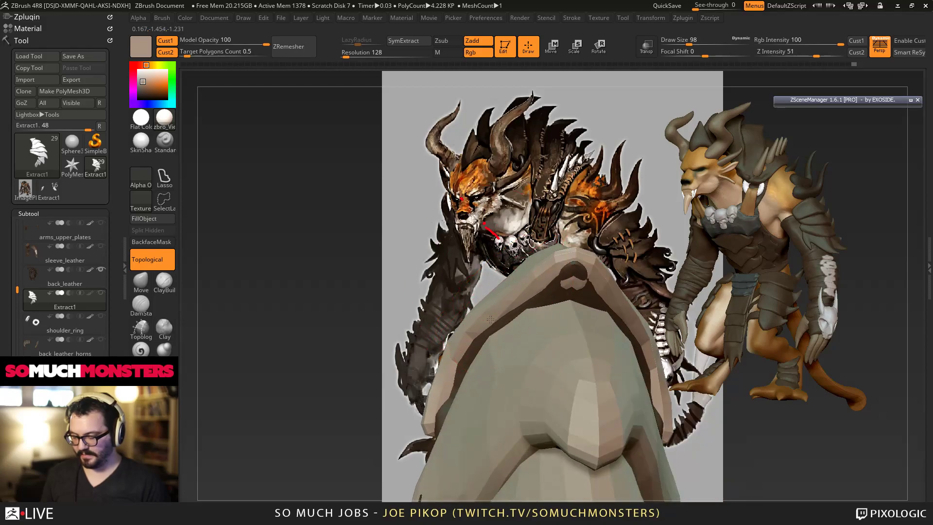
mouse_move(562, 282)
right_down()
mouse_move(399, 297)
mouse_move(436, 304)
right_up()
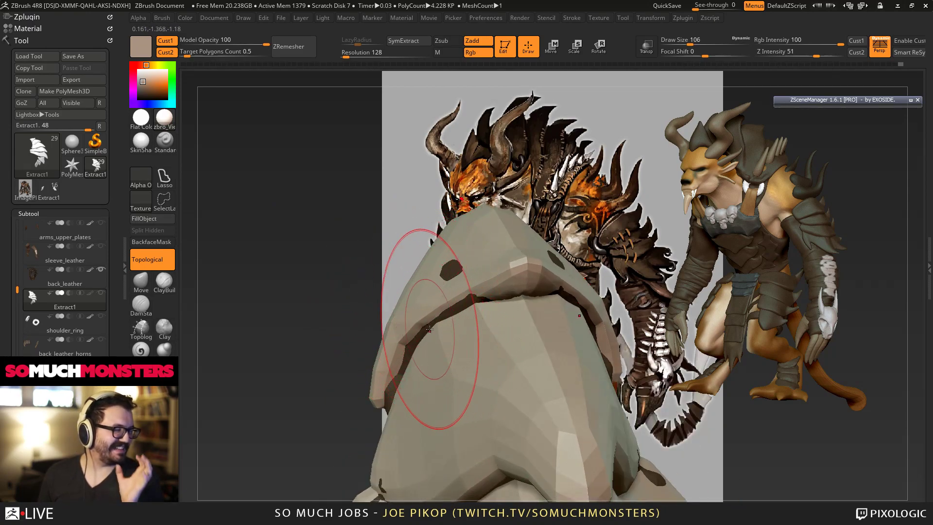
mouse_move(382, 326)
right_down()
mouse_move(403, 313)
mouse_move(383, 325)
mouse_move(398, 299)
mouse_move(428, 297)
mouse_move(476, 376)
right_up()
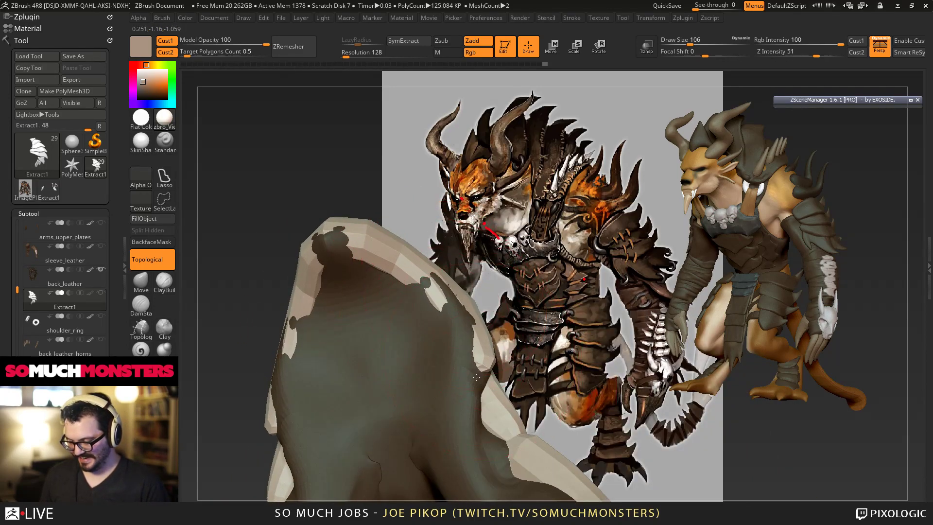
drag(481, 384, 427, 293)
mouse_move(427, 294)
right_down()
mouse_move(388, 340)
mouse_move(376, 263)
mouse_move(418, 311)
right_up()
click(475, 357)
Step: Move the surface of the panel beside the end panel, and shape its pointed lower corner at draw size 182
mouse_move(490, 371)
right_down()
mouse_move(484, 272)
mouse_move(488, 247)
mouse_move(505, 243)
right_up()
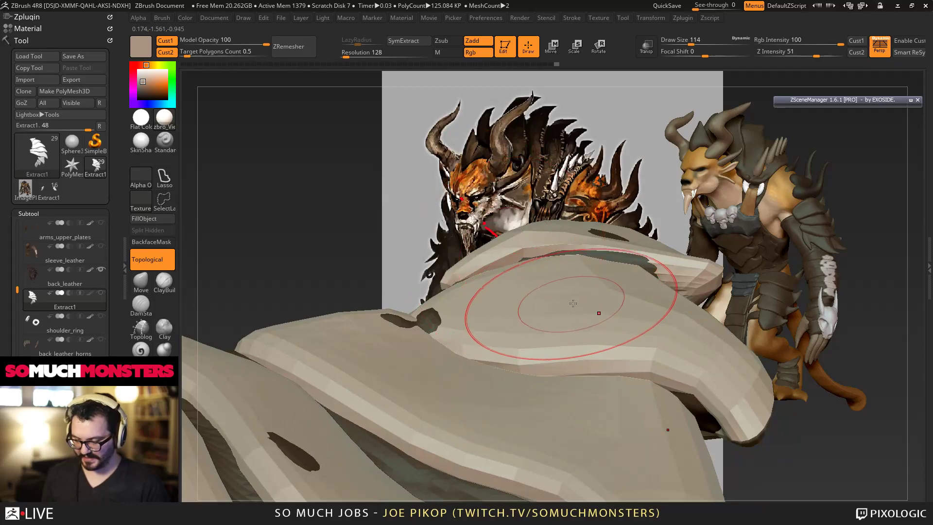
drag(610, 287, 590, 319)
drag(570, 280, 576, 316)
mouse_move(576, 301)
right_down()
mouse_move(583, 328)
mouse_move(532, 298)
mouse_move(511, 368)
mouse_move(491, 385)
right_up()
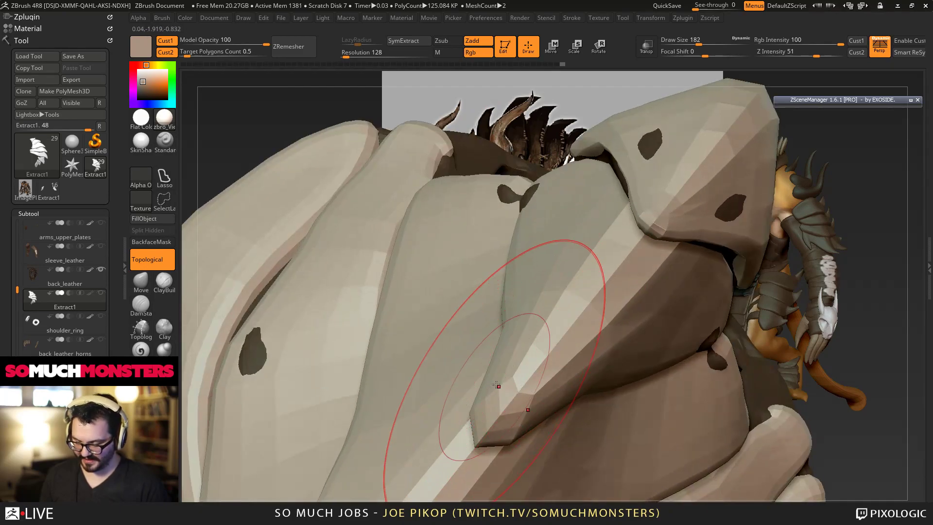
drag(519, 381, 523, 394)
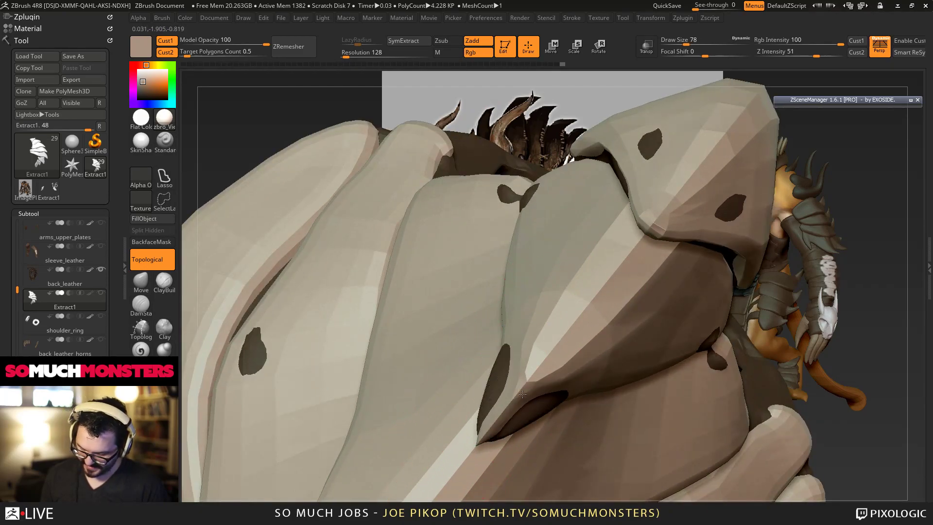
mouse_move(512, 370)
right_down()
mouse_move(500, 333)
mouse_move(521, 355)
right_up()
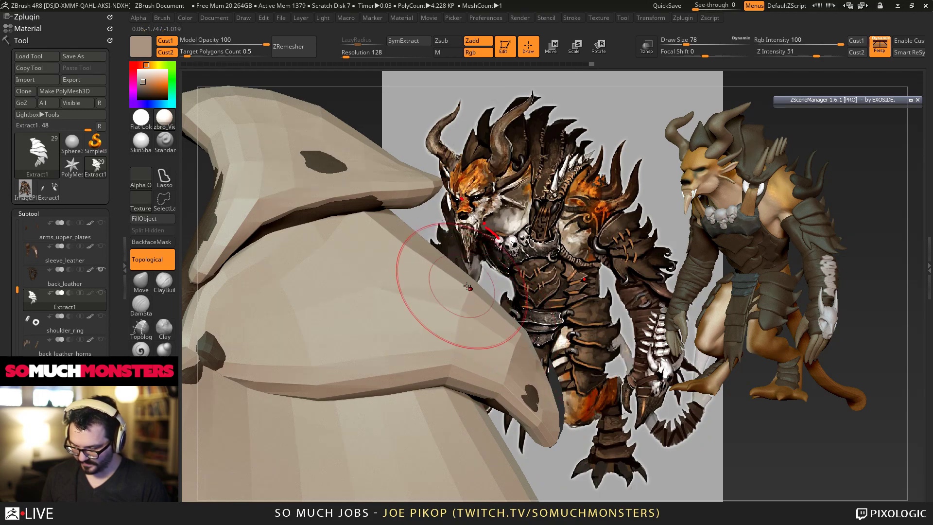
Step: Adjust the outer contour of the second panel and pull its upper edge under the end panel, enlarging the brush to draw size 162
drag(467, 306, 461, 301)
key(bracketright)
key(bracketright)
key(bracketright)
key(bracketright)
key(bracketright)
key(bracketright)
key(bracketright)
key(bracketright)
drag(402, 239, 352, 227)
right_drag(340, 229, 478, 252)
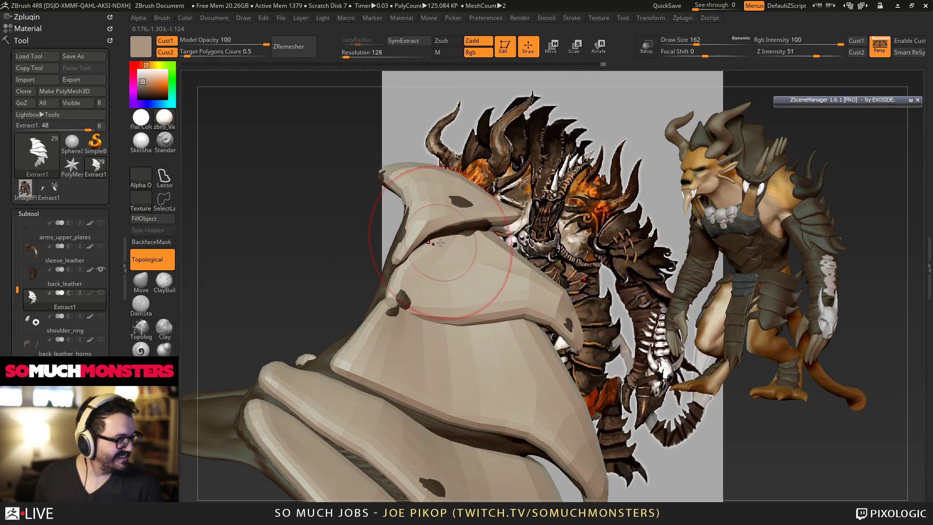
Step: Pull the far side of the second panel inward beneath the end panel and undo the last move
mouse_move(541, 344)
right_down()
mouse_move(558, 322)
mouse_move(514, 305)
mouse_move(494, 242)
mouse_move(491, 257)
mouse_move(503, 245)
mouse_move(539, 272)
right_up()
mouse_move(681, 271)
mouse_down()
mouse_move(676, 287)
mouse_move(652, 258)
mouse_up()
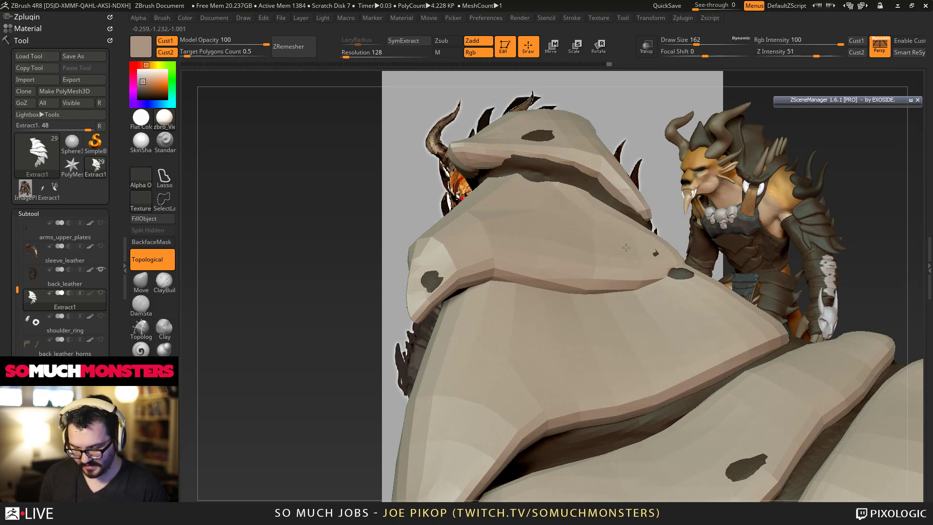
mouse_move(609, 207)
right_down()
mouse_move(533, 363)
mouse_move(612, 276)
mouse_move(553, 238)
mouse_move(633, 284)
mouse_move(608, 284)
mouse_move(607, 207)
mouse_move(628, 290)
mouse_move(650, 197)
mouse_move(634, 199)
right_up()
drag(662, 238, 645, 233)
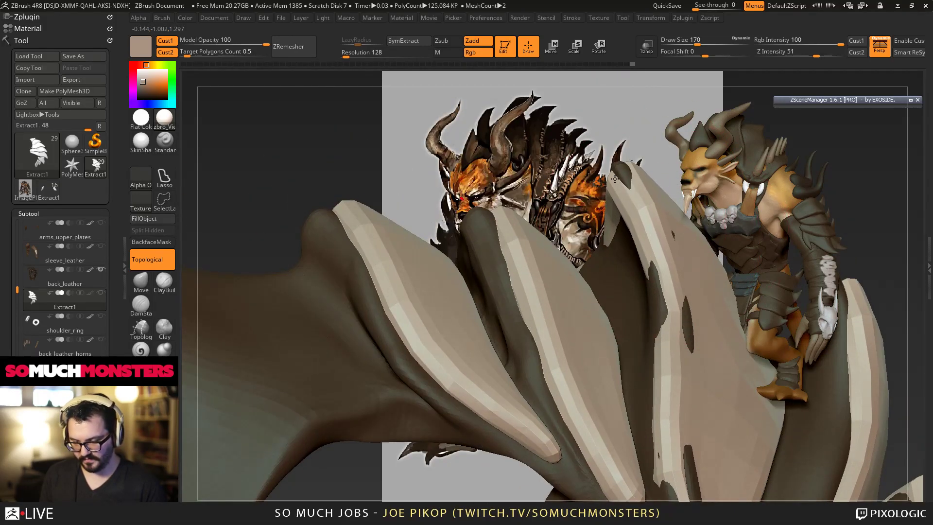
key(ctrl+z)
Step: Reduce the brush to draw size 102 and shift the upper side edge of the wide third panel away from its neighbor
right_drag(679, 238, 605, 301)
key(bracketleft)
key(bracketleft)
key(bracketleft)
drag(664, 209, 692, 223)
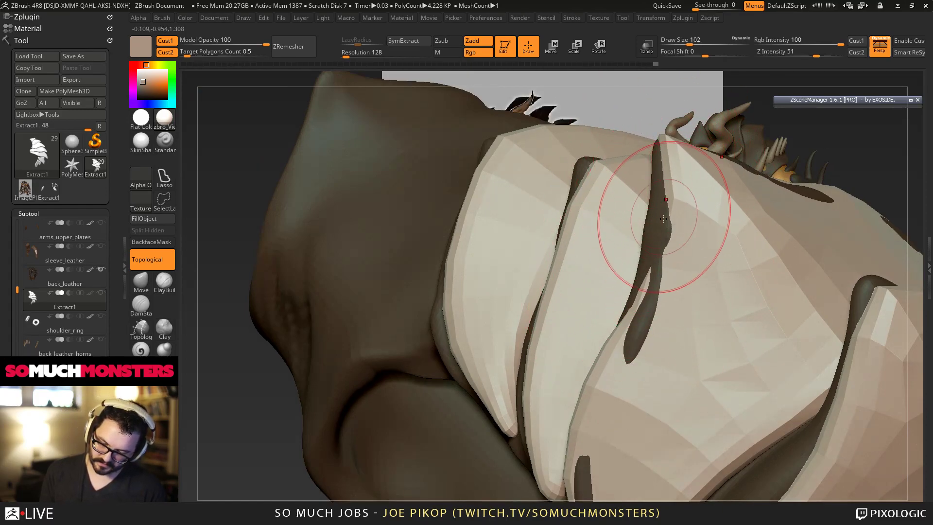
Step: Enlarge the brush to draw size 218 and pull the wide third panel's surface and lower outer edge inward
right_drag(663, 208, 676, 176)
key(bracketright)
key(bracketright)
key(bracketright)
key(bracketright)
mouse_move(718, 264)
mouse_down()
mouse_move(703, 265)
mouse_move(705, 273)
mouse_up()
mouse_move(798, 401)
mouse_down()
mouse_move(754, 466)
mouse_move(773, 455)
mouse_move(722, 348)
mouse_up()
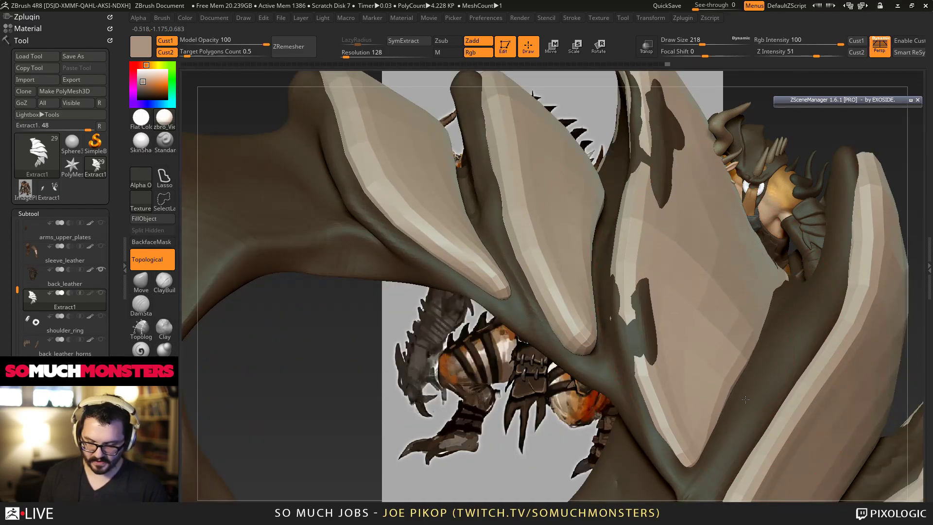
Step: Refine the side edge of the wide third panel along back_leather, with the brush at draw size 214
mouse_move(690, 323)
right_down()
mouse_move(622, 336)
mouse_move(637, 385)
mouse_move(597, 495)
right_up()
right_drag(635, 332, 632, 287)
drag(631, 297, 620, 310)
mouse_move(619, 311)
right_down()
mouse_move(632, 276)
mouse_move(641, 315)
mouse_move(583, 265)
mouse_move(607, 228)
right_up()
drag(672, 252, 660, 261)
ctrl+right_drag(660, 261, 618, 208)
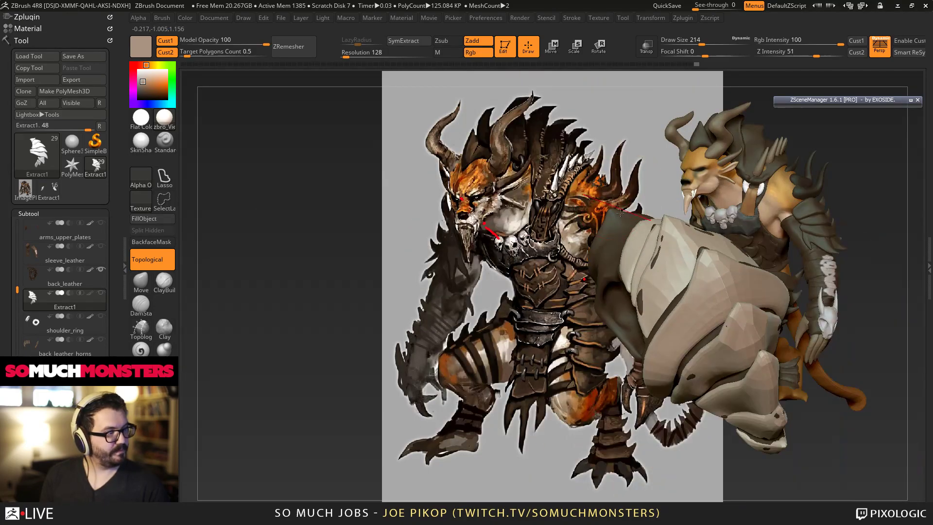
Step: Reshape the upper tip and long front edge of the wide third panel over back_leather, reducing the brush to draw size 182
mouse_move(625, 278)
right_down()
mouse_move(629, 234)
mouse_move(618, 241)
mouse_move(603, 207)
mouse_move(676, 321)
mouse_move(629, 272)
right_up()
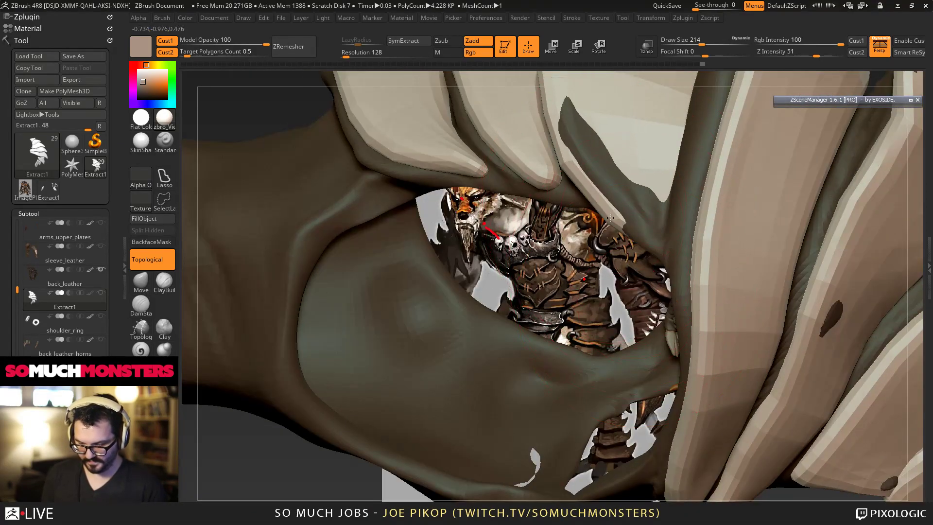
right_drag(610, 217, 609, 198)
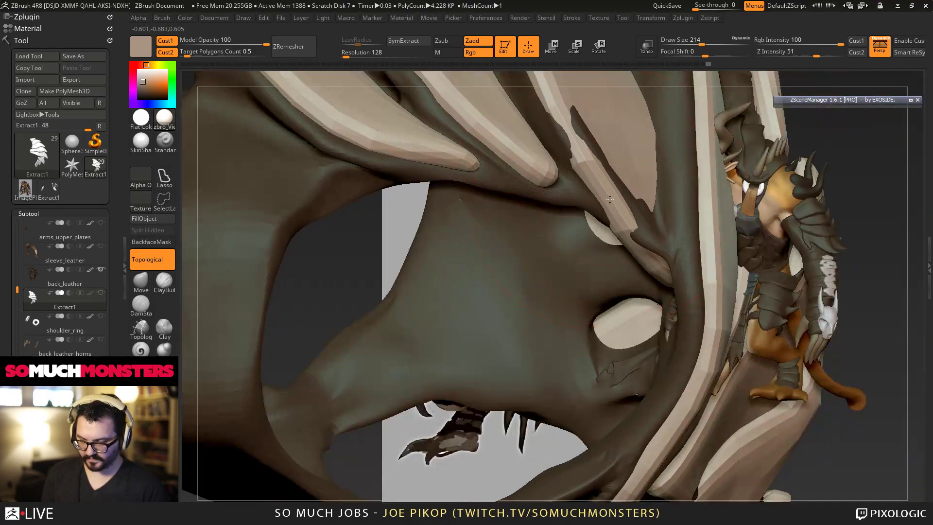
right_drag(635, 238, 693, 275)
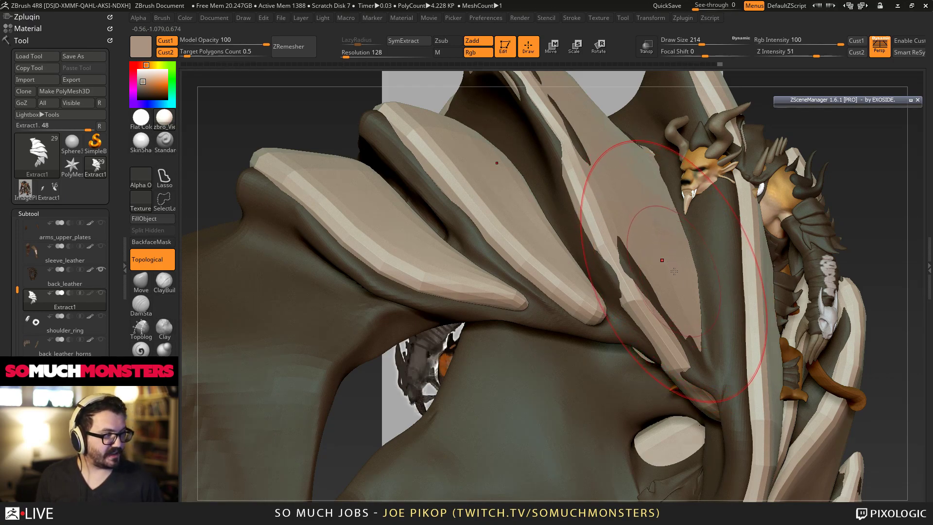
mouse_move(673, 271)
right_down()
mouse_move(614, 307)
mouse_move(616, 449)
mouse_move(627, 445)
right_up()
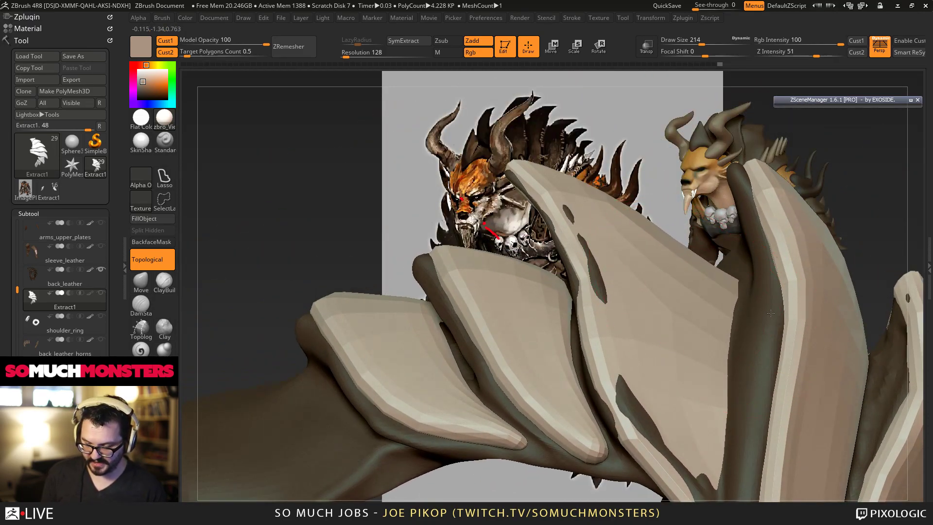
mouse_move(590, 202)
mouse_down()
mouse_move(569, 218)
mouse_move(548, 218)
mouse_up()
drag(602, 187, 585, 200)
drag(522, 173, 516, 181)
right_drag(607, 221, 567, 230)
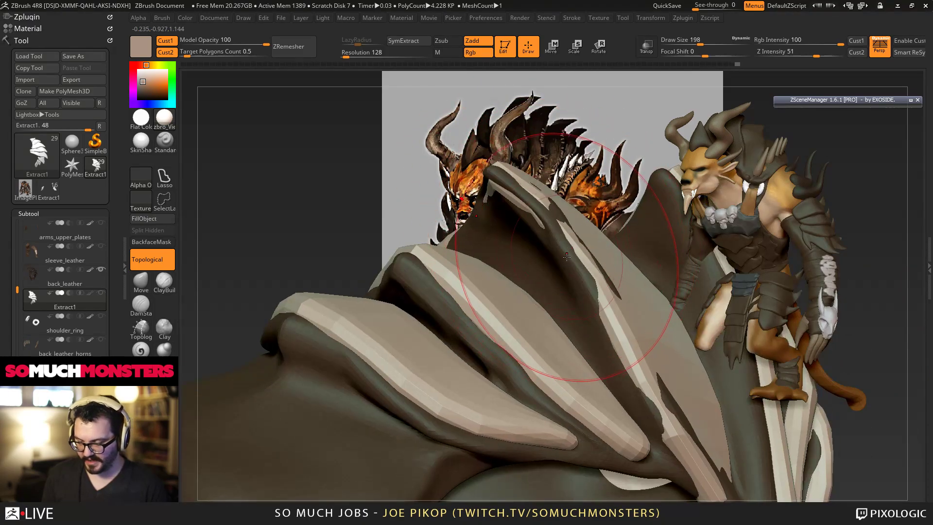
drag(585, 252, 575, 260)
drag(632, 335, 616, 341)
alt+right_drag(626, 335, 590, 257)
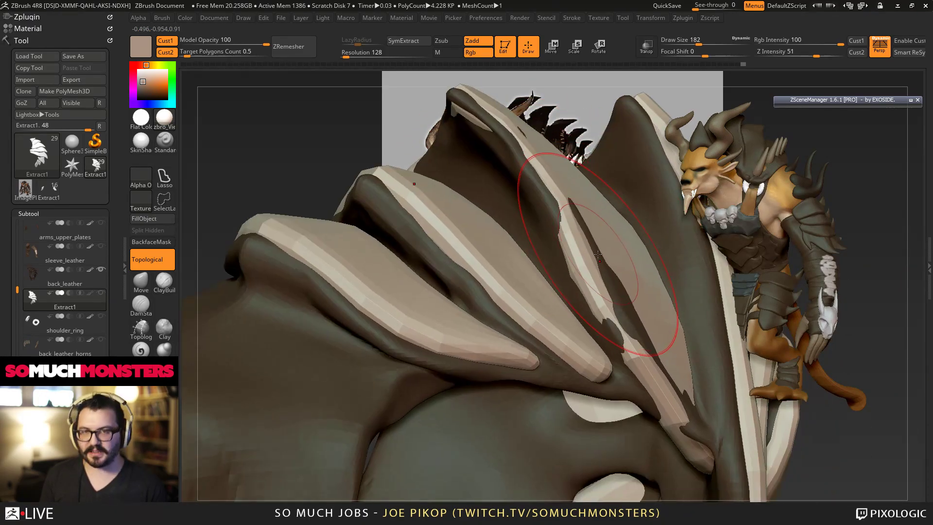
Step: Move the lower half, back edge and bottom tip of the wide third panel over the protruding back_leather at draw size 182
right_drag(625, 298, 614, 301)
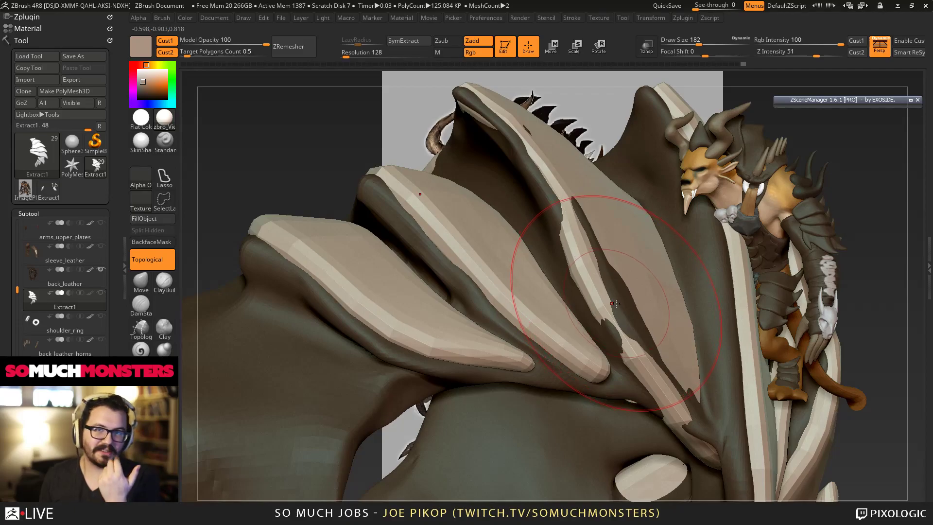
right_drag(689, 355, 684, 309)
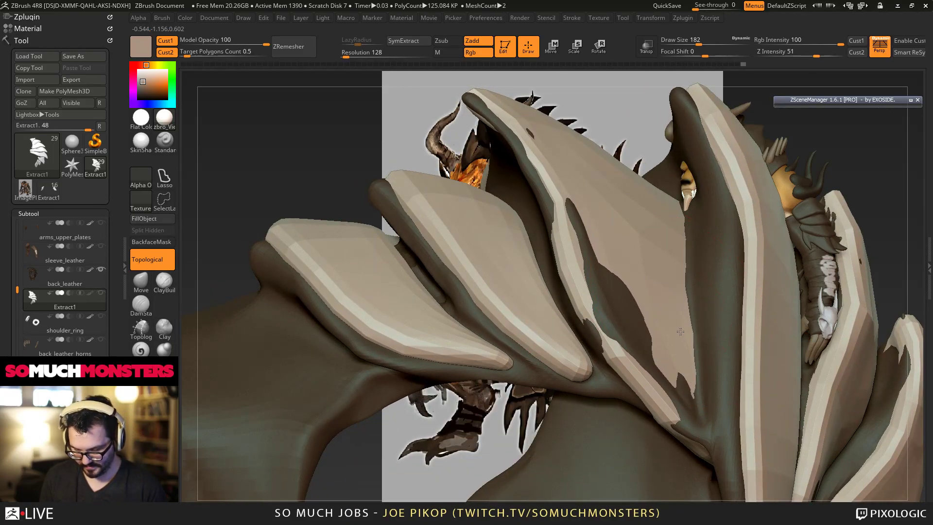
drag(618, 329, 607, 311)
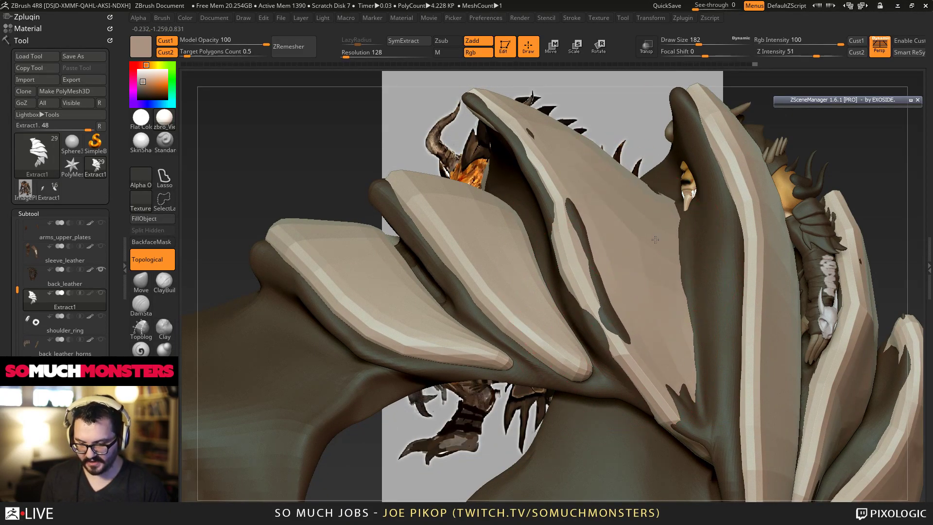
drag(683, 220, 681, 221)
ctrl+right_drag(660, 223, 655, 221)
mouse_move(646, 264)
right_down()
mouse_move(611, 278)
mouse_move(631, 321)
mouse_move(719, 389)
mouse_move(734, 381)
mouse_move(714, 394)
right_up()
drag(724, 393, 728, 391)
mouse_move(729, 390)
right_down()
mouse_move(719, 407)
mouse_move(728, 403)
right_up()
drag(734, 399, 737, 401)
mouse_move(737, 402)
right_down()
mouse_move(646, 428)
mouse_move(502, 384)
mouse_move(585, 223)
mouse_move(553, 239)
right_up()
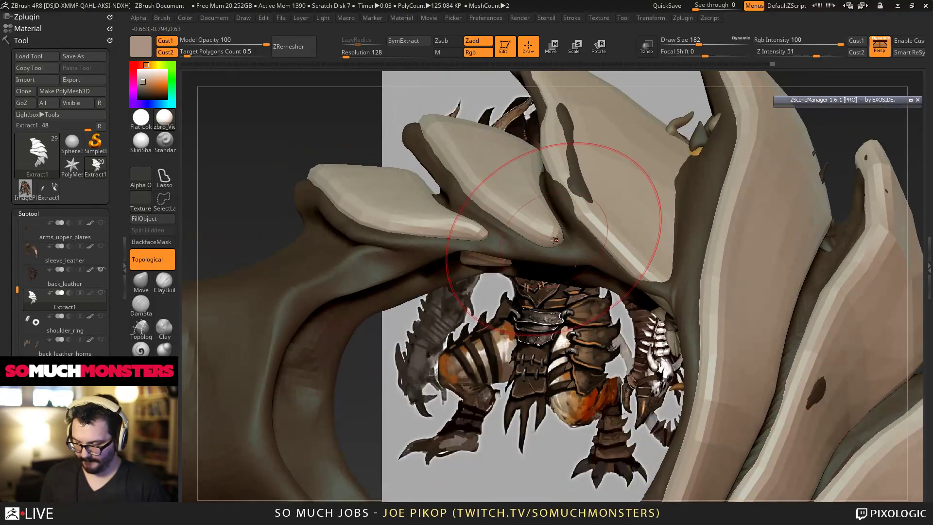
mouse_move(551, 187)
right_down()
mouse_move(609, 279)
mouse_move(485, 218)
right_up()
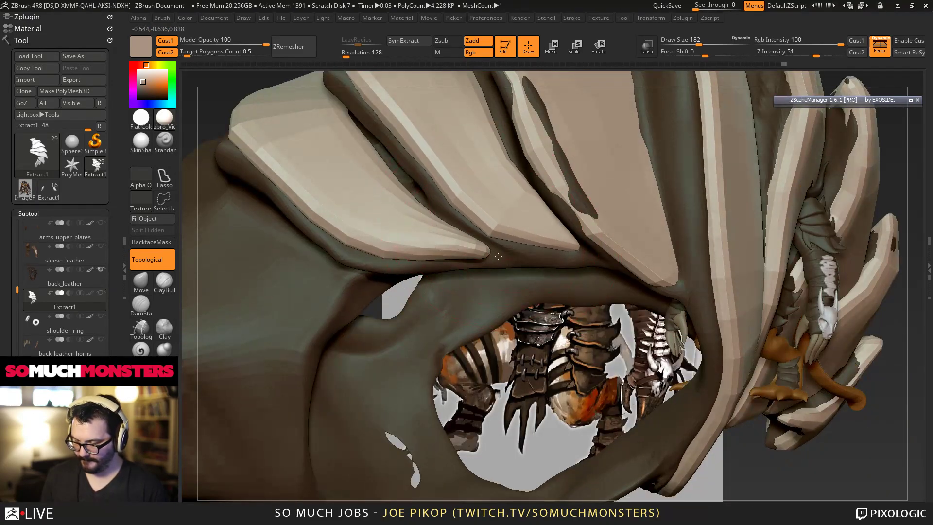
Step: Adjust the upper edge and lower side of the narrow panels over back_leather, reducing the brush to draw size 146
mouse_move(535, 253)
right_down()
mouse_move(520, 277)
mouse_move(533, 294)
right_up()
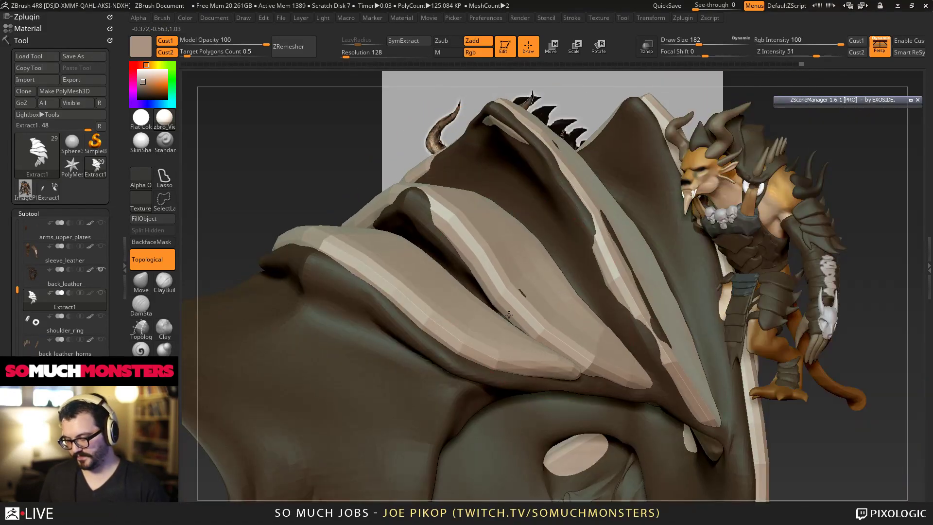
mouse_move(428, 194)
mouse_down()
mouse_move(402, 206)
mouse_move(415, 208)
mouse_up()
mouse_move(418, 218)
right_down()
mouse_move(443, 237)
mouse_move(525, 258)
mouse_move(506, 226)
mouse_move(518, 237)
right_up()
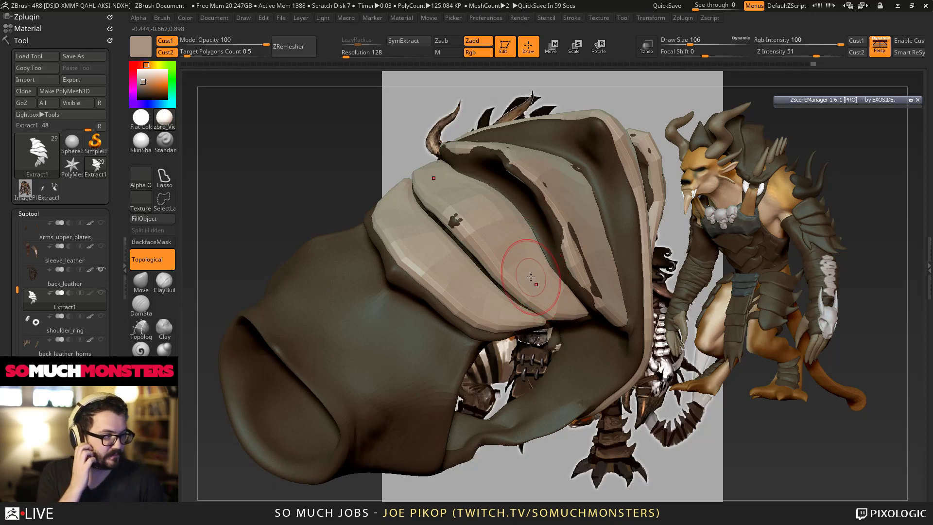
mouse_move(530, 277)
right_down()
mouse_move(615, 319)
mouse_move(607, 358)
mouse_move(634, 362)
mouse_move(657, 388)
mouse_move(654, 376)
right_up()
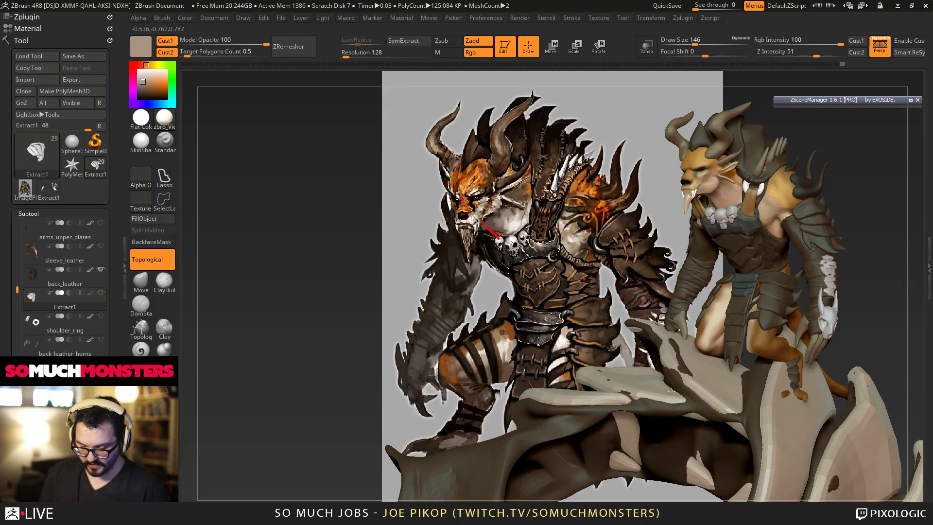
right_drag(644, 391, 653, 401)
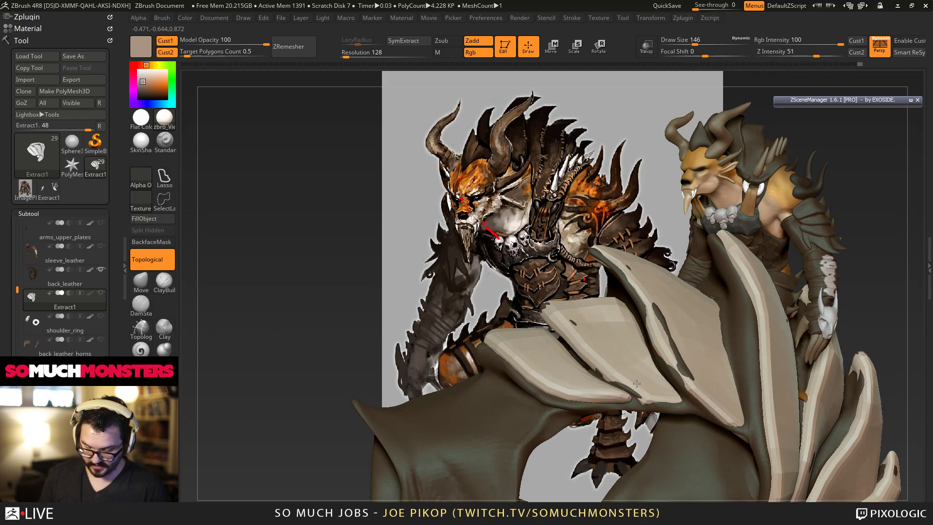
right_drag(696, 413, 628, 287)
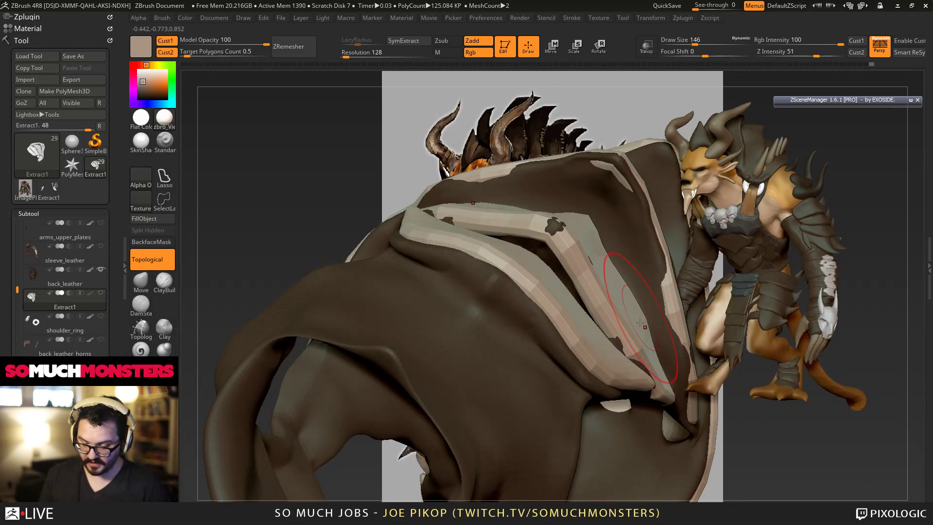
drag(623, 325, 626, 332)
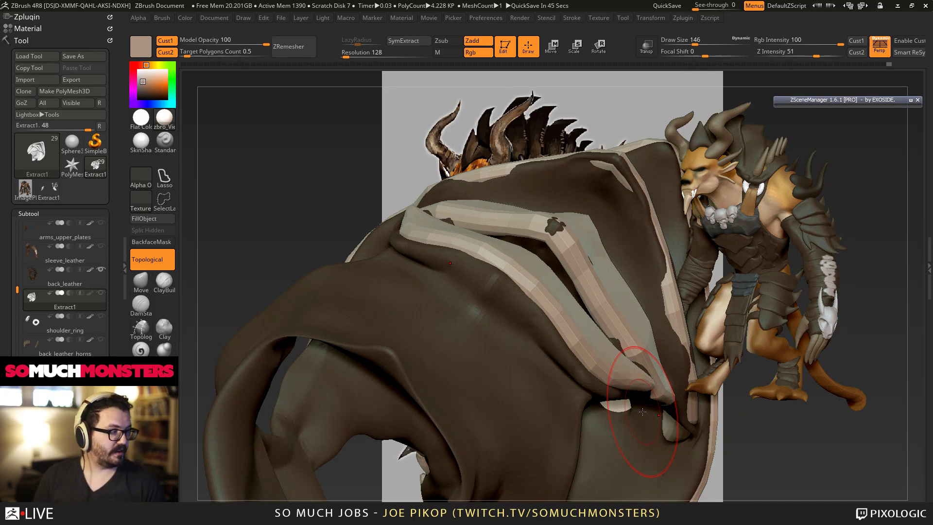
Step: Move the surfaces and side edges of the narrow side panels against back_leather with the brush around draw size 150
mouse_move(574, 247)
right_down()
mouse_move(610, 272)
mouse_move(648, 398)
mouse_move(698, 478)
mouse_move(635, 358)
right_up()
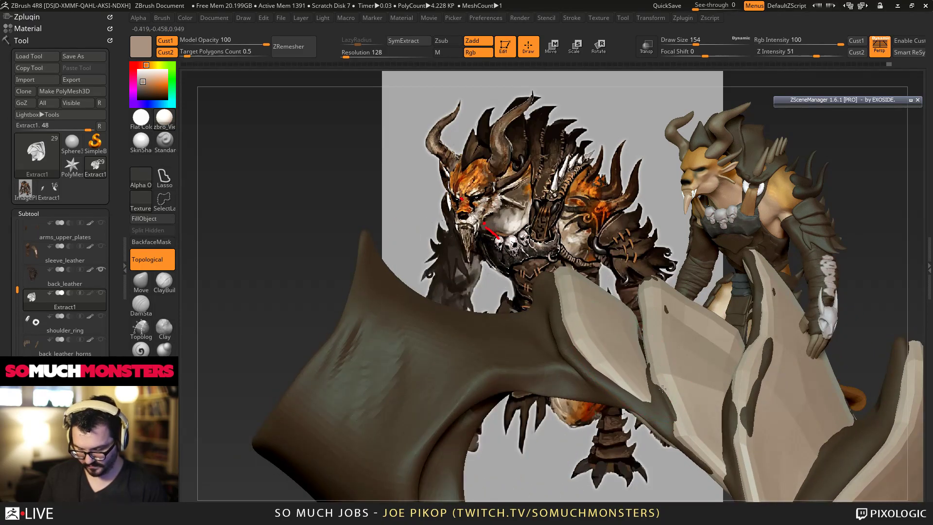
drag(613, 315, 624, 312)
mouse_move(594, 320)
right_down()
mouse_move(585, 342)
mouse_move(593, 332)
mouse_move(534, 234)
mouse_move(427, 245)
right_up()
drag(525, 245, 518, 240)
right_drag(551, 323, 516, 292)
right_drag(535, 323, 481, 346)
drag(606, 300, 595, 313)
mouse_move(553, 357)
right_down()
mouse_move(573, 378)
mouse_move(647, 409)
mouse_move(620, 377)
mouse_move(655, 378)
right_up()
mouse_move(641, 346)
right_down()
mouse_move(633, 386)
mouse_move(634, 352)
mouse_move(651, 395)
mouse_move(606, 310)
mouse_move(613, 322)
mouse_move(640, 312)
mouse_move(678, 333)
mouse_move(671, 350)
mouse_move(640, 291)
mouse_move(621, 343)
mouse_move(621, 319)
mouse_move(644, 365)
mouse_move(612, 338)
right_up()
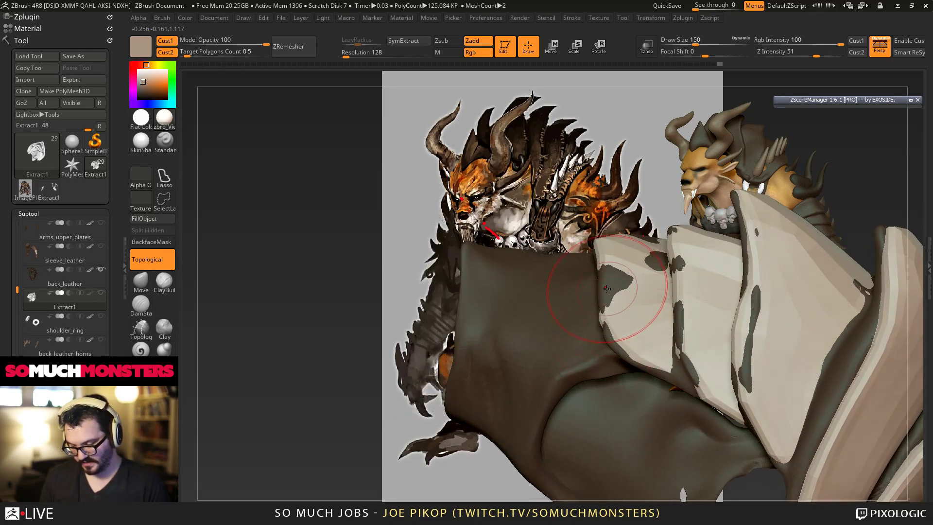
Step: Enlarge the brush to draw size 202 and reshape the upper edge of the first side panel over back_leather
mouse_move(618, 344)
right_down()
mouse_move(624, 351)
mouse_move(609, 348)
mouse_move(539, 272)
right_up()
drag(532, 268, 508, 248)
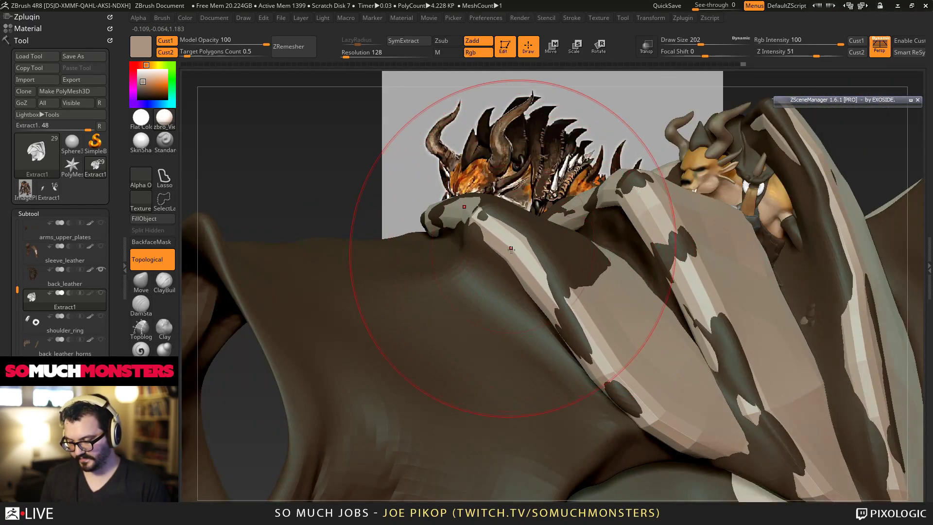
right_drag(508, 248, 524, 256)
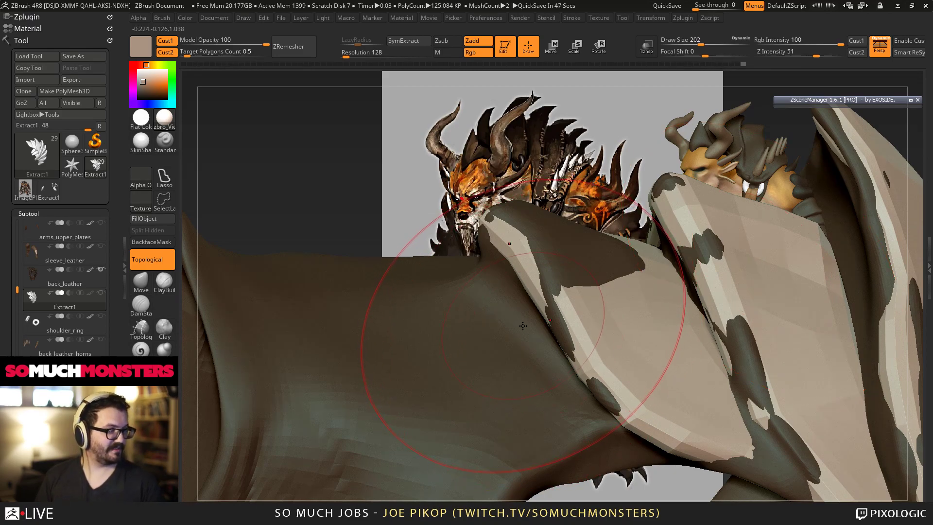
right_drag(517, 324, 598, 469)
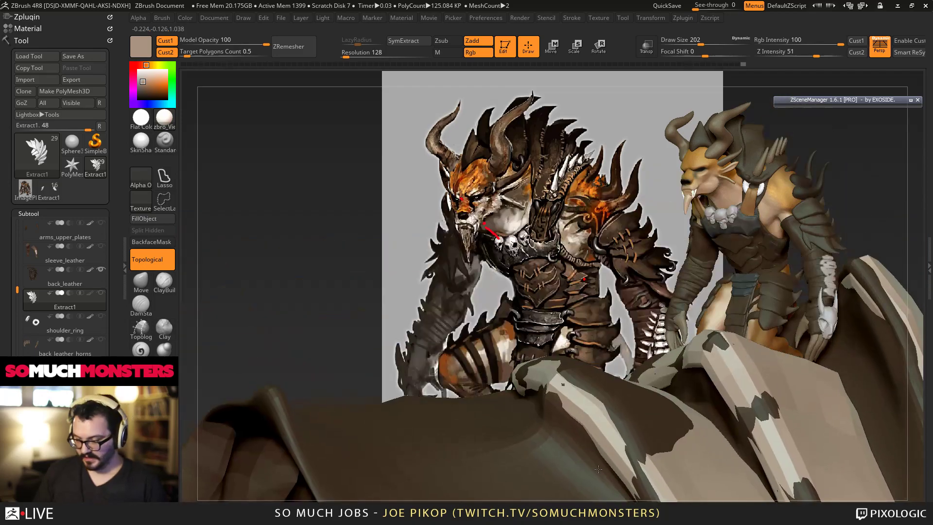
mouse_move(585, 420)
ctrl+right_down()
mouse_move(523, 339)
mouse_move(436, 309)
mouse_move(513, 206)
mouse_move(520, 295)
ctrl+right_up()
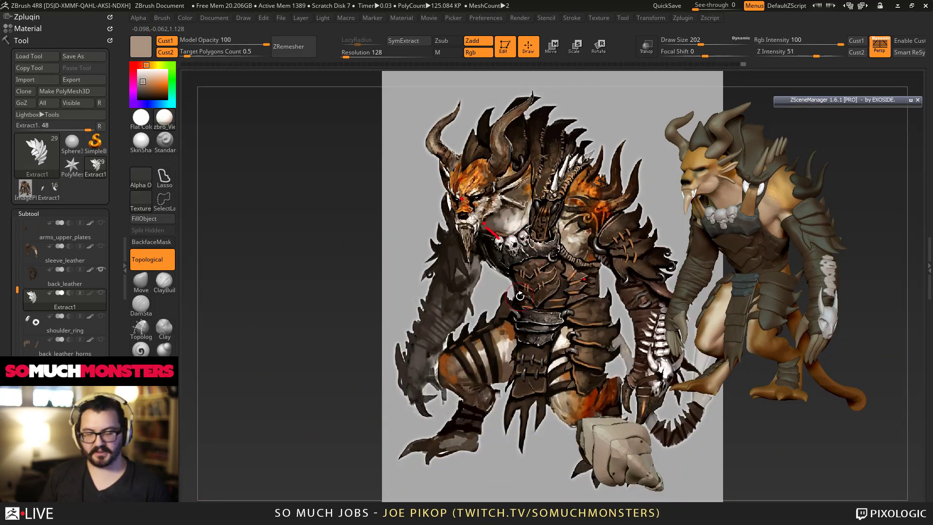
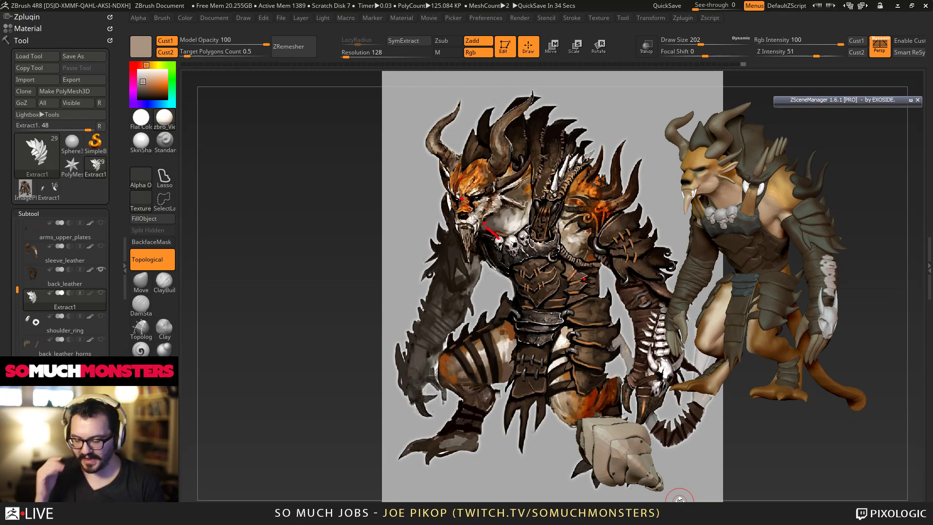
Step: Raise the brush to draw size 218 and pull the panel beside the tall central one outward over the protruding back_leather
mouse_move(679, 500)
mouse_down()
mouse_move(631, 364)
mouse_move(619, 389)
mouse_move(591, 326)
mouse_move(651, 361)
mouse_up()
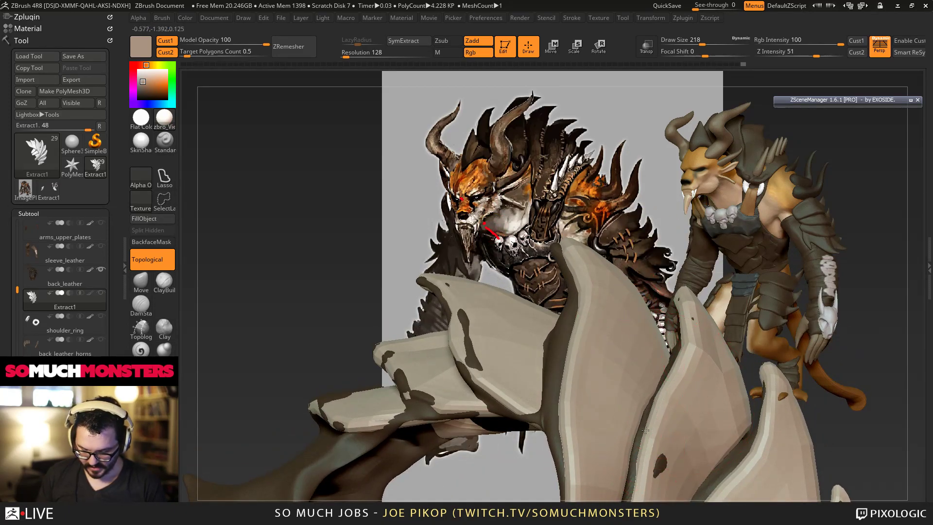
drag(654, 455, 607, 357)
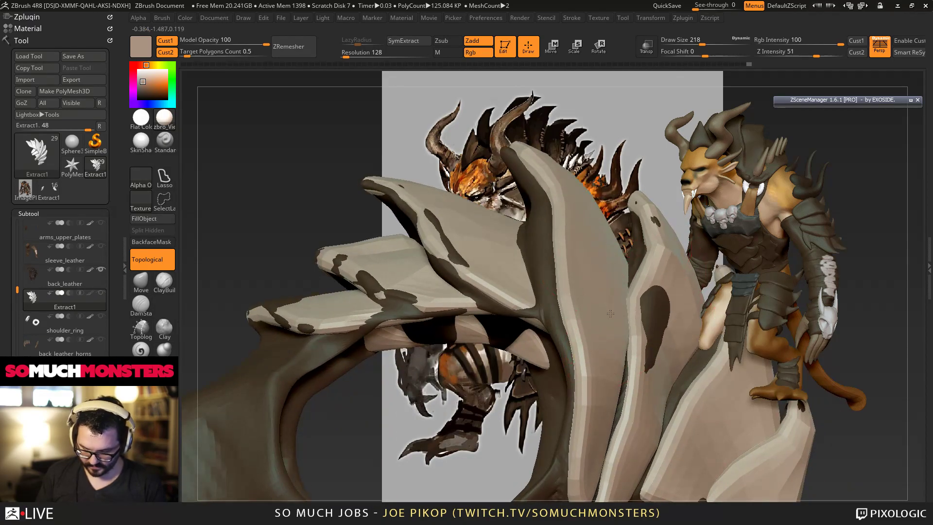
drag(632, 314, 644, 297)
drag(650, 260, 641, 272)
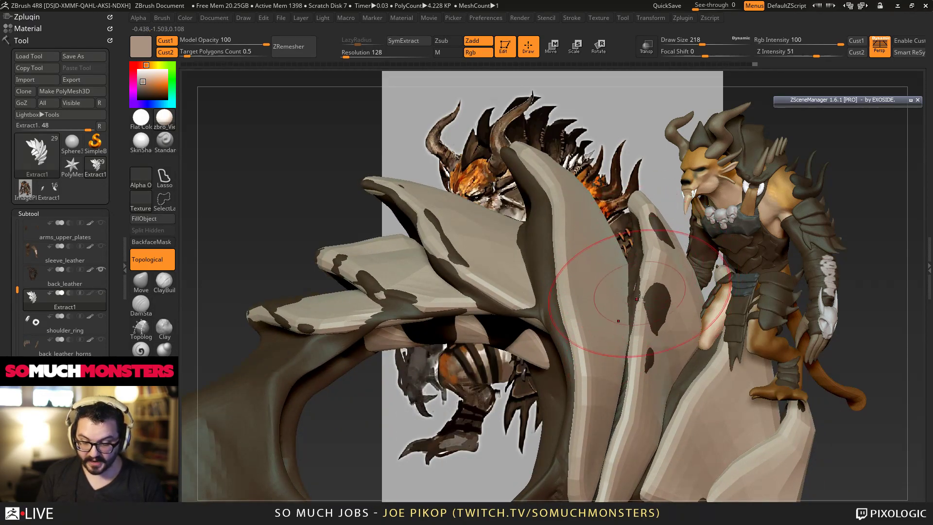
right_drag(647, 299, 616, 257)
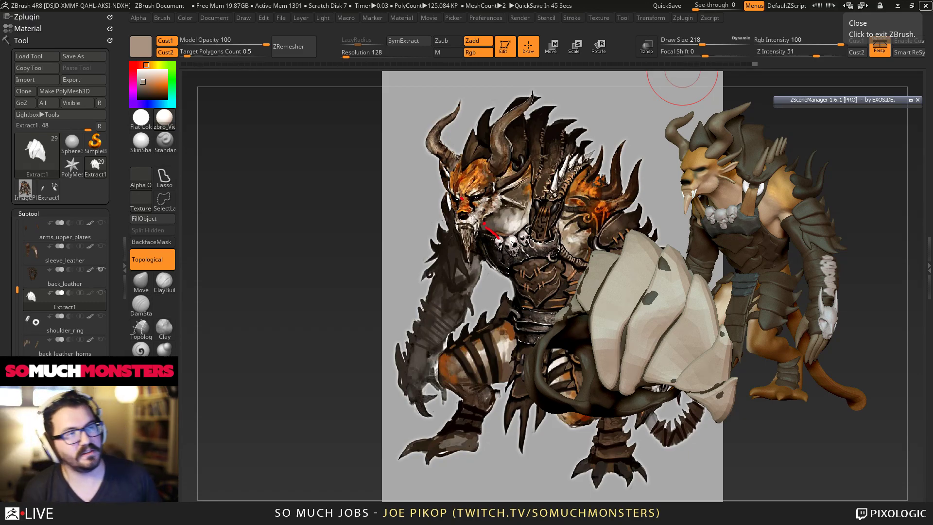
drag(312, 411, 352, 409)
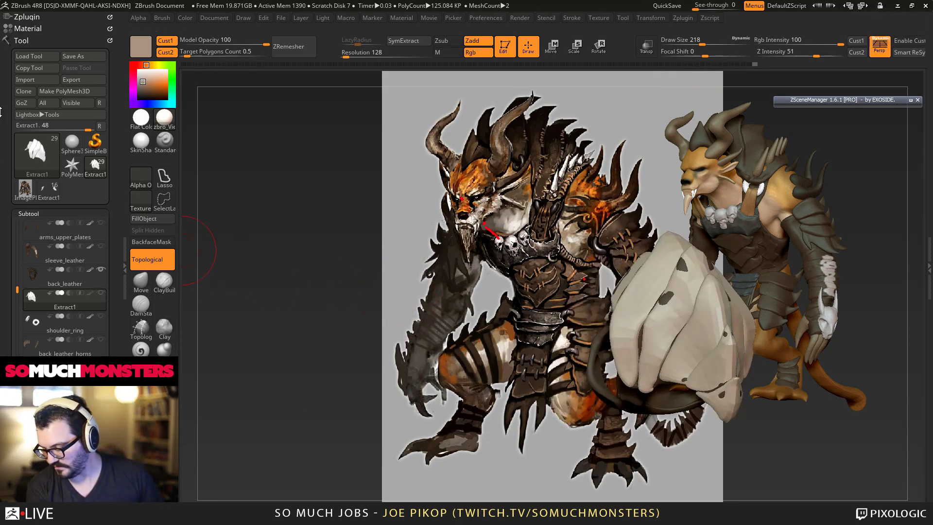
Step: Load the tool AxeDrag_50.ZTL from the ZTL subfolder of the Axe project folder
click(23, 57)
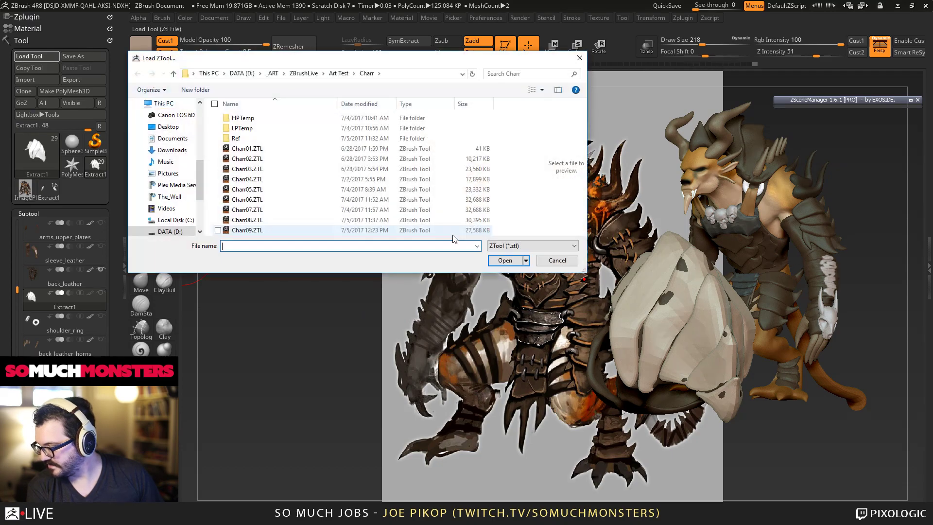
middle_click(454, 236)
mouse_move(495, 391)
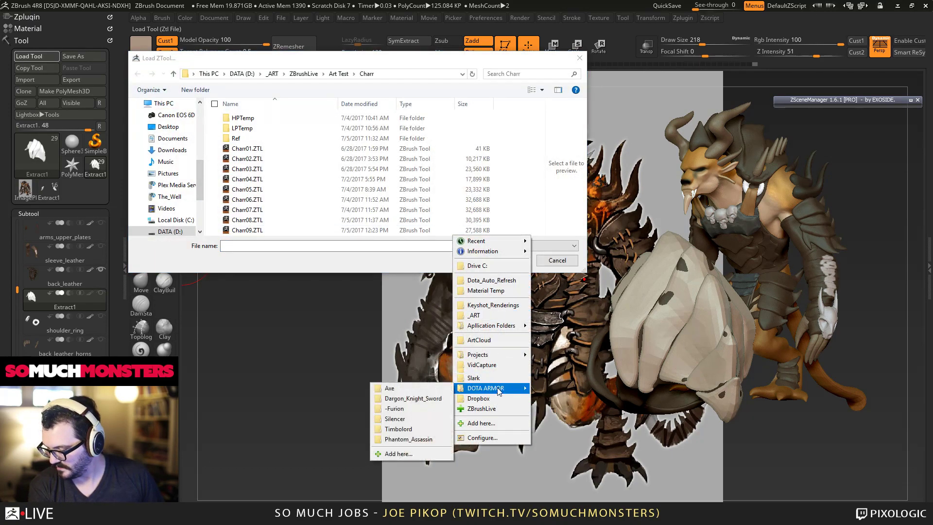
click(416, 400)
scroll(283, 194, down, 2)
click(250, 230)
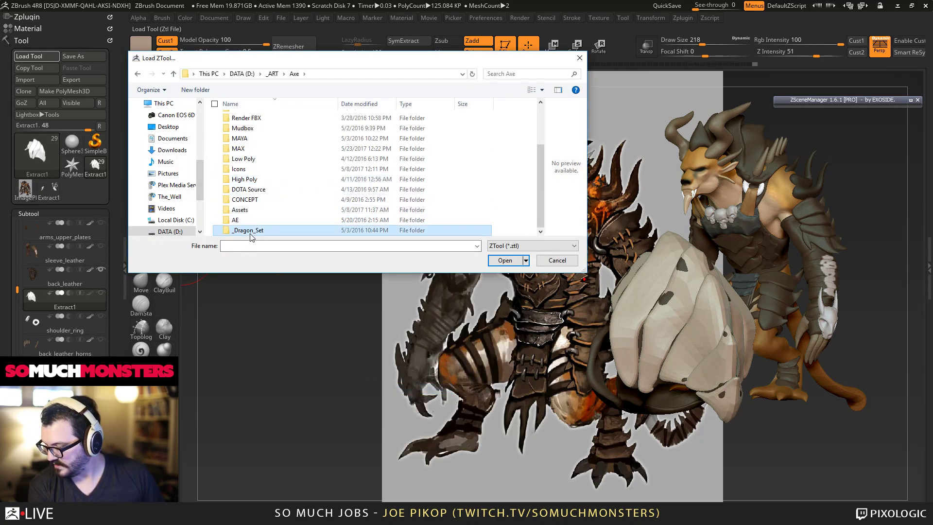
scroll(251, 218, up, 2)
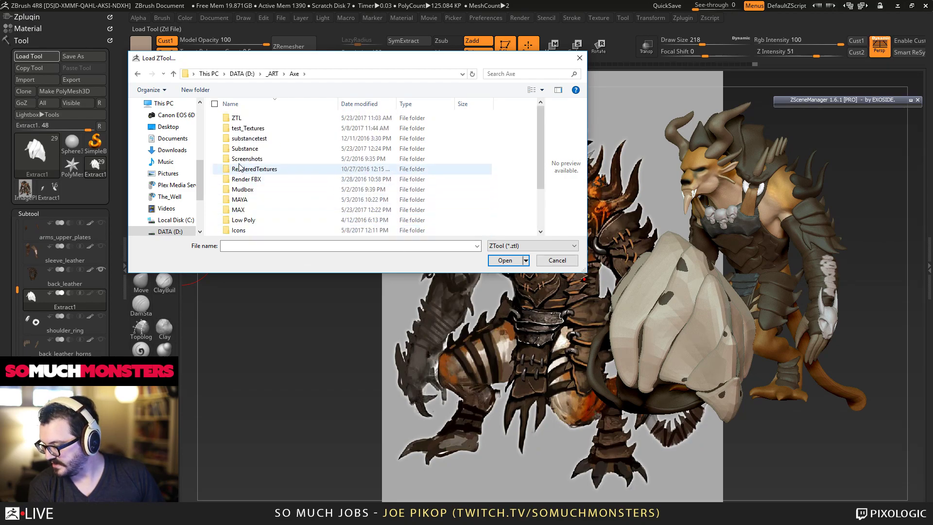
double_click(235, 130)
key(BackSpace)
double_click(229, 122)
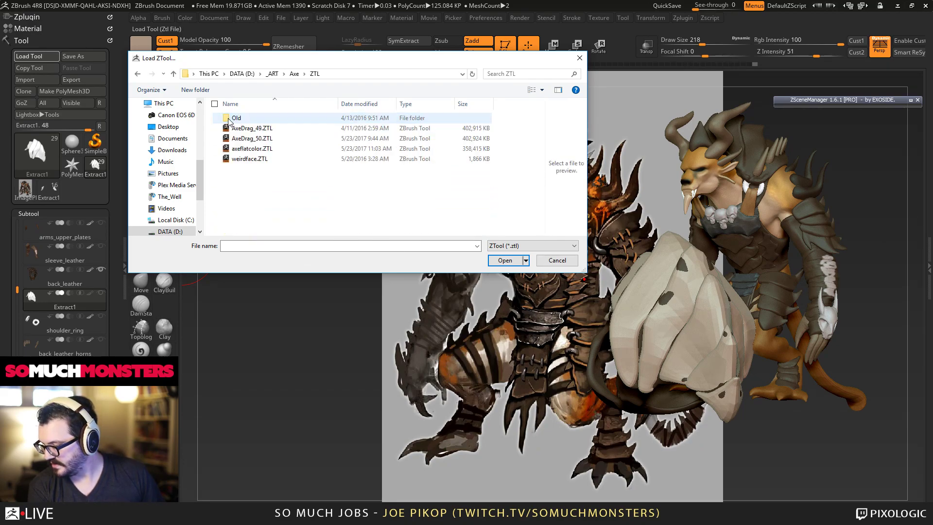
click(262, 142)
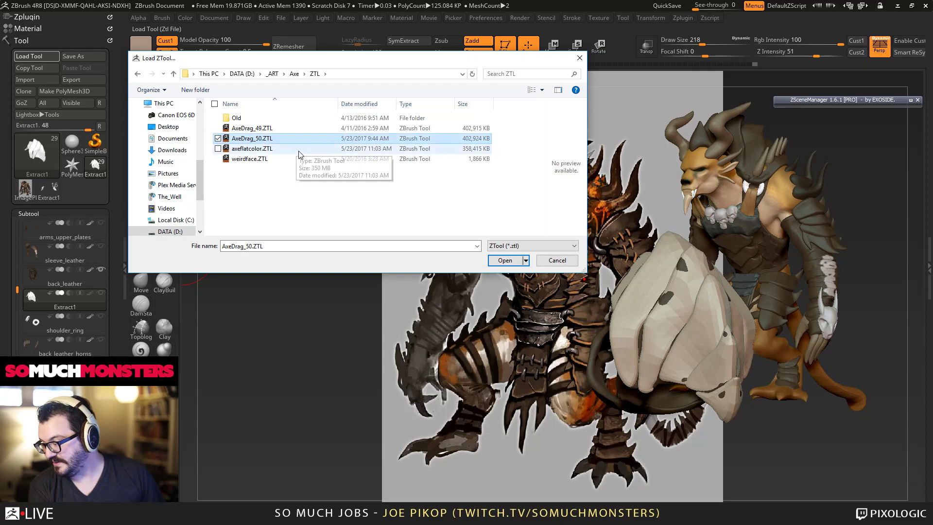
double_click(281, 139)
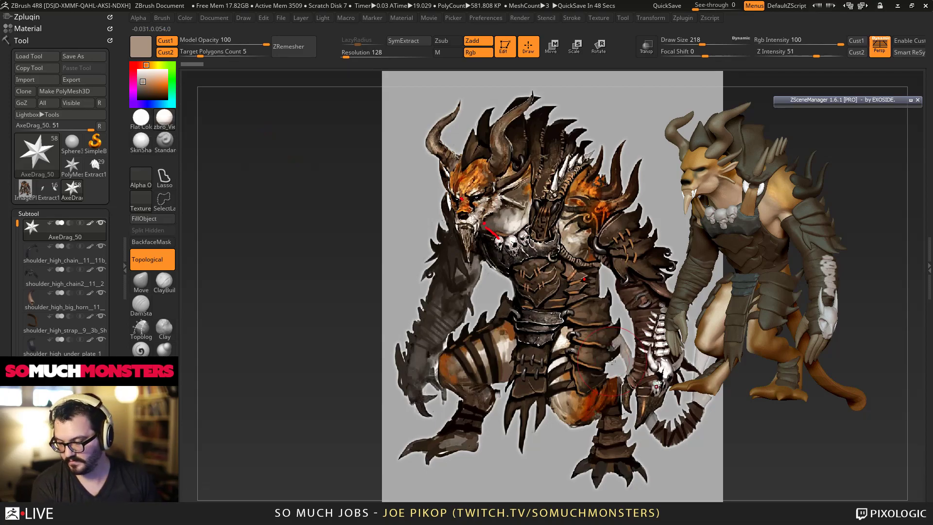
Step: Place the AxeDrag_50 model on the canvas in edit mode and view the whole character with its axe
drag(537, 353, 606, 342)
key(t)
key(t)
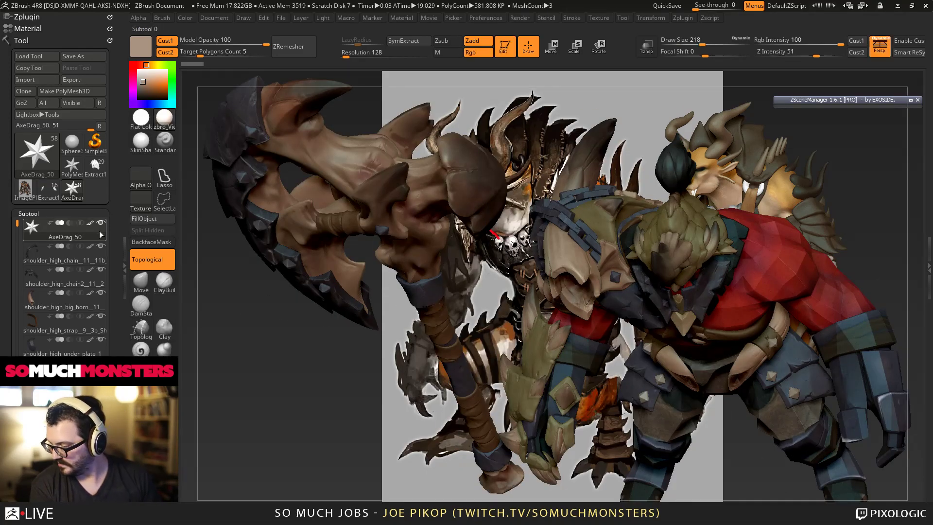
drag(484, 264, 447, 290)
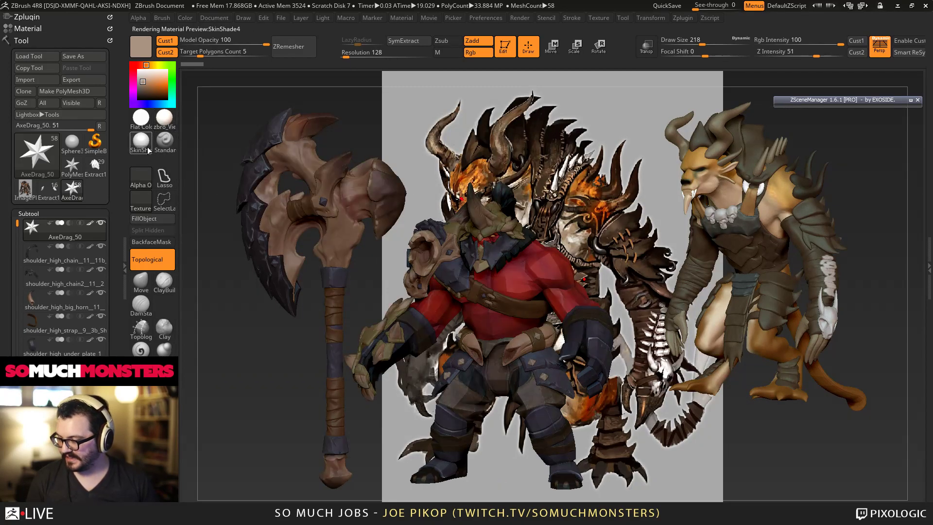
mouse_move(173, 133)
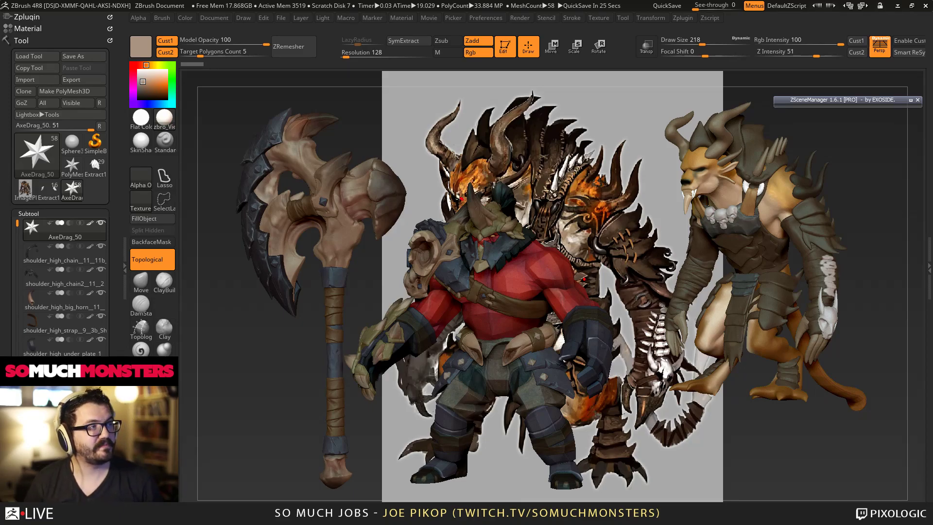
right_drag(524, 296, 490, 294)
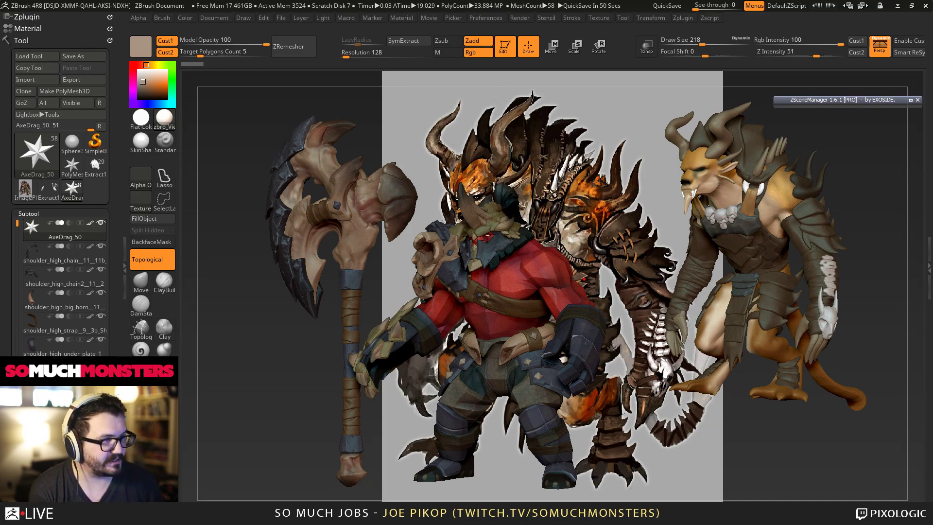
Step: Switch to the browser to view the armor concept sketch and close its page
key(alt+Tab)
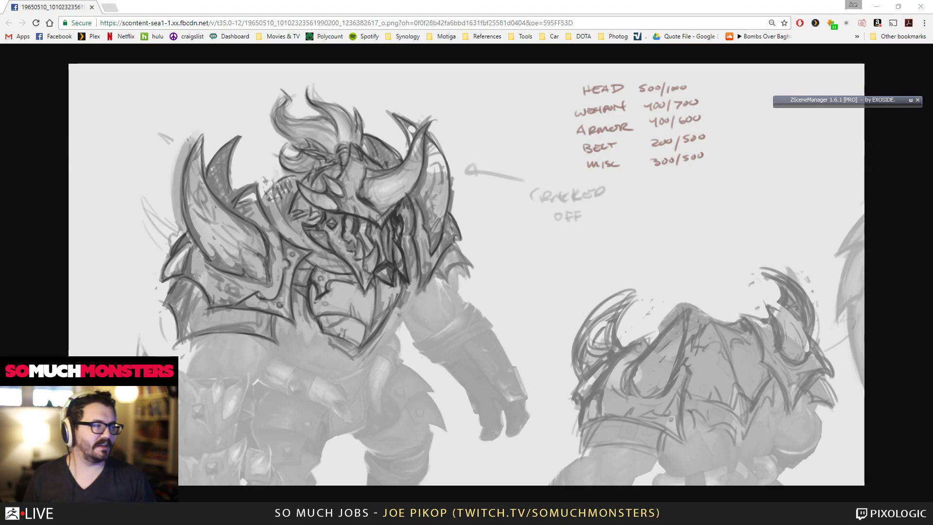
click(91, 7)
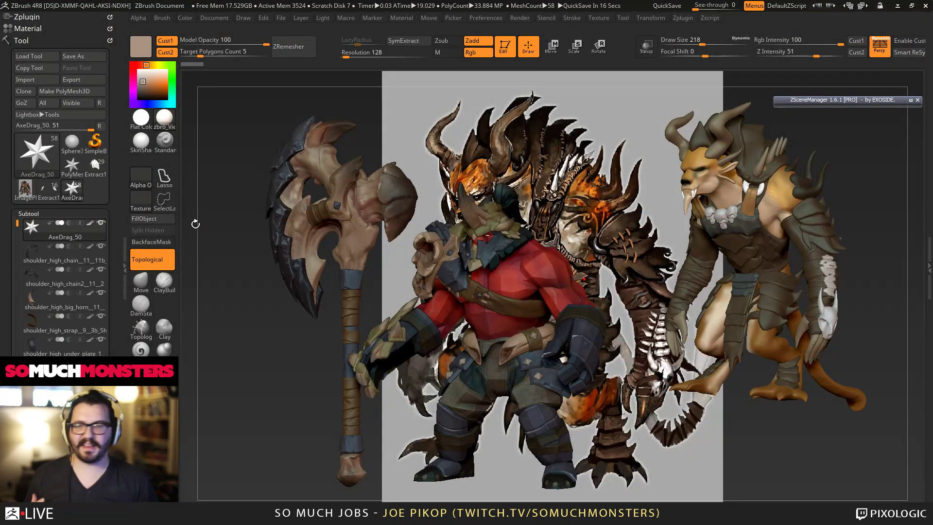
Step: Make the Extract1 tool active again and inspect its back panels over back_leather from several sides
click(94, 165)
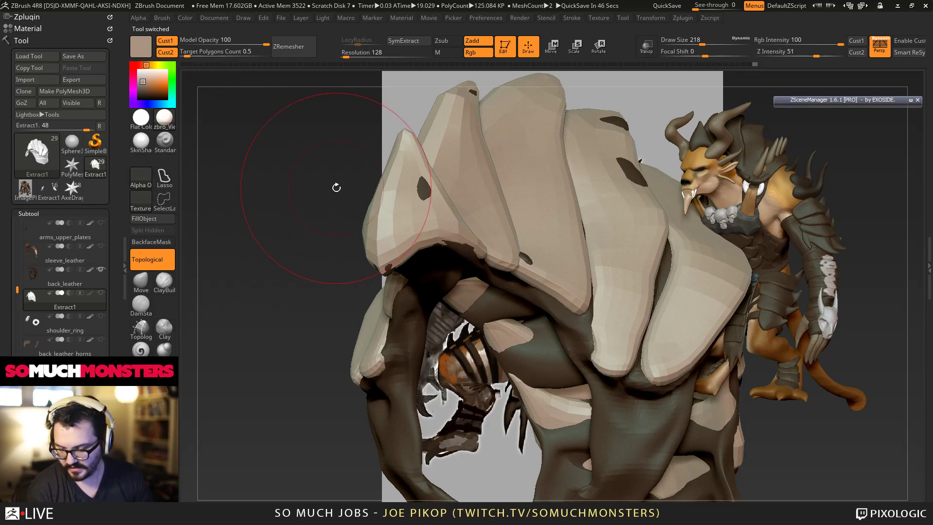
drag(335, 185, 322, 191)
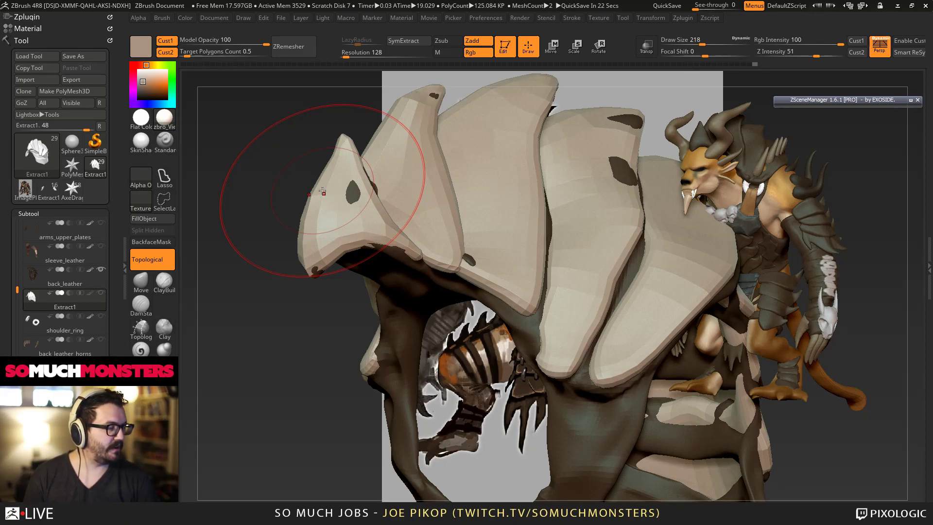
mouse_move(473, 271)
alt+right_down()
mouse_move(404, 194)
mouse_move(429, 219)
mouse_move(430, 253)
mouse_move(228, 158)
mouse_move(255, 190)
mouse_move(248, 178)
alt+right_up()
right_drag(344, 268, 324, 266)
mouse_move(325, 266)
alt+right_down()
mouse_move(557, 345)
mouse_move(558, 331)
alt+right_up()
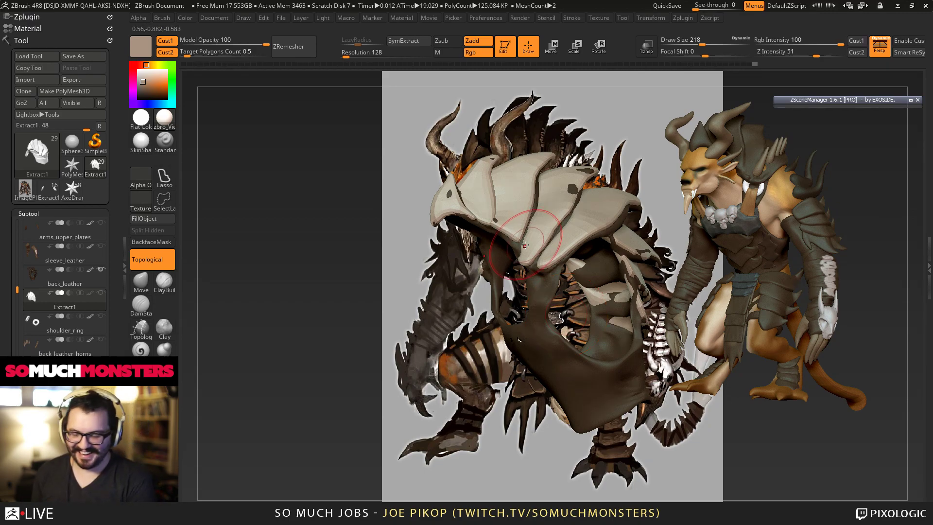
right_drag(534, 258, 551, 267)
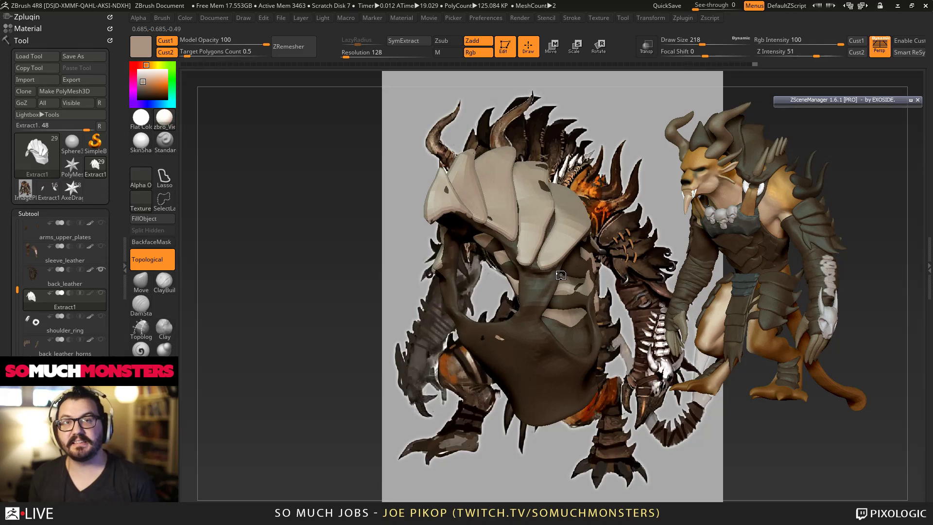
Step: Try to save the project, and after the restart dismiss the notice and load the recovered tool from the QuickSave files
key(ctrl+s)
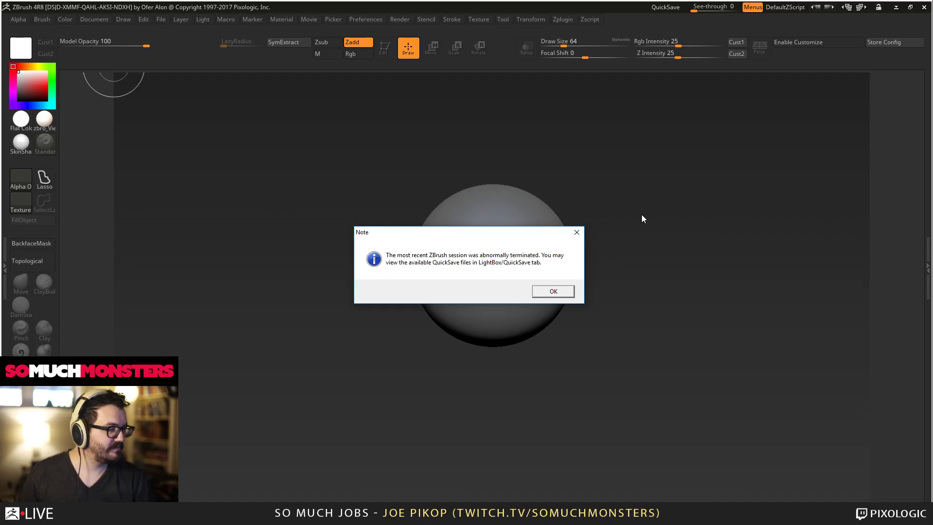
click(541, 290)
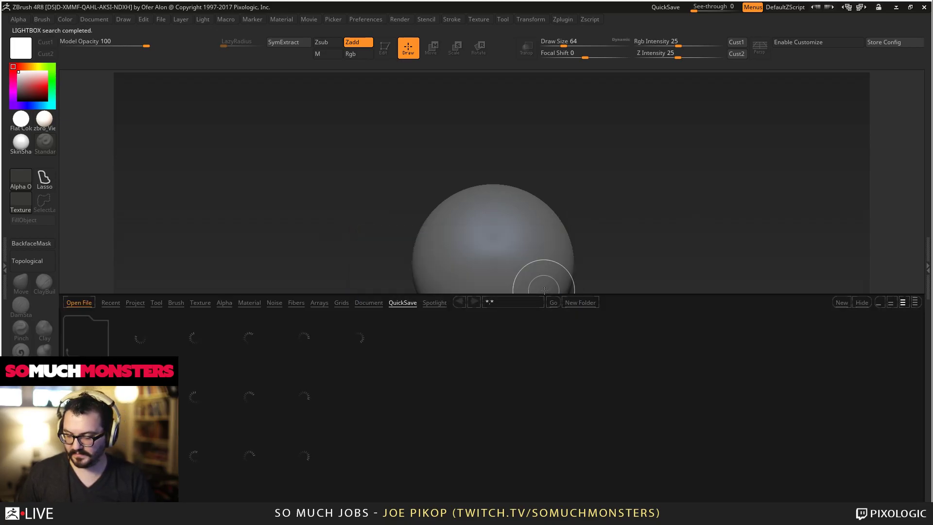
double_click(358, 340)
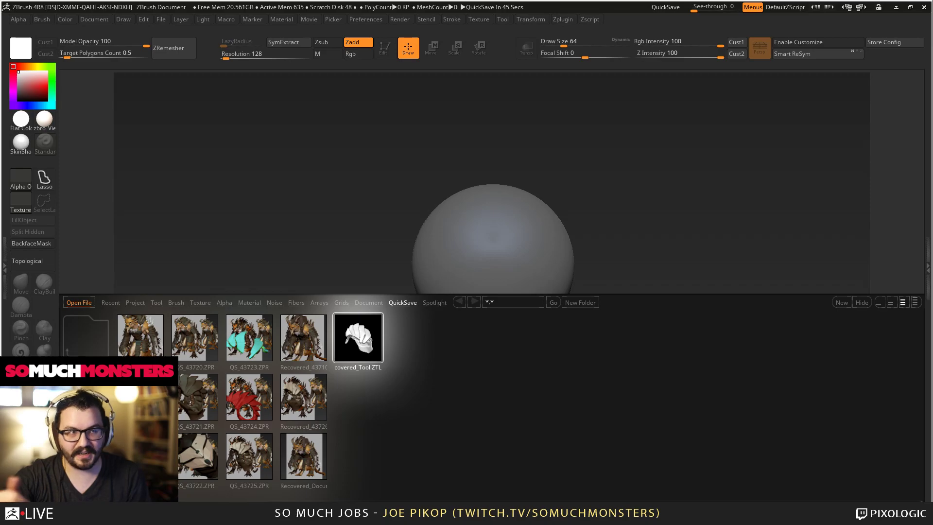
Step: Place the recovered back panels tool on the canvas in edit mode and frame it in the view
drag(435, 196, 431, 277)
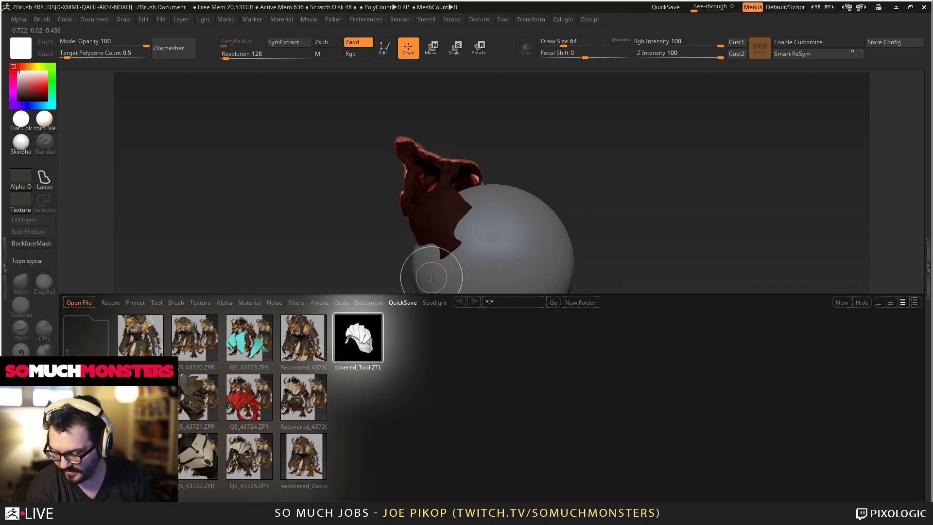
key(t)
key(f)
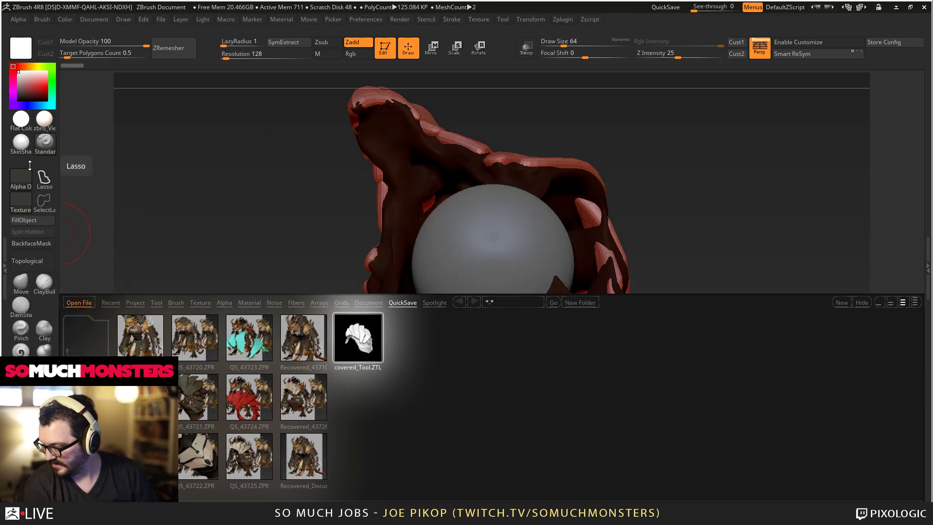
Step: Switch the back panels to the white SkinShade material and hide LightBox
click(22, 151)
drag(214, 170, 402, 224)
key(F1)
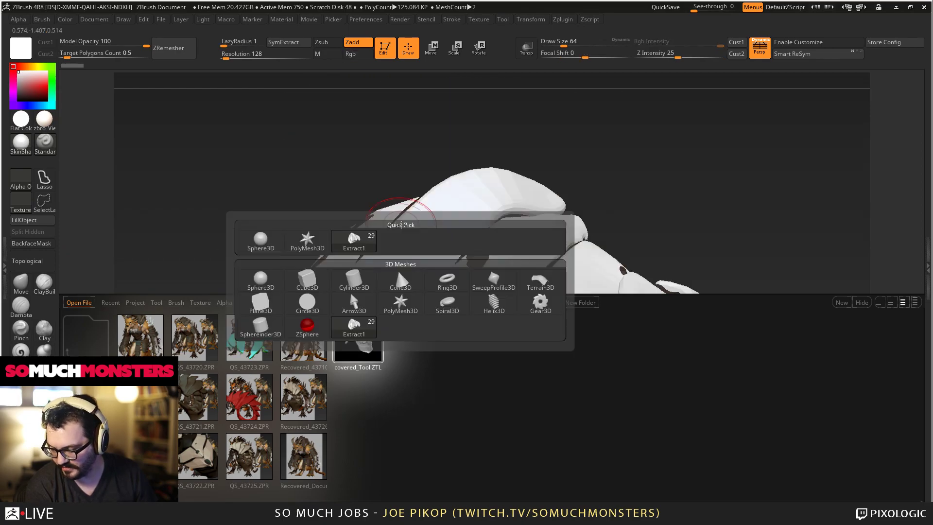
key(comma)
drag(432, 156, 114, 160)
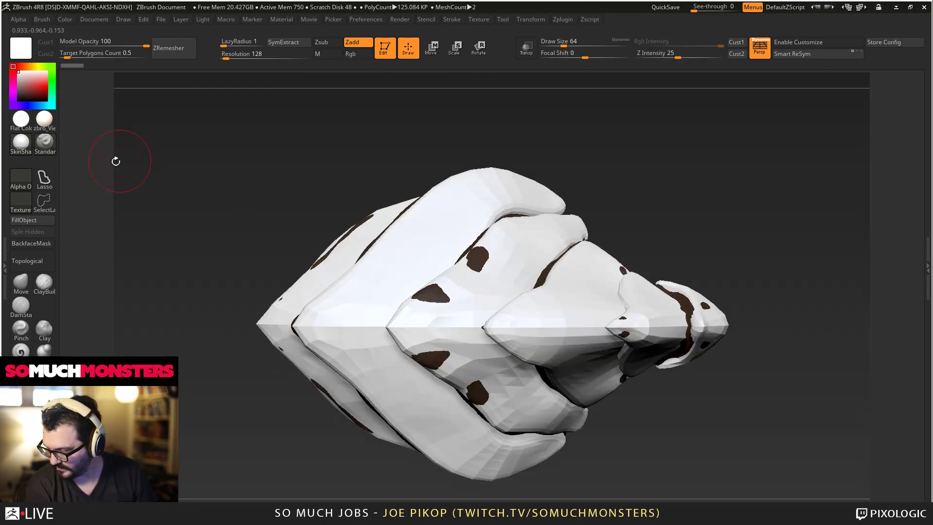
Step: Load _pyreconceptgrey.jpg from the Art Test > Charr > Ref folder of ZBrushLive as the image plane behind the model
click(477, 18)
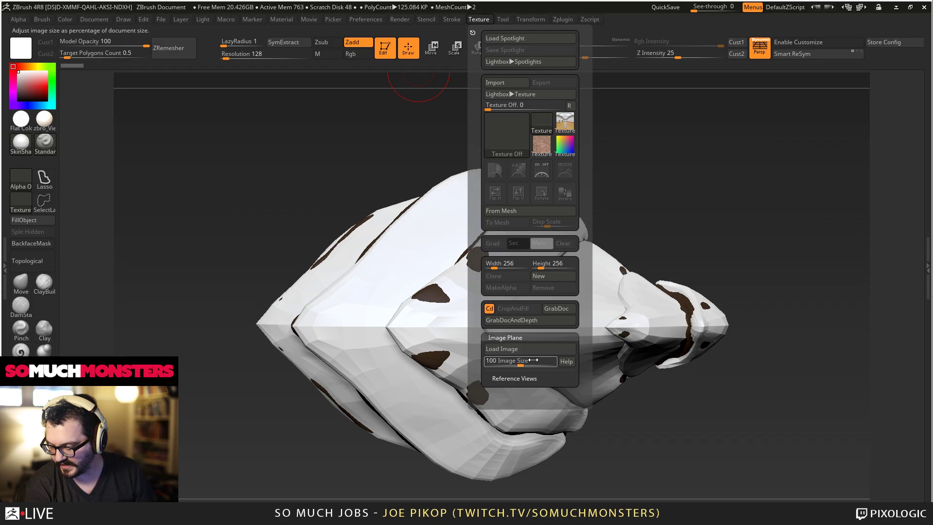
click(530, 350)
click(508, 246)
click(506, 257)
middle_click(427, 154)
mouse_move(460, 310)
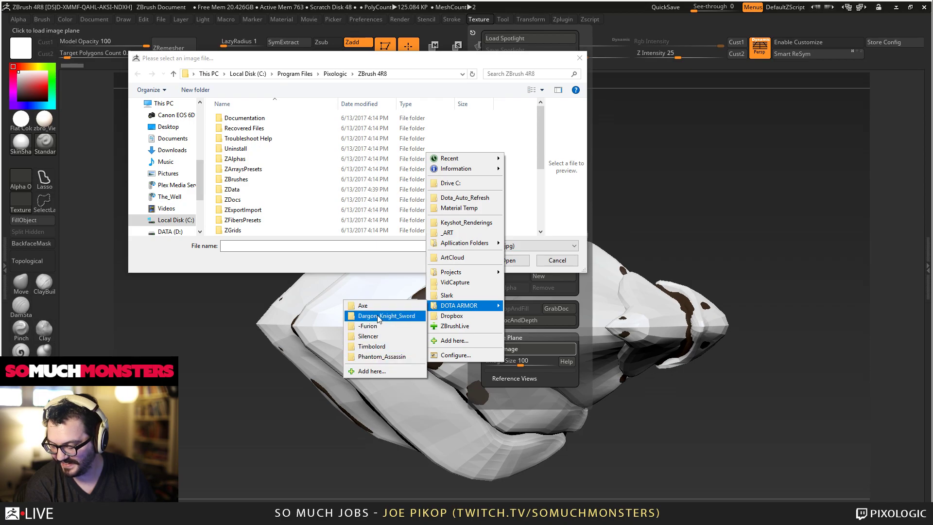
mouse_move(481, 284)
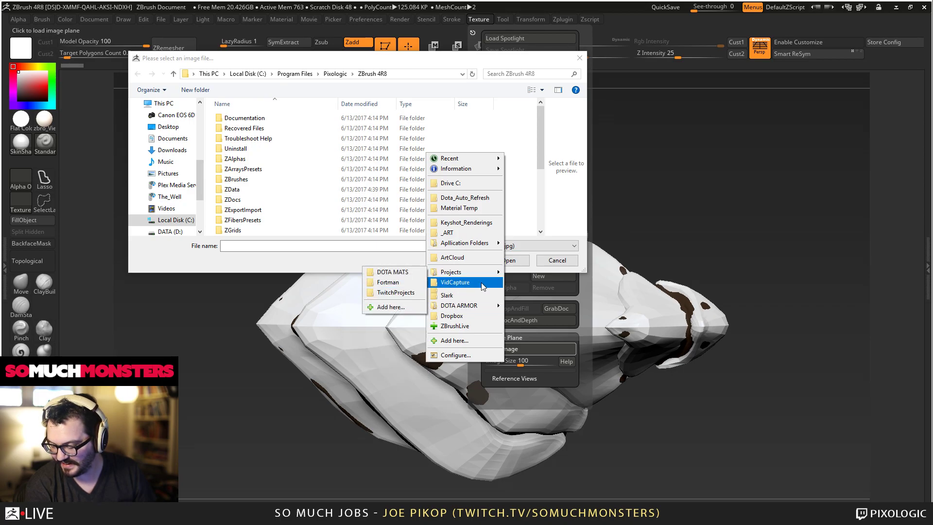
click(454, 325)
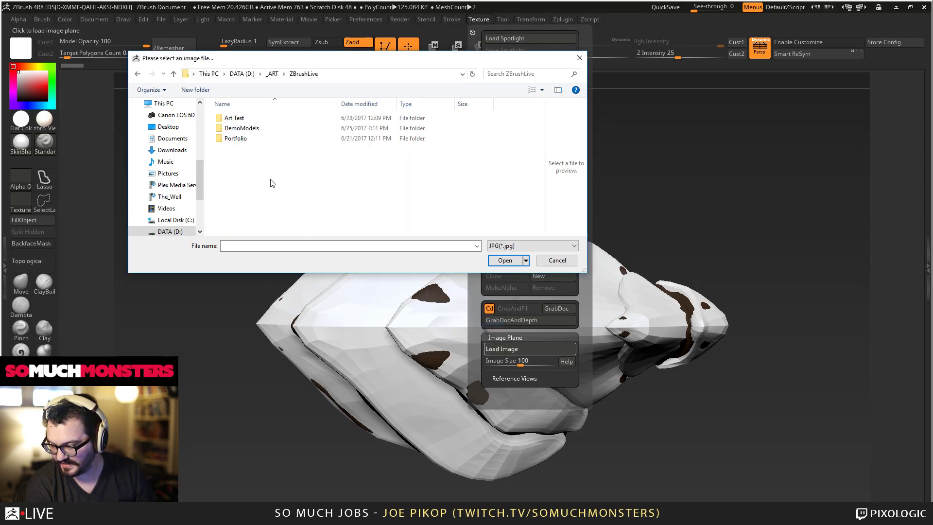
double_click(242, 118)
double_click(235, 119)
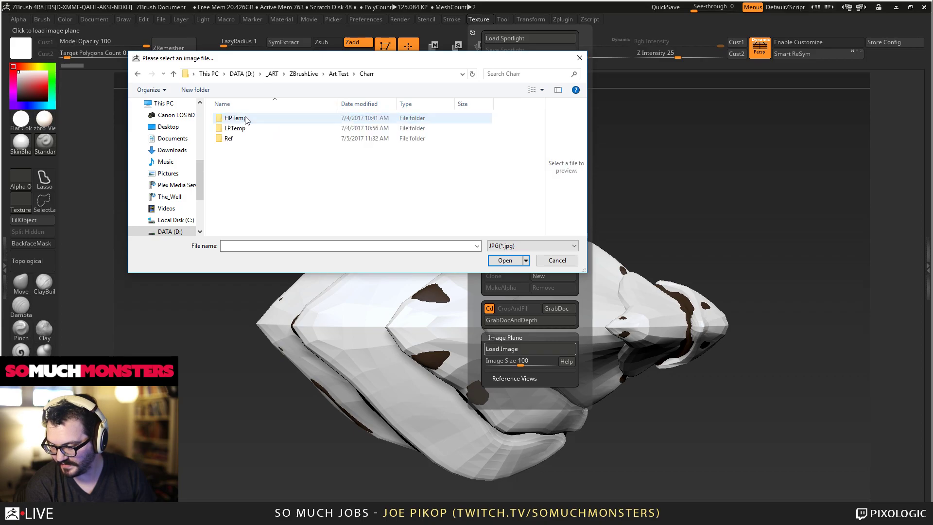
double_click(233, 139)
click(262, 139)
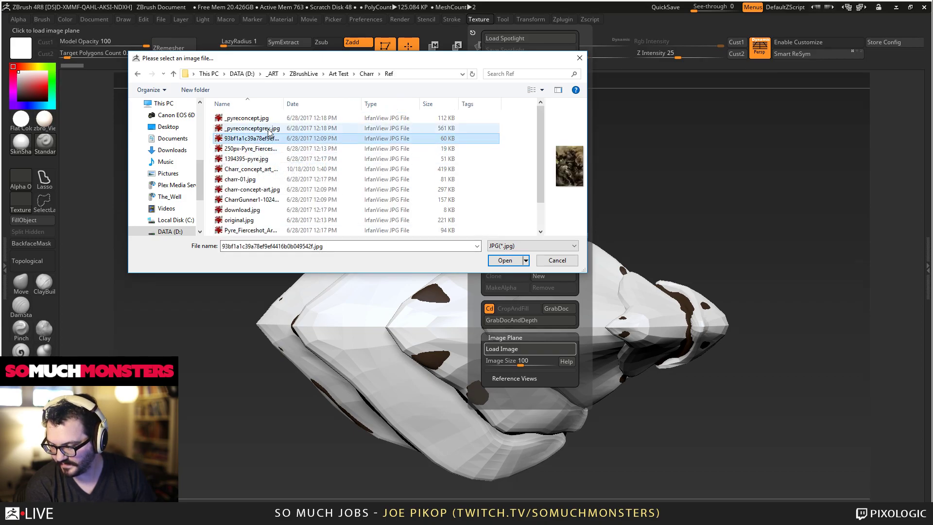
double_click(269, 129)
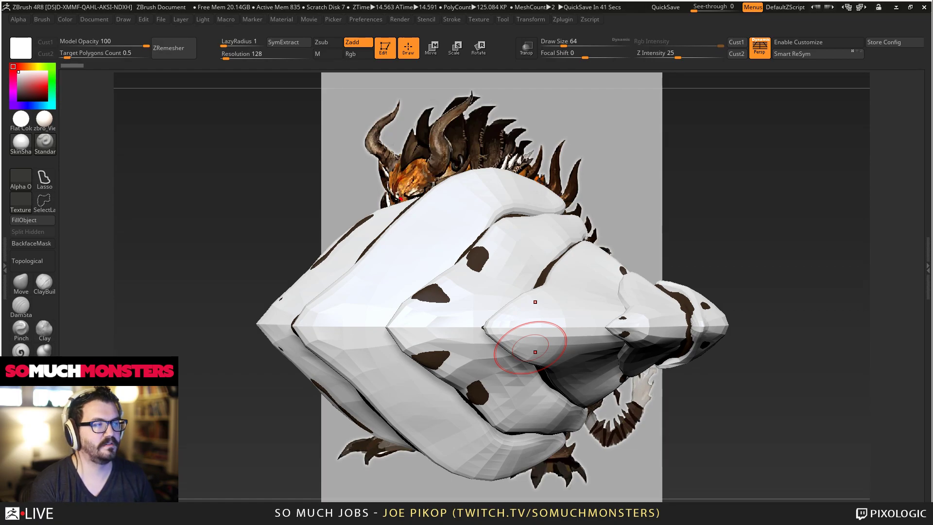
Step: Switch to the browser, look over the concept artist's home page and open the Guild Wars 2 gallery
key(alt+Tab)
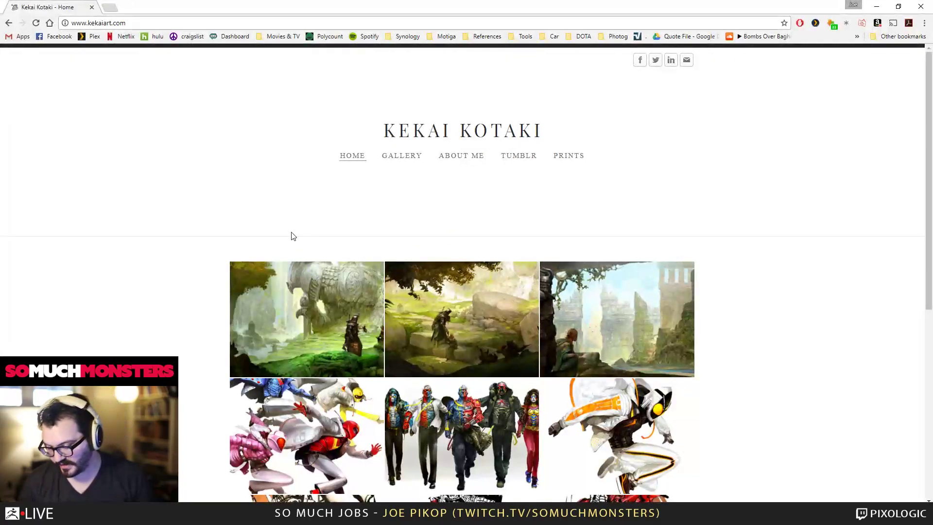
scroll(300, 235, down, 4)
scroll(304, 176, down, 3)
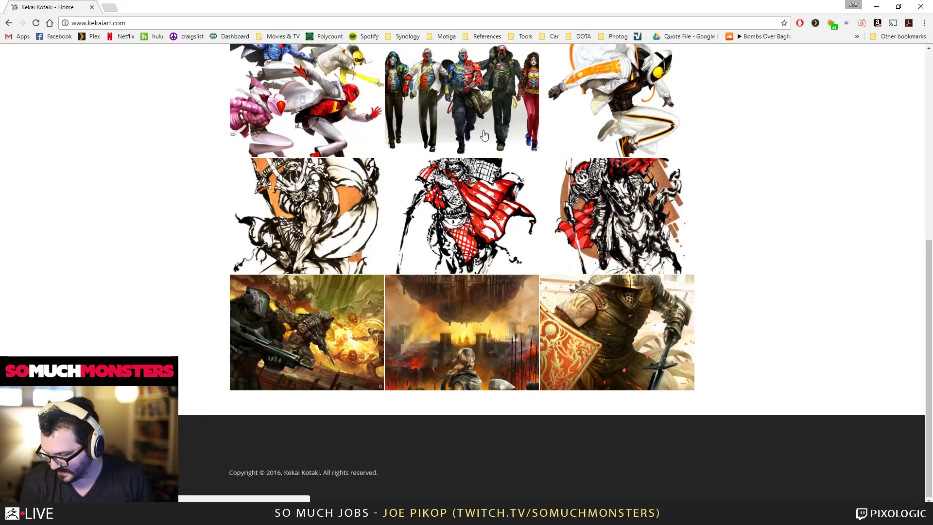
scroll(362, 352, up, 10)
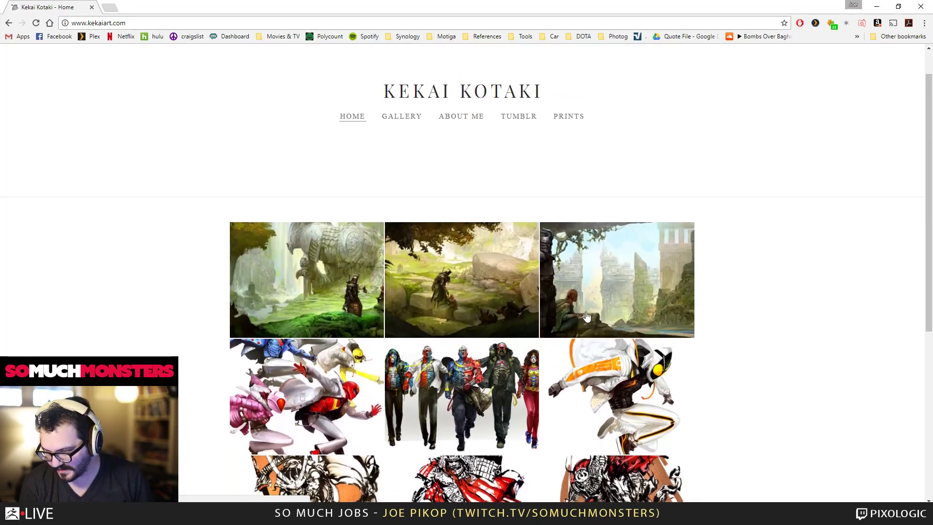
mouse_move(394, 166)
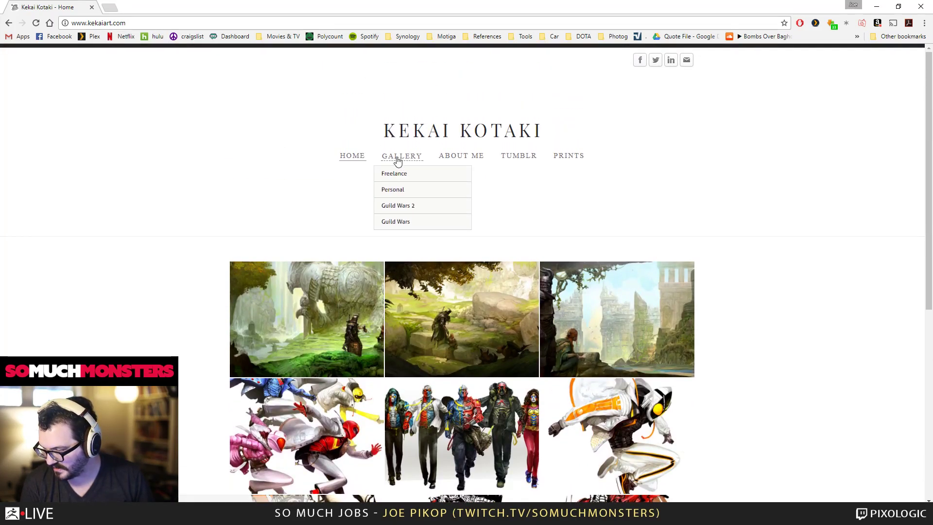
click(388, 208)
Step: Browse the Guild Wars 2 gallery, viewing the misty giant tree face painting and the forest painting of a woman with a wolf-like beast
scroll(491, 196, down, 5)
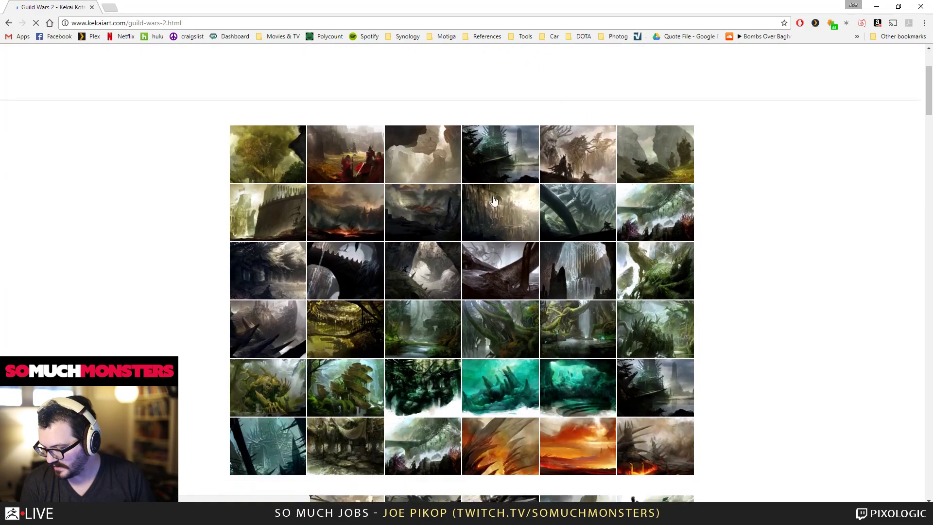
scroll(499, 201, up, 5)
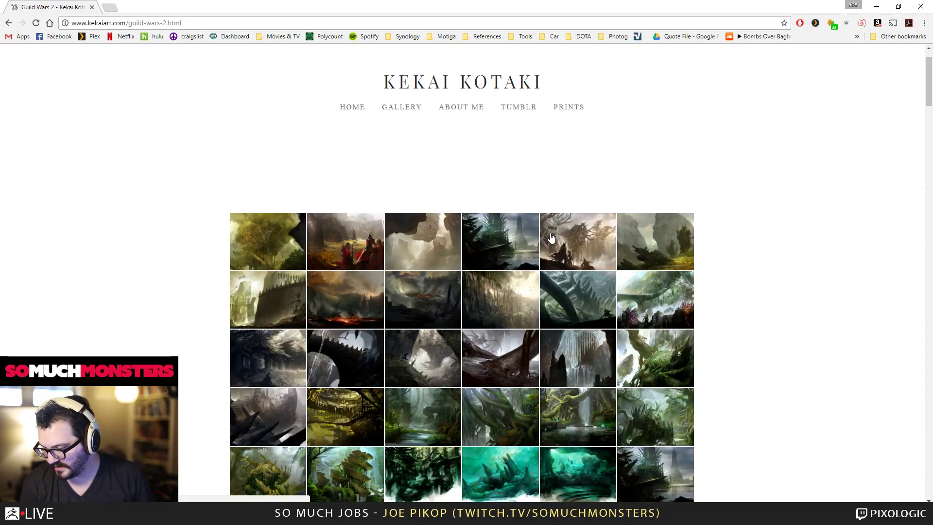
click(571, 252)
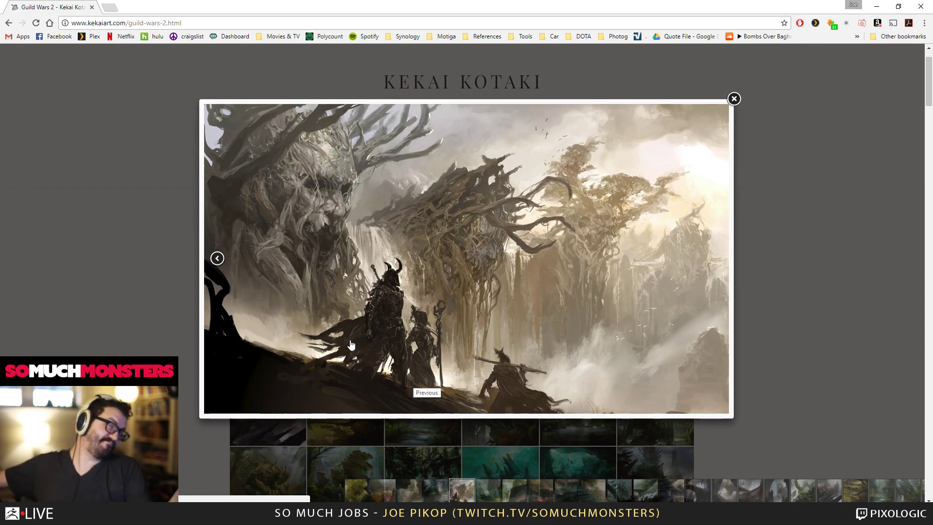
click(6, 222)
scroll(118, 259, down, 10)
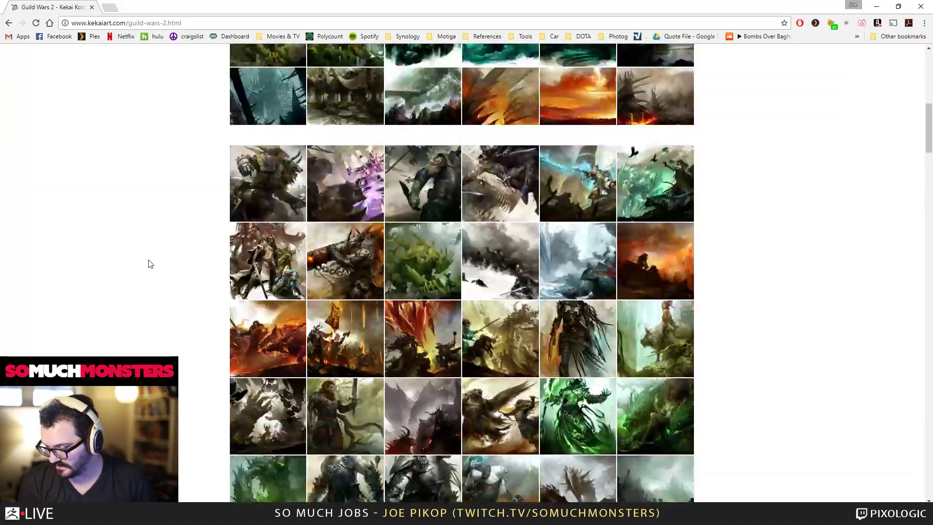
scroll(199, 284, up, 1)
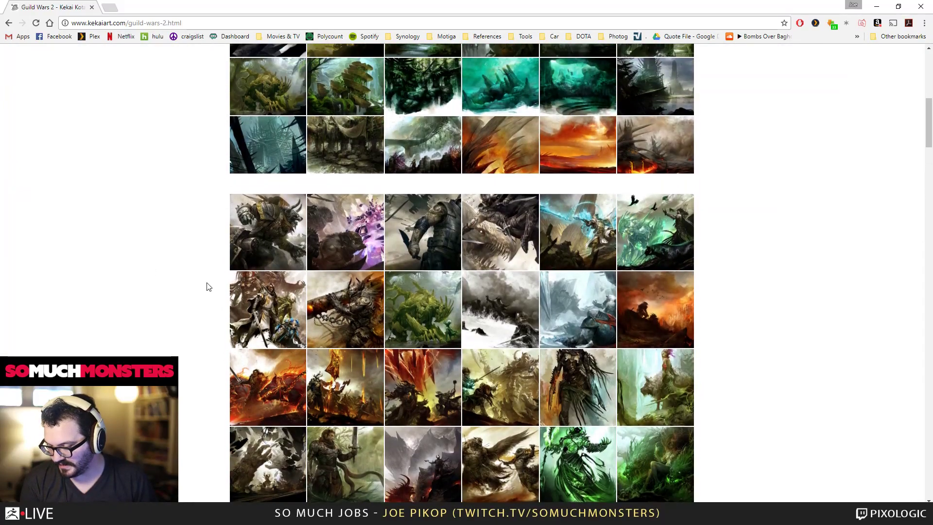
click(627, 354)
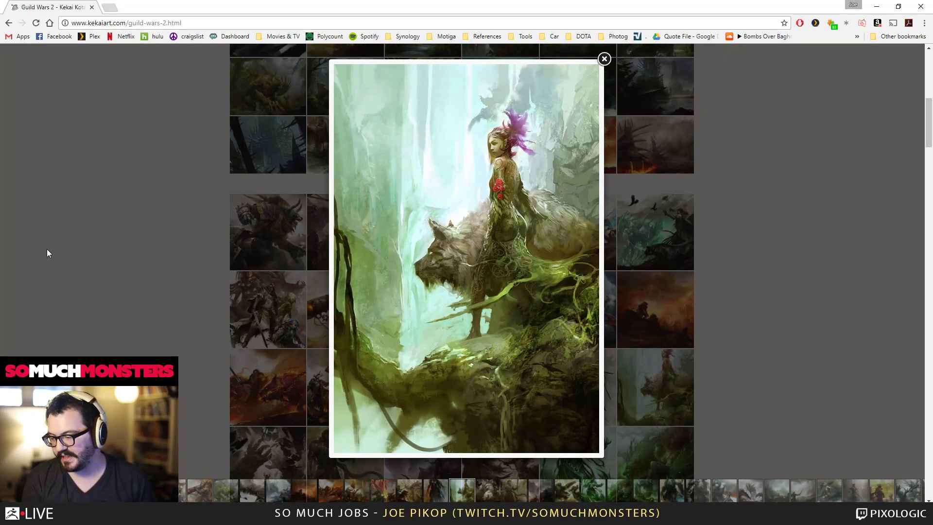
Step: Close the open wolf-rider artwork, then view and close the painting of the horned, armoured beast warrior
click(127, 314)
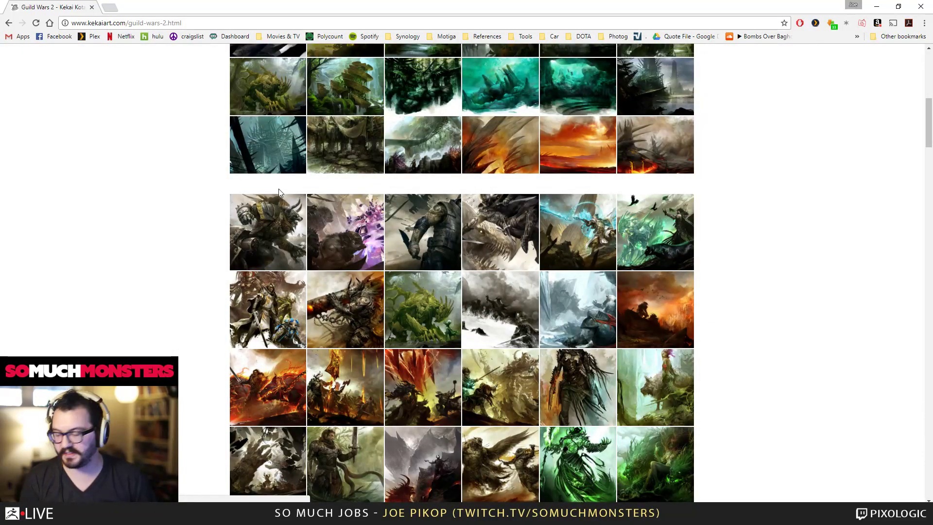
click(260, 221)
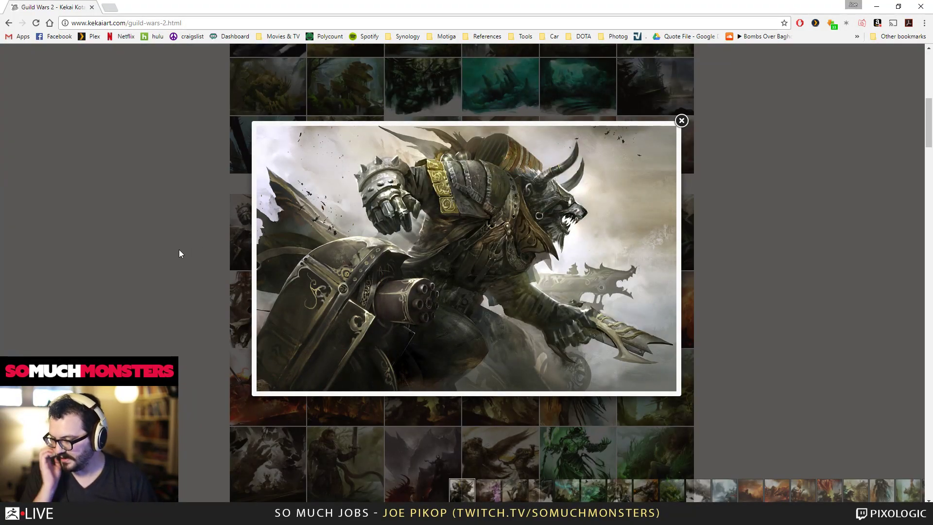
click(180, 253)
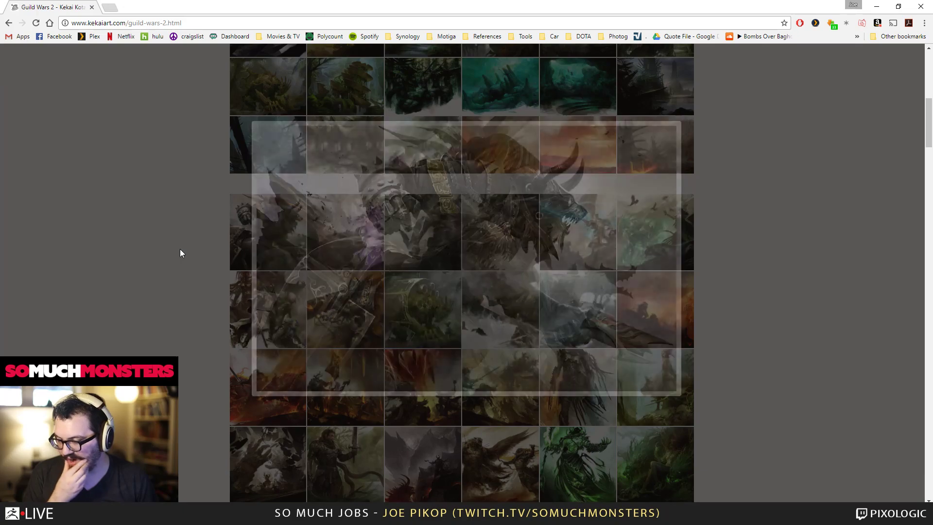
Step: View the painting of the helmeted knight in blue-glowing armour further down the gallery, then close it
scroll(180, 252, down, 3)
scroll(344, 285, down, 2)
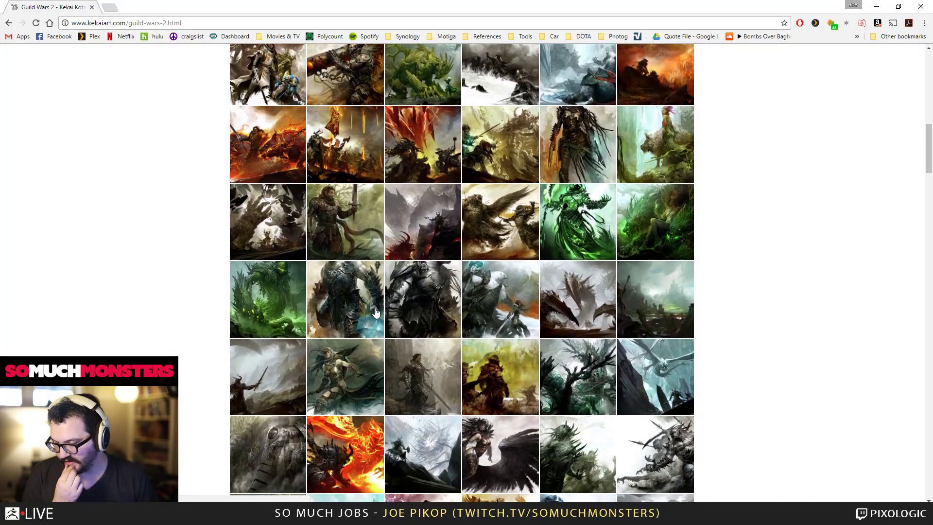
scroll(376, 314, down, 5)
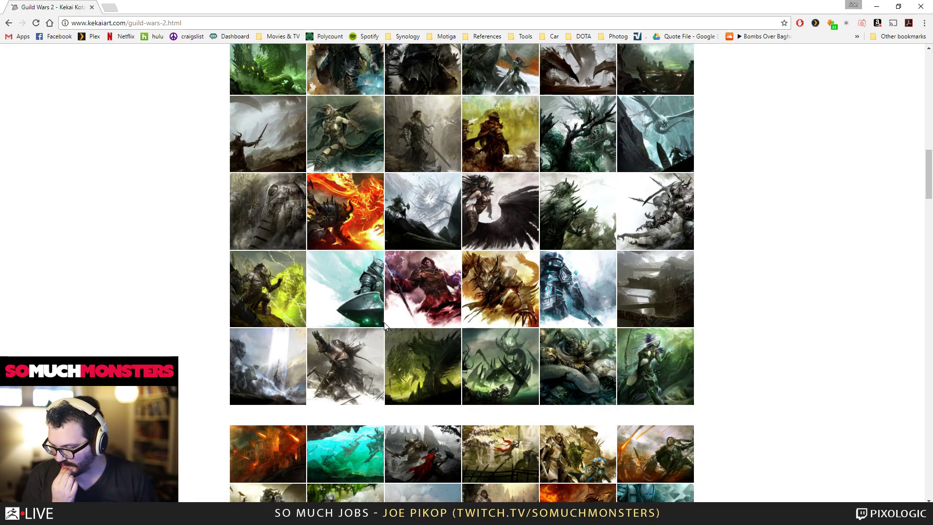
click(548, 306)
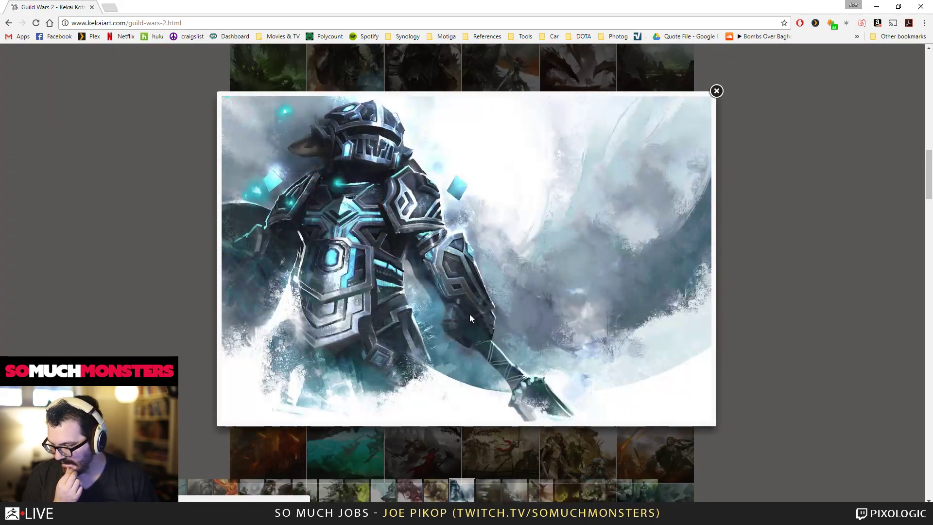
click(168, 343)
Step: View the costume concept of the two characters in antlered armour further down the gallery, then close it
scroll(358, 354, down, 2)
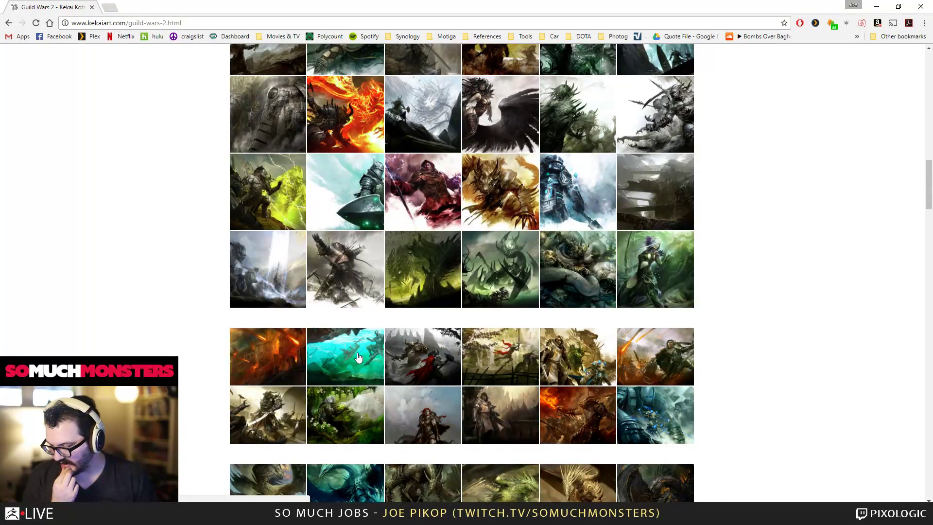
scroll(358, 357, down, 8)
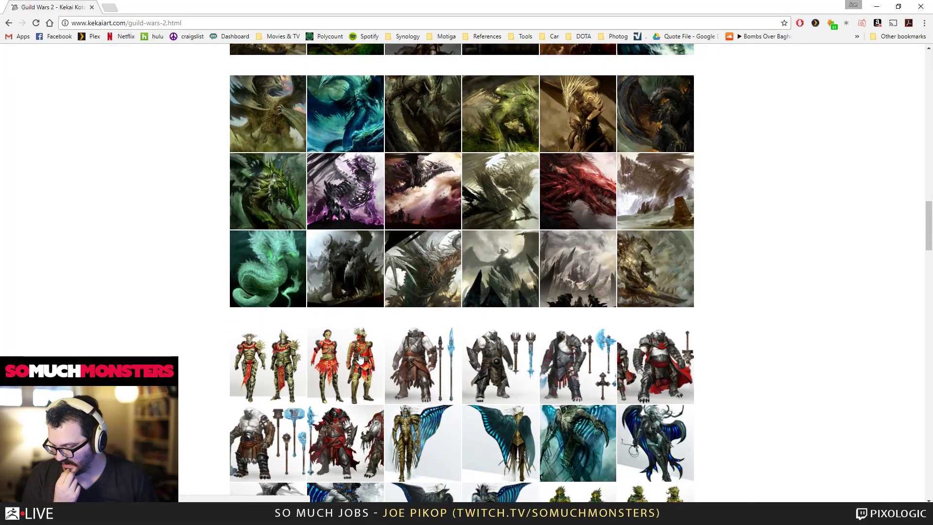
scroll(359, 358, down, 4)
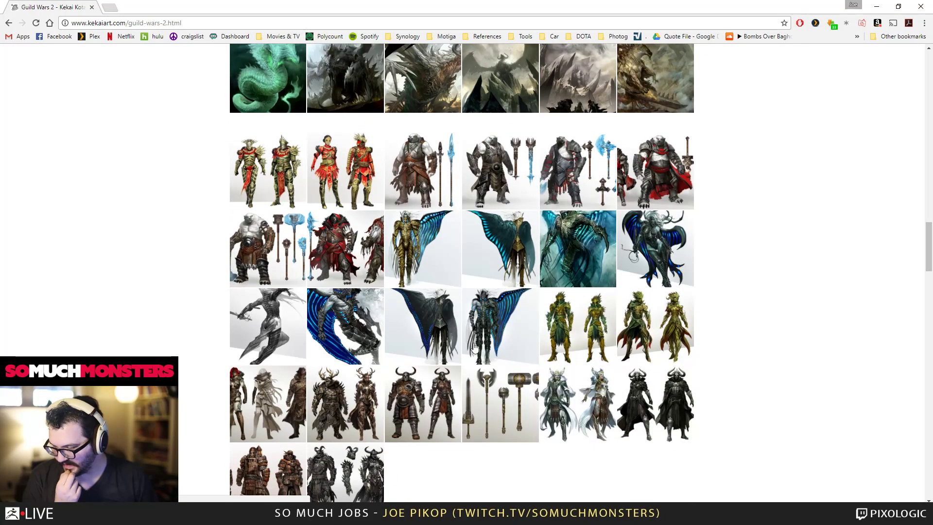
click(362, 392)
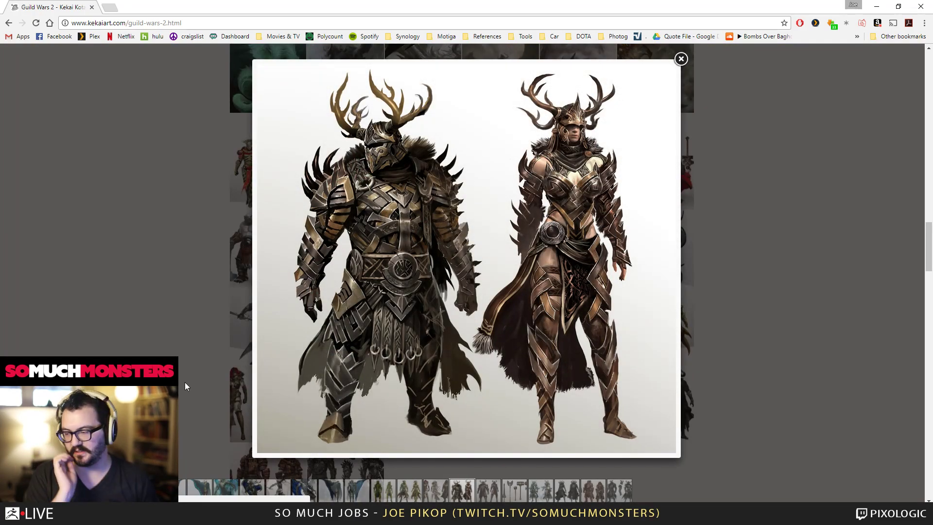
click(133, 317)
Step: View the painting of the horned dragon beside the airships in the dragon section, then close it
scroll(395, 328, up, 4)
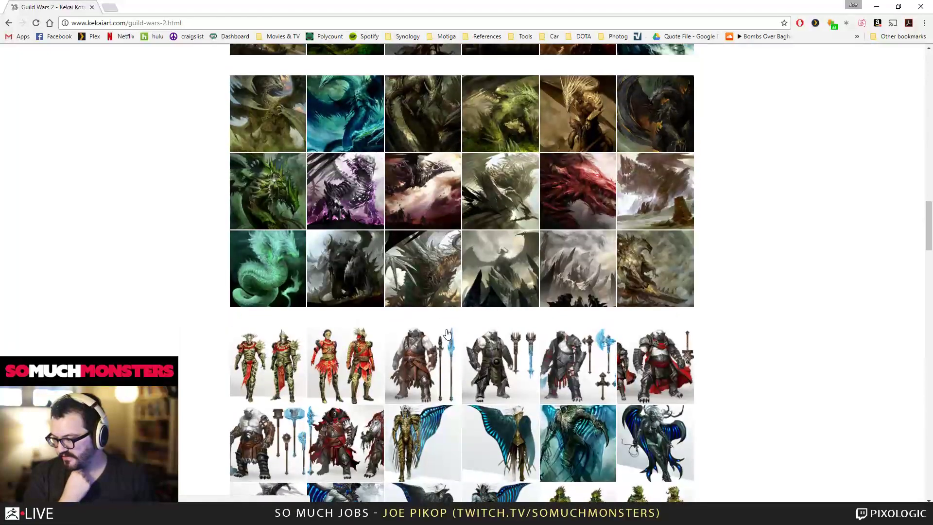
click(409, 279)
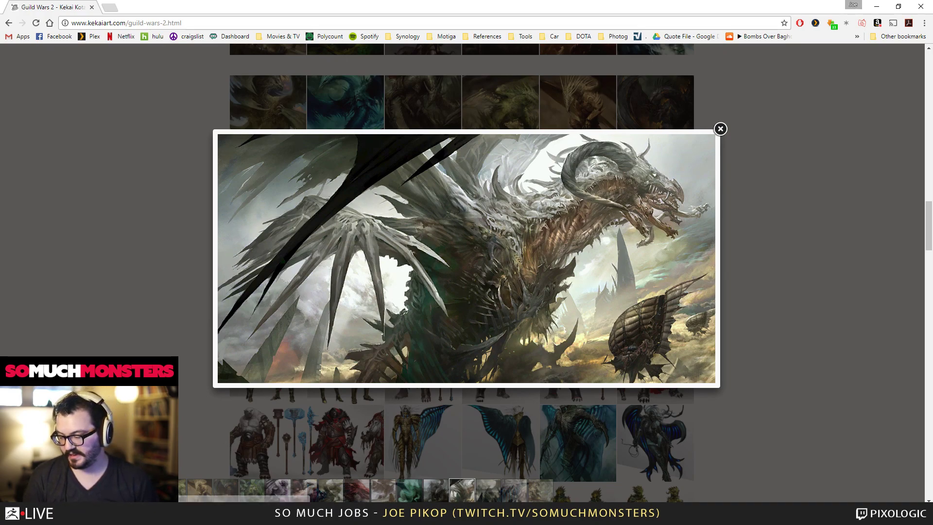
click(394, 417)
Step: View the painting of the horned, winged demon with chained creatures in the monster section, then close it
scroll(481, 281, down, 7)
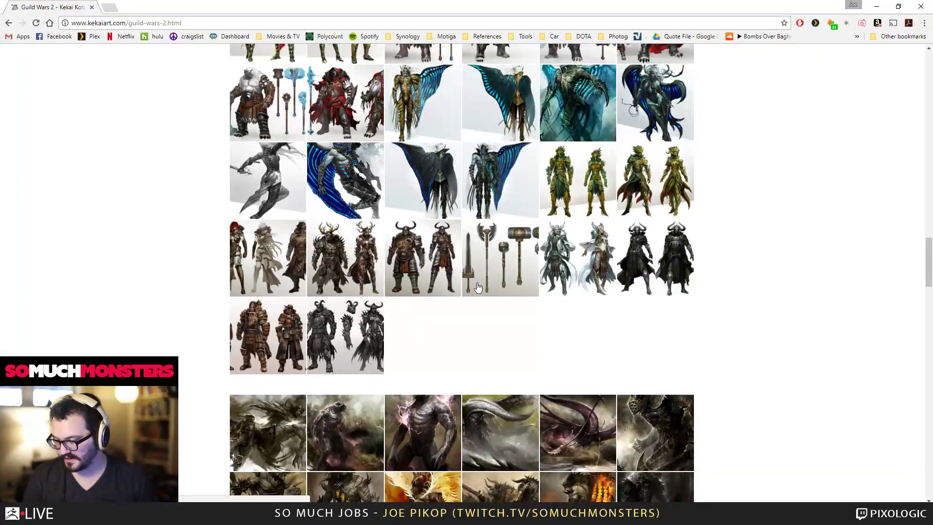
scroll(481, 281, down, 6)
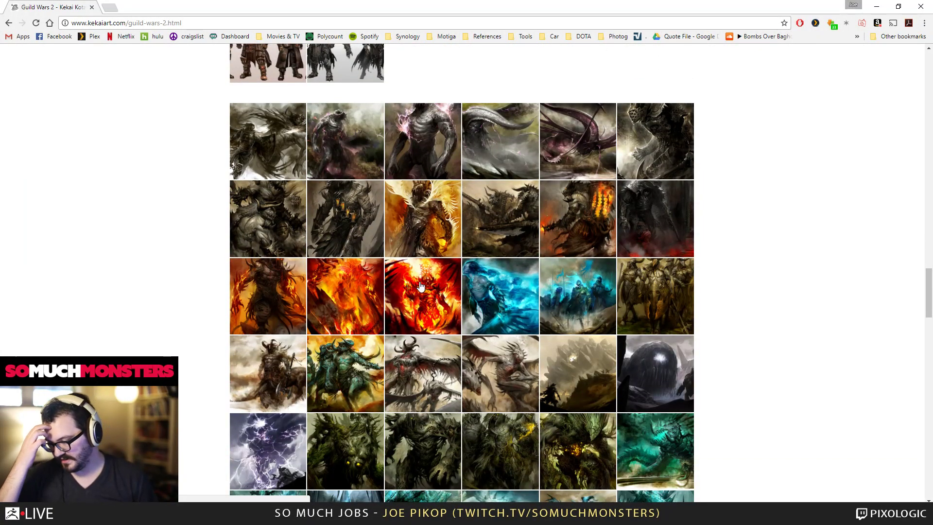
click(411, 399)
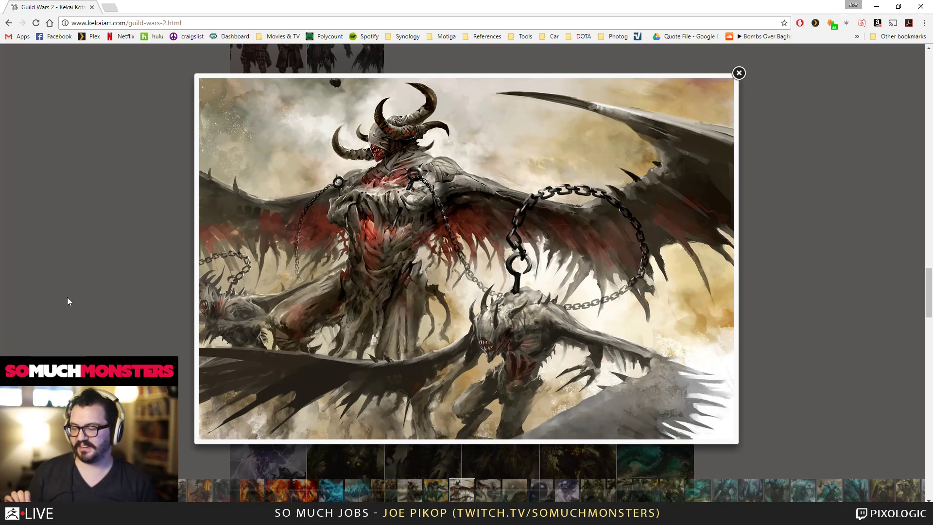
click(138, 305)
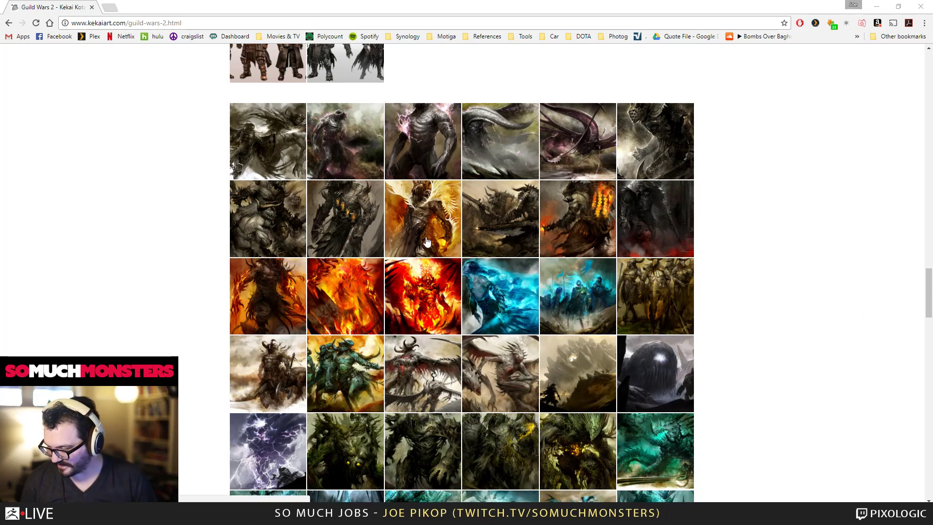
Step: View the two fiery demon paintings in the gallery's red and orange row one after the other, closing each
click(427, 297)
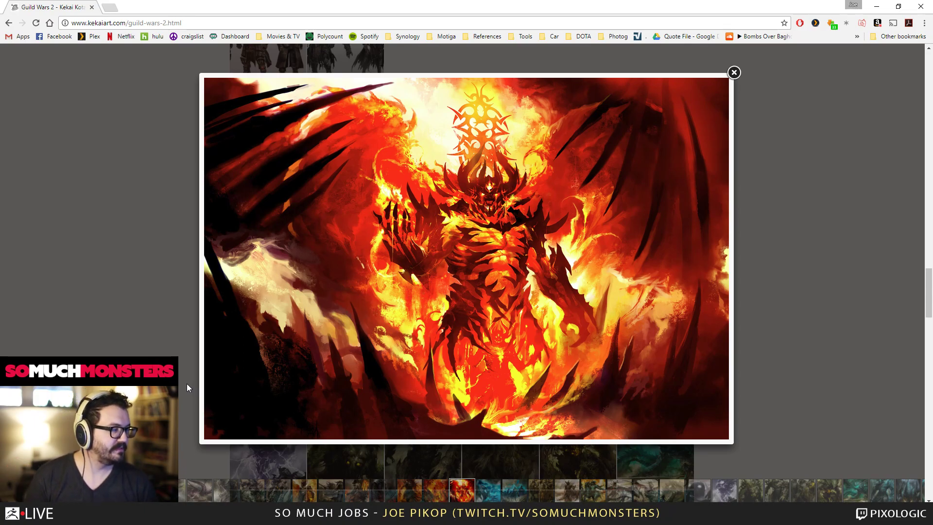
click(65, 333)
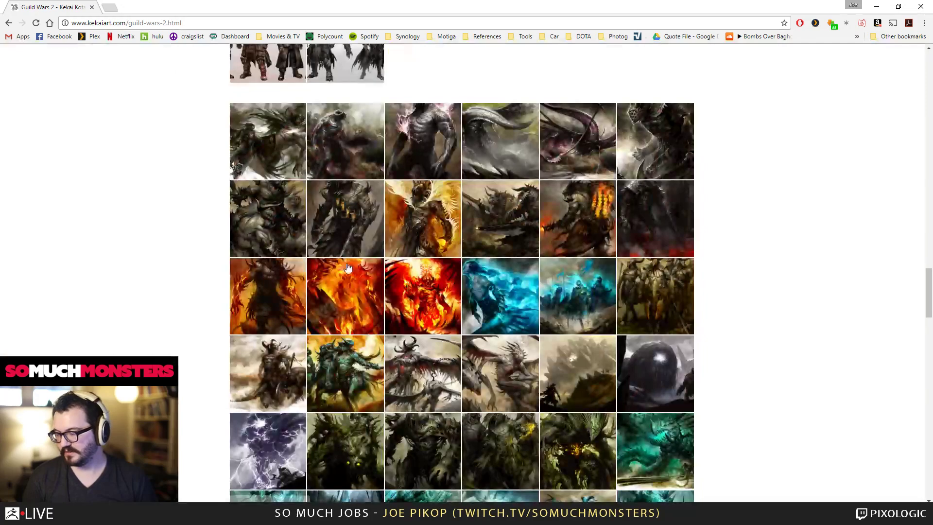
click(316, 302)
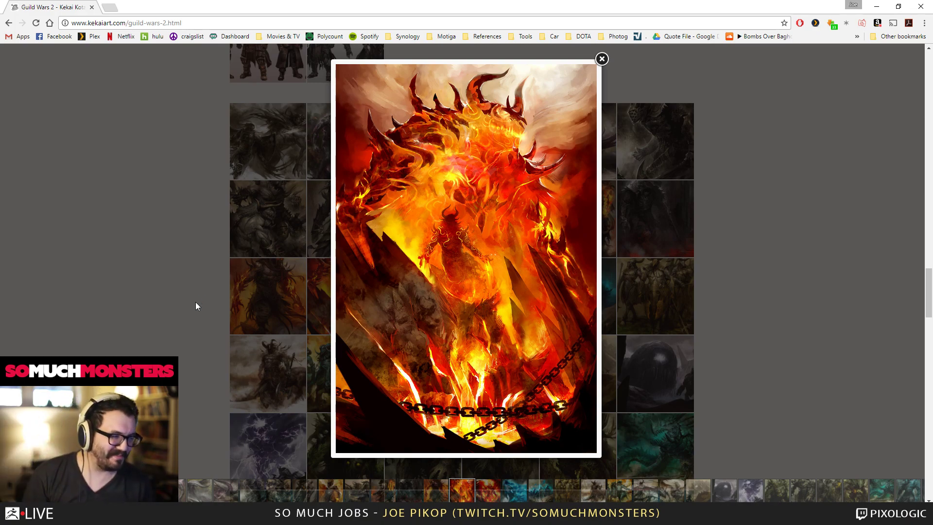
mouse_move(365, 297)
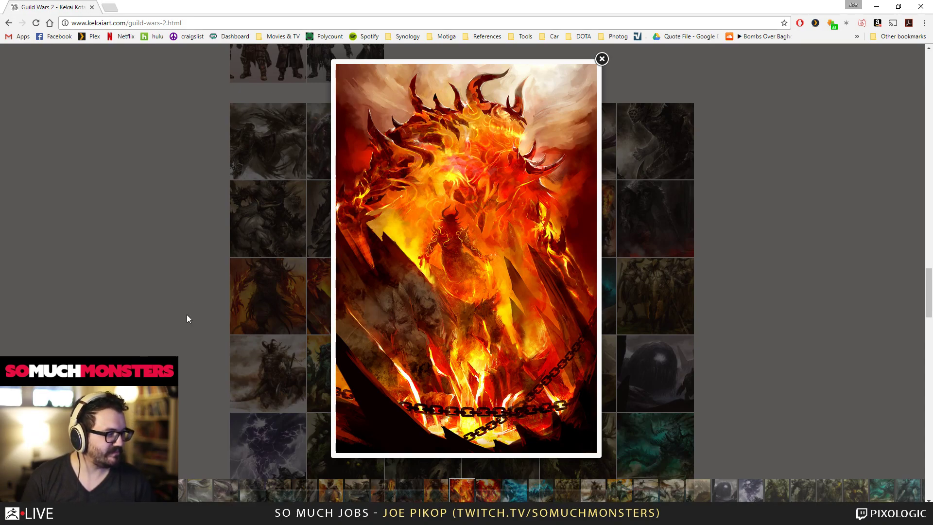
mouse_move(353, 259)
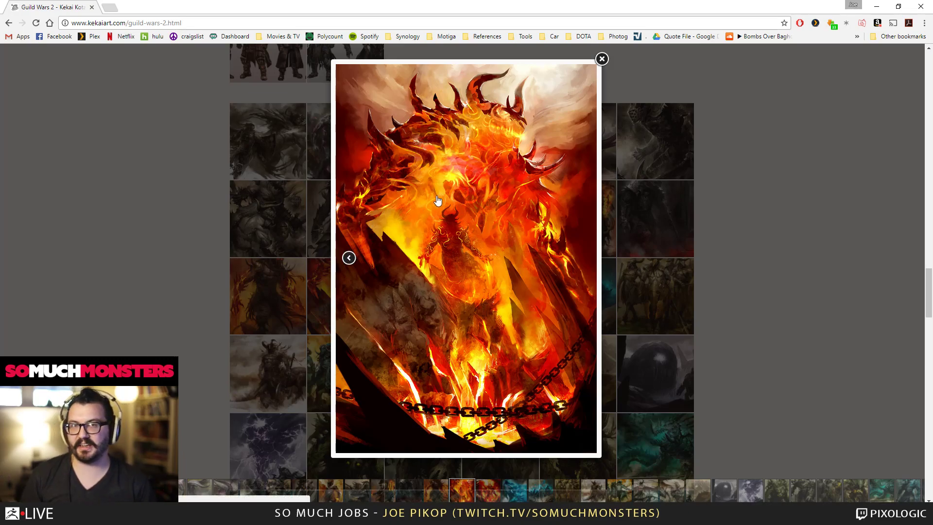
click(718, 152)
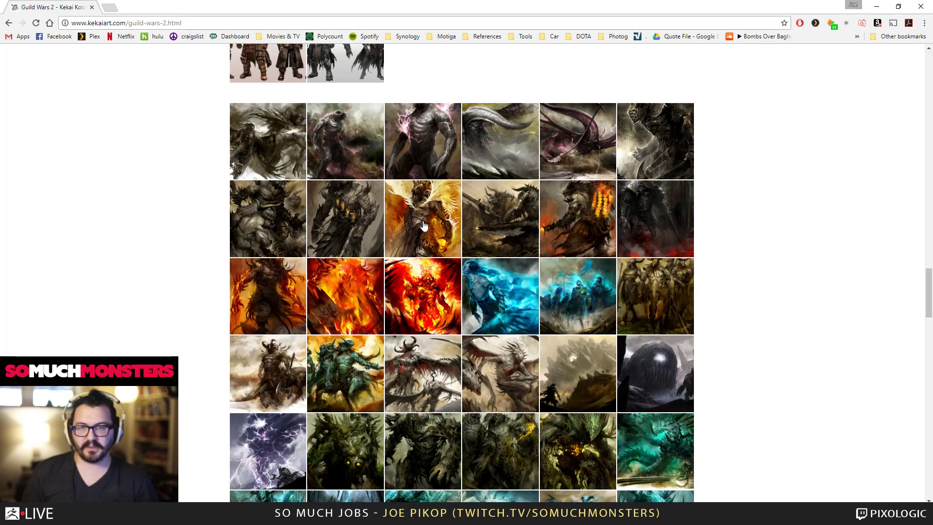
Step: View the painting of the crouching winged demons and the one of the giant tree creature, closing each
click(523, 346)
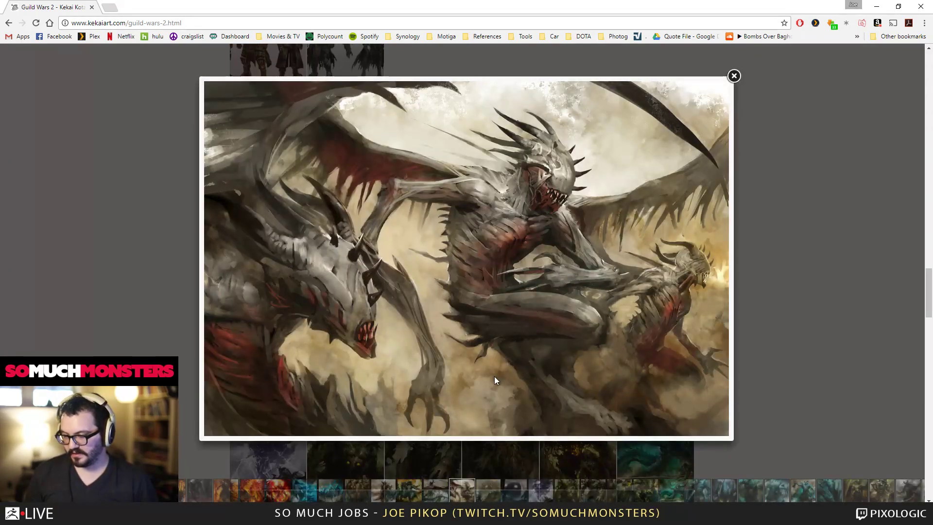
click(805, 195)
scroll(569, 281, down, 5)
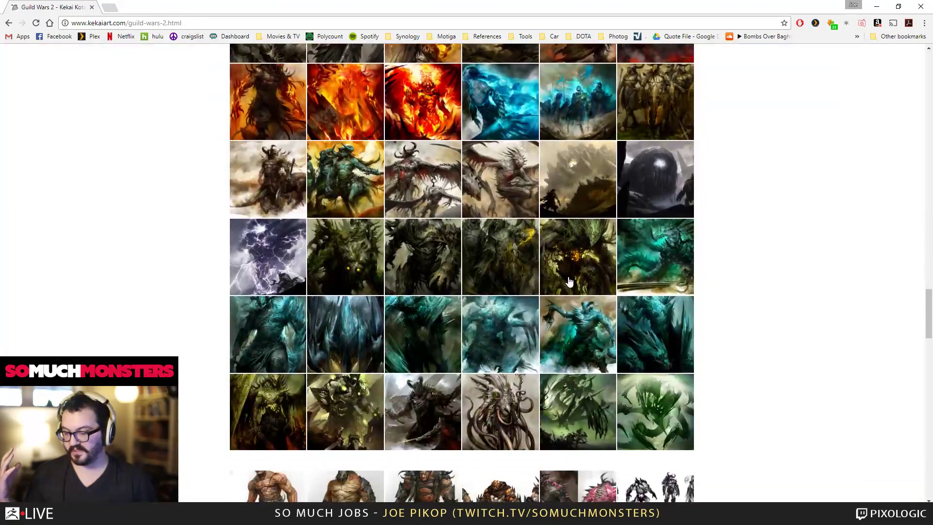
click(597, 244)
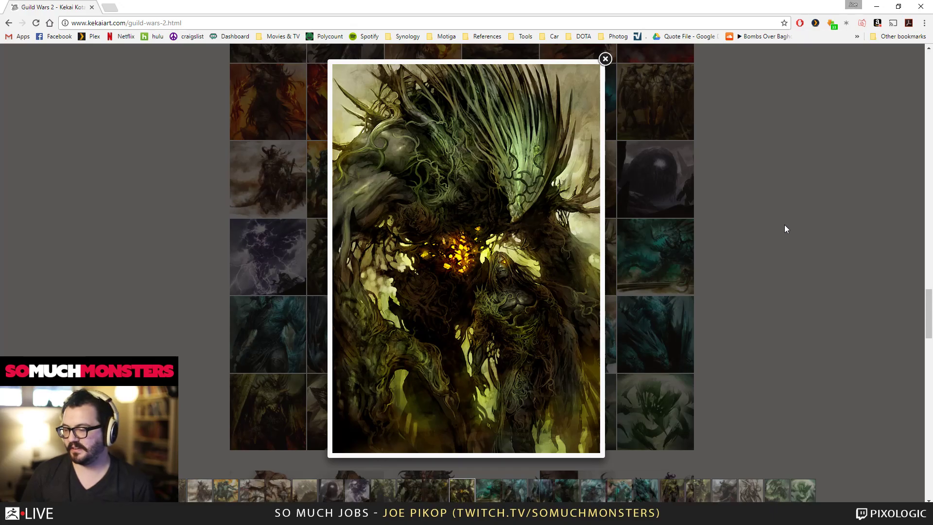
click(777, 208)
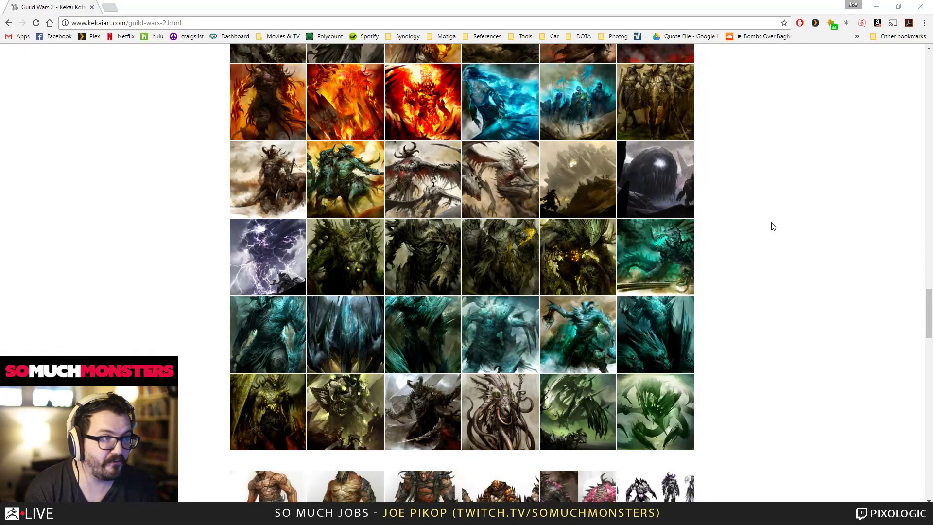
Step: Switch to ZBrush, make all subtools visible again and frame the full creature beside its reference image
key(alt+Tab)
drag(111, 230, 240, 173)
alt+drag(75, 161, 59, 189)
click(4, 207)
click(23, 214)
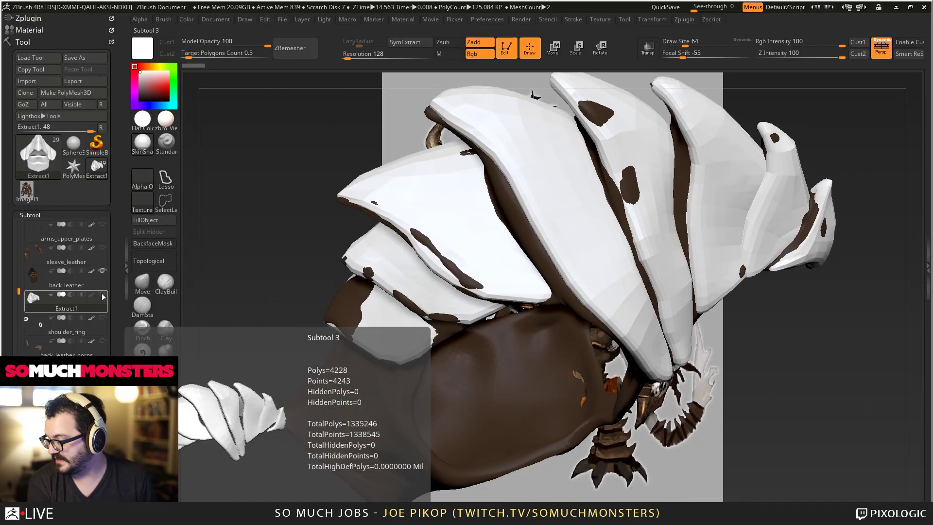
shift+click(102, 294)
shift+click(102, 295)
shift+click(102, 295)
drag(287, 218, 243, 187)
alt+drag(335, 242, 92, 244)
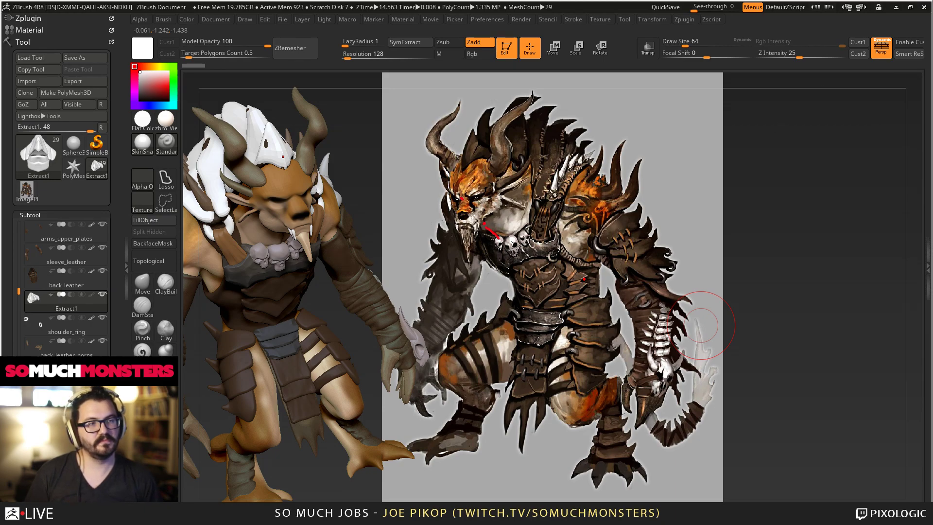
Step: Draw yellow annotation strokes over the reference image, tracing the spiky silhouette along the mane, back, shoulder and upper arm
drag(837, 147, 823, 137)
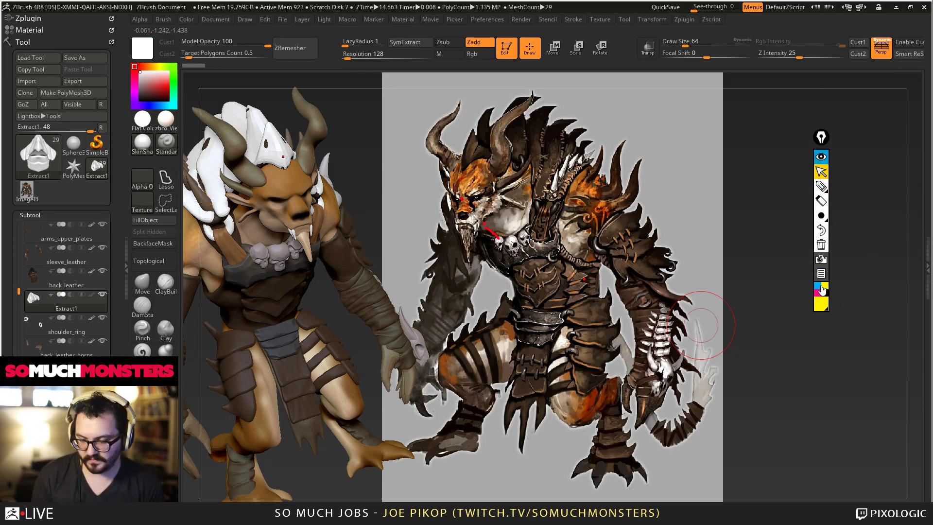
click(820, 186)
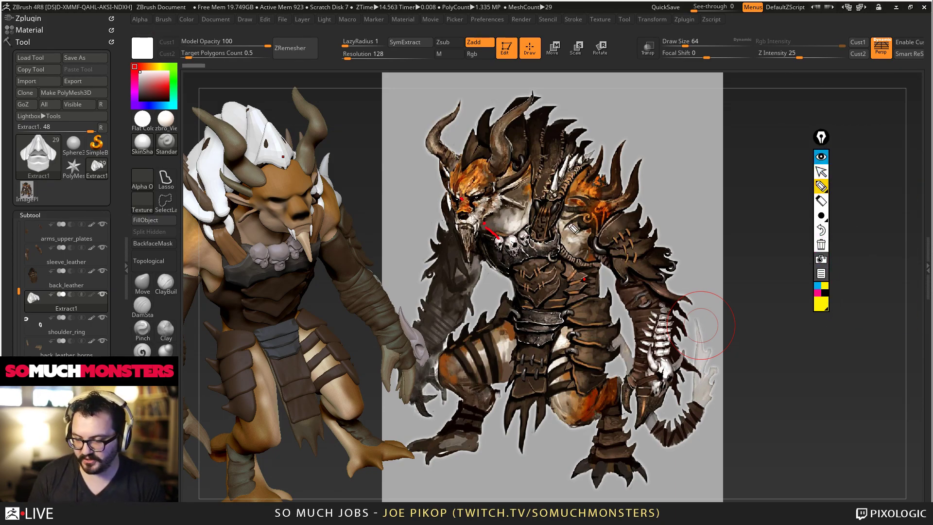
mouse_move(605, 197)
mouse_down()
mouse_move(631, 127)
mouse_move(627, 200)
mouse_move(638, 162)
mouse_up()
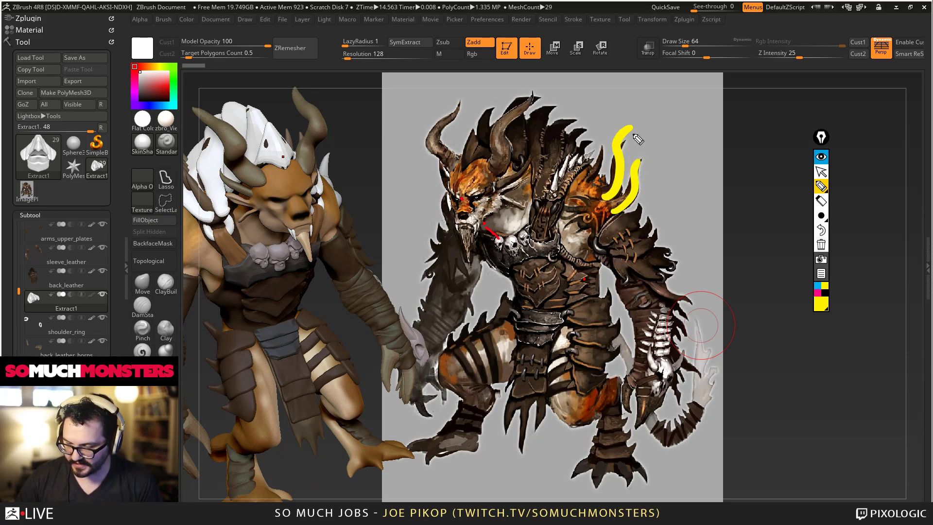
drag(594, 183, 613, 143)
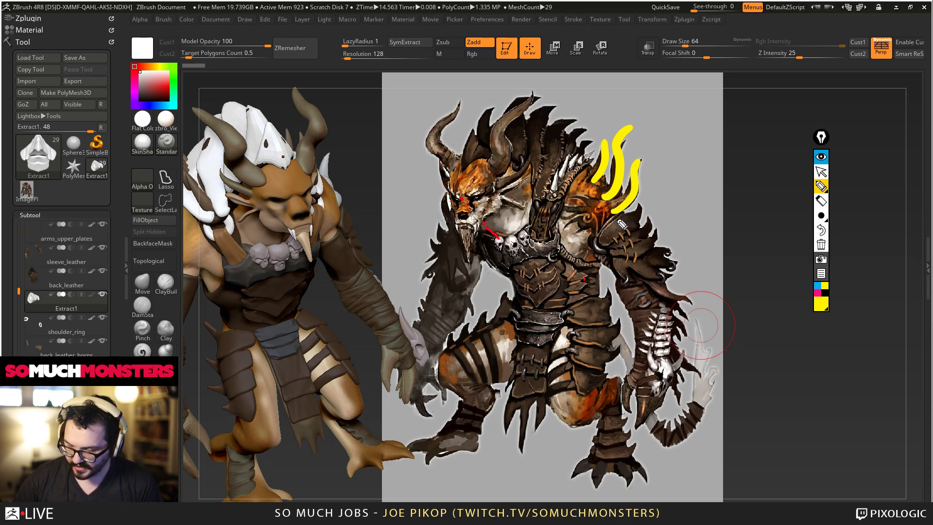
drag(616, 220, 642, 201)
mouse_move(635, 236)
mouse_down()
mouse_move(649, 221)
mouse_move(676, 253)
mouse_move(667, 263)
mouse_move(680, 266)
mouse_move(631, 278)
mouse_up()
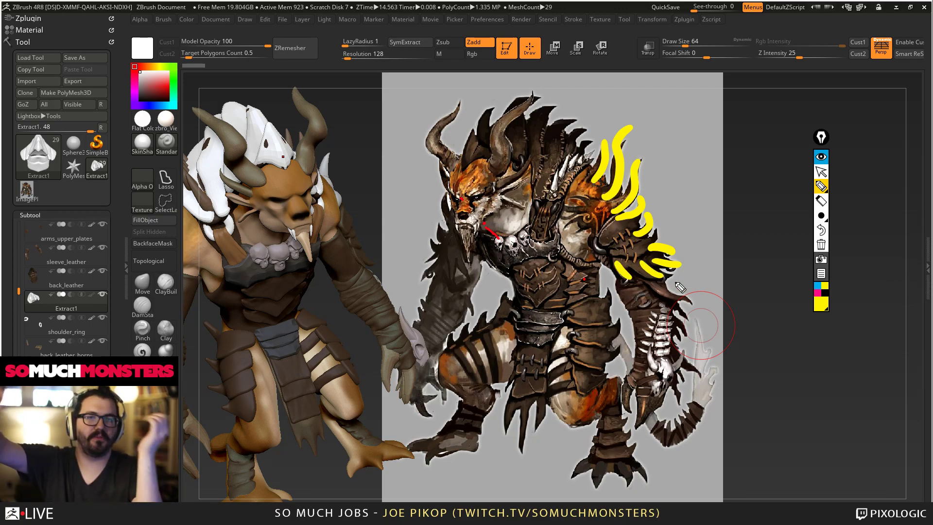
drag(649, 288, 699, 304)
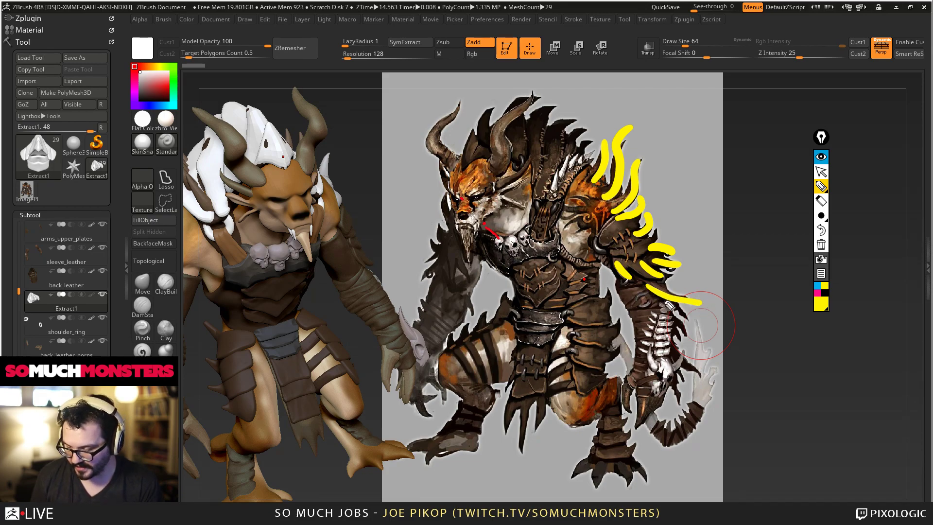
mouse_move(564, 166)
mouse_down()
mouse_move(590, 116)
mouse_move(578, 151)
mouse_move(600, 146)
mouse_move(589, 175)
mouse_up()
drag(538, 152, 570, 103)
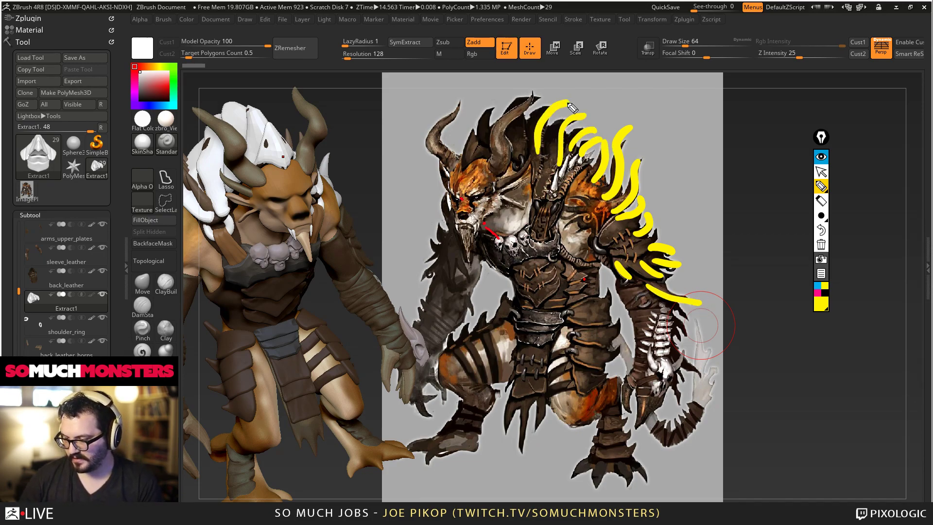
Step: Add yellow annotation strokes along the front of the reference creature's mane and its horns, plus one short stroke on the torso armour
drag(522, 136, 557, 93)
drag(484, 132, 503, 101)
drag(480, 151, 469, 125)
mouse_move(459, 162)
mouse_down()
mouse_move(439, 138)
mouse_move(469, 108)
mouse_up()
mouse_move(506, 164)
mouse_down()
mouse_move(495, 139)
mouse_move(540, 103)
mouse_up()
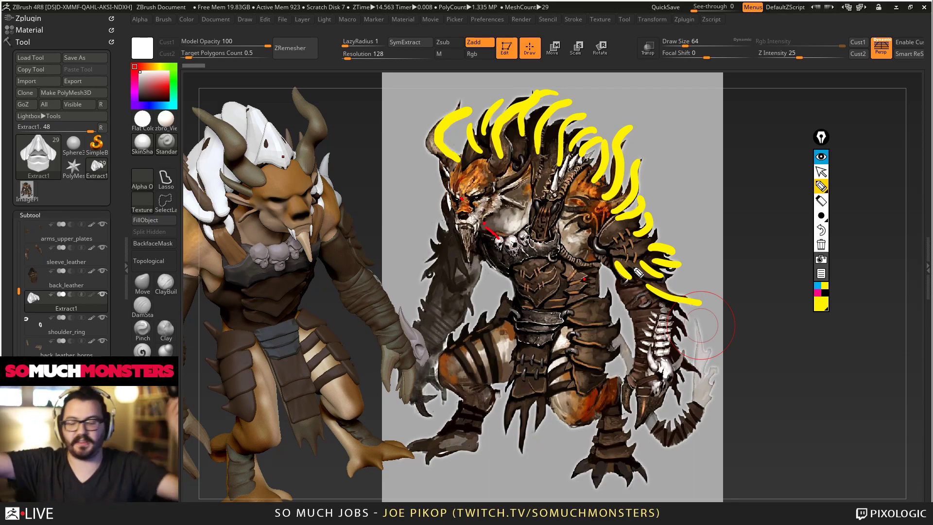
drag(540, 303, 560, 281)
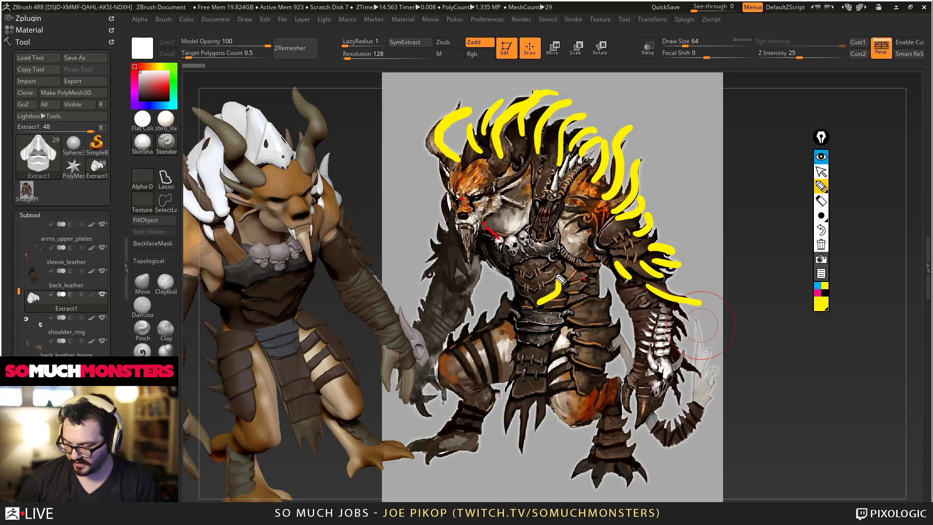
Step: Clear the annotations and retrace the curves of the horns, mane spikes and shoulder spikes on the reference with a thinner yellow pen
mouse_move(821, 216)
click(790, 215)
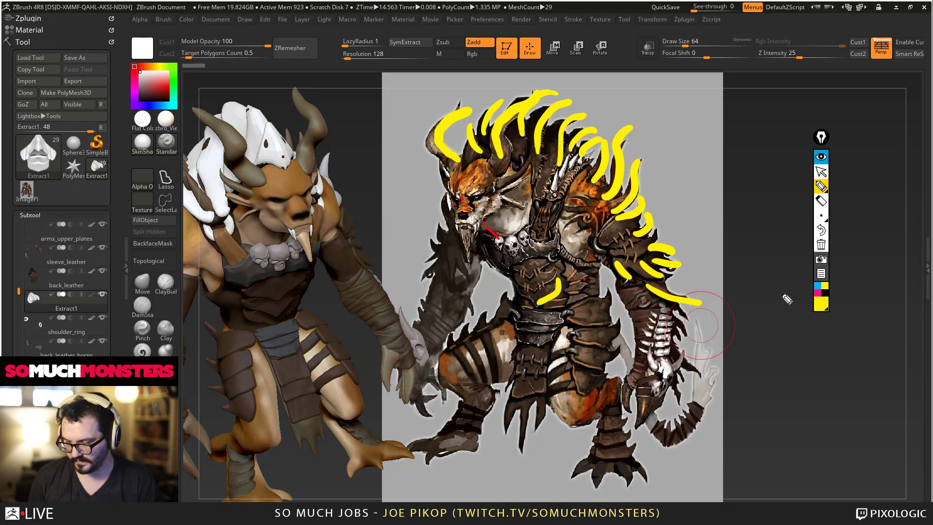
click(821, 244)
mouse_move(452, 170)
mouse_down()
mouse_move(434, 132)
mouse_move(456, 100)
mouse_move(459, 162)
mouse_move(534, 97)
mouse_move(537, 129)
mouse_move(562, 104)
mouse_move(583, 114)
mouse_up()
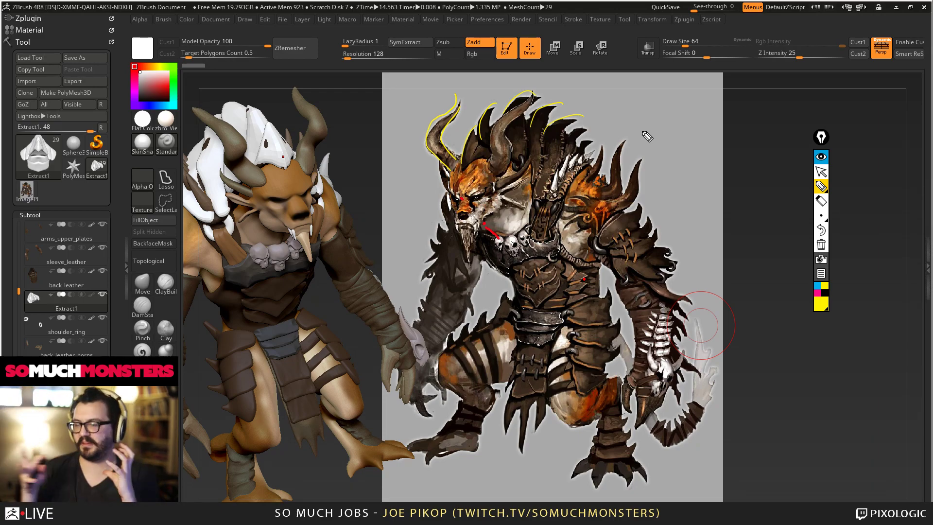
mouse_move(614, 221)
mouse_down()
mouse_move(651, 144)
mouse_move(616, 199)
mouse_move(635, 140)
mouse_up()
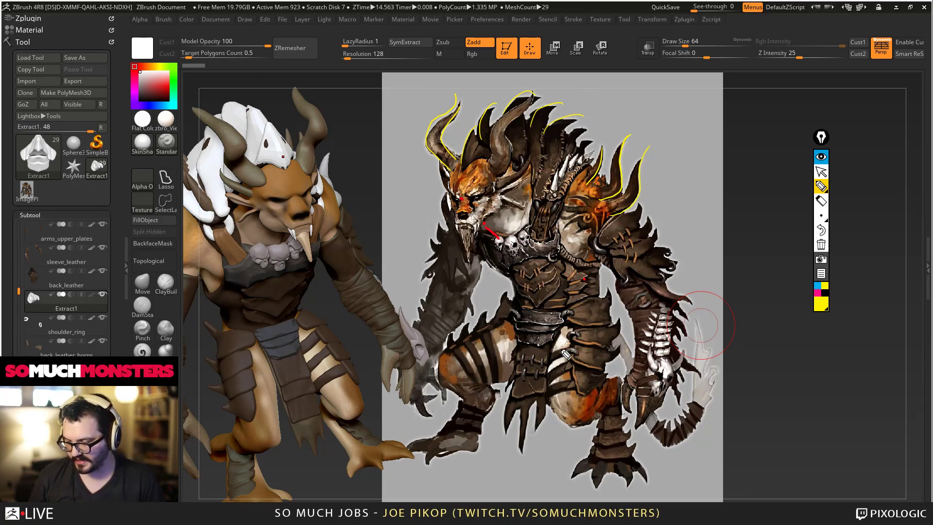
drag(637, 224, 641, 198)
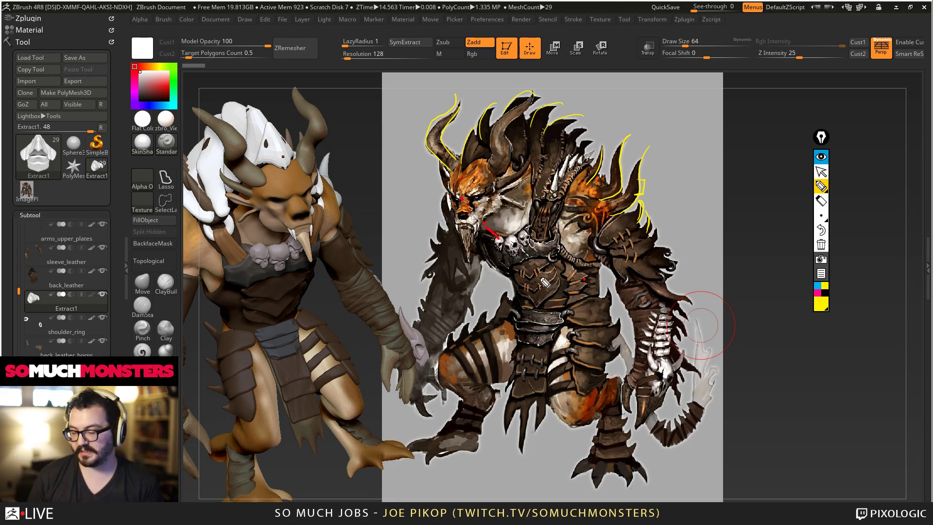
Step: Mark the chest skulls and forearm bone in yellow, outline both legs with a sweeping curve beside them, and trace the ear
mouse_move(509, 246)
mouse_down()
mouse_move(521, 241)
mouse_move(505, 252)
mouse_move(515, 246)
mouse_up()
mouse_move(666, 368)
mouse_down()
mouse_move(663, 389)
mouse_move(679, 398)
mouse_up()
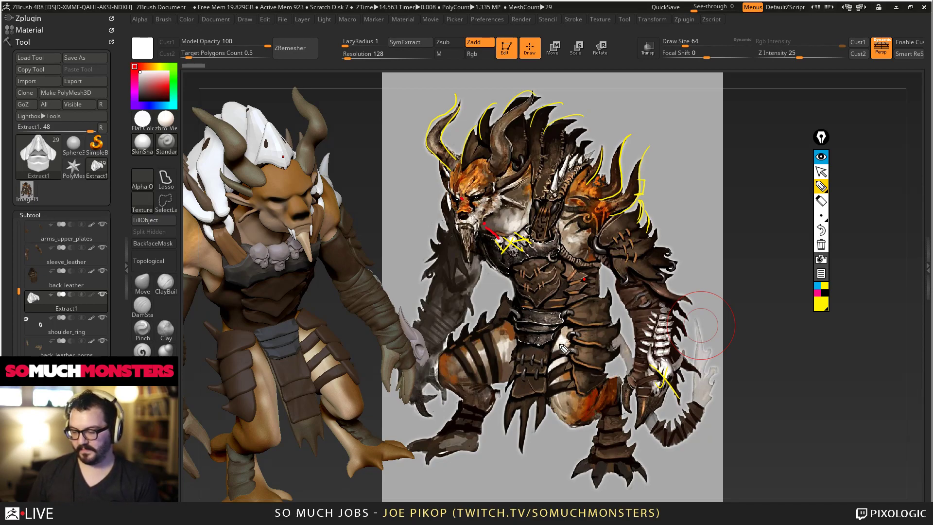
mouse_move(554, 314)
mouse_down()
mouse_move(580, 421)
mouse_move(580, 297)
mouse_up()
mouse_move(580, 416)
mouse_down()
mouse_move(622, 383)
mouse_move(586, 416)
mouse_move(602, 452)
mouse_move(631, 466)
mouse_move(598, 461)
mouse_up()
mouse_move(467, 335)
mouse_down()
mouse_move(529, 310)
mouse_move(452, 365)
mouse_move(545, 316)
mouse_move(459, 385)
mouse_move(437, 366)
mouse_move(488, 418)
mouse_move(492, 407)
mouse_move(418, 454)
mouse_up()
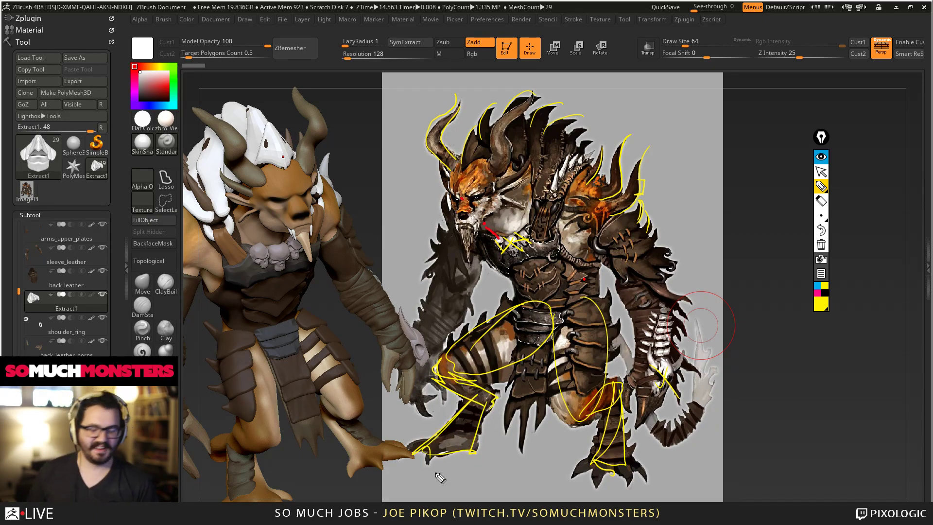
mouse_move(656, 489)
mouse_down()
mouse_move(535, 464)
mouse_move(607, 304)
mouse_up()
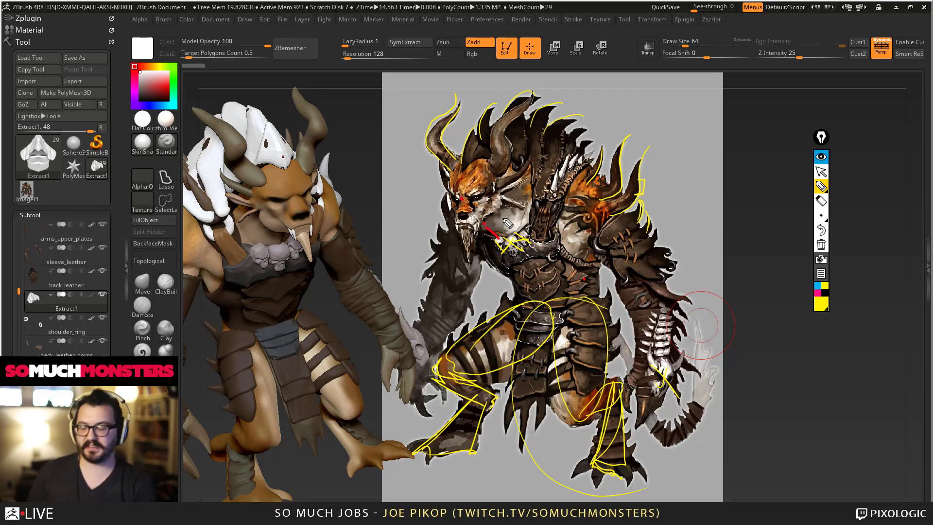
mouse_move(498, 186)
mouse_down()
mouse_move(529, 168)
mouse_move(503, 192)
mouse_up()
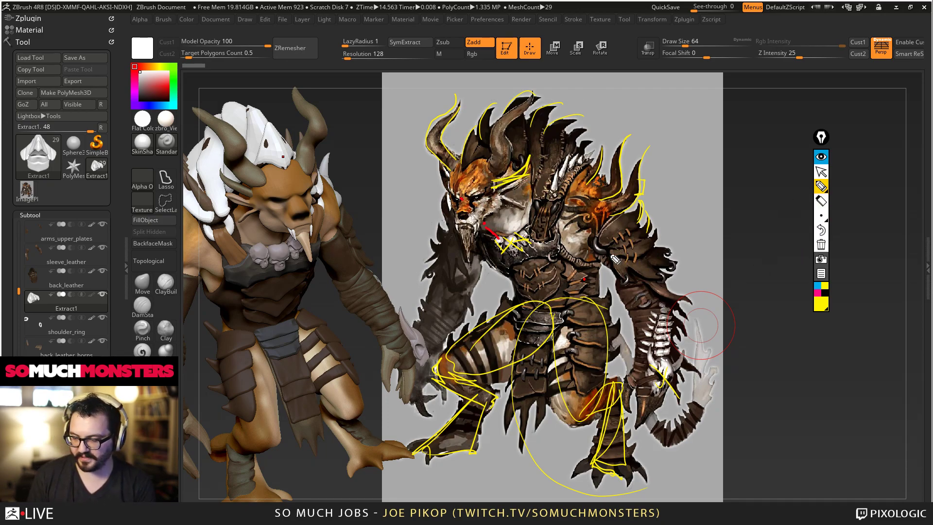
Step: Trace the lower curves of the horns, the mane seams and the white back spikes on the reference in magenta
click(817, 293)
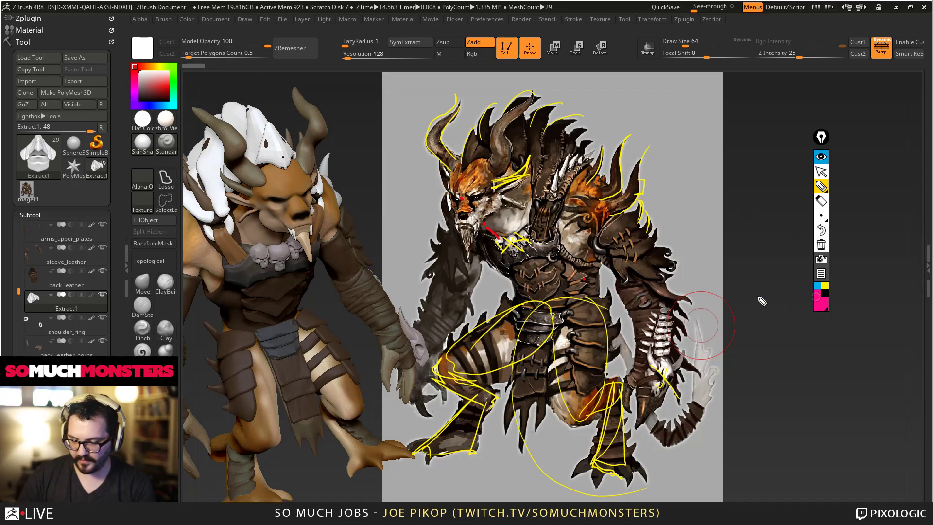
mouse_move(493, 195)
mouse_down()
mouse_move(519, 186)
mouse_move(529, 153)
mouse_move(495, 187)
mouse_move(510, 170)
mouse_move(516, 147)
mouse_move(507, 145)
mouse_up()
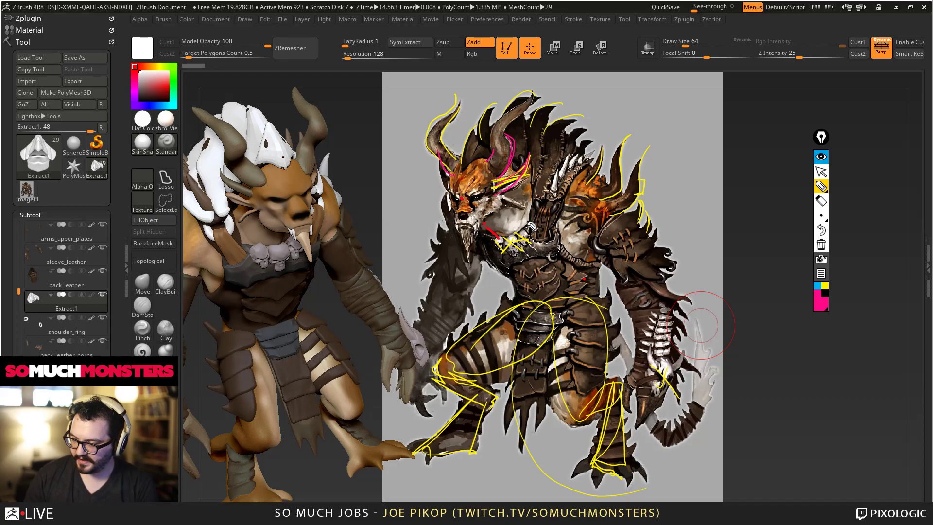
drag(554, 194, 580, 146)
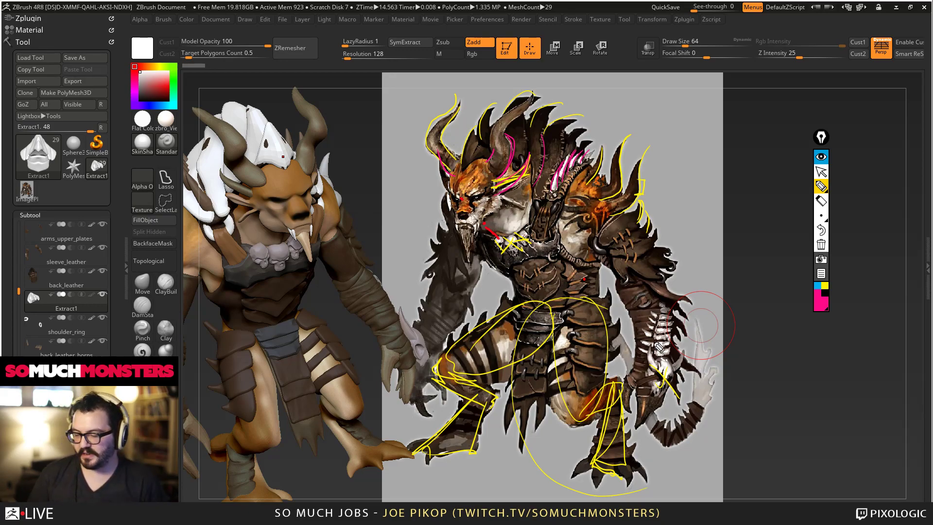
Step: Annotate the reference's forearm, striping the bone ribs in magenta and yellow and tracing the arm guard's spiky edge in magenta
mouse_move(660, 353)
mouse_down()
mouse_move(672, 353)
mouse_move(669, 343)
mouse_up()
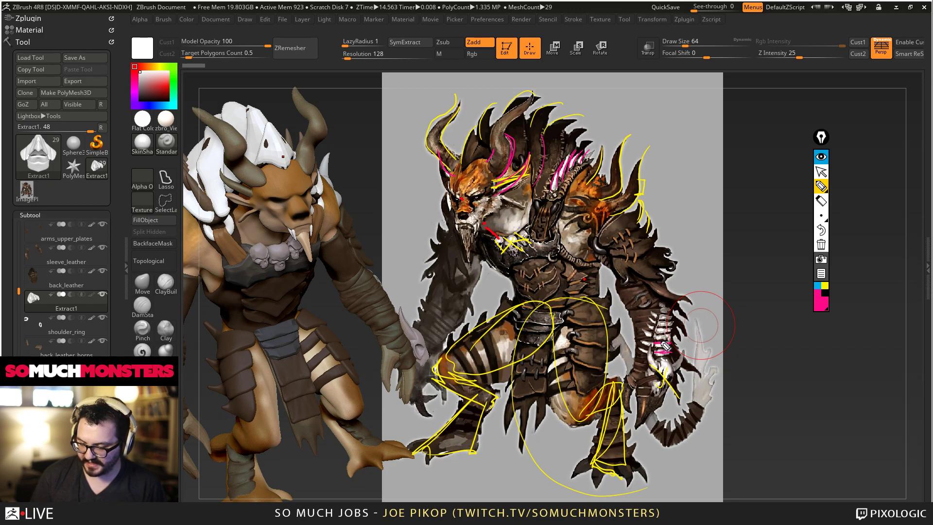
click(826, 287)
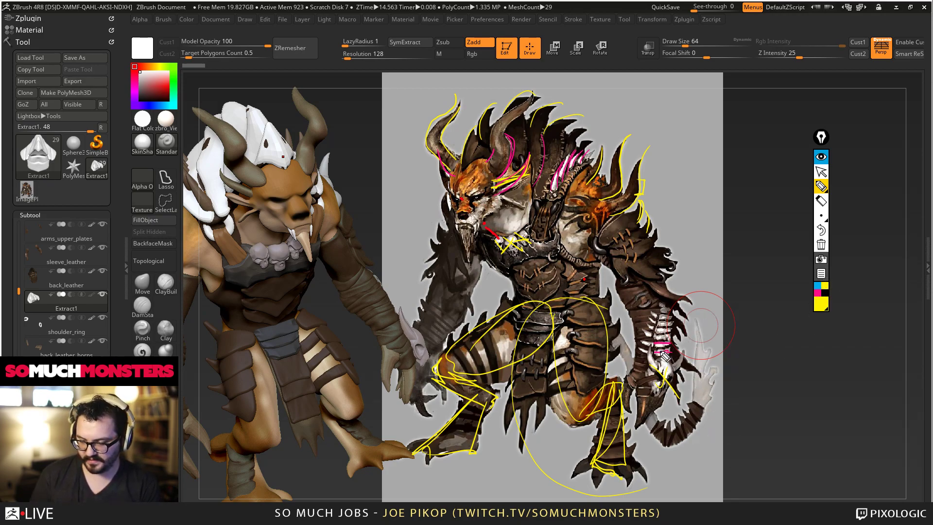
drag(659, 359, 671, 339)
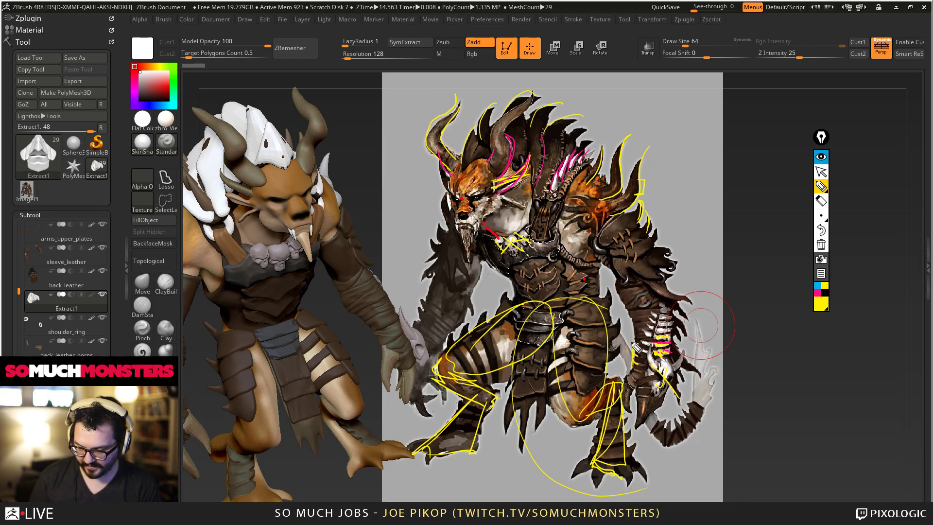
click(817, 292)
mouse_move(637, 374)
mouse_down()
mouse_move(630, 316)
mouse_move(646, 325)
mouse_up()
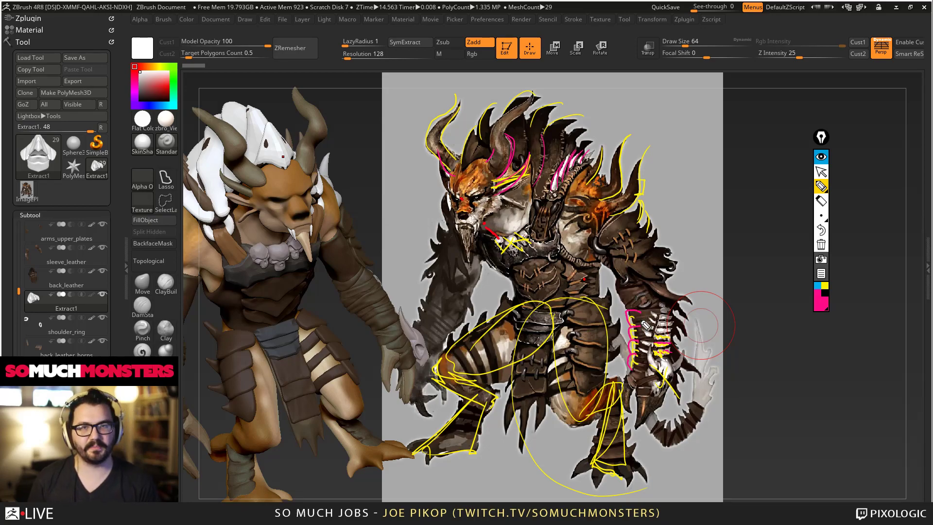
drag(629, 313, 668, 317)
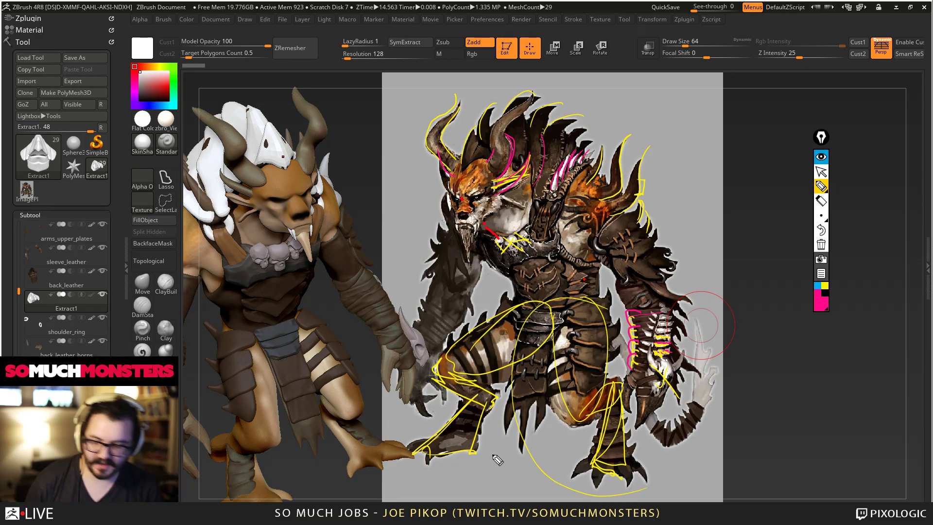
Step: Erase all annotation strokes, including large magenta loops scribbled across both creatures, and collapse the annotation tools
click(821, 244)
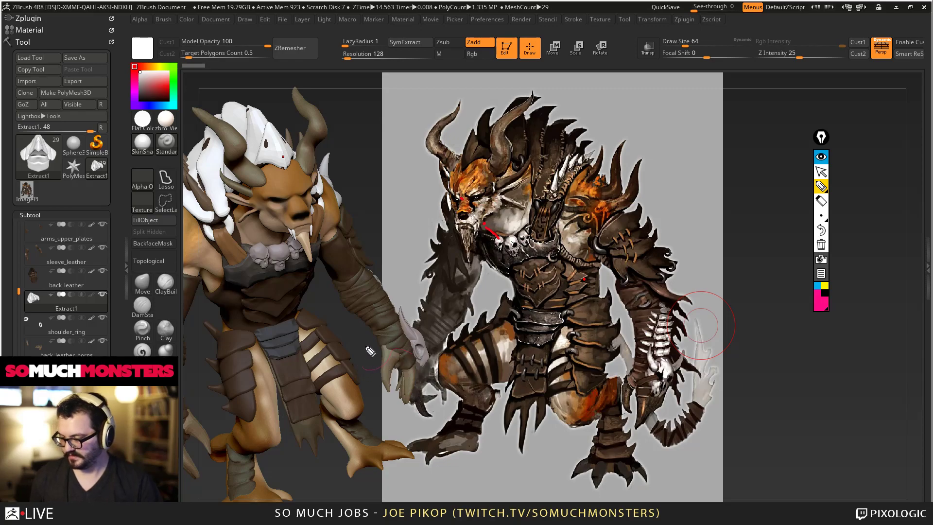
mouse_move(340, 315)
mouse_down()
mouse_move(597, 256)
mouse_move(545, 364)
mouse_move(297, 316)
mouse_move(803, 225)
mouse_up()
mouse_move(474, 365)
mouse_down()
mouse_move(563, 255)
mouse_move(440, 479)
mouse_move(593, 370)
mouse_up()
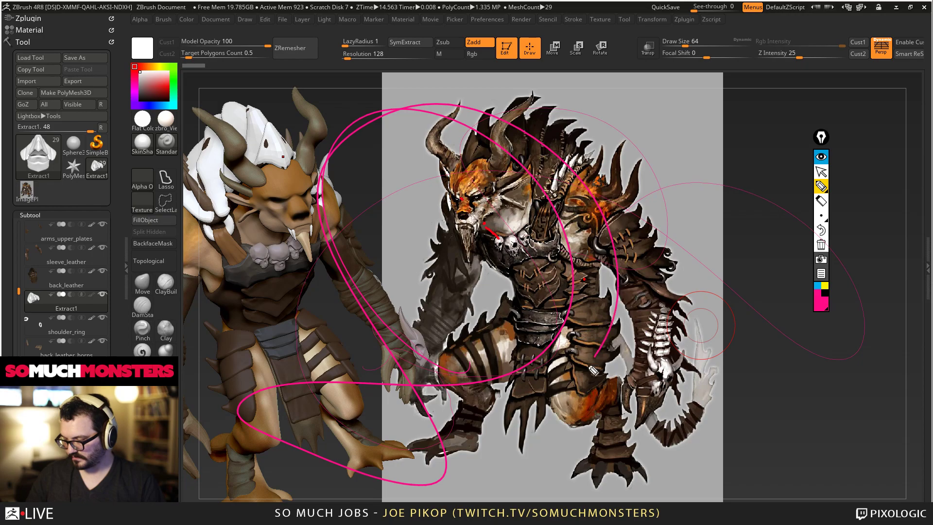
click(821, 244)
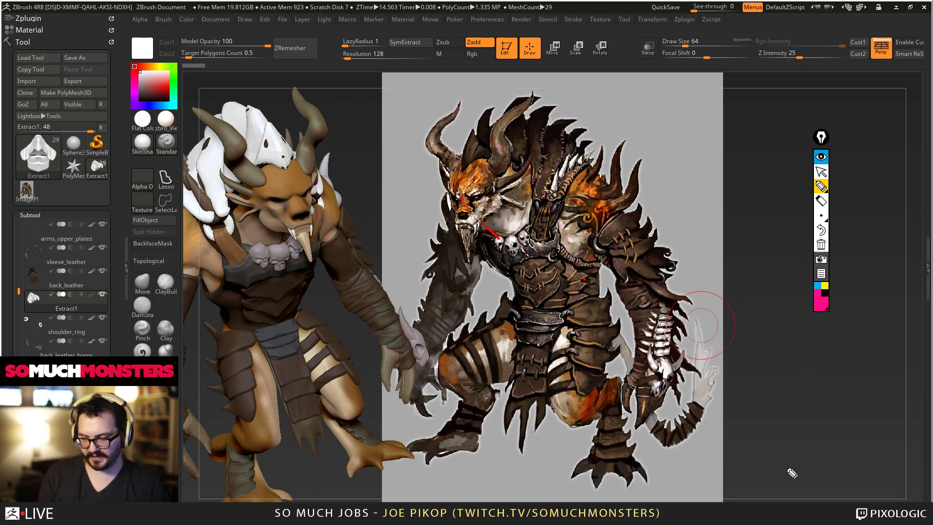
click(821, 156)
Step: Sample the dark brown leather colour from the sculpt and fill the white mane plates subtool with it
drag(649, 412, 728, 399)
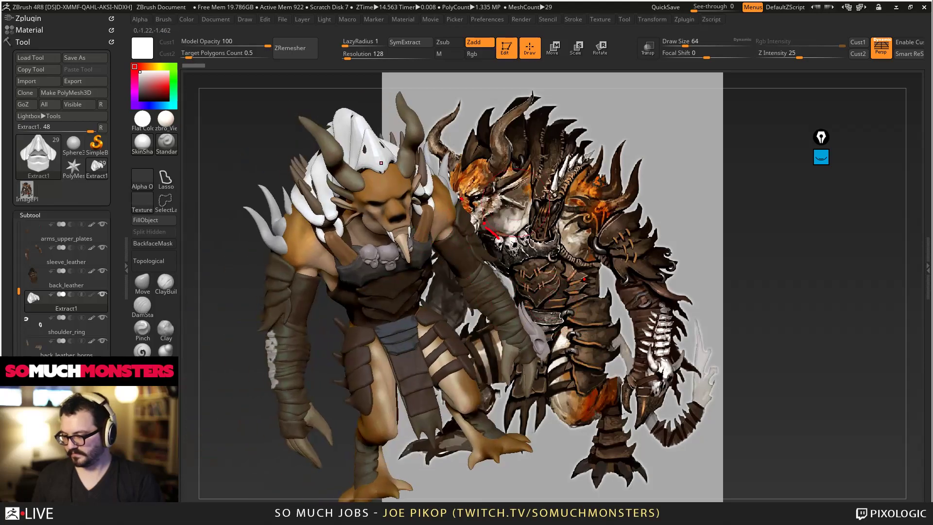
key(c)
key(c)
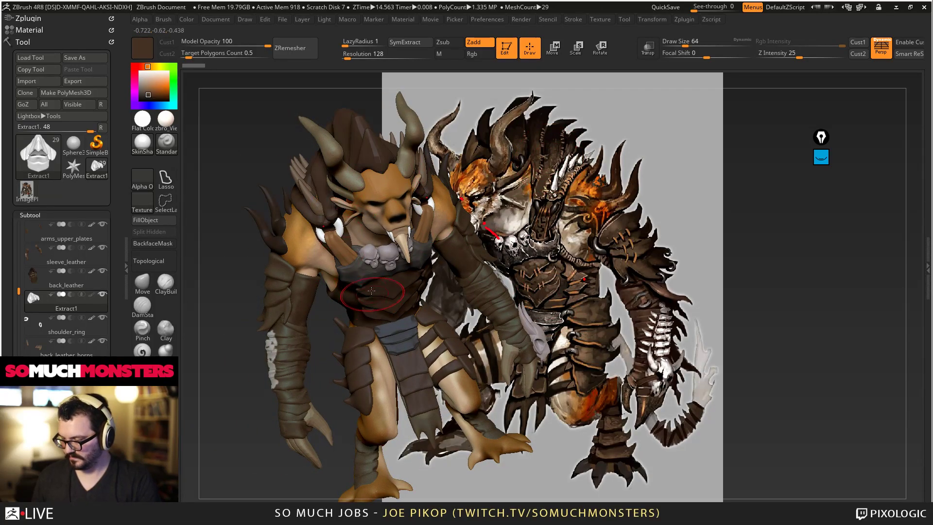
key(f)
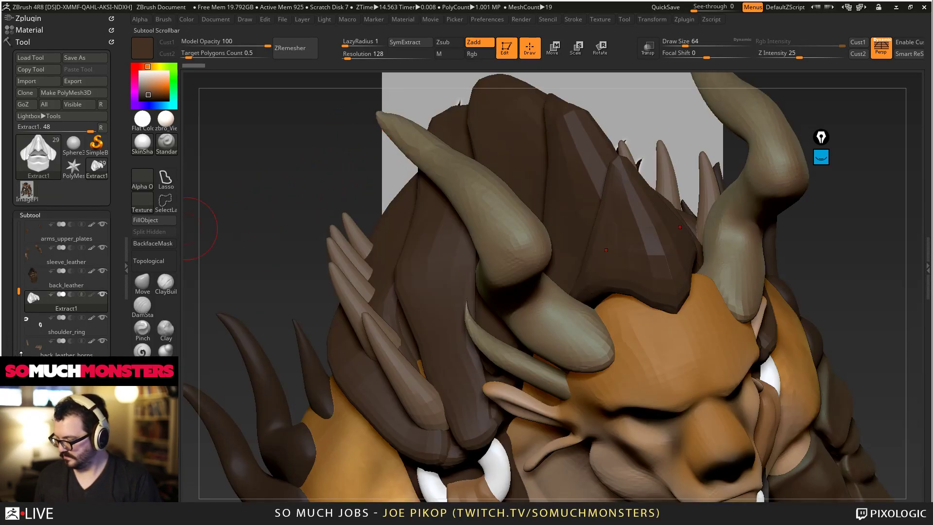
click(142, 222)
Step: Pull the upper ends of the mane plates into curved, pointed tips with the Move brush at a draw size of about 116
right_drag(423, 245, 452, 365)
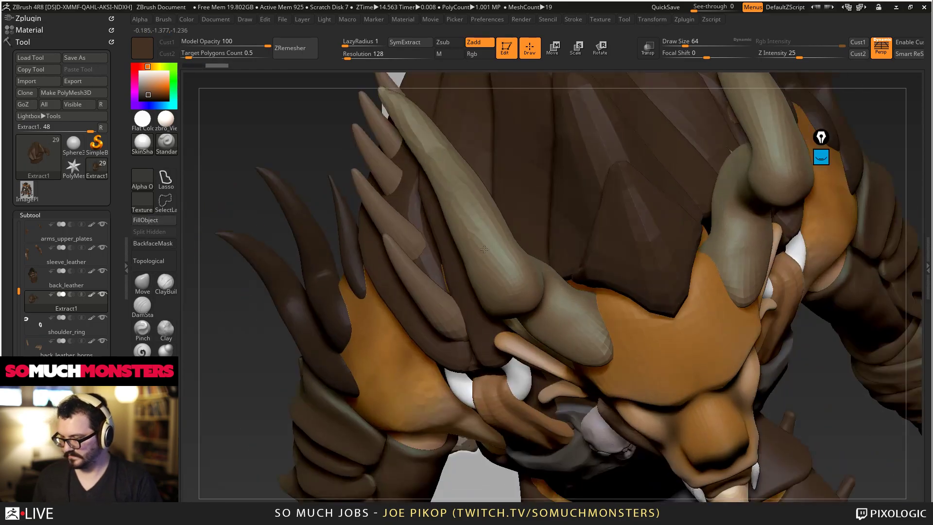
alt+right_drag(525, 204, 538, 432)
right_drag(540, 367, 609, 413)
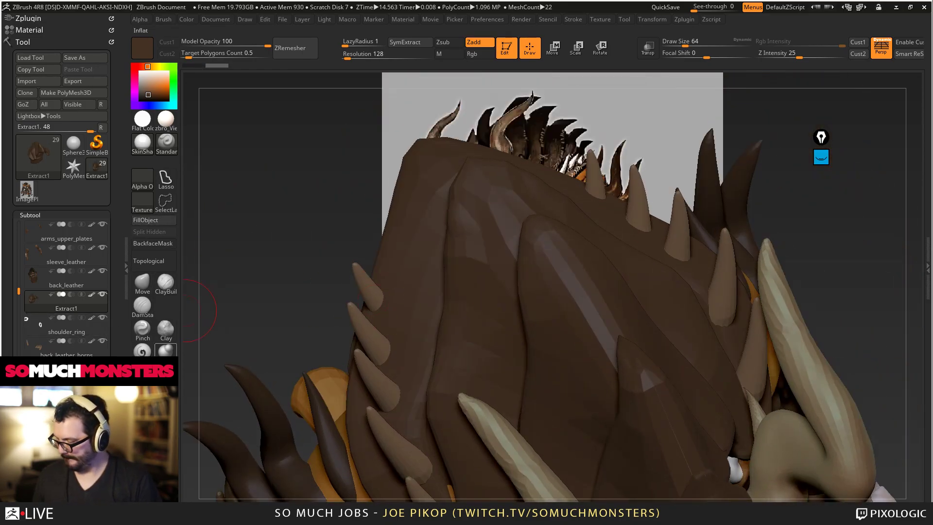
click(140, 284)
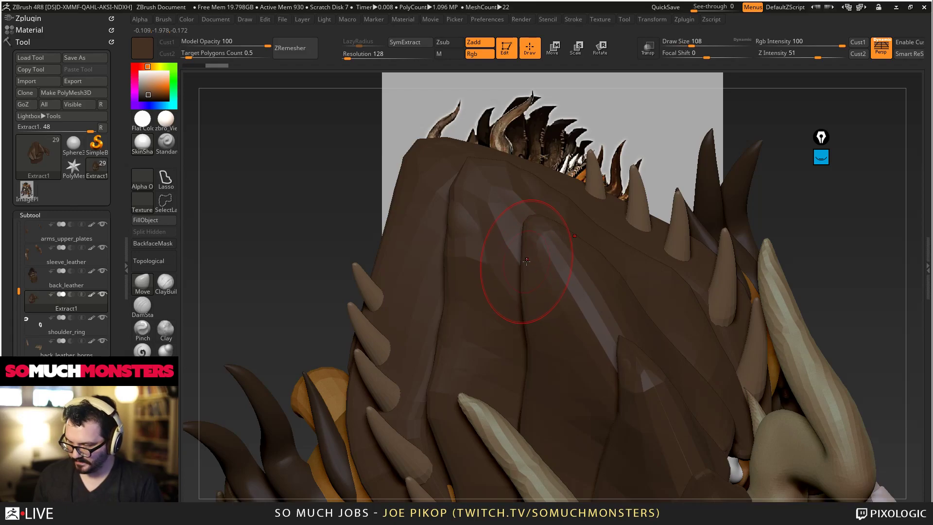
right_drag(525, 240, 530, 299)
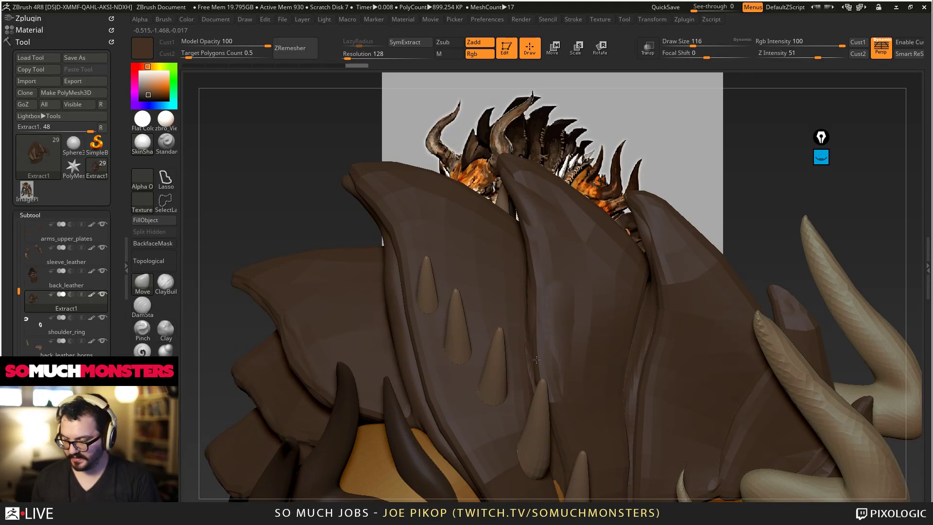
right_drag(508, 292, 550, 258)
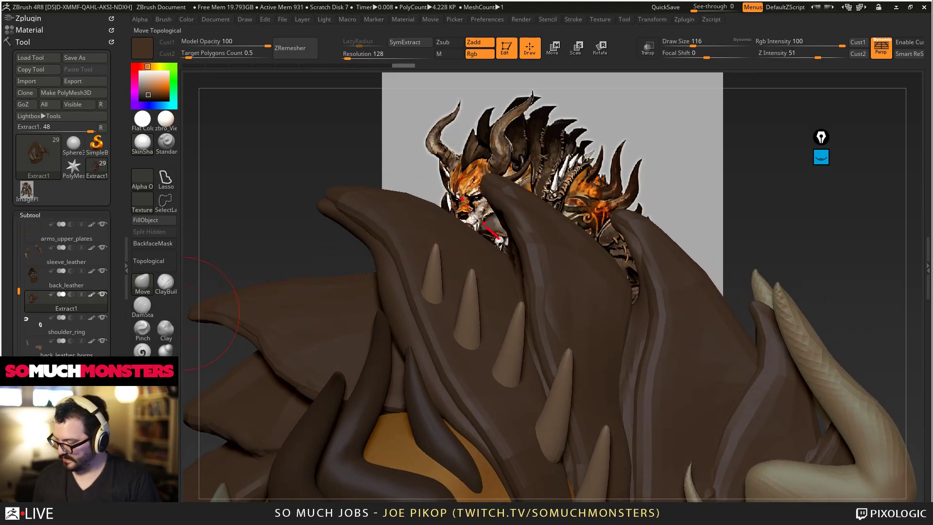
Step: Turn on topological masking and reshape the individual overlapping mane plates around the row of small spikes with the Move brush
click(154, 263)
mouse_move(485, 342)
right_down()
mouse_move(533, 360)
mouse_move(503, 337)
right_up()
right_drag(530, 375, 516, 390)
right_drag(563, 418, 573, 445)
right_drag(540, 411, 542, 449)
mouse_move(543, 449)
mouse_down()
mouse_move(533, 455)
mouse_move(538, 465)
mouse_up()
mouse_move(524, 426)
mouse_down()
mouse_move(530, 443)
mouse_move(551, 448)
mouse_up()
ctrl+right_drag(548, 413, 573, 361)
drag(573, 362, 576, 380)
mouse_move(578, 363)
right_down()
mouse_move(568, 392)
mouse_move(559, 354)
mouse_move(563, 388)
mouse_move(578, 354)
mouse_move(580, 369)
right_up()
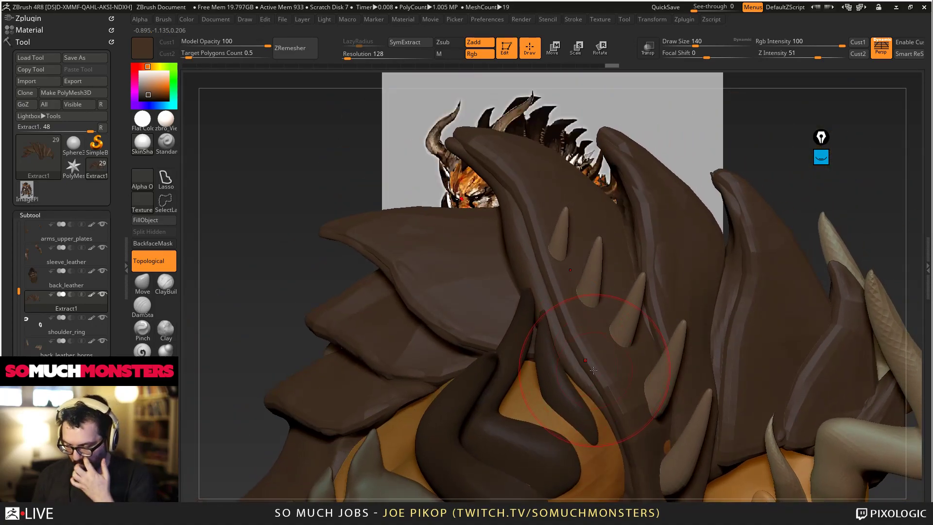
Step: Refine the curved tips and upper edges of the mane plates with the Move brush, undoing the smoothing stroke
right_drag(533, 257, 564, 266)
mouse_move(567, 272)
mouse_down()
mouse_move(541, 265)
mouse_move(513, 233)
mouse_move(500, 193)
mouse_up()
right_drag(501, 193, 509, 135)
shift+drag(474, 99, 496, 105)
key(ctrl+z)
drag(491, 138, 485, 146)
mouse_move(485, 146)
right_down()
mouse_move(504, 83)
mouse_move(447, 118)
mouse_move(459, 200)
right_up()
drag(459, 199, 485, 217)
drag(602, 127, 685, 126)
mouse_move(676, 134)
alt+right_down()
mouse_move(538, 222)
mouse_move(604, 228)
alt+right_up()
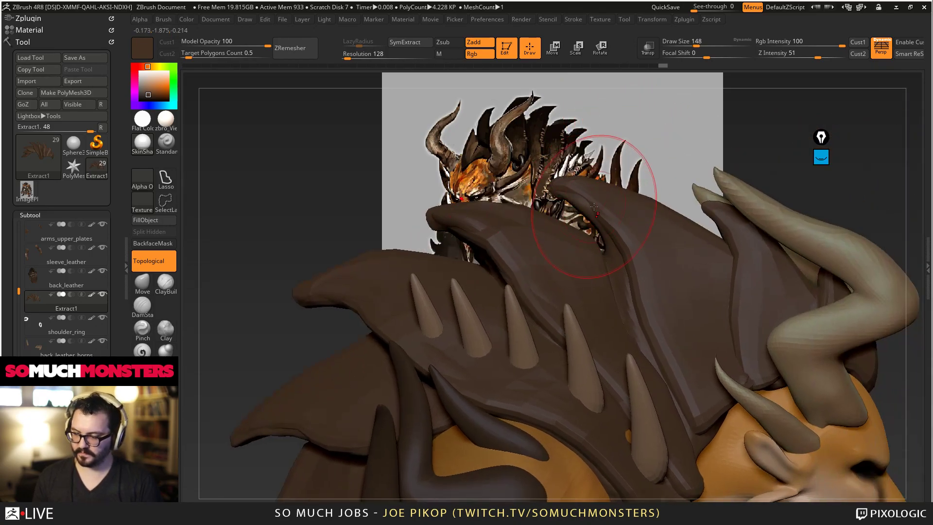
Step: Hide the back_leather subtool and adjust the lower ends of the mane plates between the ear and the white shoulder ring
mouse_move(637, 291)
right_down()
mouse_move(648, 369)
mouse_move(645, 352)
mouse_move(677, 413)
right_up()
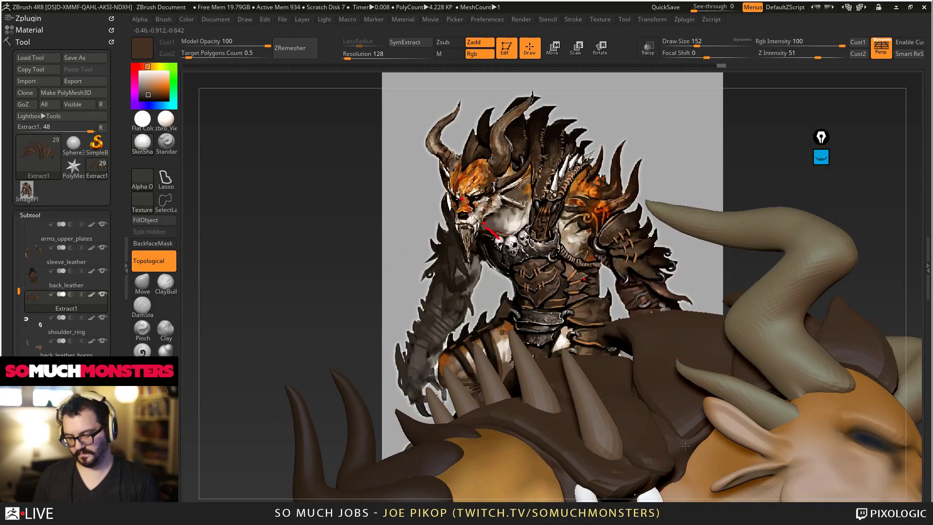
click(103, 271)
ctrl+right_drag(373, 311, 370, 233)
mouse_move(530, 316)
right_down()
mouse_move(579, 366)
mouse_move(435, 235)
mouse_move(490, 359)
right_up()
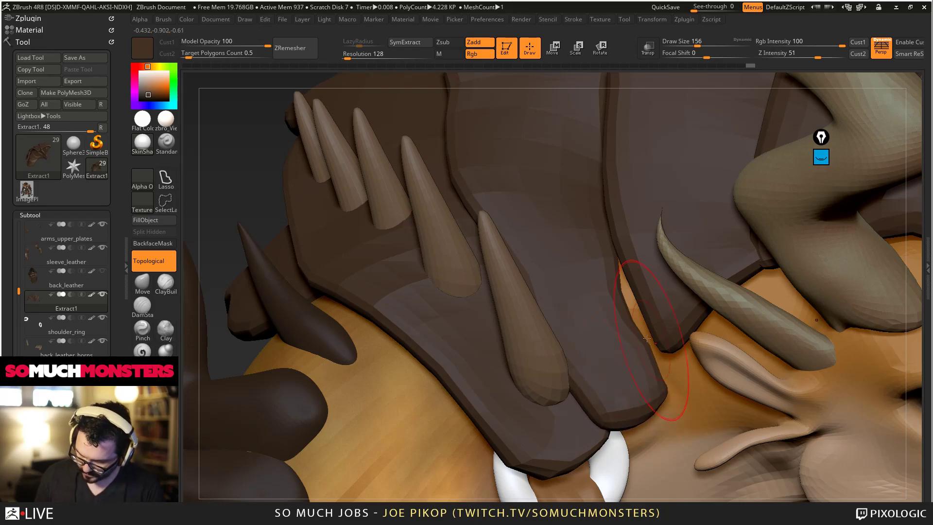
drag(655, 342, 652, 340)
right_drag(646, 350, 615, 276)
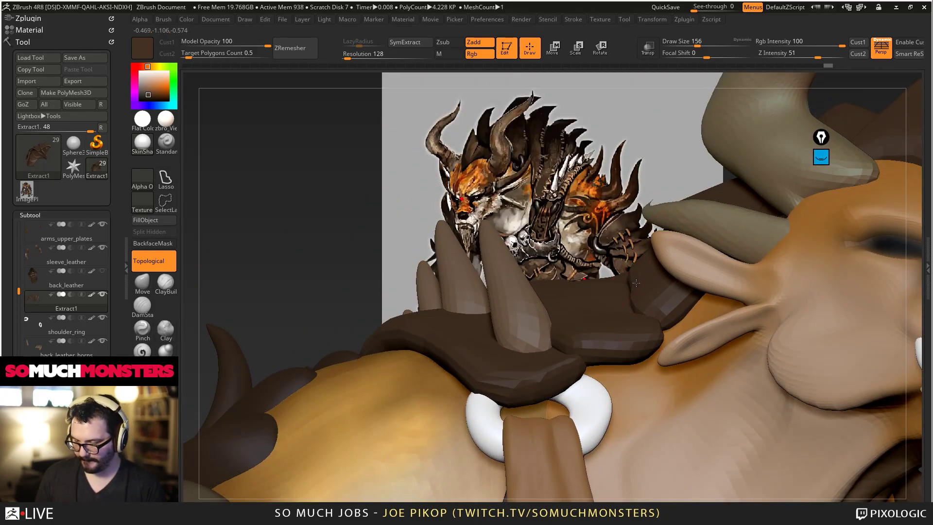
drag(649, 356, 651, 355)
mouse_move(651, 354)
right_down()
mouse_move(672, 413)
mouse_move(662, 342)
mouse_move(599, 279)
right_up()
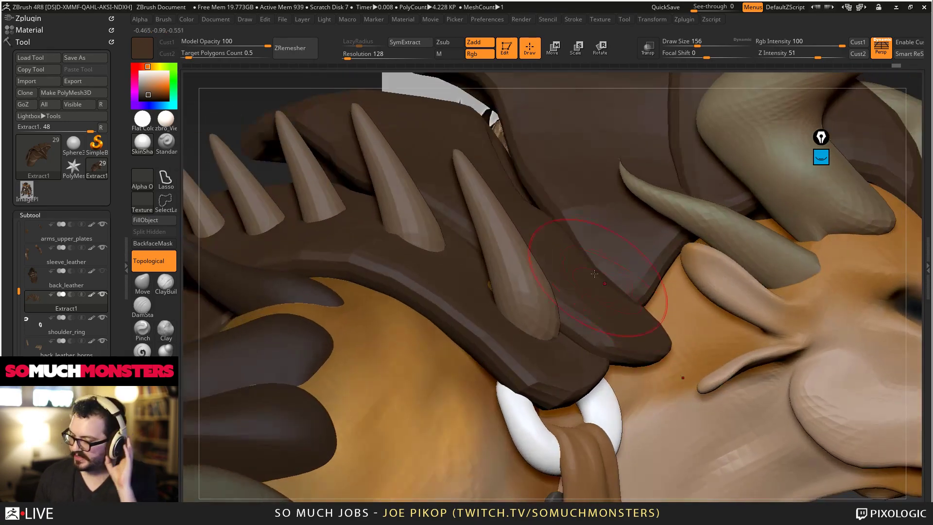
Step: Reshape the overlapping upper mane plates behind the horns into pointed, curved tips with the Move brush at draw sizes of about 160 to 200
mouse_move(547, 240)
right_down()
mouse_move(633, 343)
mouse_move(598, 245)
right_up()
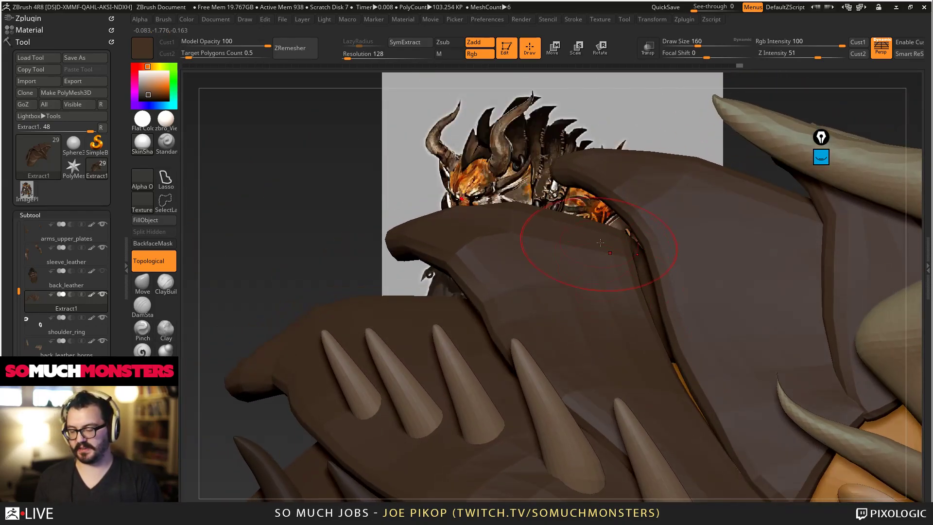
right_drag(646, 270, 640, 303)
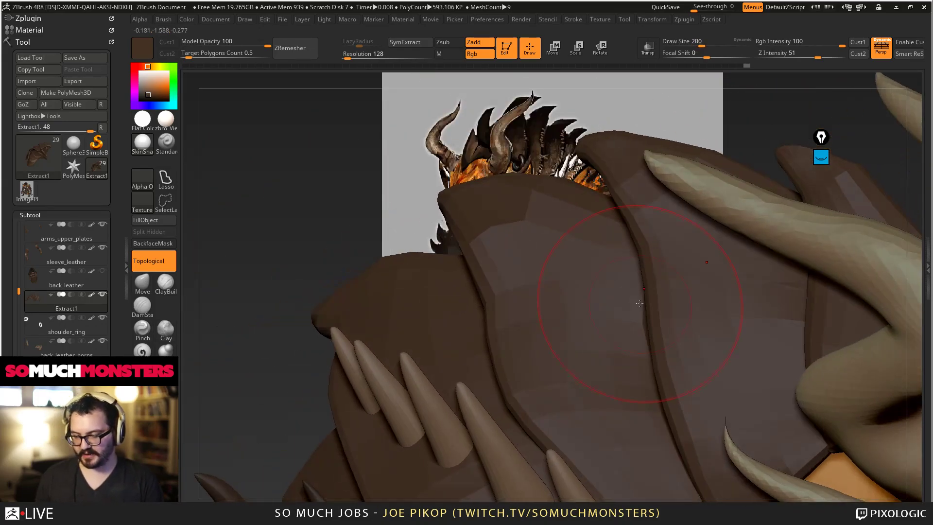
mouse_move(679, 403)
ctrl+right_down()
mouse_move(675, 315)
mouse_move(632, 330)
mouse_move(636, 394)
mouse_move(670, 418)
ctrl+right_up()
right_drag(636, 364, 622, 261)
right_drag(627, 300, 612, 348)
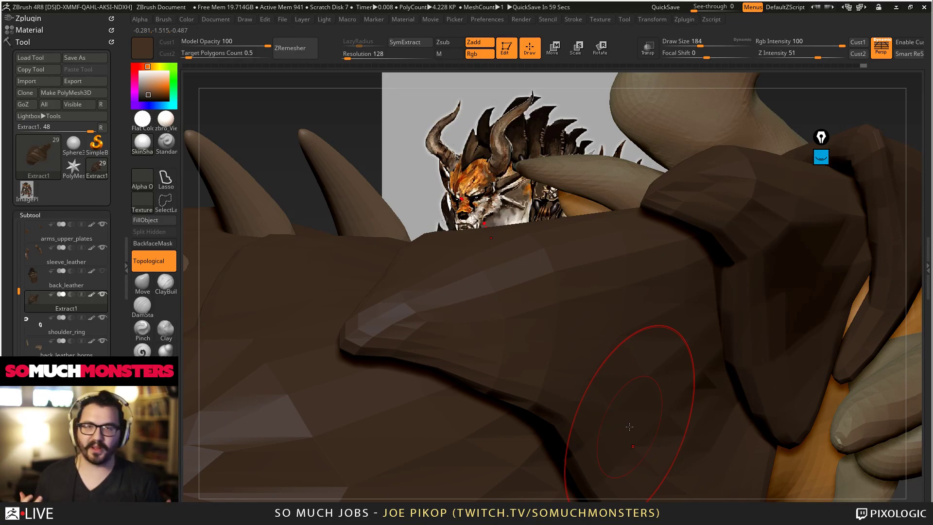
mouse_move(635, 321)
right_down()
mouse_move(559, 340)
mouse_move(544, 297)
mouse_move(567, 294)
mouse_move(583, 360)
mouse_move(646, 389)
mouse_move(634, 306)
right_up()
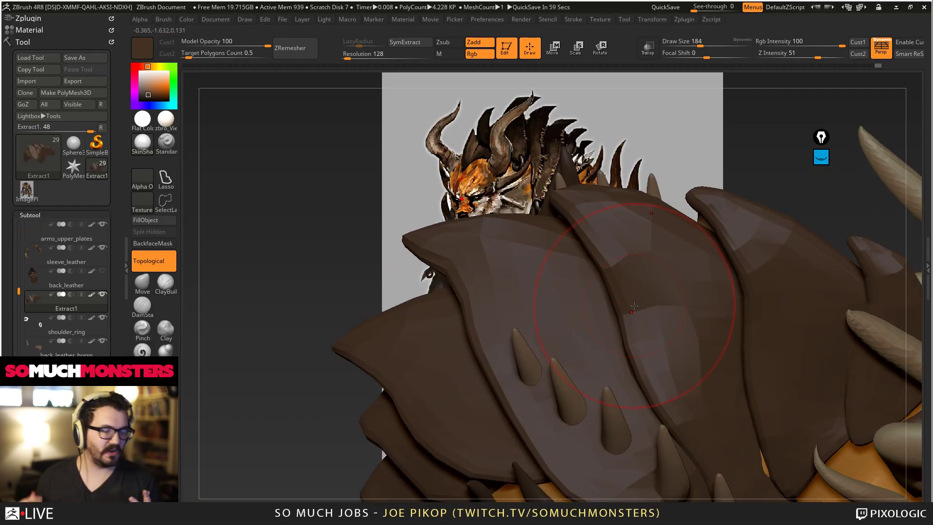
right_drag(627, 357, 520, 297)
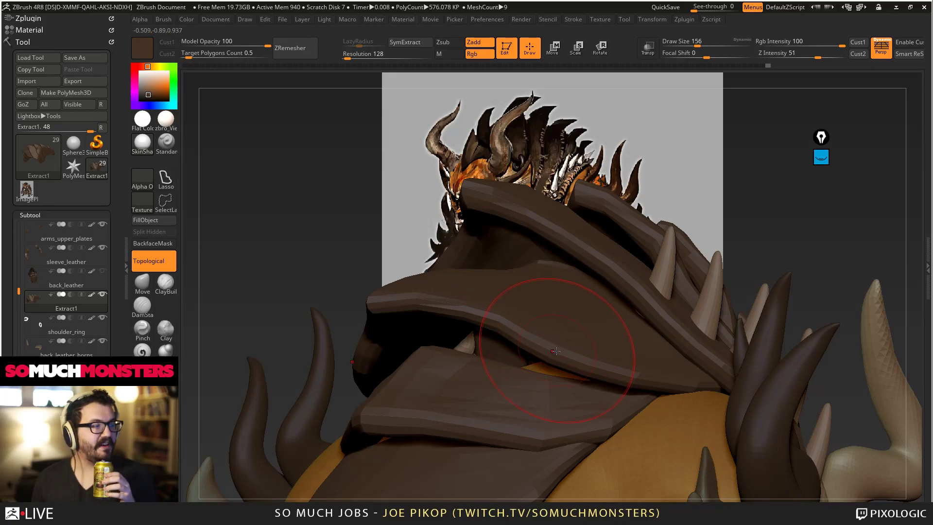
Step: Pull the ends of the rear mane plates above the back into narrower, outward-flowing tips with the Move brush at a draw size of about 164
right_drag(553, 353, 579, 364)
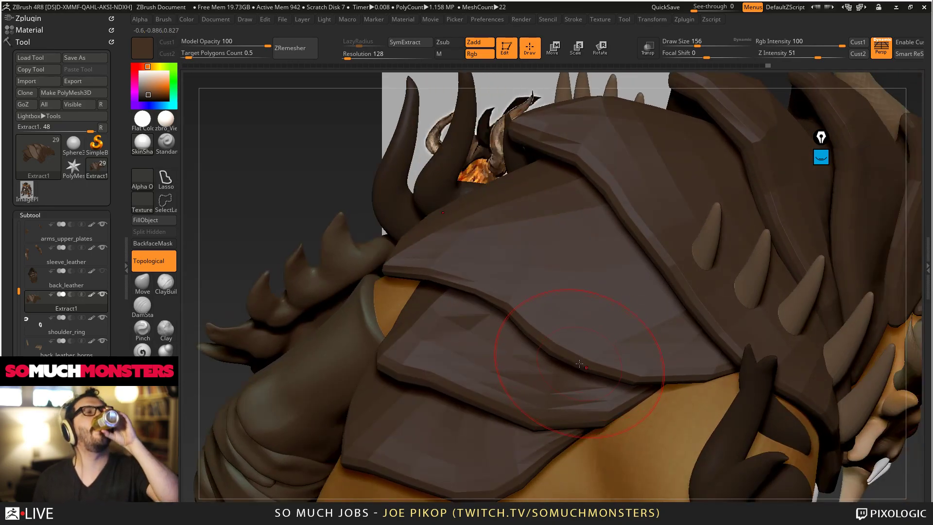
right_drag(587, 332, 562, 330)
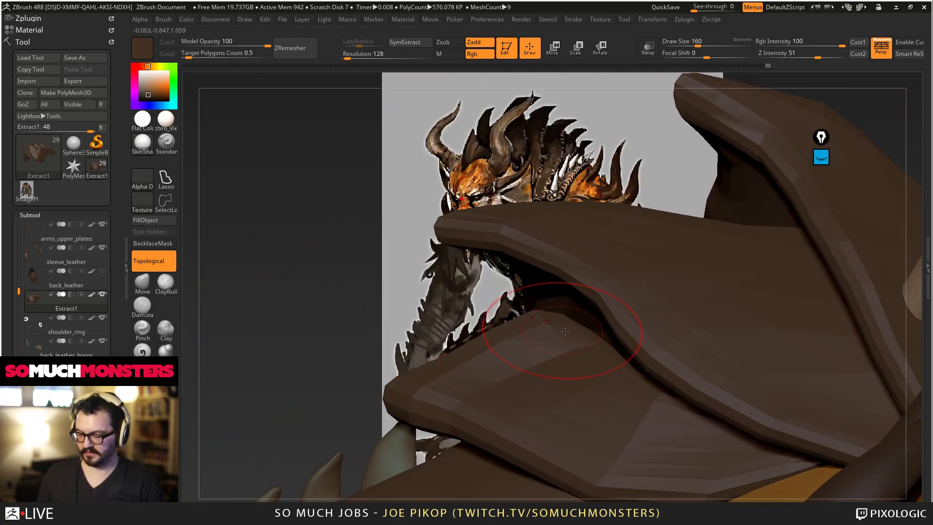
right_drag(617, 317, 708, 313)
right_drag(709, 371, 541, 235)
mouse_move(607, 227)
right_down()
mouse_move(582, 226)
mouse_move(550, 263)
mouse_move(539, 253)
mouse_move(582, 243)
mouse_move(602, 276)
right_up()
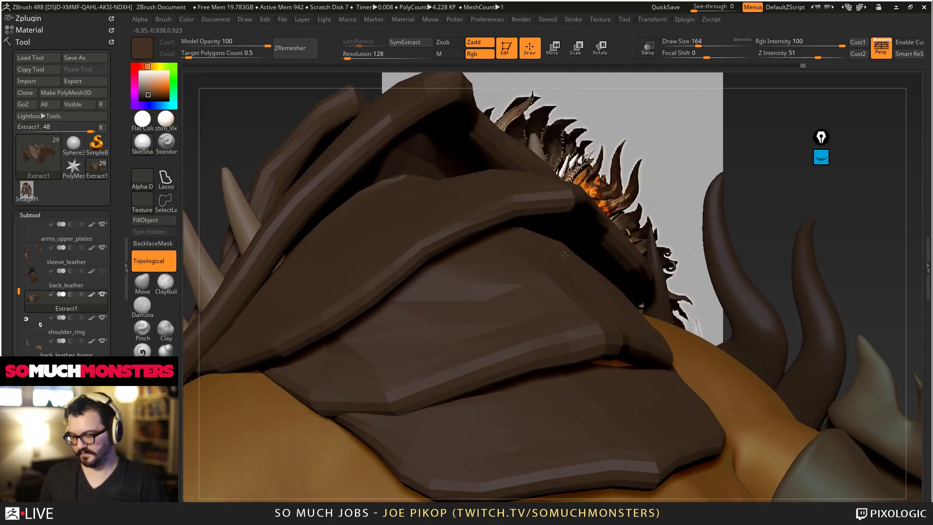
right_drag(594, 286, 591, 263)
ctrl+right_drag(540, 240, 529, 332)
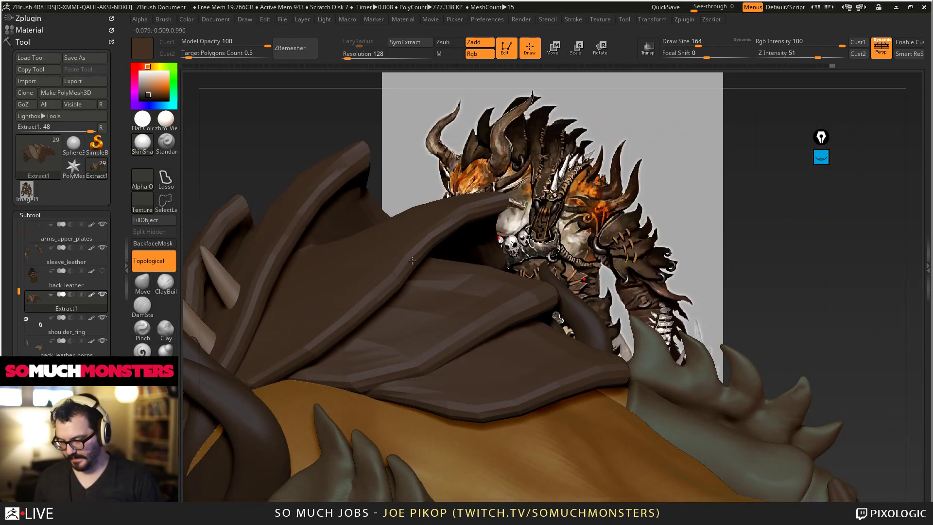
Step: Compare the whole creature with the reference, and isolate the Extract1 mane plates by hiding all other subtools
right_drag(477, 299, 577, 267)
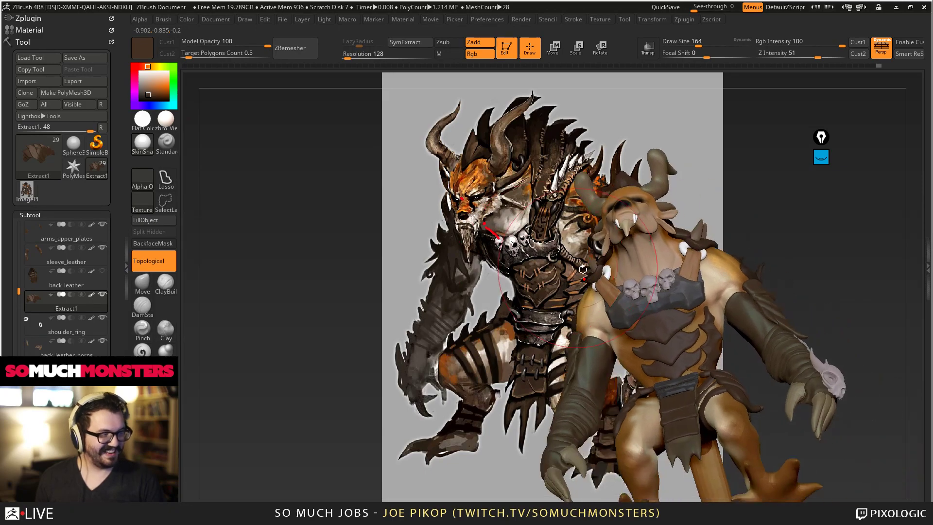
ctrl+right_drag(595, 323, 574, 290)
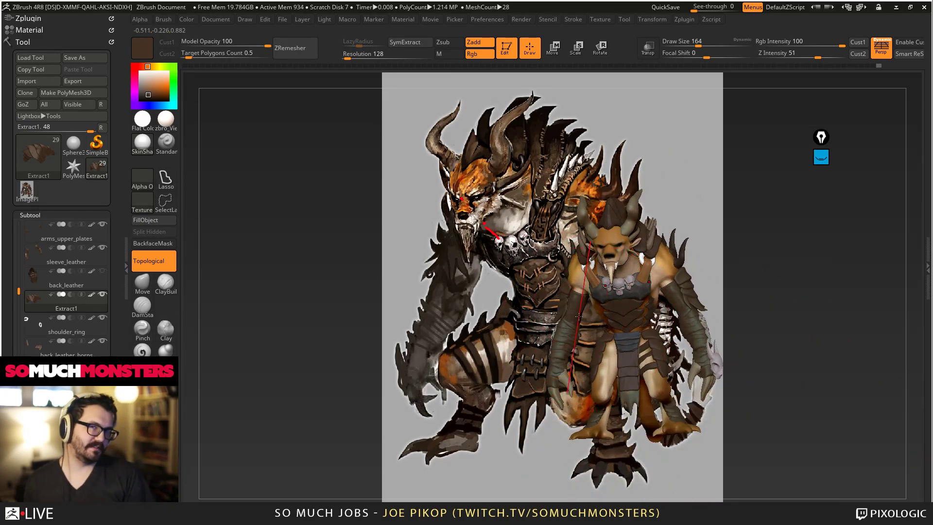
ctrl+right_drag(596, 276, 626, 364)
alt+right_drag(640, 187, 571, 425)
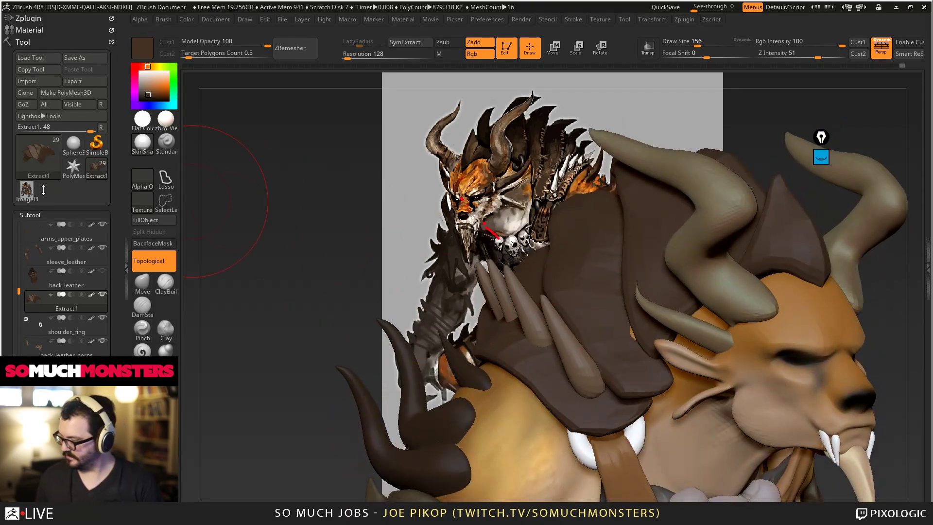
shift+click(103, 295)
mouse_move(379, 327)
right_down()
mouse_move(534, 311)
mouse_move(586, 282)
mouse_move(569, 335)
right_up()
mouse_move(581, 367)
right_down()
mouse_move(643, 466)
mouse_move(589, 420)
mouse_move(656, 389)
mouse_move(676, 339)
mouse_move(732, 273)
mouse_move(666, 333)
mouse_move(657, 365)
right_up()
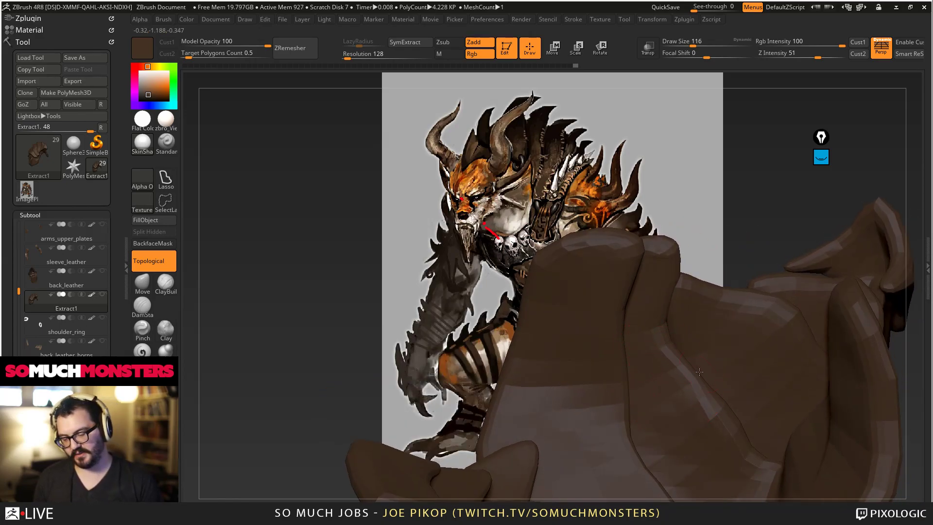
Step: Adjust the tips and overlapping edges of the isolated mane plates with the Move brush at a draw size of about 120
right_drag(674, 317, 652, 396)
mouse_move(674, 428)
right_down()
mouse_move(680, 484)
mouse_move(669, 436)
right_up()
mouse_move(670, 399)
right_down()
mouse_move(669, 408)
mouse_move(665, 397)
mouse_move(689, 368)
mouse_move(662, 290)
mouse_move(369, 147)
right_up()
ctrl+right_drag(465, 273, 603, 313)
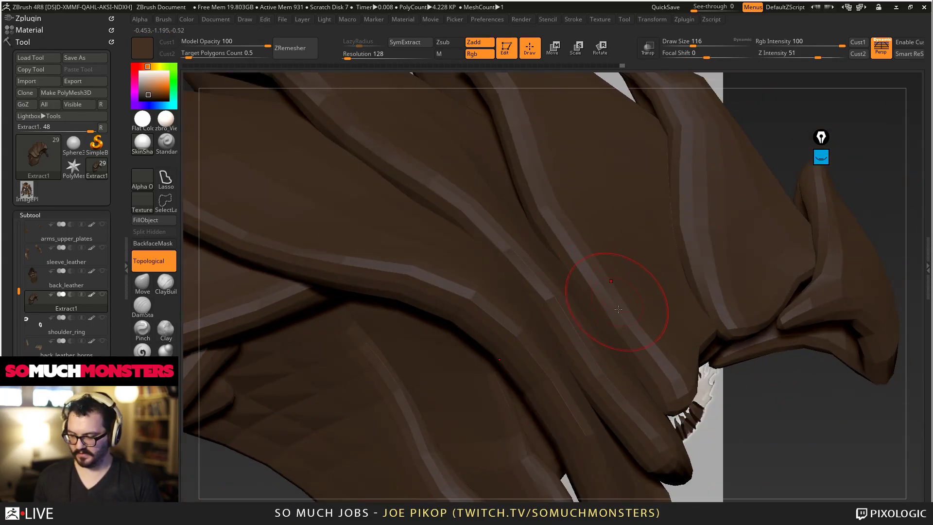
mouse_move(677, 380)
ctrl+right_down()
mouse_move(636, 331)
mouse_move(694, 378)
mouse_move(599, 297)
mouse_move(619, 348)
mouse_move(583, 283)
mouse_move(593, 310)
mouse_move(585, 328)
mouse_move(607, 343)
mouse_move(577, 293)
mouse_move(592, 316)
mouse_move(622, 301)
mouse_move(641, 313)
mouse_move(649, 362)
mouse_move(637, 384)
mouse_move(641, 377)
ctrl+right_up()
mouse_move(587, 356)
right_down()
mouse_move(569, 407)
mouse_move(562, 313)
mouse_move(586, 311)
mouse_move(573, 287)
right_up()
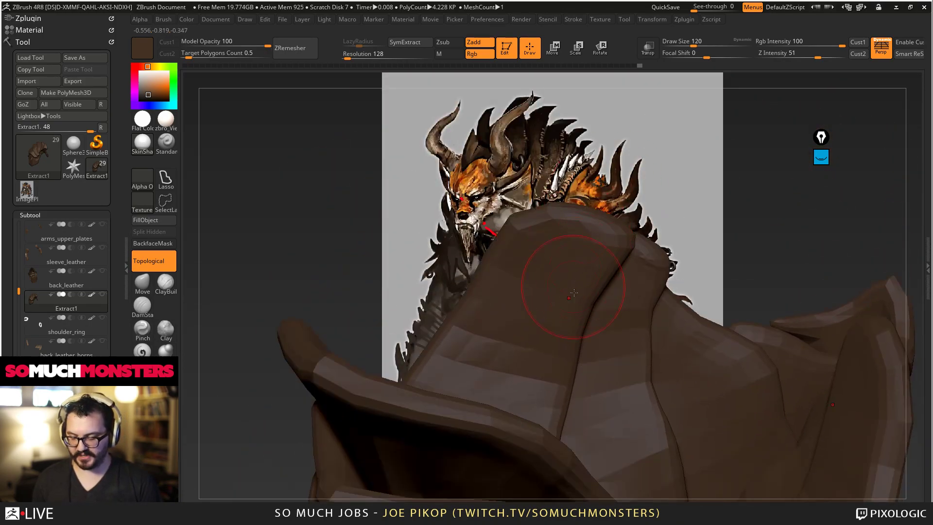
mouse_move(572, 396)
right_down()
mouse_move(564, 347)
mouse_move(586, 352)
mouse_move(571, 386)
mouse_move(580, 333)
right_up()
drag(656, 290, 653, 292)
mouse_move(653, 292)
right_down()
mouse_move(680, 272)
mouse_move(627, 290)
mouse_move(641, 248)
right_up()
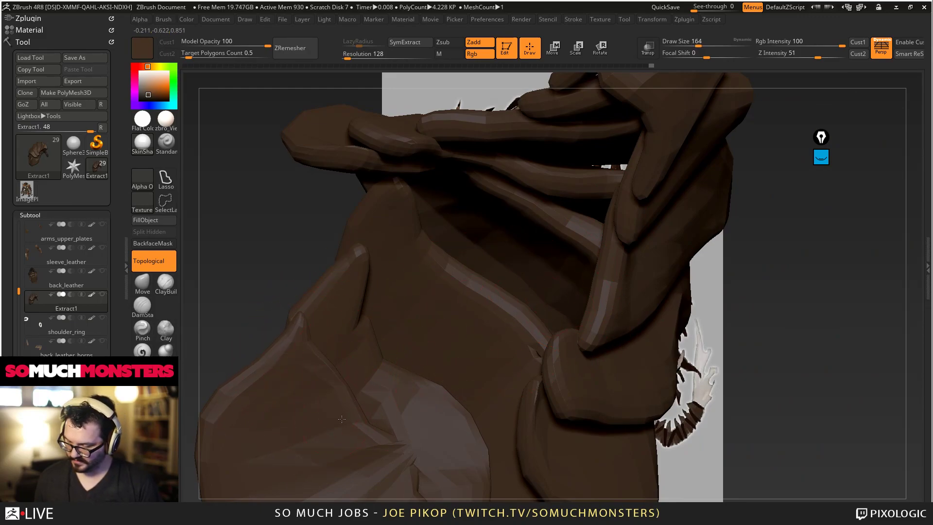
Step: Move and smooth the pinched area on the inner side of the mane plates
mouse_move(349, 403)
right_down()
mouse_move(533, 347)
mouse_move(536, 360)
right_up()
drag(575, 384, 593, 379)
right_drag(593, 379, 584, 386)
key(shift)
shift+drag(588, 384, 606, 381)
right_drag(605, 379, 541, 275)
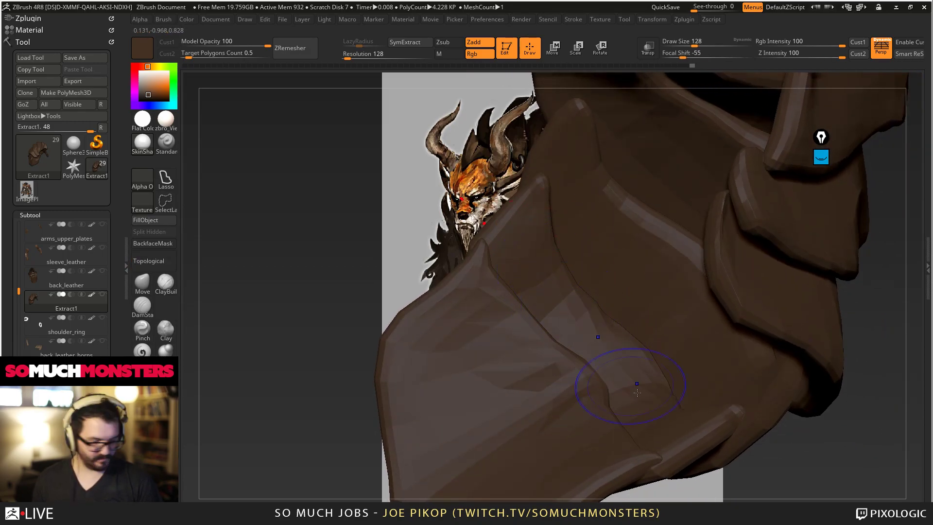
Step: Reshape the stacked lower plates at the rear of the mane with the Move brush at a draw size of about 192
key(f)
mouse_move(570, 363)
ctrl+right_down()
mouse_move(564, 255)
mouse_move(564, 273)
ctrl+right_up()
key(])
right_drag(607, 295, 593, 288)
drag(593, 288, 600, 285)
drag(561, 217, 572, 215)
mouse_move(569, 228)
right_down()
mouse_move(559, 286)
mouse_move(519, 270)
mouse_move(549, 418)
mouse_move(523, 261)
mouse_move(530, 286)
mouse_move(499, 292)
right_up()
drag(459, 218, 462, 204)
mouse_move(433, 194)
right_down()
mouse_move(427, 185)
mouse_move(441, 197)
mouse_move(427, 308)
mouse_move(414, 305)
right_up()
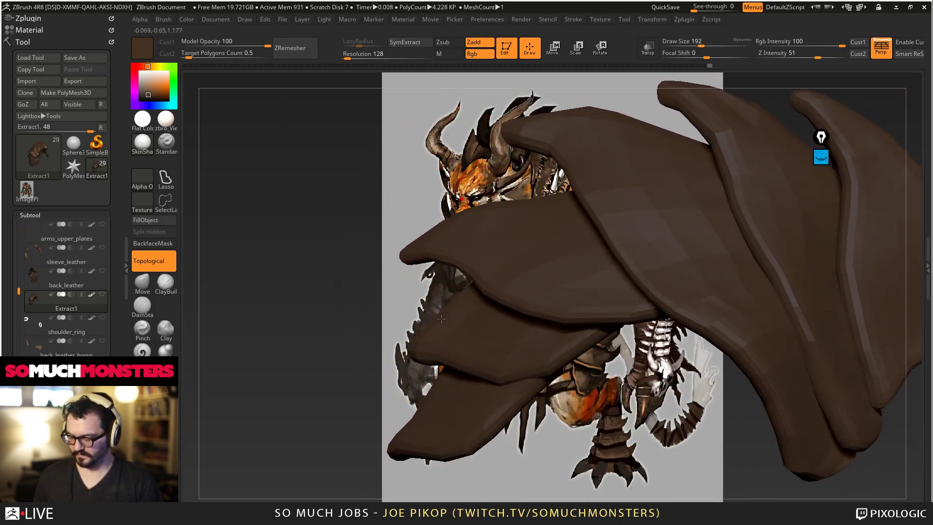
Step: Subdivide the Extract1 mane plates by one level
alt+right_drag(624, 240, 446, 252)
key(ctrl+d)
mouse_move(523, 211)
right_down()
mouse_move(538, 204)
mouse_move(530, 163)
mouse_move(534, 304)
mouse_move(476, 272)
mouse_move(480, 263)
mouse_move(487, 284)
mouse_move(469, 266)
mouse_move(661, 380)
right_up()
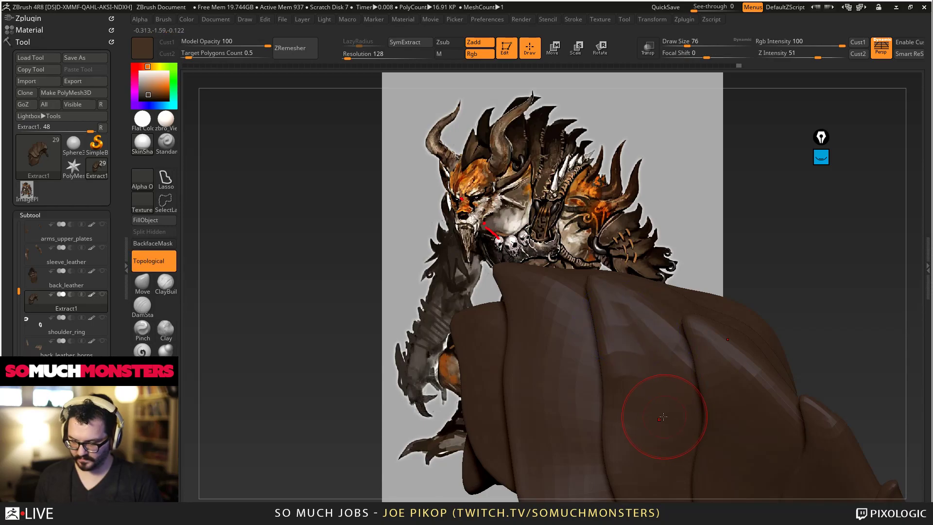
ctrl+right_drag(661, 418, 626, 337)
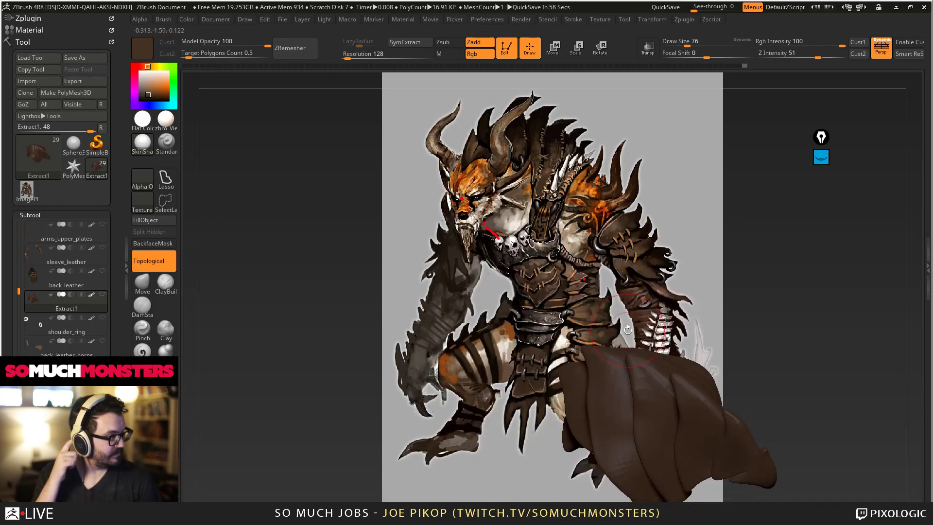
ctrl+right_drag(627, 330, 631, 297)
alt+right_drag(626, 364, 630, 410)
mouse_move(637, 345)
right_down()
mouse_move(534, 292)
mouse_move(554, 287)
mouse_move(591, 320)
mouse_move(622, 323)
mouse_move(601, 305)
mouse_move(604, 333)
mouse_move(628, 340)
mouse_move(650, 329)
mouse_move(685, 365)
mouse_move(679, 341)
mouse_move(580, 288)
mouse_move(588, 317)
mouse_move(607, 311)
mouse_move(611, 334)
right_up()
Step: Smooth the surfaces of the subdivided mane plates with a draw size of about 84
key(d)
right_drag(666, 355, 654, 321)
shift+drag(668, 317, 670, 258)
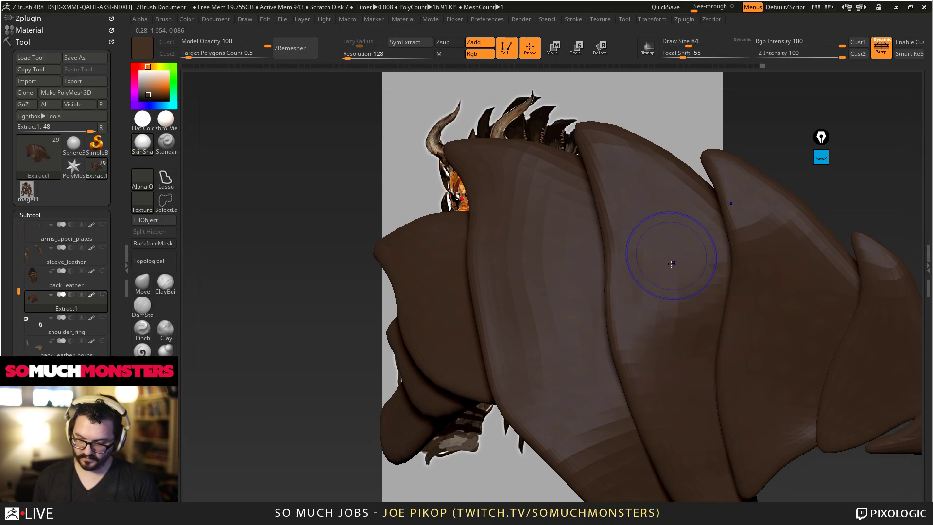
shift+drag(680, 311, 680, 313)
mouse_move(680, 330)
alt+right_down()
mouse_move(672, 340)
mouse_move(660, 305)
alt+right_up()
mouse_move(658, 337)
right_down()
mouse_move(638, 330)
mouse_move(642, 357)
right_up()
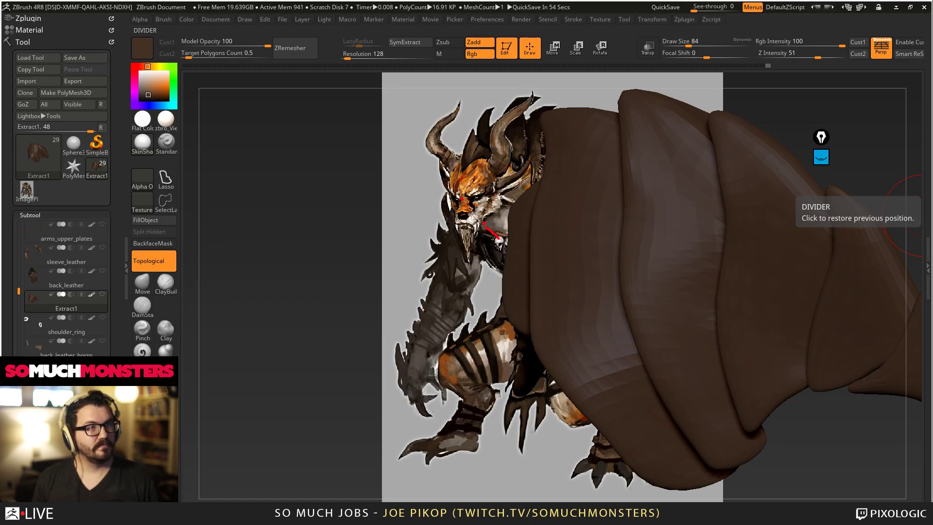
Step: Switch to the browser, view the front image of the ArenaNet Art Test 2015, close that portfolio tab, and return to ZBrush
key(alt+Tab)
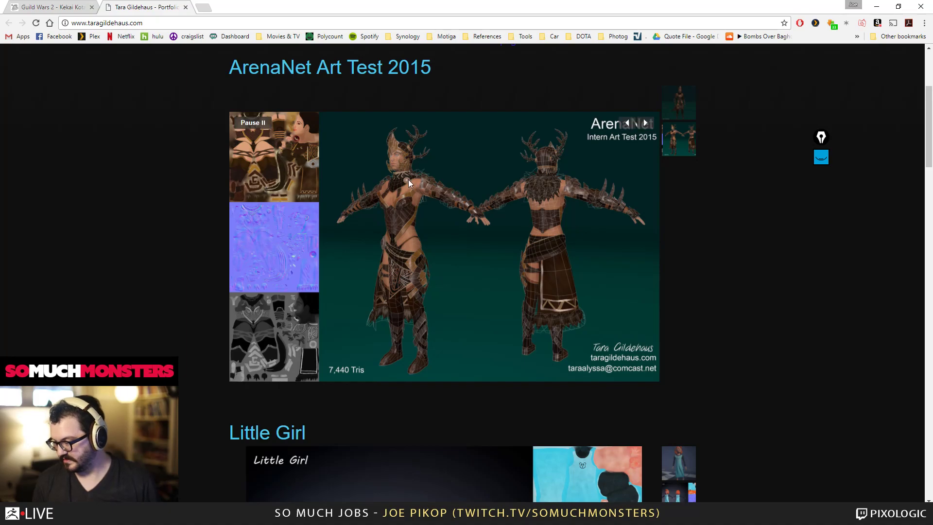
click(685, 103)
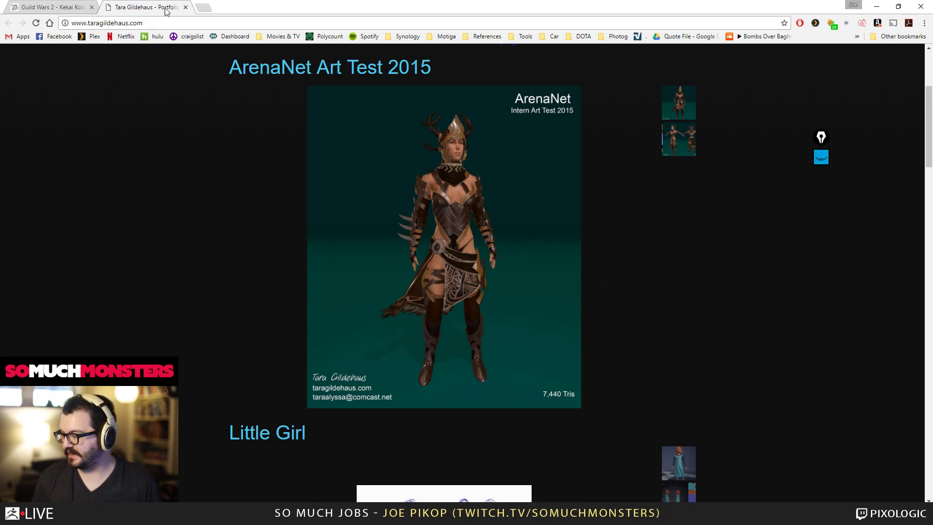
click(185, 8)
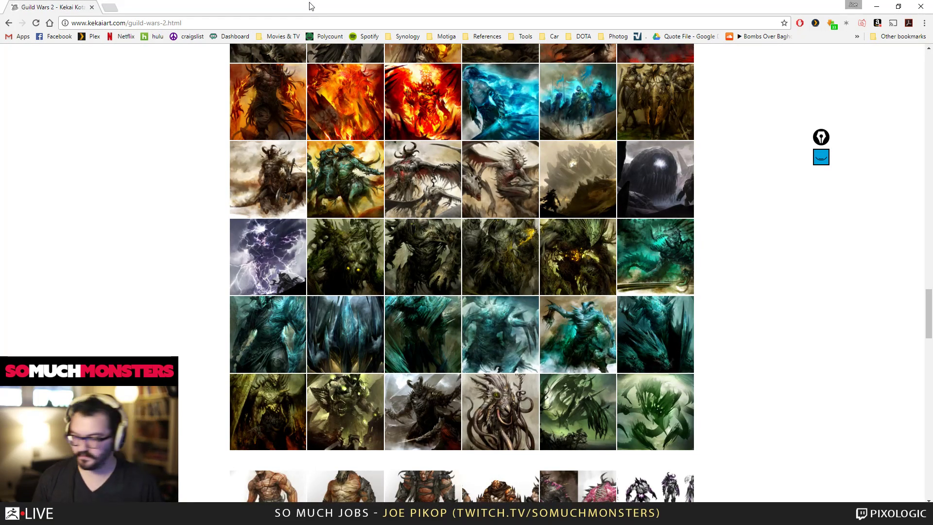
drag(394, 7, 932, 291)
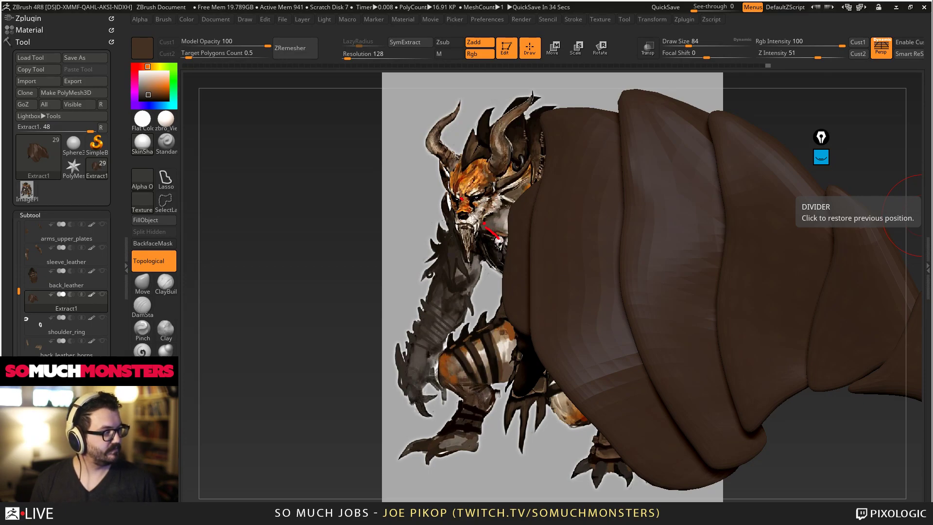
drag(923, 214, 194, 211)
Step: Show all subtools again and compare the full creature with the reference image
shift+click(102, 294)
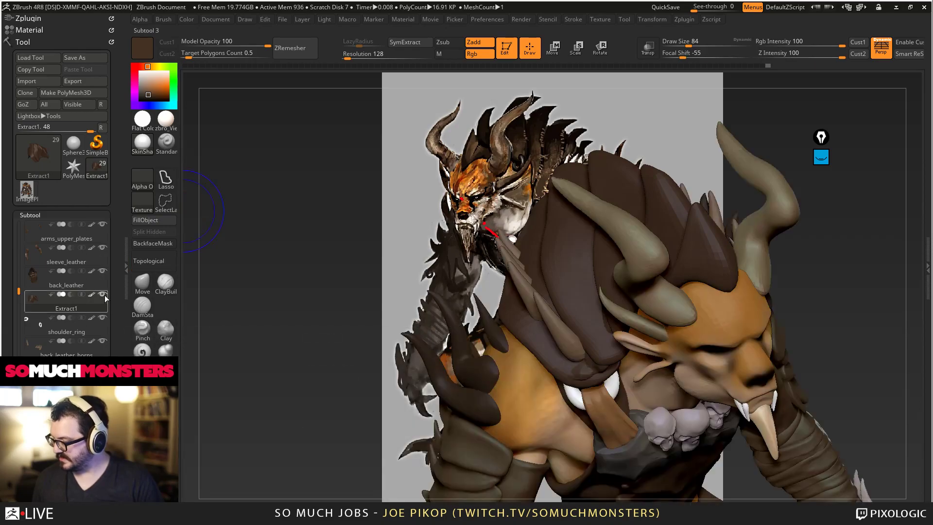
alt+drag(485, 176, 487, 310)
drag(427, 195, 496, 178)
right_drag(568, 326, 518, 325)
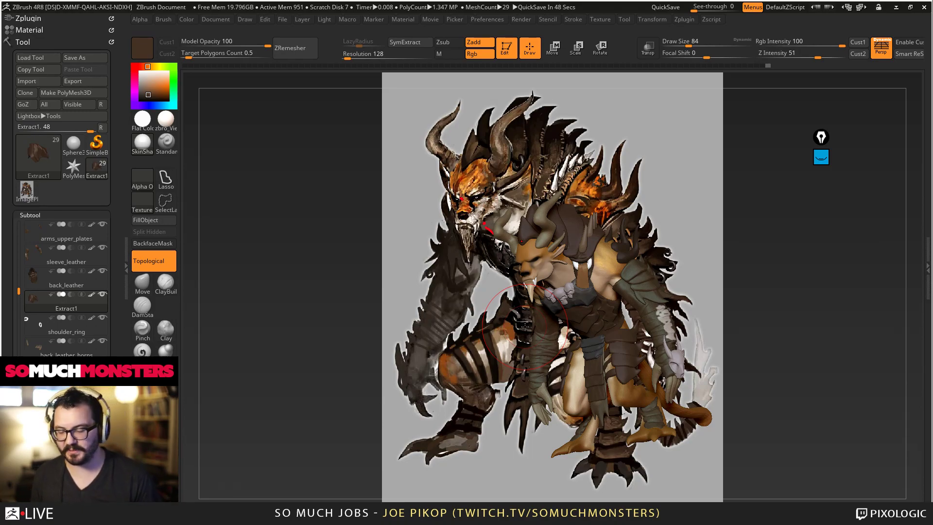
right_drag(581, 283, 671, 286)
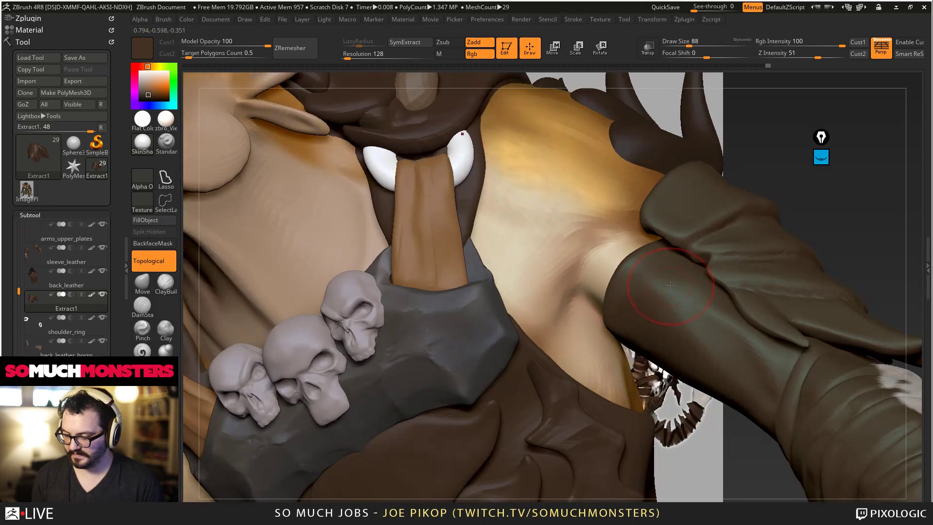
Step: Select the sleeve_leather subtool and adjust the sleeve's upper opening near the armpit with the Move brush at a draw size of about 172
alt+click(654, 275)
key(])
key(])
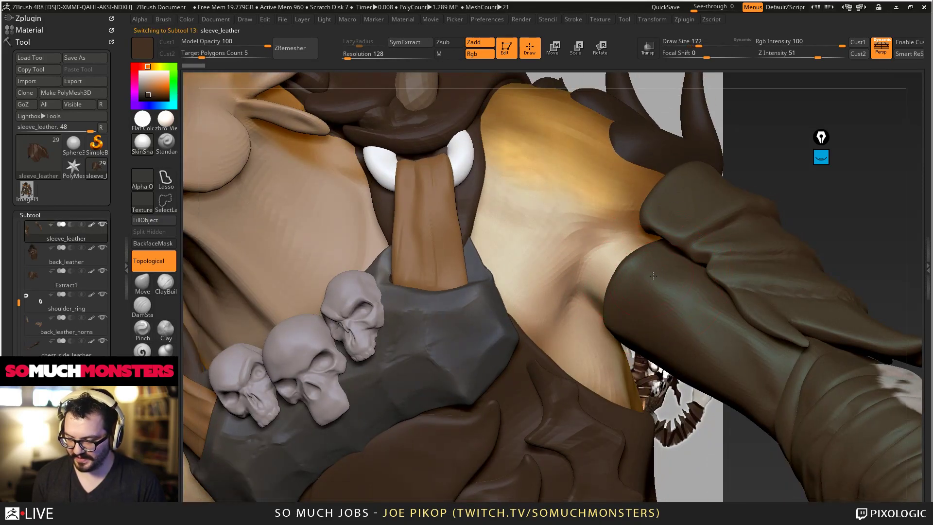
drag(658, 269, 654, 278)
right_drag(653, 278, 668, 279)
right_drag(612, 355, 635, 343)
drag(635, 344, 631, 335)
mouse_move(632, 335)
right_down()
mouse_move(651, 372)
mouse_move(603, 330)
right_up()
drag(603, 323, 600, 321)
mouse_move(600, 321)
right_down()
mouse_move(594, 291)
mouse_move(613, 278)
mouse_move(580, 271)
mouse_move(608, 344)
right_up()
Step: Select the shoulders subtool, examine the armpit and rear shoulder, and turn off topological masking for the Move brush
alt+click(595, 272)
right_drag(638, 270, 637, 365)
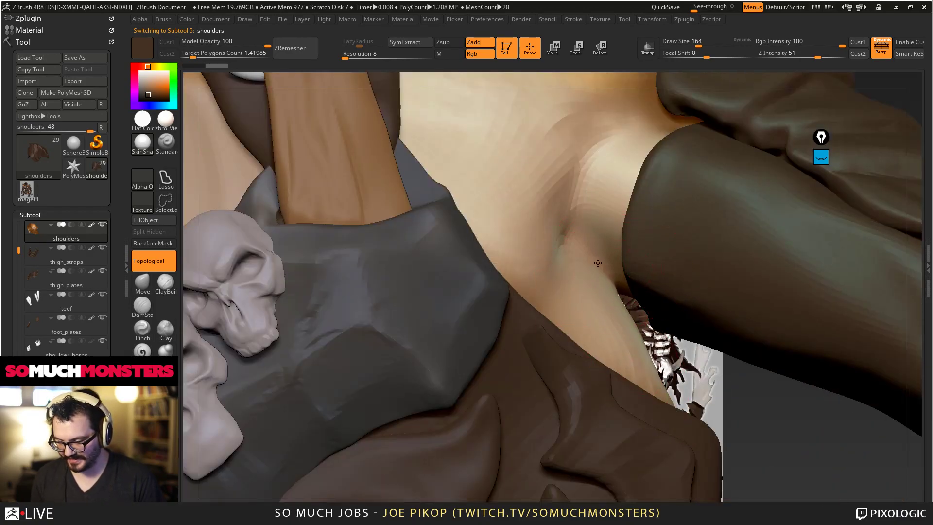
mouse_move(597, 273)
right_down()
mouse_move(605, 309)
mouse_move(557, 315)
mouse_move(580, 332)
mouse_move(532, 245)
mouse_move(536, 266)
right_up()
key(f)
key(f)
key(f)
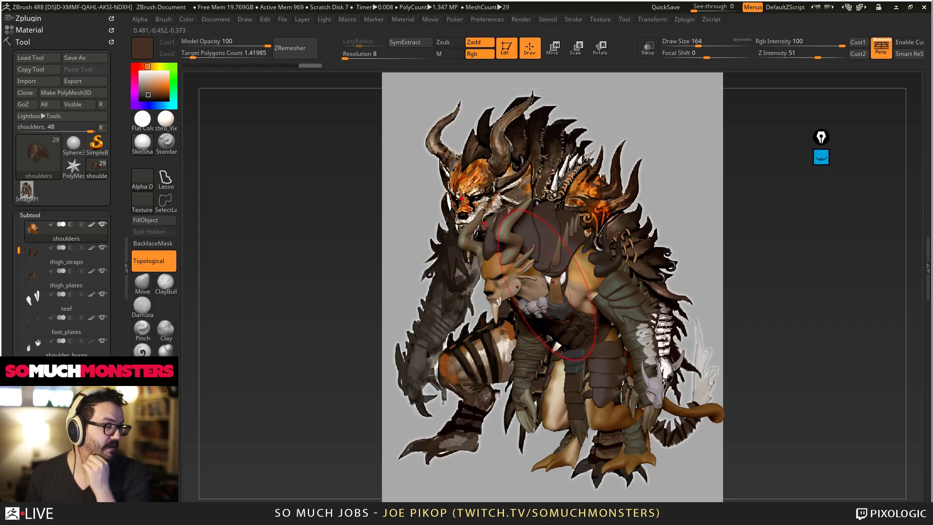
right_drag(596, 301, 559, 300)
mouse_move(598, 272)
ctrl+right_down()
mouse_move(617, 301)
mouse_move(650, 316)
mouse_move(625, 301)
ctrl+right_up()
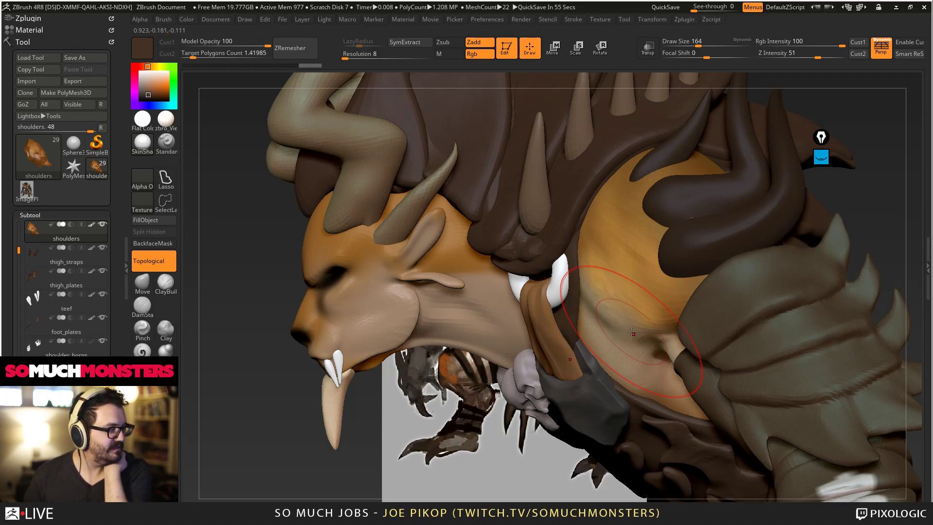
ctrl+right_drag(641, 282, 636, 305)
right_drag(605, 268, 626, 335)
mouse_move(688, 196)
right_down()
mouse_move(548, 194)
mouse_move(432, 177)
mouse_move(431, 143)
right_up()
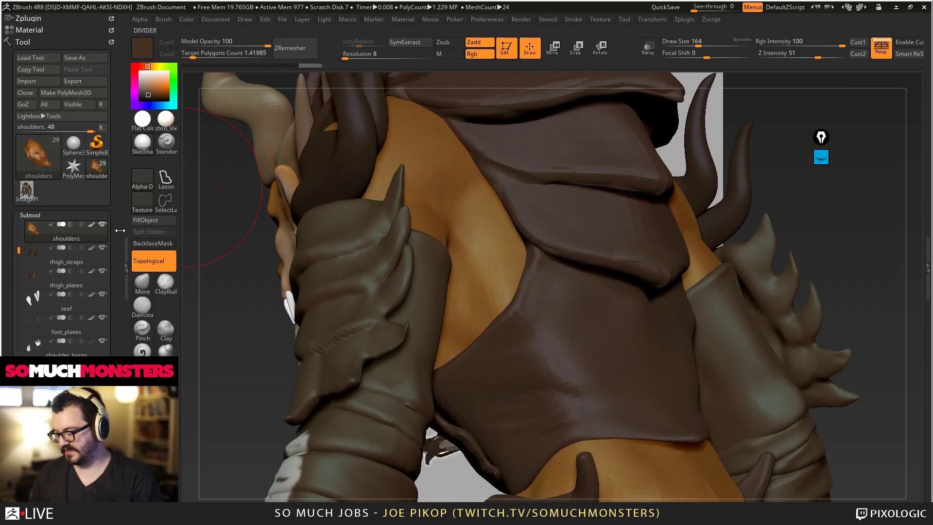
click(146, 287)
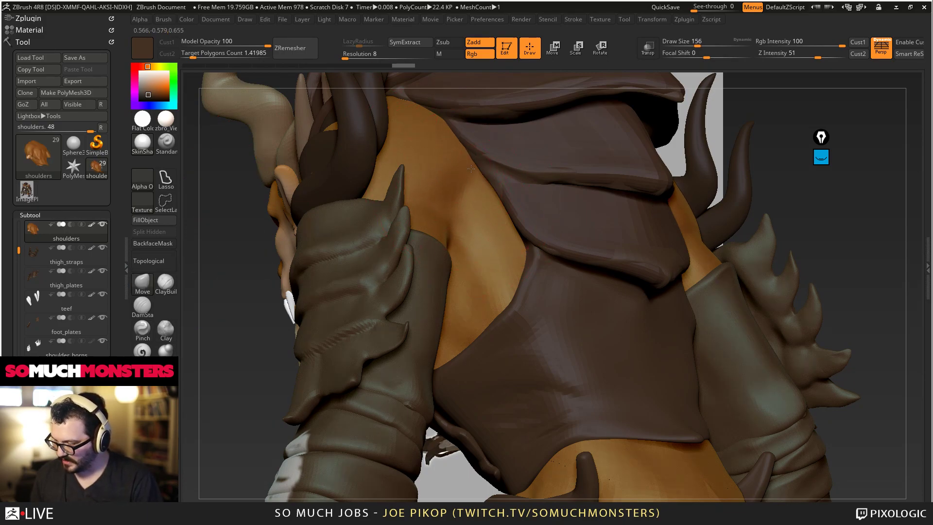
Step: Build up the front armpit and chest area of the shoulders with ClayBuildup at draw size 64, and smooth the skin between neck and sleeve
right_drag(474, 170, 425, 196)
mouse_move(427, 201)
right_down()
mouse_move(452, 234)
mouse_move(453, 223)
mouse_move(433, 247)
mouse_move(421, 204)
mouse_move(446, 245)
mouse_move(581, 371)
mouse_move(590, 405)
mouse_move(583, 345)
mouse_move(560, 378)
right_up()
key(bracketright)
key(bracketright)
mouse_move(567, 311)
ctrl+right_down()
mouse_move(457, 231)
mouse_move(527, 359)
mouse_move(543, 266)
mouse_move(572, 401)
mouse_move(515, 374)
mouse_move(440, 233)
mouse_move(525, 359)
mouse_move(546, 347)
mouse_move(493, 362)
ctrl+right_up()
click(166, 282)
drag(362, 263, 469, 235)
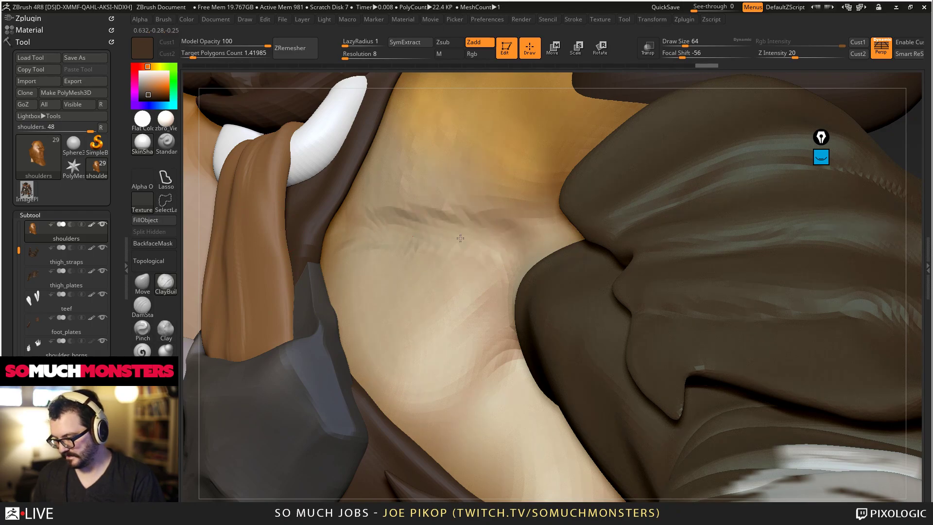
right_drag(279, 218, 374, 226)
shift+drag(423, 301, 618, 271)
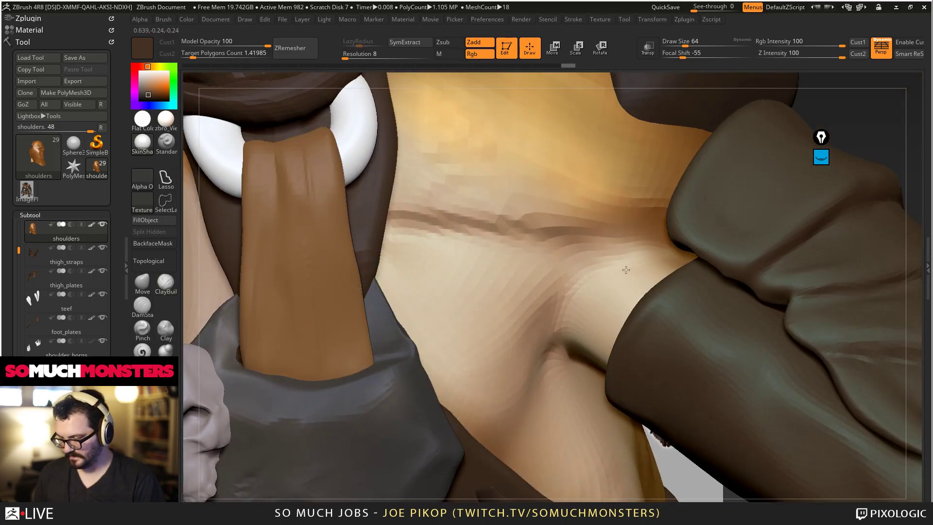
shift+drag(430, 214, 423, 213)
ctrl+right_drag(422, 212, 365, 131)
Step: Compare the creature's head and back with the reference, and select the Extract1 mane plates subtool
mouse_move(99, 179)
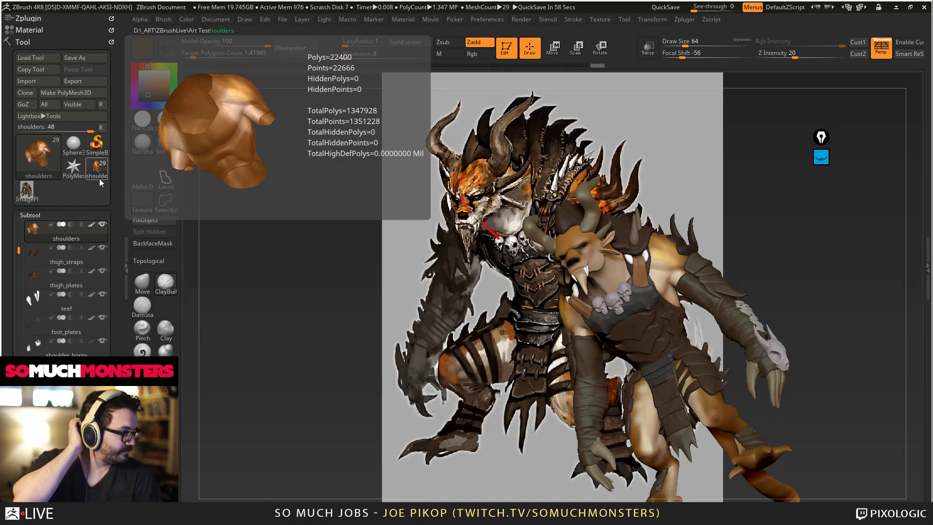
right_drag(632, 291, 558, 233)
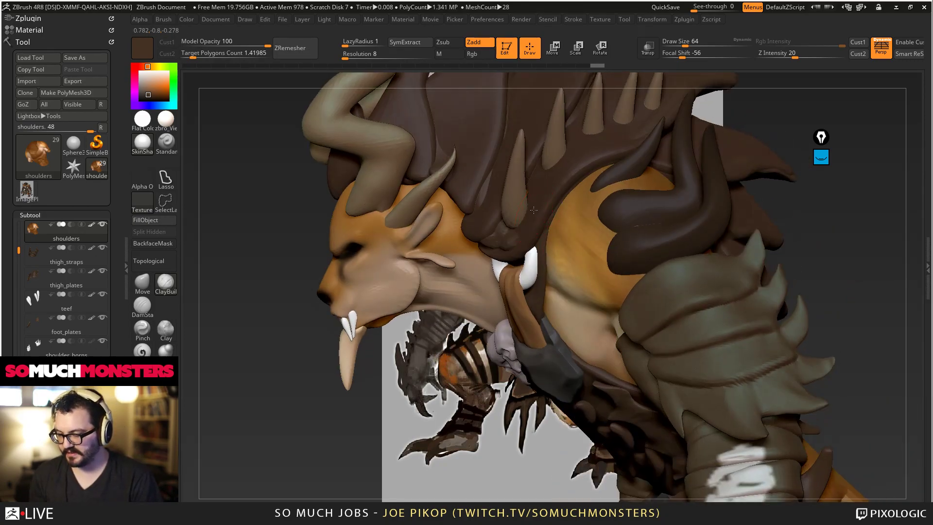
alt+click(457, 165)
right_drag(437, 179, 608, 333)
alt+click(675, 303)
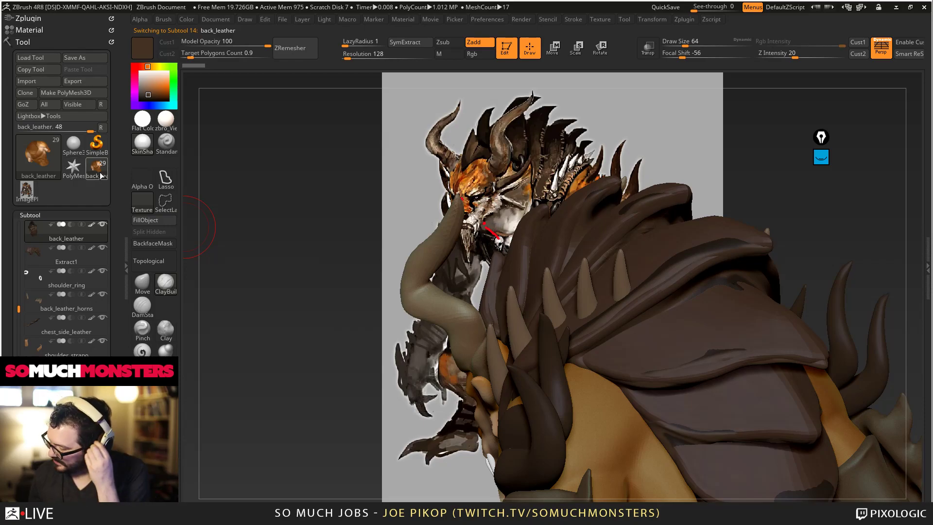
right_drag(350, 333, 486, 366)
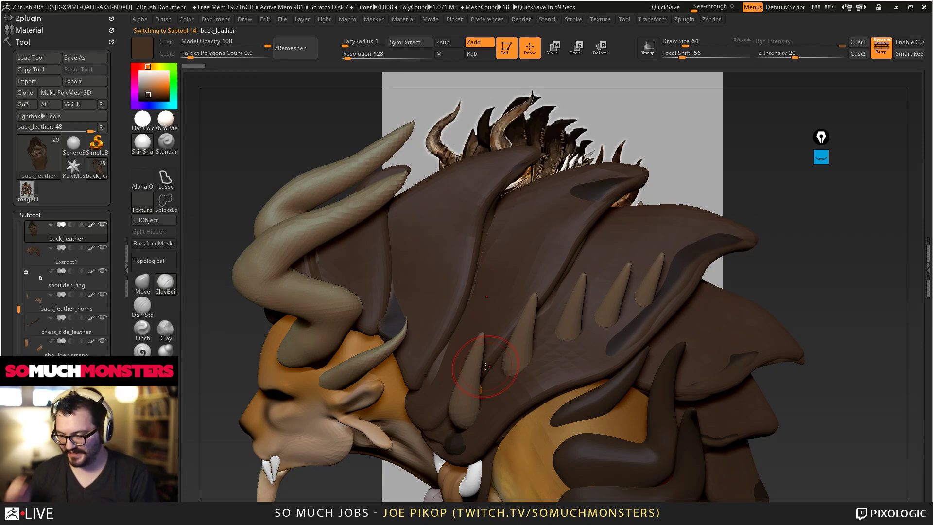
right_drag(577, 247, 531, 245)
alt+click(537, 253)
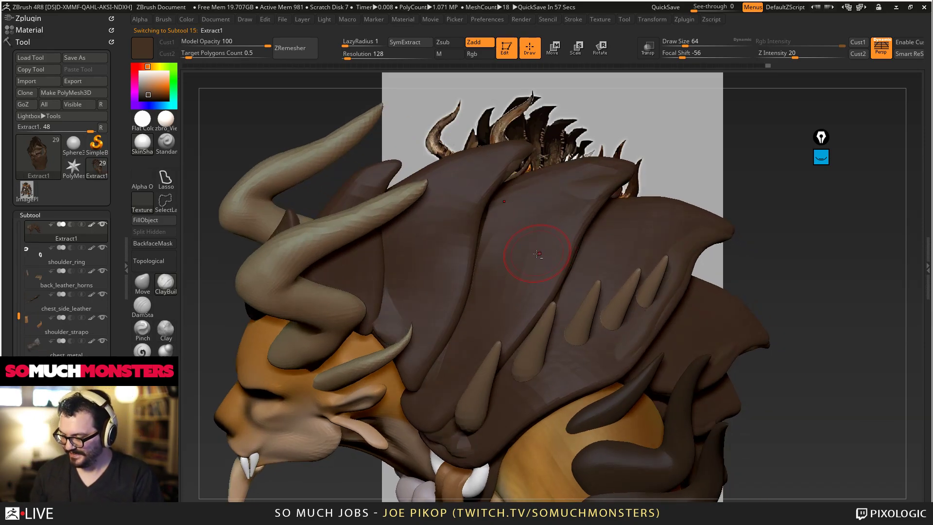
Step: Isolate the Extract1 mane plates and raise them to their highest subdivision level
click(102, 225)
right_drag(334, 265, 425, 257)
key(ctrl+d)
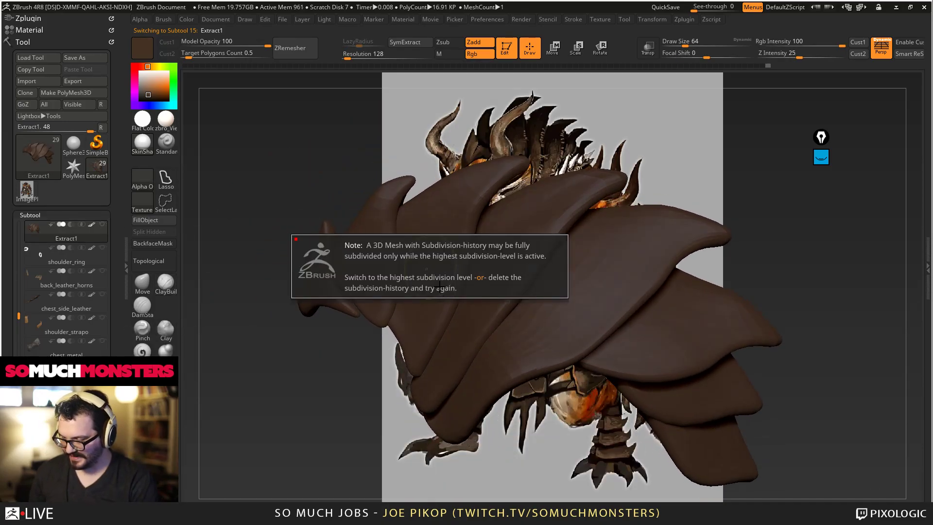
key(ctrl+d)
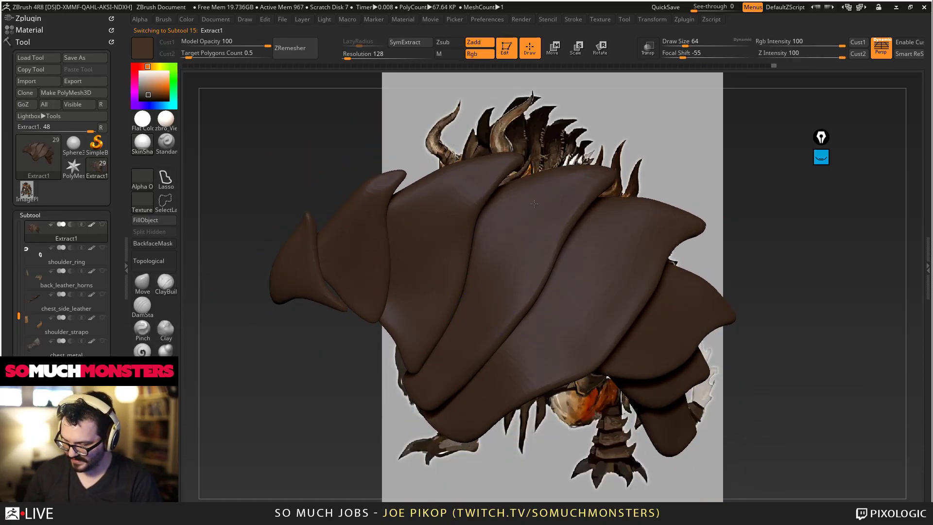
Step: Smooth the rims and pointed tips of the upper mane plates at a draw size of 64
mouse_move(580, 159)
right_down()
mouse_move(554, 194)
mouse_move(593, 234)
mouse_move(543, 364)
mouse_move(509, 409)
right_up()
key(space)
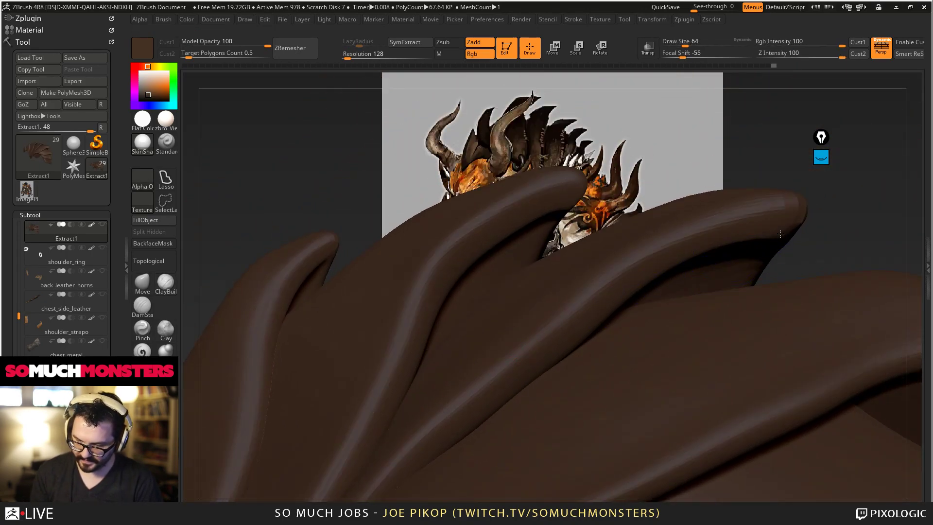
right_drag(783, 218, 724, 327)
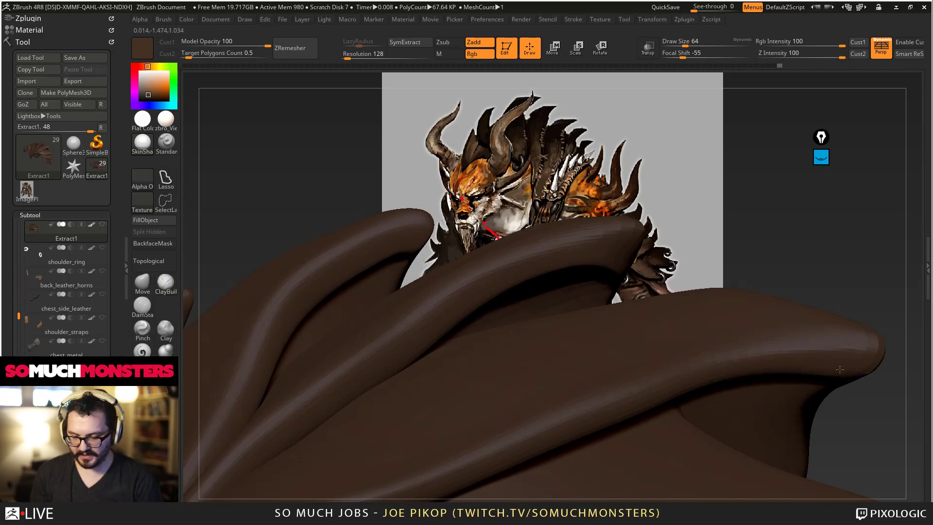
right_drag(862, 357, 598, 272)
mouse_move(505, 281)
alt+right_down()
mouse_move(635, 370)
mouse_move(575, 305)
mouse_move(569, 334)
mouse_move(570, 263)
mouse_move(585, 287)
alt+right_up()
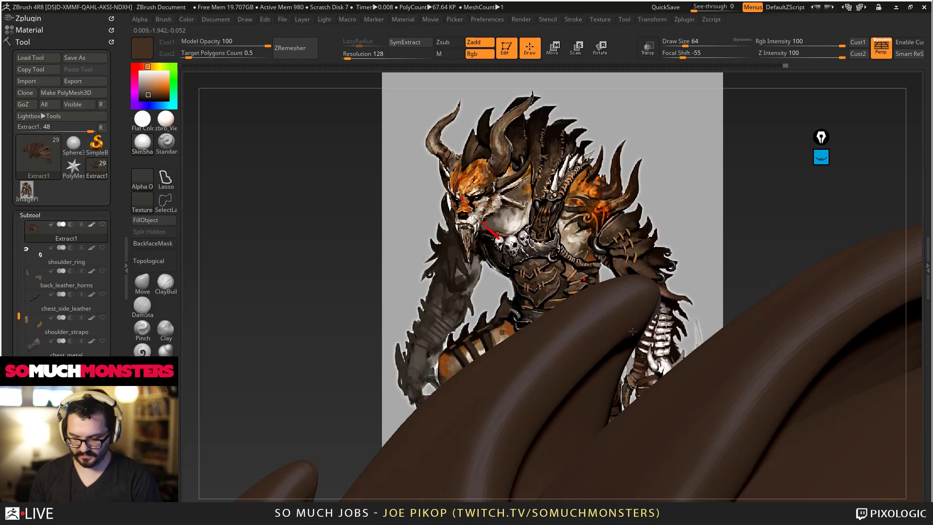
shift+drag(630, 334, 647, 313)
mouse_move(647, 313)
right_down()
mouse_move(687, 210)
mouse_move(640, 274)
mouse_move(624, 469)
right_up()
mouse_move(626, 283)
alt+right_down()
mouse_move(674, 92)
mouse_move(645, 333)
mouse_move(463, 238)
mouse_move(608, 93)
alt+right_up()
mouse_move(556, 296)
ctrl+right_down()
mouse_move(316, 164)
mouse_move(370, 121)
mouse_move(418, 146)
mouse_move(521, 359)
mouse_move(490, 394)
mouse_move(598, 359)
mouse_move(572, 325)
mouse_move(599, 295)
mouse_move(544, 331)
mouse_move(578, 291)
mouse_move(561, 277)
mouse_move(583, 291)
ctrl+right_up()
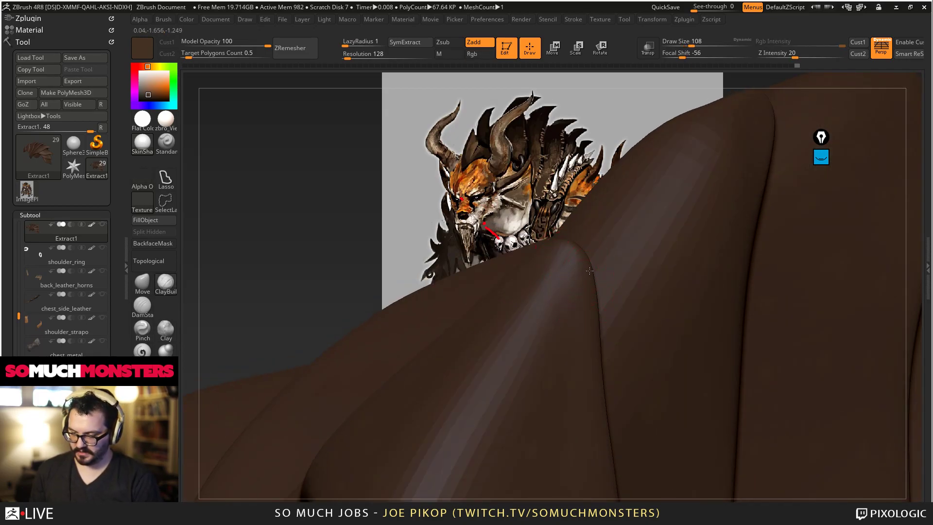
Step: Refine the mane plate tips with the Move brush at a draw size of 108 and check the plates from behind
click(140, 282)
right_drag(581, 270, 416, 194)
right_drag(531, 201, 610, 226)
right_drag(651, 146, 459, 273)
mouse_move(729, 233)
alt+right_down()
mouse_move(598, 412)
mouse_move(511, 214)
mouse_move(645, 305)
mouse_move(612, 298)
mouse_move(579, 315)
alt+right_up()
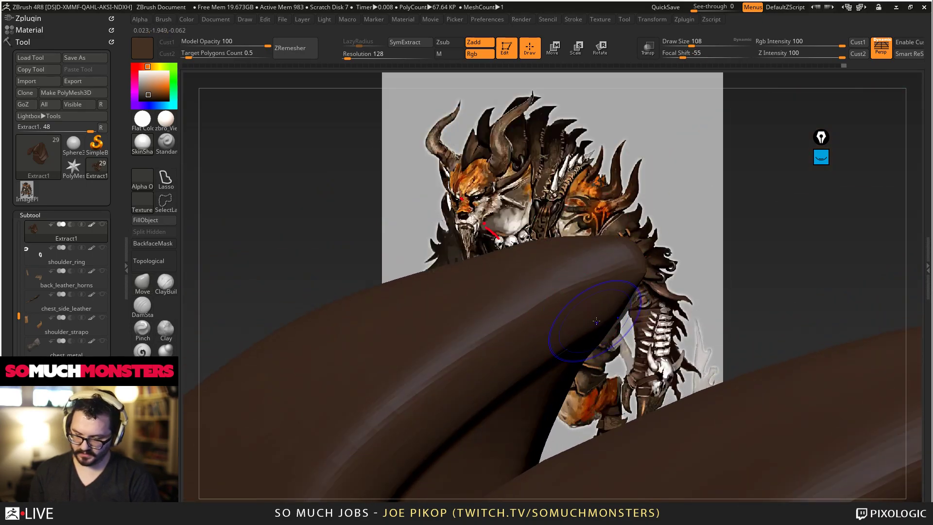
mouse_move(544, 390)
right_down()
mouse_move(500, 382)
mouse_move(572, 317)
mouse_move(675, 346)
mouse_move(646, 344)
mouse_move(564, 262)
mouse_move(599, 269)
right_up()
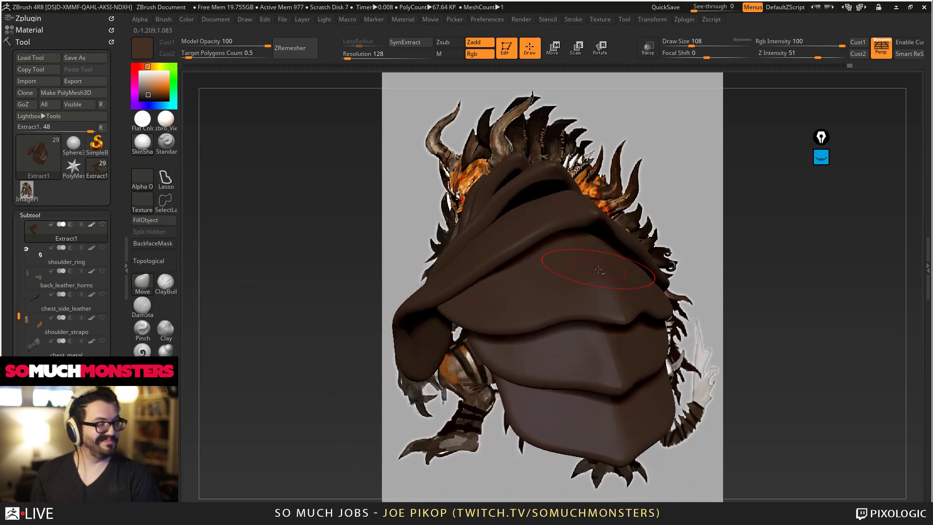
mouse_move(622, 326)
right_down()
mouse_move(628, 351)
mouse_move(619, 346)
right_up()
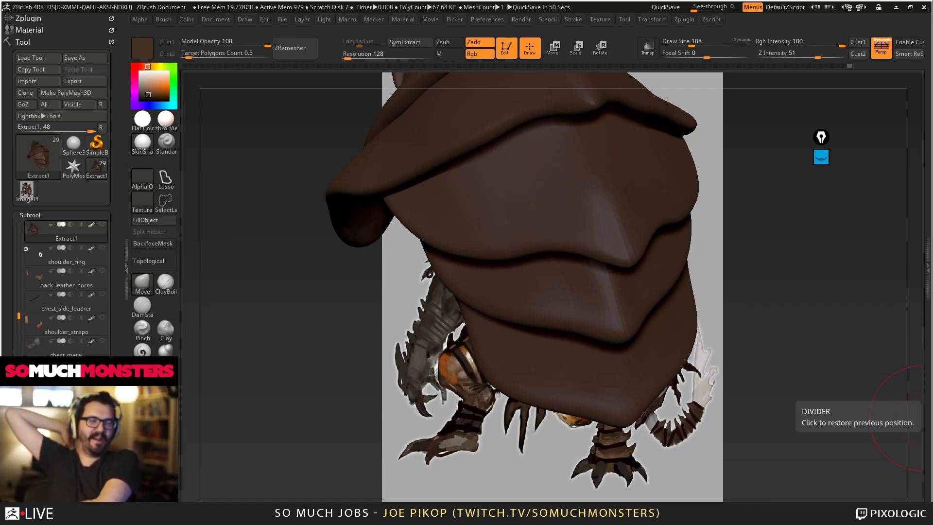
Step: Adjust the upper edge of the large back plate beneath its overlapping neighbour with the Move brush at draw size 188, and smooth it
mouse_move(628, 271)
right_down()
mouse_move(603, 281)
mouse_move(608, 295)
mouse_move(603, 272)
mouse_move(576, 303)
mouse_move(584, 208)
mouse_move(589, 232)
mouse_move(581, 217)
right_up()
drag(581, 217, 573, 198)
mouse_move(573, 198)
right_down()
mouse_move(554, 201)
mouse_move(585, 225)
right_up()
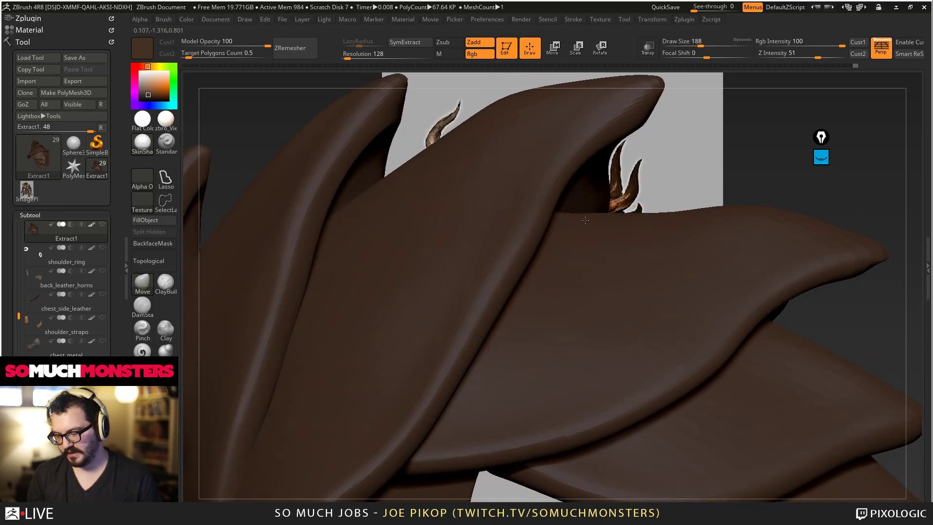
mouse_move(651, 228)
right_down()
mouse_move(617, 243)
mouse_move(624, 235)
mouse_move(586, 188)
right_up()
shift+drag(592, 179, 596, 176)
right_drag(586, 197, 594, 182)
shift+drag(593, 183, 591, 181)
right_drag(594, 205, 590, 198)
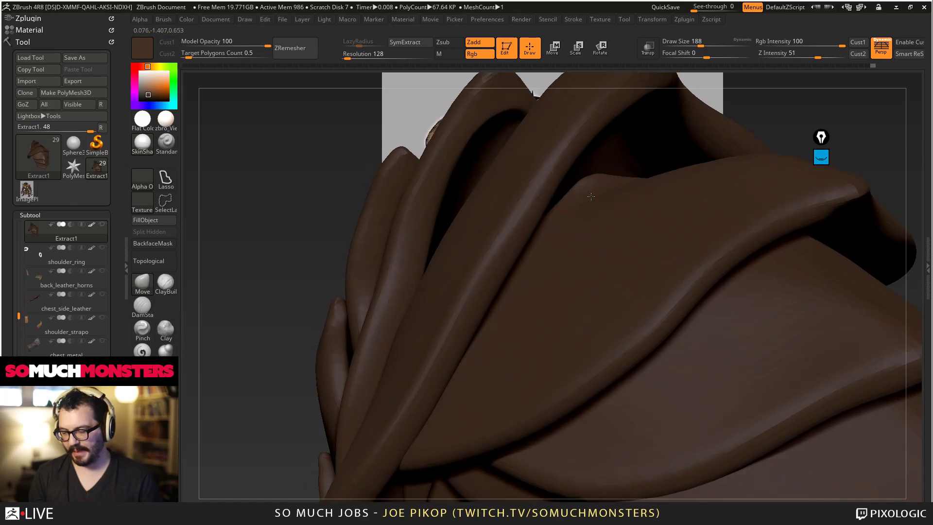
drag(594, 199, 599, 194)
mouse_move(599, 195)
right_down()
mouse_move(586, 217)
mouse_move(592, 208)
mouse_move(567, 219)
mouse_move(620, 243)
mouse_move(626, 226)
right_up()
Step: Adjust the broad back plates with the Move brush at a draw size of 120, and smooth their upper surfaces at size 64
click(147, 289)
mouse_move(619, 188)
right_down()
mouse_move(614, 216)
mouse_move(659, 221)
right_up()
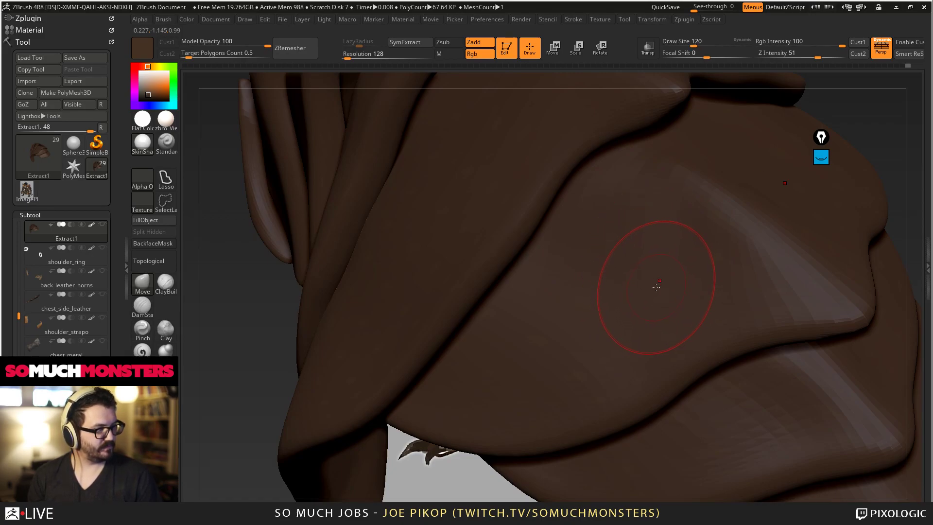
right_drag(658, 228, 743, 245)
mouse_move(623, 204)
right_down()
mouse_move(602, 213)
mouse_move(595, 160)
mouse_move(575, 271)
mouse_move(641, 289)
mouse_move(564, 326)
mouse_move(662, 221)
mouse_move(603, 269)
mouse_move(588, 214)
mouse_move(577, 209)
mouse_move(616, 227)
right_up()
mouse_move(604, 272)
right_down()
mouse_move(597, 287)
mouse_move(626, 335)
mouse_move(587, 245)
mouse_move(607, 263)
mouse_move(601, 267)
mouse_move(631, 248)
mouse_move(539, 313)
mouse_move(531, 283)
mouse_move(583, 263)
mouse_move(575, 267)
right_up()
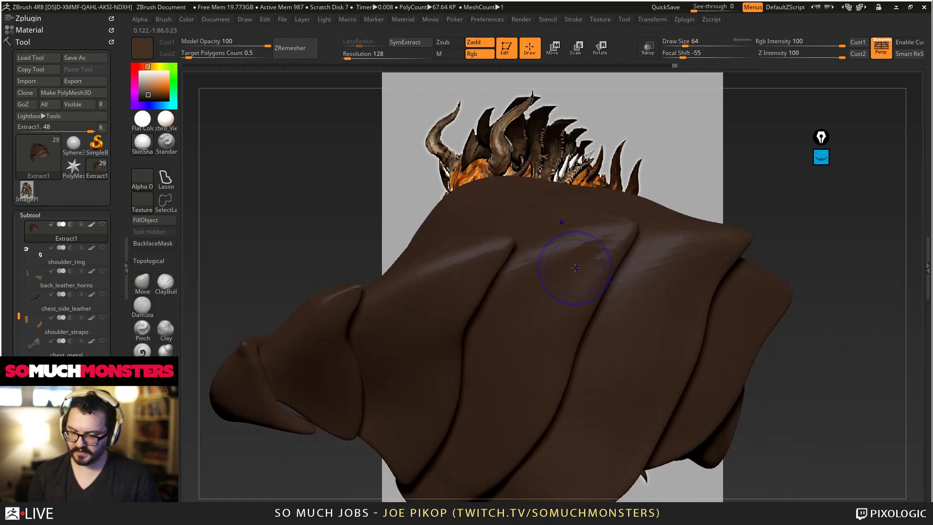
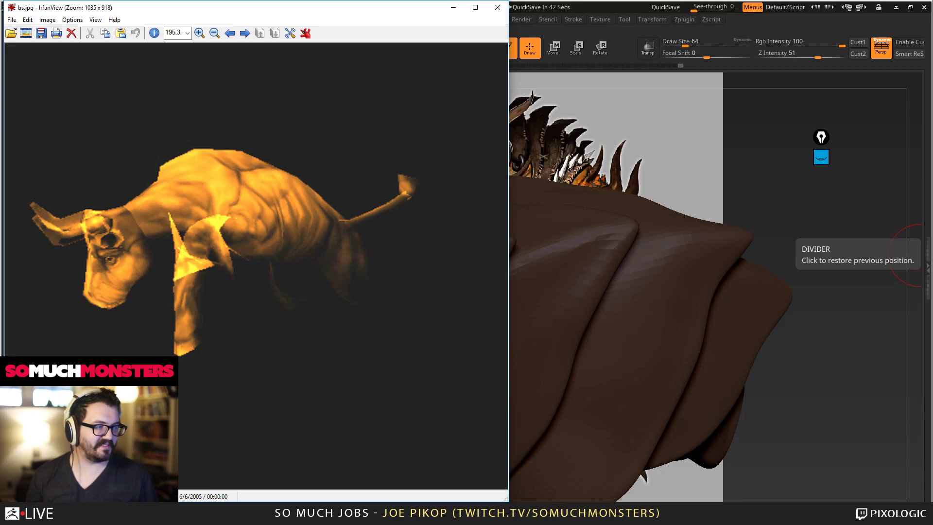
Step: View the shield and zombierender.jpg images in IrfanView, close the open image windows, including bs.jpg, and return to ZBrush
key(Right)
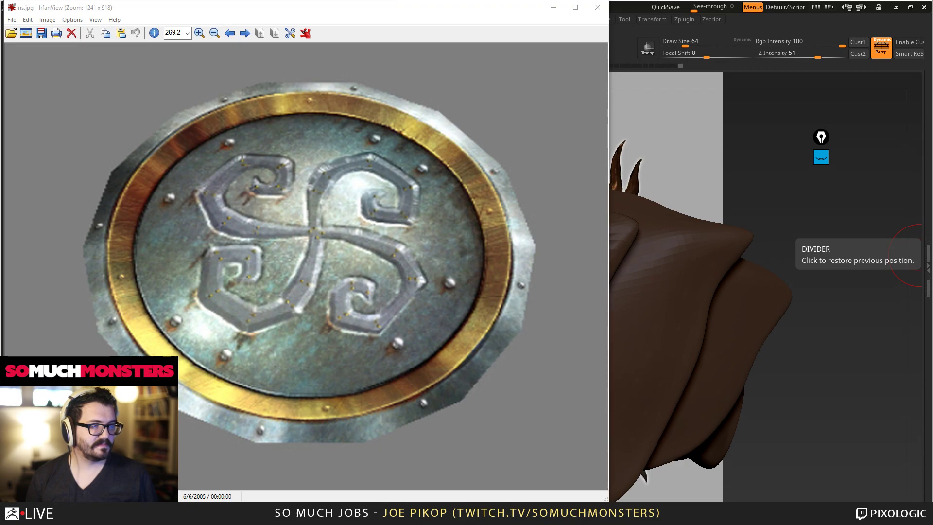
key(Right)
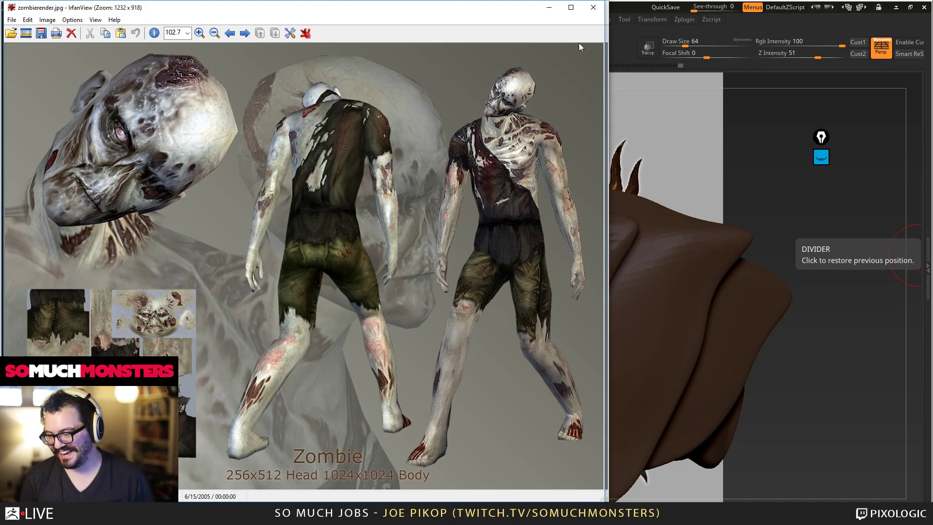
click(588, 10)
click(593, 9)
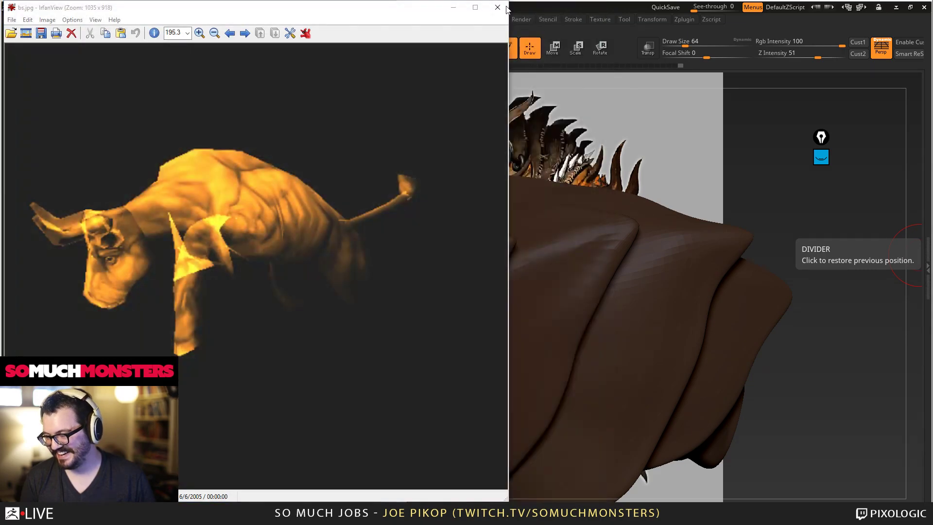
click(498, 7)
click(387, 7)
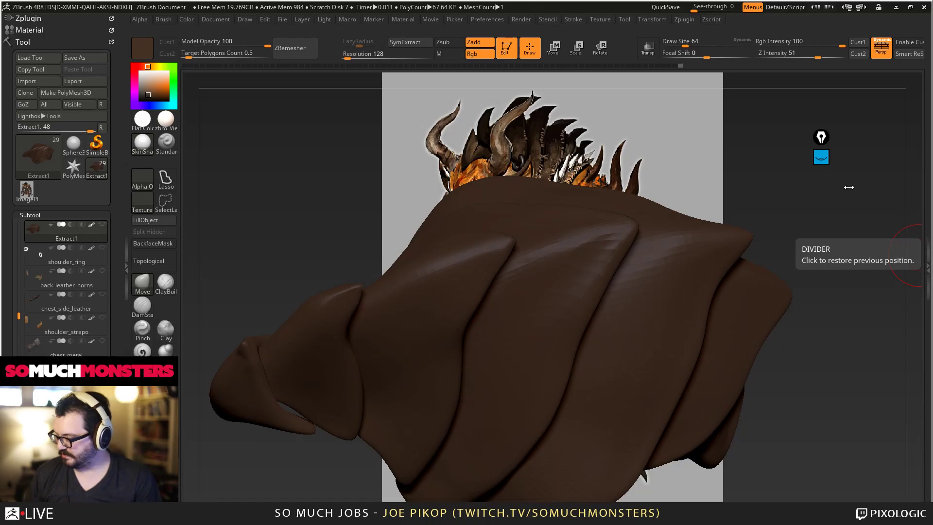
Step: Mask a small patch near the tip of an upper mane plate and extract it as a new subtool with SymExtract
drag(312, 263, 191, 199)
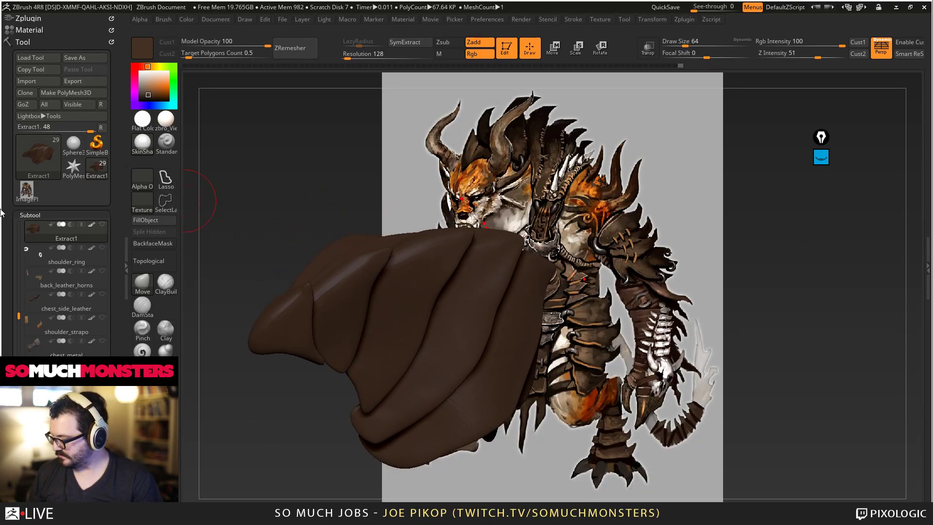
scroll(31, 322, down, 5)
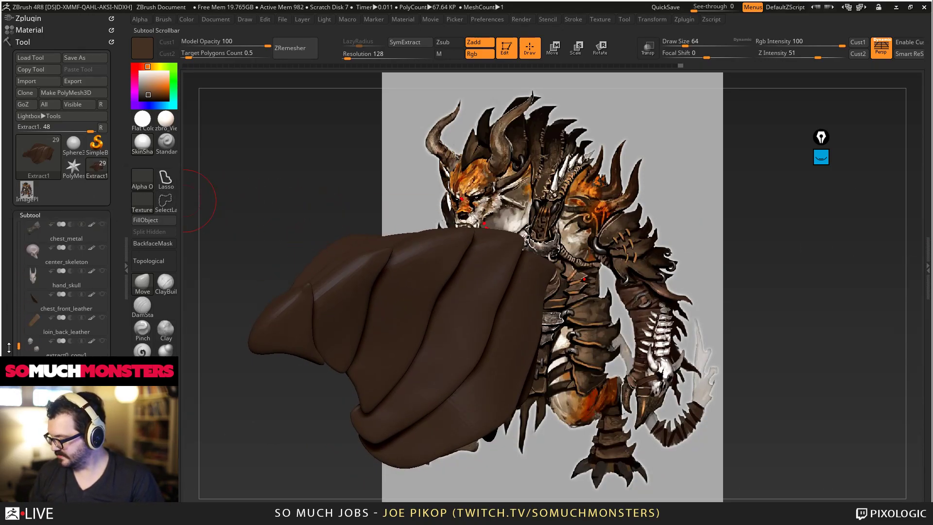
right_drag(272, 306, 577, 331)
drag(556, 263, 529, 256)
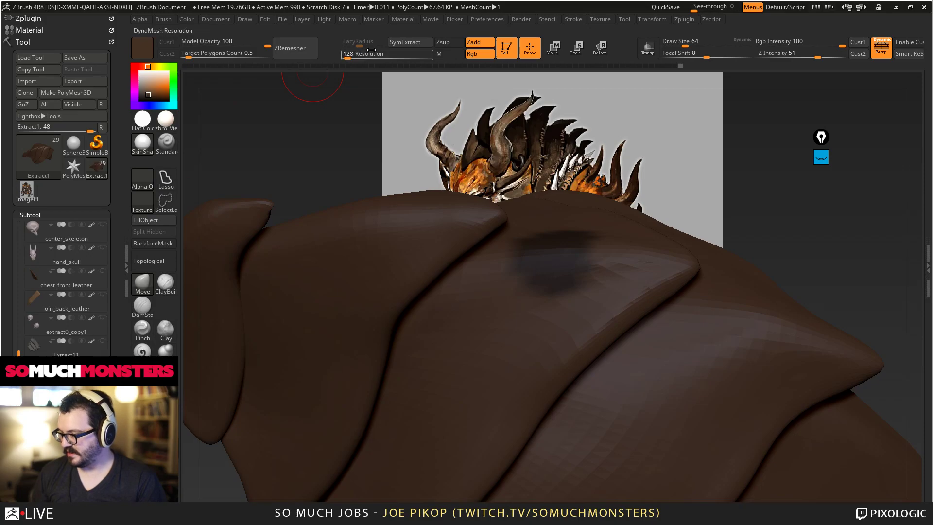
click(407, 43)
right_drag(478, 321, 472, 317)
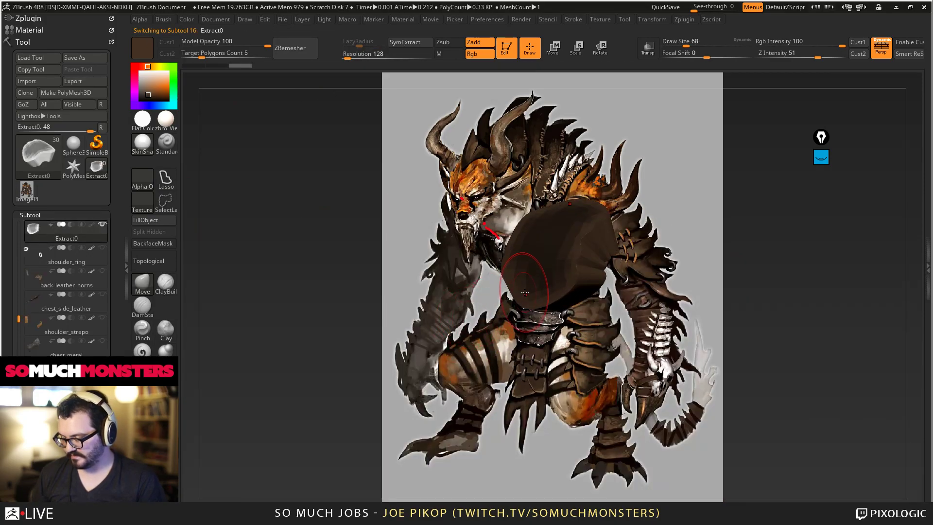
Step: Smooth the extracted patch into a rounded blob, remesh it with DynaMesh, and choose a lighter grey-brown color
mouse_move(538, 301)
shift+mouse_down()
mouse_move(559, 290)
mouse_move(558, 265)
mouse_move(556, 277)
shift+mouse_up()
drag(270, 355, 296, 335)
mouse_move(272, 233)
ctrl+mouse_down()
mouse_move(291, 257)
mouse_move(254, 208)
ctrl+mouse_up()
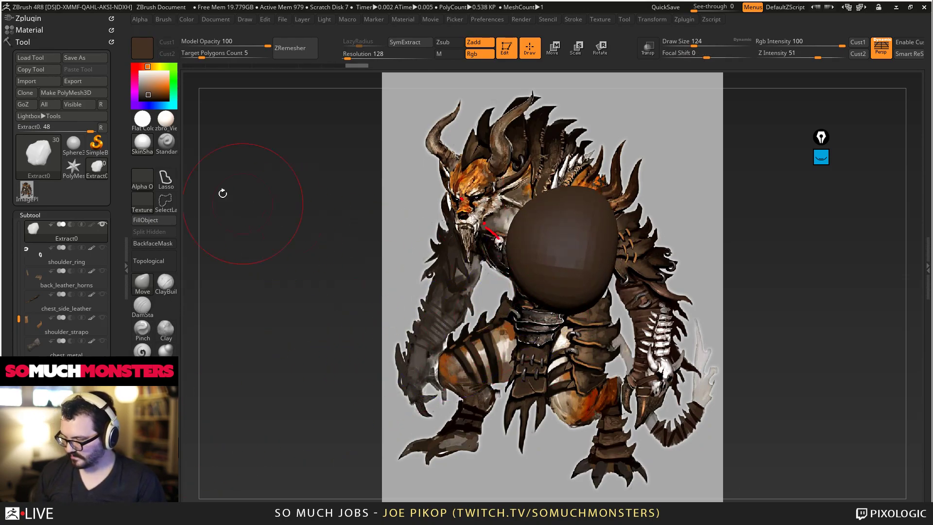
click(142, 86)
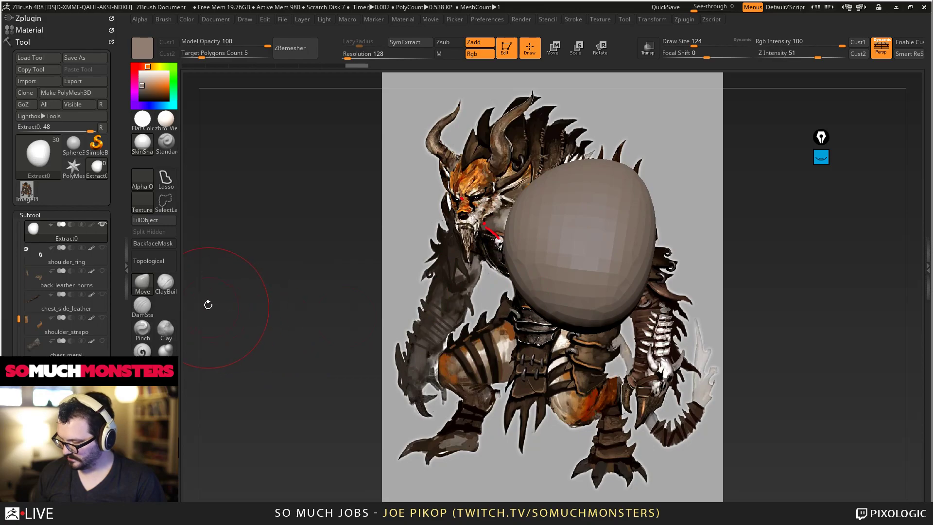
Step: Set the DynaMesh resolution to 256, clear the mask, and smooth the extracted blob's lower surface
click(356, 53)
text(256)
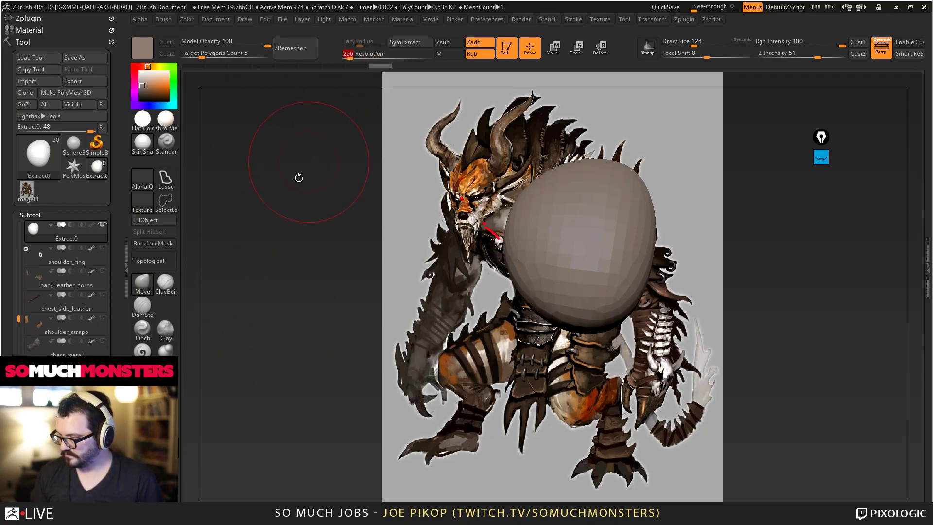
ctrl+click(293, 258)
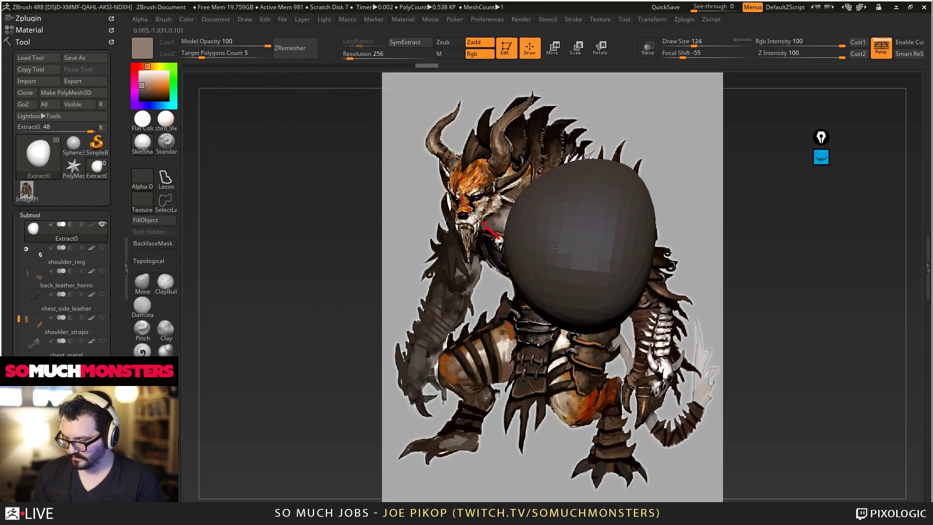
key(f)
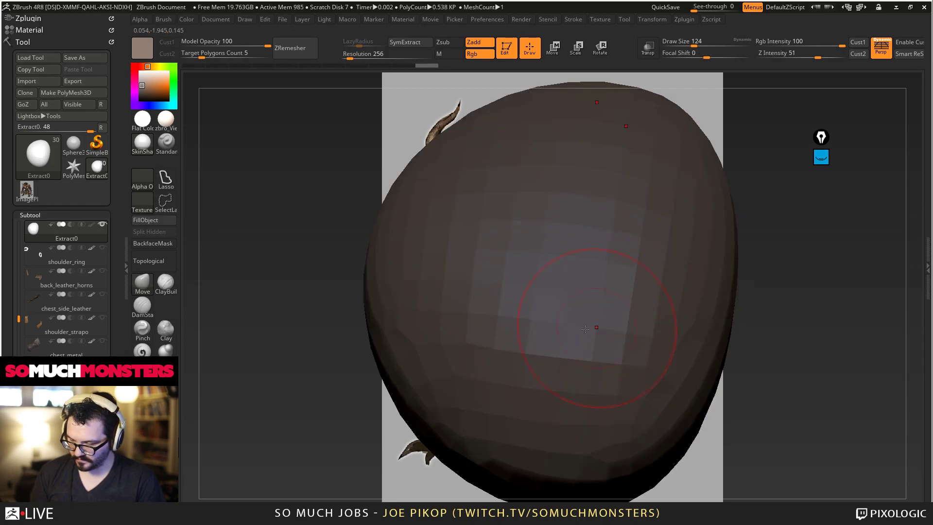
ctrl+click(266, 254)
mouse_move(427, 388)
shift+mouse_down()
mouse_move(454, 413)
mouse_move(643, 440)
shift+mouse_up()
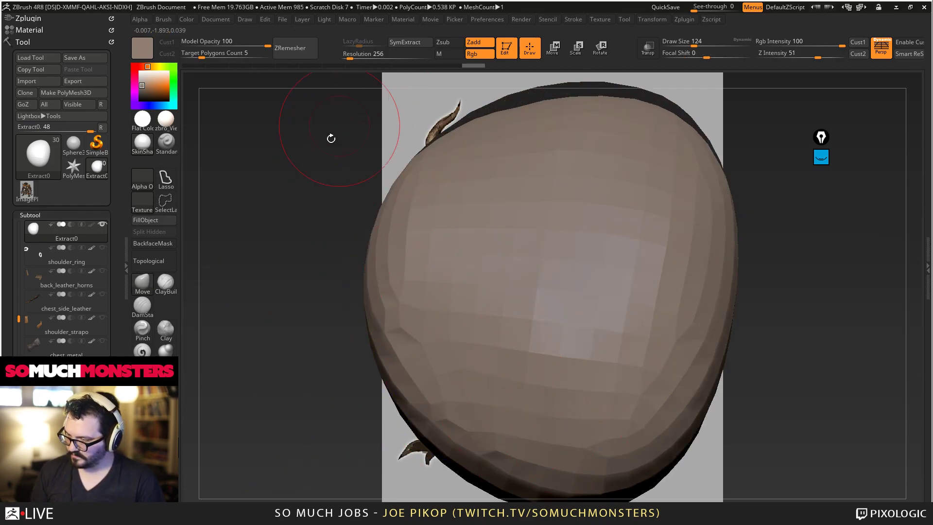
key(d)
mouse_move(325, 337)
alt+mouse_down()
mouse_move(291, 253)
mouse_move(272, 281)
alt+mouse_up()
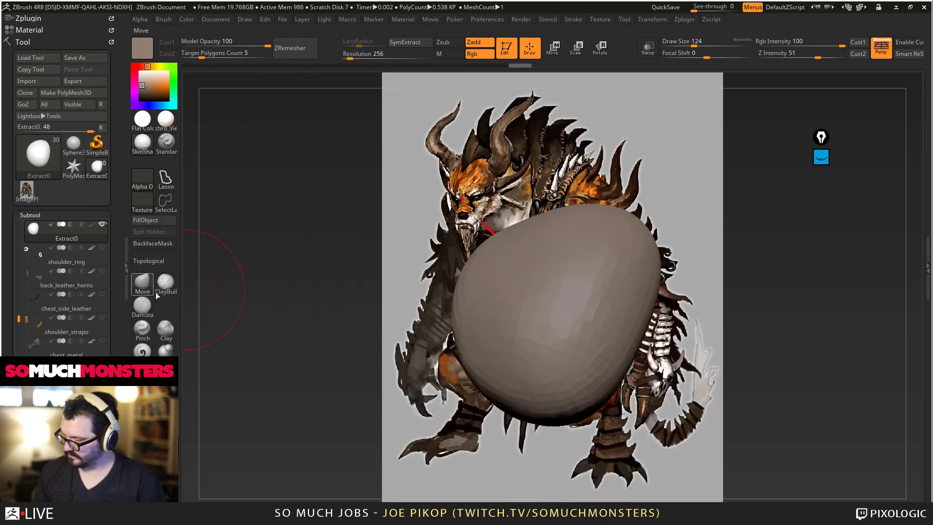
Step: Remesh the blob with DynaMesh, and sculpt two eye sockets and a nose with ClayBuildup at a draw size of 64
click(165, 286)
ctrl+drag(445, 288, 462, 306)
key([)
key([)
key([)
key([)
key([)
key([)
key([)
mouse_move(499, 321)
right_down()
mouse_move(502, 302)
mouse_move(503, 312)
mouse_move(527, 311)
mouse_move(508, 272)
right_up()
alt+right_drag(599, 408, 541, 313)
alt+drag(513, 307, 517, 300)
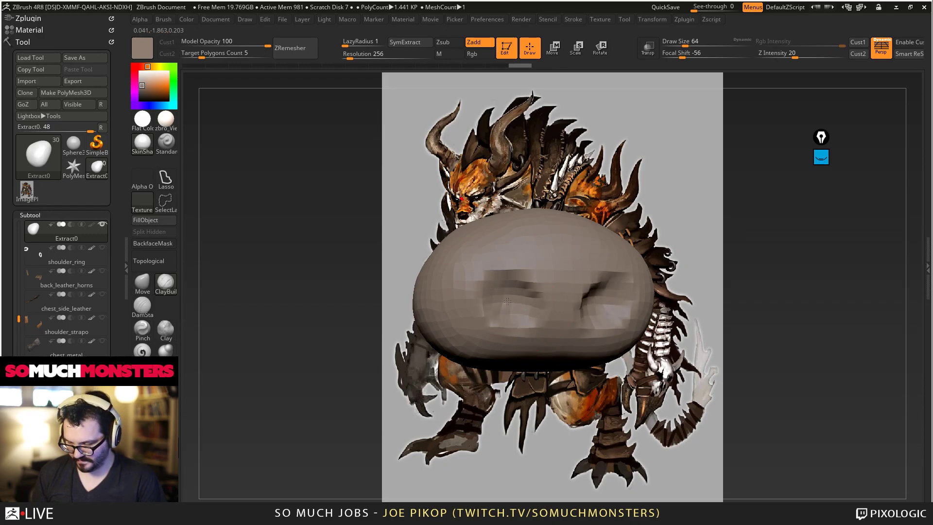
alt+right_drag(573, 348, 555, 279)
drag(539, 239, 544, 259)
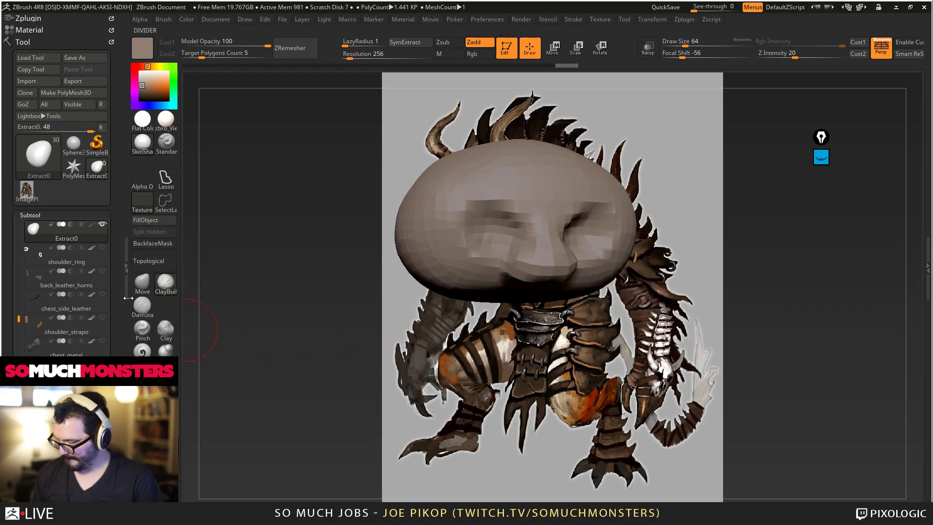
Step: Pull the underside of the face down into a long jaw with the Move brush, enlarging the draw size to 228
click(141, 284)
alt+right_drag(469, 354, 504, 225)
key(bracketright)
key(bracketright)
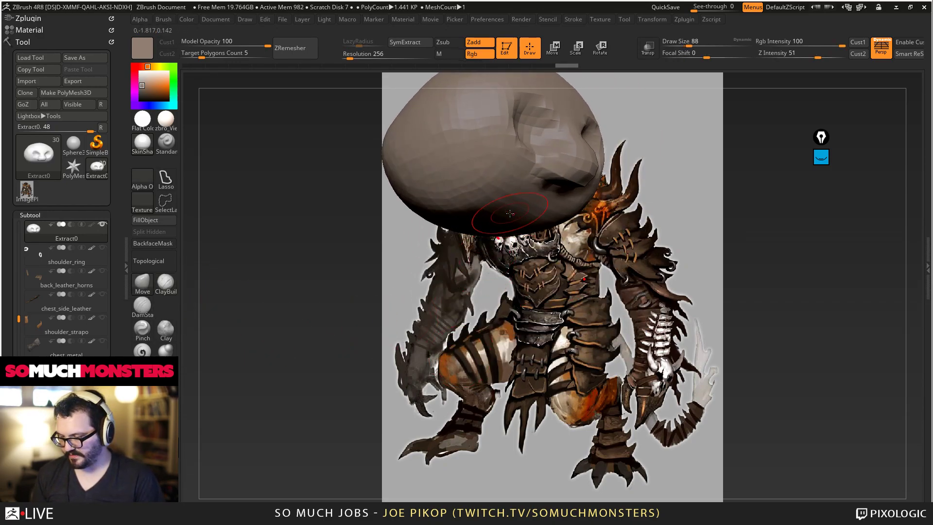
mouse_move(514, 212)
mouse_down()
mouse_move(530, 272)
mouse_move(552, 272)
mouse_up()
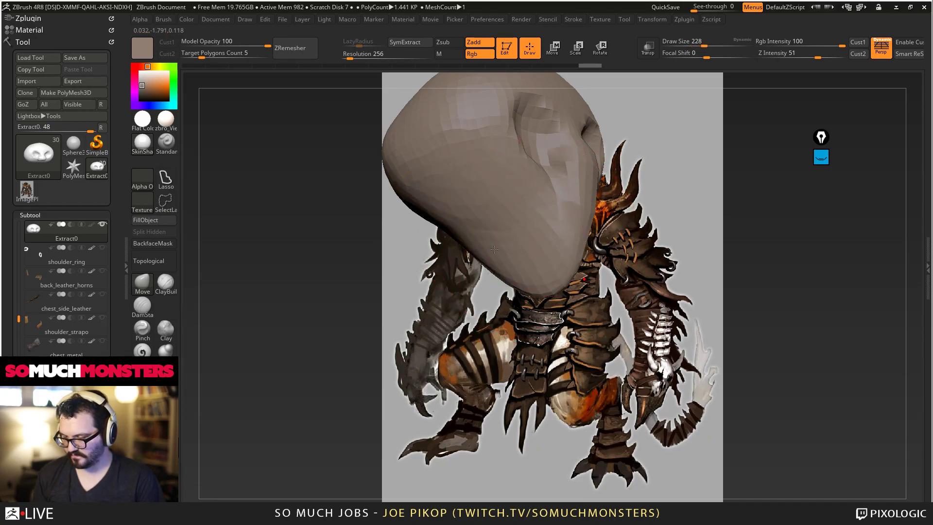
right_drag(510, 272, 528, 255)
key(bracketright)
drag(518, 250, 494, 269)
right_drag(494, 270, 452, 265)
mouse_move(510, 257)
mouse_down()
mouse_move(490, 273)
mouse_move(485, 302)
mouse_up()
drag(487, 245, 476, 242)
Step: Smooth the rough facial forms and remesh the head with DynaMesh
alt+right_drag(476, 242, 526, 329)
shift+drag(572, 298, 573, 316)
right_drag(510, 272, 556, 232)
ctrl+drag(780, 307, 774, 433)
mouse_move(549, 272)
shift+mouse_down()
mouse_move(602, 233)
mouse_move(555, 301)
shift+mouse_up()
Step: Reshape the jaw, face profile and cranium with the Move brush at a draw size of 228
right_drag(576, 218, 605, 221)
drag(579, 255, 602, 273)
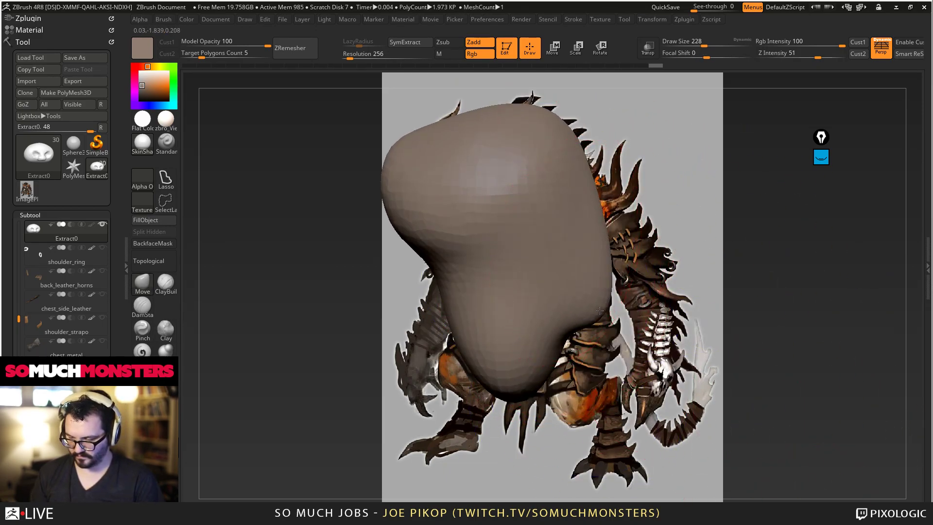
right_drag(601, 273, 547, 279)
drag(556, 297, 558, 272)
drag(558, 230, 572, 227)
mouse_move(585, 186)
mouse_down()
mouse_move(589, 173)
mouse_move(568, 191)
mouse_move(579, 157)
mouse_move(544, 195)
mouse_up()
key(bracketleft)
Step: Block in the eye sockets, nose and mouth area with ClayBuildup at a draw size of 116
click(164, 289)
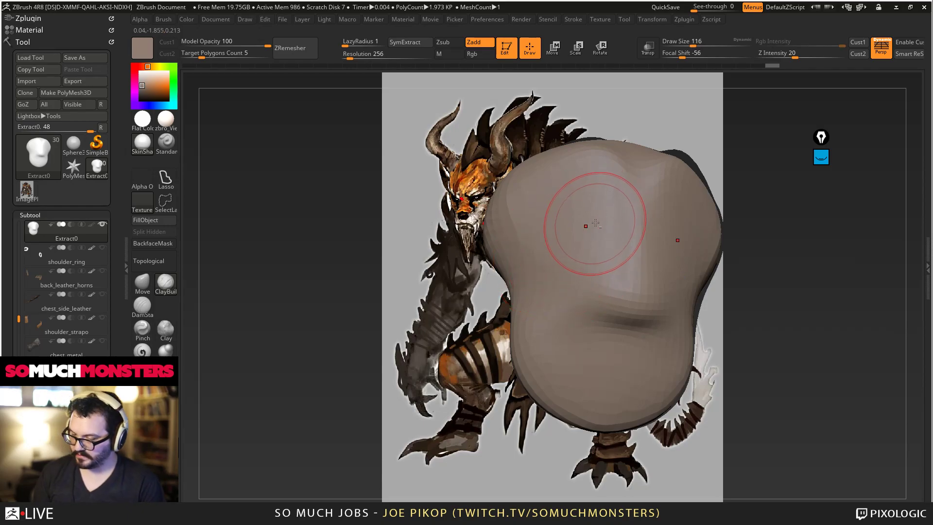
drag(568, 238, 574, 265)
mouse_move(610, 310)
mouse_down()
mouse_move(642, 295)
mouse_move(626, 292)
mouse_move(636, 288)
mouse_move(639, 309)
mouse_up()
drag(626, 192, 640, 290)
drag(600, 332, 650, 320)
mouse_move(601, 194)
mouse_down()
mouse_move(547, 223)
mouse_move(559, 249)
mouse_move(585, 229)
mouse_up()
mouse_move(583, 221)
alt+right_down()
mouse_move(581, 294)
mouse_move(607, 292)
mouse_move(604, 213)
alt+right_up()
right_drag(546, 262, 515, 280)
mouse_move(512, 238)
mouse_down()
mouse_move(486, 287)
mouse_move(525, 320)
mouse_move(483, 272)
mouse_up()
Step: Build up the brow, cheek and side of the head with ClayBuildup, smoothing the side planes between strokes
right_drag(471, 291, 507, 285)
mouse_move(507, 286)
mouse_down()
mouse_move(510, 243)
mouse_move(554, 260)
mouse_up()
right_drag(614, 287, 641, 281)
drag(502, 245, 531, 231)
mouse_move(485, 297)
mouse_down()
mouse_move(552, 320)
mouse_move(500, 253)
mouse_move(505, 340)
mouse_up()
shift+drag(529, 238, 544, 306)
mouse_move(523, 302)
ctrl+right_down()
mouse_move(510, 233)
mouse_move(519, 298)
ctrl+right_up()
mouse_move(537, 254)
mouse_down()
mouse_move(568, 245)
mouse_move(573, 277)
mouse_up()
Step: Add clay to the nose and muzzle from several angles at a draw size of 116
right_drag(557, 291, 572, 311)
drag(572, 310, 614, 362)
alt+right_drag(613, 347, 614, 264)
drag(614, 265, 643, 296)
right_drag(643, 311, 650, 277)
mouse_move(653, 287)
mouse_down()
mouse_move(678, 301)
mouse_move(682, 291)
mouse_up()
right_drag(673, 308, 629, 329)
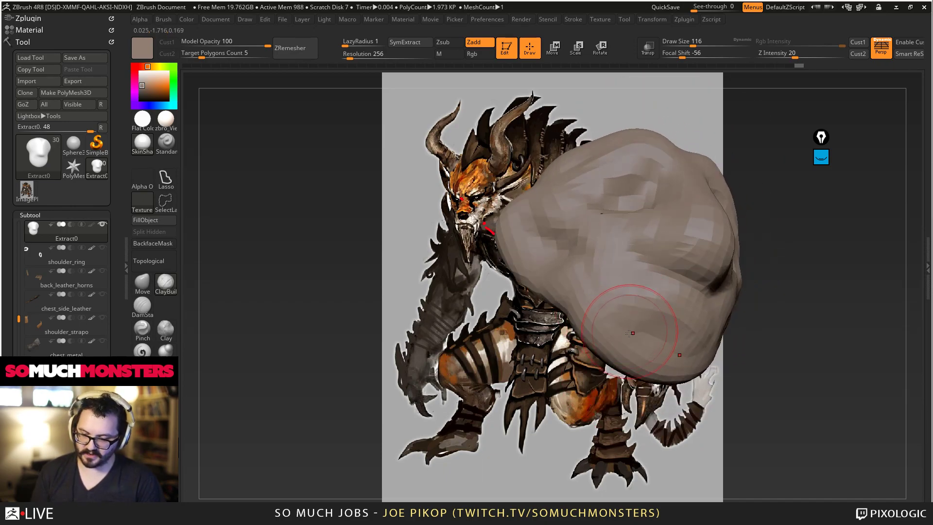
Step: Build up the jaw and chin with ClayBuildup and smooth the new forms
drag(646, 361, 653, 350)
right_drag(626, 343, 537, 310)
mouse_move(514, 335)
mouse_down()
mouse_move(544, 349)
mouse_move(602, 353)
mouse_up()
right_drag(581, 379, 605, 360)
shift+drag(606, 360, 636, 333)
right_drag(637, 327, 650, 282)
drag(650, 282, 680, 315)
mouse_move(680, 316)
right_down()
mouse_move(654, 354)
mouse_move(645, 315)
mouse_move(654, 362)
mouse_move(649, 316)
mouse_move(632, 335)
right_up()
ctrl+right_drag(632, 336, 673, 320)
mouse_move(683, 307)
shift+mouse_down()
mouse_move(773, 372)
mouse_move(760, 398)
shift+mouse_up()
Step: Refine the brow and cheek planes with a smaller ClayBuildup brush
right_drag(677, 373, 381, 218)
ctrl+right_drag(385, 316, 390, 391)
key(bracketleft)
key(bracketleft)
mouse_move(600, 181)
mouse_down()
mouse_move(592, 171)
mouse_move(593, 200)
mouse_up()
right_drag(646, 233, 597, 247)
key(bracketleft)
drag(612, 284, 594, 316)
Step: Sculpt the nose and lips with ClayBuildup, reducing the draw size to 84
right_drag(559, 262, 618, 225)
key(bracketleft)
key(bracketleft)
key(bracketleft)
key(bracketleft)
mouse_move(636, 298)
mouse_down()
mouse_move(602, 298)
mouse_move(590, 310)
mouse_up()
alt+right_drag(609, 337, 614, 287)
mouse_move(648, 335)
mouse_down()
mouse_move(602, 347)
mouse_move(564, 338)
mouse_move(479, 362)
mouse_move(483, 382)
mouse_move(627, 337)
mouse_move(672, 354)
mouse_up()
Step: Shape the chin, jawline and side of the cheek with ClayBuildup at a draw size of 84, and remesh the head
mouse_move(651, 370)
ctrl+right_down()
mouse_move(574, 286)
mouse_move(586, 376)
ctrl+right_up()
drag(586, 376, 600, 354)
mouse_move(671, 380)
alt+right_down()
mouse_move(672, 327)
mouse_move(796, 254)
alt+right_up()
mouse_move(585, 339)
mouse_down()
mouse_move(591, 374)
mouse_move(655, 399)
mouse_move(586, 379)
mouse_move(520, 276)
mouse_up()
right_drag(521, 276, 542, 289)
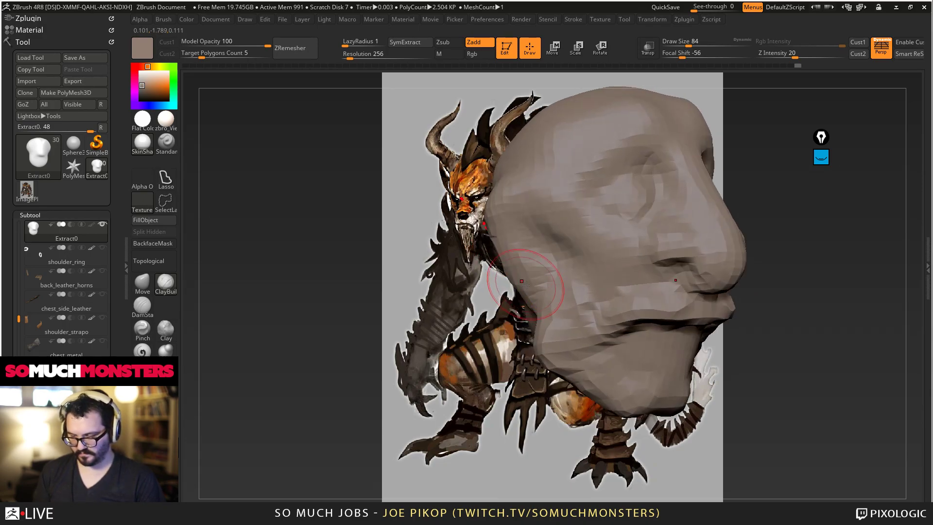
drag(526, 294, 530, 240)
drag(565, 282, 537, 338)
right_drag(578, 340, 588, 366)
right_drag(567, 324, 549, 316)
ctrl+drag(478, 287, 455, 364)
Step: Set the DynaMesh resolution to 400, smooth the cheek and jaw, and remesh the head
click(351, 54)
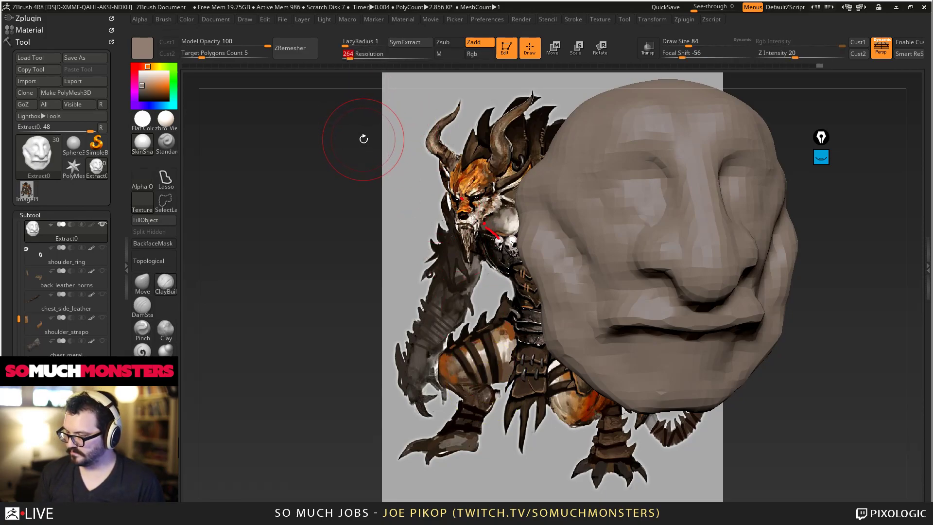
key(Return)
right_drag(388, 287, 466, 289)
shift+drag(573, 326, 536, 260)
shift+drag(568, 353, 539, 311)
right_drag(489, 311, 437, 296)
ctrl+drag(339, 266, 306, 335)
Step: Build up the brow ridge and upper face planes with ClayBuildup, starting at a draw size of 80
right_drag(486, 308, 493, 311)
right_drag(541, 242, 618, 225)
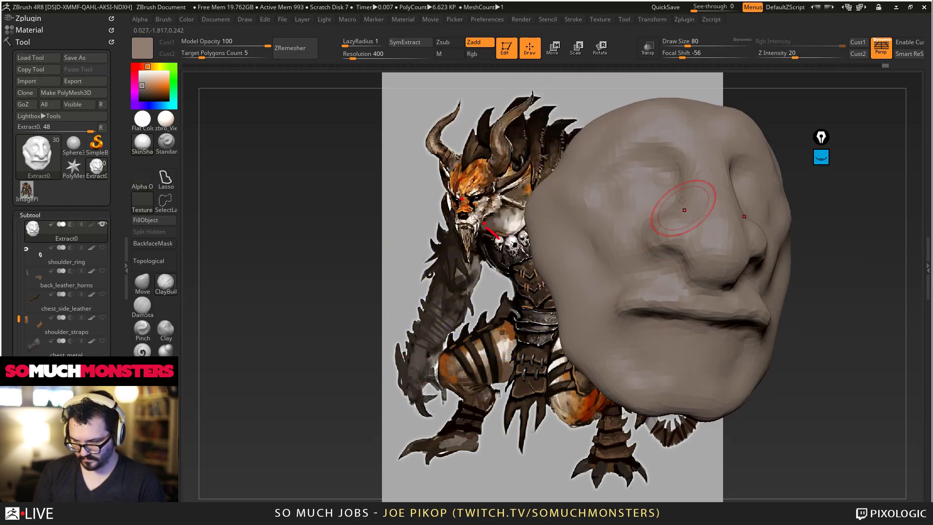
drag(690, 150, 680, 116)
right_drag(680, 127, 728, 129)
drag(684, 118, 665, 165)
right_drag(655, 155, 658, 191)
alt+right_drag(643, 177, 669, 275)
drag(699, 253, 646, 260)
Step: Fill out the forehead and crown with ClayBuildup at draw sizes of 124 to 136
mouse_move(617, 228)
right_down()
mouse_move(656, 235)
mouse_move(656, 258)
right_up()
alt+right_drag(655, 233, 659, 329)
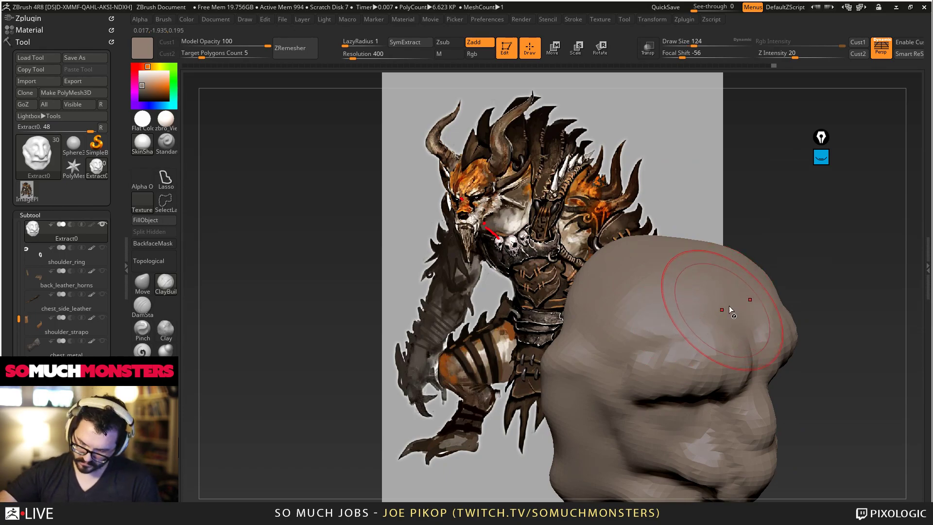
drag(699, 293, 644, 304)
mouse_move(695, 262)
mouse_down()
mouse_move(606, 267)
mouse_move(679, 265)
mouse_up()
right_drag(646, 308, 656, 323)
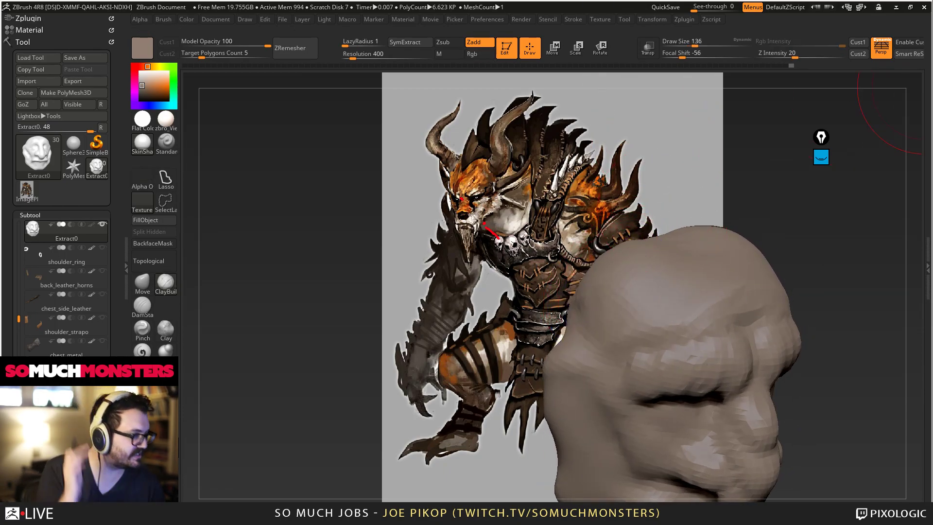
Step: Sculpt the cheek folds, lower lip and chin with ClayBuildup at a draw size of about 68
right_drag(576, 372, 547, 367)
ctrl+right_drag(546, 367, 541, 269)
right_drag(622, 372, 554, 304)
ctrl+right_drag(554, 304, 567, 384)
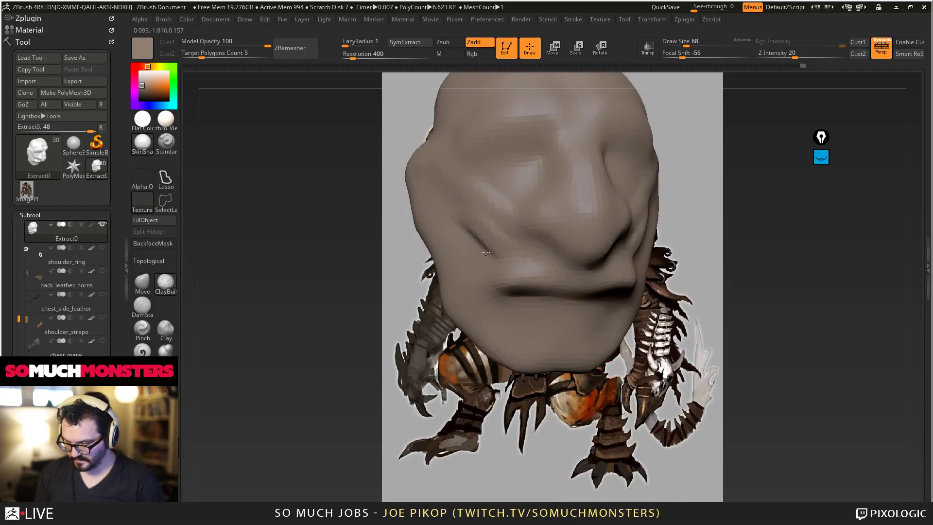
right_drag(460, 253, 442, 300)
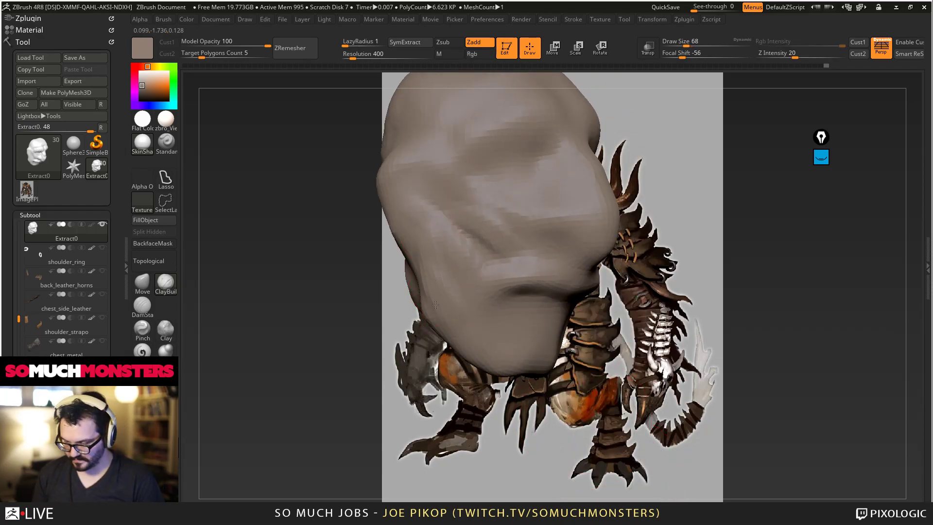
drag(528, 351, 556, 338)
right_drag(509, 343, 552, 308)
drag(512, 315, 593, 333)
mouse_move(489, 284)
right_down()
mouse_move(483, 223)
mouse_move(535, 237)
right_up()
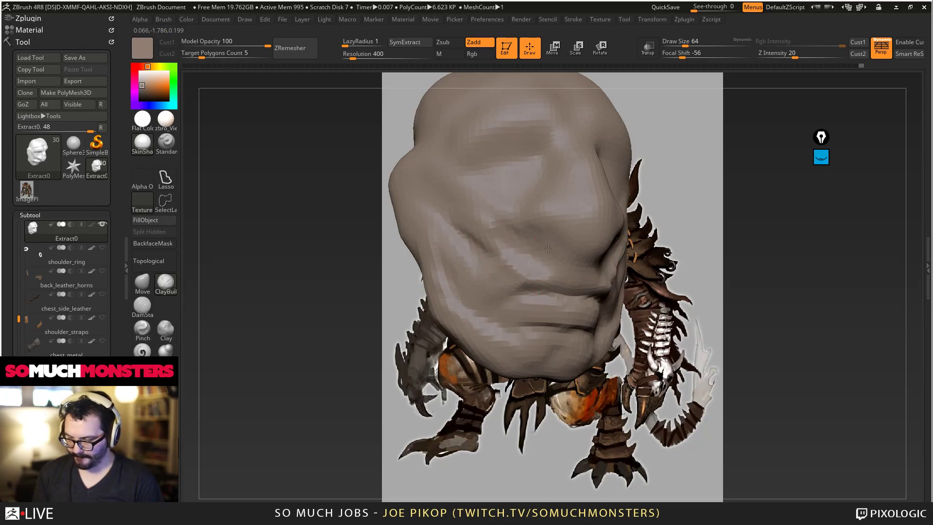
Step: Carve the nose wing crease and refine the brow with a subtractive brush at Z intensity 43 and draw sizes of 68 to 76
click(142, 351)
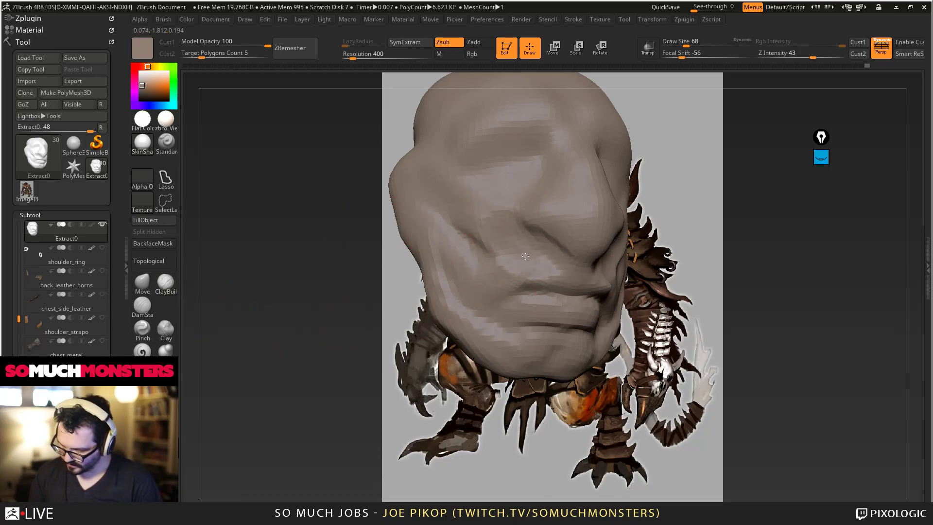
mouse_move(535, 245)
right_down()
mouse_move(569, 270)
mouse_move(556, 164)
mouse_move(523, 118)
right_up()
mouse_move(503, 199)
right_down()
mouse_move(527, 228)
mouse_move(528, 287)
right_up()
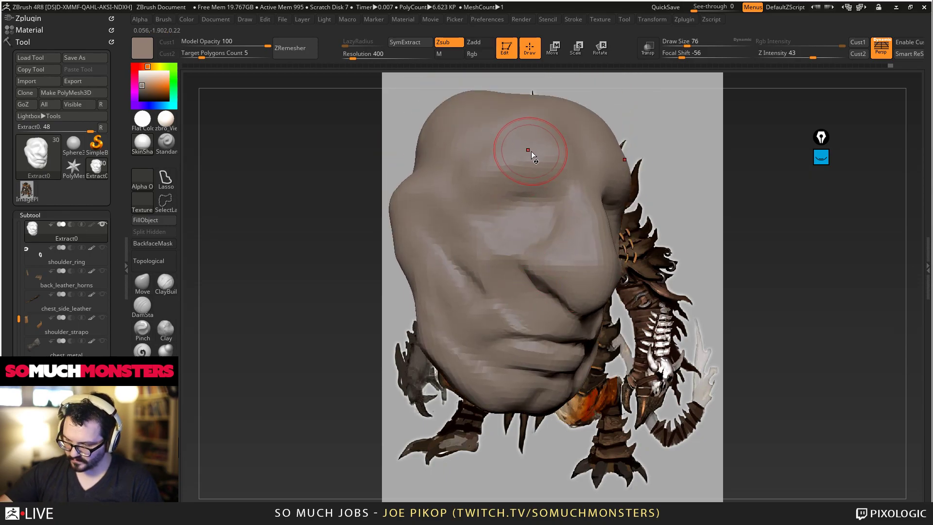
mouse_move(485, 164)
right_down()
mouse_move(500, 228)
mouse_move(516, 241)
right_up()
mouse_move(515, 293)
right_down()
mouse_move(486, 301)
mouse_move(500, 391)
mouse_move(609, 303)
mouse_move(622, 353)
mouse_move(569, 361)
right_up()
Step: Refine the lips and cut into the cheek and side of the face with the subtractive brush at draw sizes of 88 to 92
ctrl+right_drag(686, 364, 695, 399)
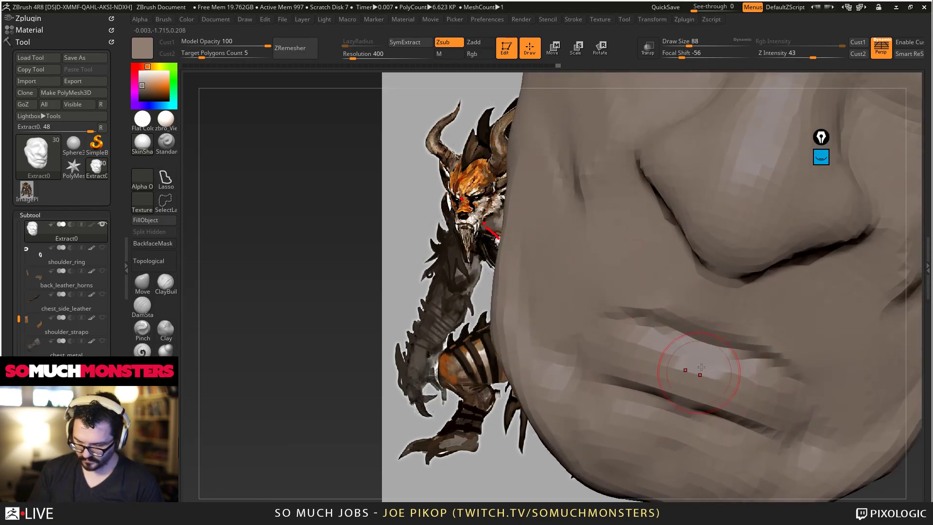
mouse_move(719, 296)
ctrl+right_down()
mouse_move(716, 233)
mouse_move(719, 264)
mouse_move(758, 267)
mouse_move(760, 233)
mouse_move(761, 286)
ctrl+right_up()
drag(564, 238, 561, 267)
right_drag(559, 247, 554, 220)
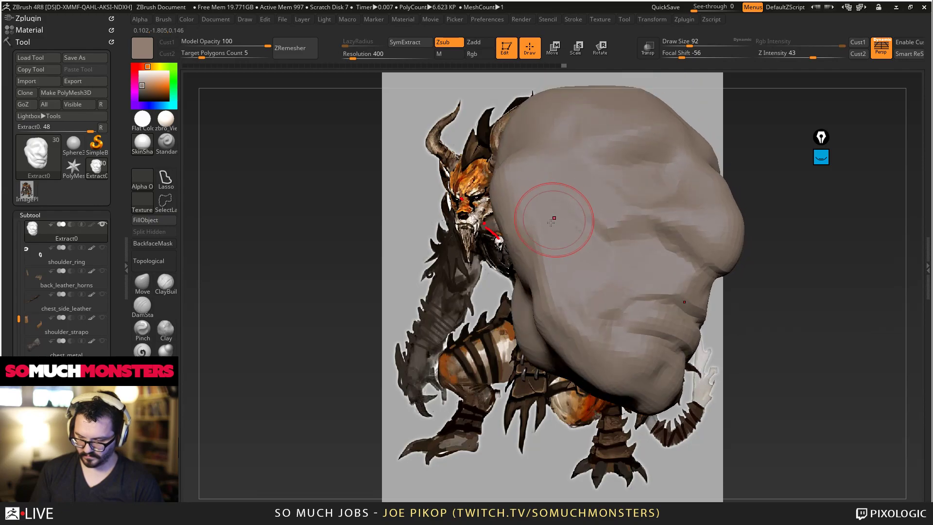
mouse_move(558, 312)
right_down()
mouse_move(552, 243)
mouse_move(541, 275)
right_up()
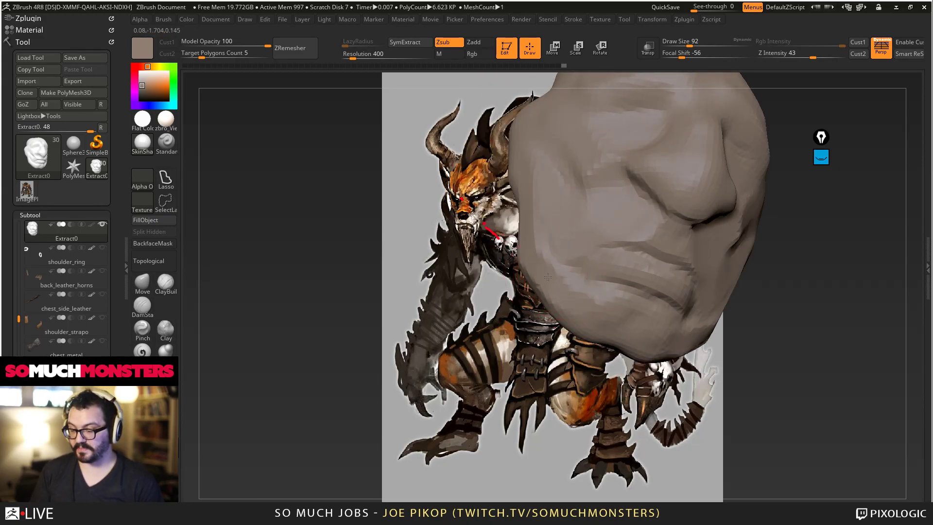
Step: Build up the chin, cheekbone and jaw with ClayBuildup at a draw size of 88
click(163, 290)
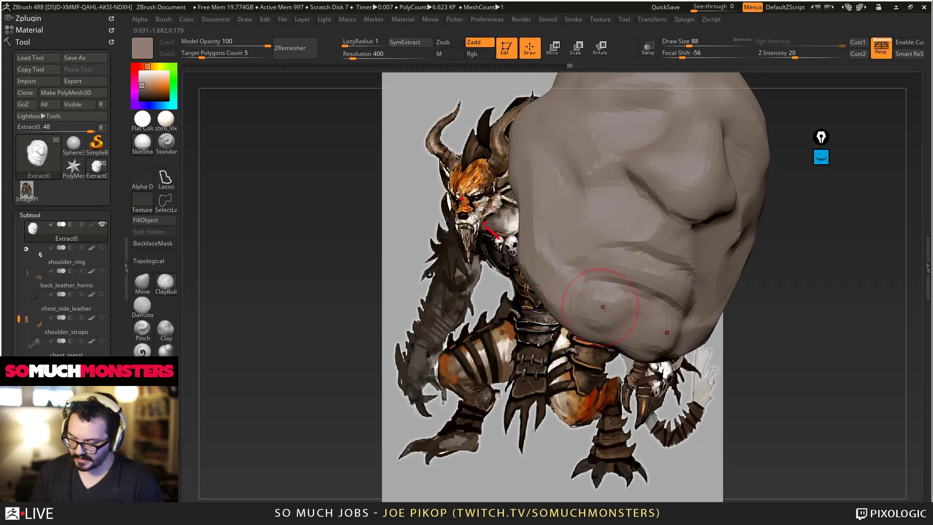
mouse_move(593, 325)
right_down()
mouse_move(570, 324)
mouse_move(579, 246)
mouse_move(539, 292)
right_up()
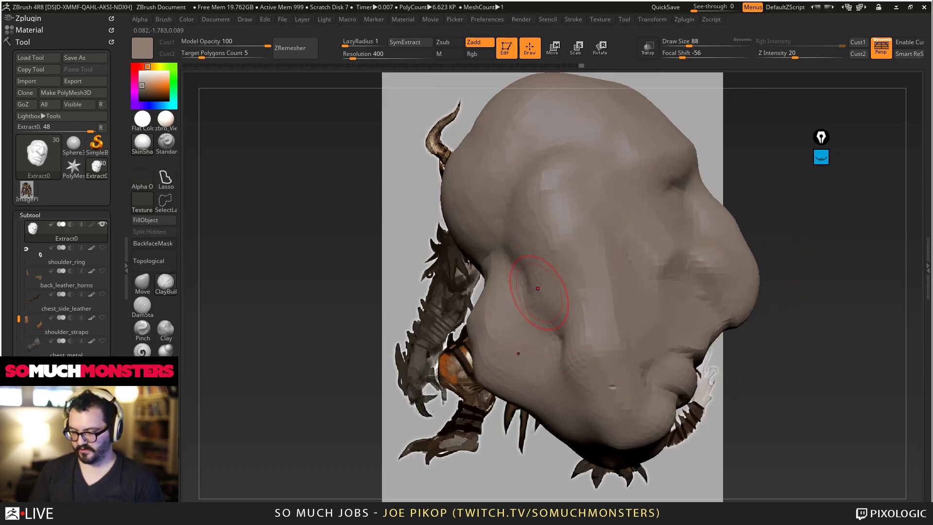
alt+right_drag(564, 342, 552, 288)
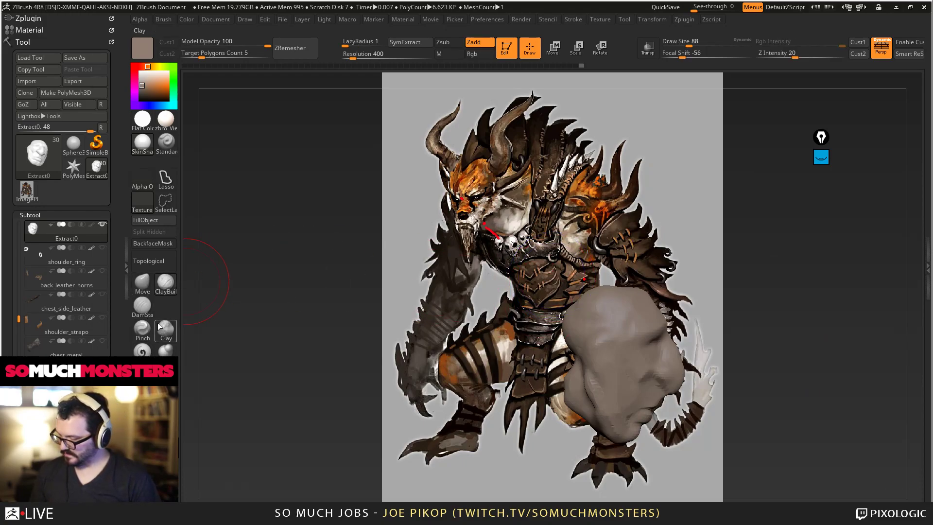
Step: Enlarge and round the back and top of the cranium with the Move brush at a draw size of 164
click(143, 283)
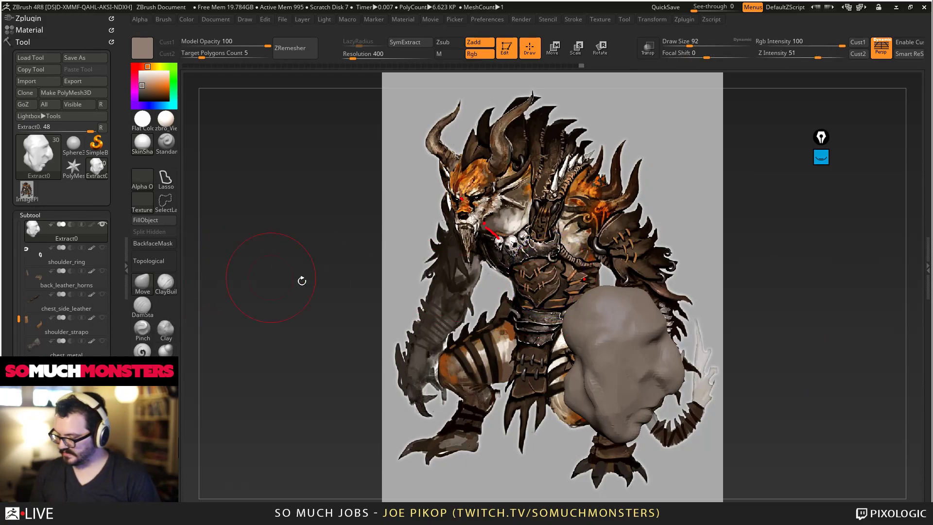
drag(573, 345, 577, 296)
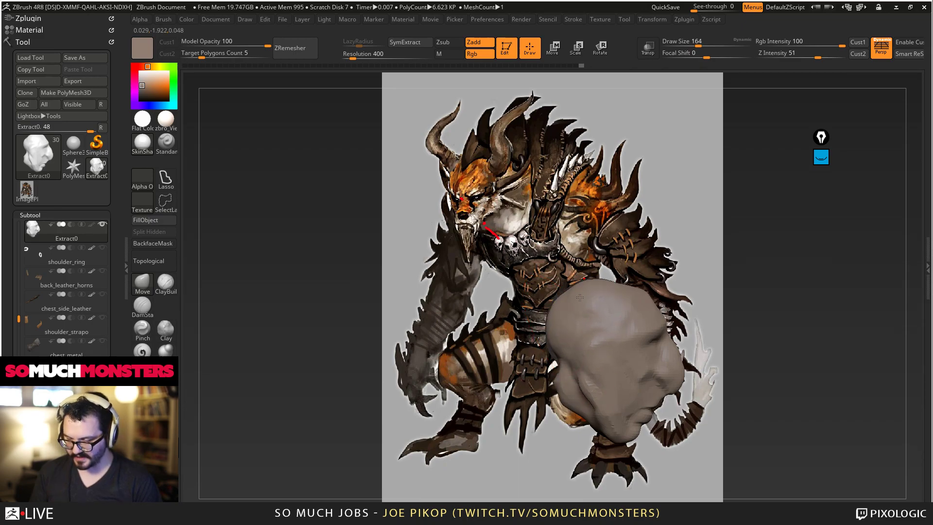
right_drag(591, 297, 614, 287)
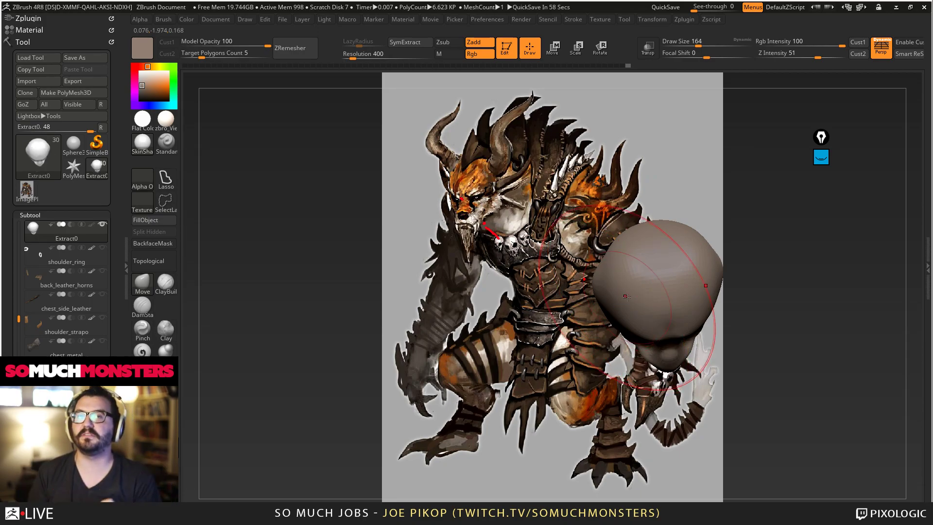
right_drag(625, 313, 612, 278)
drag(675, 245, 675, 237)
mouse_move(675, 237)
right_down()
mouse_move(656, 192)
mouse_move(636, 234)
right_up()
Step: Adjust the sides of the face and the jaw's rear contour with the Move brush at a draw size of 140
mouse_move(625, 327)
ctrl+right_down()
mouse_move(626, 272)
mouse_move(643, 238)
mouse_move(631, 311)
ctrl+right_up()
mouse_move(631, 311)
right_down()
mouse_move(613, 354)
mouse_move(585, 381)
right_up()
key(bracketleft)
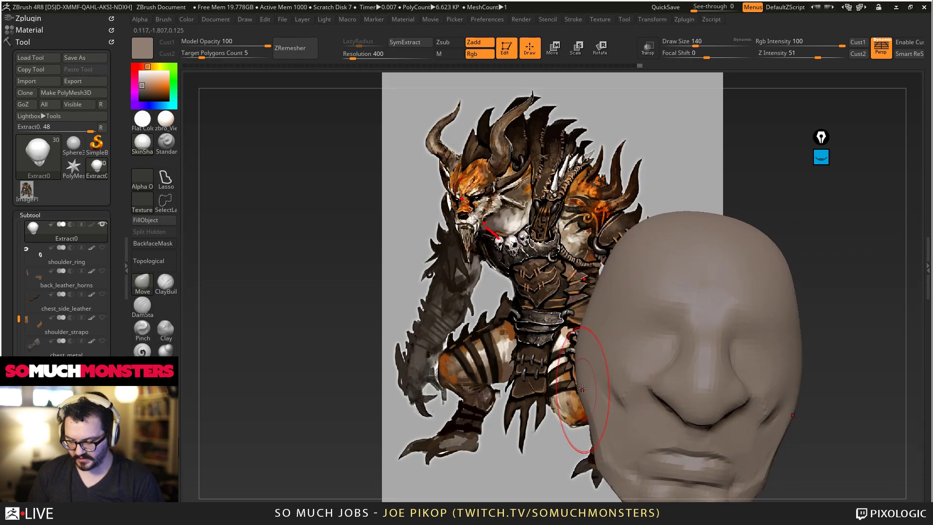
drag(570, 387, 584, 386)
mouse_move(587, 385)
right_down()
mouse_move(601, 370)
mouse_move(625, 375)
mouse_move(603, 381)
right_up()
drag(559, 381, 569, 379)
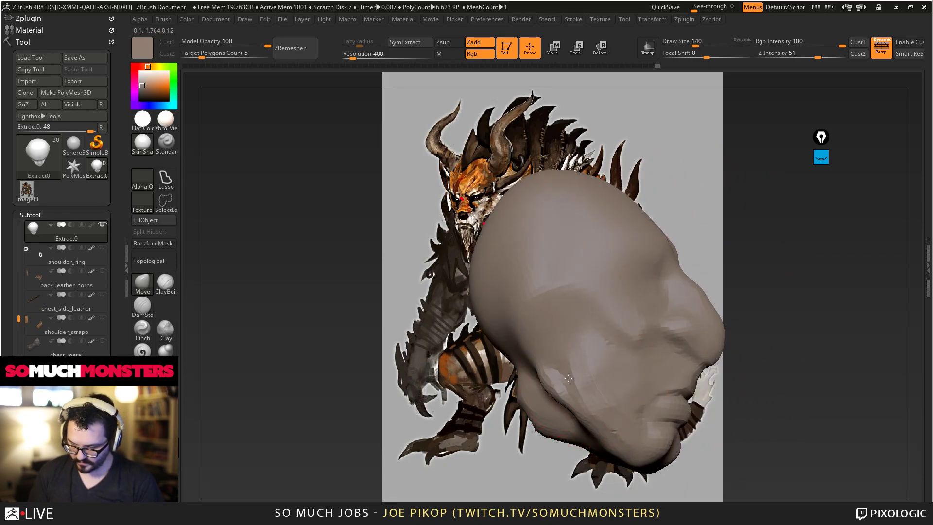
mouse_move(589, 400)
right_down()
mouse_move(607, 397)
mouse_move(557, 327)
right_up()
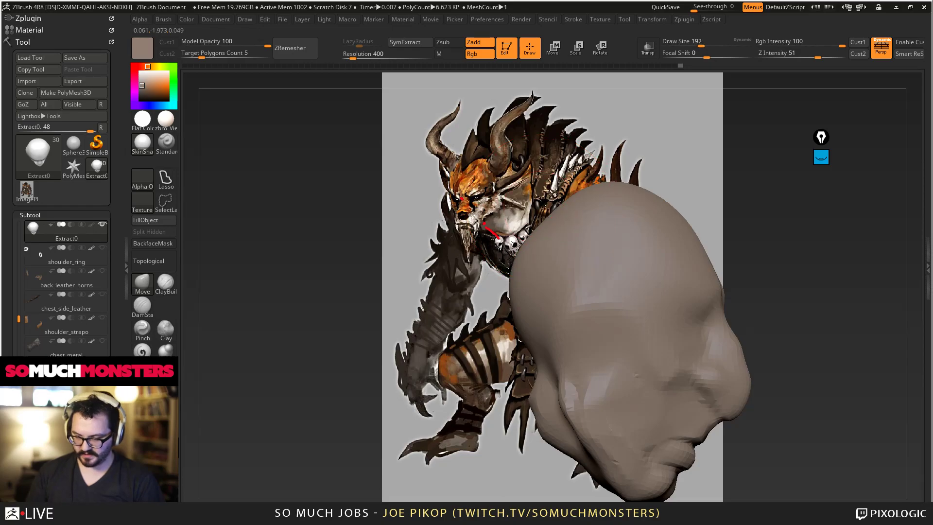
Step: Pull a neck and upper-back mass out from the base of the head with the Move brush at draw sizes of 192 to 260
mouse_move(537, 346)
right_down()
mouse_move(614, 397)
mouse_move(593, 281)
right_up()
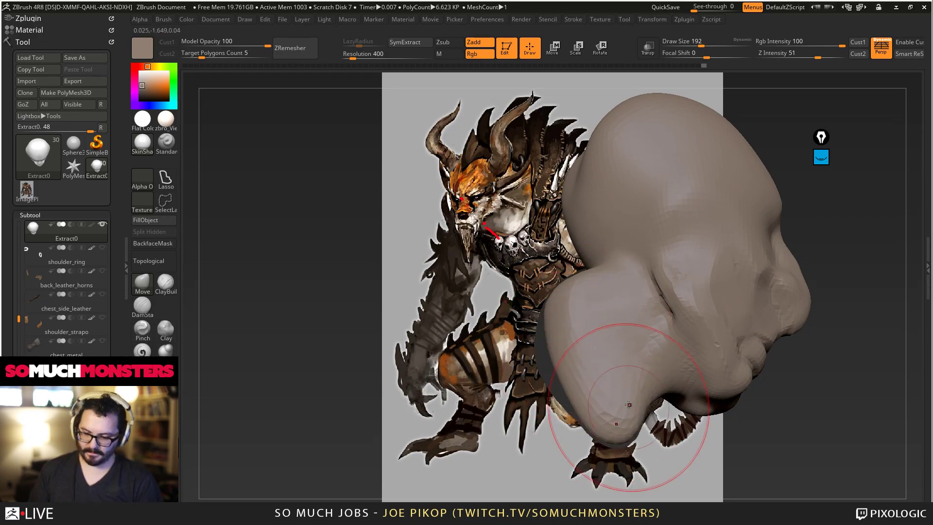
mouse_move(625, 418)
right_down()
mouse_move(595, 328)
mouse_move(606, 338)
right_up()
drag(571, 343, 563, 348)
mouse_move(575, 404)
right_down()
mouse_move(590, 333)
mouse_move(488, 357)
mouse_move(551, 317)
mouse_move(553, 268)
right_up()
mouse_move(581, 393)
right_down()
mouse_move(602, 338)
mouse_move(587, 347)
mouse_move(578, 221)
right_up()
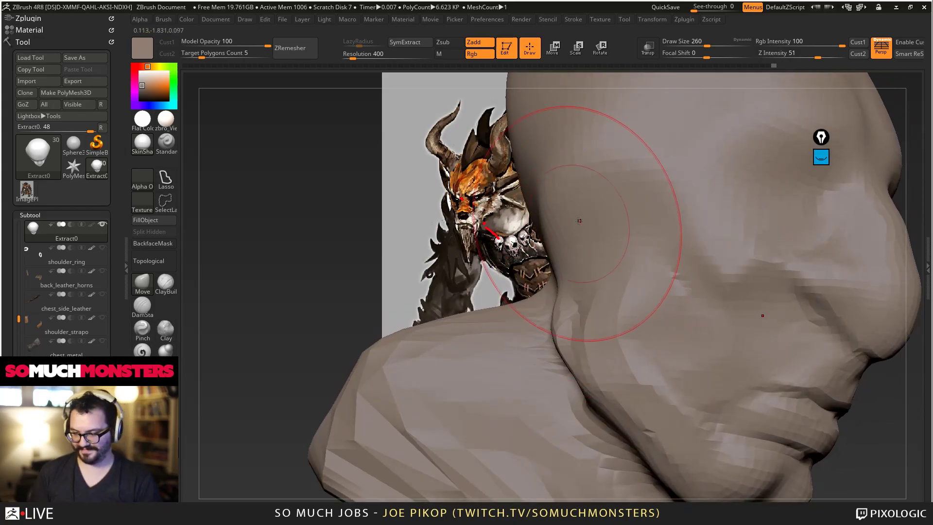
Step: Form an ear ridge on the side of the head at a draw size of 160 and smooth the surrounding surface
key(bracketleft)
key(bracketleft)
key(bracketleft)
key(bracketleft)
key(bracketleft)
key(bracketleft)
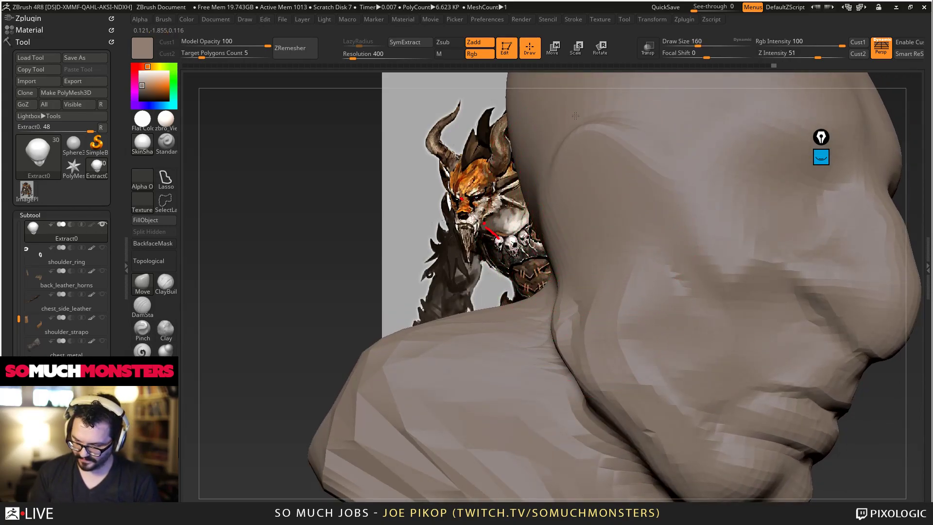
mouse_move(560, 185)
ctrl+right_down()
mouse_move(564, 272)
mouse_move(515, 267)
mouse_move(525, 200)
mouse_move(574, 192)
mouse_move(534, 204)
mouse_move(521, 250)
mouse_move(567, 288)
mouse_move(565, 417)
ctrl+right_up()
shift+drag(578, 379, 591, 361)
Step: Extend the mass below the neck into a long, rounded torso with the Move brush
right_drag(446, 272, 505, 388)
ctrl+right_drag(505, 428, 580, 296)
right_drag(600, 377, 566, 384)
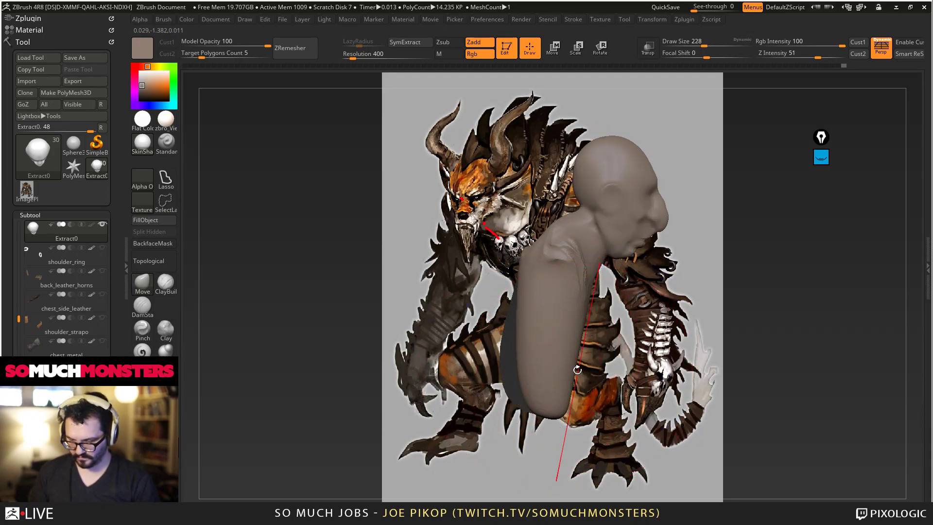
Step: Mask all but the lower front of the torso, pull that area forward into a belly, and clear the mask
ctrl+drag(574, 391, 559, 420)
ctrl+drag(578, 374, 562, 386)
ctrl+drag(593, 329, 541, 461)
ctrl+click(628, 435)
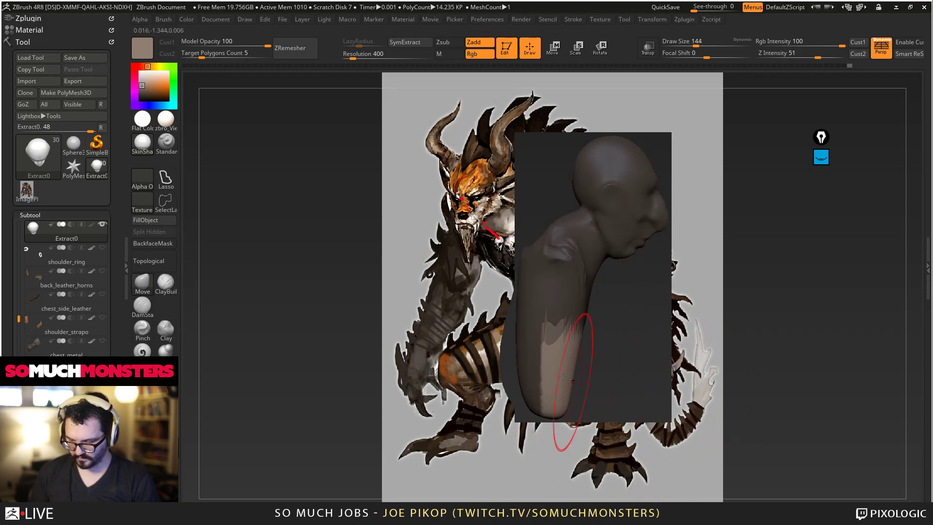
mouse_move(585, 395)
mouse_down()
mouse_move(634, 401)
mouse_move(578, 340)
mouse_move(577, 368)
mouse_move(602, 362)
mouse_move(590, 340)
mouse_up()
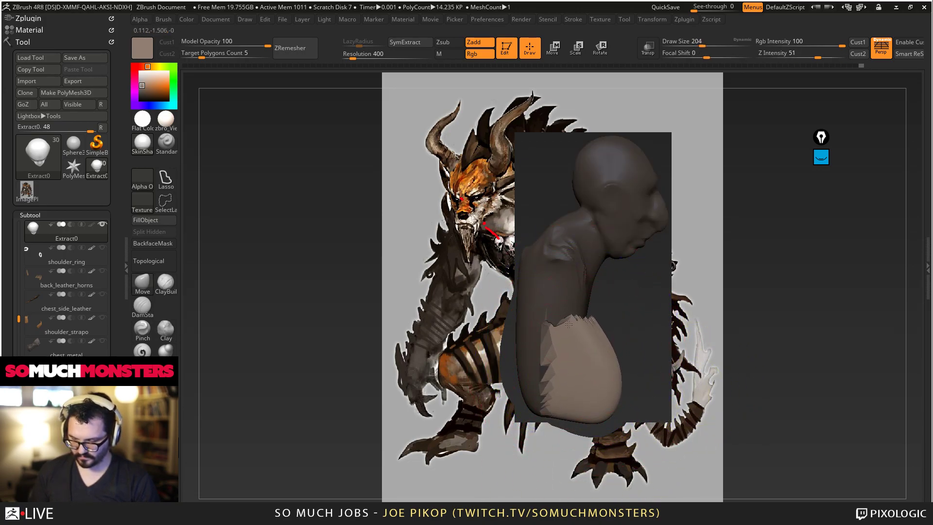
ctrl+drag(644, 374, 704, 476)
Step: Adjust the contours of the belly and lower torso with the Move brush
drag(592, 345, 603, 340)
mouse_move(649, 362)
mouse_down()
mouse_move(563, 362)
mouse_move(620, 361)
mouse_up()
drag(537, 364, 581, 386)
mouse_move(648, 413)
mouse_down()
mouse_move(515, 413)
mouse_move(607, 402)
mouse_move(566, 403)
mouse_up()
drag(626, 388, 553, 376)
Step: Shape the shoulder and neck and carve back the throat beneath the jaw at draw sizes of 164 to 168
drag(505, 272, 553, 278)
alt+drag(554, 278, 560, 288)
drag(563, 235, 552, 230)
mouse_move(488, 288)
alt+mouse_down()
mouse_move(535, 226)
mouse_move(555, 217)
mouse_move(591, 331)
mouse_move(576, 332)
mouse_move(608, 380)
mouse_move(645, 360)
alt+mouse_up()
drag(654, 269, 670, 275)
mouse_move(590, 242)
mouse_down()
mouse_move(649, 229)
mouse_move(595, 223)
mouse_move(651, 233)
mouse_move(662, 275)
mouse_up()
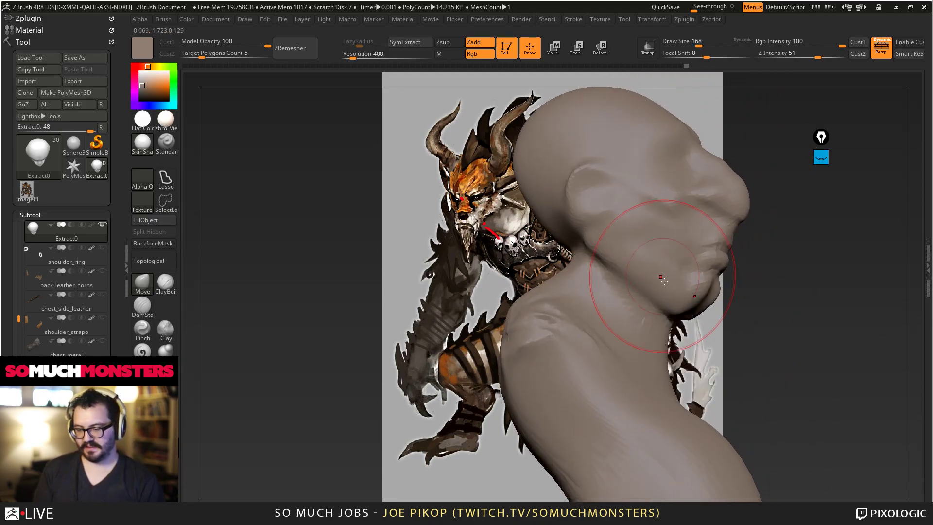
drag(695, 308, 658, 328)
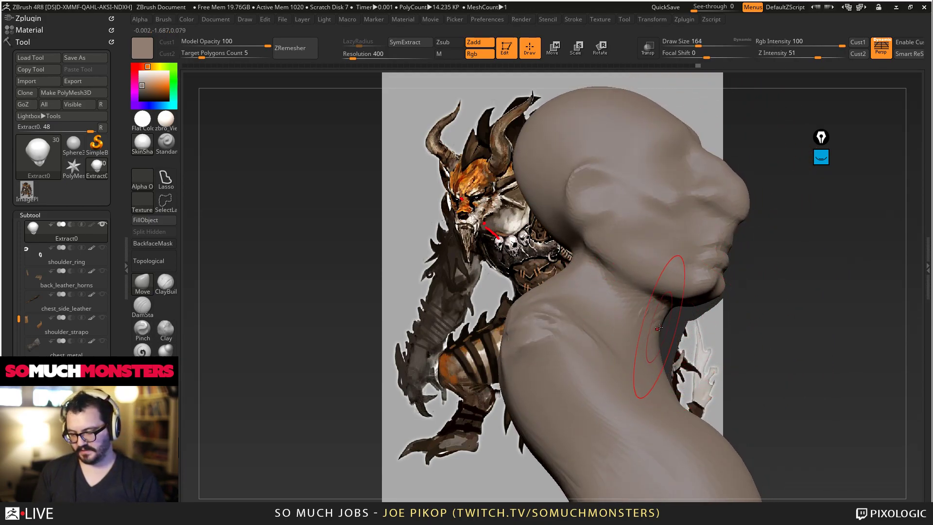
Step: Pull two symmetrical legs down from the torso's base and shape them with the Move brush at draw sizes of 116 to 200
mouse_move(651, 309)
right_down()
mouse_move(587, 287)
mouse_move(605, 279)
mouse_move(594, 295)
mouse_move(600, 241)
right_up()
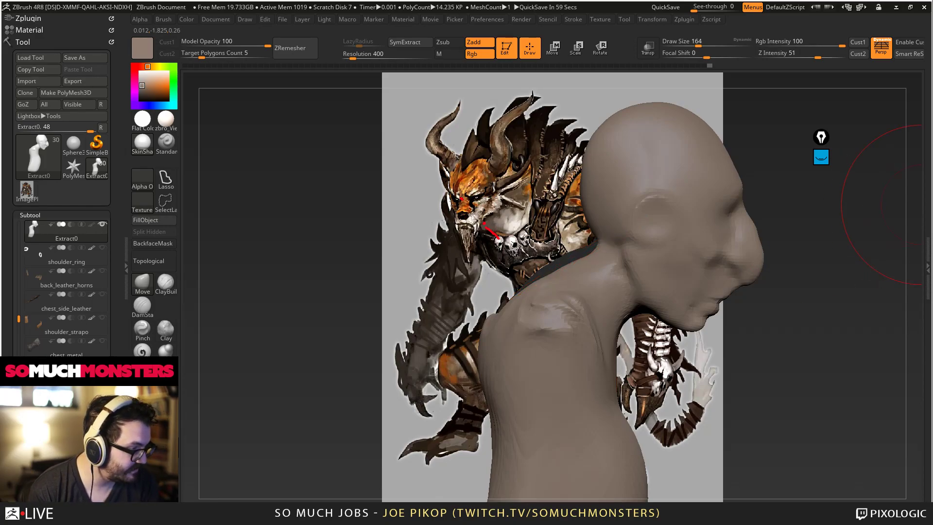
mouse_move(571, 338)
right_down()
mouse_move(582, 335)
mouse_move(572, 298)
right_up()
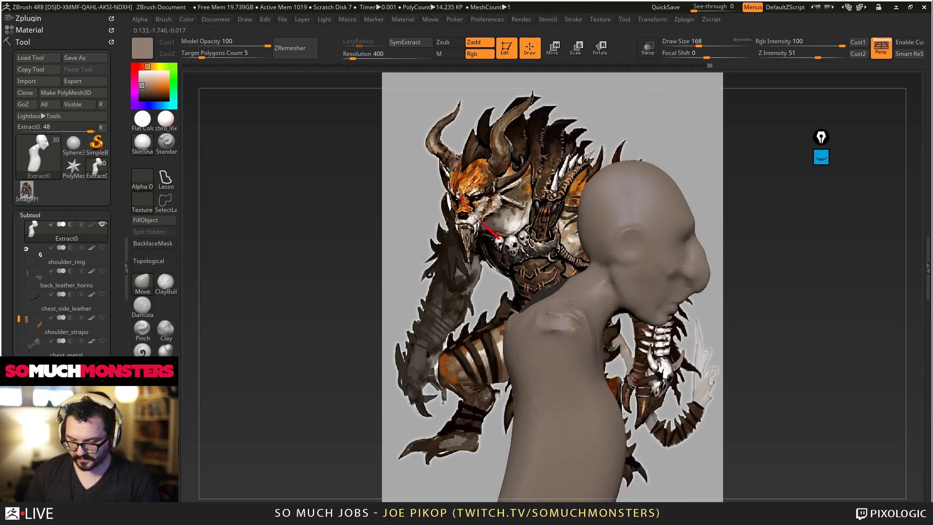
alt+right_drag(545, 391, 591, 307)
ctrl+right_drag(567, 356, 575, 356)
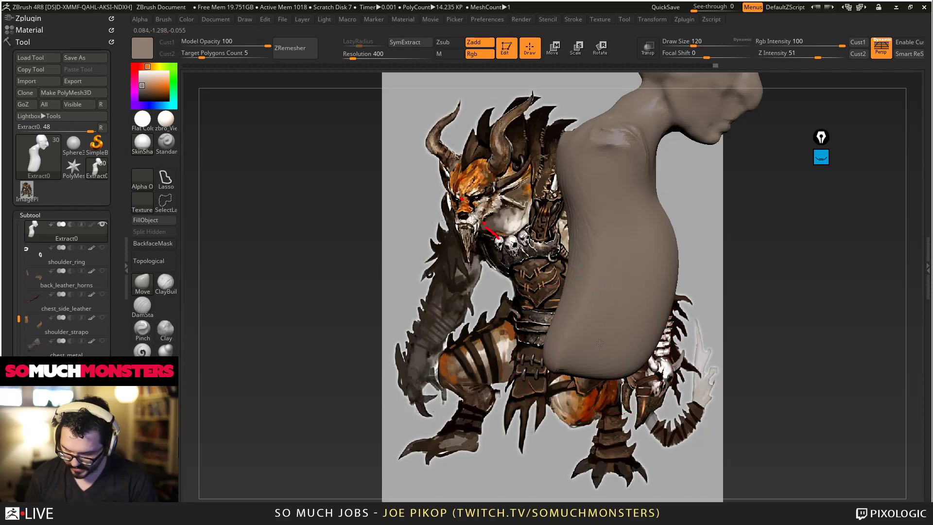
mouse_move(630, 369)
right_down()
mouse_move(596, 340)
mouse_move(585, 253)
mouse_move(599, 198)
right_up()
right_drag(591, 270, 623, 358)
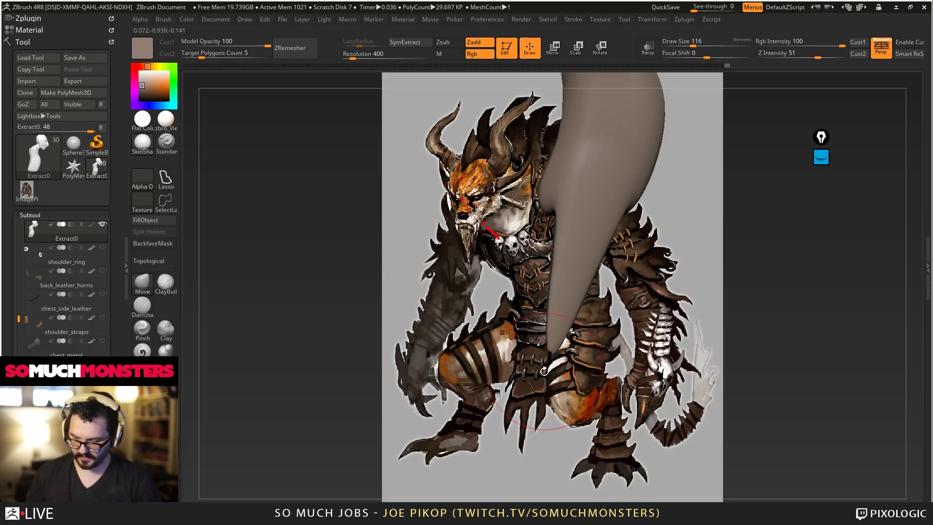
right_drag(547, 345, 520, 420)
drag(572, 263, 611, 307)
drag(581, 302, 592, 311)
mouse_move(559, 348)
mouse_down()
mouse_move(585, 371)
mouse_move(559, 371)
mouse_move(595, 411)
mouse_move(581, 407)
mouse_up()
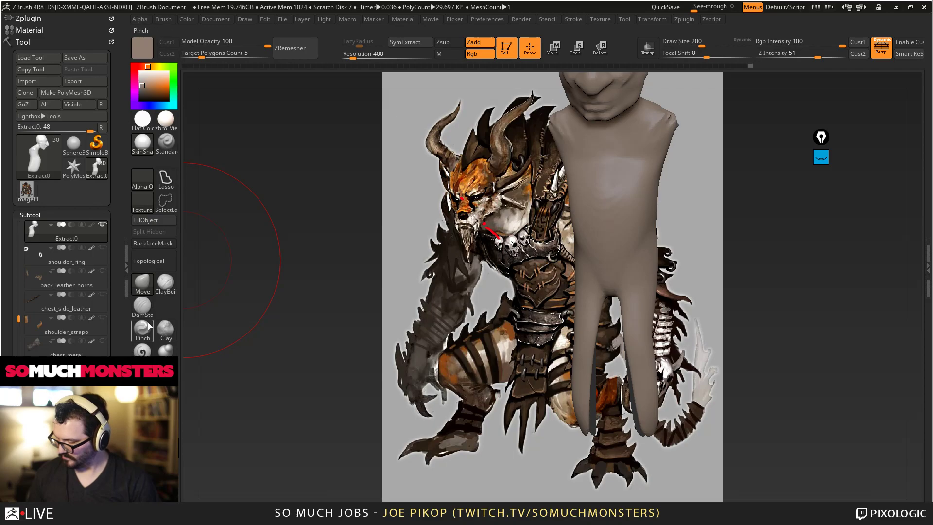
Step: Brush over the legs with another sculpting brush at a Z intensity of 10
click(165, 350)
mouse_move(586, 323)
mouse_down()
mouse_move(584, 418)
mouse_move(596, 353)
mouse_move(594, 403)
mouse_move(589, 340)
mouse_up()
mouse_move(540, 349)
alt+mouse_down()
mouse_move(528, 300)
mouse_move(544, 291)
alt+mouse_up()
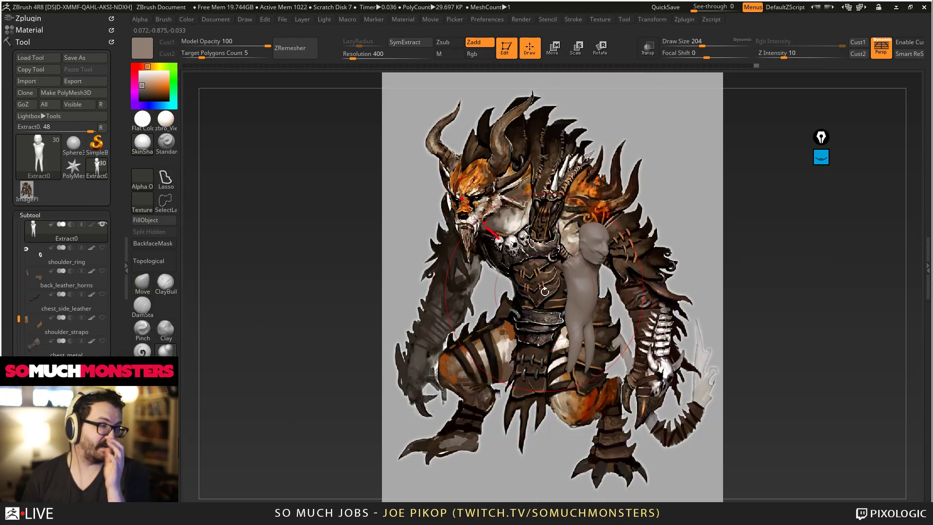
Step: Delete the sculpted Extract0 figure from the subtools
drag(116, 292, 116, 176)
click(38, 412)
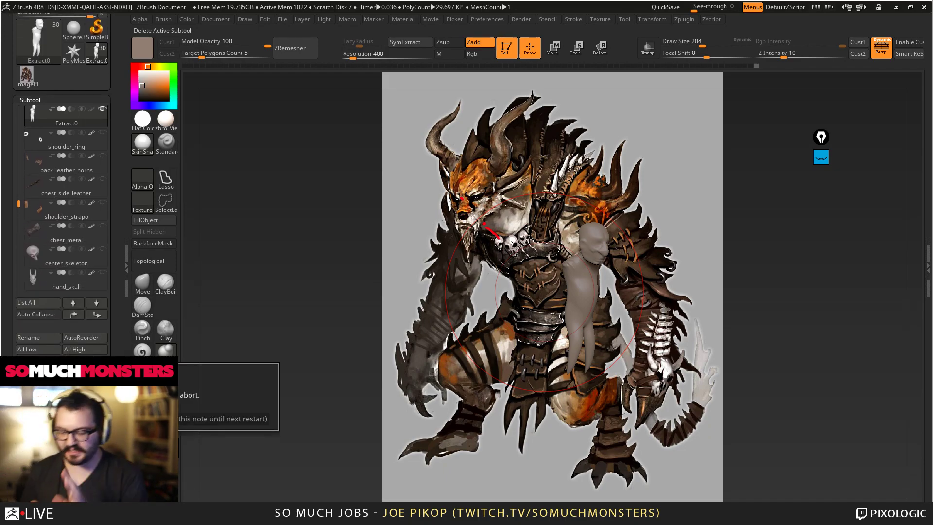
key(Return)
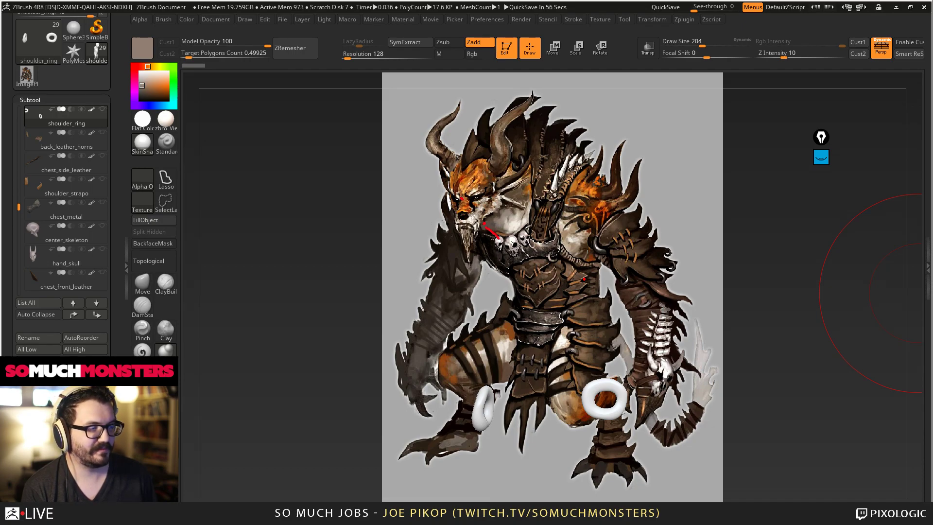
Step: Switch to Discord, maximize its window, and enlarge the horned creature lineup with the barbell in the zbrust_tag channel
drag(932, 152, 436, 92)
scroll(486, 291, up, 12)
scroll(480, 304, down, 10)
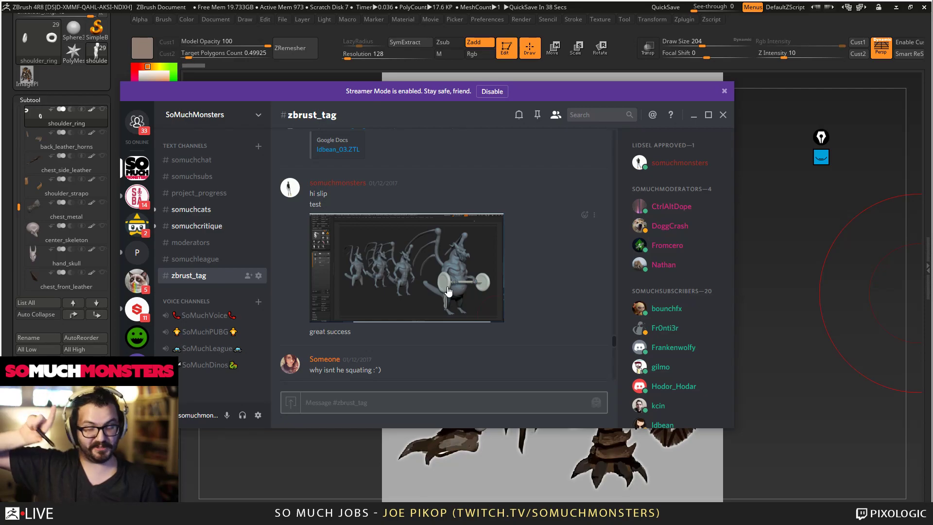
click(448, 290)
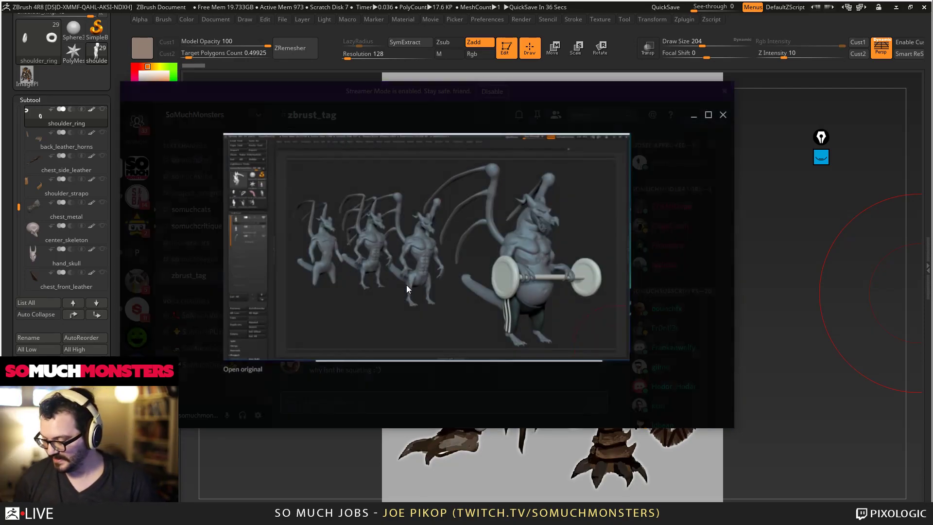
click(707, 115)
click(536, 433)
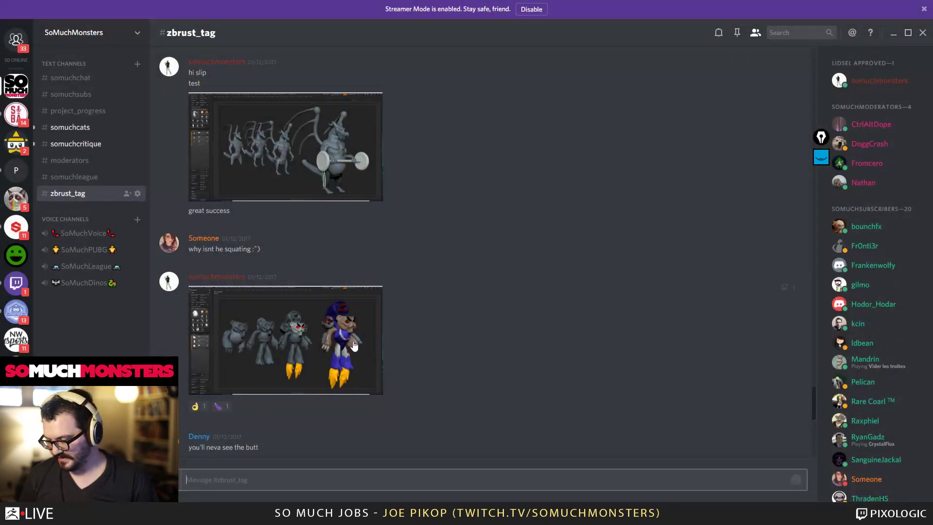
click(299, 183)
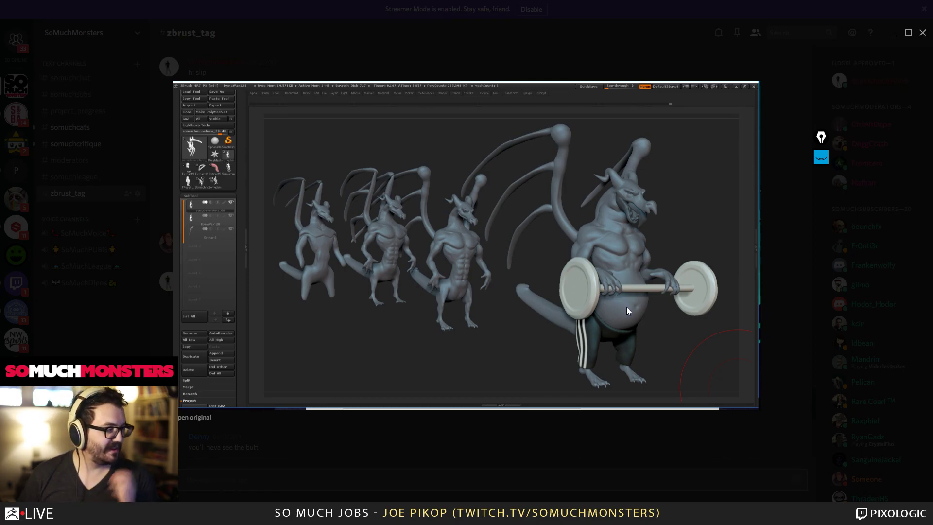
Step: Close the barbell lineup and examine the enlarged lineup of bear sculpts with flaming feet
click(821, 156)
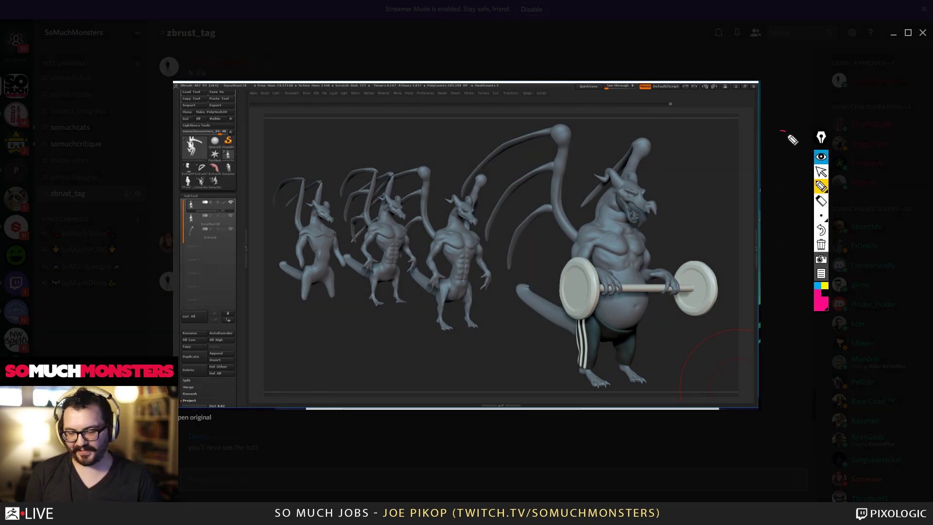
click(821, 158)
click(789, 110)
click(288, 339)
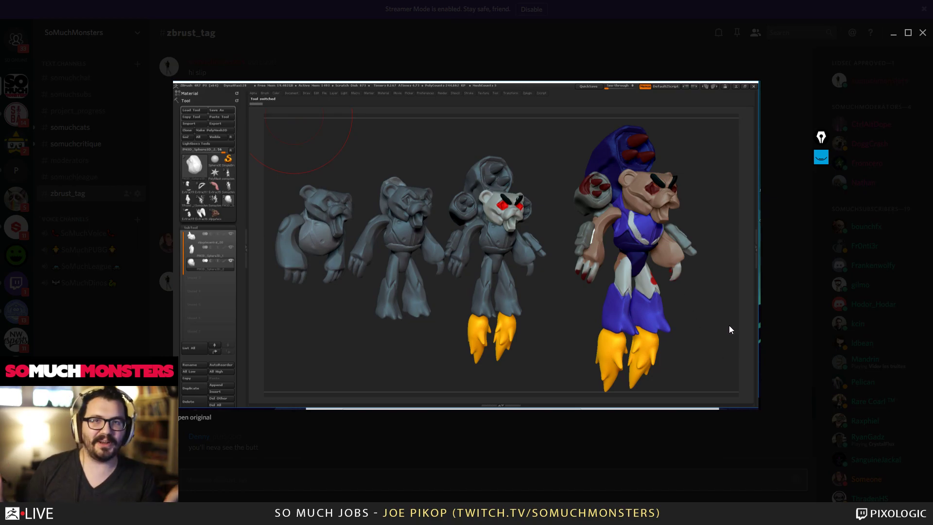
click(773, 124)
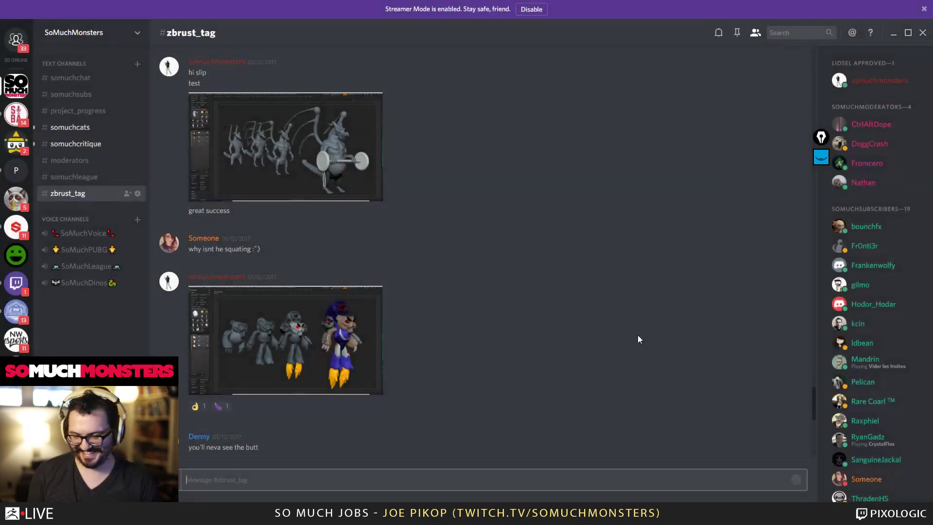
Step: Examine enlarged views of the rat-with-umbrella lineup and the green tank-top creature lineup from January 2017
scroll(865, 225, down, 1)
scroll(535, 264, down, 7)
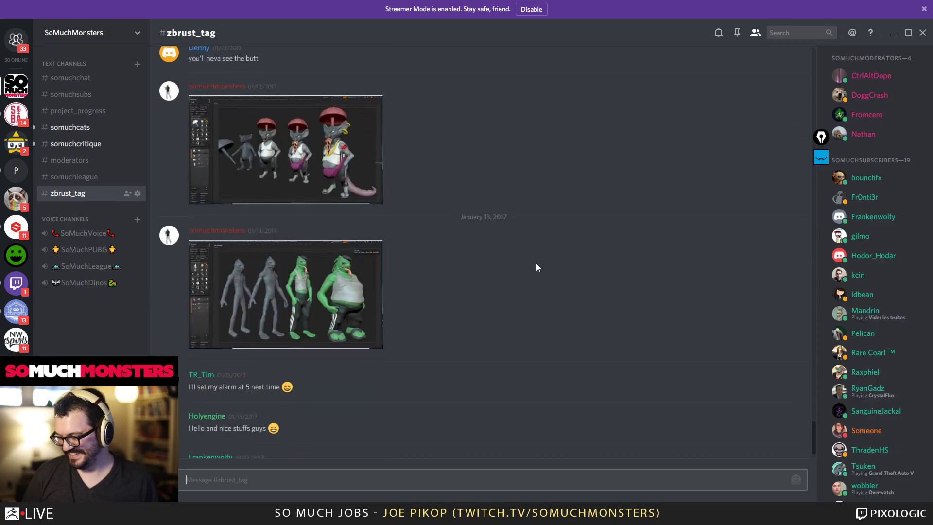
click(301, 120)
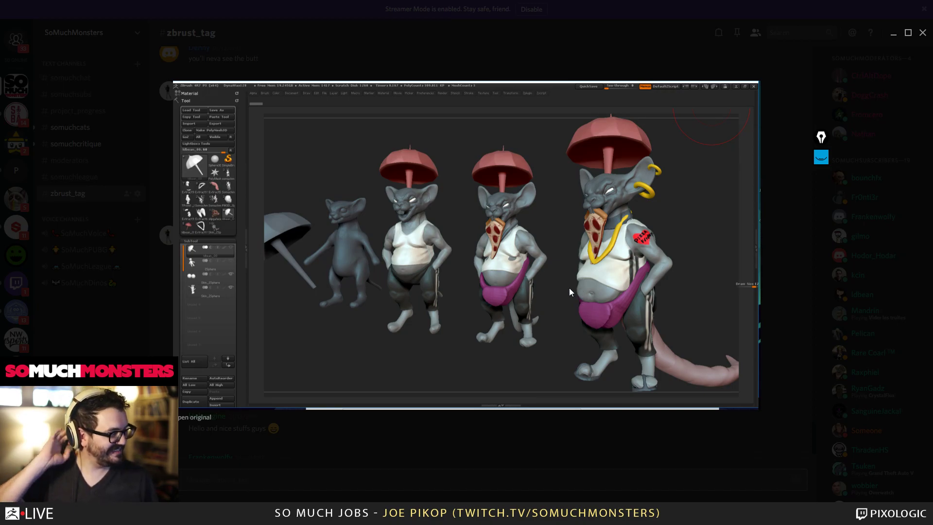
click(608, 474)
click(372, 290)
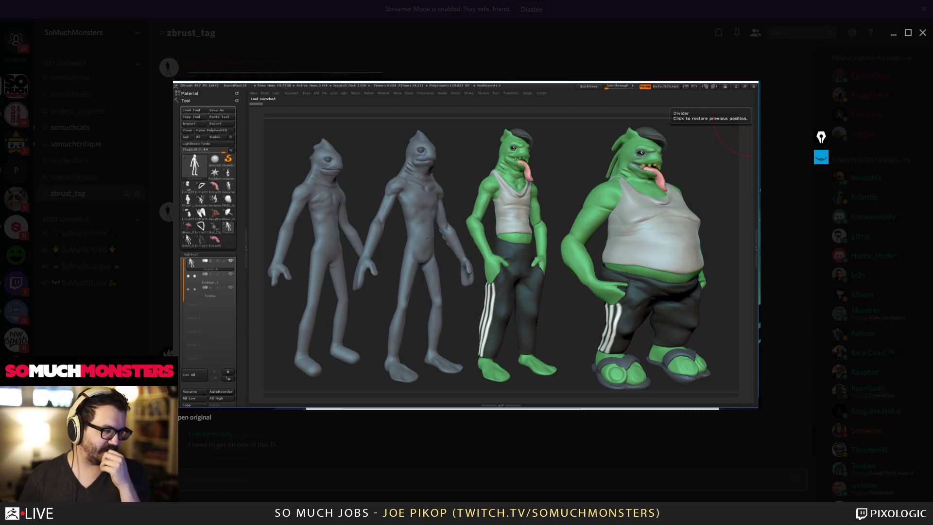
click(576, 442)
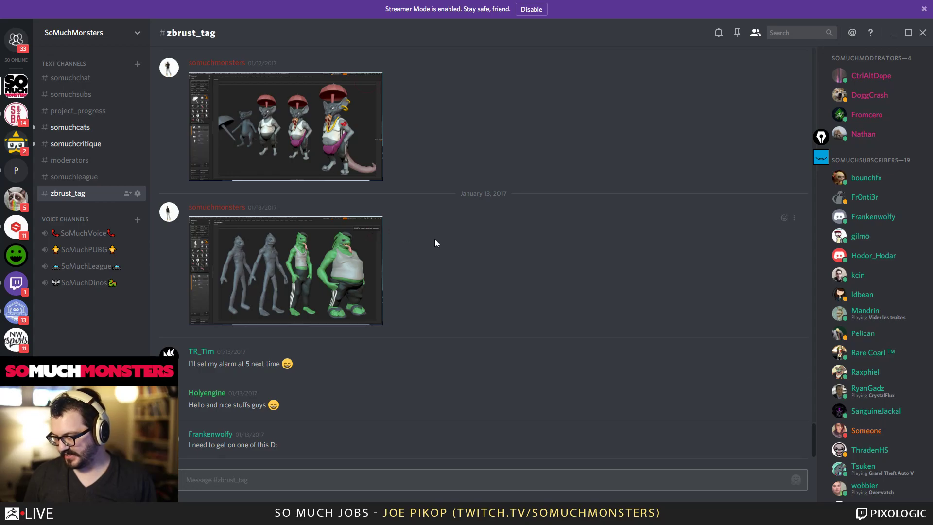
Step: Go back to the August 2016 posts and enlarge the lineups of the blindfolded long-haired character and the green tentacled monster
scroll(492, 263, up, 15)
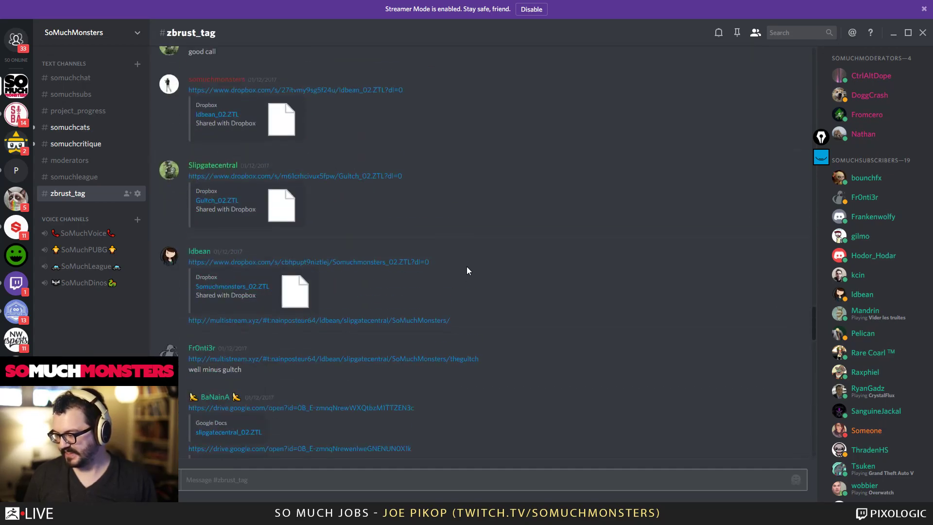
scroll(467, 270, up, 12)
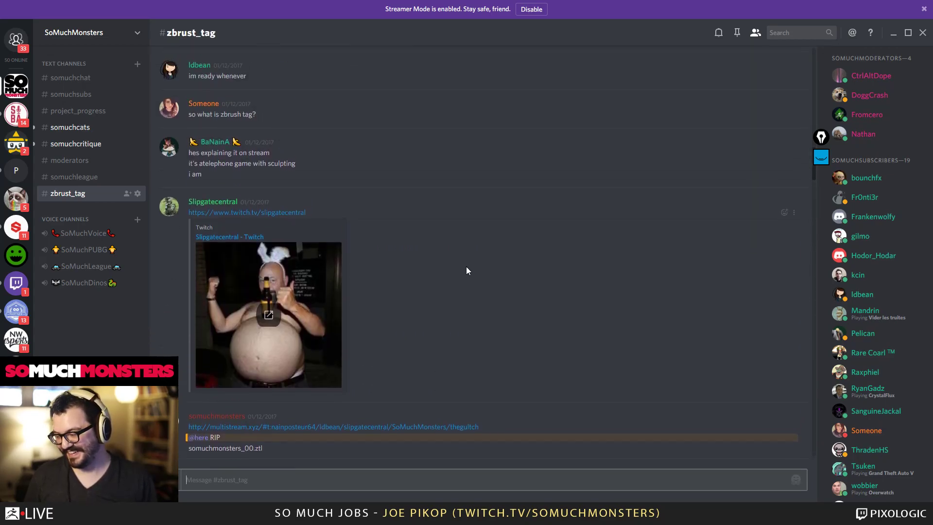
scroll(466, 270, up, 12)
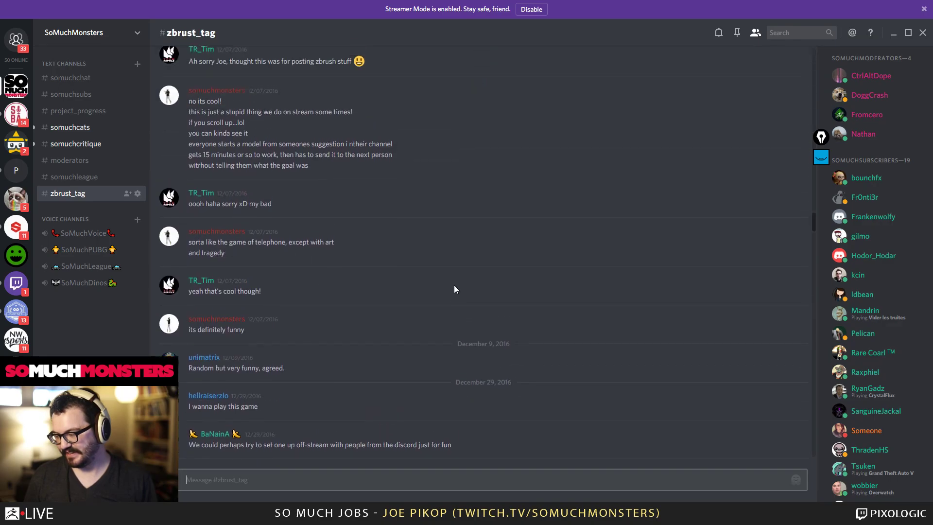
scroll(481, 269, up, 15)
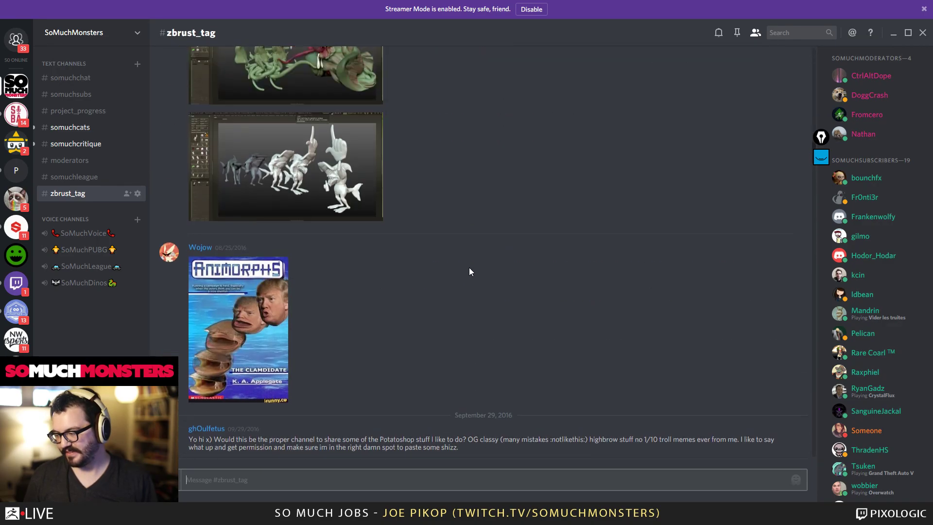
scroll(470, 271, up, 15)
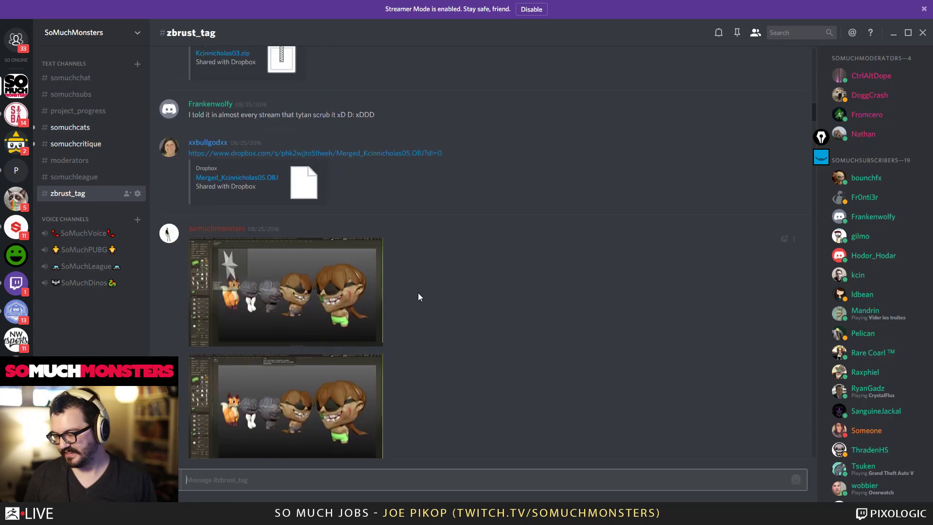
click(351, 305)
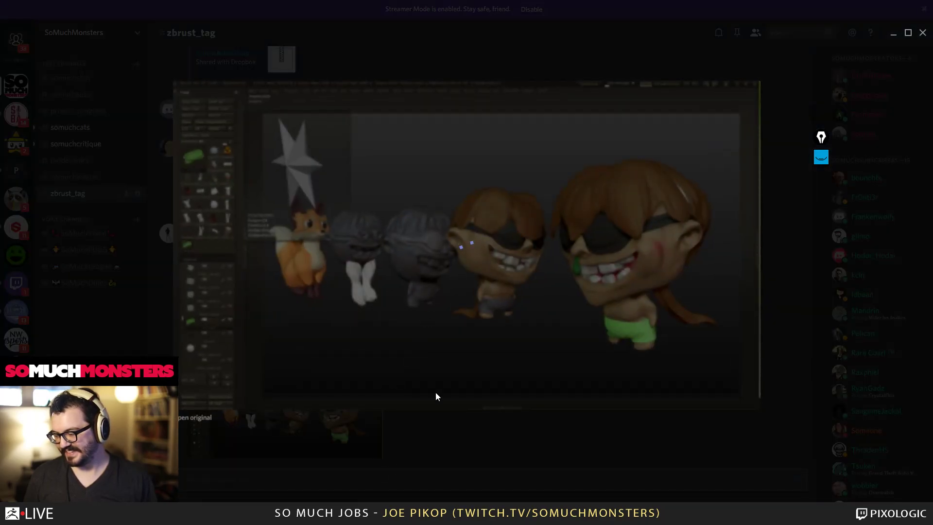
click(465, 452)
click(333, 421)
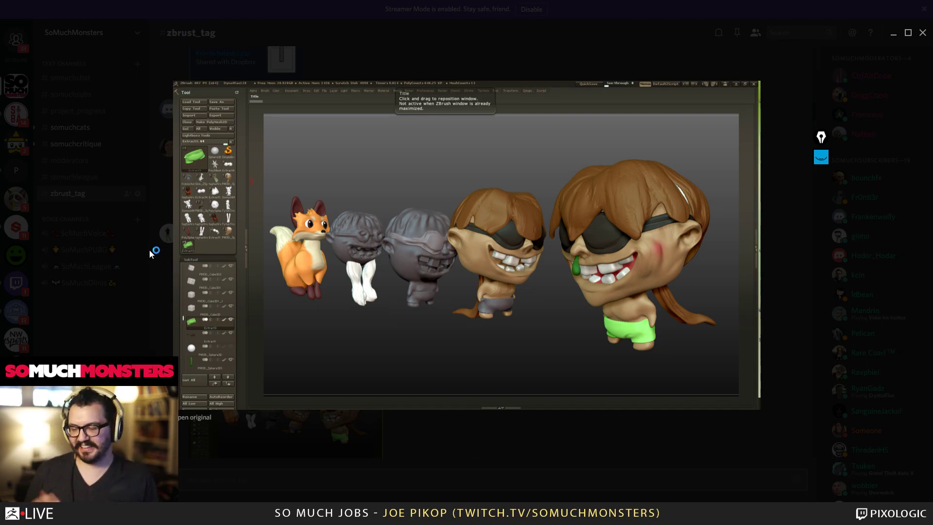
click(348, 439)
scroll(331, 166, down, 5)
click(332, 167)
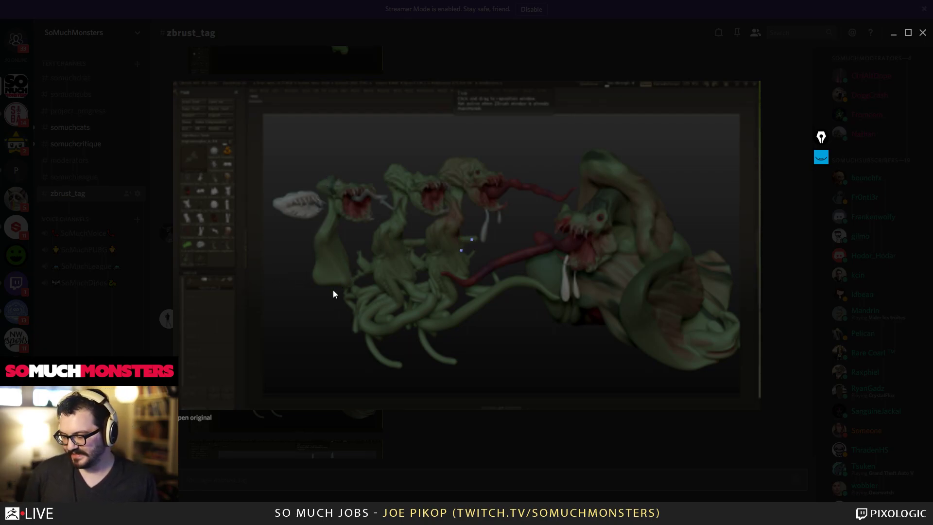
Step: Close the tentacled monster lineup, enlarge the standing shark creature lineup below it, and return to ZBrush
click(452, 439)
scroll(427, 374, down, 3)
click(335, 255)
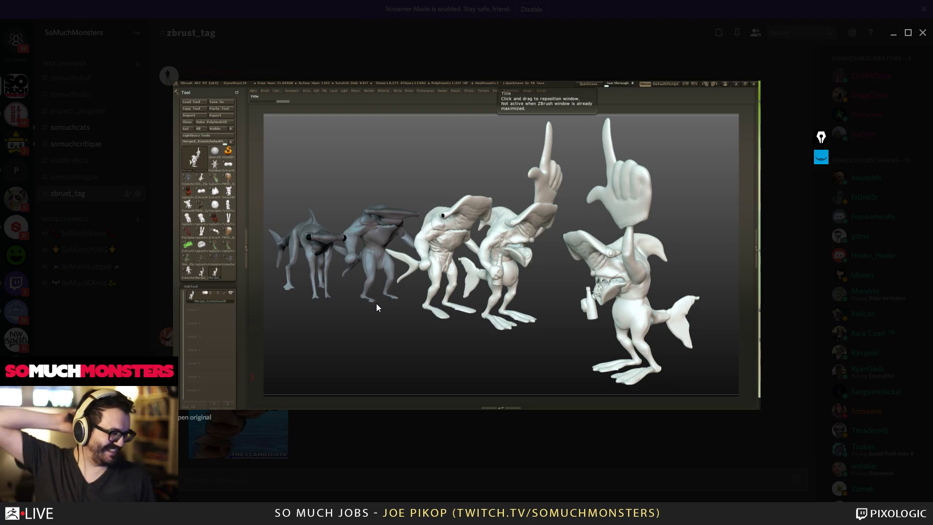
click(495, 471)
click(893, 33)
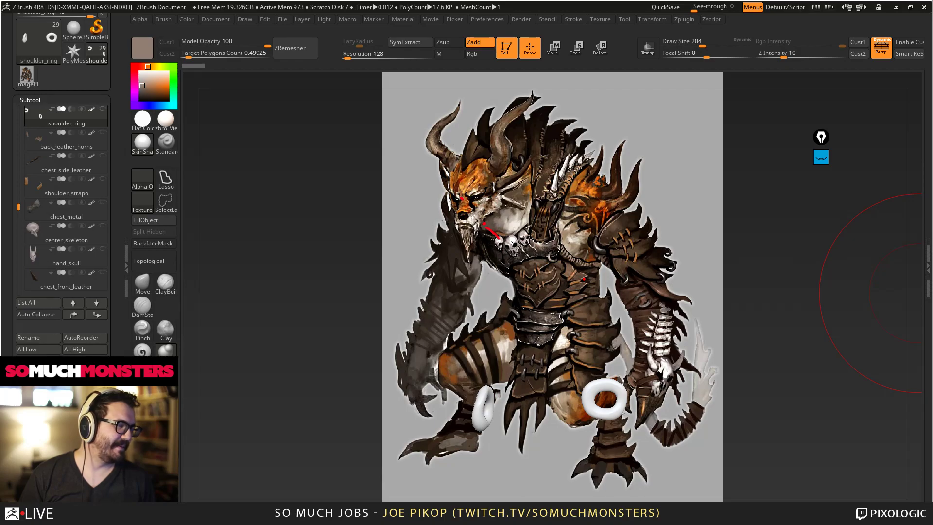
Step: Show all the subtools of the creature and make the back_leather subtool active
drag(495, 243, 486, 257)
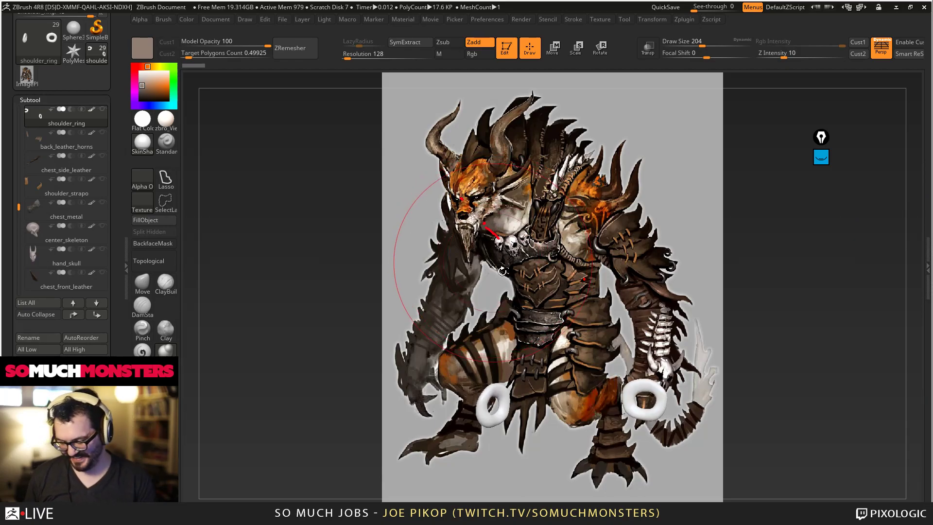
click(103, 109)
drag(389, 231, 464, 200)
alt+right_drag(465, 201, 527, 294)
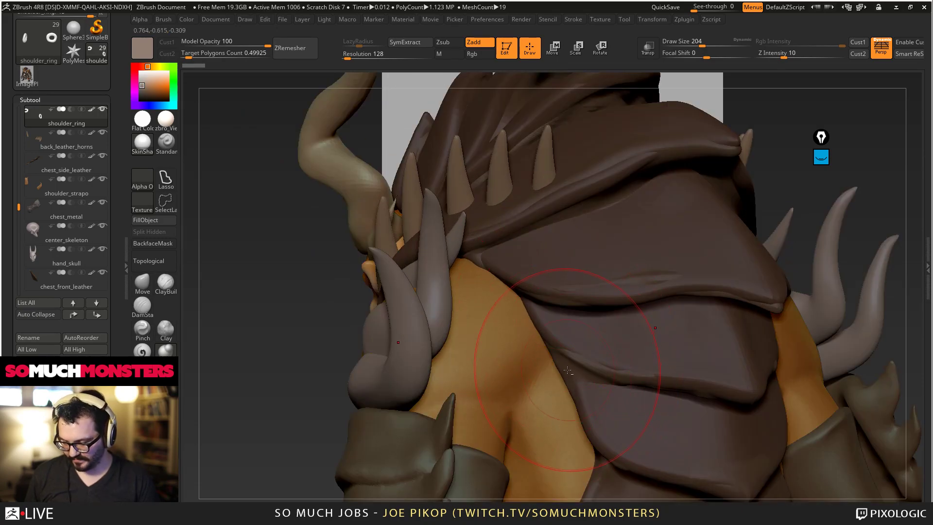
alt+click(569, 370)
alt+right_drag(566, 360, 557, 202)
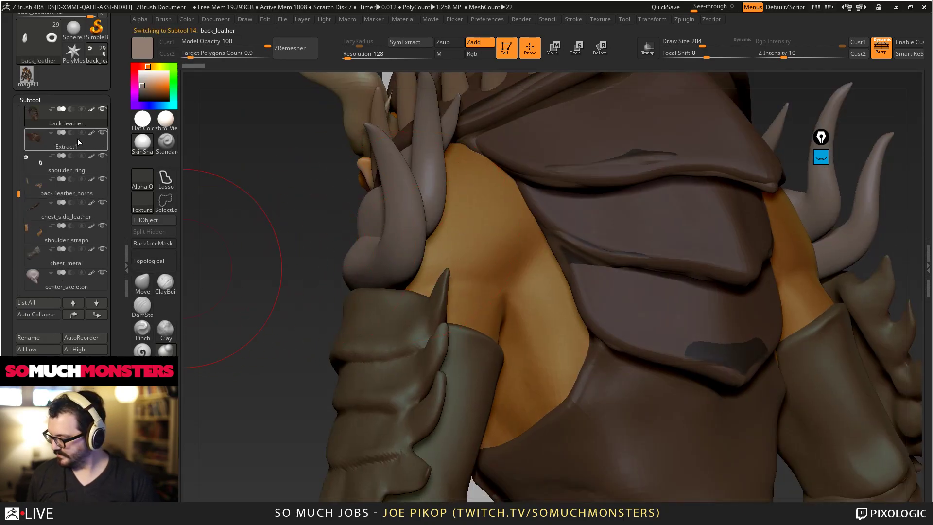
Step: Isolate the back_leather subtool, clear its mask and lower it by two subdivision levels
click(103, 109)
alt+right_drag(425, 233, 404, 185)
ctrl+drag(357, 200, 376, 219)
mouse_move(377, 219)
right_down()
mouse_move(407, 221)
mouse_move(478, 262)
mouse_move(497, 252)
right_up()
key(shift+d)
key(shift+d)
Step: Smooth the overlapping plate ridges on the back and side of back_leather at draw size 80
mouse_move(632, 302)
shift+mouse_down()
mouse_move(620, 290)
mouse_move(622, 211)
mouse_move(600, 144)
mouse_move(624, 137)
shift+mouse_up()
right_drag(624, 141, 608, 225)
shift+drag(603, 209, 561, 204)
mouse_move(469, 219)
alt+right_down()
mouse_move(565, 250)
mouse_move(567, 194)
mouse_move(586, 220)
alt+right_up()
mouse_move(604, 217)
shift+mouse_down()
mouse_move(620, 202)
mouse_move(588, 223)
mouse_move(595, 212)
shift+mouse_up()
shift+drag(652, 258, 662, 227)
mouse_move(581, 266)
shift+mouse_down()
mouse_move(540, 208)
mouse_move(508, 214)
shift+mouse_up()
mouse_move(485, 250)
shift+mouse_down()
mouse_move(478, 209)
mouse_move(457, 255)
mouse_move(491, 254)
mouse_move(532, 225)
mouse_move(582, 219)
shift+mouse_up()
shift+drag(644, 242, 650, 243)
mouse_move(605, 309)
right_down()
mouse_move(633, 286)
mouse_move(680, 276)
right_up()
mouse_move(699, 265)
shift+mouse_down()
mouse_move(757, 259)
mouse_move(751, 293)
shift+mouse_up()
right_drag(766, 342, 700, 278)
shift+drag(746, 275, 726, 268)
mouse_move(718, 233)
right_down()
mouse_move(758, 247)
mouse_move(765, 296)
mouse_move(782, 279)
right_up()
shift+drag(727, 230, 730, 275)
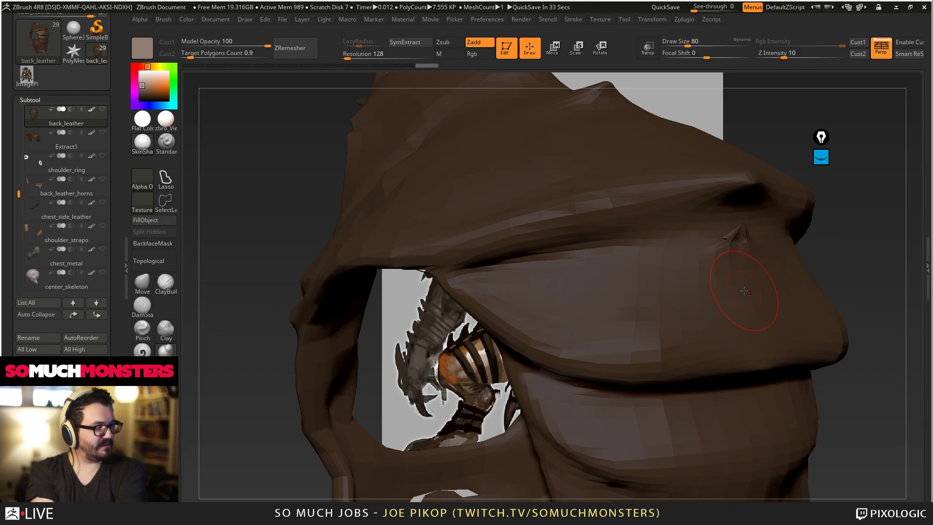
Step: Smooth the pointed ridges over the top and upper back of back_leather
right_drag(744, 290, 696, 256)
mouse_move(716, 223)
ctrl+right_down()
mouse_move(709, 165)
mouse_move(709, 243)
ctrl+right_up()
mouse_move(709, 291)
mouse_down()
mouse_move(787, 276)
mouse_move(868, 242)
mouse_up()
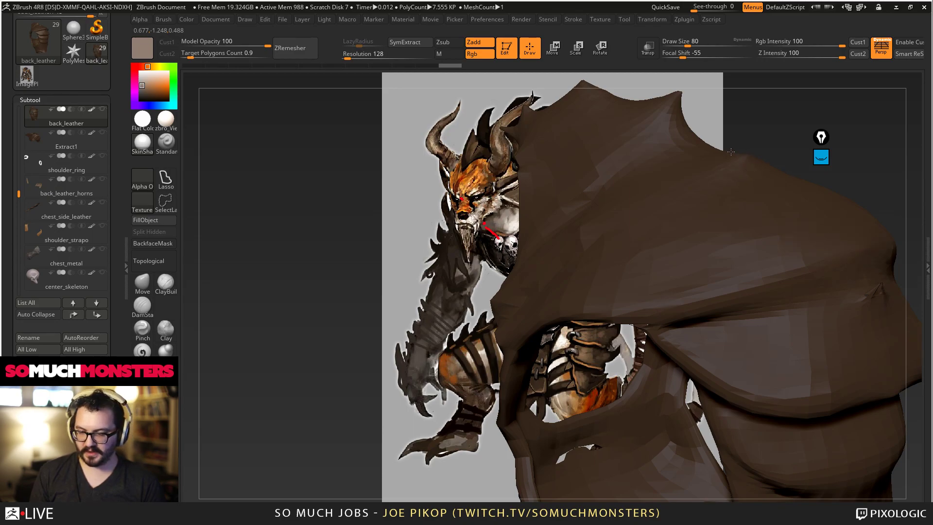
right_drag(739, 162, 674, 186)
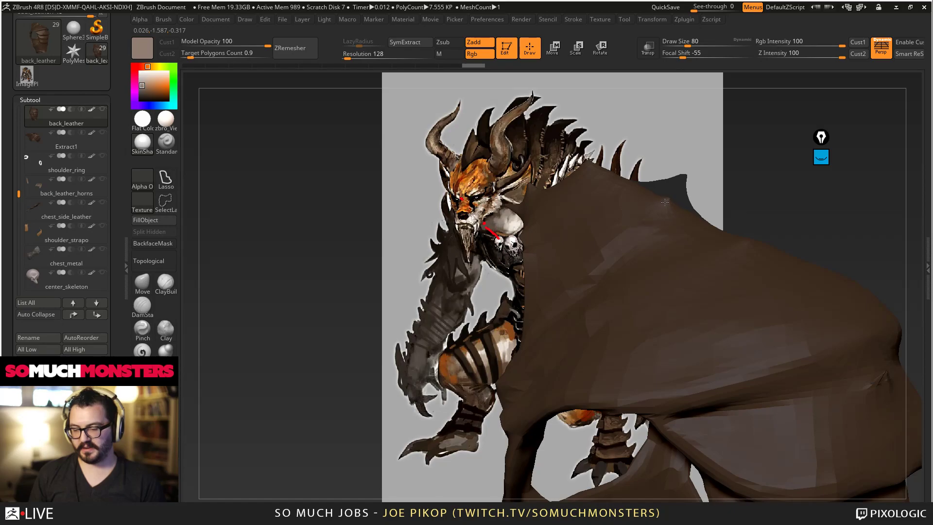
right_drag(662, 207, 573, 267)
mouse_move(573, 267)
shift+mouse_down()
mouse_move(564, 238)
mouse_move(692, 227)
mouse_move(719, 242)
mouse_move(621, 163)
mouse_move(710, 204)
shift+mouse_up()
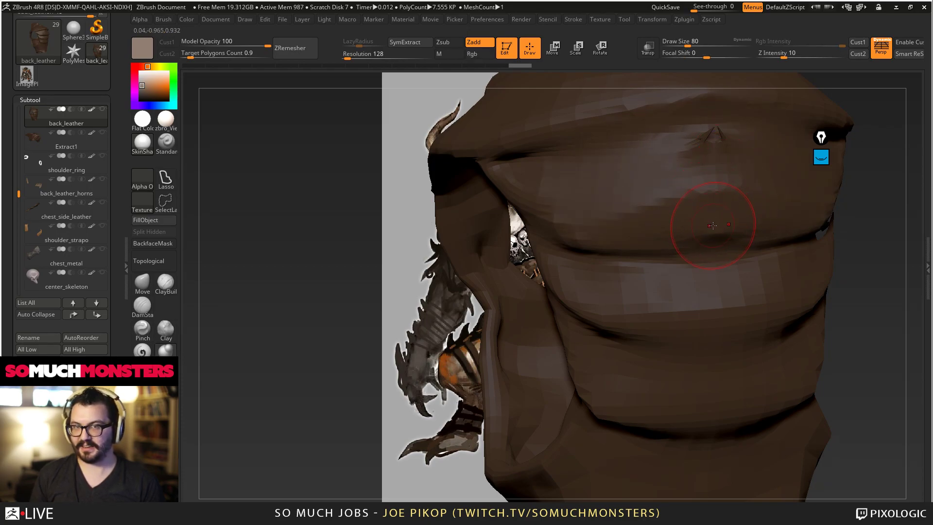
right_drag(712, 225, 719, 202)
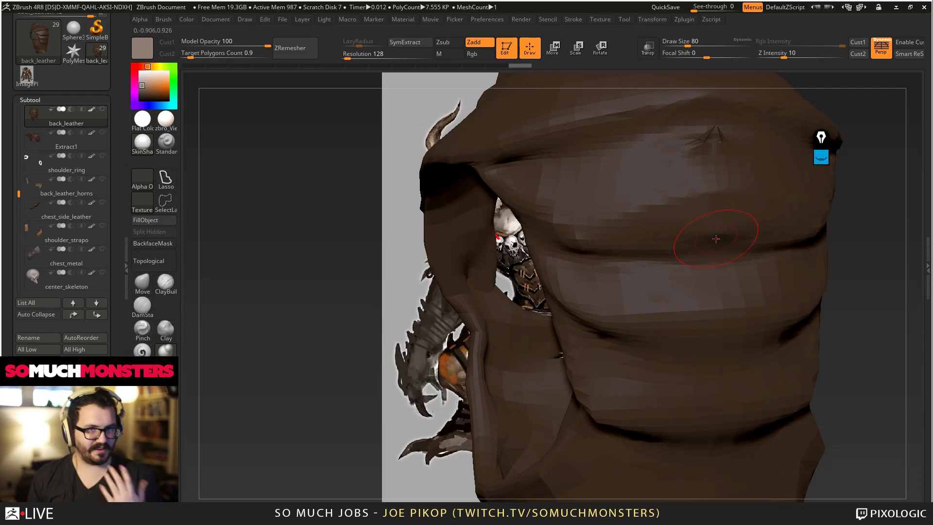
right_drag(716, 238, 637, 216)
right_drag(709, 158, 691, 238)
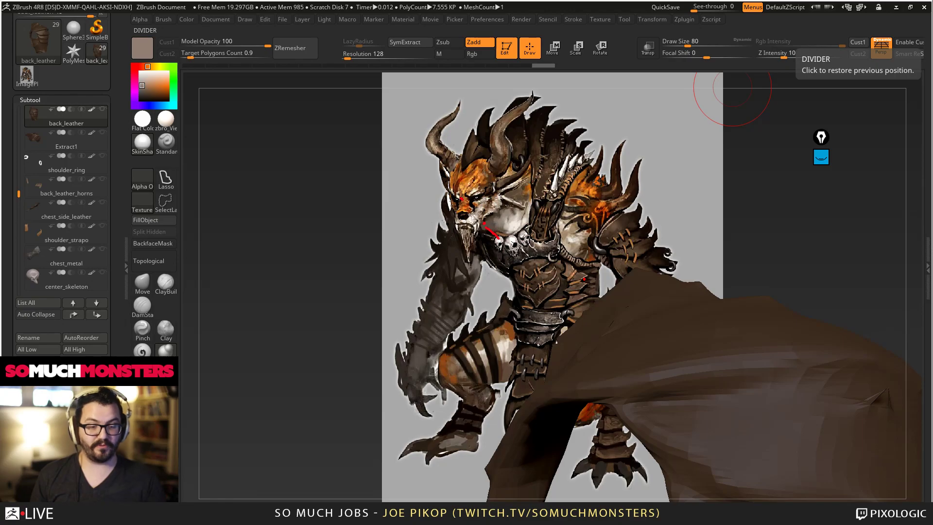
Step: Flatten the remaining horizontal folds down the back of back_leather with broad smoothing strokes
right_drag(719, 204, 712, 324)
mouse_move(700, 347)
shift+mouse_down()
mouse_move(680, 379)
mouse_move(811, 344)
shift+mouse_up()
mouse_move(815, 334)
right_down()
mouse_move(731, 275)
mouse_move(680, 194)
right_up()
right_drag(666, 264, 728, 282)
shift+drag(719, 301, 578, 252)
alt+right_drag(578, 246, 580, 194)
mouse_move(595, 311)
shift+mouse_down()
mouse_move(595, 292)
mouse_move(738, 328)
mouse_move(625, 279)
shift+mouse_up()
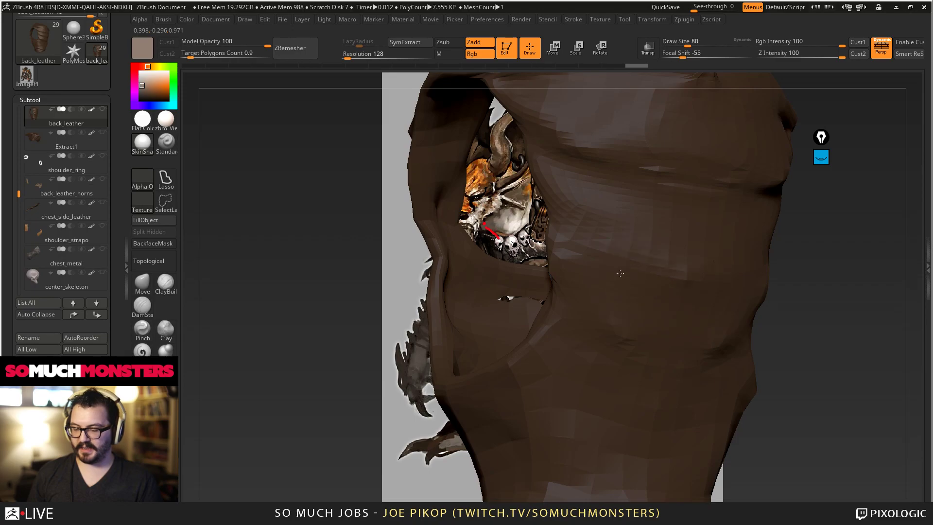
shift+drag(574, 231, 675, 260)
shift+drag(598, 209, 668, 190)
shift+drag(570, 146, 654, 116)
mouse_move(647, 179)
alt+right_down()
mouse_move(655, 230)
mouse_move(731, 307)
mouse_move(702, 168)
mouse_move(702, 223)
alt+right_up()
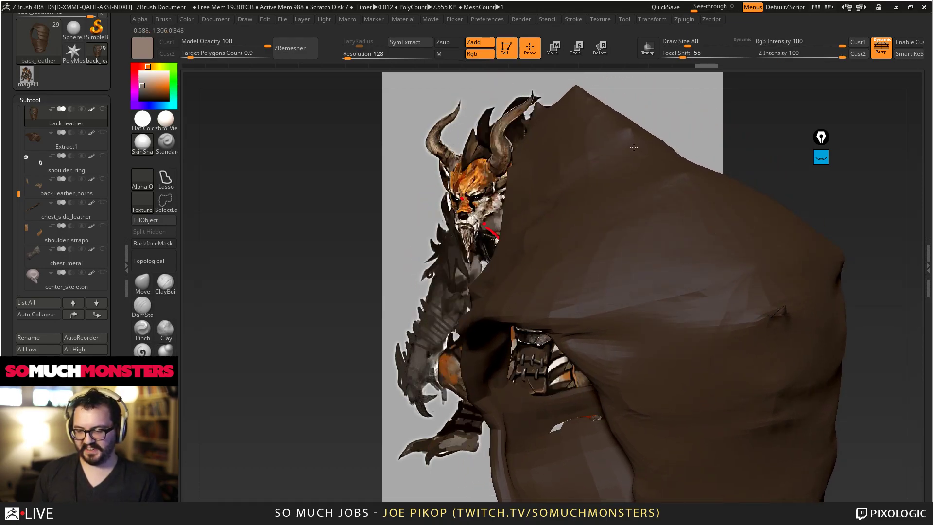
Step: Choose the Move brush, enlarge it, and smooth the pointed shoulder corner of back_leather
mouse_move(623, 134)
right_down()
mouse_move(600, 141)
mouse_move(591, 105)
mouse_move(587, 233)
mouse_move(570, 292)
mouse_move(527, 200)
mouse_move(577, 273)
right_up()
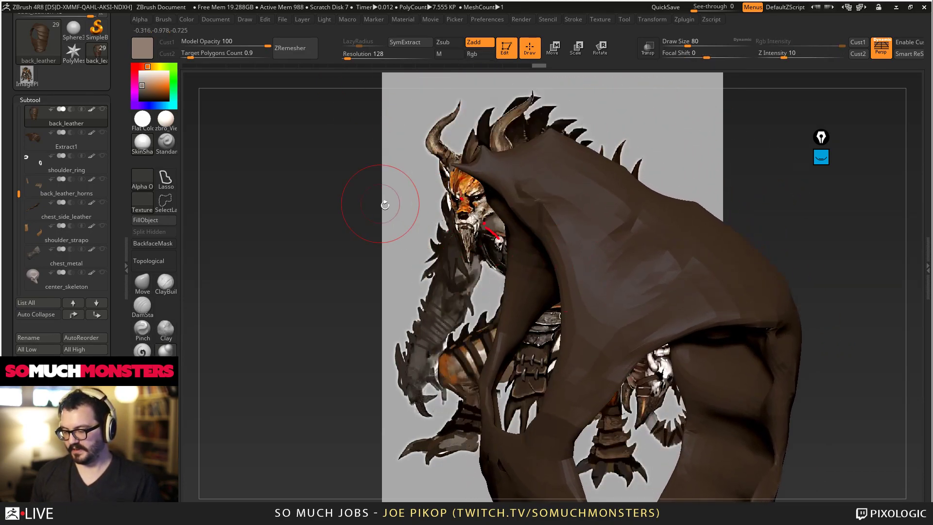
click(142, 284)
key(bracketright)
key(bracketright)
mouse_move(478, 170)
shift+mouse_down()
mouse_move(522, 184)
mouse_move(575, 179)
shift+mouse_up()
Step: Show the Extract1 plates over back_leather and adjust the leather's side near the waist with the Move brush
click(102, 132)
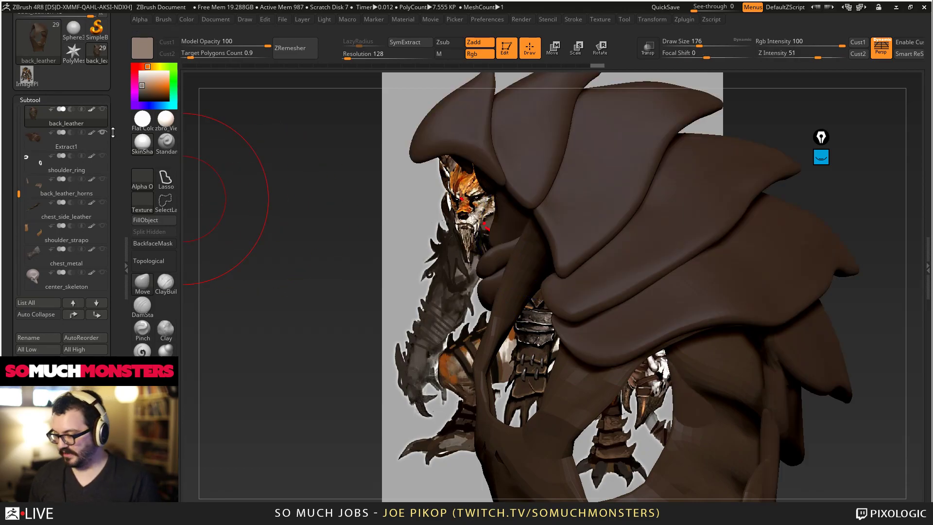
mouse_move(482, 175)
ctrl+right_down()
mouse_move(491, 121)
mouse_move(593, 272)
mouse_move(573, 258)
mouse_move(556, 214)
mouse_move(560, 299)
mouse_move(573, 306)
ctrl+right_up()
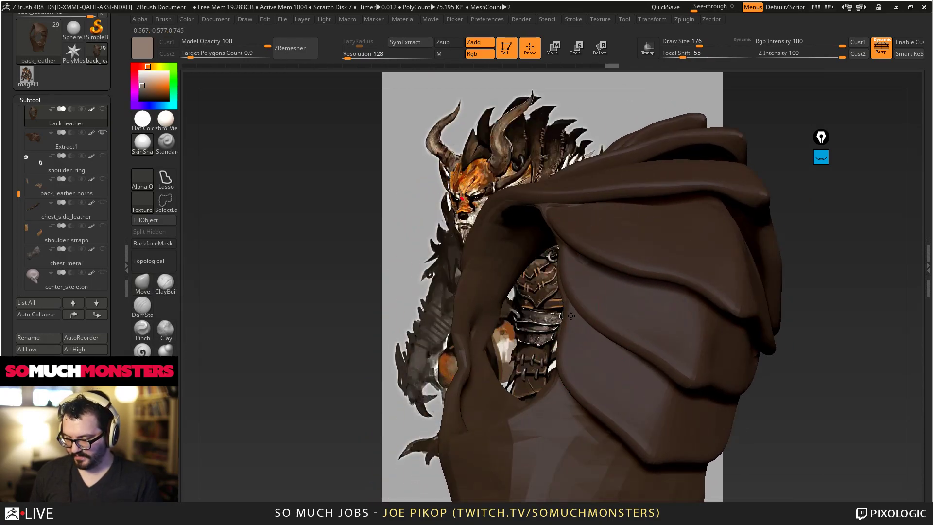
mouse_move(572, 341)
right_down()
mouse_move(512, 248)
mouse_move(476, 265)
mouse_move(463, 320)
right_up()
right_drag(529, 329, 549, 294)
mouse_move(598, 221)
right_down()
mouse_move(601, 193)
mouse_move(561, 184)
mouse_move(589, 209)
mouse_move(595, 200)
mouse_move(609, 258)
mouse_move(620, 261)
mouse_move(634, 213)
mouse_move(626, 265)
mouse_move(617, 240)
mouse_move(628, 317)
mouse_move(609, 293)
mouse_move(597, 246)
mouse_move(616, 263)
mouse_move(604, 310)
mouse_move(588, 266)
mouse_move(727, 299)
right_up()
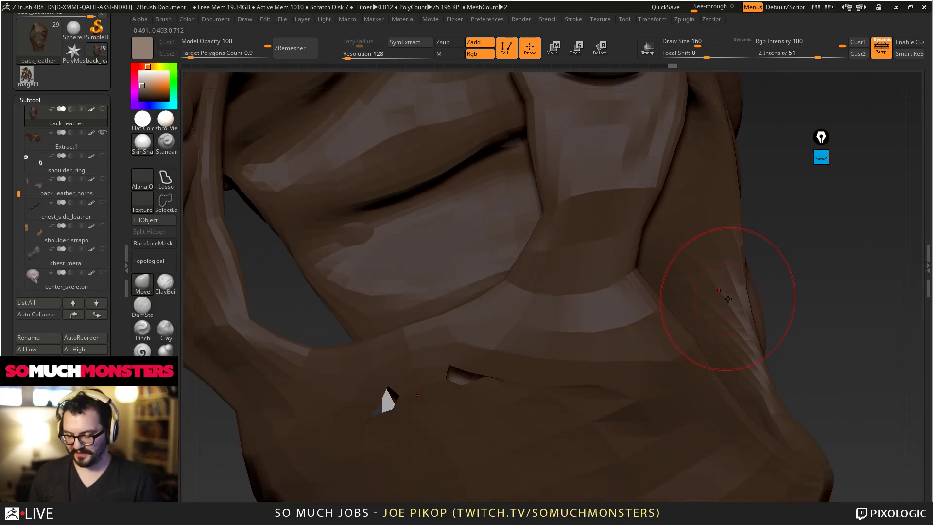
drag(747, 329, 740, 311)
mouse_move(739, 308)
alt+right_down()
mouse_move(691, 238)
mouse_move(723, 298)
mouse_move(697, 331)
mouse_move(694, 302)
alt+right_up()
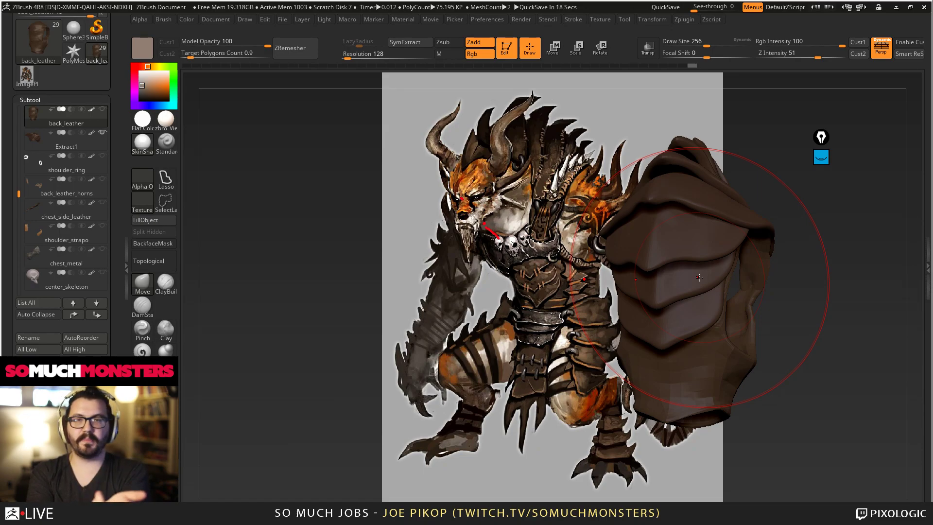
mouse_move(578, 287)
right_down()
mouse_move(624, 287)
mouse_move(630, 315)
mouse_move(680, 286)
right_up()
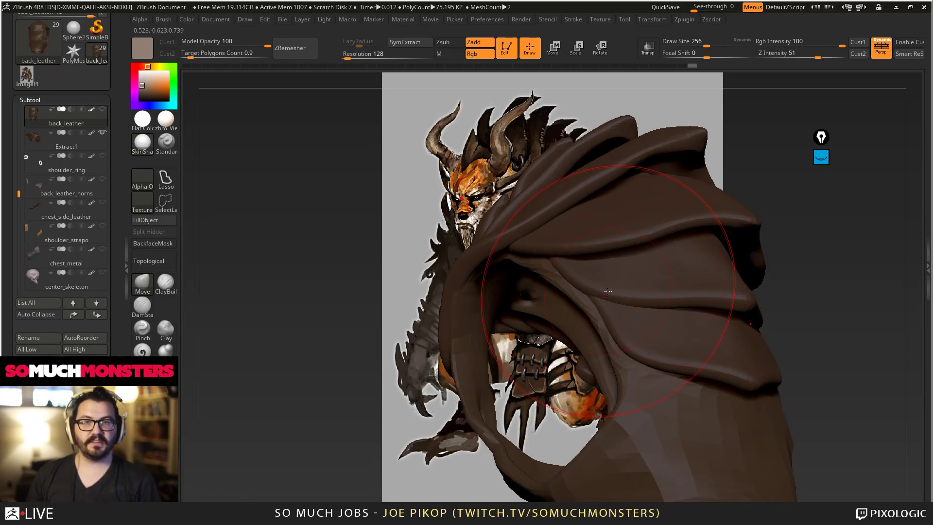
mouse_move(608, 292)
right_down()
mouse_move(608, 323)
mouse_move(598, 315)
right_up()
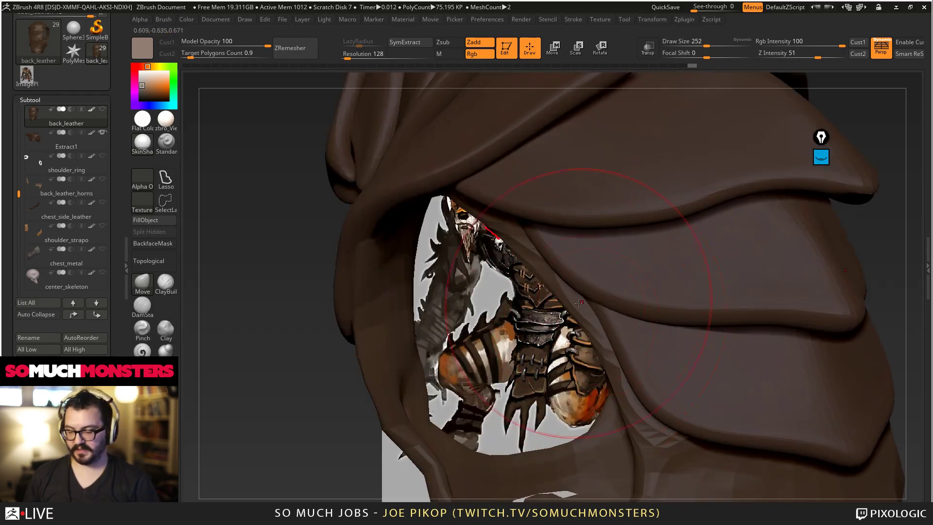
Step: Make Extract1 active, nudge the inner edge of its side plate, and enable topological auto-masking for the brush
key([)
alt+click(564, 267)
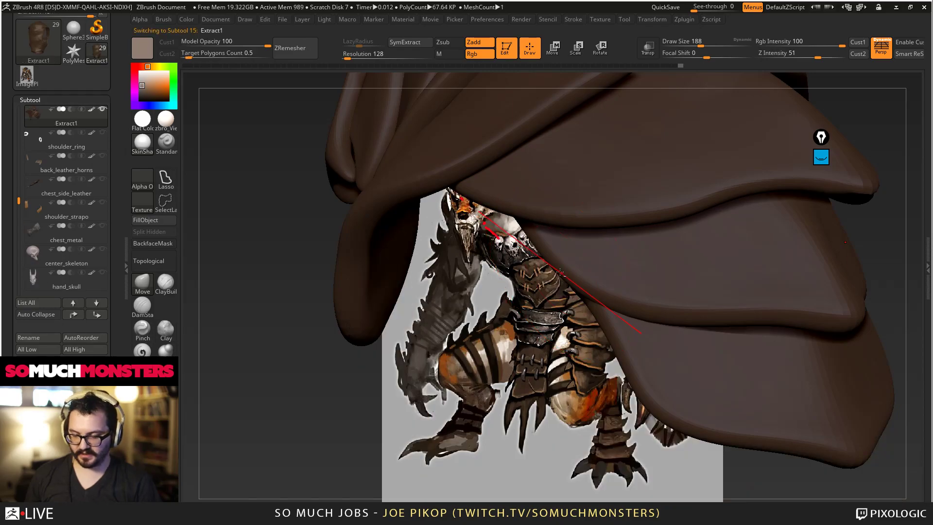
drag(564, 264, 572, 274)
mouse_move(600, 314)
right_down()
mouse_move(624, 235)
mouse_move(518, 236)
mouse_move(532, 259)
right_up()
click(148, 261)
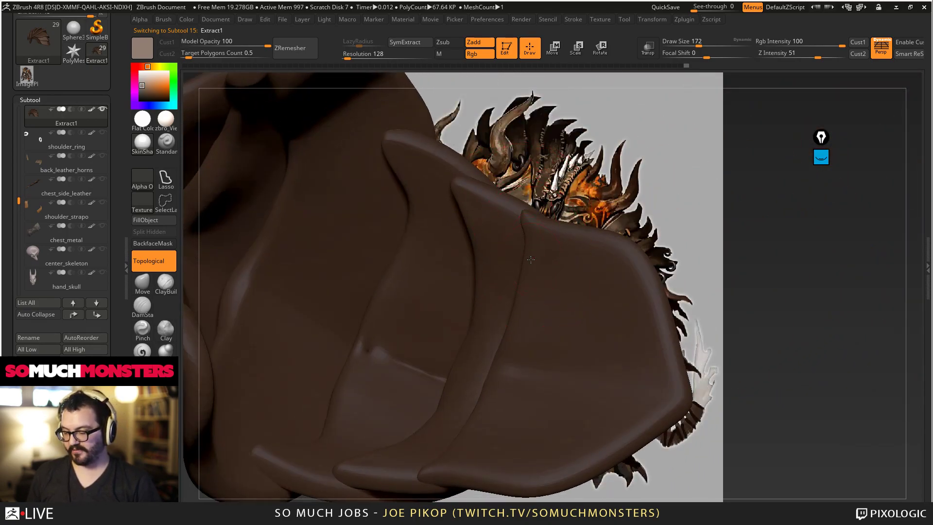
Step: Reduce the brush size and reshape the outer edge of a back plate on Extract1
right_drag(529, 227, 542, 263)
mouse_move(524, 227)
right_down()
mouse_move(521, 251)
mouse_move(529, 250)
mouse_move(480, 226)
mouse_move(504, 243)
right_up()
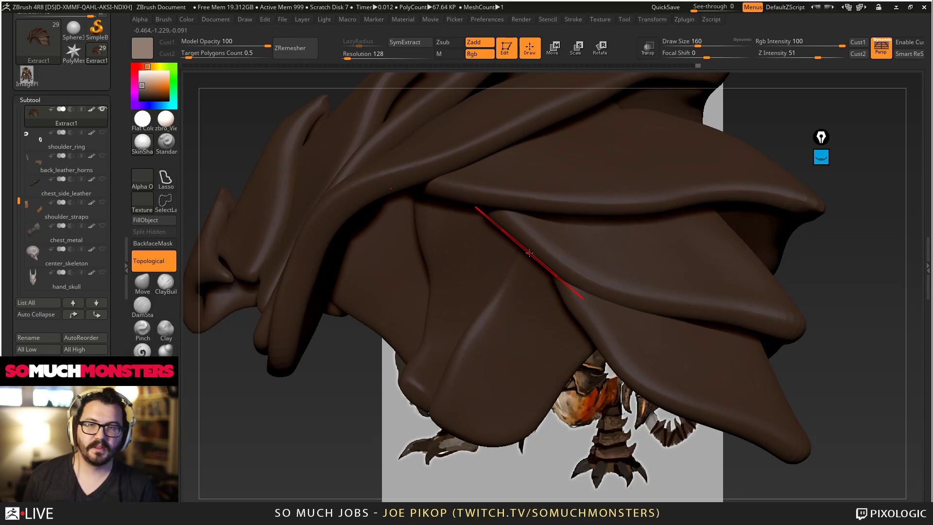
mouse_move(627, 270)
right_down()
mouse_move(629, 304)
mouse_move(617, 277)
mouse_move(555, 229)
mouse_move(581, 345)
mouse_move(631, 389)
mouse_move(617, 407)
mouse_move(585, 330)
right_up()
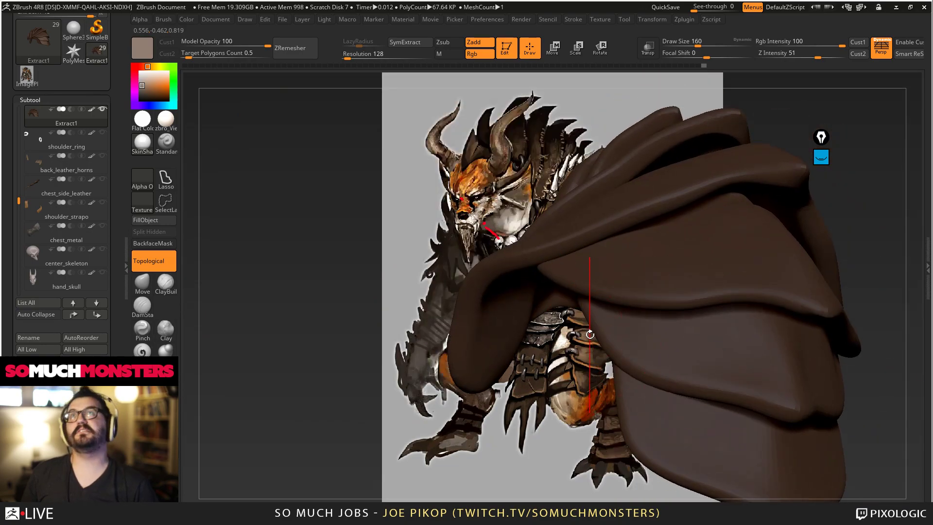
mouse_move(568, 292)
right_down()
mouse_move(578, 357)
mouse_move(561, 296)
mouse_move(632, 437)
right_up()
key(bracketleft)
drag(697, 344, 704, 334)
mouse_move(700, 340)
ctrl+right_down()
mouse_move(661, 291)
mouse_move(653, 306)
ctrl+right_up()
ctrl+right_drag(653, 306, 666, 350)
Step: Lift the tips of the overlapping back plates on Extract1 with the Move brush
drag(738, 272, 737, 264)
mouse_move(736, 265)
right_down()
mouse_move(748, 280)
mouse_move(772, 267)
right_up()
drag(767, 258, 763, 250)
mouse_move(763, 251)
right_down()
mouse_move(718, 204)
mouse_move(710, 335)
right_up()
right_drag(681, 296, 719, 272)
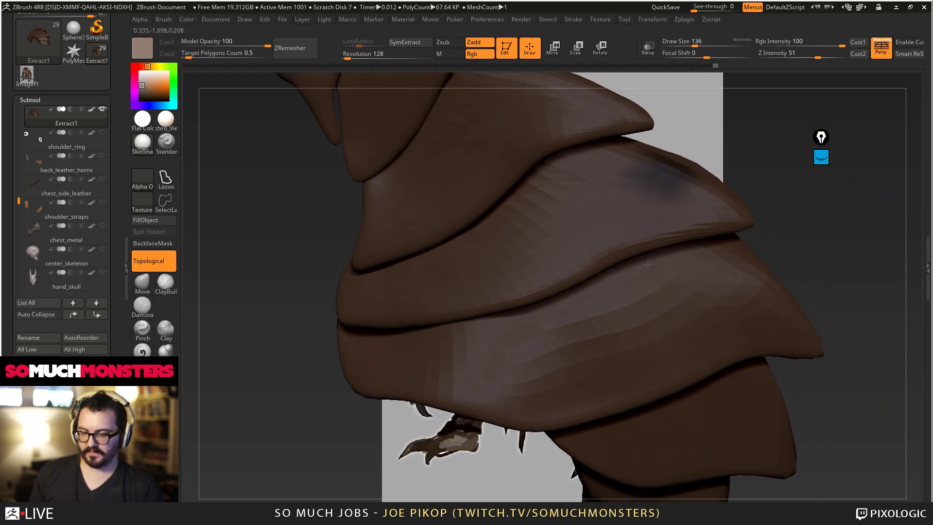
Step: Clear the mask on Extract1 and refine the profile of the pointed upper back plates
ctrl+drag(824, 224, 855, 280)
alt+right_drag(688, 221, 633, 293)
drag(634, 294, 637, 267)
mouse_move(637, 262)
right_down()
mouse_move(624, 226)
mouse_move(601, 259)
right_up()
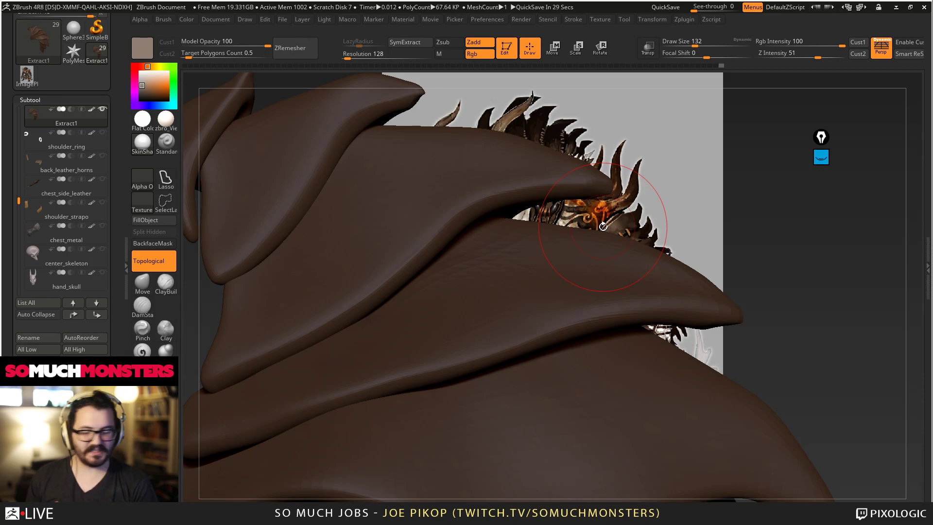
drag(603, 227, 591, 229)
key(])
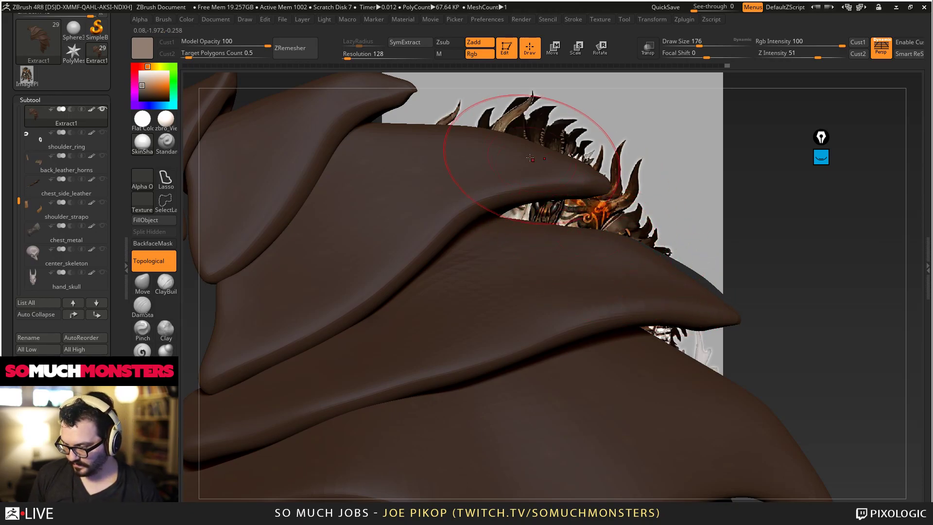
Step: Reshape the topmost plates of Extract1, adjusting the second plate's upper contour and the front collar plate's outline
alt+right_drag(531, 145, 673, 275)
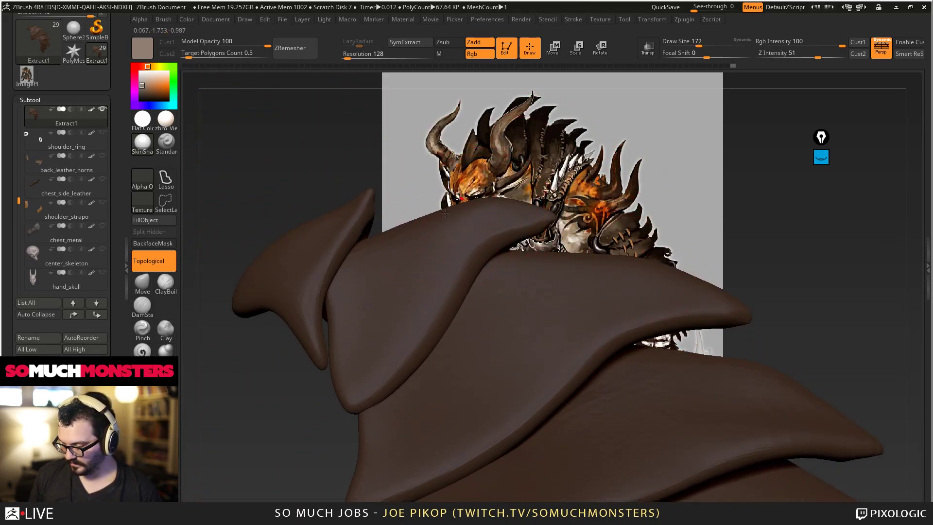
drag(488, 206, 487, 212)
key(bracketleft)
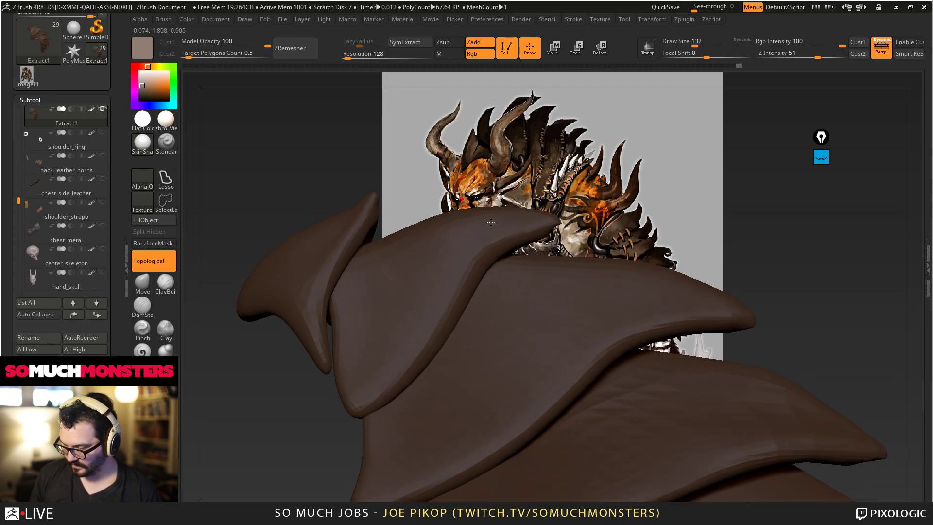
alt+right_drag(479, 209, 548, 224)
drag(393, 228, 389, 221)
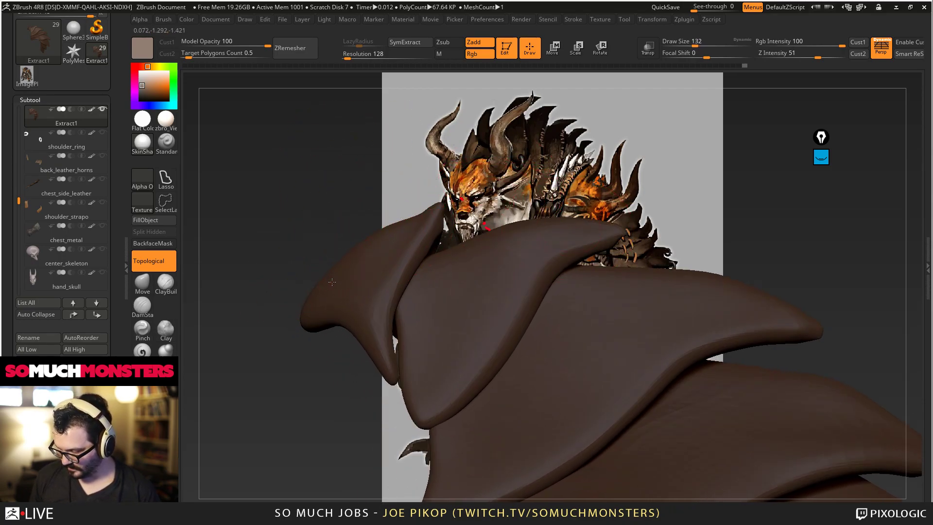
drag(315, 298, 312, 305)
alt+right_drag(329, 268, 373, 189)
drag(347, 249, 343, 254)
Step: Enlarge the brush slightly and refine the front collar plate and a side plate edge on Extract1
ctrl+right_drag(370, 192, 262, 145)
alt+right_drag(503, 287, 538, 350)
key(bracketright)
drag(381, 243, 374, 235)
ctrl+right_drag(324, 166, 297, 102)
mouse_move(559, 209)
right_down()
mouse_move(529, 252)
mouse_move(564, 213)
mouse_move(539, 221)
right_up()
alt+right_drag(539, 221, 467, 253)
drag(478, 257, 487, 259)
right_drag(487, 259, 508, 278)
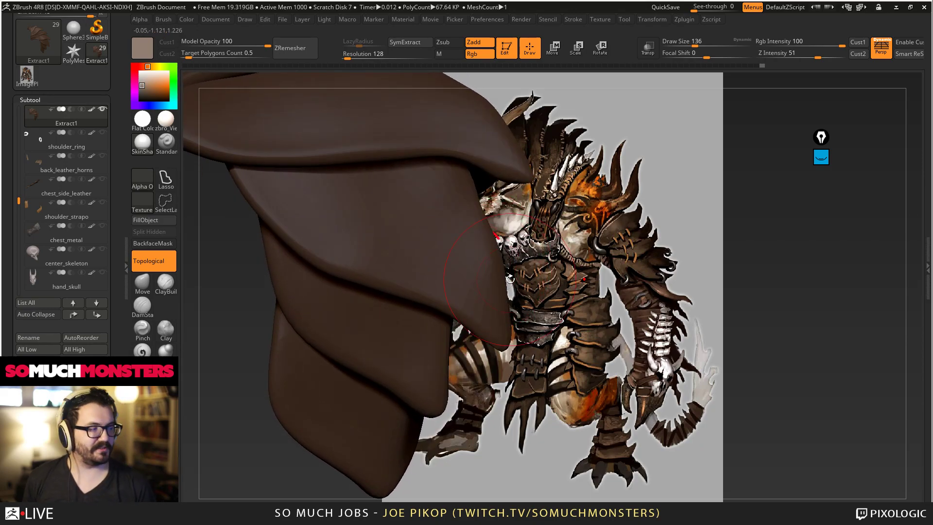
Step: Examine the Extract1 plates from the back, side and underside
mouse_move(574, 318)
right_down()
mouse_move(532, 311)
mouse_move(527, 238)
right_up()
mouse_move(527, 238)
right_down()
mouse_move(507, 233)
mouse_move(515, 344)
mouse_move(549, 379)
mouse_move(561, 291)
mouse_move(578, 292)
mouse_move(568, 288)
mouse_move(571, 239)
mouse_move(571, 291)
mouse_move(564, 241)
mouse_move(595, 277)
mouse_move(588, 292)
mouse_move(562, 301)
mouse_move(441, 279)
mouse_move(454, 243)
mouse_move(510, 301)
right_up()
mouse_move(510, 359)
right_down()
mouse_move(544, 305)
mouse_move(535, 303)
mouse_move(617, 316)
mouse_move(581, 314)
right_up()
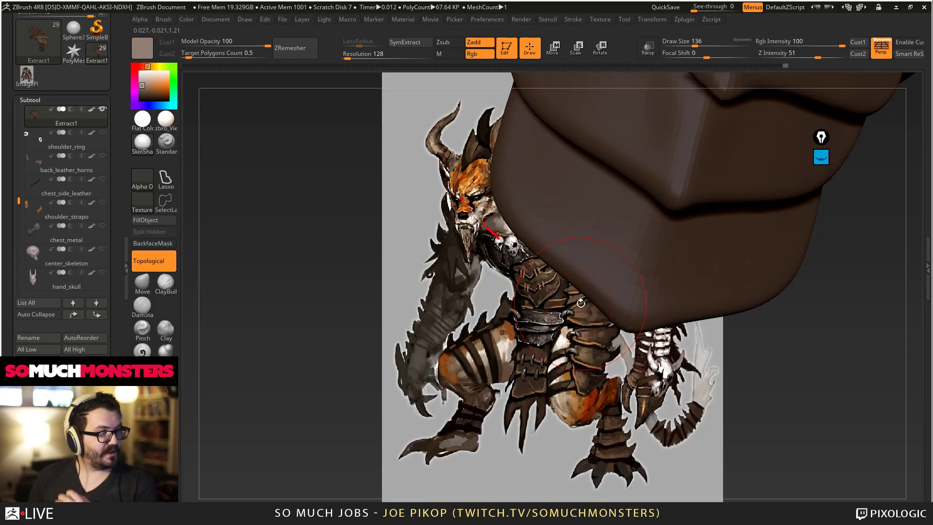
mouse_move(580, 303)
right_down()
mouse_move(597, 270)
mouse_move(622, 279)
mouse_move(606, 295)
mouse_move(639, 329)
mouse_move(592, 332)
mouse_move(587, 297)
right_up()
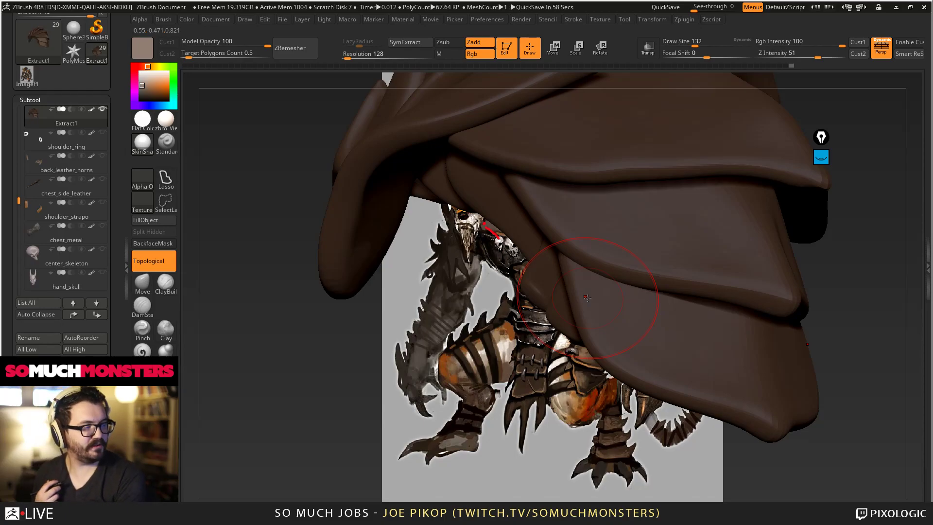
right_drag(586, 298, 513, 253)
mouse_move(489, 258)
right_down()
mouse_move(478, 287)
mouse_move(432, 262)
mouse_move(437, 240)
mouse_move(464, 221)
right_up()
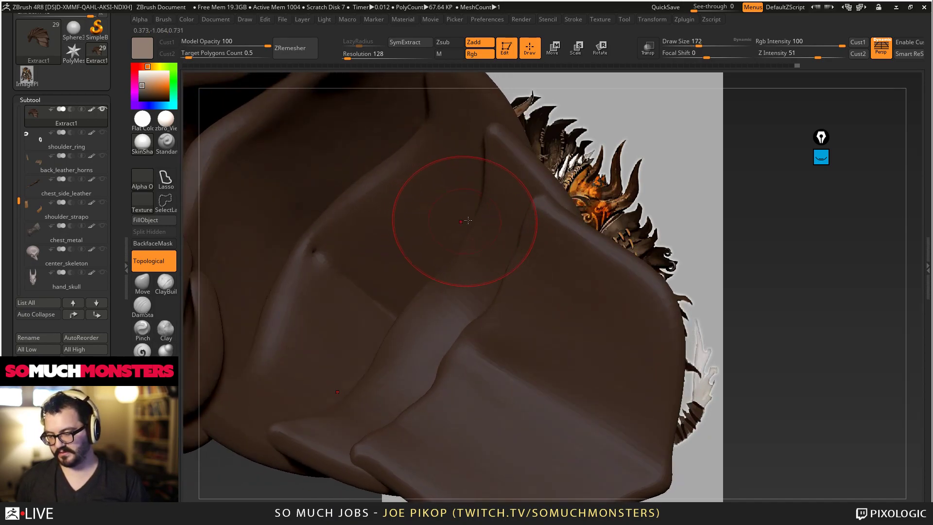
mouse_move(436, 253)
right_down()
mouse_move(424, 245)
mouse_move(496, 172)
right_up()
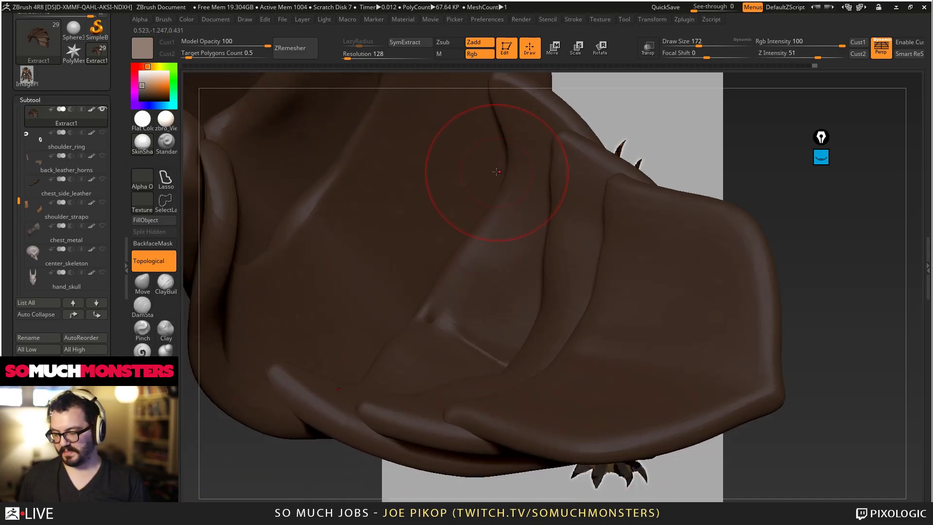
Step: Smooth the raised centre ridges and surrounding surfaces of the pointed back plates on Extract1
mouse_move(460, 243)
ctrl+right_down()
mouse_move(456, 199)
mouse_move(467, 272)
mouse_move(426, 324)
mouse_move(527, 238)
mouse_move(520, 194)
mouse_move(524, 265)
mouse_move(544, 304)
mouse_move(501, 228)
mouse_move(530, 239)
mouse_move(580, 282)
ctrl+right_up()
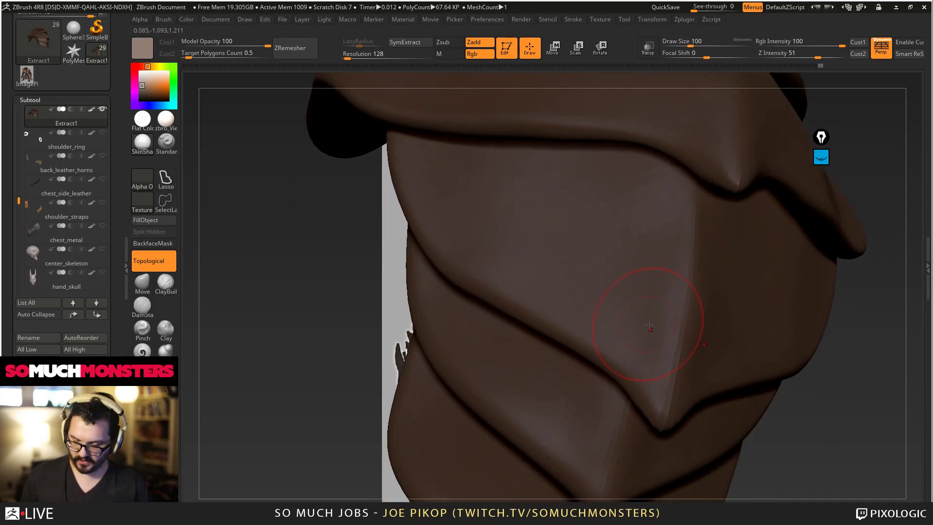
key(shift)
mouse_move(653, 389)
right_down()
mouse_move(620, 234)
mouse_move(660, 258)
mouse_move(661, 339)
right_up()
shift+drag(669, 227, 681, 266)
right_drag(696, 296, 632, 293)
shift+drag(670, 296, 689, 299)
right_drag(663, 286, 677, 289)
mouse_move(699, 352)
right_down()
mouse_move(704, 371)
mouse_move(653, 291)
right_up()
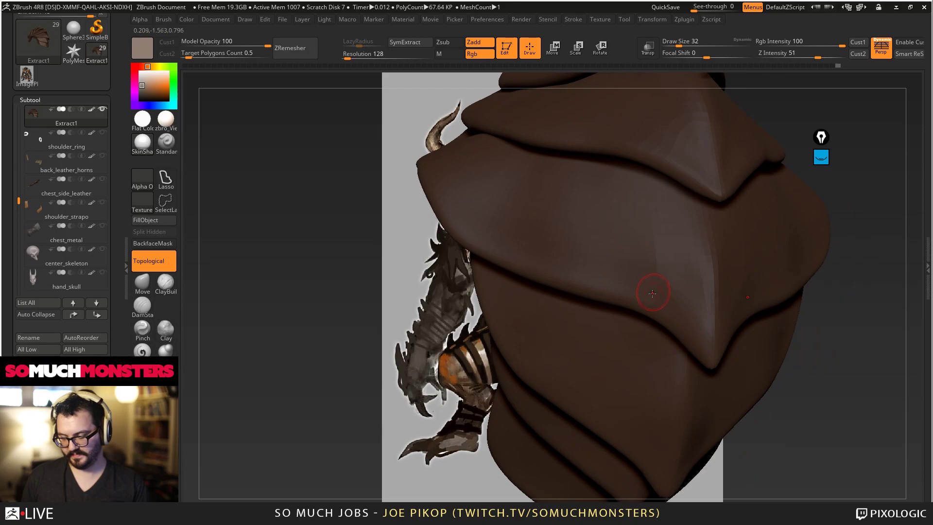
shift+drag(647, 271, 650, 263)
mouse_move(650, 264)
right_down()
mouse_move(660, 305)
mouse_move(642, 270)
mouse_move(640, 295)
mouse_move(614, 340)
mouse_move(599, 284)
mouse_move(631, 335)
mouse_move(592, 262)
mouse_move(621, 265)
right_up()
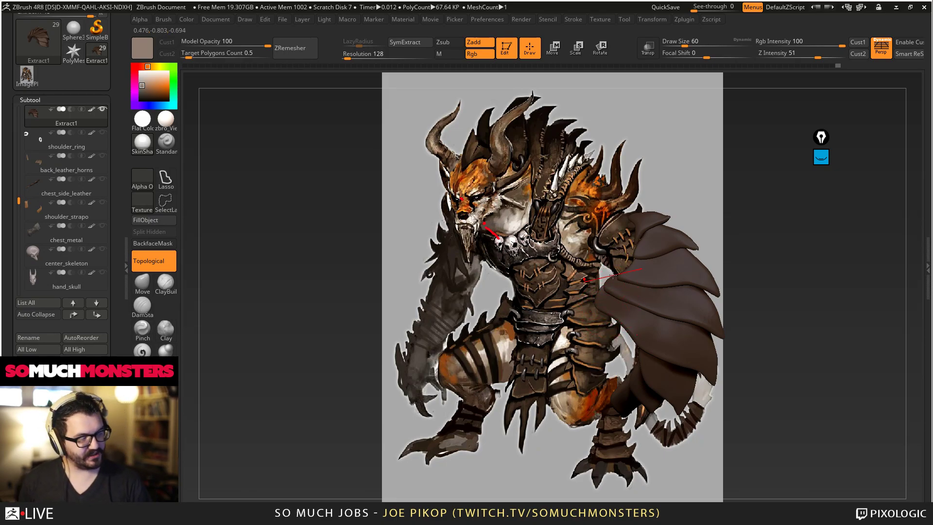
Step: Reshape the edges of the overlapping plates on the underside of Extract1
mouse_move(583, 288)
mouse_down()
mouse_move(593, 286)
mouse_move(599, 312)
mouse_move(583, 297)
mouse_move(618, 340)
mouse_move(638, 281)
mouse_move(634, 327)
mouse_move(618, 285)
mouse_move(673, 275)
mouse_up()
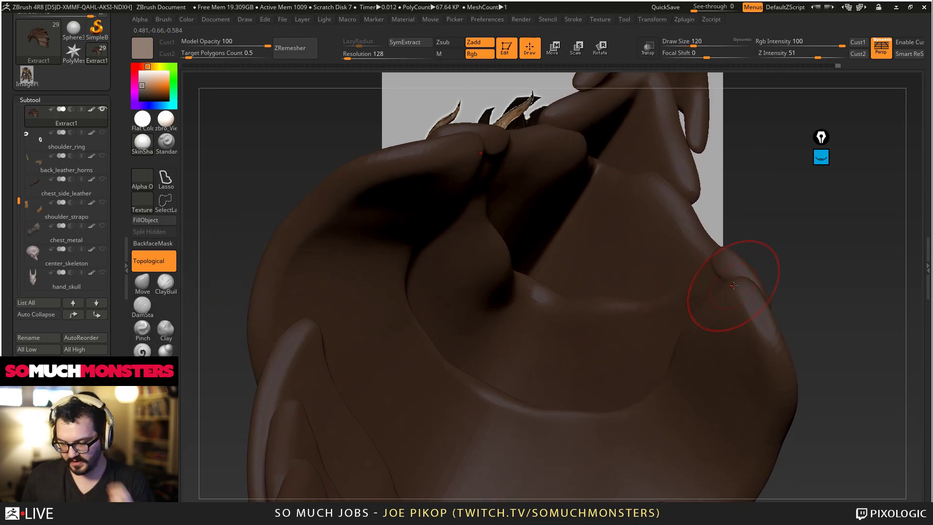
drag(698, 240, 718, 302)
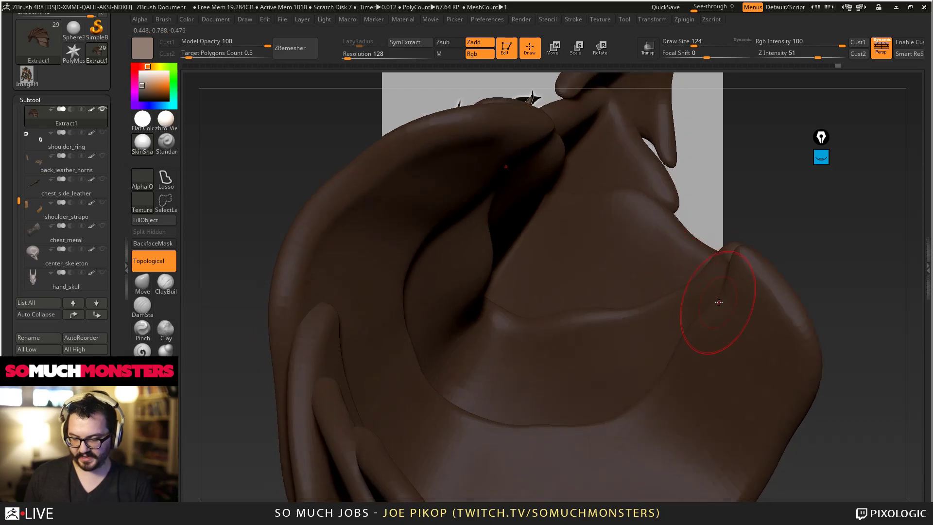
mouse_move(718, 269)
mouse_down()
mouse_move(693, 337)
mouse_move(677, 310)
mouse_up()
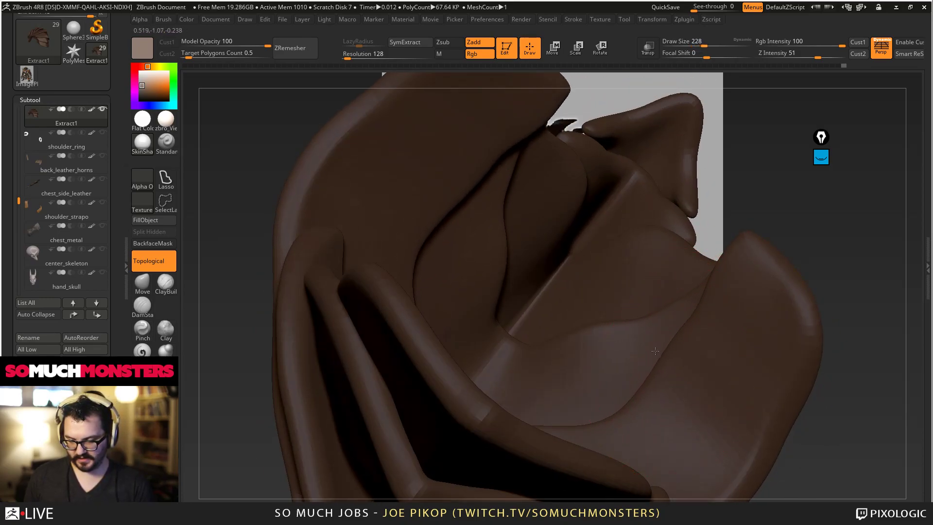
mouse_move(674, 382)
mouse_down()
mouse_move(688, 333)
mouse_move(668, 306)
mouse_up()
mouse_move(673, 290)
right_down()
mouse_move(546, 264)
mouse_move(510, 246)
right_up()
right_drag(514, 213, 543, 248)
mouse_move(588, 322)
right_down()
mouse_move(580, 340)
mouse_move(558, 327)
mouse_move(625, 308)
mouse_move(608, 411)
mouse_move(633, 359)
mouse_move(622, 358)
mouse_move(611, 377)
mouse_move(640, 350)
mouse_move(644, 319)
right_up()
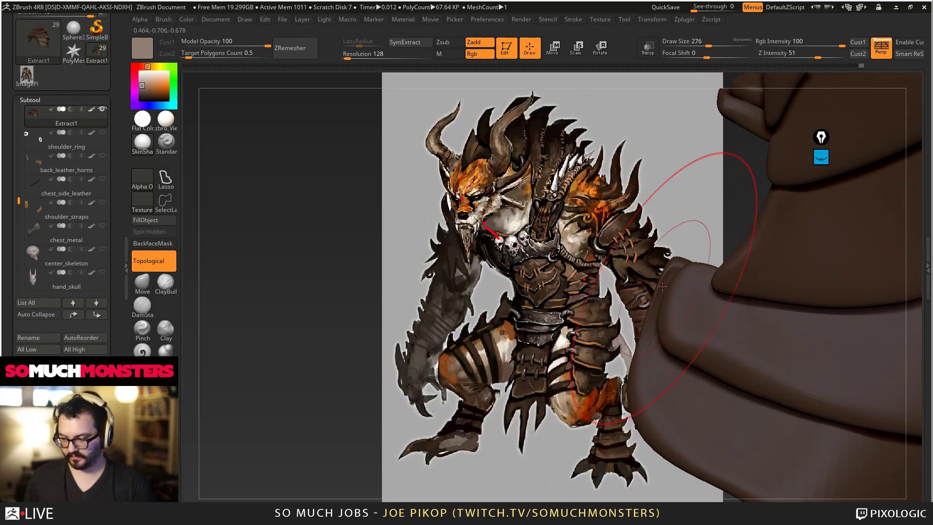
Step: Enlarge the brush to 340 and reshape the rounded front ends of the large side plates on Extract1
key(bracketright)
key(bracketright)
key(bracketright)
drag(653, 305, 679, 292)
mouse_move(780, 249)
right_down()
mouse_move(645, 271)
mouse_move(574, 237)
mouse_move(558, 249)
right_up()
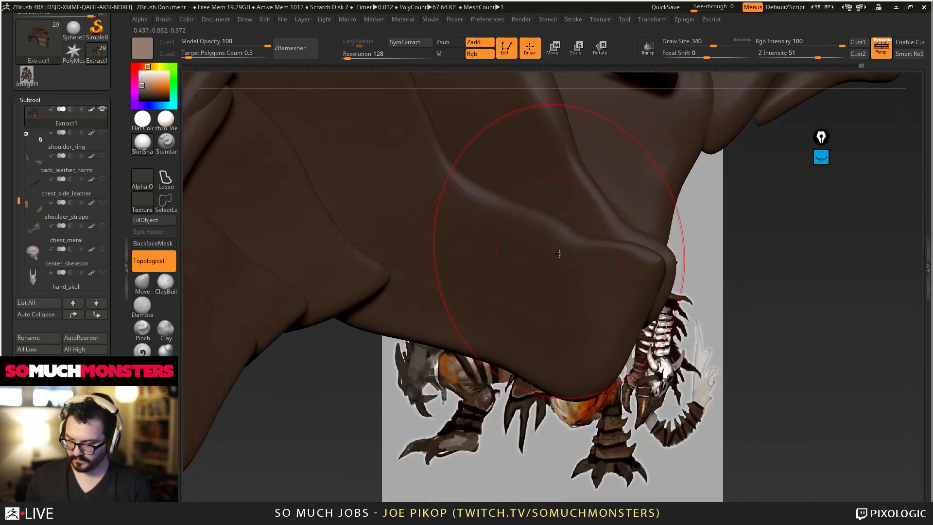
mouse_move(549, 216)
mouse_down()
mouse_move(516, 204)
mouse_move(493, 139)
mouse_up()
mouse_move(469, 168)
right_down()
mouse_move(521, 210)
mouse_move(531, 181)
right_up()
mouse_move(568, 147)
right_down()
mouse_move(552, 136)
mouse_move(528, 168)
mouse_move(433, 103)
mouse_move(468, 193)
mouse_move(473, 171)
mouse_move(490, 228)
mouse_move(545, 262)
right_up()
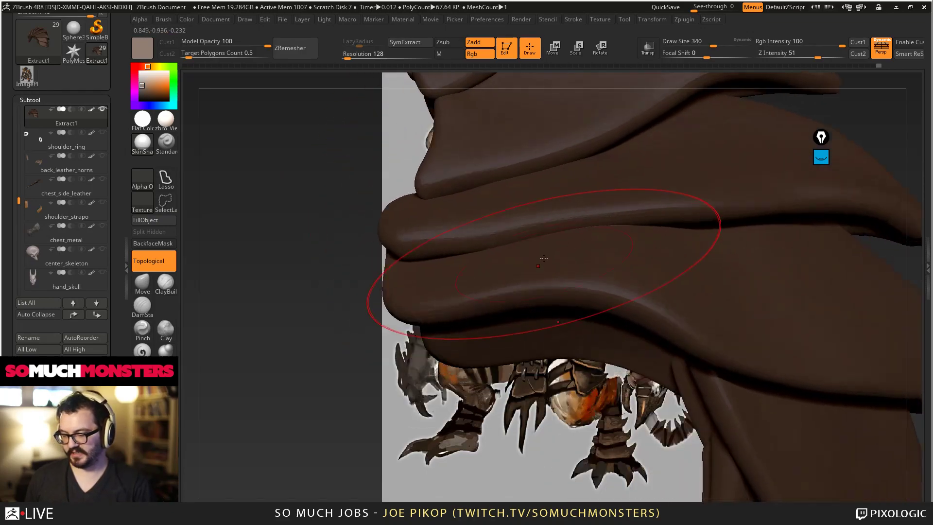
drag(568, 237, 583, 242)
right_drag(583, 243, 713, 242)
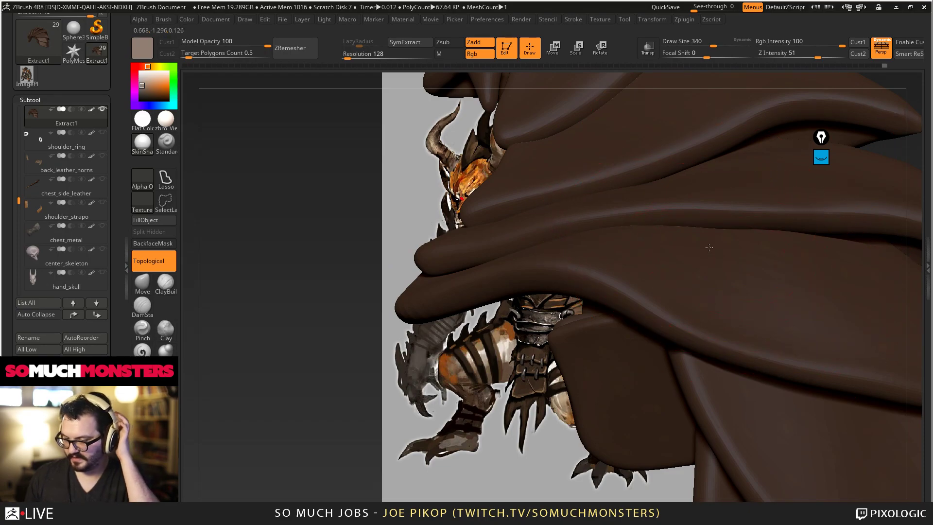
mouse_move(714, 244)
right_down()
mouse_move(717, 228)
mouse_move(641, 313)
mouse_move(656, 311)
mouse_move(603, 291)
mouse_move(594, 231)
mouse_move(526, 224)
mouse_move(539, 219)
mouse_move(524, 212)
mouse_move(603, 237)
mouse_move(648, 295)
right_up()
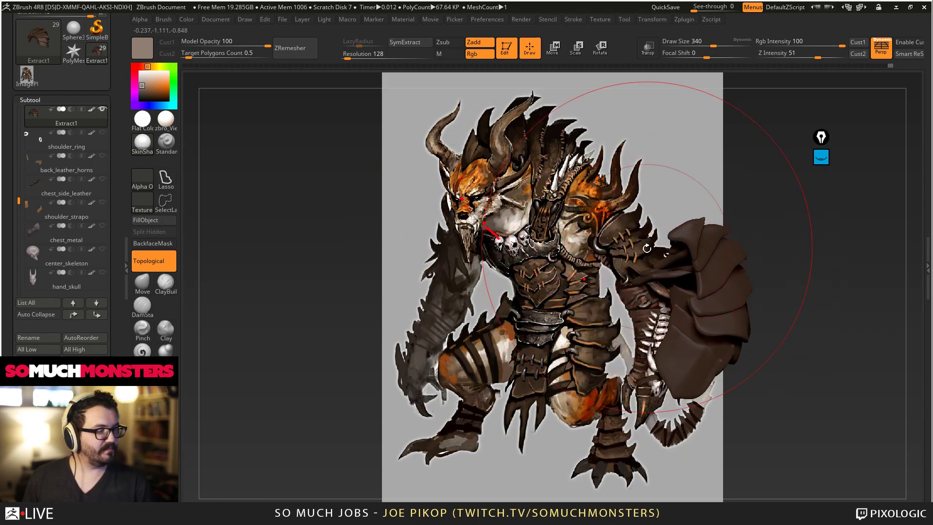
Step: Reduce the brush size and adjust the contours of the lower back plates from the concept-art view
right_drag(588, 250, 596, 275)
mouse_move(596, 274)
ctrl+right_down()
mouse_move(635, 324)
mouse_move(633, 280)
ctrl+right_up()
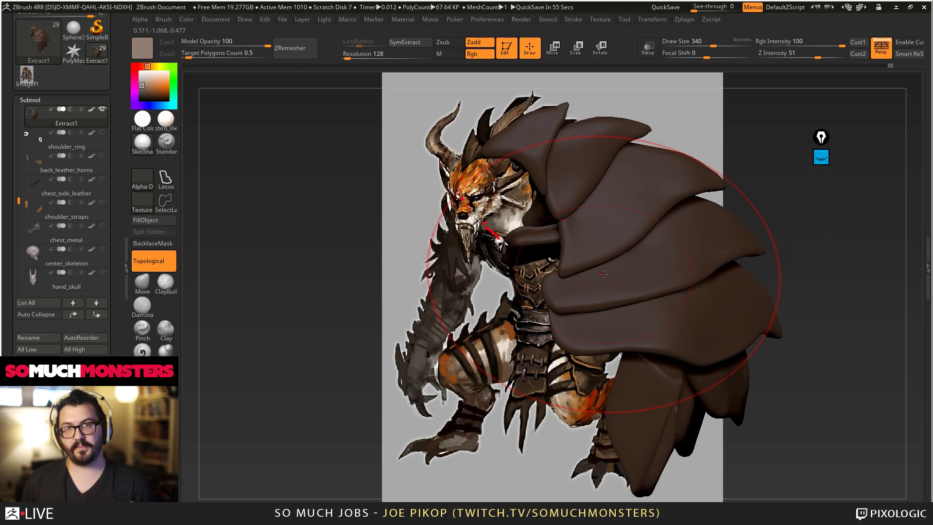
mouse_move(603, 274)
alt+right_down()
mouse_move(648, 281)
mouse_move(648, 335)
mouse_move(630, 262)
mouse_move(723, 280)
mouse_move(680, 331)
alt+right_up()
mouse_move(702, 361)
mouse_down()
mouse_move(709, 373)
mouse_move(683, 387)
mouse_up()
key(bracketleft)
right_drag(683, 376, 729, 366)
drag(678, 392, 652, 399)
mouse_move(725, 372)
right_down()
mouse_move(710, 372)
mouse_move(737, 372)
right_up()
mouse_move(698, 333)
right_down()
mouse_move(674, 311)
mouse_move(772, 294)
right_up()
mouse_move(816, 357)
right_down()
mouse_move(788, 329)
mouse_move(625, 302)
mouse_move(525, 255)
mouse_move(577, 301)
mouse_move(489, 254)
mouse_move(528, 289)
mouse_move(502, 303)
right_up()
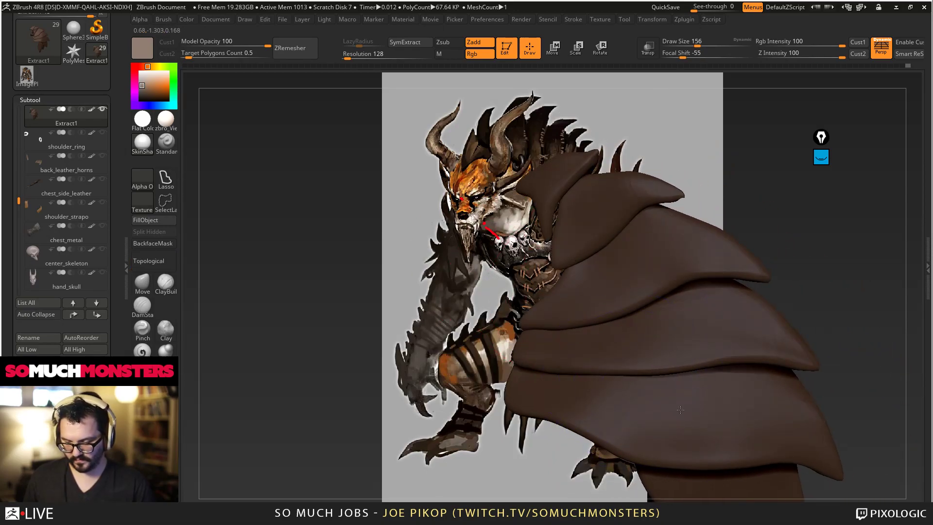
Step: Subdivide Extract1 once for ClayBuildup sculpting and fill the whole subtool with a dark brown
ctrl+right_drag(757, 324, 660, 223)
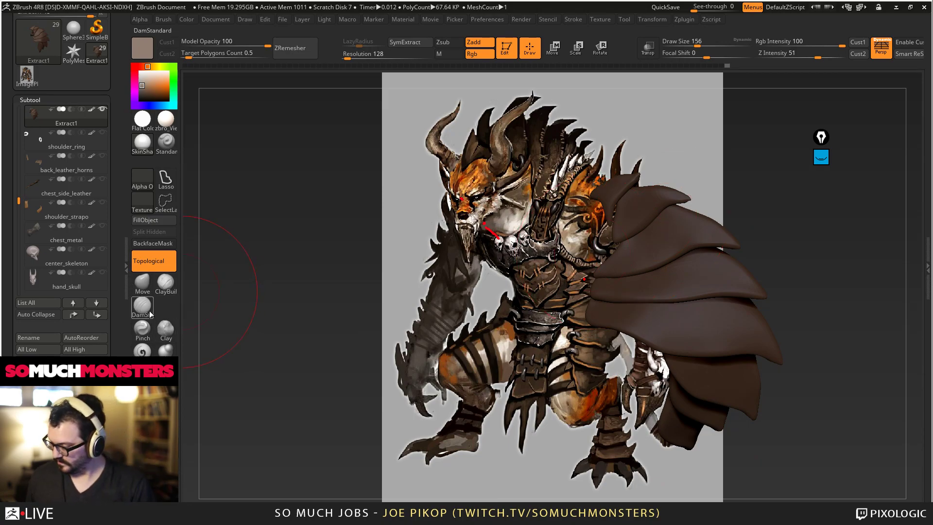
click(166, 283)
mouse_move(622, 276)
right_down()
mouse_move(609, 297)
mouse_move(615, 290)
mouse_move(595, 272)
right_up()
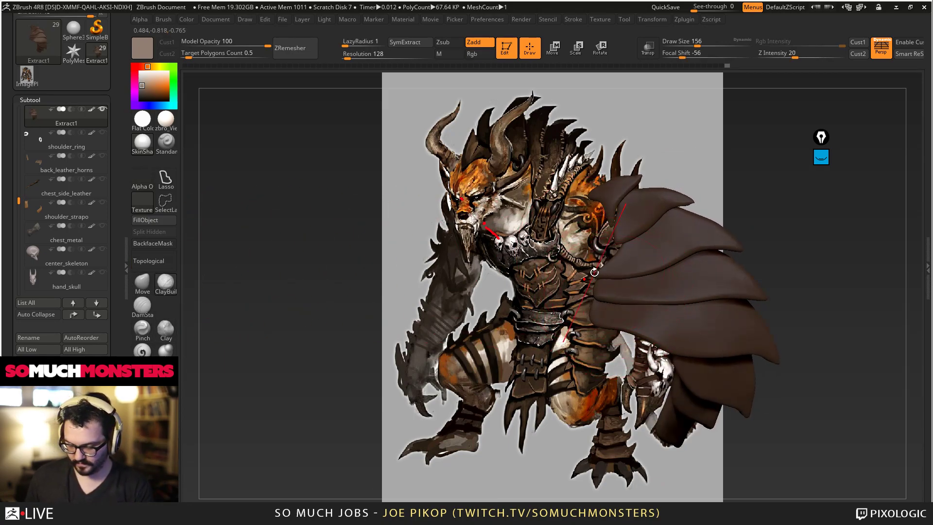
key(ctrl+d)
mouse_move(646, 311)
right_down()
mouse_move(626, 287)
mouse_move(665, 372)
mouse_move(706, 357)
right_up()
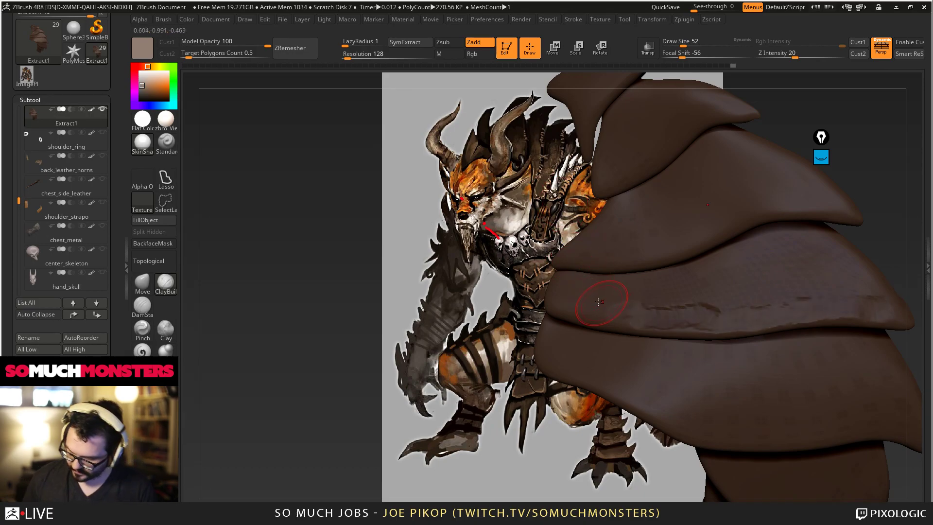
click(154, 220)
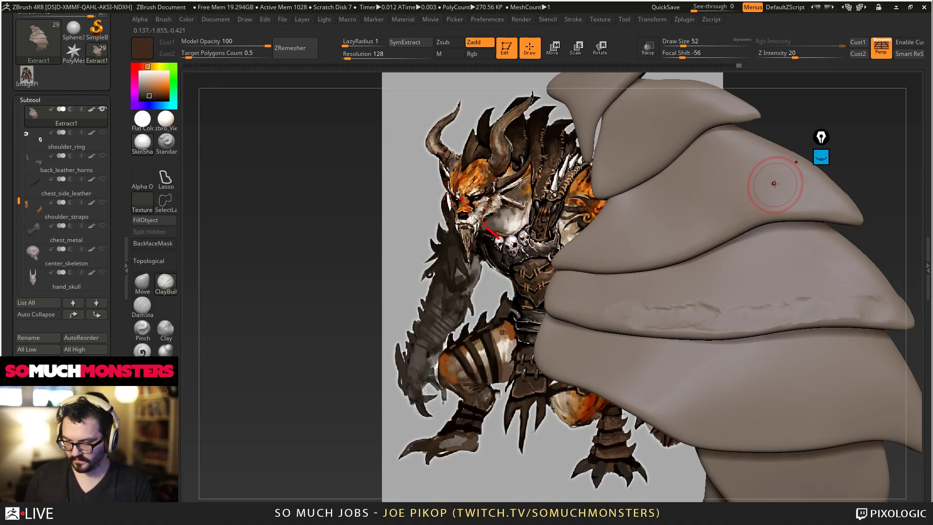
click(155, 220)
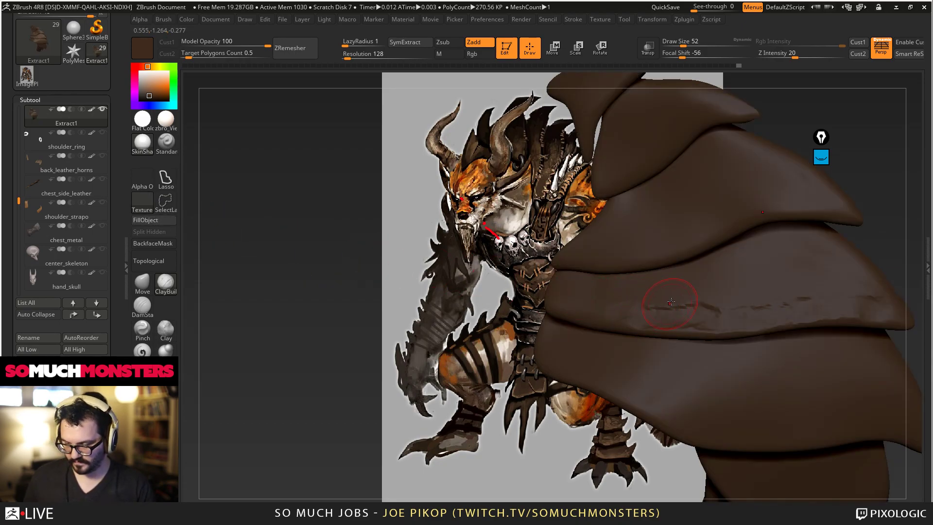
Step: Smooth the rough clay marks on the wide middle plate and build up its surface with light ClayBuildup strokes
key(shift)
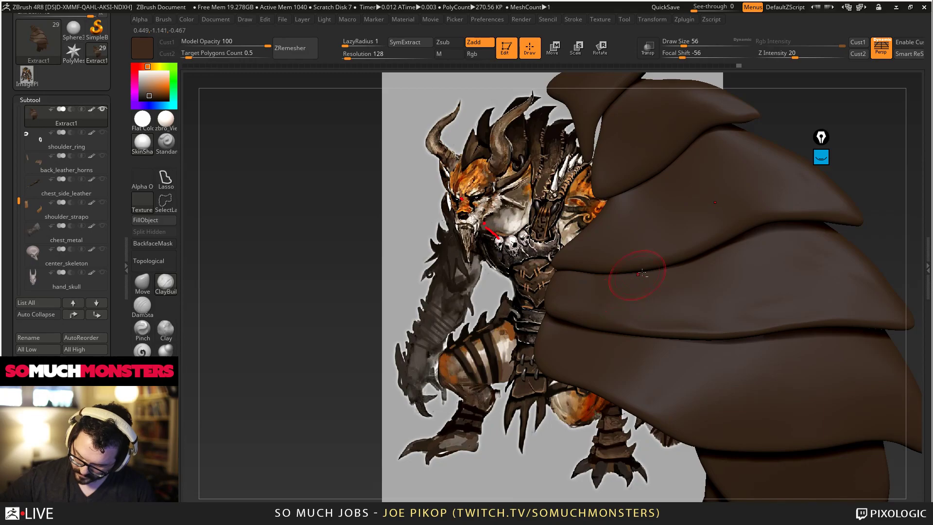
drag(566, 308, 601, 287)
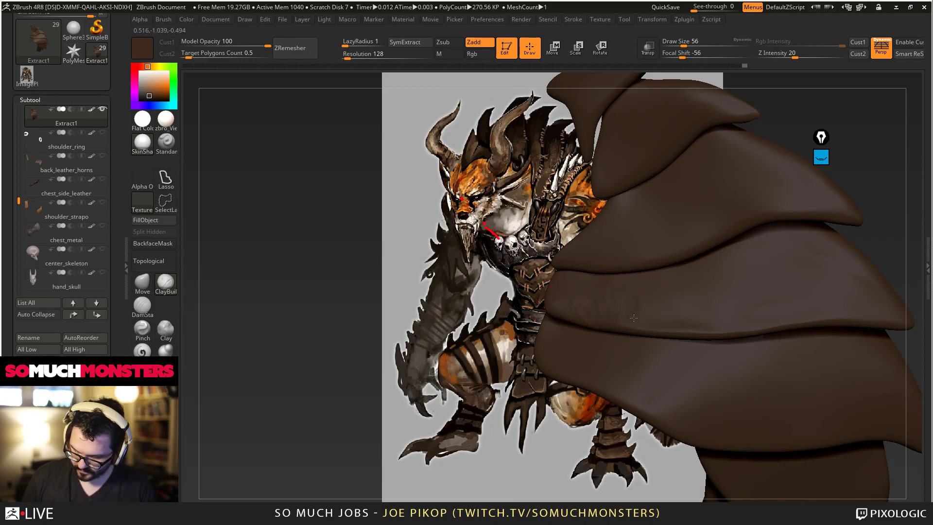
drag(708, 305, 764, 292)
drag(821, 276, 833, 278)
mouse_move(793, 299)
alt+right_down()
mouse_move(687, 310)
mouse_move(678, 260)
mouse_move(687, 322)
alt+right_up()
shift+drag(723, 263, 782, 266)
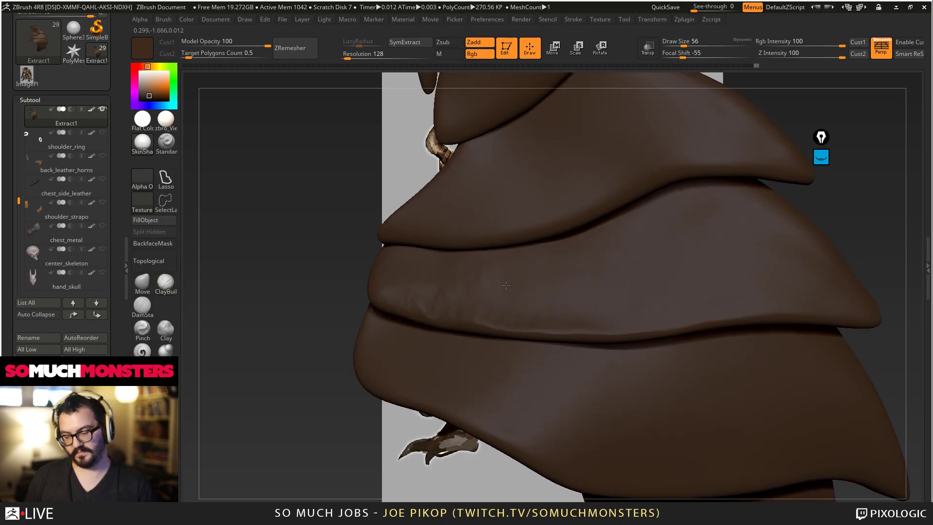
mouse_move(412, 291)
right_down()
mouse_move(526, 267)
mouse_move(524, 244)
mouse_move(551, 353)
mouse_move(556, 306)
mouse_move(559, 323)
right_up()
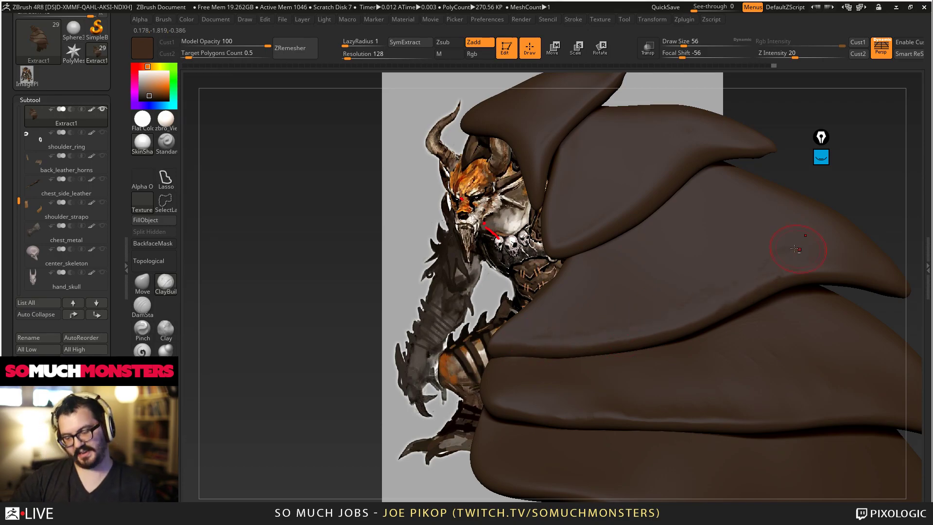
Step: Smooth the centre ridges and pointed tips of the stacked back plates
mouse_move(711, 256)
alt+right_down()
mouse_move(685, 253)
mouse_move(655, 318)
mouse_move(611, 300)
alt+right_up()
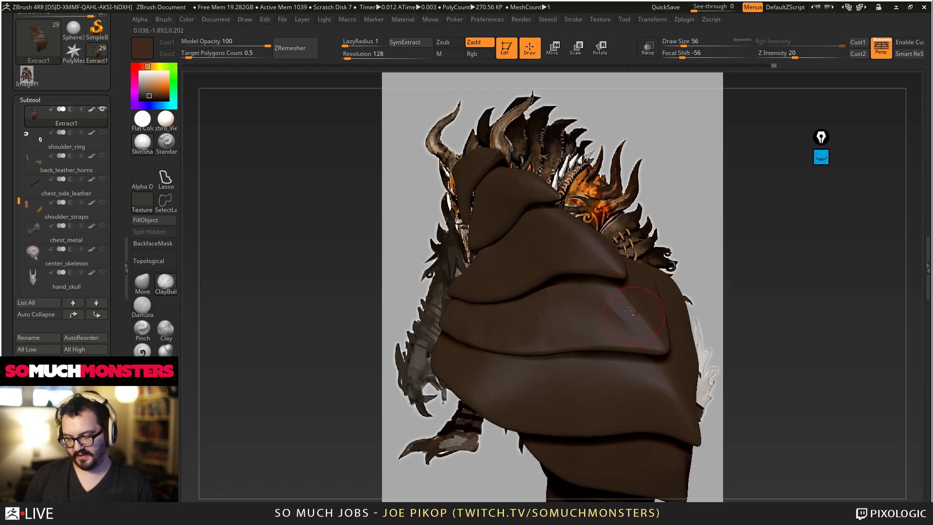
right_drag(633, 316, 604, 298)
shift+drag(604, 298, 614, 308)
mouse_move(614, 308)
ctrl+right_down()
mouse_move(583, 278)
mouse_move(589, 257)
mouse_move(630, 298)
ctrl+right_up()
mouse_move(631, 298)
shift+mouse_down()
mouse_move(650, 267)
mouse_move(627, 235)
shift+mouse_up()
mouse_move(623, 227)
right_down()
mouse_move(613, 225)
mouse_move(620, 204)
right_up()
shift+drag(620, 203, 624, 262)
right_drag(625, 262, 618, 321)
Step: Sculpt a row of diagonal ClayBuildup strokes across the wide side plate of Extract1
mouse_move(653, 214)
mouse_down()
mouse_move(625, 200)
mouse_move(592, 262)
mouse_move(559, 254)
mouse_up()
mouse_move(664, 236)
ctrl+right_down()
mouse_move(626, 190)
mouse_move(602, 287)
mouse_move(611, 346)
mouse_move(484, 275)
ctrl+right_up()
right_drag(601, 301, 641, 310)
drag(598, 272, 658, 323)
drag(633, 263, 681, 310)
drag(673, 258, 712, 304)
drag(704, 248, 748, 291)
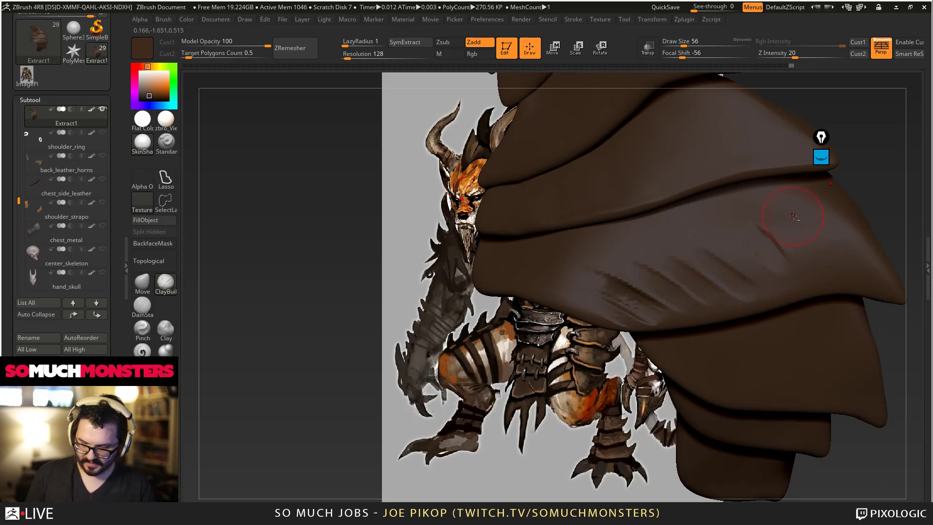
Step: Carve short diagonal grooves into the side plates with subtractive ClayBuildup strokes
mouse_move(889, 310)
right_down()
mouse_move(606, 316)
mouse_move(616, 171)
right_up()
alt+drag(553, 247, 619, 301)
alt+drag(707, 303, 748, 324)
mouse_move(751, 311)
right_down()
mouse_move(736, 318)
mouse_move(724, 350)
right_up()
alt+drag(743, 300, 779, 323)
right_drag(780, 323, 816, 287)
alt+drag(733, 313, 764, 341)
Step: Soften the sculpted marks on the side and lower back plates by smoothing them
right_drag(717, 281, 709, 302)
shift+drag(710, 303, 715, 281)
mouse_move(716, 282)
right_down()
mouse_move(704, 294)
mouse_move(695, 277)
right_up()
shift+drag(694, 263, 709, 296)
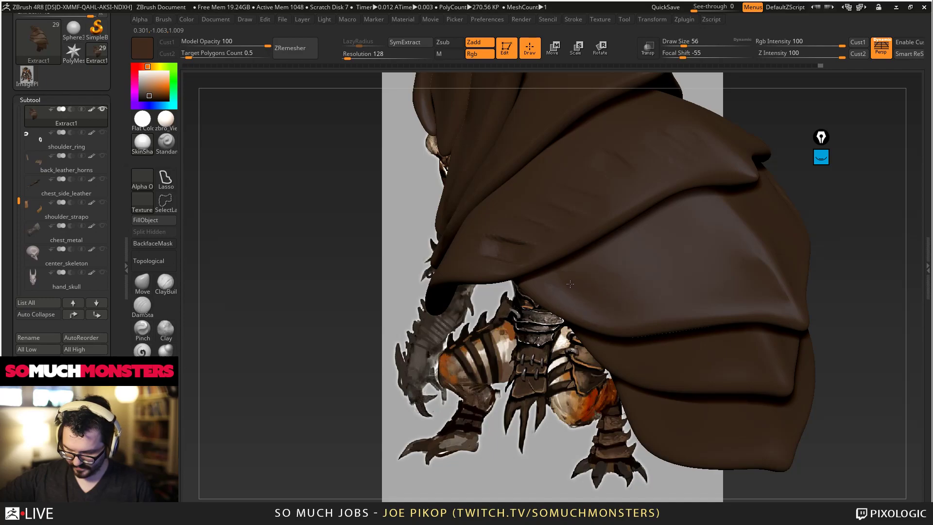
mouse_move(697, 272)
right_down()
mouse_move(750, 272)
mouse_move(714, 257)
mouse_move(707, 265)
mouse_move(717, 316)
right_up()
shift+drag(763, 364, 693, 348)
alt+right_drag(693, 348, 680, 231)
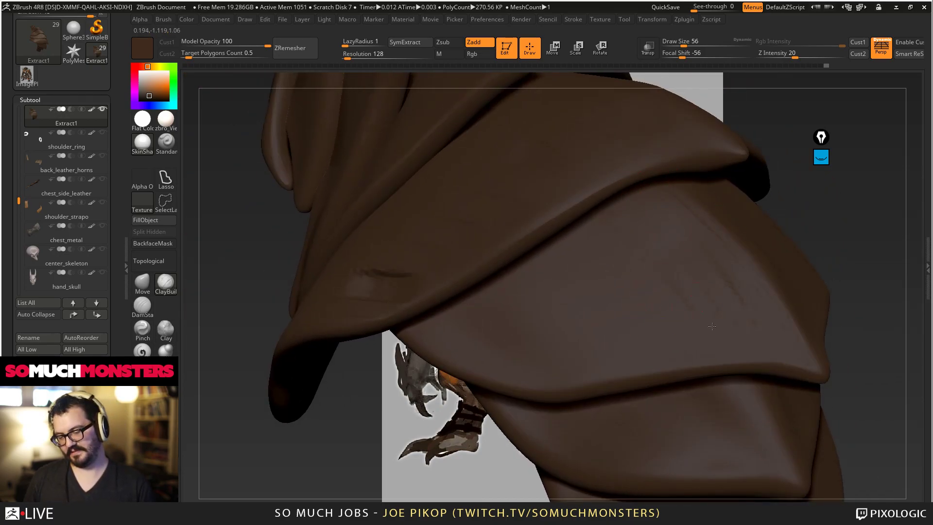
Step: Add further ClayBuildup strokes to the two large side plates and blend them into the surface
right_drag(579, 239, 575, 287)
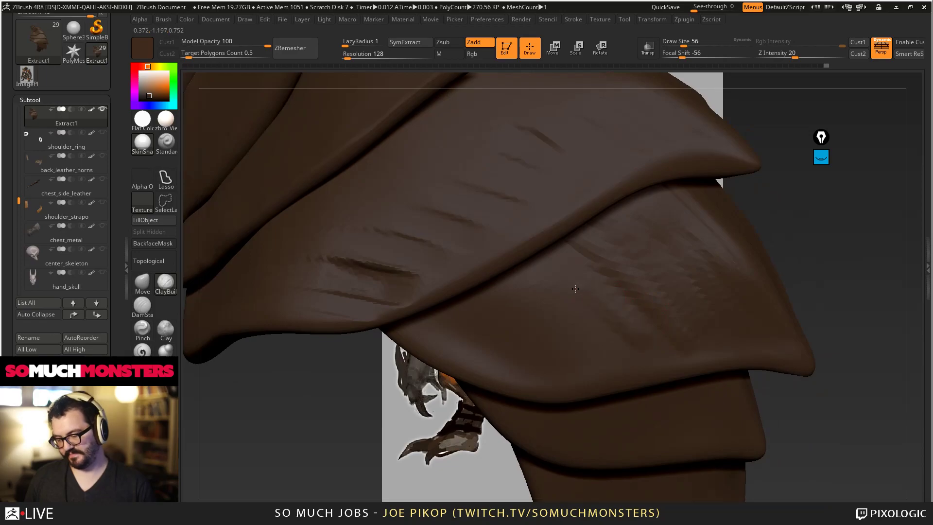
mouse_move(521, 282)
mouse_down()
mouse_move(581, 336)
mouse_move(551, 319)
mouse_up()
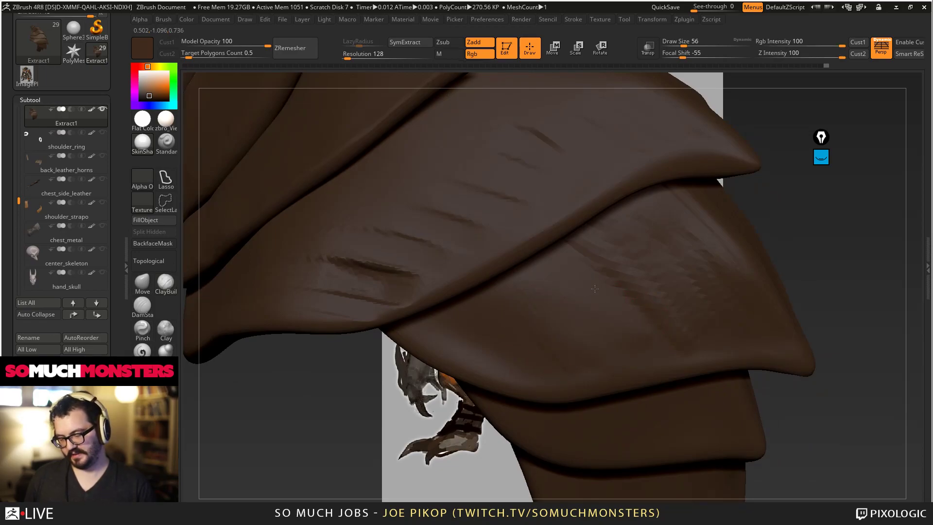
ctrl+right_drag(510, 189, 512, 231)
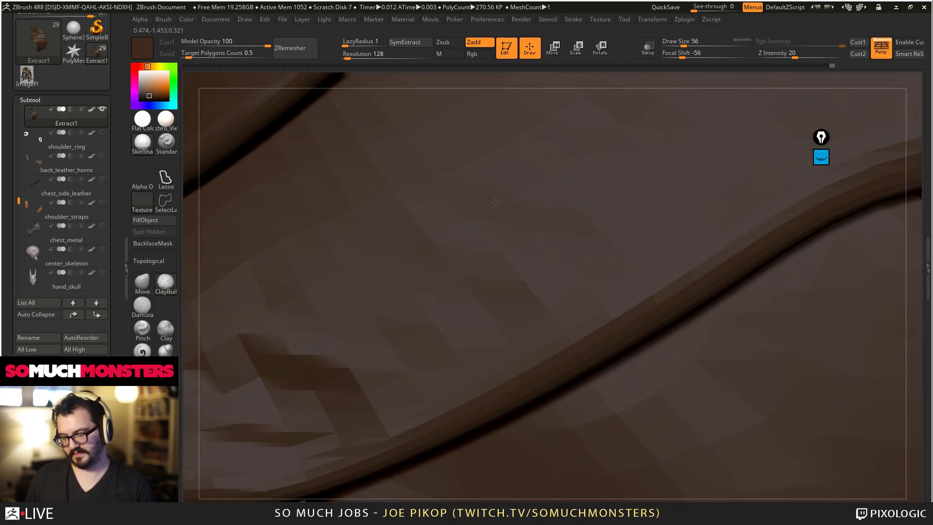
drag(508, 188, 576, 216)
mouse_move(576, 216)
ctrl+right_down()
mouse_move(377, 167)
mouse_move(486, 282)
ctrl+right_up()
drag(613, 318, 571, 328)
shift+drag(663, 277, 716, 241)
mouse_move(700, 208)
ctrl+right_down()
mouse_move(592, 160)
mouse_move(648, 286)
mouse_move(598, 321)
ctrl+right_up()
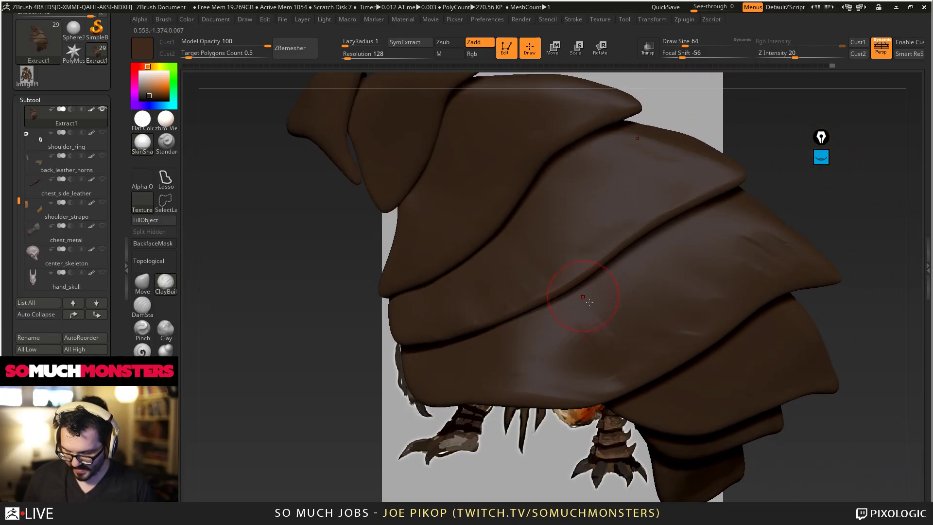
Step: Switch to a subtractive brush, enlarge it to 96 and work over the surface of the large side plate
drag(756, 229, 769, 222)
mouse_move(770, 222)
right_down()
mouse_move(807, 242)
mouse_move(548, 243)
mouse_move(607, 315)
mouse_move(190, 238)
right_up()
click(165, 350)
key(bracketright)
mouse_move(693, 390)
mouse_down()
mouse_move(588, 319)
mouse_move(592, 331)
mouse_move(547, 320)
mouse_move(650, 374)
mouse_up()
right_drag(576, 330, 426, 260)
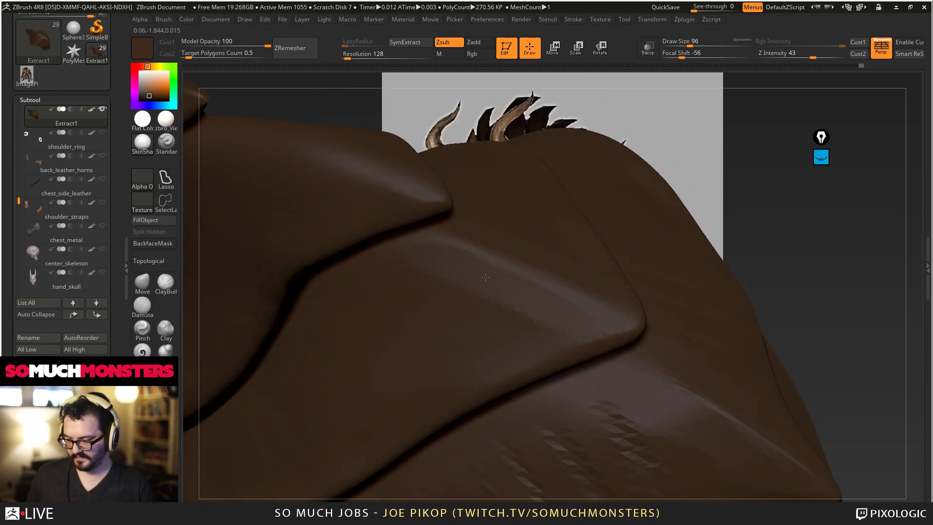
Step: Smooth the faceted marks and streaks on the large side plate of Extract1
mouse_move(601, 323)
right_down()
mouse_move(583, 243)
mouse_move(571, 248)
right_up()
mouse_move(634, 266)
right_down()
mouse_move(491, 184)
mouse_move(627, 267)
right_up()
mouse_move(637, 310)
shift+mouse_down()
mouse_move(621, 286)
mouse_move(522, 301)
shift+mouse_up()
right_drag(505, 291, 568, 248)
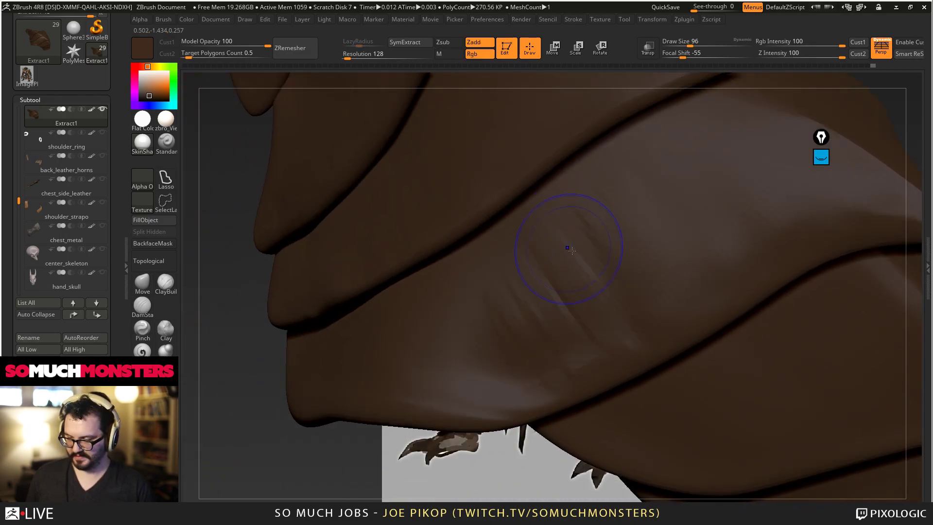
mouse_move(506, 372)
right_down()
mouse_move(599, 302)
mouse_move(519, 341)
right_up()
shift+drag(518, 351, 578, 302)
mouse_move(530, 311)
right_down()
mouse_move(562, 354)
mouse_move(573, 337)
mouse_move(564, 266)
mouse_move(577, 248)
mouse_move(564, 301)
mouse_move(542, 281)
right_up()
Step: Pick a lighter brown and build up the lower side plates with ClayBuildup at size 96, smoothing between strokes
drag(146, 88, 147, 90)
click(165, 282)
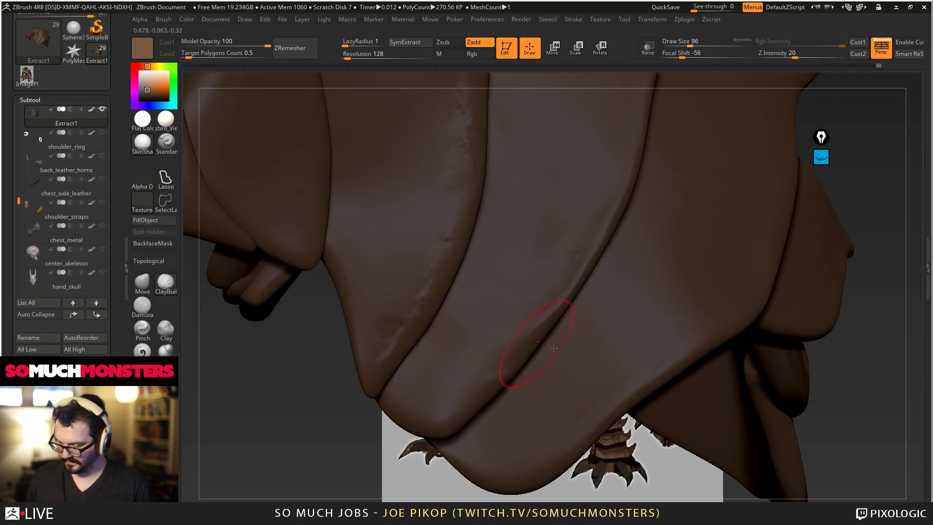
mouse_move(657, 355)
mouse_down()
mouse_move(549, 389)
mouse_move(520, 452)
mouse_move(526, 434)
mouse_up()
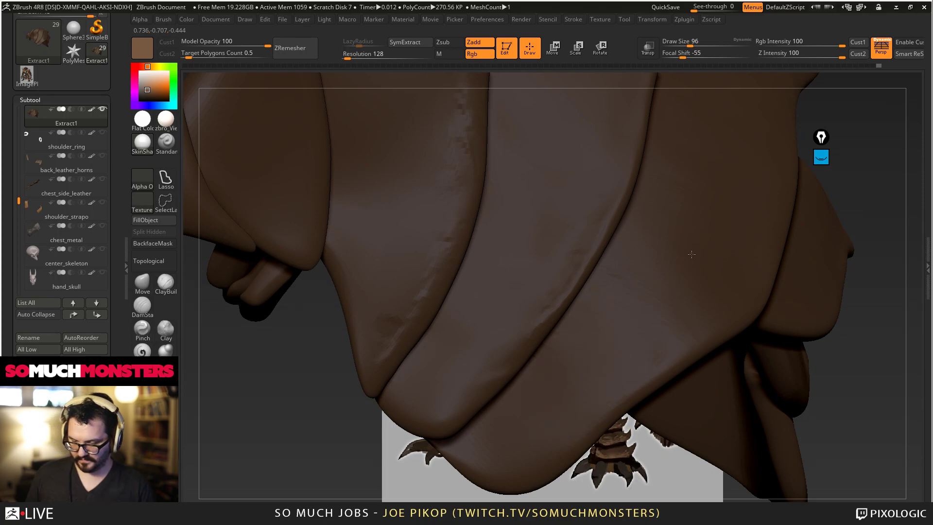
shift+drag(660, 291, 682, 304)
right_drag(490, 417, 554, 447)
drag(547, 459, 518, 478)
mouse_move(500, 448)
ctrl+right_down()
mouse_move(422, 236)
mouse_move(464, 238)
mouse_move(429, 290)
mouse_move(355, 286)
mouse_move(370, 328)
mouse_move(311, 292)
mouse_move(294, 316)
mouse_move(355, 413)
ctrl+right_up()
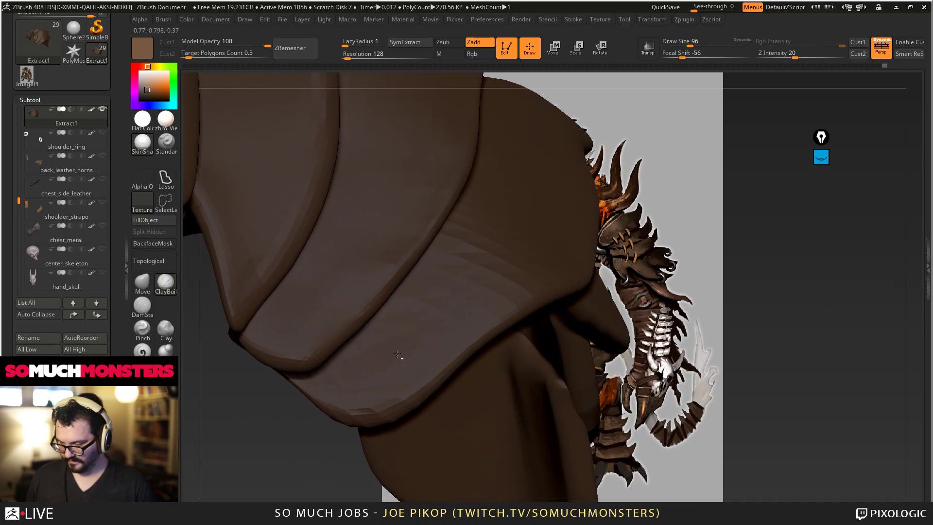
Step: Reshape the lower corners of the large side plates with the Move brush, reducing its size to 28 for the small notch
click(142, 281)
drag(371, 414, 381, 421)
mouse_move(315, 404)
mouse_down()
mouse_move(324, 397)
mouse_move(294, 367)
mouse_up()
mouse_move(291, 360)
ctrl+right_down()
mouse_move(227, 325)
mouse_move(300, 334)
mouse_move(346, 412)
ctrl+right_up()
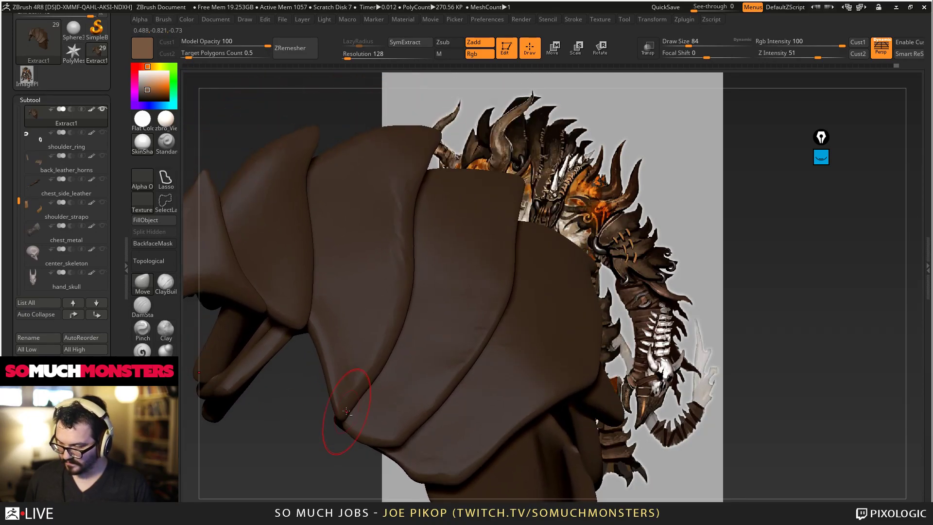
drag(382, 443, 366, 437)
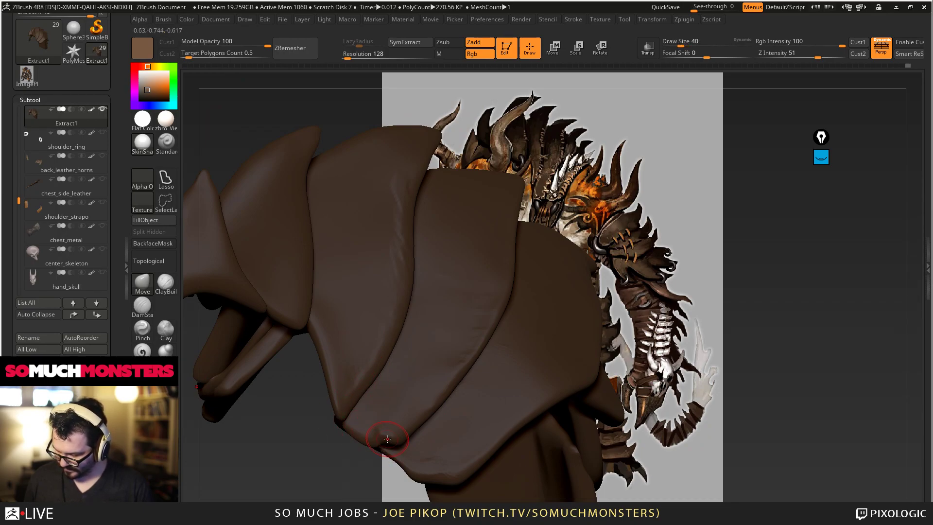
right_drag(352, 419, 377, 433)
drag(391, 434, 374, 419)
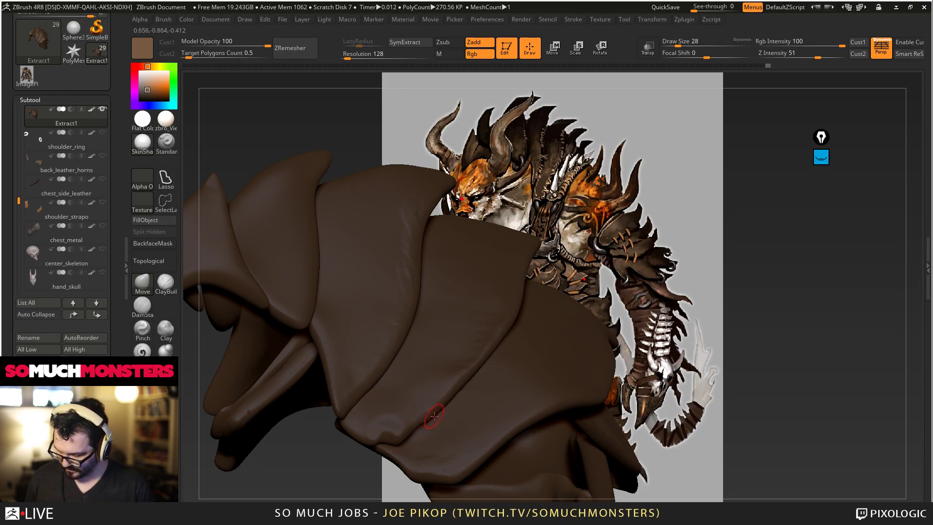
Step: Nudge the overlapping lower edge of the large side plate into a slightly irregular line and smooth along it
drag(477, 340, 499, 348)
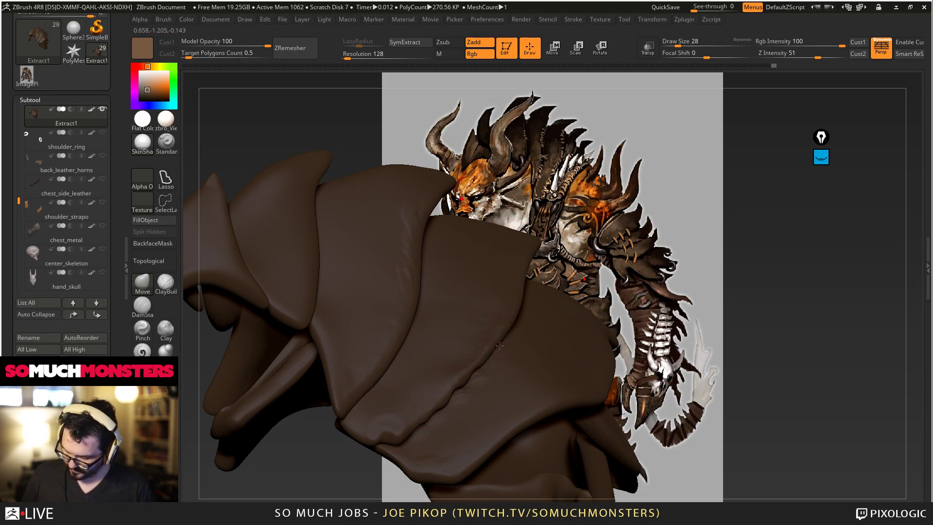
shift+drag(471, 410, 499, 377)
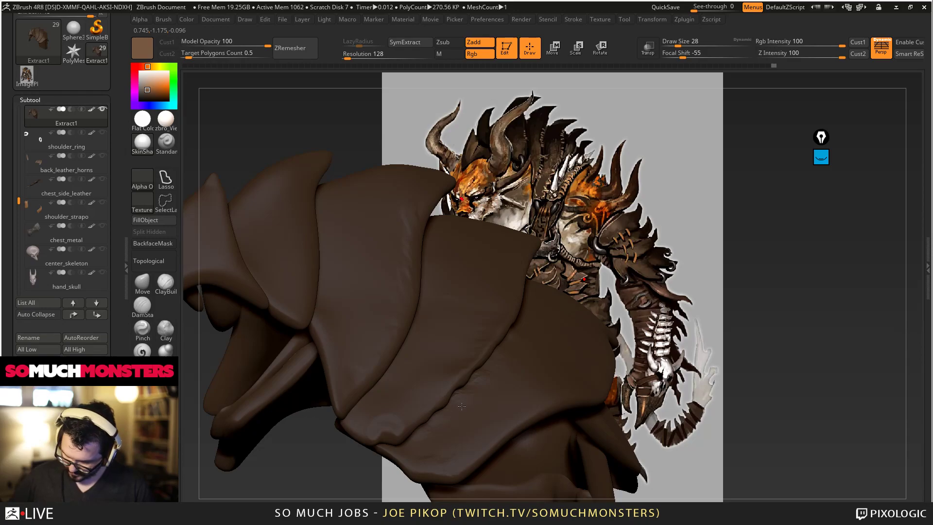
shift+drag(435, 408, 491, 358)
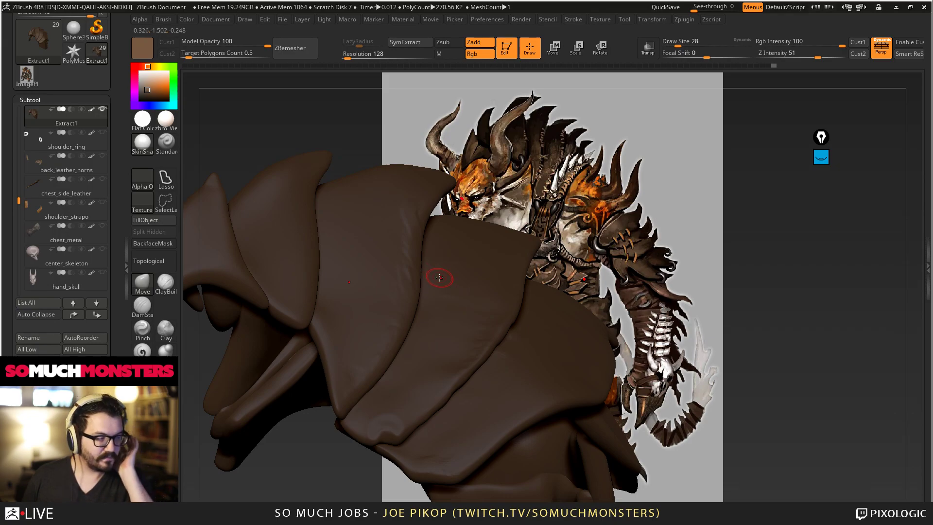
Step: Build a vertical ridge of ClayBuildup strokes down the middle side plate at size 28 to 32 and smooth it into the surface
right_drag(460, 344, 478, 345)
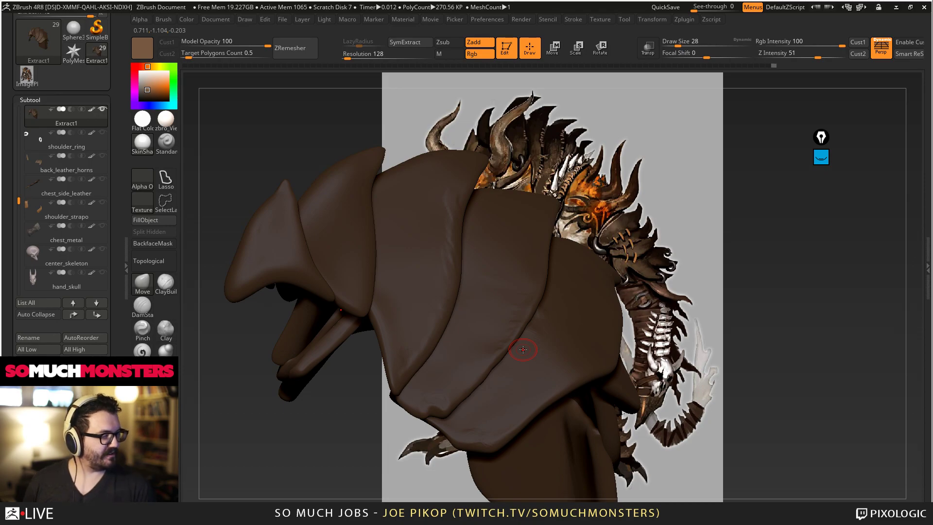
right_drag(496, 313, 556, 398)
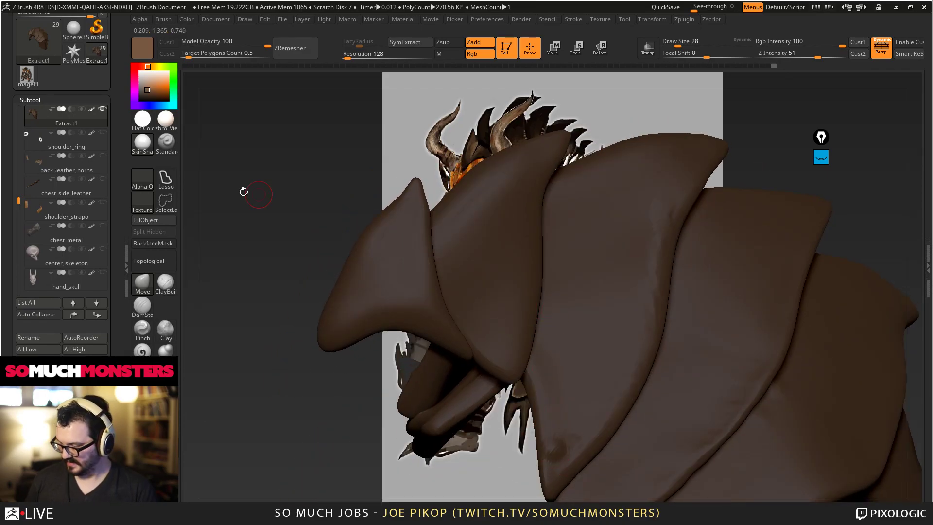
key(b)
key(c)
key(b)
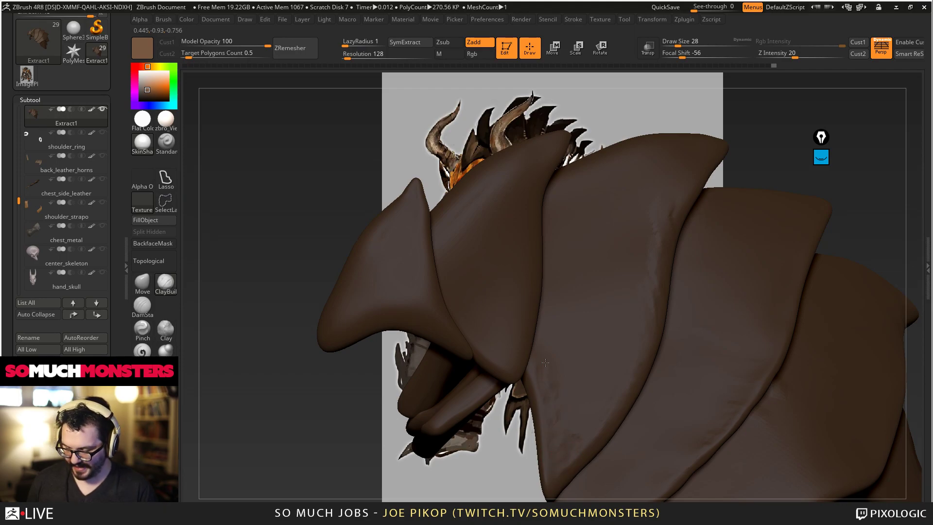
right_drag(559, 364, 583, 464)
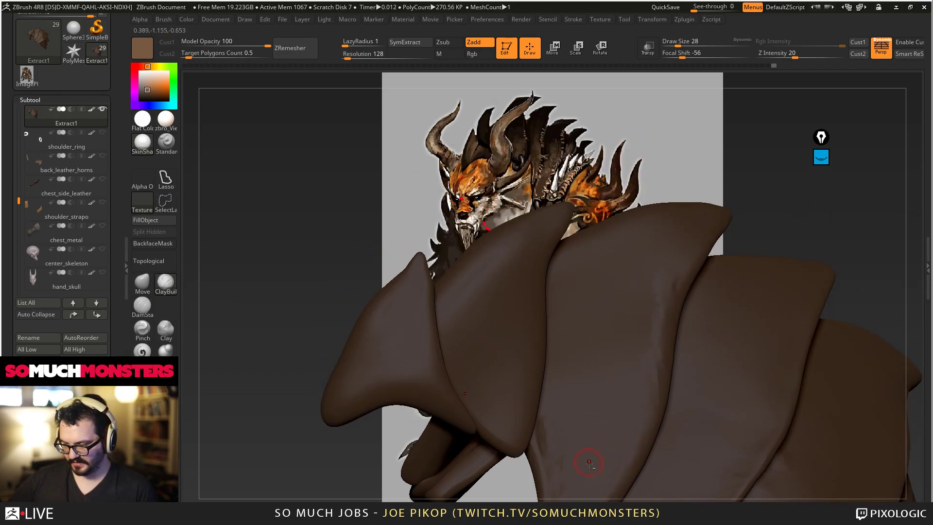
right_drag(628, 389, 594, 413)
drag(595, 413, 612, 315)
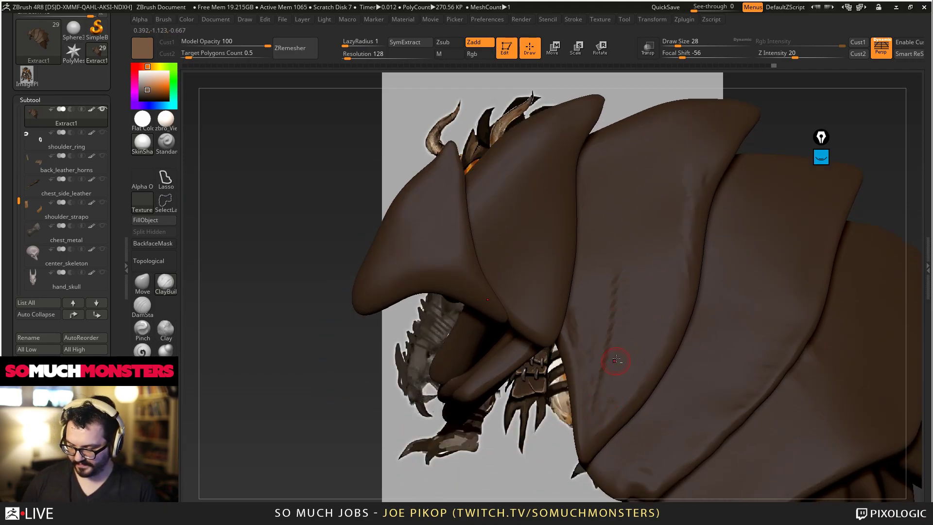
mouse_move(599, 378)
mouse_down()
mouse_move(610, 263)
mouse_move(602, 212)
mouse_move(624, 135)
mouse_up()
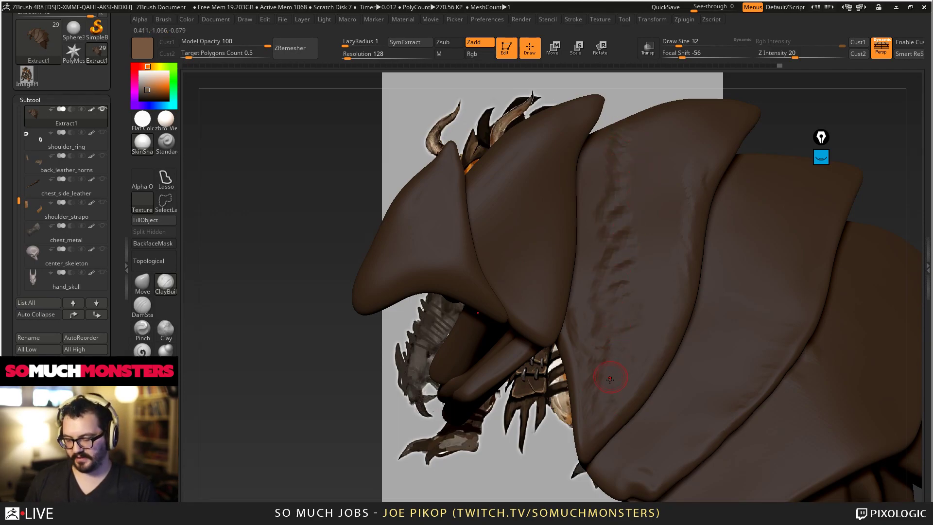
mouse_move(601, 391)
shift+mouse_down()
mouse_move(618, 272)
mouse_move(618, 153)
shift+mouse_up()
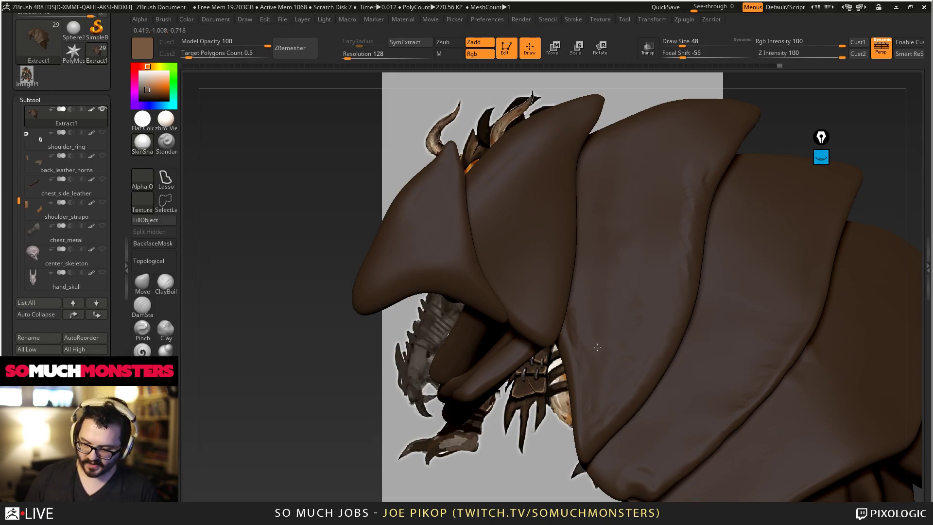
Step: Build up the upper part of the middle plate with ClayBuildup at size 48 to 52, smoothing between strokes
right_drag(619, 372, 618, 312)
mouse_move(630, 371)
right_down()
mouse_move(632, 311)
mouse_move(642, 431)
right_up()
right_drag(656, 389, 666, 340)
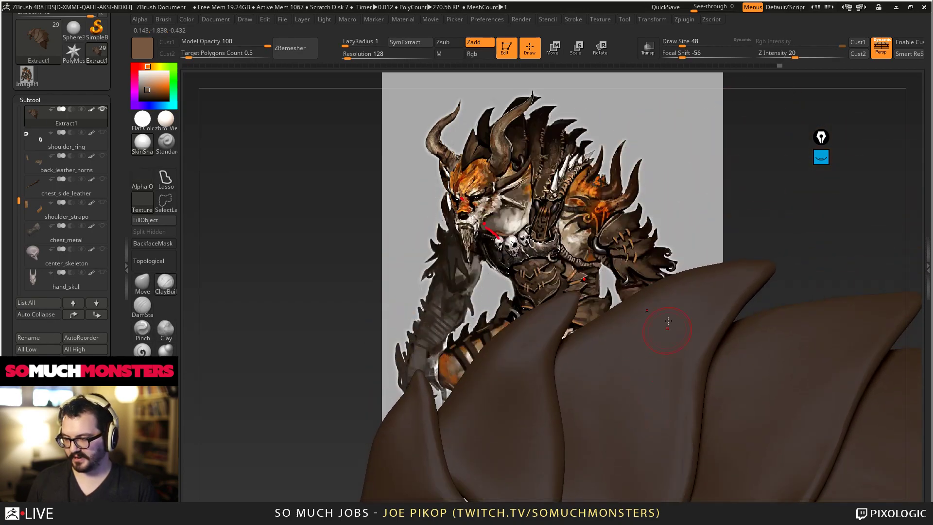
right_drag(696, 304, 684, 399)
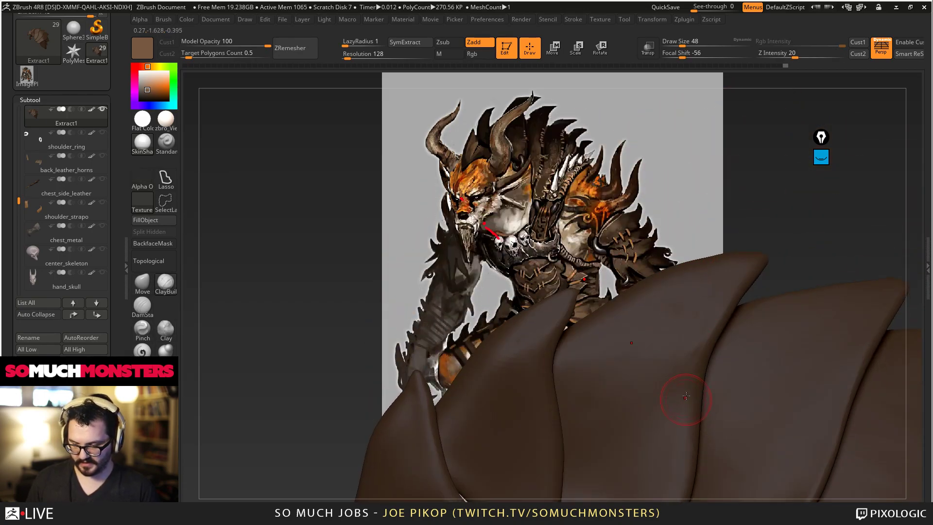
right_drag(687, 335, 681, 370)
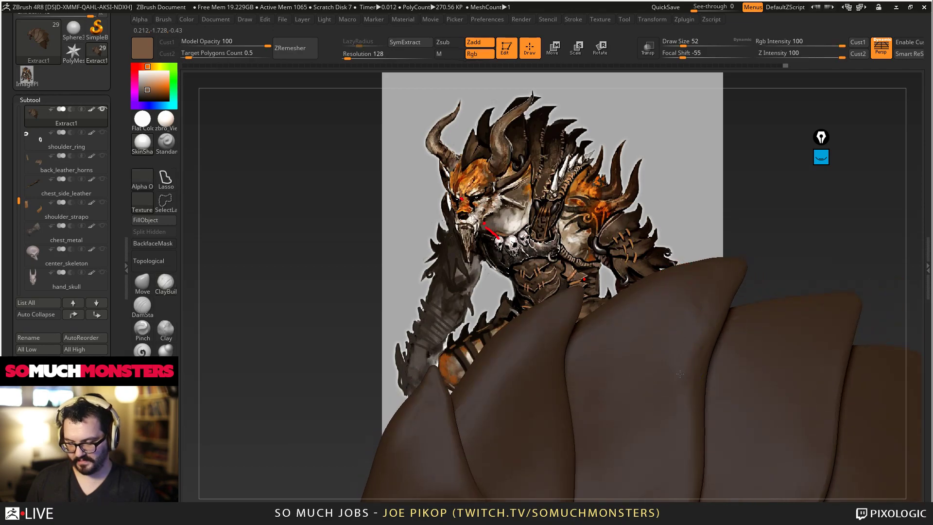
right_drag(677, 402, 667, 428)
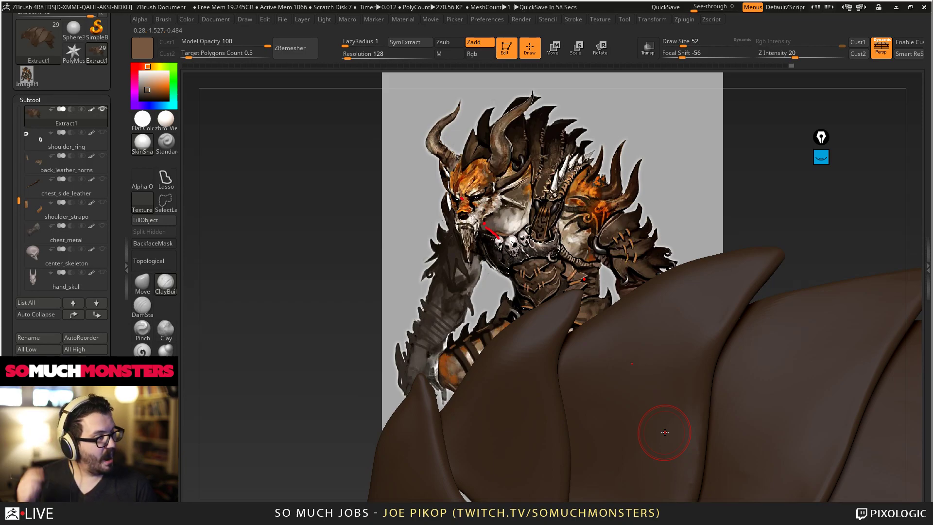
mouse_move(665, 432)
right_down()
mouse_move(635, 275)
mouse_move(652, 315)
right_up()
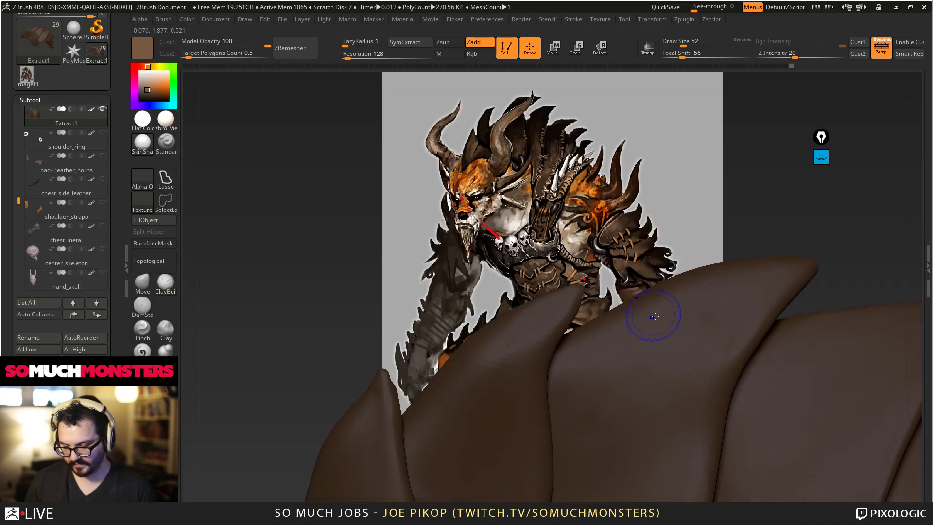
Step: Switch to a subtractive brush at size 48 to 52 and flatten the overlapping edges and lower corners of the large side plates
click(142, 350)
key(bracketright)
mouse_move(681, 310)
right_down()
mouse_move(617, 259)
mouse_move(558, 262)
mouse_move(671, 258)
mouse_move(656, 269)
right_up()
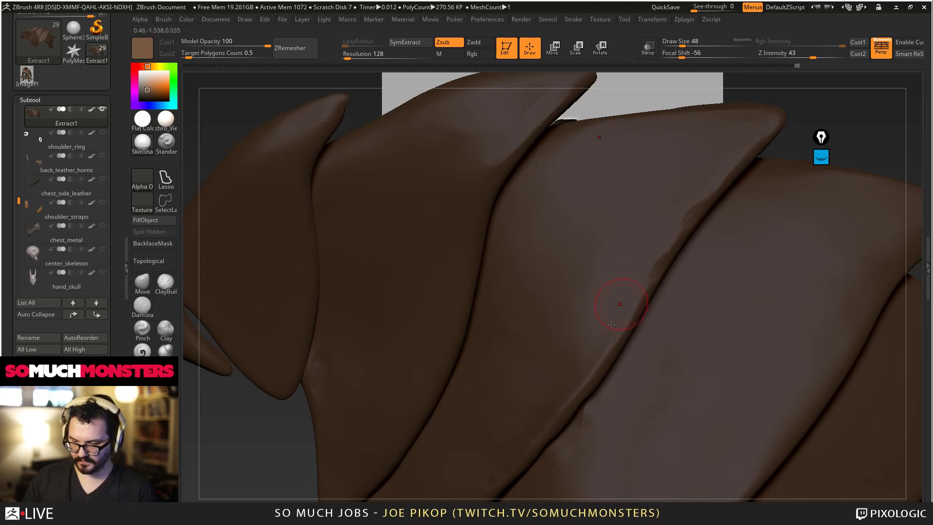
alt+right_drag(525, 446, 521, 384)
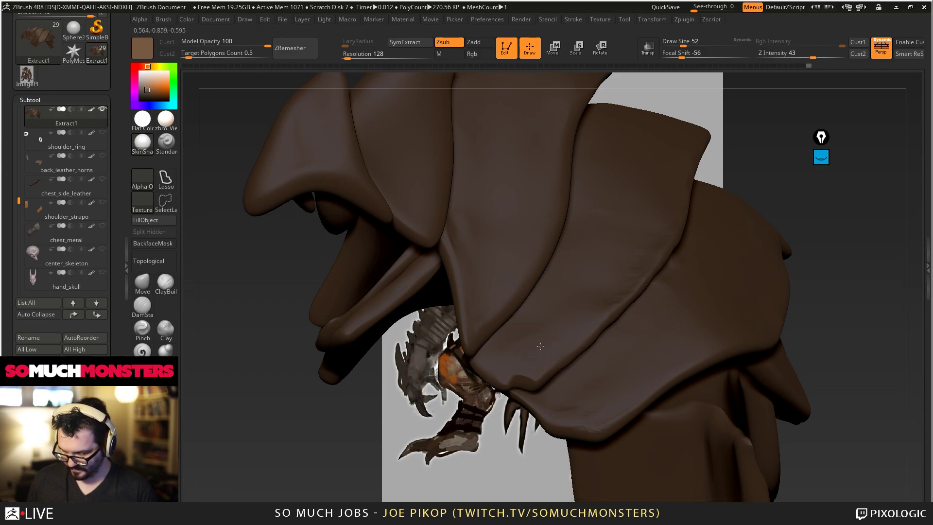
right_drag(552, 298, 563, 335)
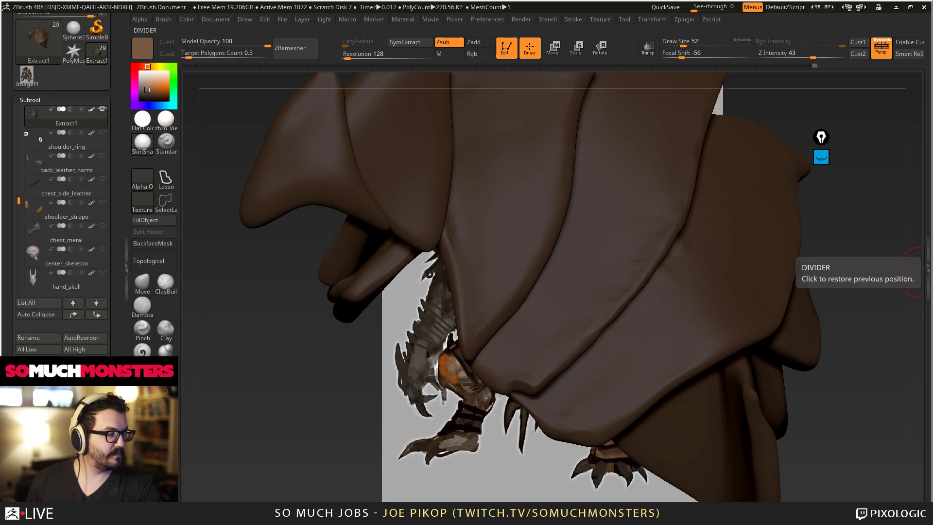
mouse_move(565, 288)
right_down()
mouse_move(583, 318)
mouse_move(632, 298)
mouse_move(568, 341)
mouse_move(582, 364)
right_up()
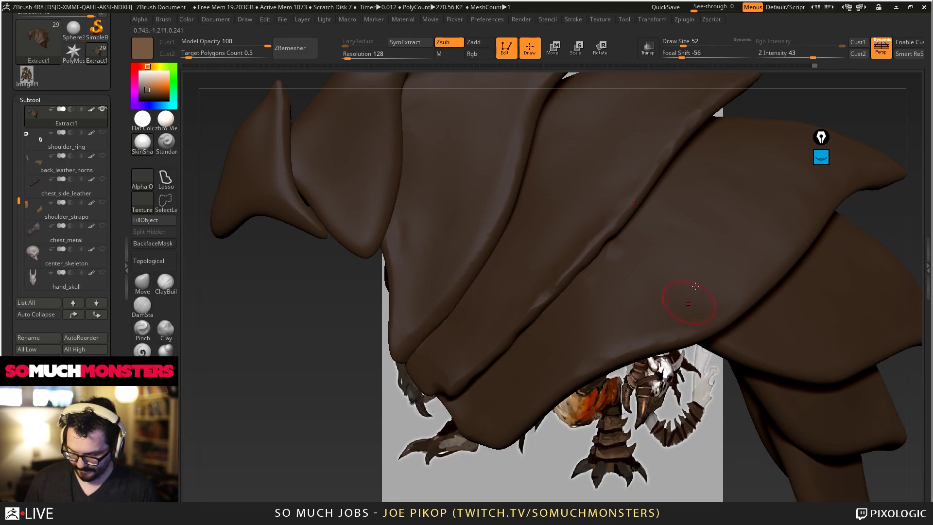
right_drag(755, 137, 649, 278)
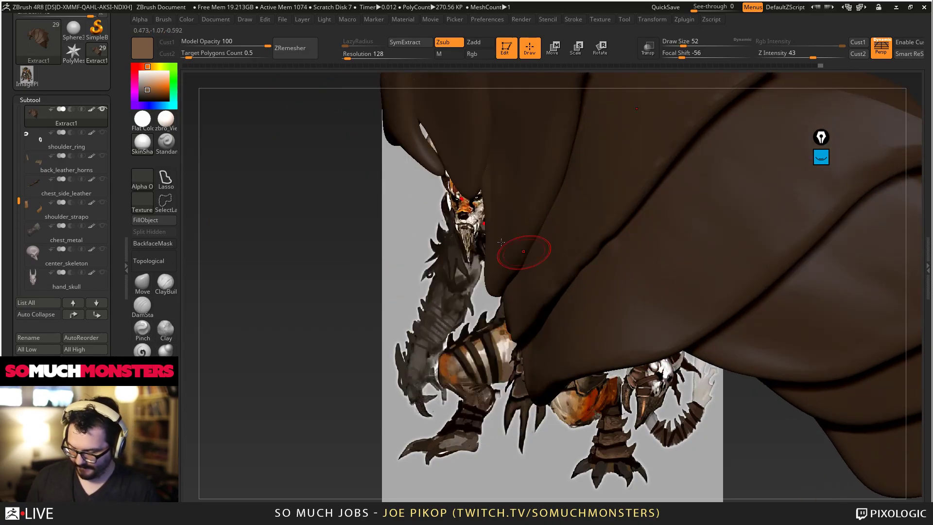
Step: Build up uneven surface form across the rear side plate with ClayBuildup at size 52
click(165, 282)
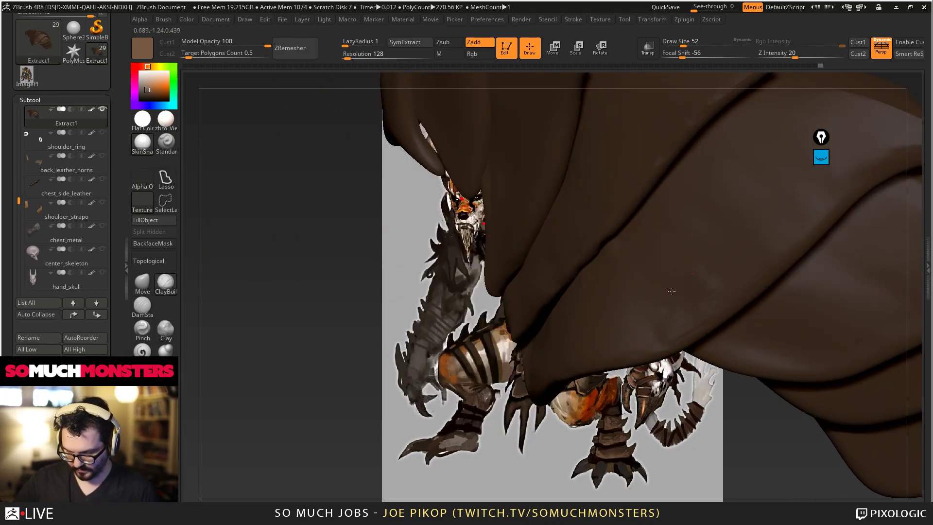
right_drag(695, 199, 566, 314)
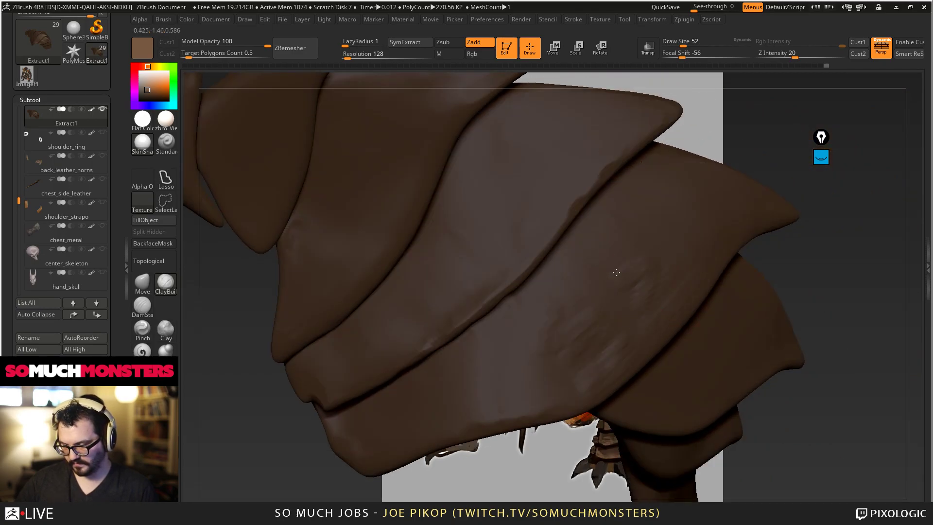
right_drag(642, 212, 650, 294)
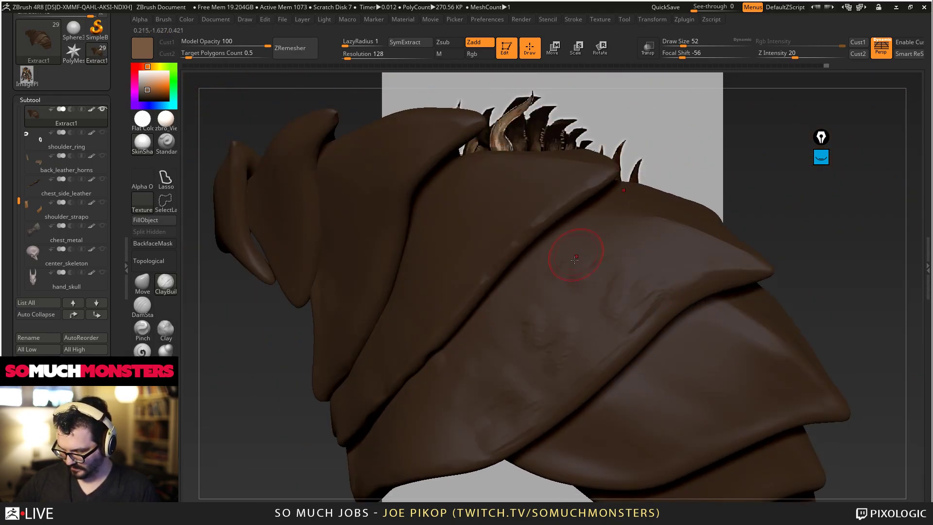
drag(670, 206, 628, 194)
right_drag(646, 204, 615, 245)
drag(624, 208, 592, 194)
right_drag(608, 202, 630, 231)
drag(638, 236, 598, 225)
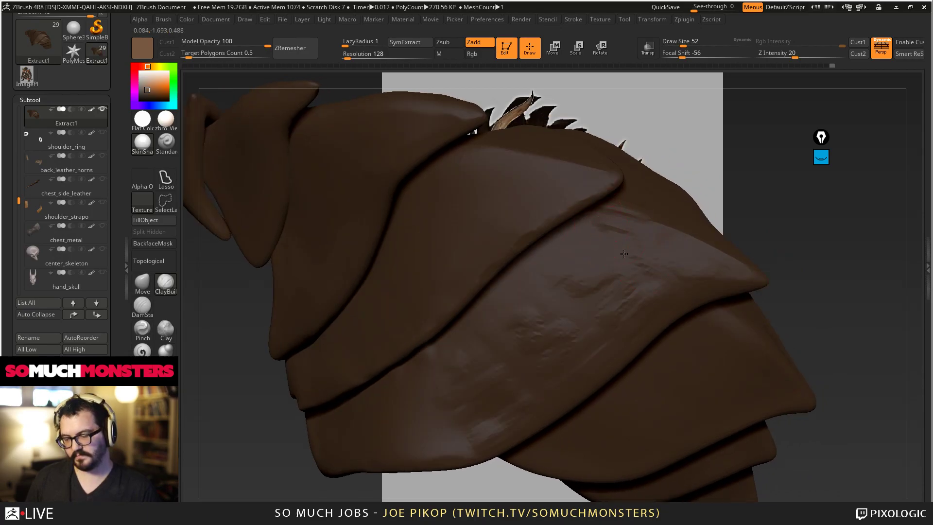
Step: Smooth the rough clay strokes on the rear side plate and the neighbouring plate's edge with the Smooth brush at size 60
drag(625, 301, 675, 276)
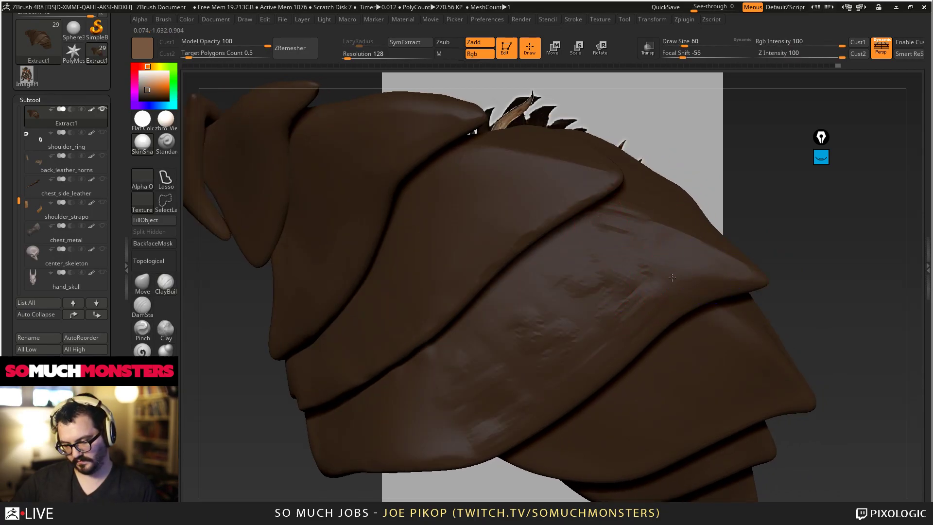
mouse_move(525, 306)
right_down()
mouse_move(589, 331)
mouse_move(566, 312)
mouse_move(572, 338)
right_up()
mouse_move(609, 315)
right_down()
mouse_move(569, 96)
mouse_move(545, 280)
mouse_move(528, 283)
mouse_move(572, 270)
mouse_move(587, 308)
right_up()
mouse_move(618, 239)
right_down()
mouse_move(555, 183)
mouse_move(602, 243)
mouse_move(598, 308)
mouse_move(622, 291)
mouse_move(628, 270)
right_up()
shift+drag(712, 186, 672, 202)
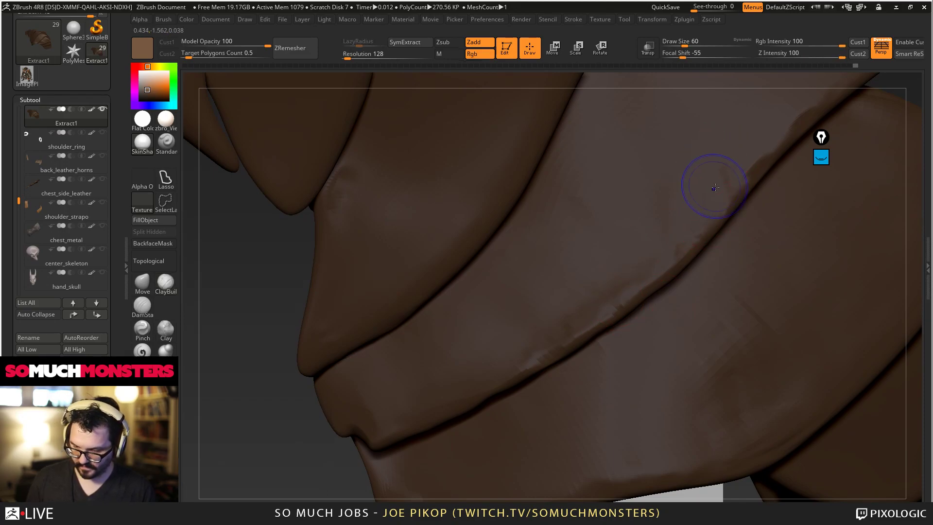
Step: Turn on topological masking for the Move brush and reshape the side plates and their tips at size 108 to 172
key(f)
mouse_move(512, 289)
ctrl+right_down()
mouse_move(489, 329)
mouse_move(500, 298)
mouse_move(532, 363)
mouse_move(554, 296)
mouse_move(601, 357)
ctrl+right_up()
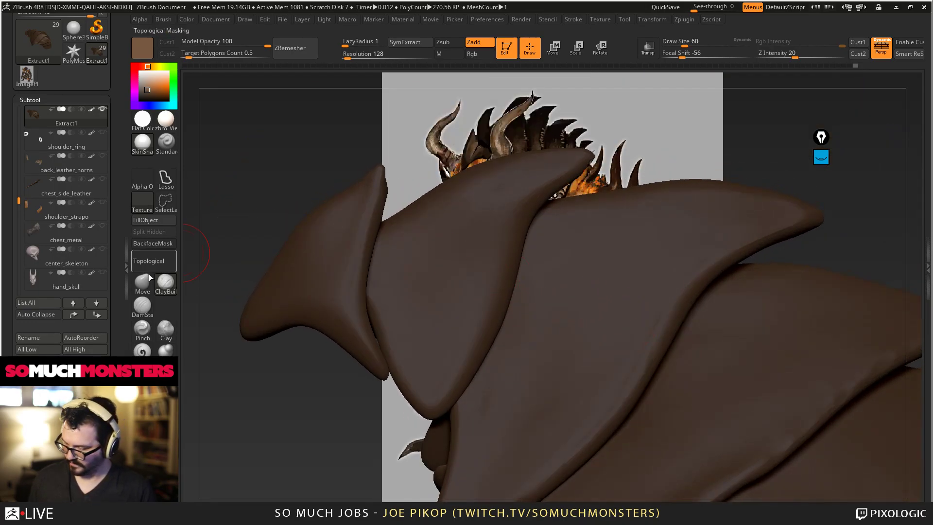
click(149, 261)
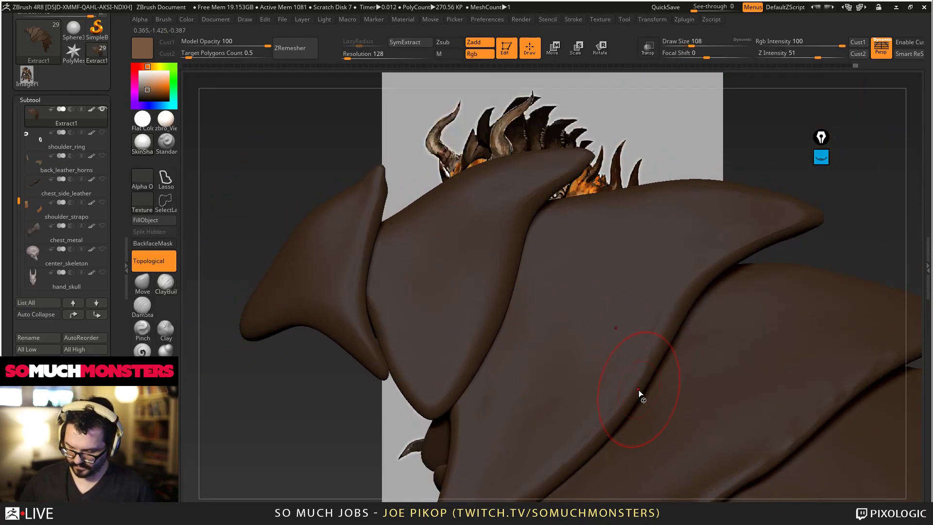
mouse_move(665, 330)
ctrl+right_down()
mouse_move(664, 284)
mouse_move(674, 330)
ctrl+right_up()
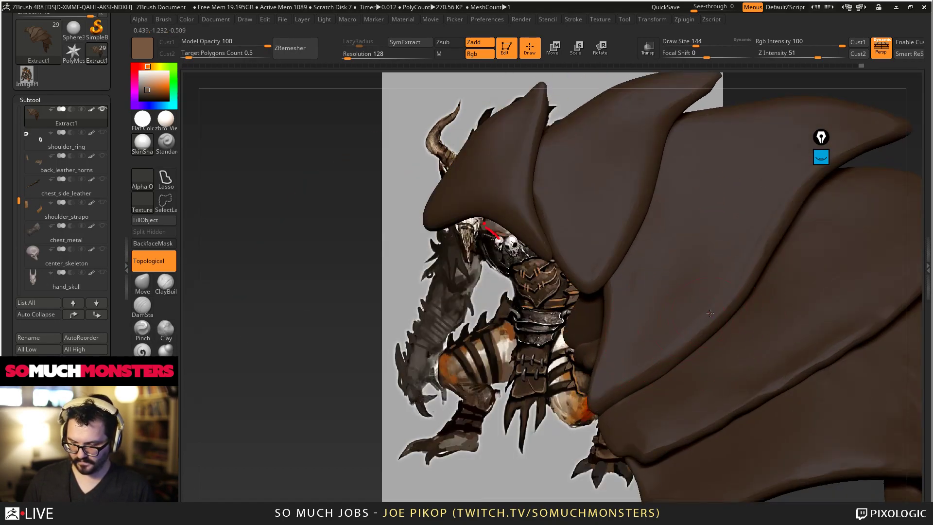
right_drag(719, 309, 778, 281)
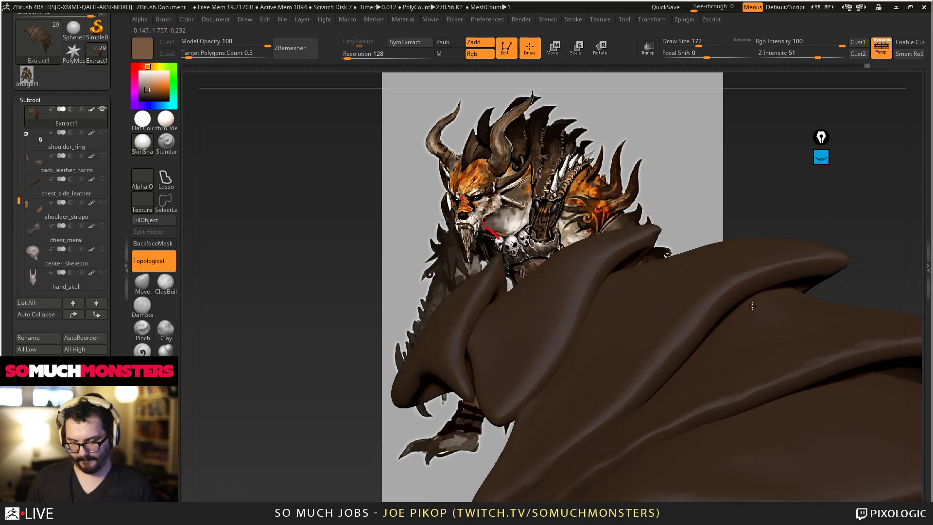
Step: Flatten the broad faces and tip areas of the large overlapping side plates with a subtractive brush at size 64 to 76
mouse_move(752, 305)
right_down()
mouse_move(605, 168)
mouse_move(611, 254)
mouse_move(593, 231)
mouse_move(677, 316)
mouse_move(641, 292)
mouse_move(643, 308)
mouse_move(602, 287)
right_up()
key(bracketleft)
key(bracketleft)
click(165, 350)
right_drag(668, 280, 711, 278)
mouse_move(611, 218)
right_down()
mouse_move(620, 239)
mouse_move(656, 210)
right_up()
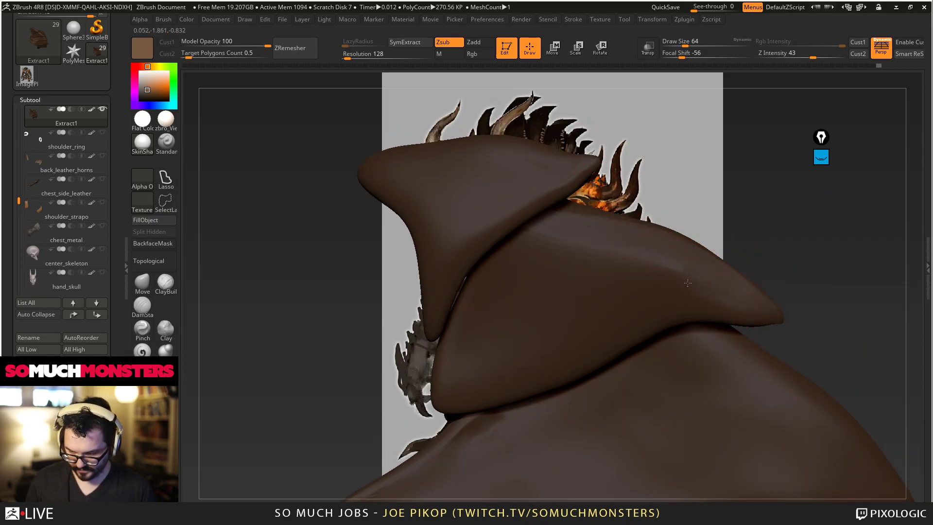
right_drag(538, 284, 535, 246)
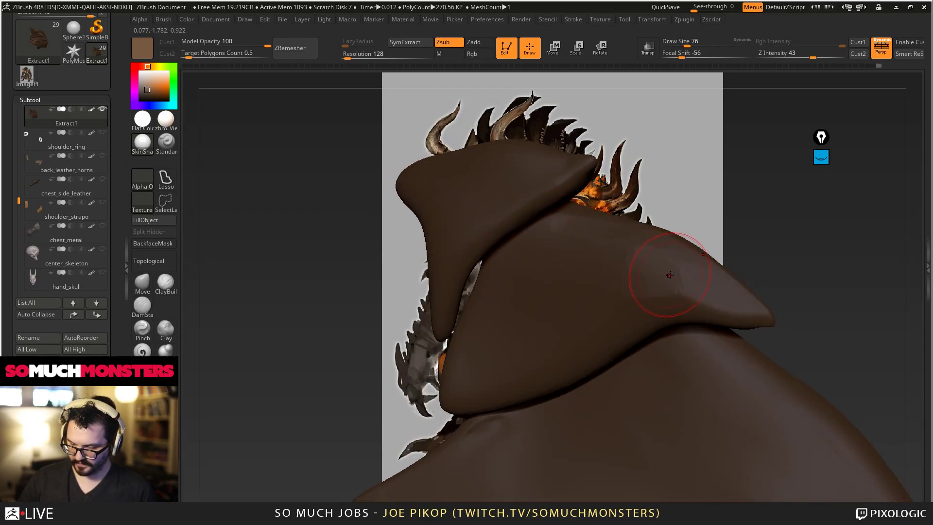
right_drag(674, 286, 685, 298)
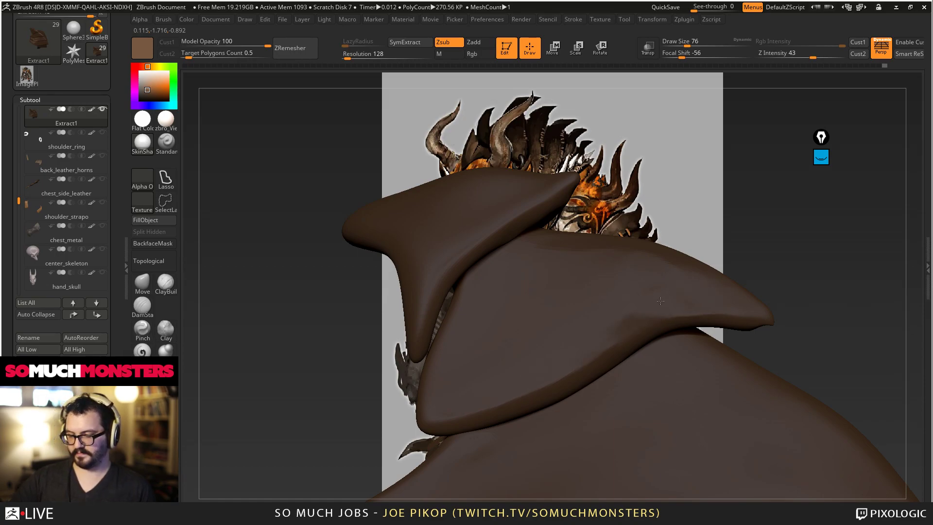
right_drag(554, 358, 586, 370)
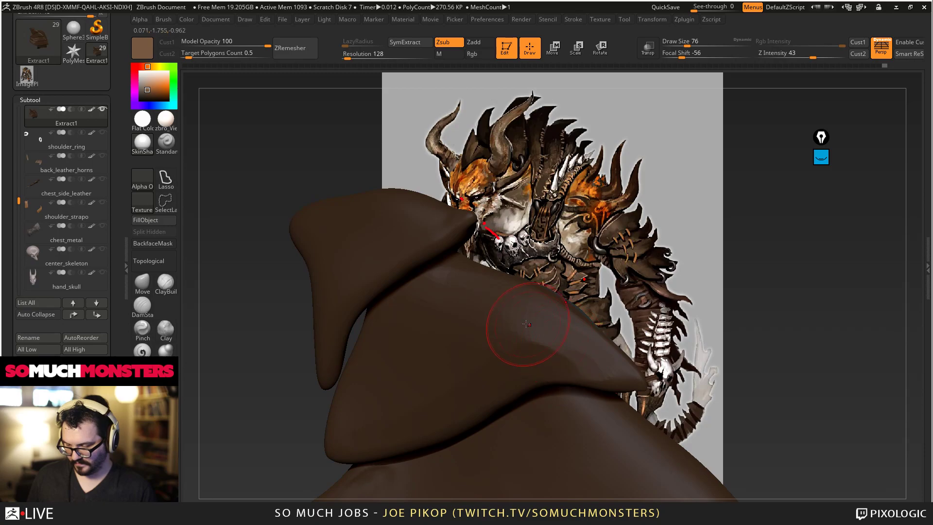
Step: Smooth the flattened surface of the second side plate with the Smooth brush at size 76
right_drag(485, 330, 454, 330)
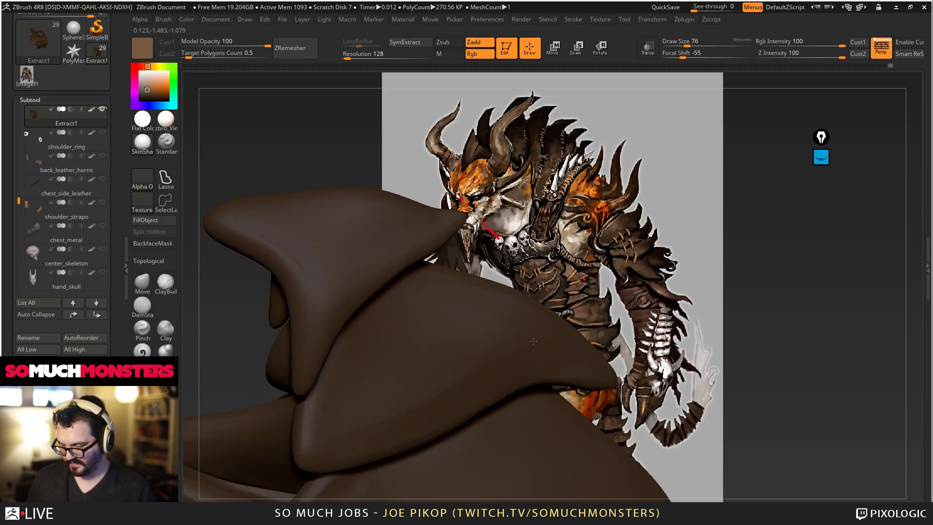
right_drag(528, 338, 476, 334)
right_drag(578, 353, 547, 267)
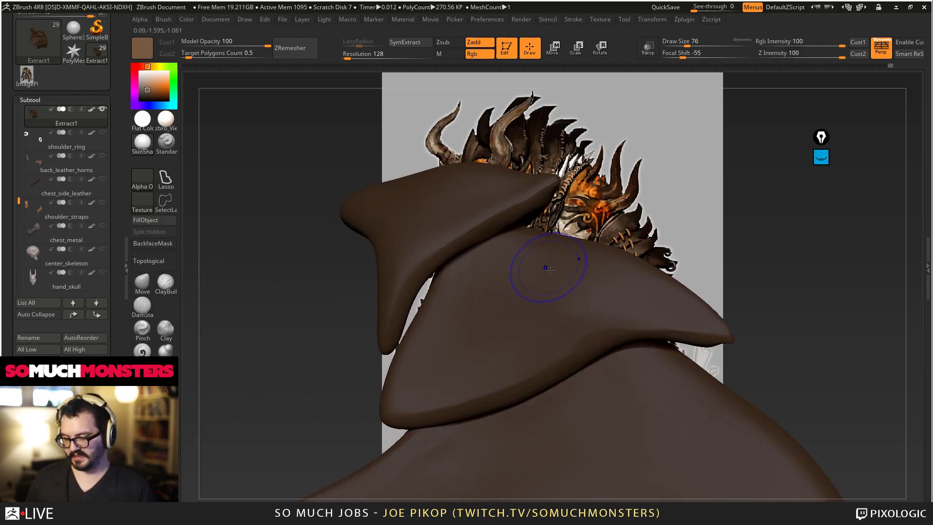
right_drag(503, 348, 419, 281)
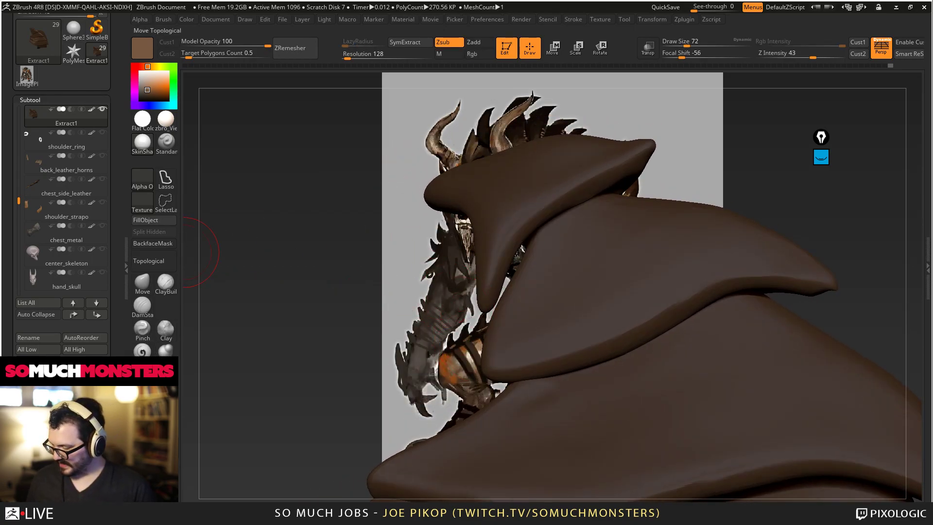
Step: Turn on topological masking and nudge the edge of the front side plate with the Move brush at size 160
click(148, 261)
key(bracketright)
drag(536, 241, 523, 238)
mouse_move(493, 263)
right_down()
mouse_move(438, 255)
mouse_move(539, 245)
right_up()
mouse_move(612, 225)
right_down()
mouse_move(611, 193)
mouse_move(570, 166)
right_up()
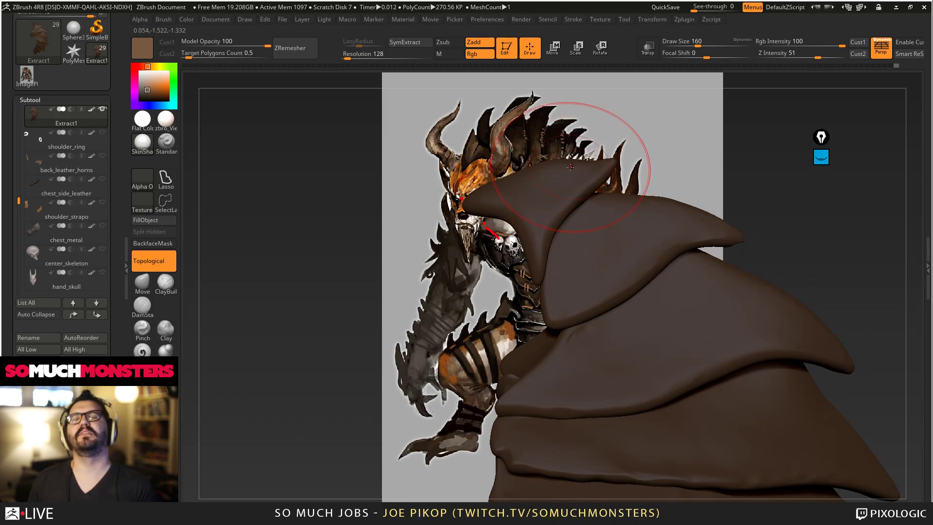
Step: Smooth the surfaces and edges of the stacked side plates along the armor's flank
mouse_move(590, 287)
ctrl+right_down()
mouse_move(572, 245)
mouse_move(585, 265)
mouse_move(590, 313)
mouse_move(561, 343)
mouse_move(562, 301)
ctrl+right_up()
shift+drag(585, 287, 603, 257)
alt+right_drag(613, 302, 577, 266)
shift+drag(510, 364, 591, 366)
mouse_move(670, 296)
alt+right_down()
mouse_move(599, 238)
mouse_move(597, 187)
alt+right_up()
mouse_move(549, 344)
shift+mouse_down()
mouse_move(641, 368)
mouse_move(617, 362)
shift+mouse_up()
mouse_move(583, 360)
ctrl+right_down()
mouse_move(537, 328)
mouse_move(525, 275)
mouse_move(575, 306)
mouse_move(641, 286)
ctrl+right_up()
Step: Reshape the rear plates around the central back ridge with the topological Move brush at size 164
drag(686, 324, 701, 320)
mouse_move(701, 320)
right_down()
mouse_move(727, 362)
mouse_move(724, 376)
mouse_move(717, 334)
right_up()
key(shift)
mouse_move(654, 303)
right_down()
mouse_move(671, 298)
mouse_move(661, 263)
right_up()
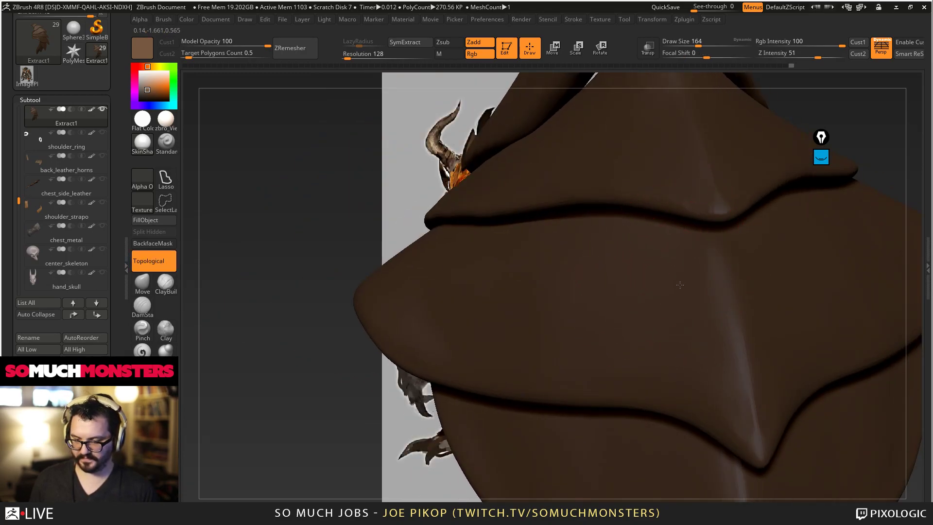
mouse_move(705, 335)
right_down()
mouse_move(677, 325)
mouse_move(587, 242)
mouse_move(704, 271)
mouse_move(690, 265)
mouse_move(691, 242)
right_up()
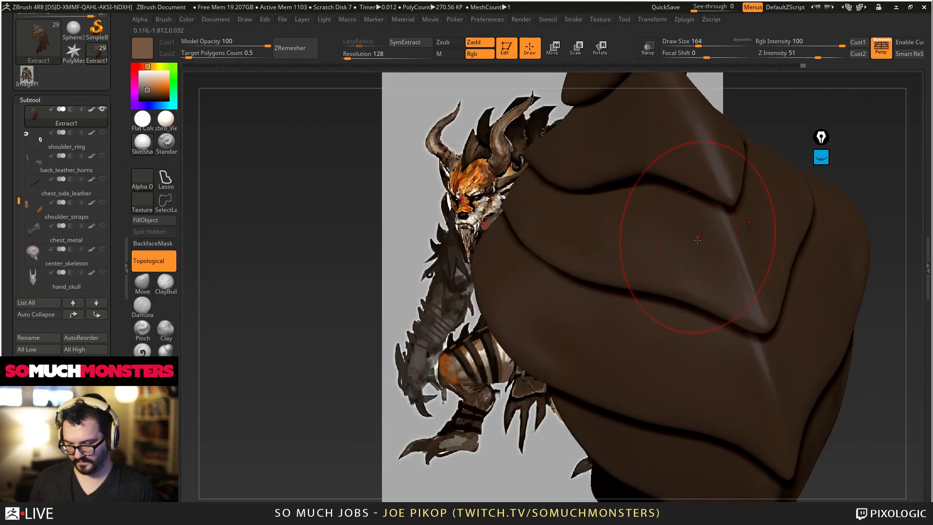
drag(723, 299, 716, 296)
right_drag(716, 296, 722, 253)
right_drag(734, 319, 711, 305)
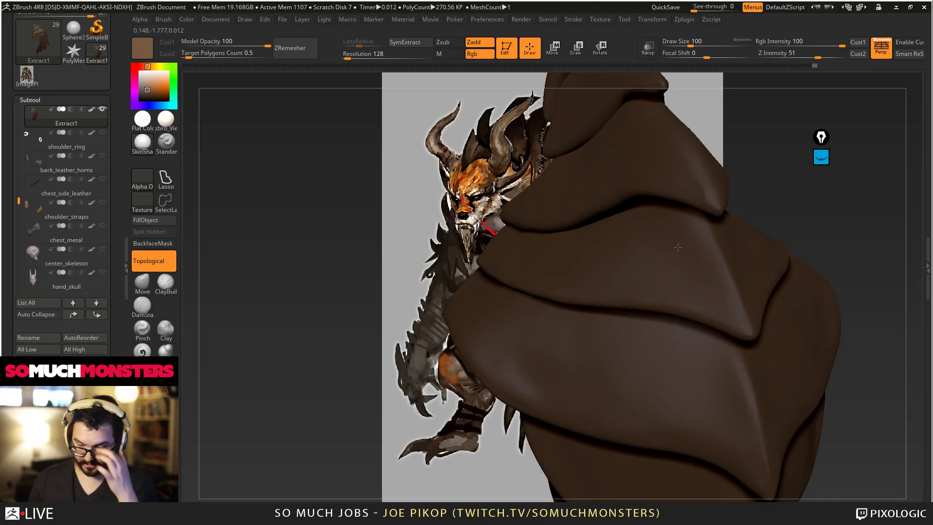
Step: Refine the back plates' lower edges and tips at size 100, smoothing the large rear side plate
right_drag(635, 206, 660, 244)
mouse_move(735, 313)
ctrl+right_down()
mouse_move(628, 161)
mouse_move(739, 360)
ctrl+right_up()
mouse_move(733, 285)
right_down()
mouse_move(661, 335)
mouse_move(680, 313)
mouse_move(697, 315)
mouse_move(676, 327)
right_up()
right_drag(732, 323, 748, 306)
mouse_move(736, 337)
right_down()
mouse_move(713, 318)
mouse_move(723, 287)
mouse_move(705, 273)
mouse_move(729, 374)
mouse_move(686, 271)
mouse_move(711, 281)
mouse_move(716, 272)
mouse_move(707, 273)
right_up()
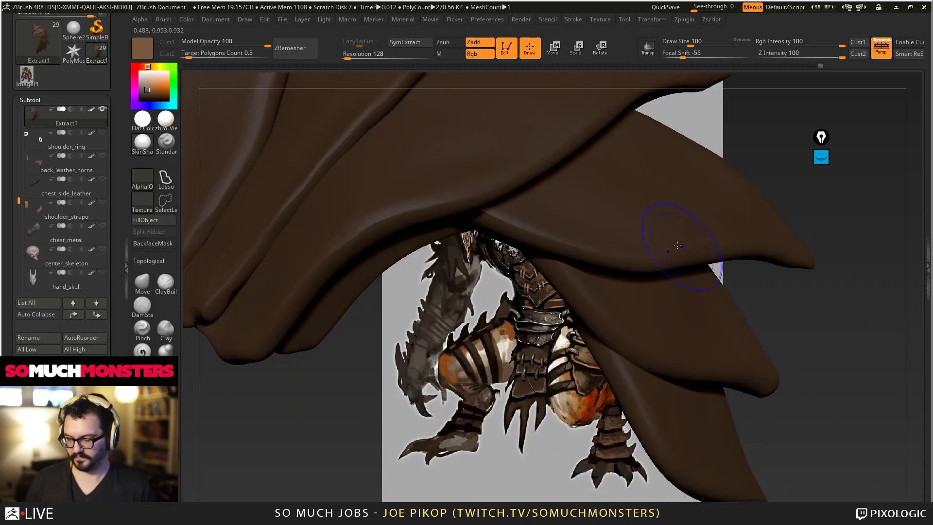
mouse_move(527, 251)
right_down()
mouse_move(517, 268)
mouse_move(527, 240)
right_up()
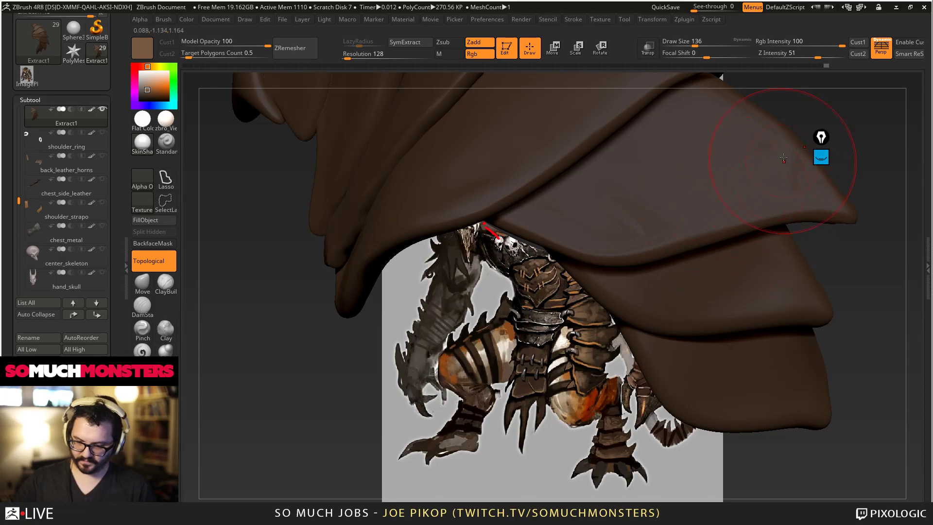
Step: Show the rest of the creature's subtools again and frame the back armor behind the horns against the concept art
ctrl+right_drag(765, 187, 515, 206)
mouse_move(524, 262)
right_down()
mouse_move(573, 301)
mouse_move(506, 212)
right_up()
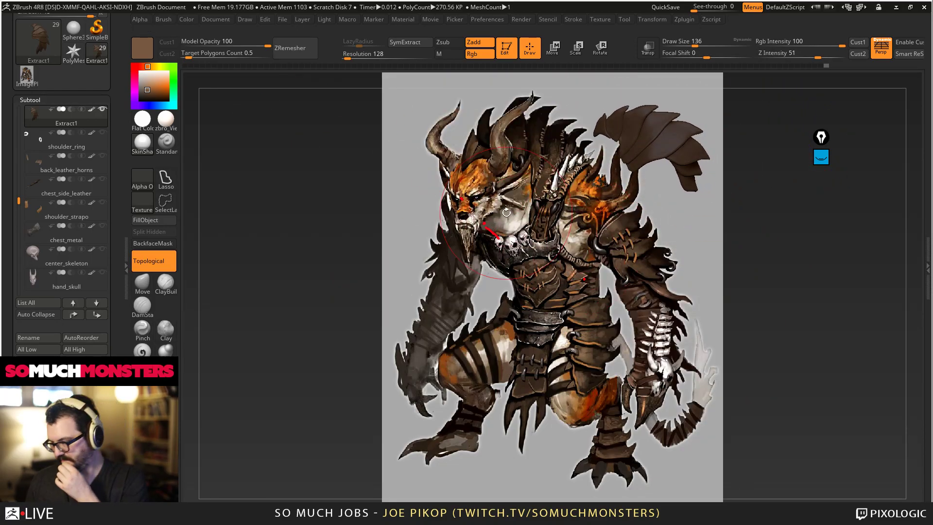
click(103, 111)
mouse_move(515, 211)
alt+right_down()
mouse_move(522, 281)
mouse_move(626, 272)
mouse_move(632, 252)
mouse_move(604, 247)
mouse_move(595, 272)
mouse_move(627, 248)
mouse_move(544, 187)
mouse_move(551, 141)
alt+right_up()
mouse_move(565, 262)
alt+right_down()
mouse_move(524, 240)
mouse_move(556, 288)
mouse_move(549, 264)
alt+right_up()
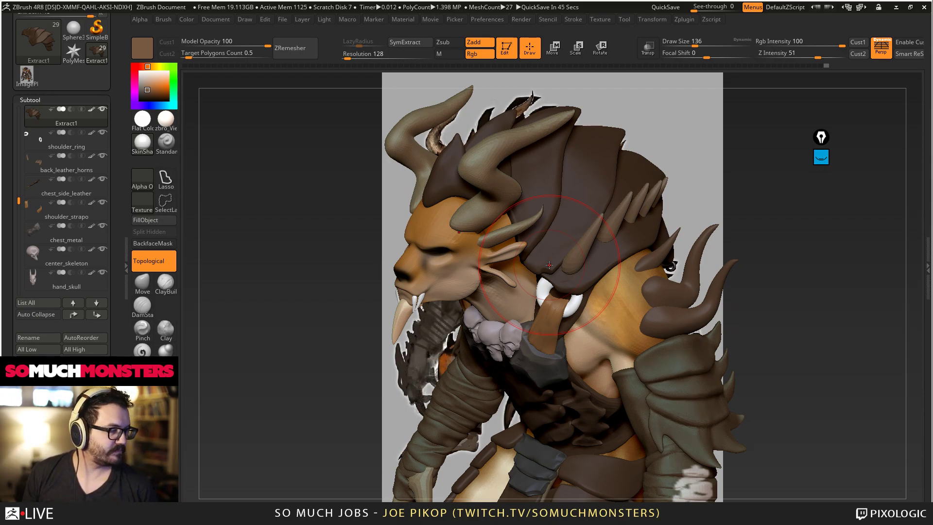
mouse_move(541, 204)
alt+right_down()
mouse_move(649, 222)
mouse_move(628, 191)
mouse_move(651, 257)
mouse_move(707, 328)
mouse_move(697, 330)
mouse_move(745, 318)
mouse_move(756, 359)
mouse_move(763, 346)
alt+right_up()
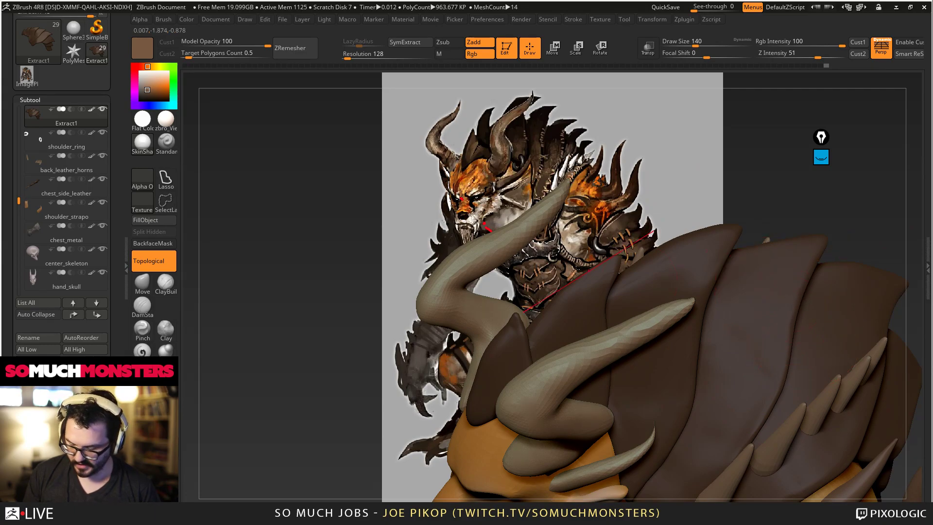
Step: Push the middle back plates into a better silhouette behind the horns with the topological Move brush at size 136 to 140
mouse_move(763, 275)
right_down()
mouse_move(700, 281)
mouse_move(690, 297)
right_up()
drag(684, 293, 671, 288)
right_drag(692, 270, 704, 241)
drag(682, 323, 667, 321)
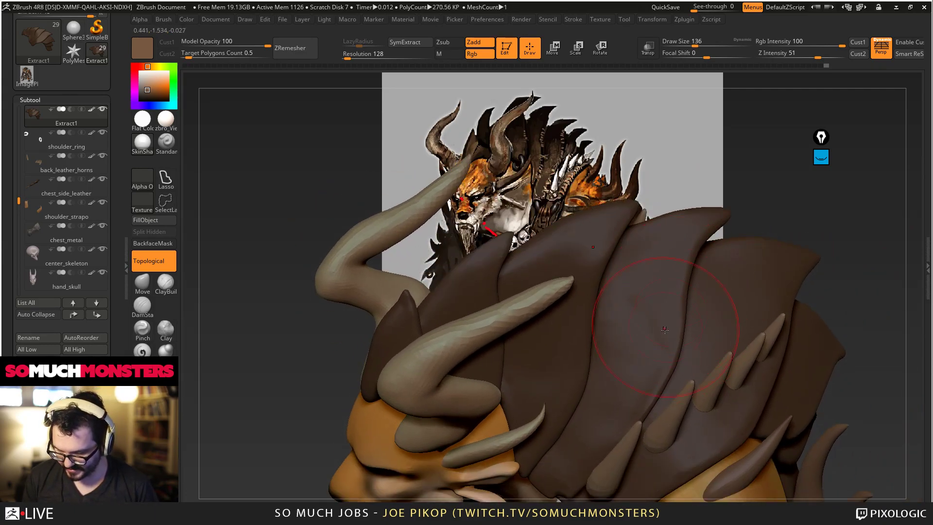
mouse_move(663, 364)
right_down()
mouse_move(662, 313)
mouse_move(693, 323)
right_up()
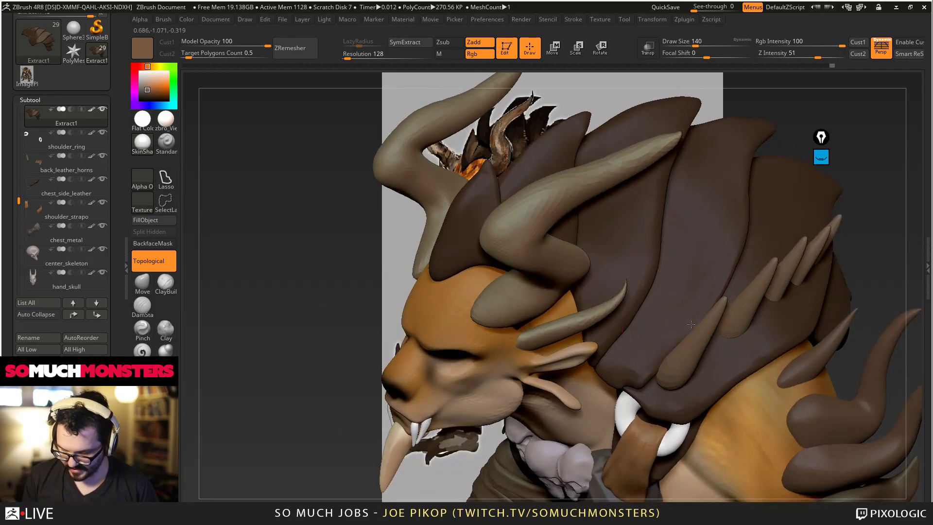
right_drag(656, 364, 659, 437)
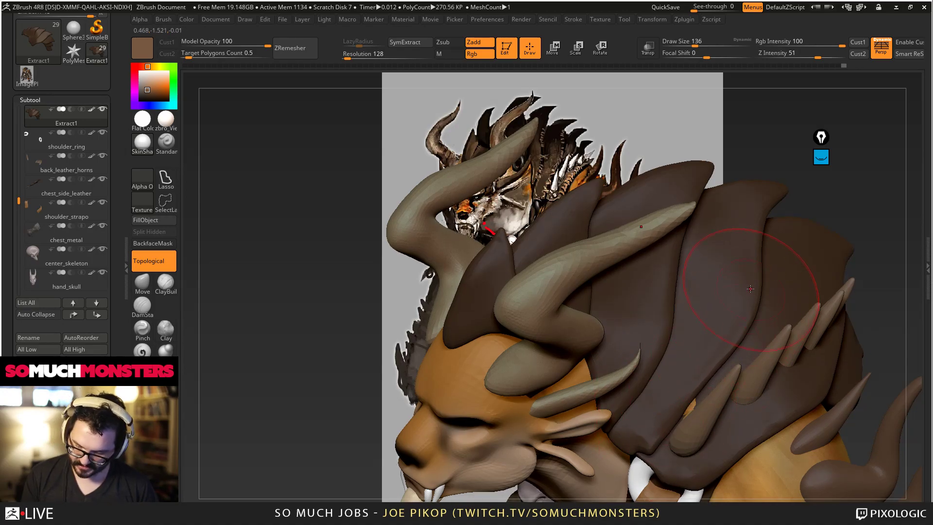
right_drag(752, 278, 779, 218)
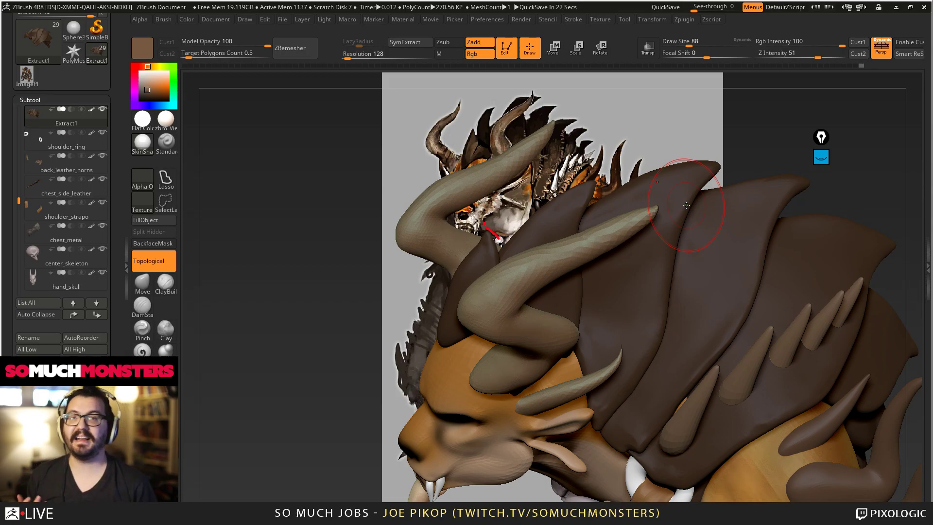
mouse_move(685, 205)
right_down()
mouse_move(653, 223)
mouse_move(671, 204)
right_up()
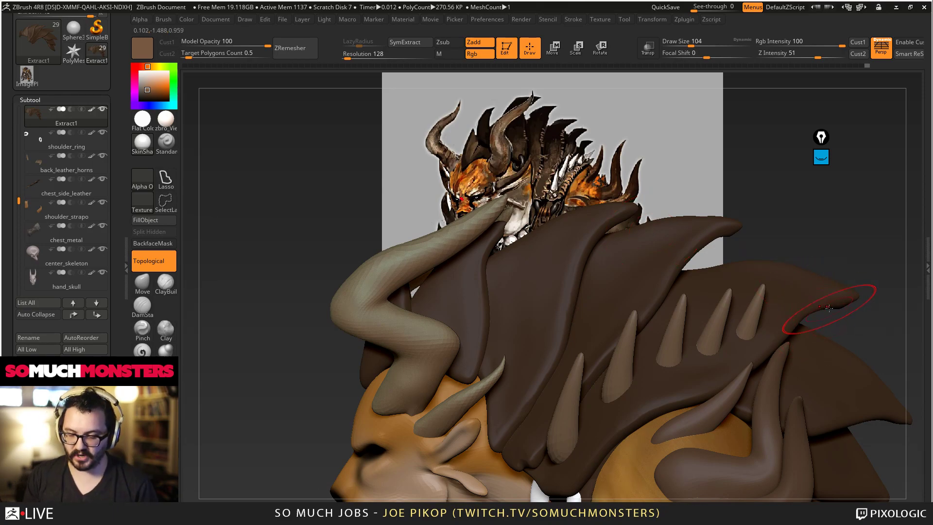
Step: Resize the Move brush to 96 and reshape the pointed tips and overhanging edges of the rear plates
key(bracketleft)
key(bracketleft)
key(bracketleft)
key(bracketleft)
key(bracketleft)
key(bracketleft)
key(bracketleft)
mouse_move(837, 316)
alt+mouse_down()
mouse_move(777, 272)
mouse_move(821, 252)
mouse_move(732, 274)
mouse_move(709, 214)
alt+mouse_up()
key(bracketright)
key(bracketright)
key(bracketright)
key(bracketright)
key(bracketright)
key(bracketright)
right_drag(724, 260, 731, 265)
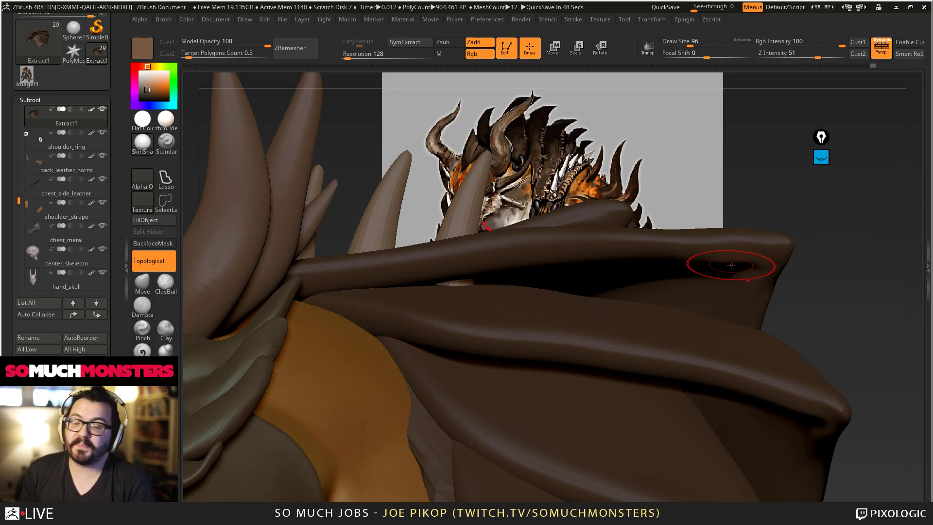
Step: Try the Inflat brush at size 148, turn off topological masking and adjust the overhanging plate edge above the gap
right_drag(731, 264, 675, 253)
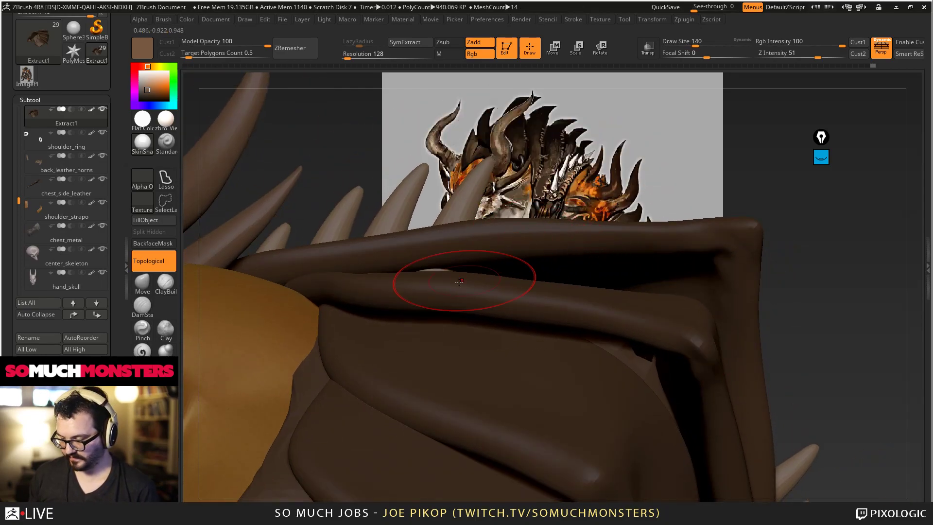
click(163, 334)
click(154, 261)
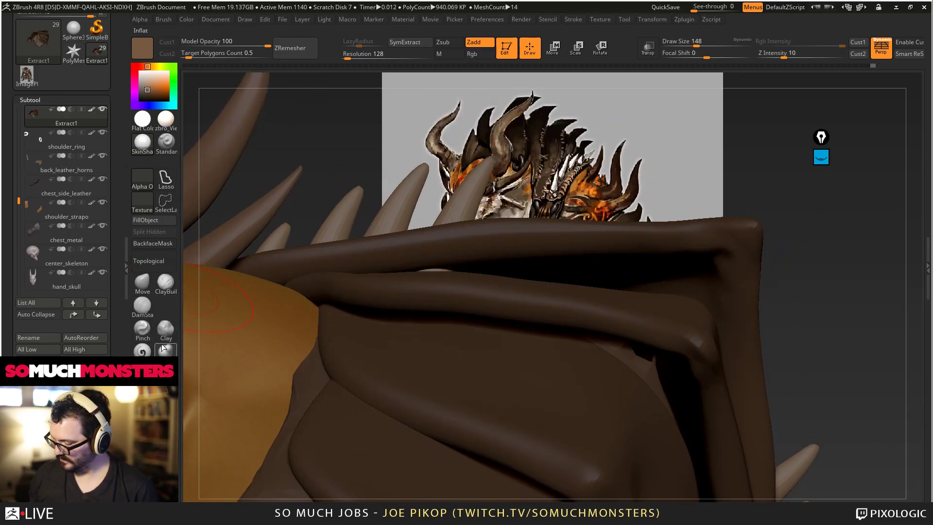
drag(510, 226, 514, 234)
right_drag(513, 235, 509, 328)
mouse_move(529, 255)
alt+right_down()
mouse_move(531, 238)
mouse_move(559, 216)
alt+right_up()
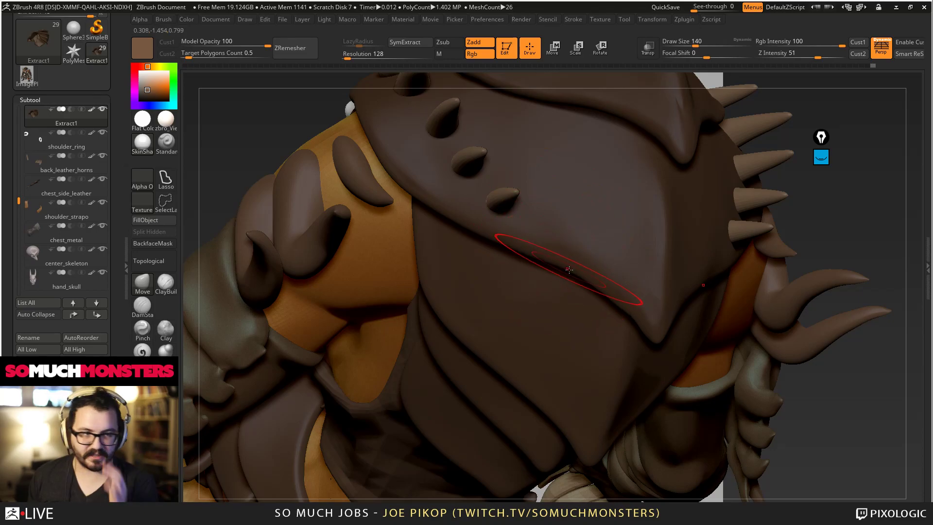
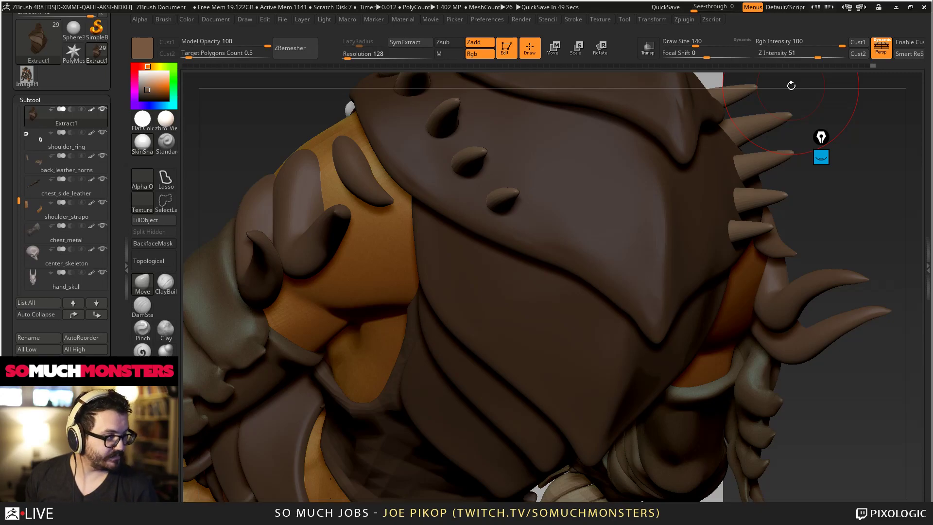
Step: Pull the lower edge of the rear side plate toward the plate beneath it with the unmasked Move brush at size 132 to 140
mouse_move(562, 216)
right_down()
mouse_move(548, 237)
mouse_move(510, 246)
mouse_move(531, 205)
mouse_move(527, 170)
mouse_move(496, 216)
mouse_move(485, 194)
mouse_move(451, 230)
mouse_move(448, 209)
mouse_move(646, 371)
mouse_move(654, 357)
mouse_move(646, 379)
mouse_move(611, 326)
mouse_move(670, 335)
right_up()
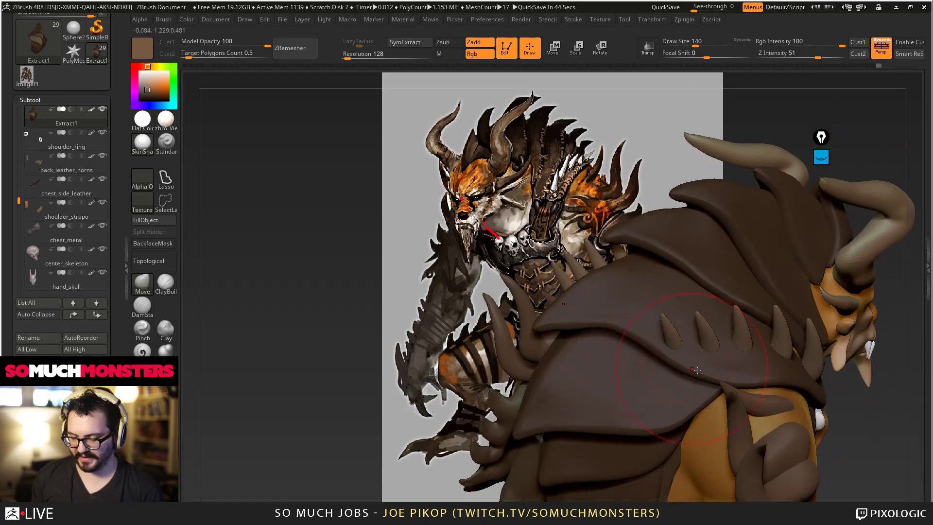
right_drag(722, 374, 664, 332)
drag(673, 362, 671, 378)
mouse_move(672, 378)
right_down()
mouse_move(660, 388)
mouse_move(663, 355)
right_up()
drag(663, 355, 656, 365)
Step: Turn topological masking back on and reshape the back_leather edge beneath the rear plates with the Move brush at size 180 to 200
click(149, 261)
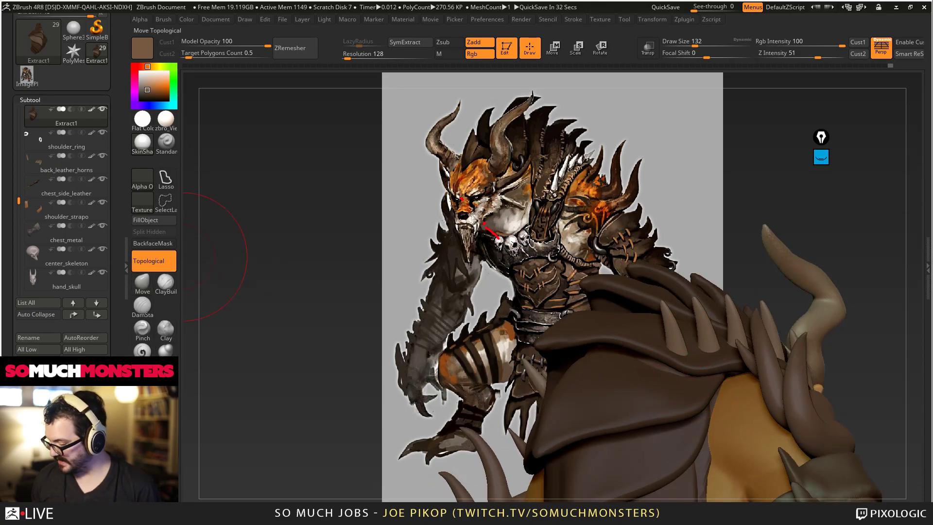
mouse_move(661, 363)
right_down()
mouse_move(636, 373)
mouse_move(664, 398)
mouse_move(630, 235)
mouse_move(633, 265)
mouse_move(687, 188)
mouse_move(754, 135)
mouse_move(775, 194)
right_up()
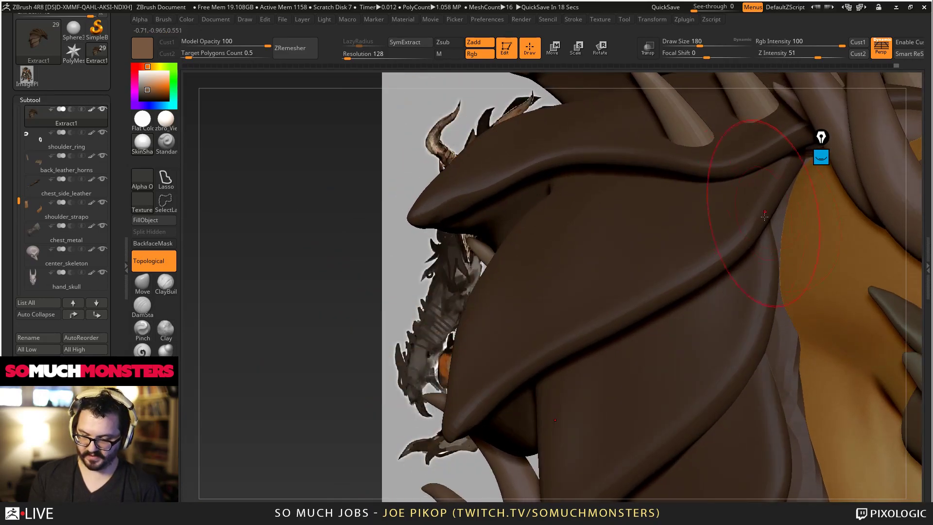
alt+click(776, 211)
drag(785, 207, 792, 216)
key(bracketright)
drag(794, 311, 787, 297)
drag(784, 255, 789, 239)
mouse_move(785, 208)
right_down()
mouse_move(792, 214)
mouse_move(784, 207)
mouse_move(799, 170)
right_up()
mouse_move(743, 214)
ctrl+right_down()
mouse_move(751, 192)
mouse_move(752, 219)
ctrl+right_up()
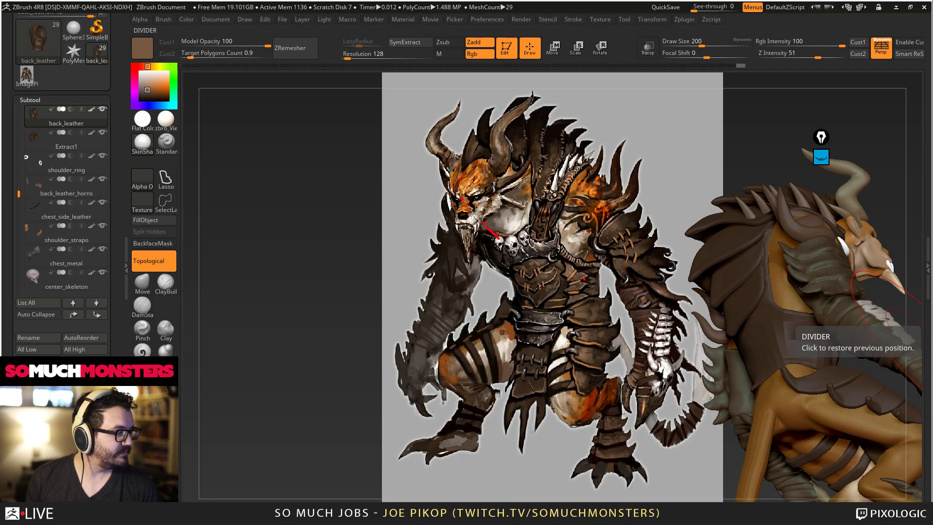
Step: Select the sleeve_leather subtool, reduce the brush size to 108, and smooth and adjust the sleeve's upper rim
drag(622, 247, 610, 292)
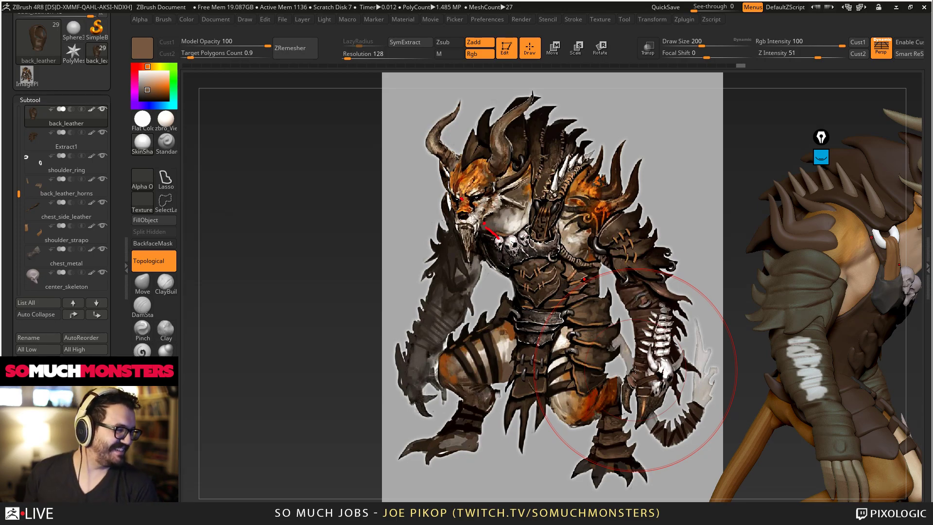
drag(678, 206, 634, 187)
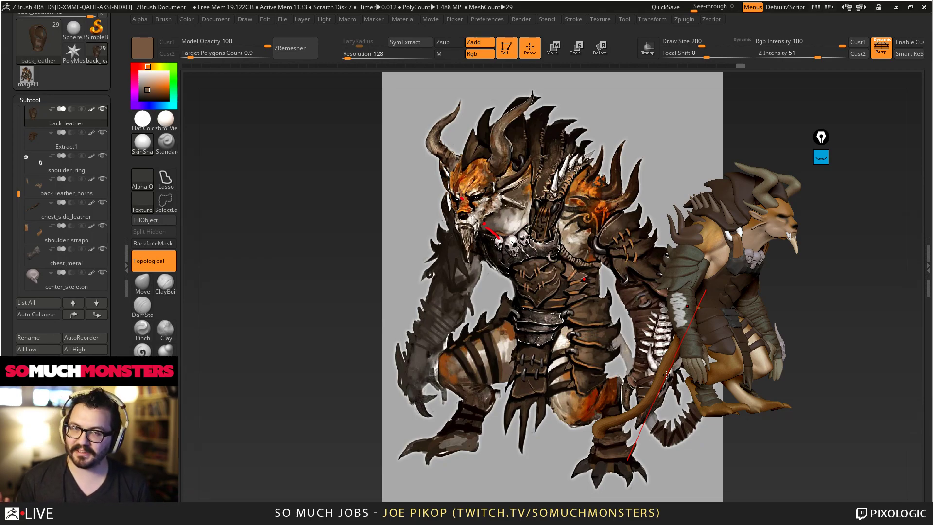
drag(662, 270, 581, 294)
alt+click(580, 294)
key([)
key([)
key([)
key([)
key([)
key([)
key([)
key([)
key([)
key([)
key([)
key([)
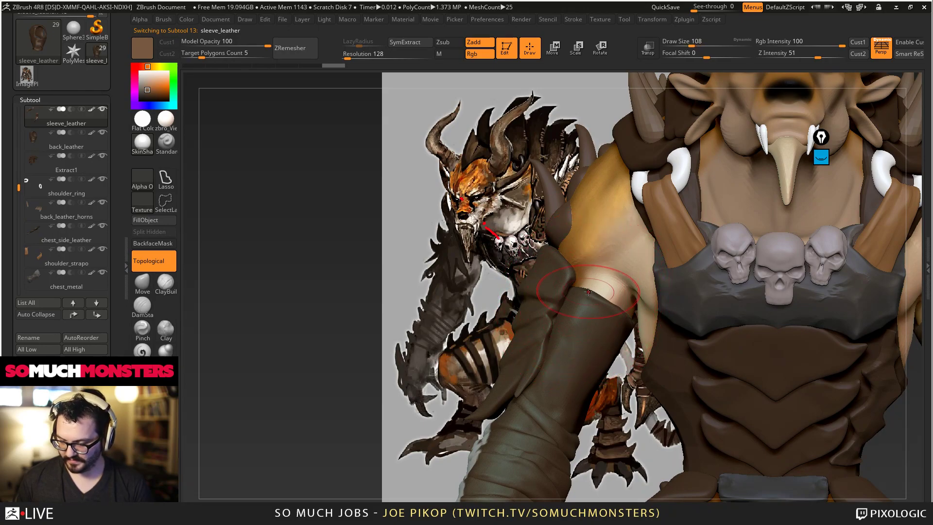
shift+drag(595, 297, 599, 314)
mouse_move(613, 346)
alt+right_down()
mouse_move(591, 294)
mouse_move(590, 335)
alt+right_up()
drag(582, 241, 582, 235)
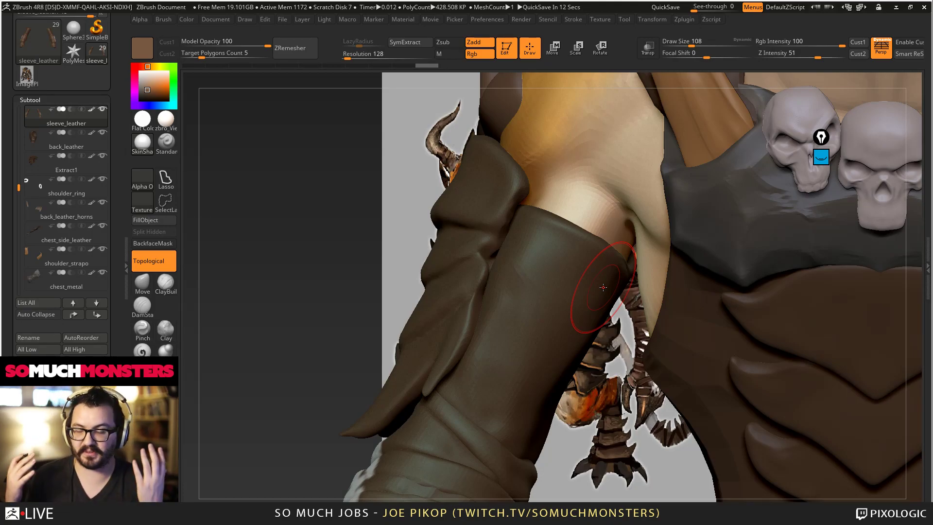
Step: Select the shoulders subtool and slightly adjust the shoulder surface above the sleeve
right_drag(576, 235, 521, 218)
right_drag(685, 265, 632, 244)
alt+click(630, 242)
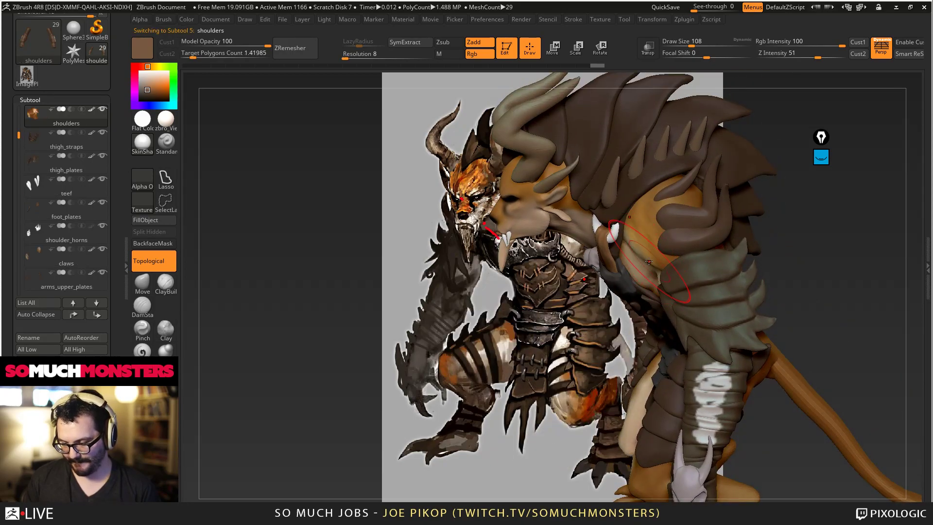
drag(630, 242, 626, 234)
mouse_move(630, 214)
right_down()
mouse_move(627, 239)
mouse_move(614, 226)
mouse_move(664, 269)
mouse_move(607, 208)
right_up()
mouse_move(643, 292)
right_down()
mouse_move(631, 303)
mouse_move(704, 299)
mouse_move(663, 316)
mouse_move(660, 326)
mouse_move(656, 311)
mouse_move(627, 291)
mouse_move(638, 298)
mouse_move(628, 300)
right_up()
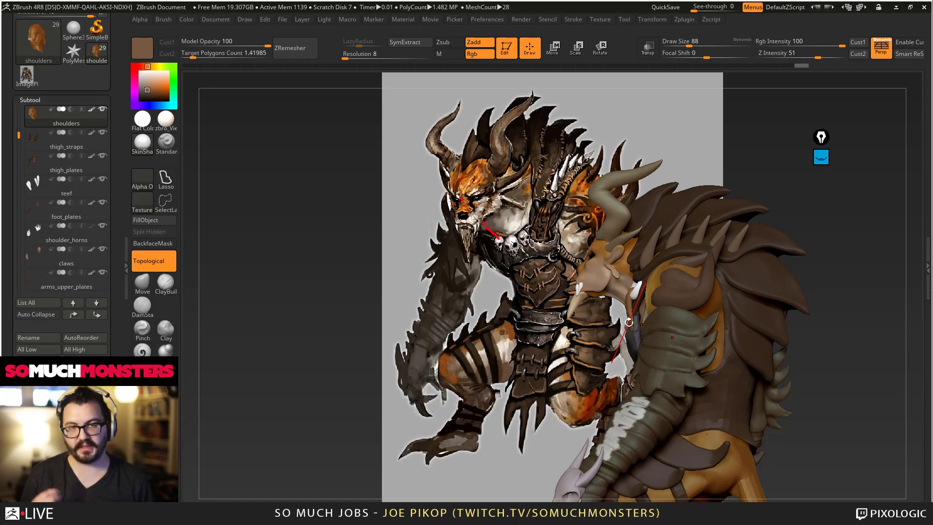
Step: Clear the concept-art image from the canvas and frame the whole creature in a three-quarter view
drag(489, 288, 565, 333)
mouse_move(565, 333)
ctrl+right_down()
mouse_move(550, 261)
mouse_move(565, 262)
mouse_move(550, 262)
ctrl+right_up()
key(ctrl+n)
alt+drag(475, 277, 500, 225)
drag(418, 246, 326, 243)
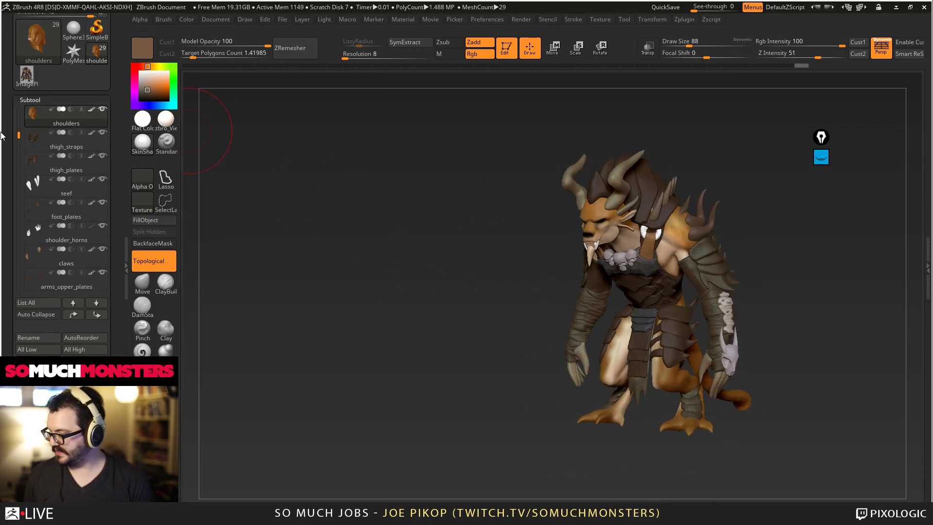
Step: Load the older creature version Charr05.ZTL from the Charr folder as an additional tool
drag(68, 80, 66, 195)
click(31, 57)
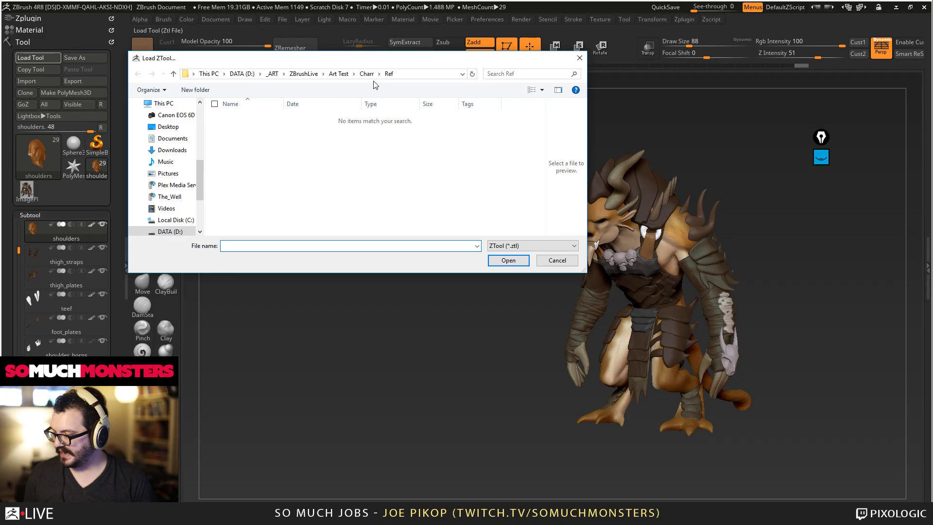
click(247, 168)
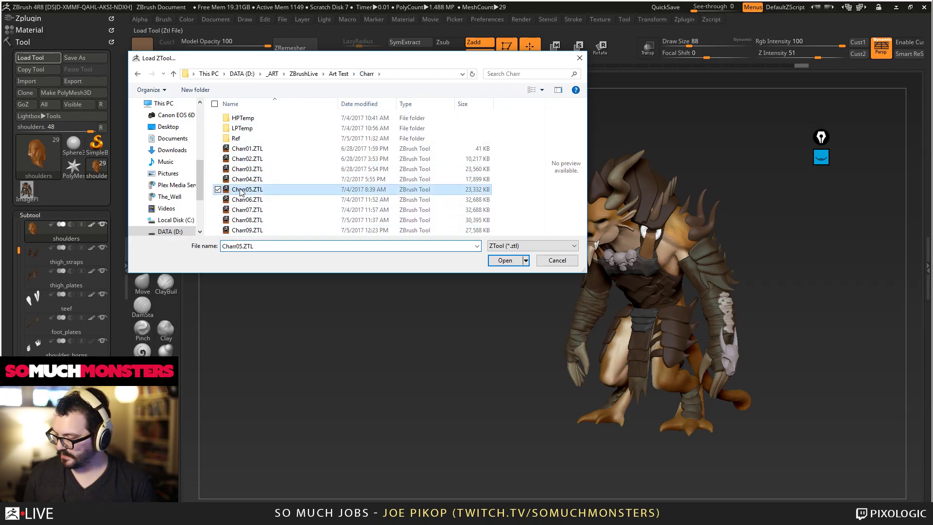
double_click(240, 193)
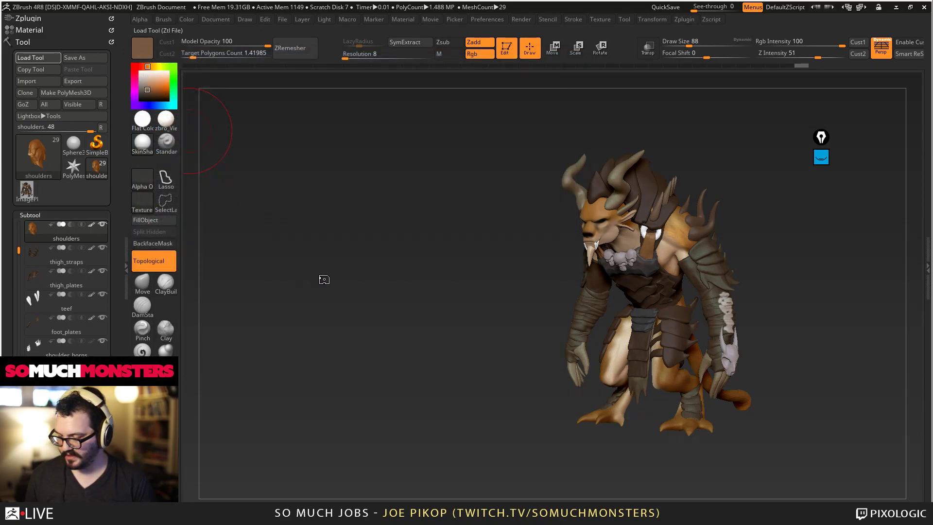
alt+drag(527, 298, 406, 295)
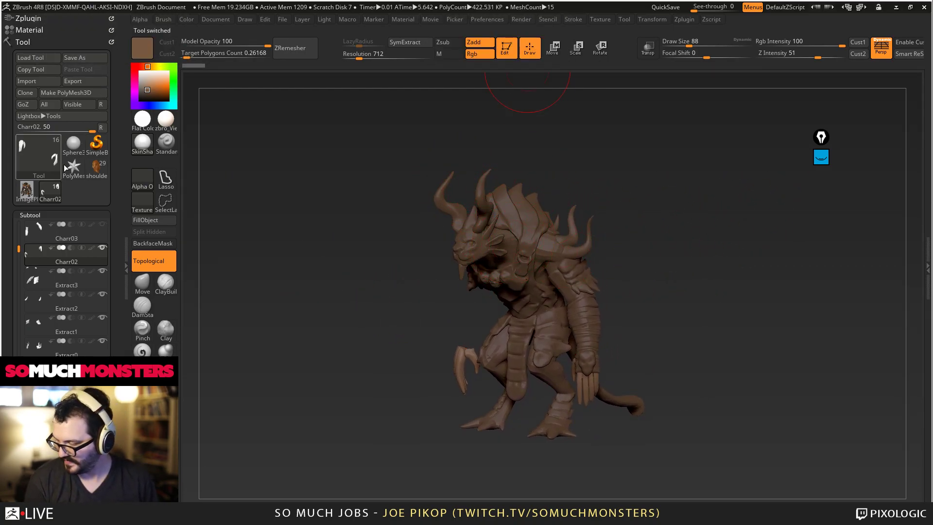
Step: Switch back to the current creature and disable polypainting on all of its subtools with ZSceneManager
key(n)
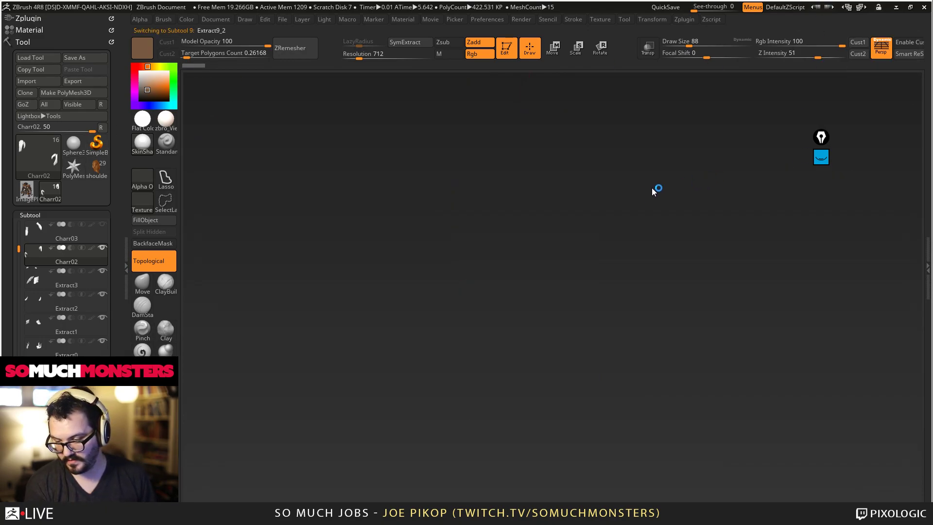
click(96, 168)
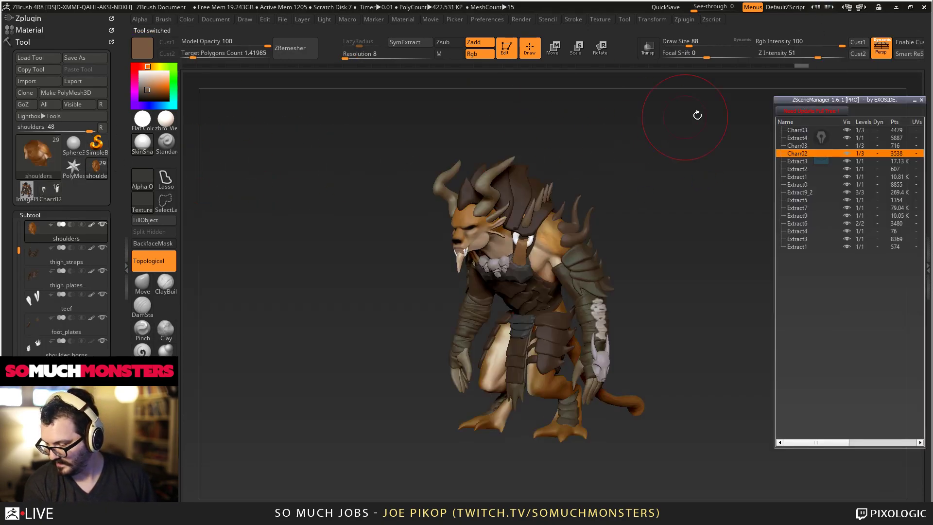
click(816, 112)
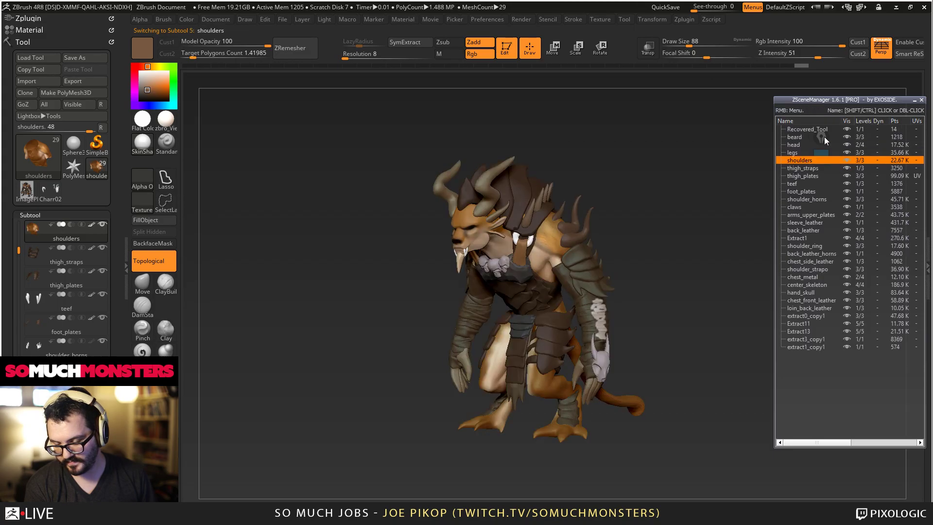
right_click(808, 350)
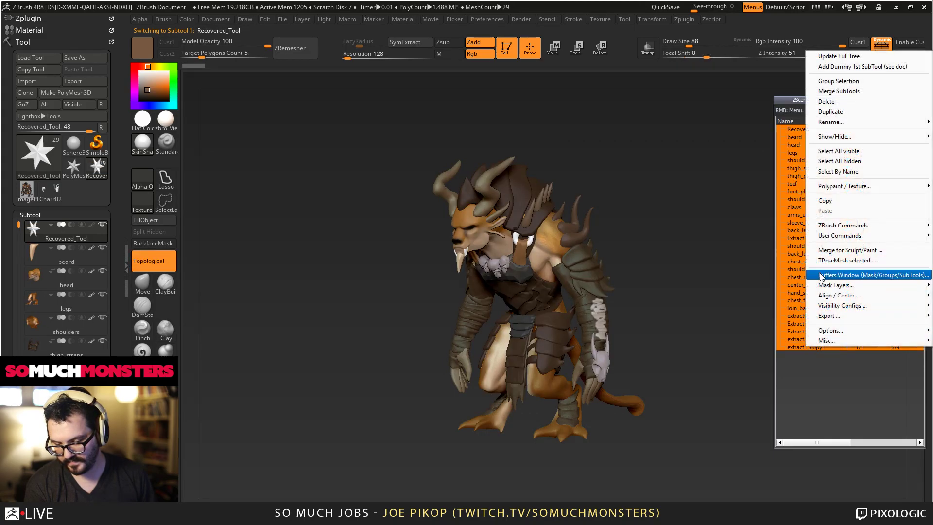
mouse_move(850, 186)
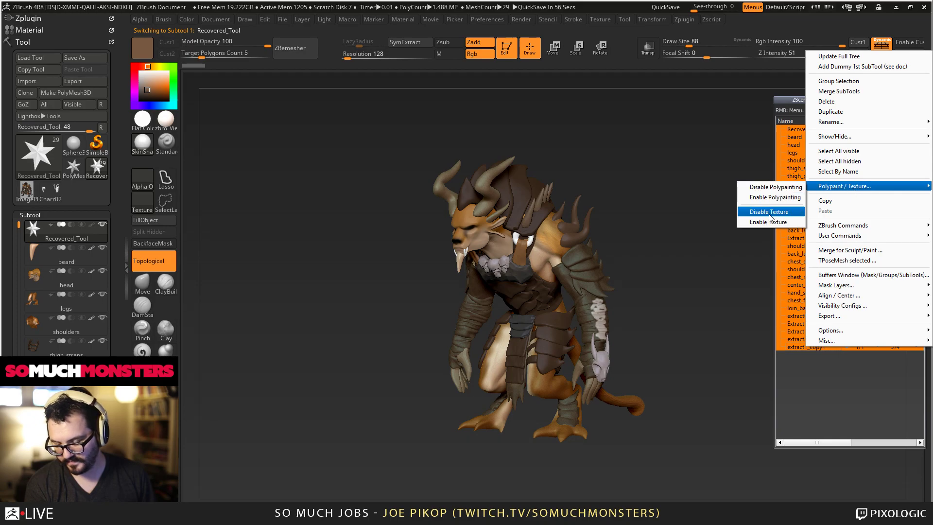
click(774, 197)
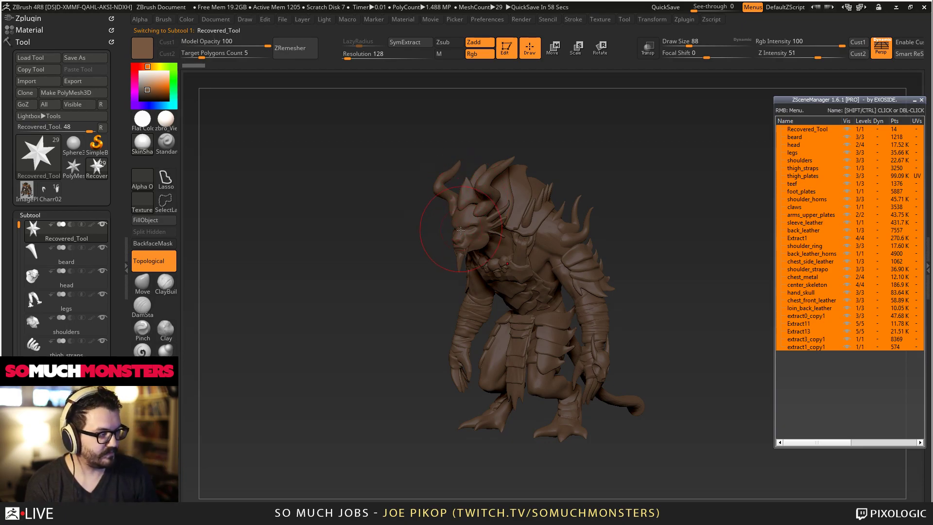
Step: Switch to the older Charr02 tool, frame the full figure and leave a canvas snapshot of it beside the live model
mouse_move(424, 198)
mouse_down()
mouse_move(331, 200)
mouse_move(483, 229)
mouse_move(514, 189)
mouse_move(518, 208)
mouse_move(565, 249)
mouse_up()
click(51, 190)
key(f)
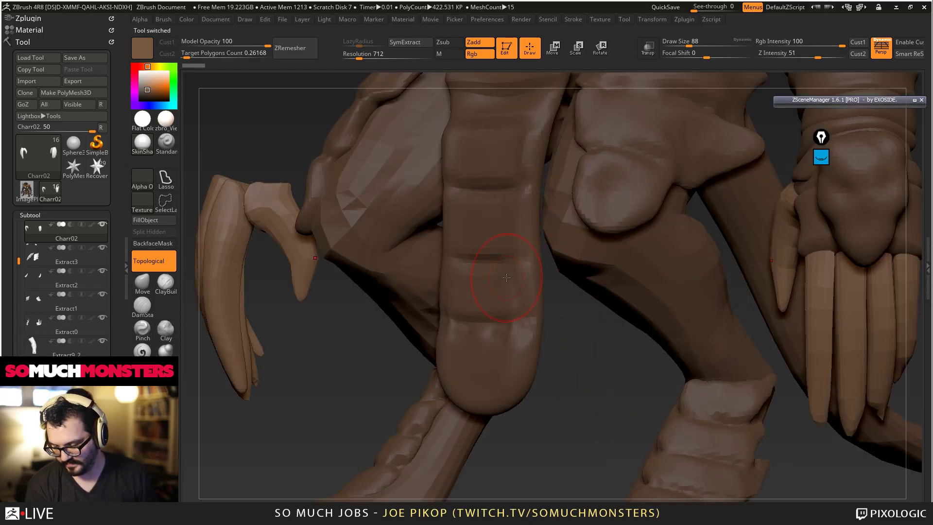
key(f)
alt+drag(463, 301, 588, 295)
key(shift+s)
alt+drag(645, 304, 344, 308)
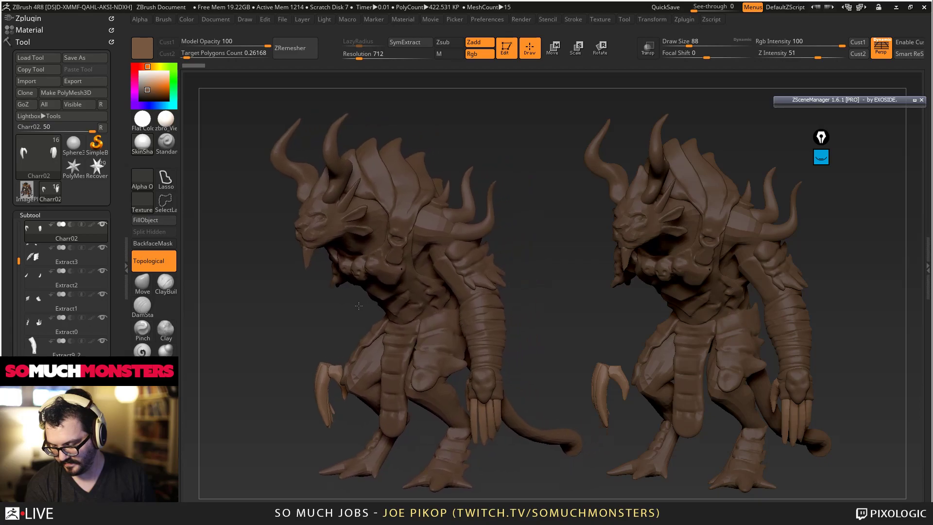
Step: Bring the current creature back beside the older version's snapshot and select its head subtool
click(54, 196)
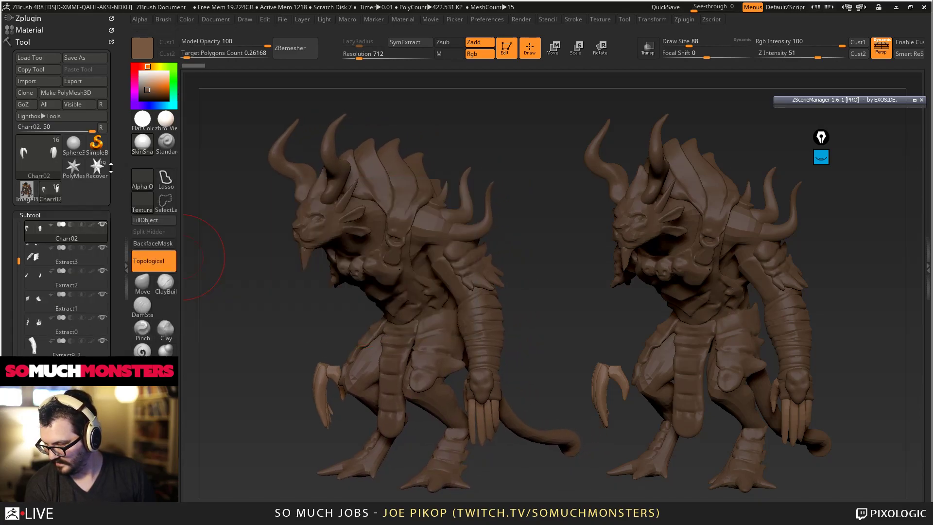
click(100, 169)
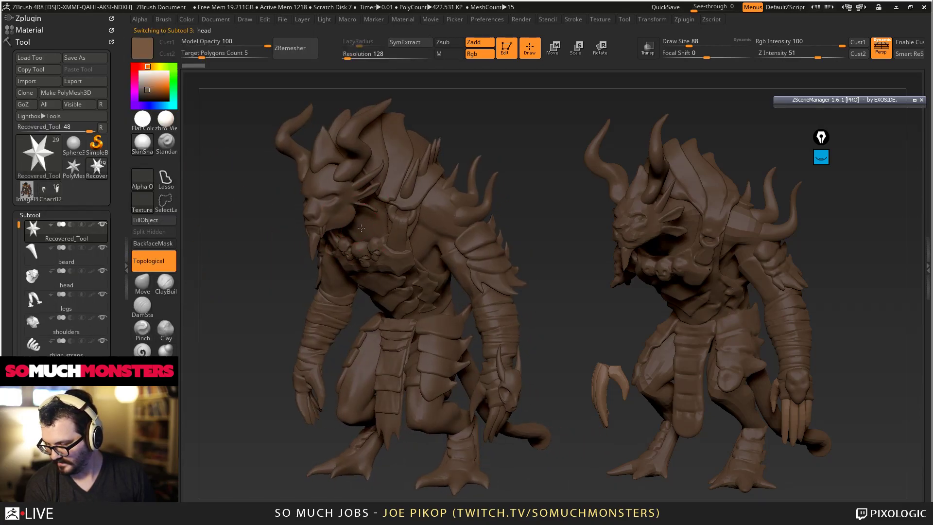
alt+click(348, 220)
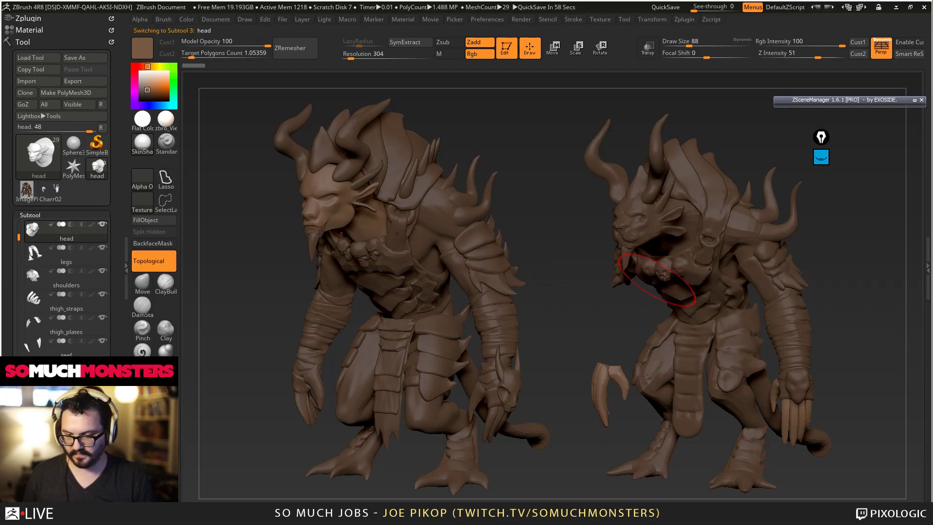
Step: Annotate the older version as 6/28 and the current one as 7/5, draw an arrow to each, and hide the annotations
click(821, 156)
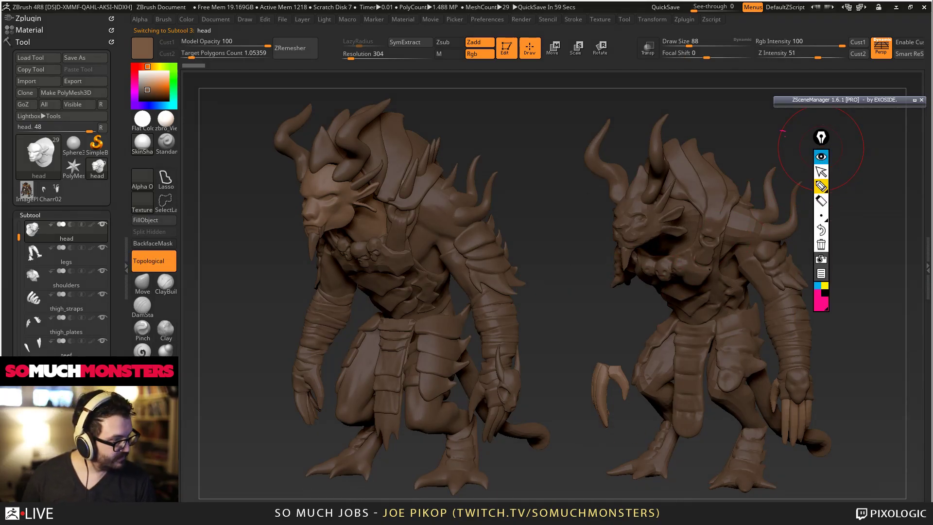
mouse_move(684, 500)
mouse_down()
mouse_move(698, 488)
mouse_move(708, 501)
mouse_move(741, 498)
mouse_move(761, 485)
mouse_up()
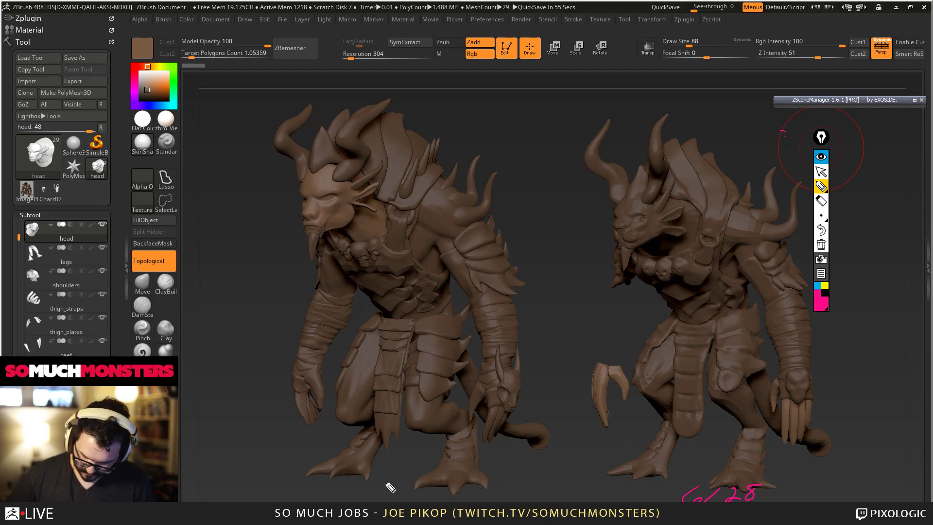
mouse_move(326, 492)
mouse_down()
mouse_move(409, 501)
mouse_move(422, 490)
mouse_up()
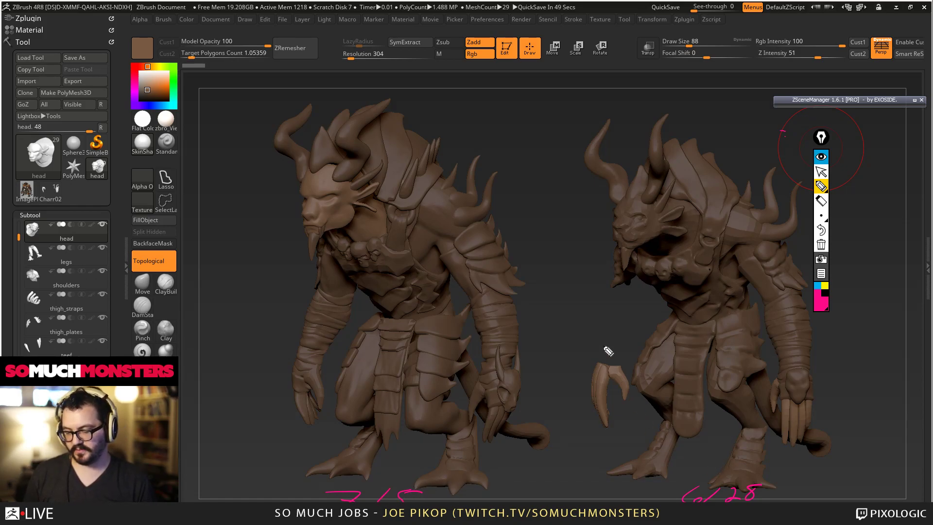
mouse_move(543, 148)
mouse_down()
mouse_move(576, 168)
mouse_move(562, 172)
mouse_up()
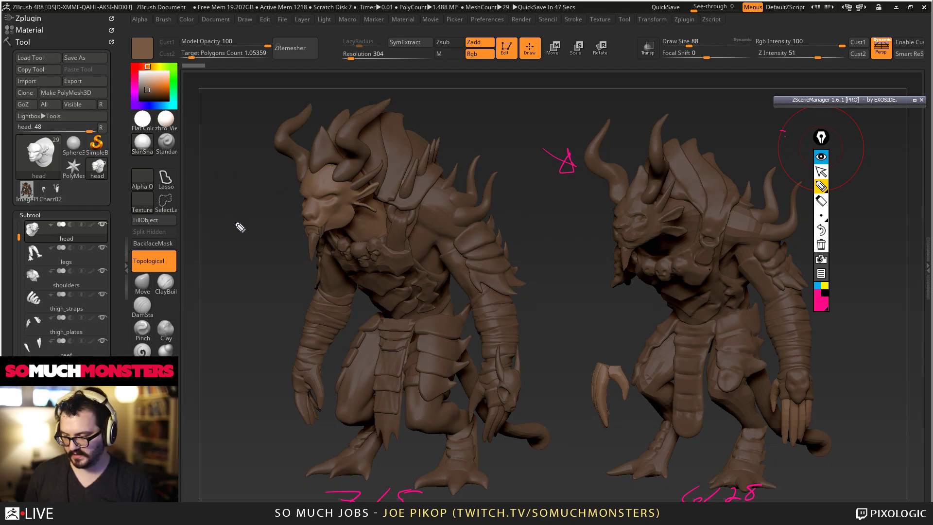
drag(252, 275, 285, 246)
mouse_move(276, 233)
mouse_down()
mouse_move(285, 248)
mouse_move(272, 255)
mouse_up()
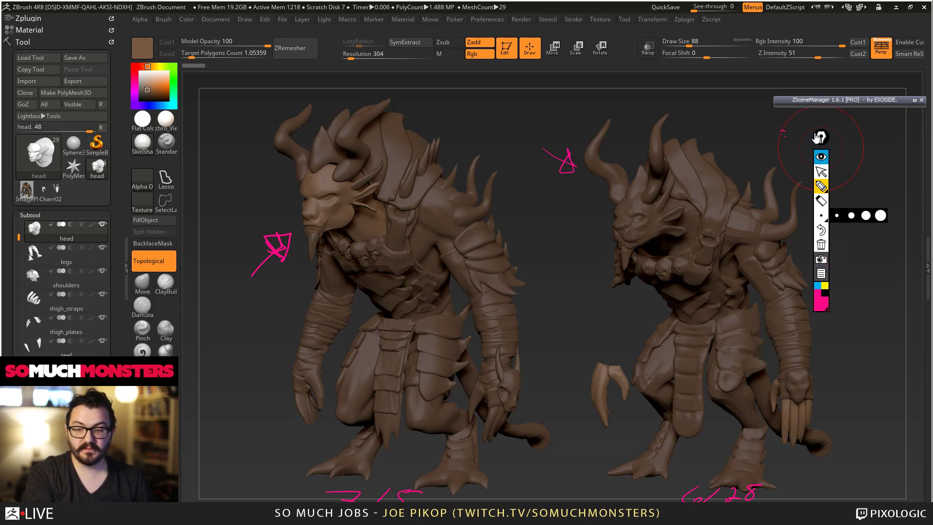
click(820, 137)
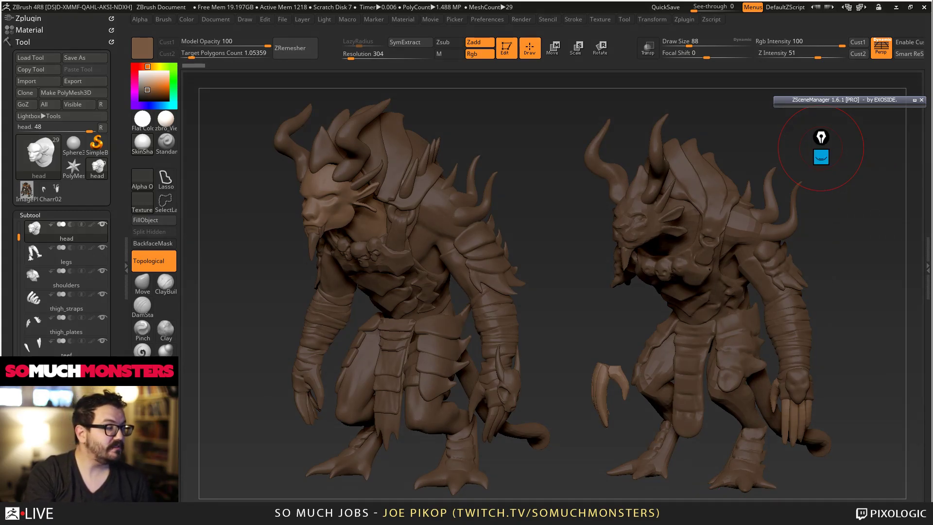